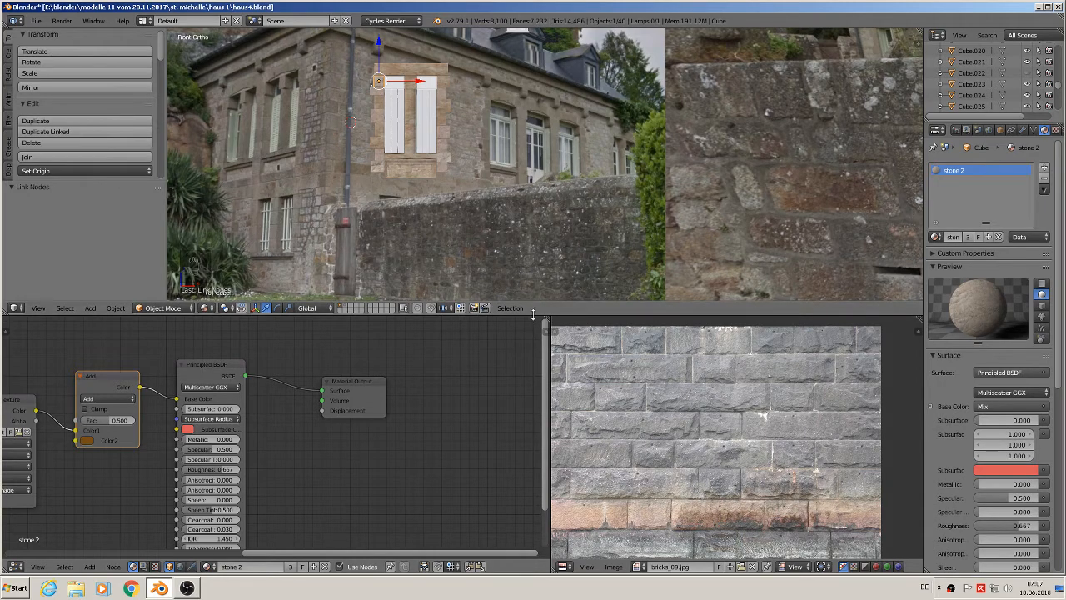
# - Select the stones along the window's left edge, duplicate them and move the copies along X to the building corner
pyautogui.moveTo(527, 317); pyautogui.dragTo(526, 480)
pyautogui.scroll(4, 351, 279)
pyautogui.keyDown('shift'); pyautogui.moveTo(352, 278); pyautogui.dragTo(450, 369, button='middle'); pyautogui.keyUp('shift')
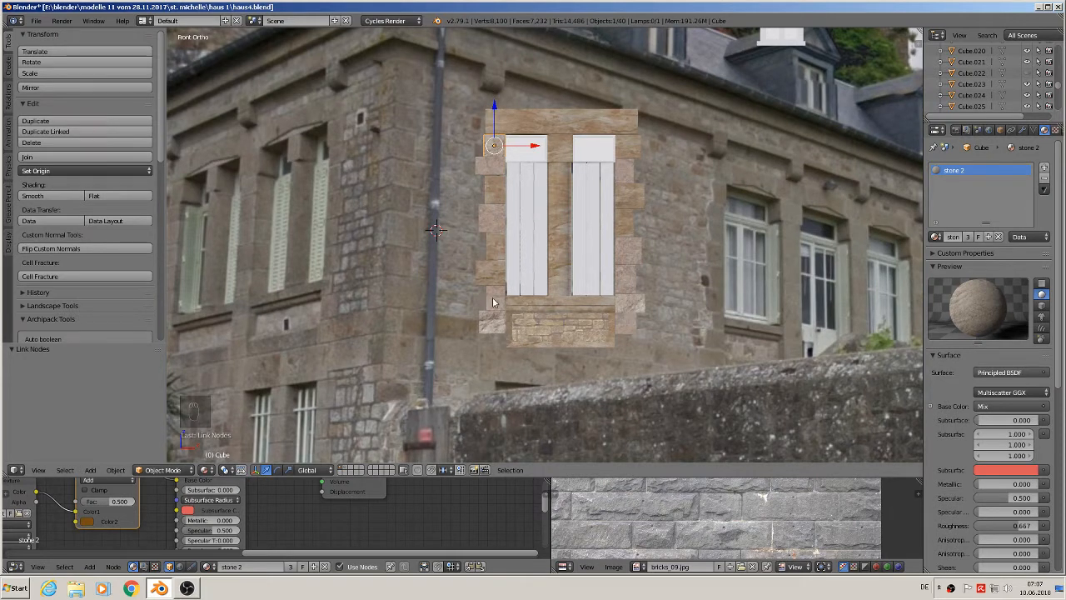
pyautogui.rightClick(490, 169)
pyautogui.keyDown('shift'); pyautogui.rightClick(491, 145); pyautogui.keyUp('shift')
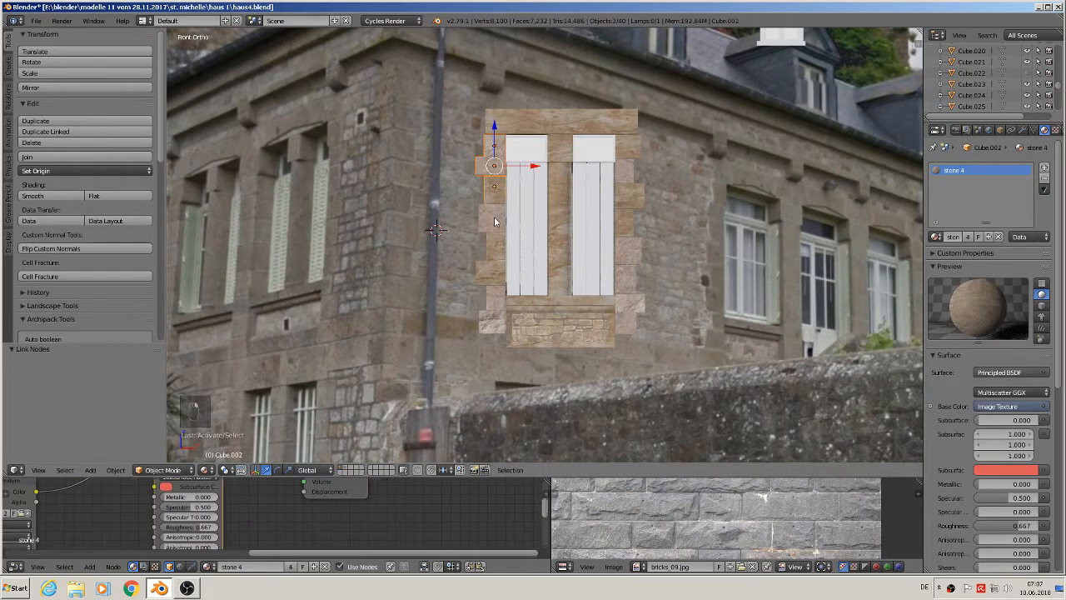
pyautogui.keyDown('shift'); pyautogui.rightClick(491, 212); pyautogui.keyUp('shift')
pyautogui.keyDown('shift'); pyautogui.rightClick(492, 242); pyautogui.keyUp('shift')
pyautogui.keyDown('shift'); pyautogui.rightClick(491, 270); pyautogui.keyUp('shift')
pyautogui.keyDown('shift'); pyautogui.rightClick(492, 296); pyautogui.keyUp('shift')
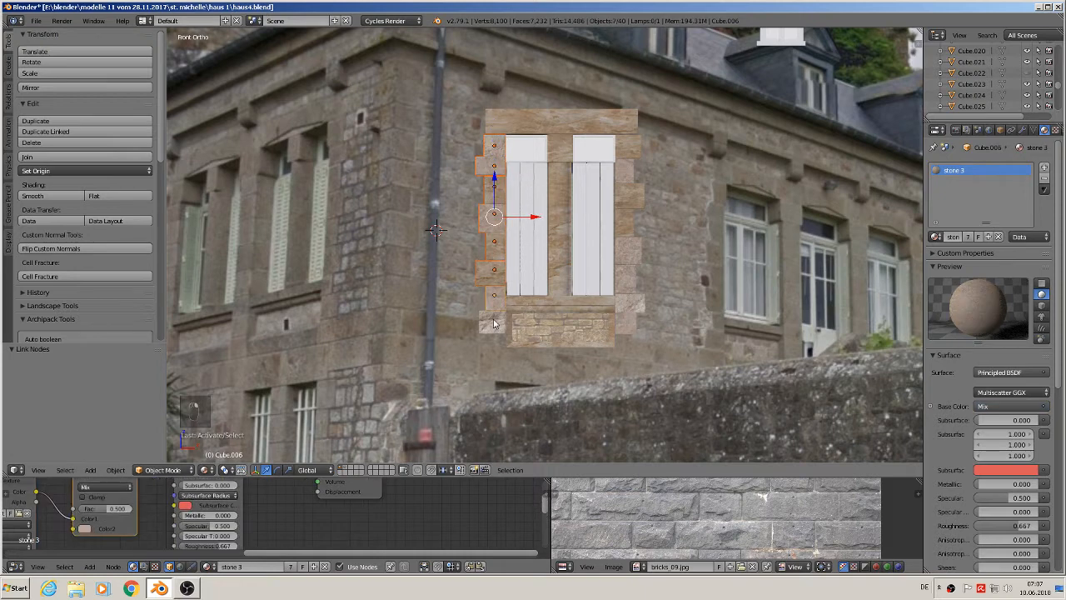
pyautogui.keyDown('shift'); pyautogui.rightClick(493, 320); pyautogui.keyUp('shift')
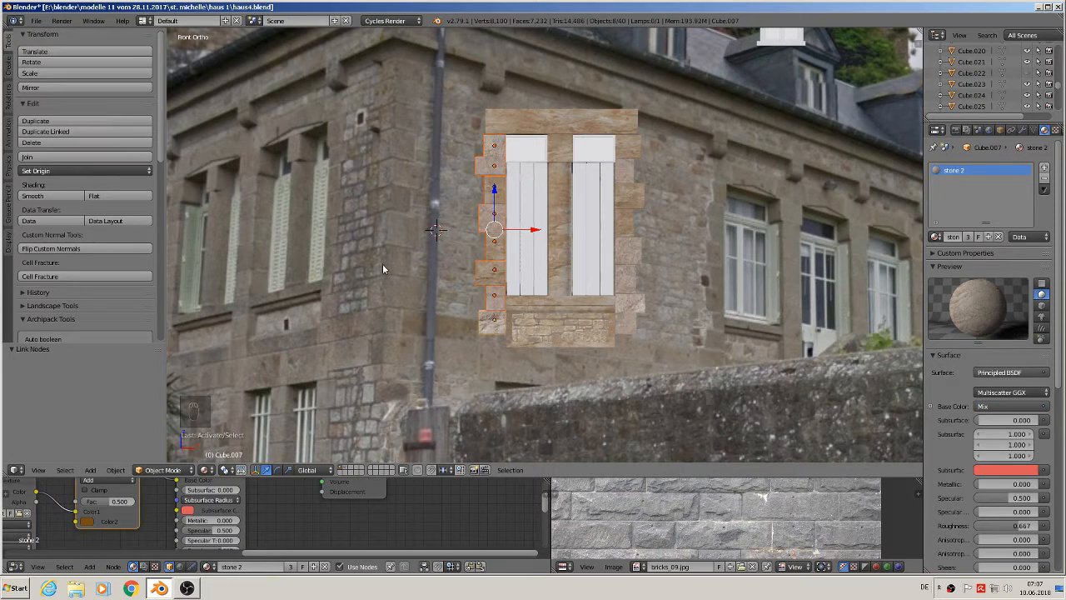
pyautogui.hotkey('shift', 'd')
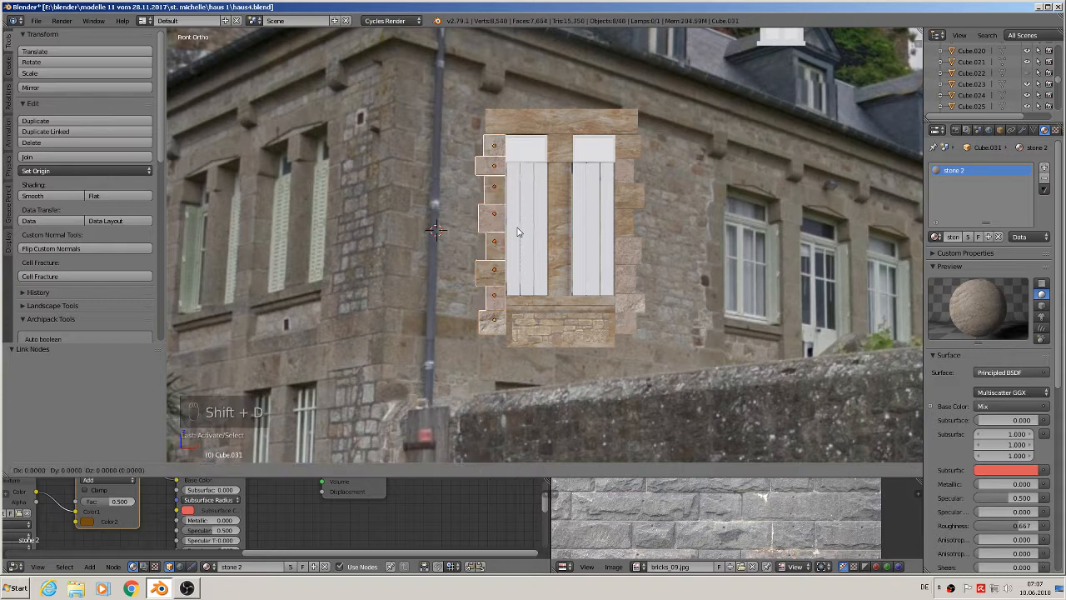
pyautogui.press('x')
pyautogui.moveTo(404, 201); pyautogui.dragTo(423, 203)
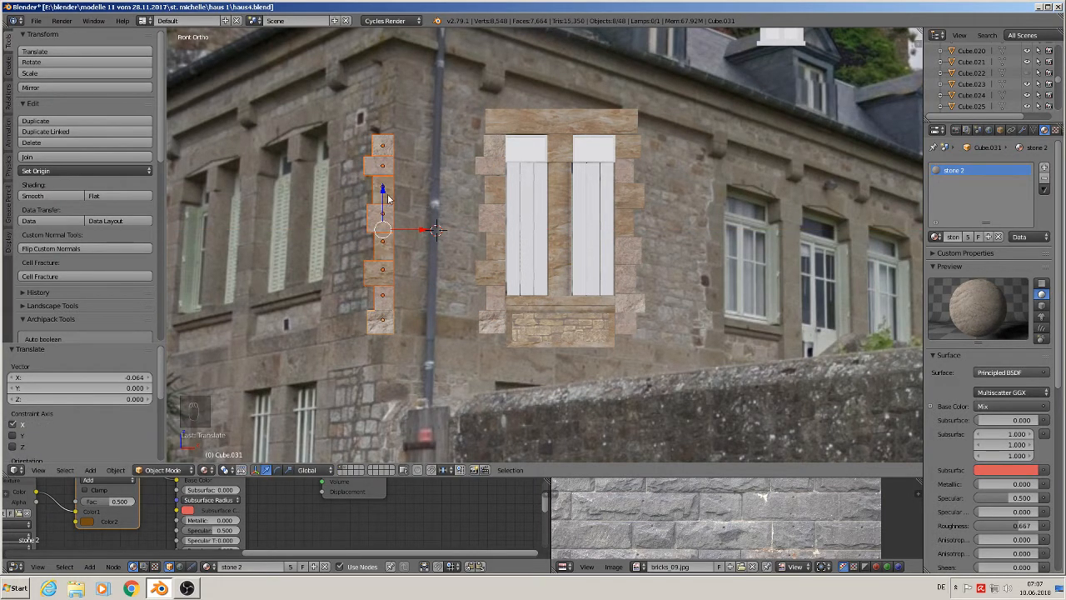
# - Reposition individual duplicated corner stones vertically along Z to stagger them like quoins
pyautogui.rightClick(380, 269)
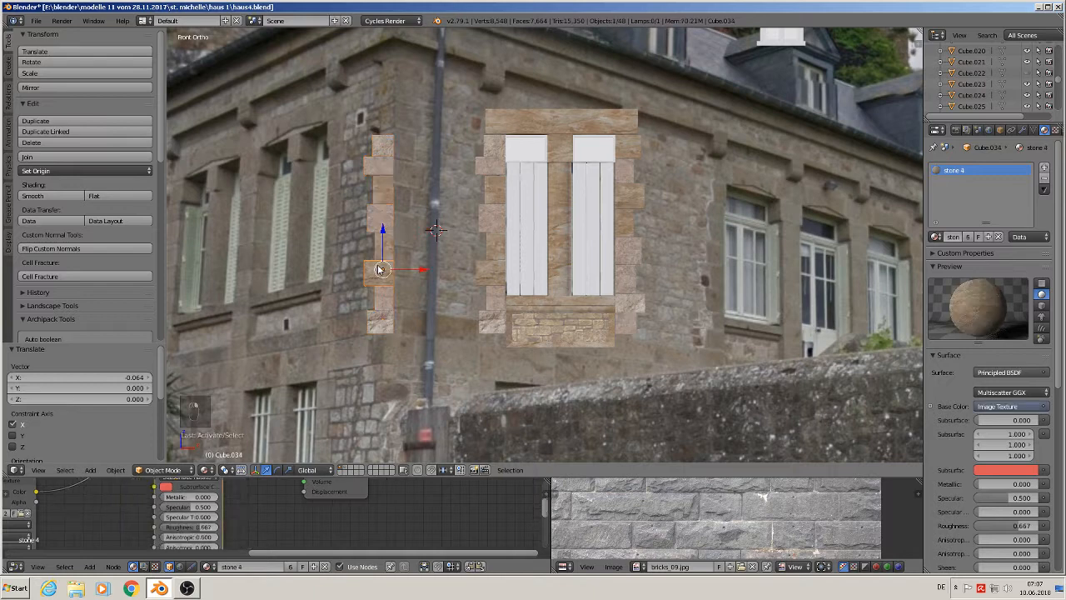
pyautogui.moveTo(384, 237)
pyautogui.mouseDown()
pyautogui.moveTo(385, 144)
pyautogui.moveTo(386, 228)
pyautogui.mouseUp()
pyautogui.rightClick(379, 161)
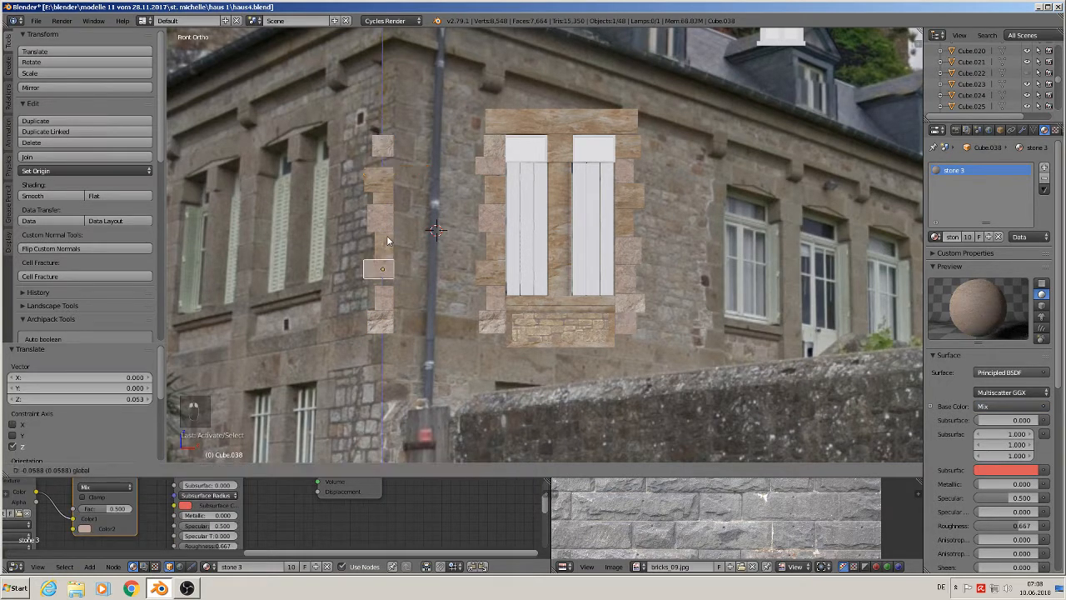
pyautogui.rightClick(370, 323)
pyautogui.moveTo(382, 310); pyautogui.dragTo(382, 215)
pyautogui.rightClick(379, 227)
pyautogui.moveTo(383, 174); pyautogui.dragTo(382, 280)
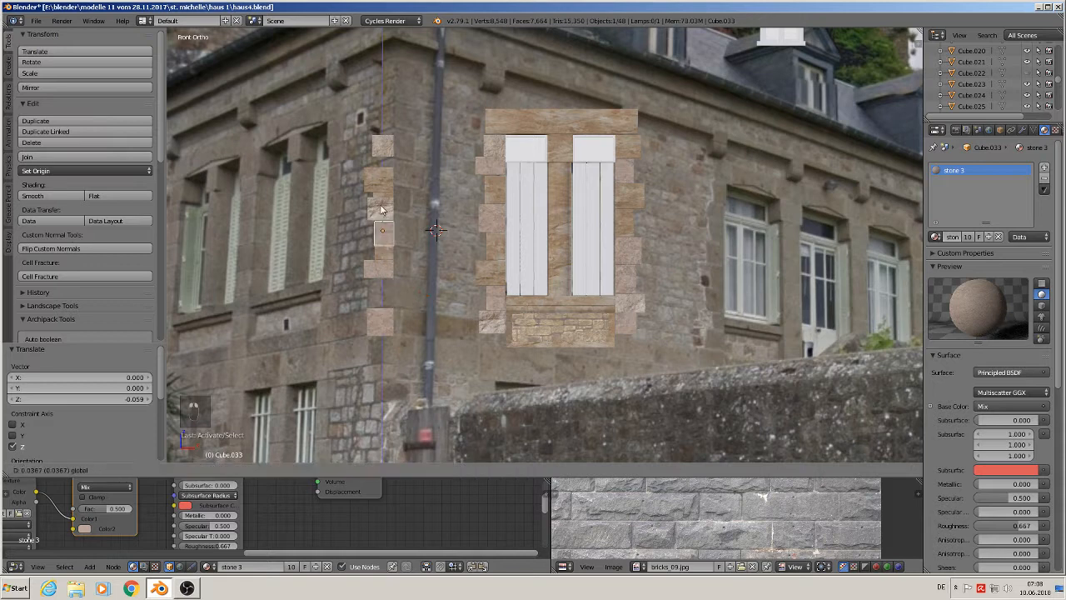
pyautogui.rightClick(383, 225)
pyautogui.moveTo(385, 223); pyautogui.dragTo(384, 284)
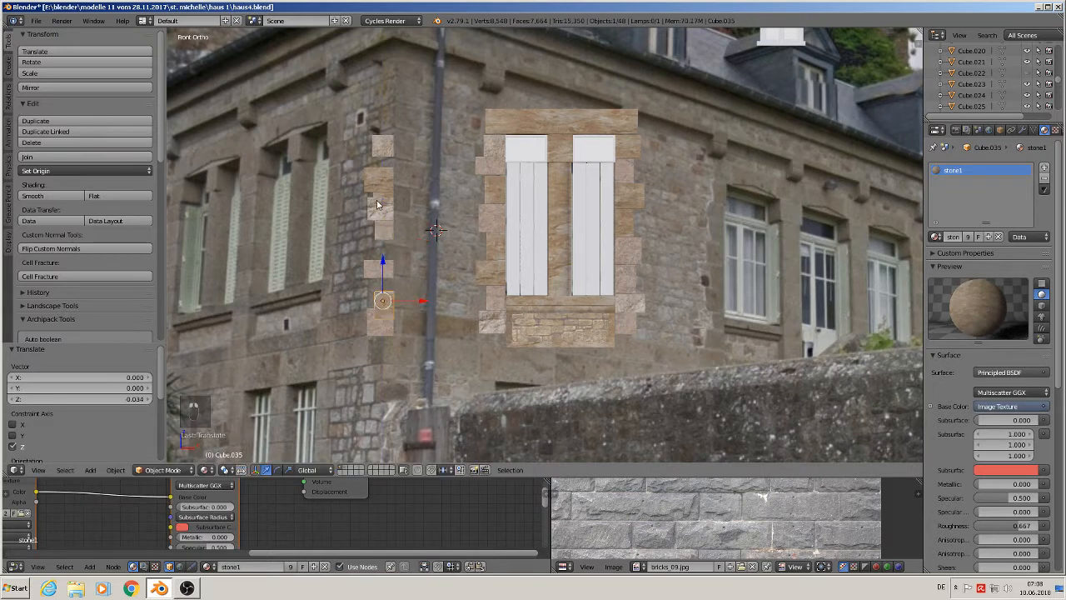
pyautogui.rightClick(382, 196)
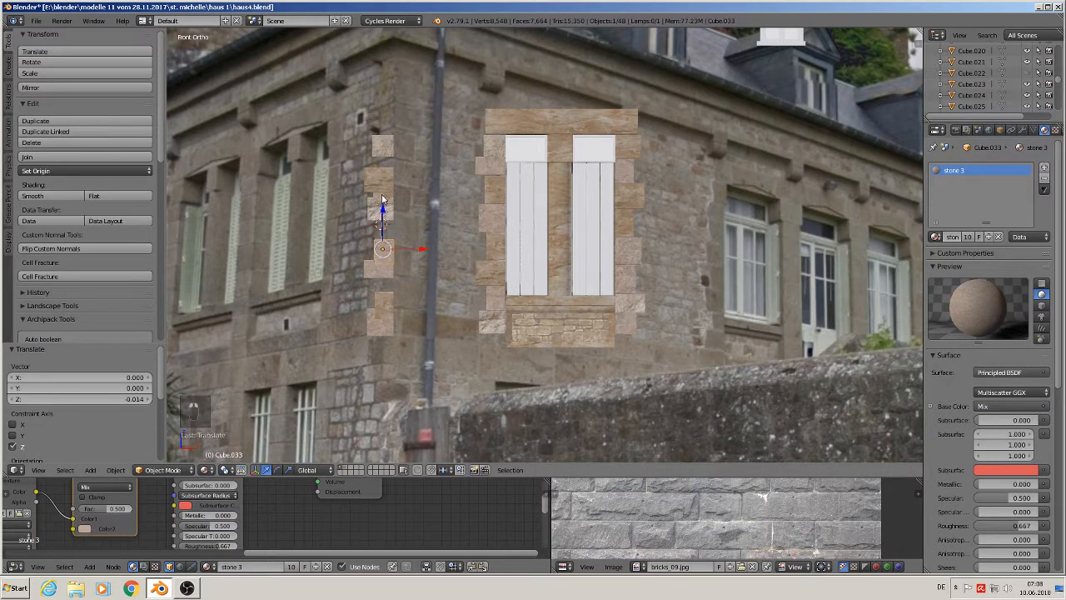
pyautogui.rightClick(383, 146)
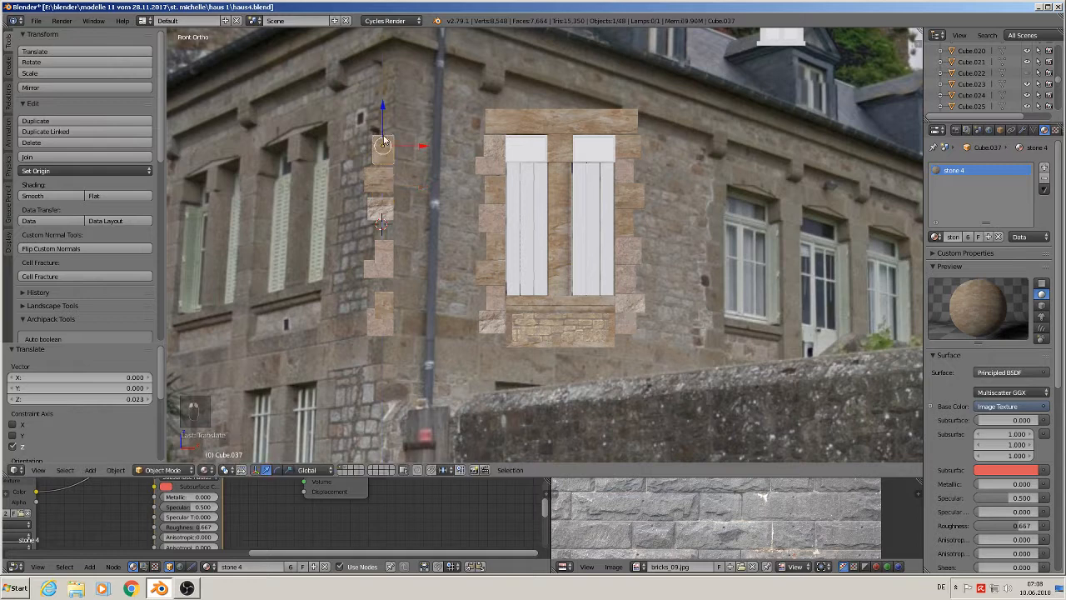
pyautogui.moveTo(387, 121); pyautogui.dragTo(386, 163)
# - Move the lower corner stones up along Z so they close the gaps between blocks
pyautogui.scroll(2, 392, 279)
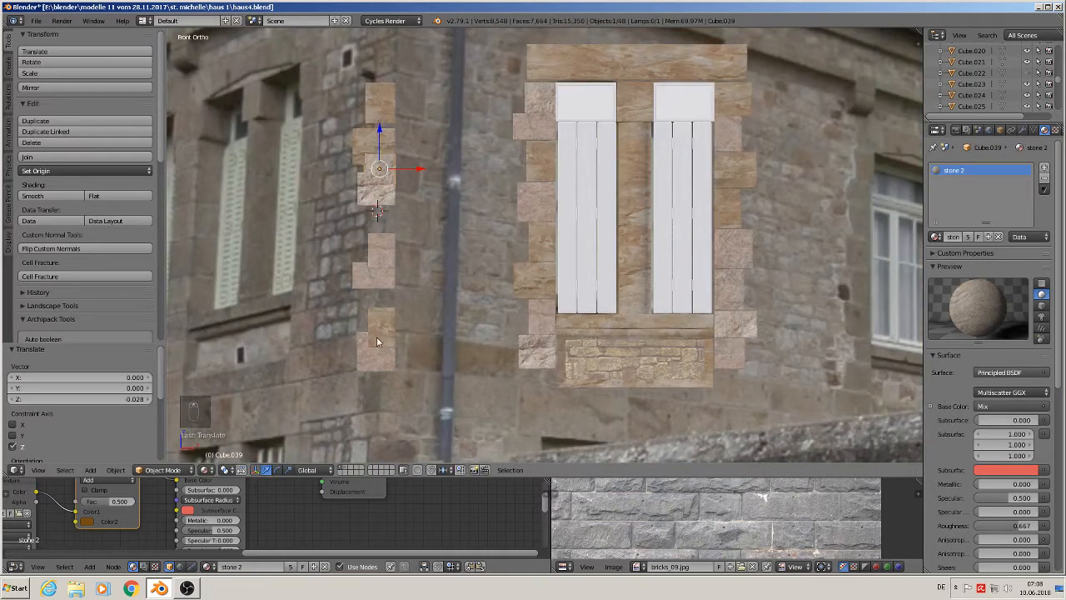
pyautogui.rightClick(377, 336)
pyautogui.rightClick(376, 317)
pyautogui.moveTo(382, 304); pyautogui.dragTo(380, 285)
pyautogui.rightClick(381, 280)
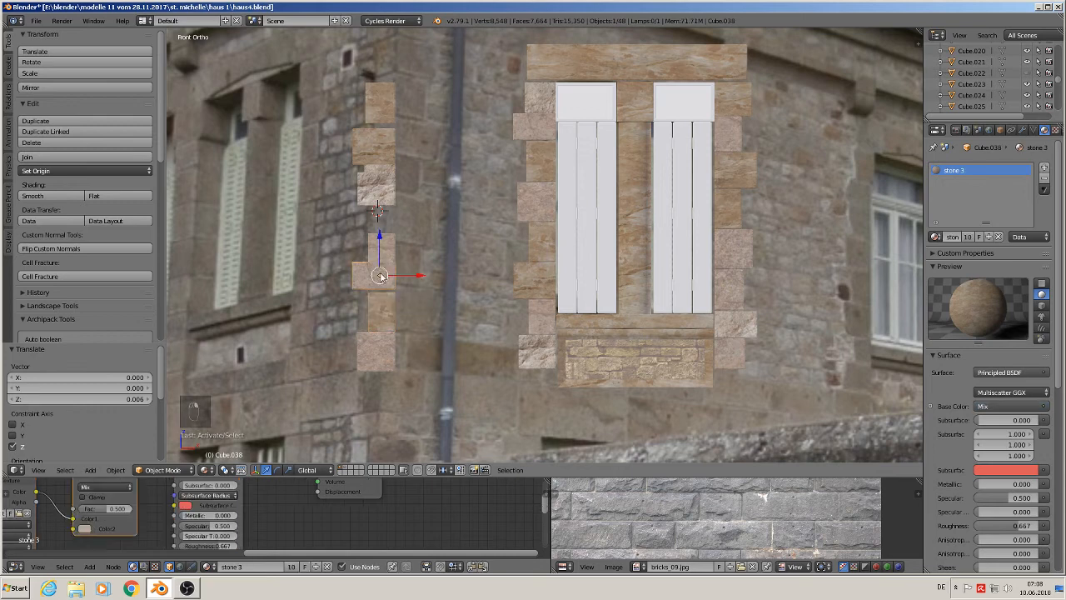
pyautogui.moveTo(380, 247); pyautogui.dragTo(370, 212)
# - Nudge the upper corner stones along Z so they sit flush against one another
pyautogui.scroll(3, 385, 246)
pyautogui.rightClick(383, 254)
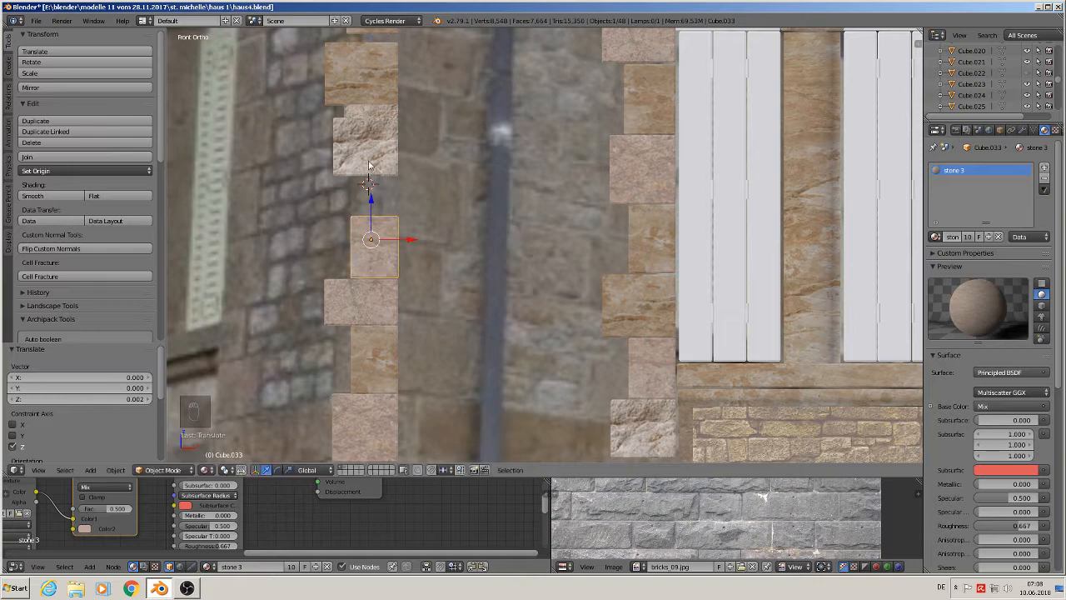
pyautogui.rightClick(370, 165)
pyautogui.press('g')
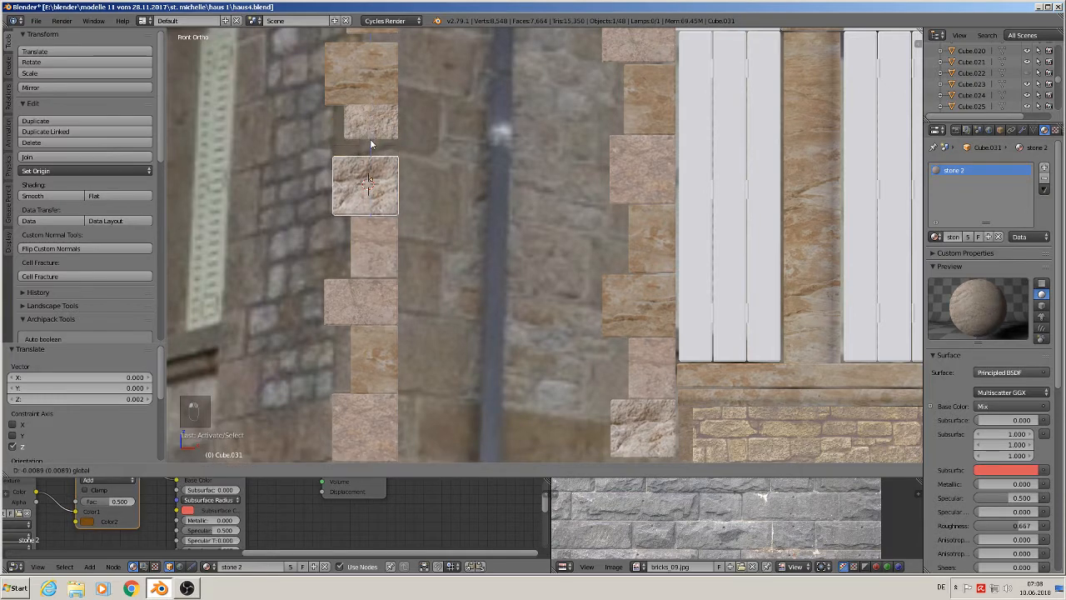
pyautogui.click(370, 139)
pyautogui.rightClick(371, 118)
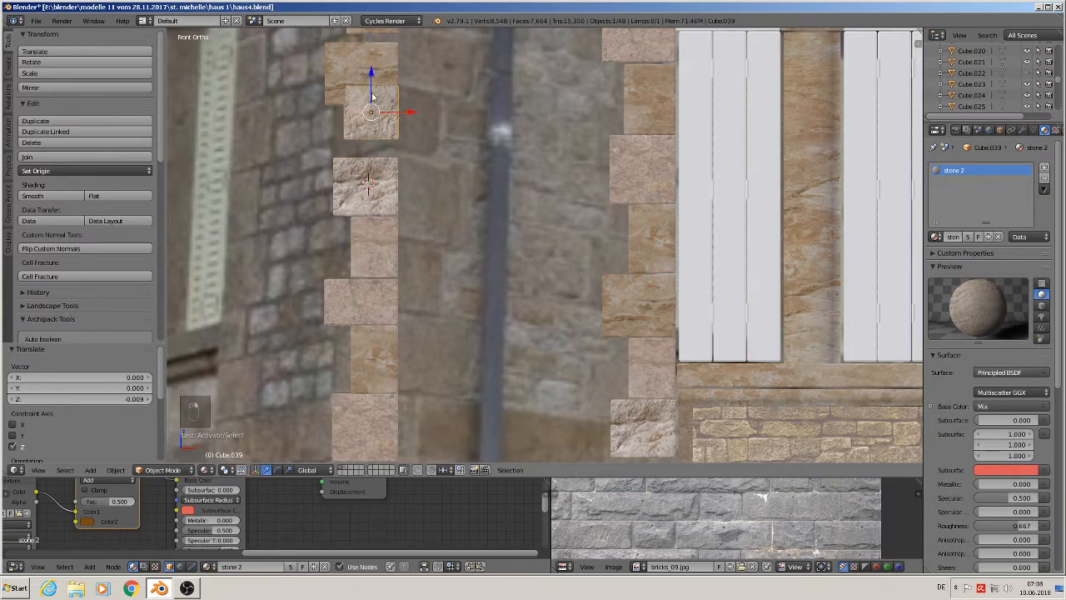
pyautogui.press('g')
pyautogui.click(374, 101)
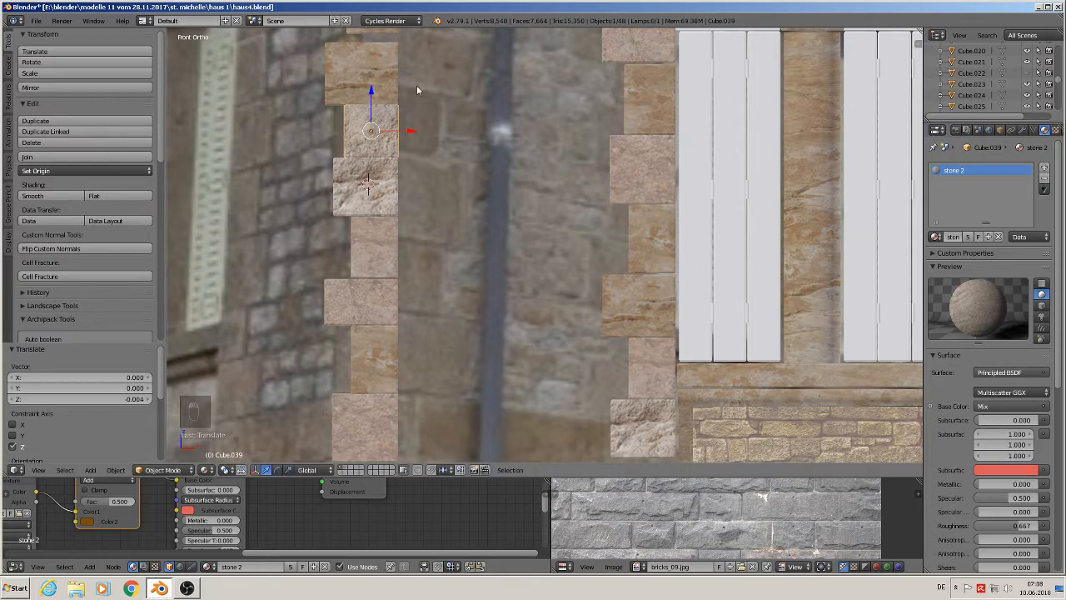
pyautogui.keyDown('shift'); pyautogui.moveTo(417, 85); pyautogui.dragTo(417, 147, button='middle'); pyautogui.keyUp('shift')
pyautogui.rightClick(389, 99)
pyautogui.press('g')
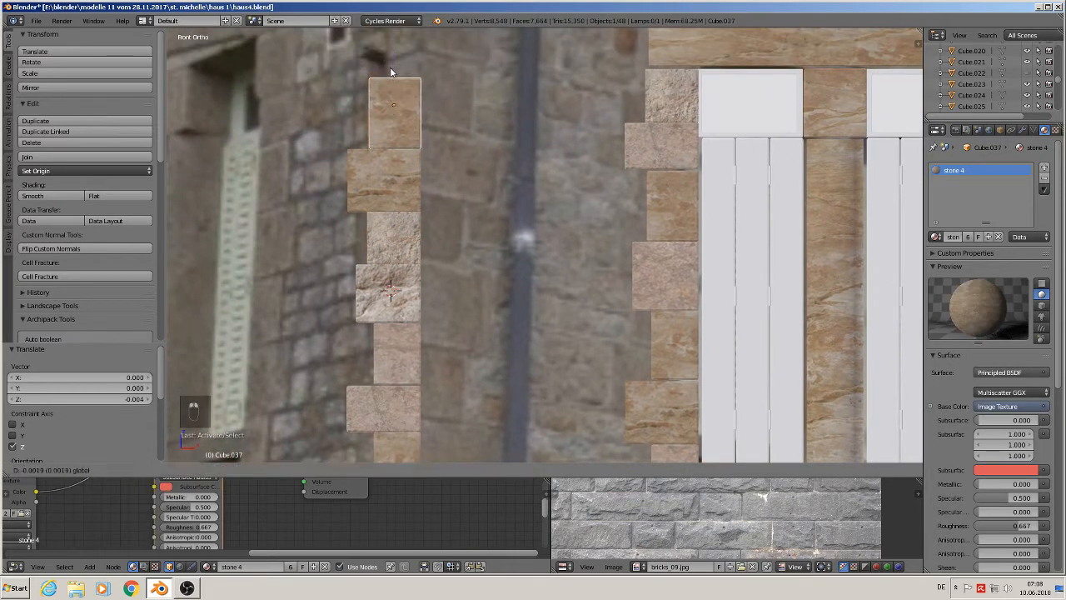
pyautogui.click(408, 129)
# - Select the whole corner stone column and move it along Y toward the wall
pyautogui.scroll(-2, 412, 168)
pyautogui.keyDown('shift'); pyautogui.moveTo(413, 163); pyautogui.dragTo(405, 209, button='middle'); pyautogui.keyUp('shift')
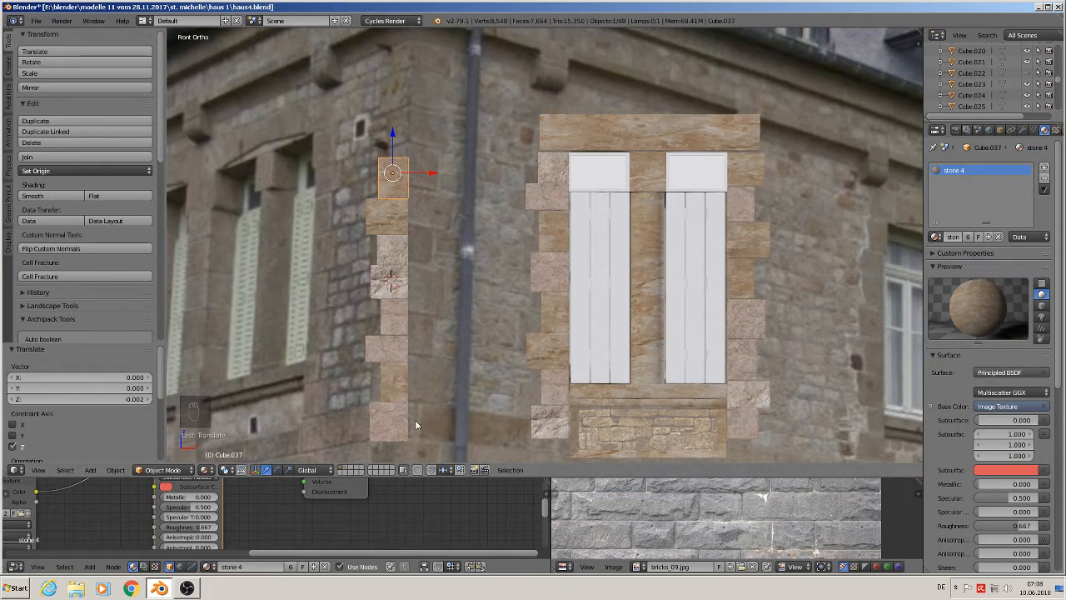
pyautogui.moveTo(436, 357); pyautogui.dragTo(395, 222, button='middle')
pyautogui.rightClick(395, 223)
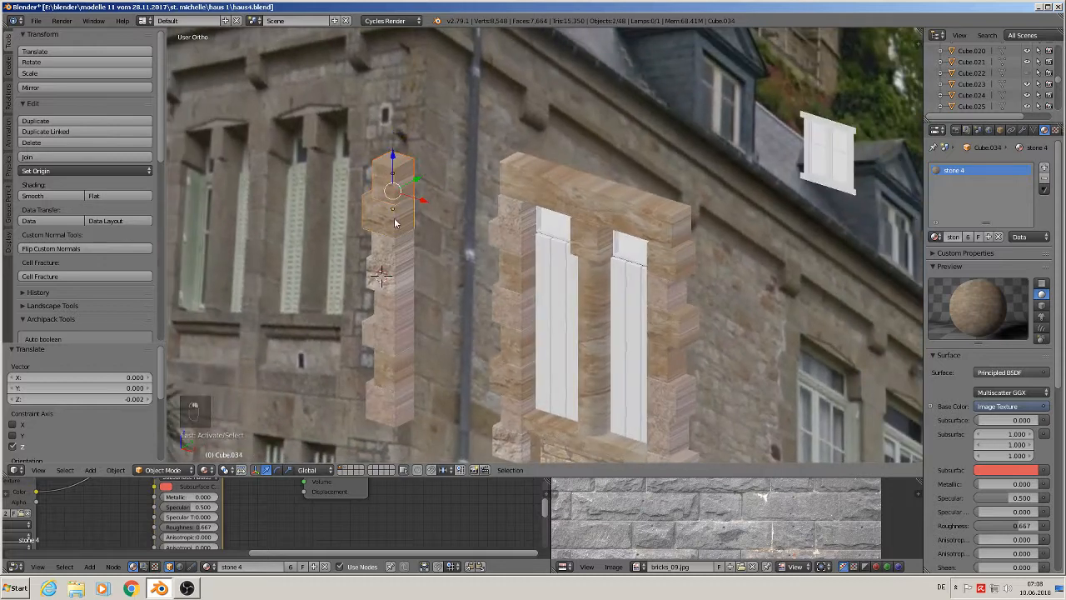
pyautogui.keyDown('shift'); pyautogui.rightClick(395, 263); pyautogui.keyUp('shift')
pyautogui.keyDown('shift'); pyautogui.rightClick(395, 291); pyautogui.keyUp('shift')
pyautogui.keyDown('shift'); pyautogui.rightClick(395, 325); pyautogui.keyUp('shift')
pyautogui.keyDown('shift'); pyautogui.rightClick(396, 355); pyautogui.keyUp('shift')
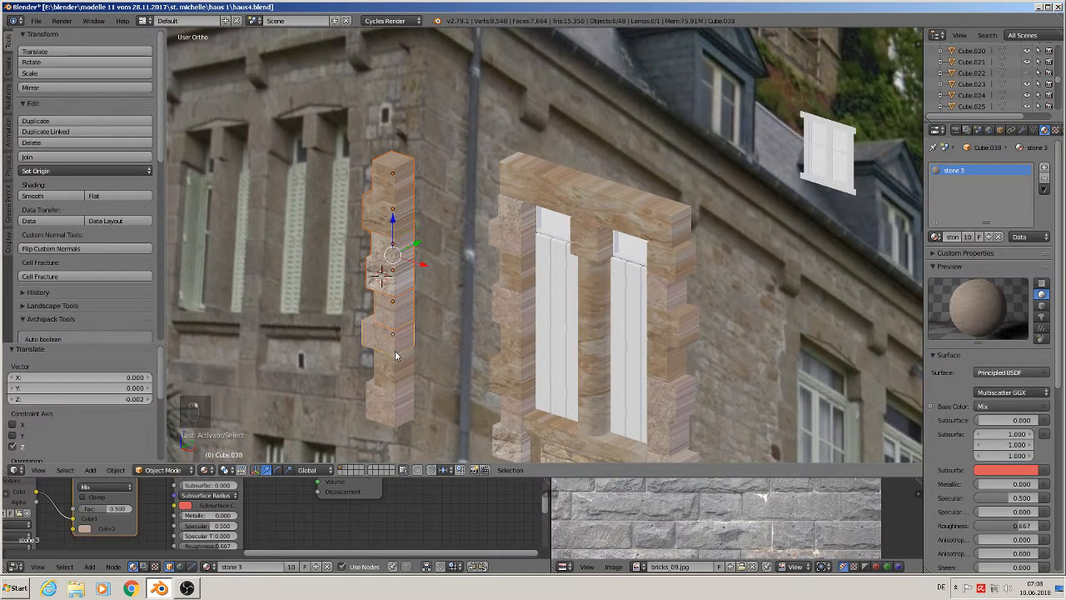
pyautogui.keyDown('shift'); pyautogui.rightClick(398, 370); pyautogui.keyUp('shift')
pyautogui.keyDown('shift'); pyautogui.rightClick(401, 394); pyautogui.keyUp('shift')
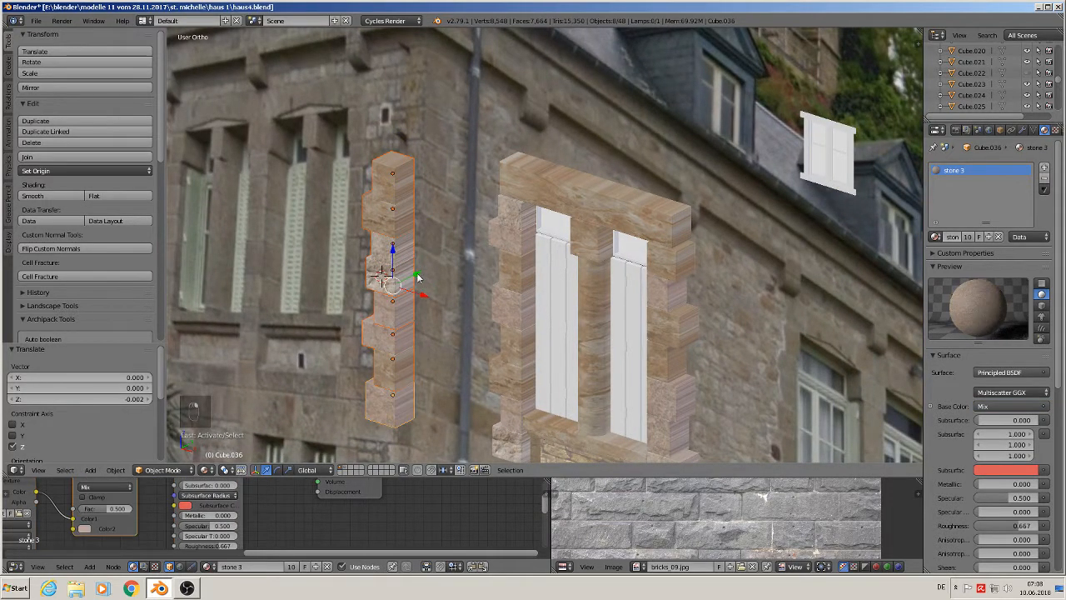
pyautogui.moveTo(419, 277); pyautogui.dragTo(267, 324)
pyautogui.keyDown('shift'); pyautogui.moveTo(325, 247); pyautogui.dragTo(531, 247, button='middle'); pyautogui.keyUp('shift')
pyautogui.moveTo(495, 269); pyautogui.dragTo(327, 331)
pyautogui.keyDown('shift'); pyautogui.moveTo(373, 296); pyautogui.dragTo(552, 222, button='middle'); pyautogui.keyUp('shift')
# - Save the blend file
pyautogui.click(36, 20)
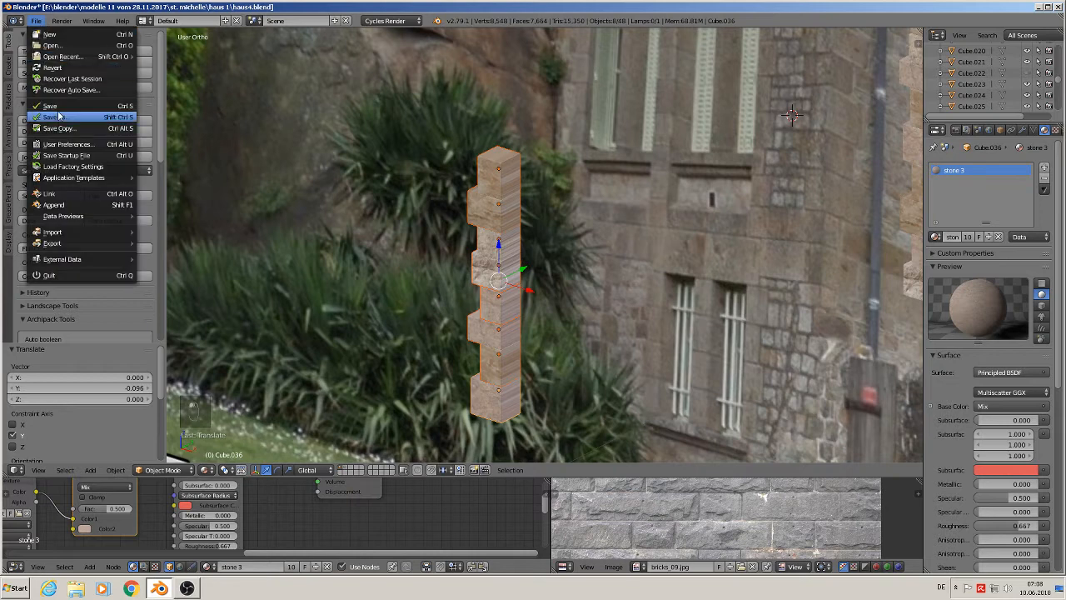
pyautogui.click(83, 112)
# - In the side view, move the corner stone column further along Y to about -0.414
pyautogui.scroll(3, 580, 212)
pyautogui.moveTo(580, 213); pyautogui.dragTo(499, 175, button='middle')
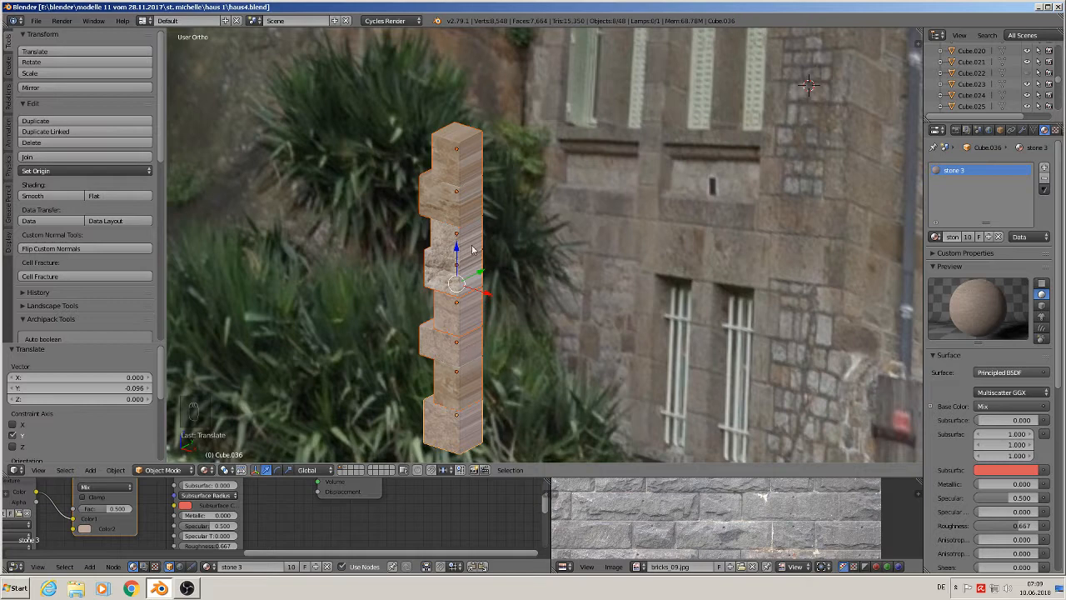
pyautogui.press('KP_3')
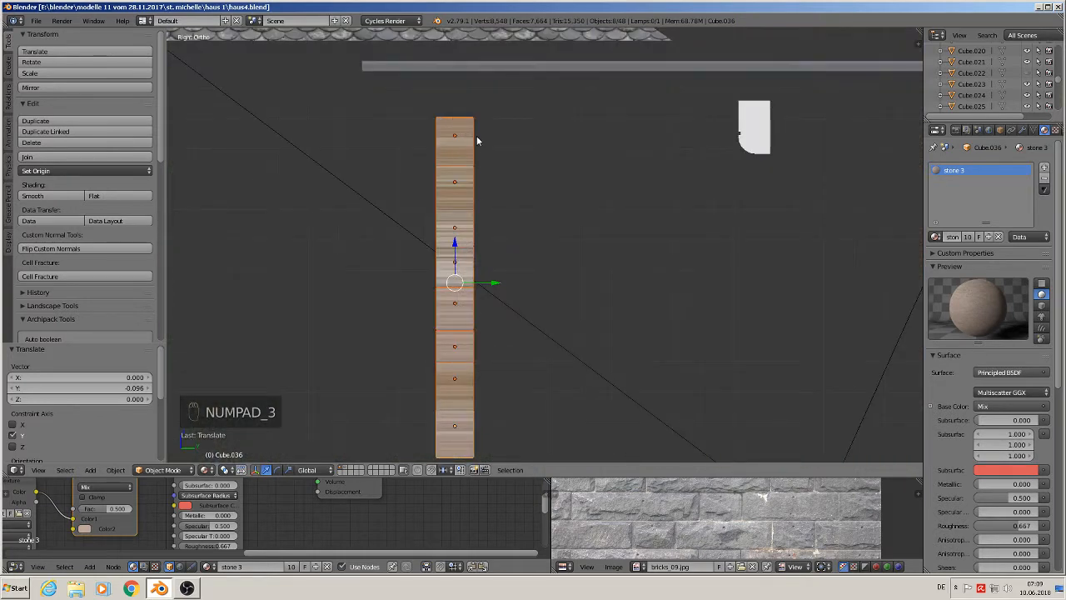
pyautogui.press('Tab')
pyautogui.scroll(1, 480, 140)
pyautogui.moveTo(507, 204); pyautogui.dragTo(487, 261, button='middle')
pyautogui.press('Tab')
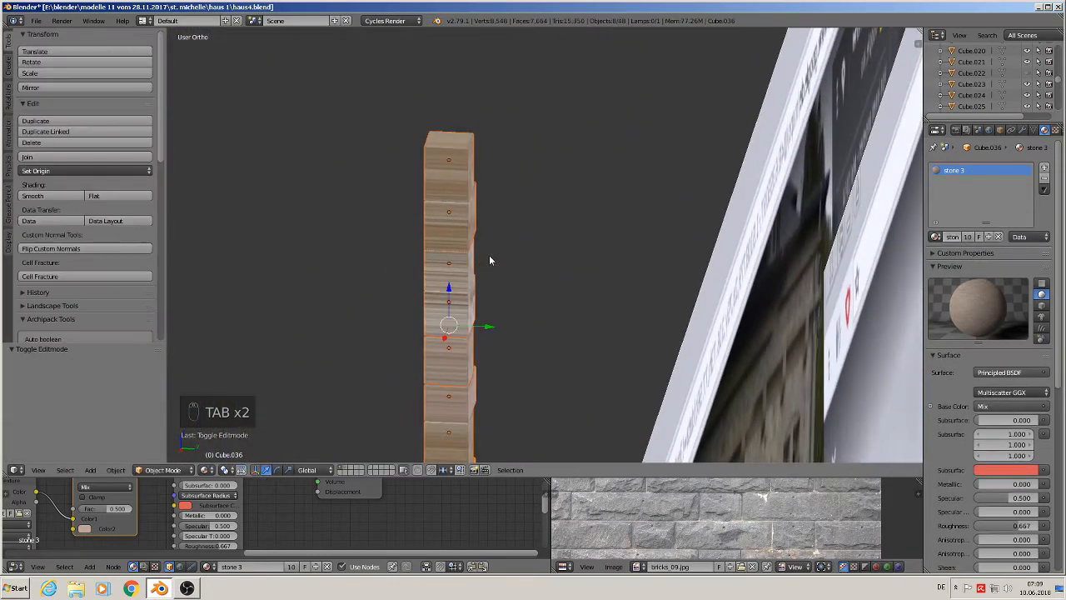
pyautogui.scroll(-8, 493, 260)
pyautogui.moveTo(514, 274); pyautogui.dragTo(170, 254)
# - Edit the top corner stone, selecting its side face and pushing it outward along Y to deepen the block
pyautogui.keyDown('shift'); pyautogui.moveTo(483, 144); pyautogui.dragTo(193, 172, button='middle'); pyautogui.keyUp('shift')
pyautogui.scroll(4, 580, 206)
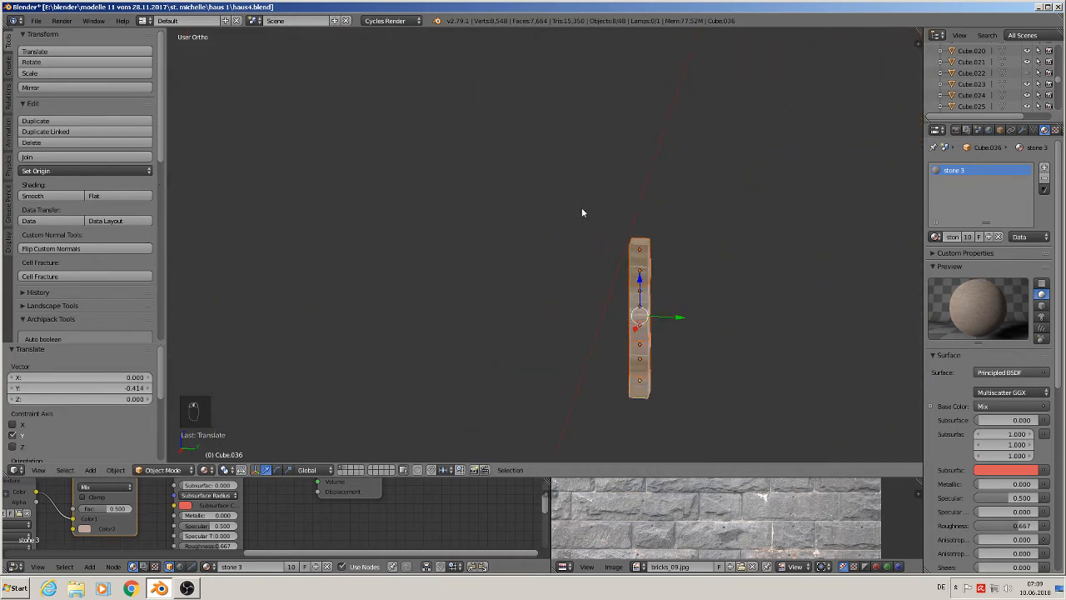
pyautogui.moveTo(638, 215); pyautogui.dragTo(599, 242, button='middle')
pyautogui.scroll(2, 624, 255)
pyautogui.scroll(2, 625, 257)
pyautogui.rightClick(678, 284)
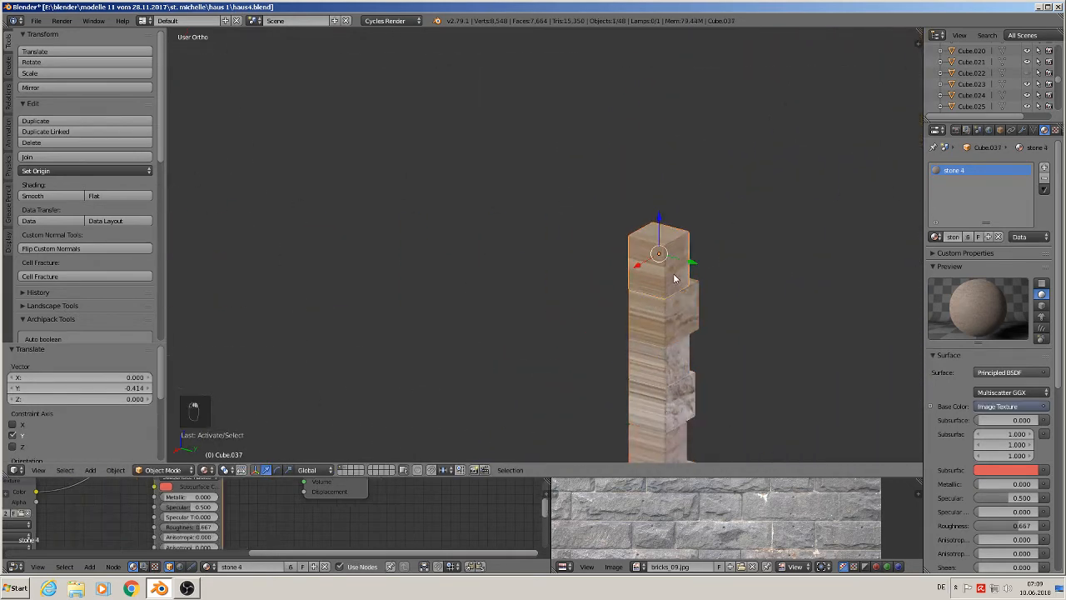
pyautogui.press('Tab')
pyautogui.scroll(2, 682, 263)
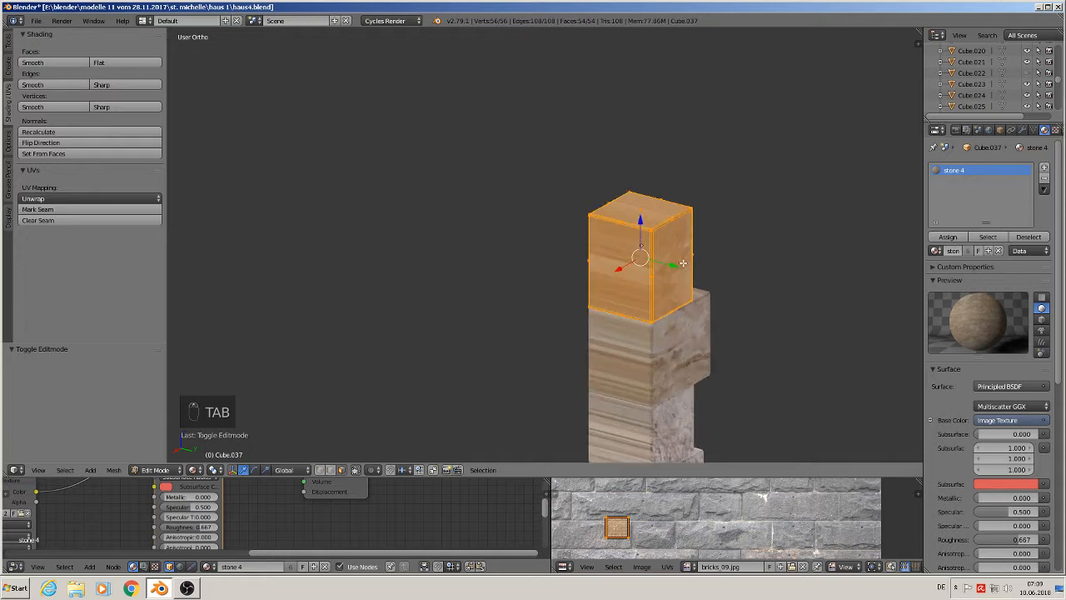
pyautogui.rightClick(680, 262)
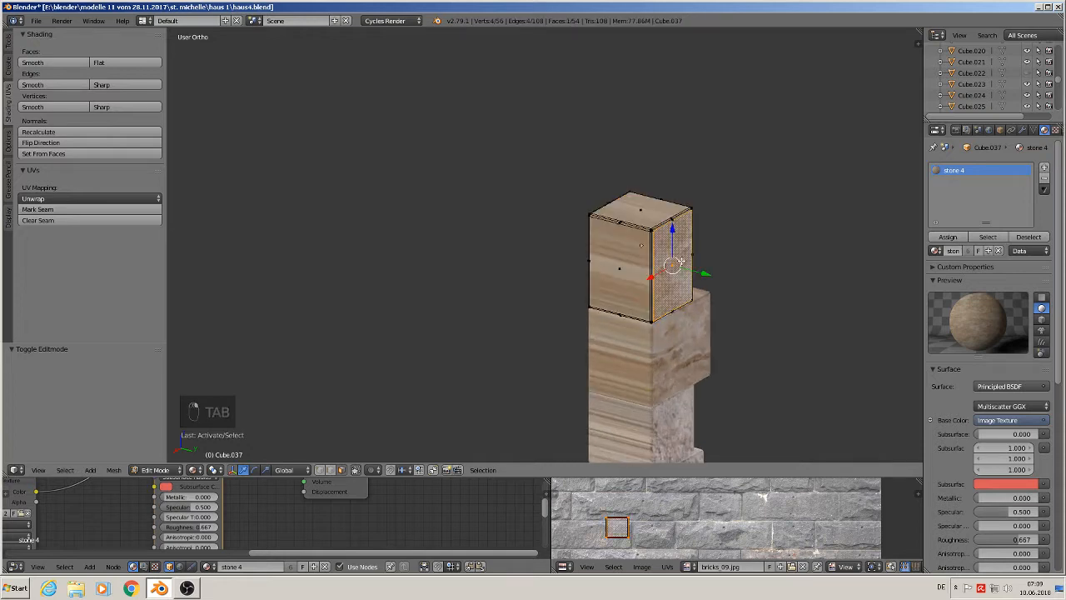
pyautogui.press('ctrl+KP_Add')
pyautogui.press('ctrl+KP_Add')
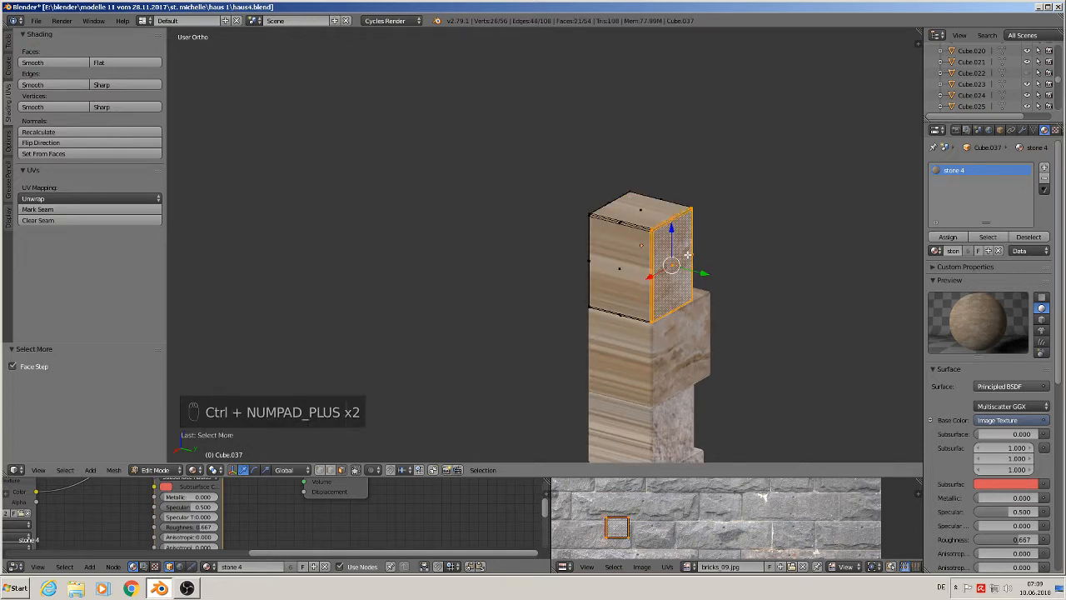
pyautogui.moveTo(705, 272); pyautogui.dragTo(735, 336)
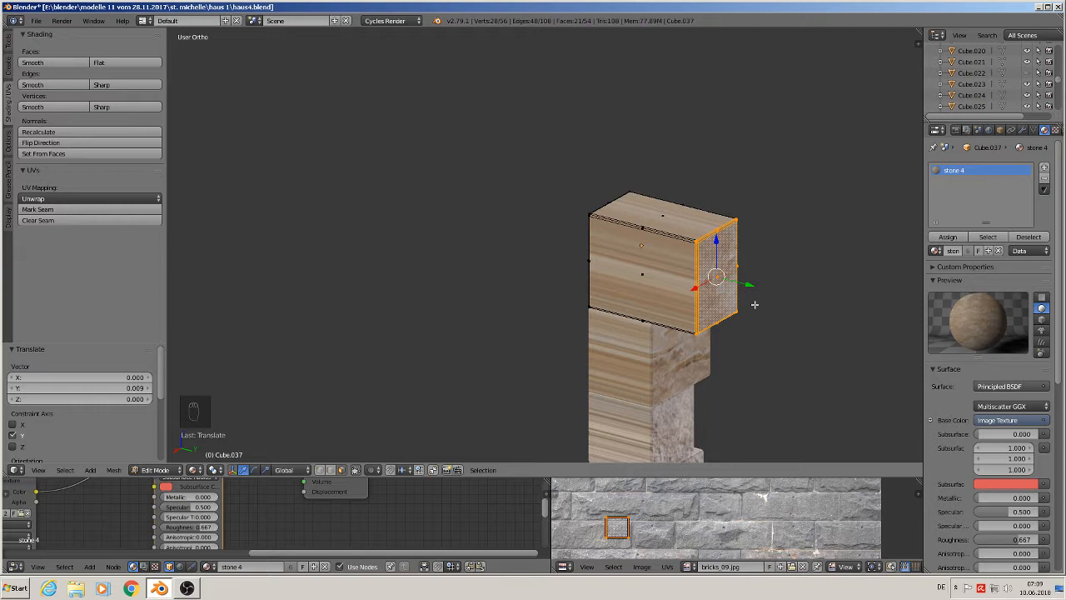
pyautogui.keyDown('shift'); pyautogui.moveTo(684, 377); pyautogui.dragTo(622, 215, button='middle'); pyautogui.keyUp('shift')
pyautogui.press('Tab')
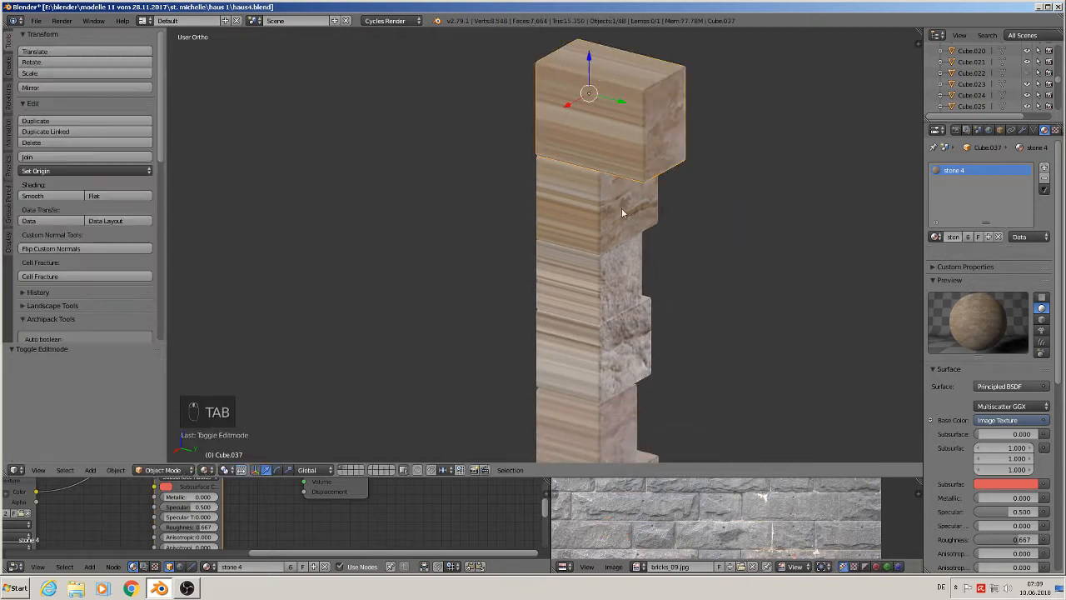
# - Edit the second corner stone, growing the selection from its side face, and push it outward along Y
pyautogui.rightClick(622, 214)
pyautogui.press('Tab')
pyautogui.rightClick(629, 197)
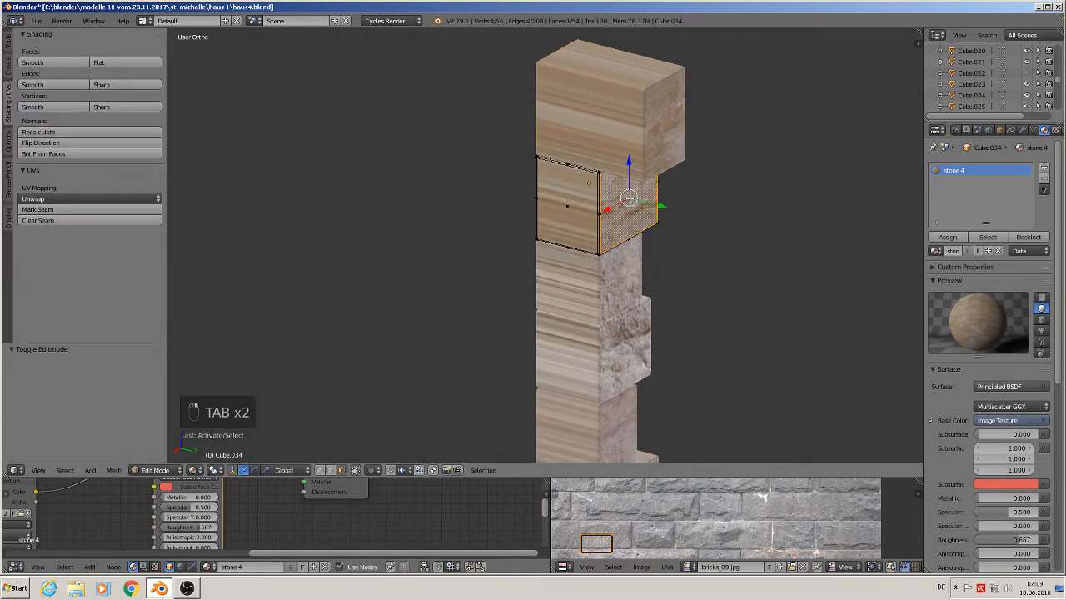
pyautogui.press('ctrl+KP_Add')
pyautogui.press('ctrl+KP_Add')
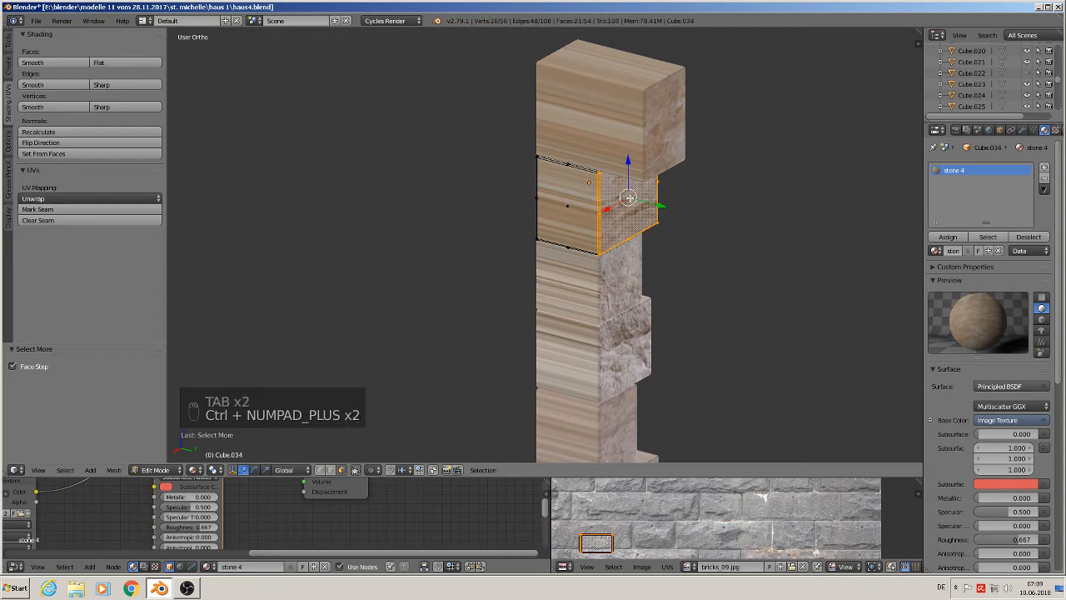
pyautogui.moveTo(661, 202); pyautogui.dragTo(679, 217)
pyautogui.press('Tab')
# - Edit the next stone down, grow the selection from its side face and push it outward along Y
pyautogui.rightClick(623, 280)
pyautogui.press('Tab')
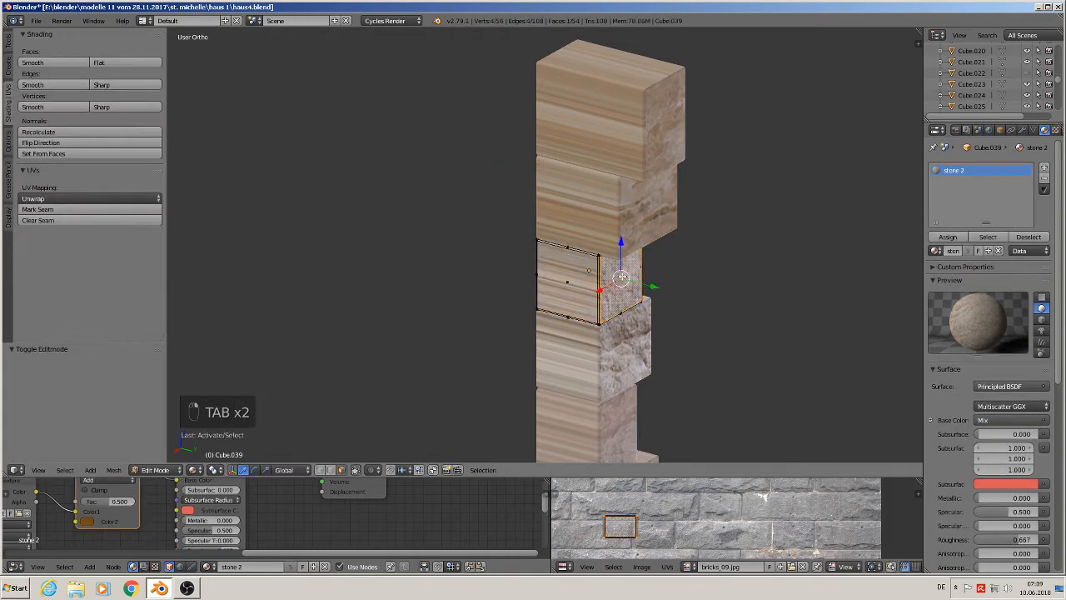
pyautogui.press('ctrl+KP_Add')
pyautogui.press('ctrl+KP_Add')
pyautogui.press('ctrl+KP_Add')
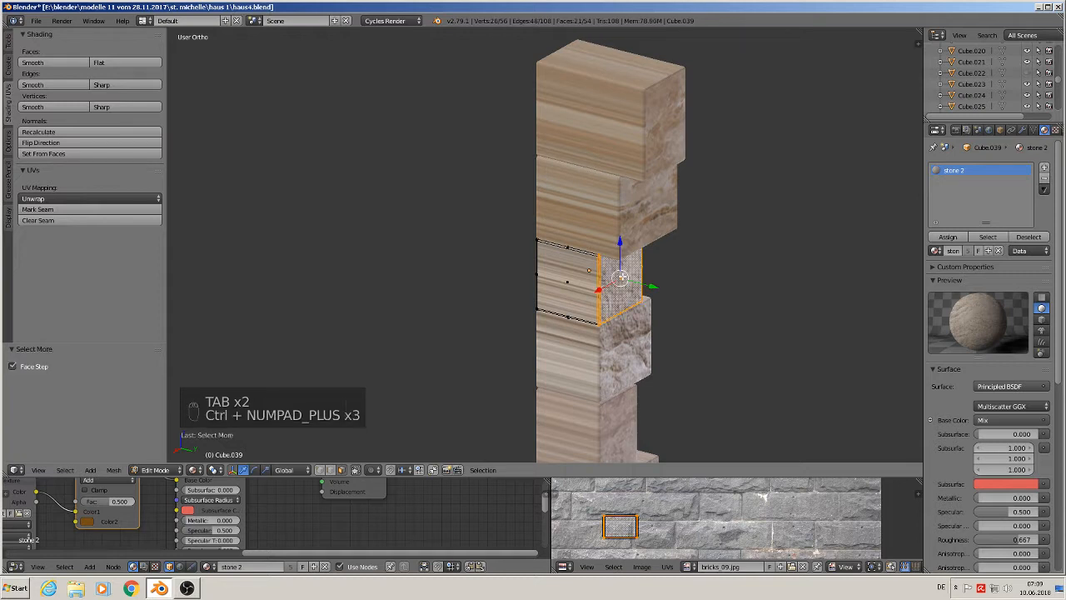
pyautogui.moveTo(657, 287); pyautogui.dragTo(697, 313)
pyautogui.keyDown('shift'); pyautogui.moveTo(689, 344); pyautogui.dragTo(779, 180, button='middle'); pyautogui.keyUp('shift')
pyautogui.scroll(2, 723, 208)
pyautogui.press('Tab')
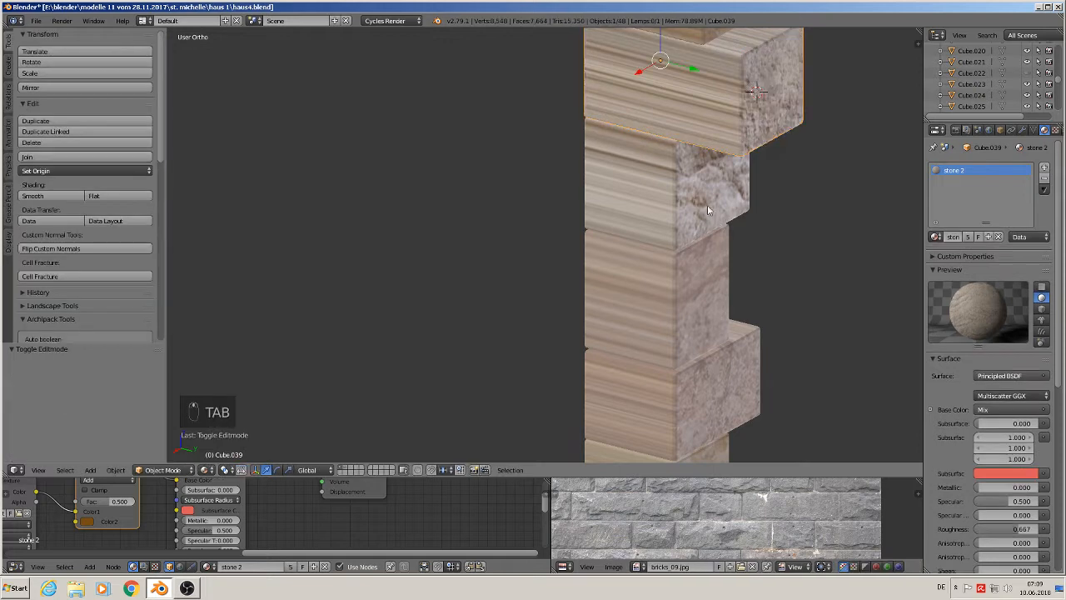
# - Edit the lower stone, grow the selection from its side face and push it outward along Y by about 0.005
pyautogui.rightClick(692, 193)
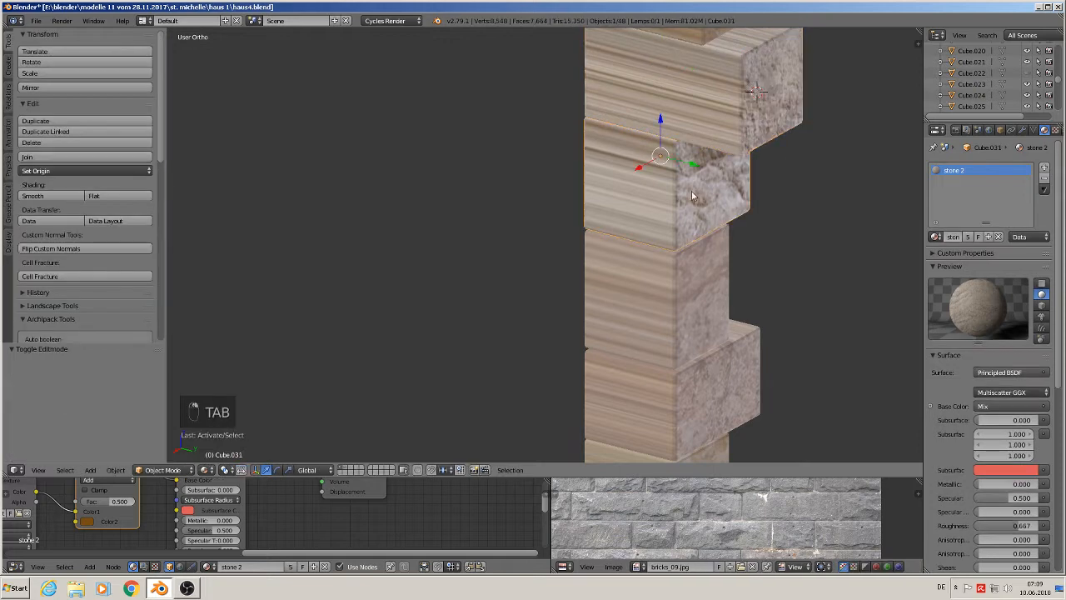
pyautogui.rightClick(698, 285)
pyautogui.press('Tab')
pyautogui.rightClick(700, 298)
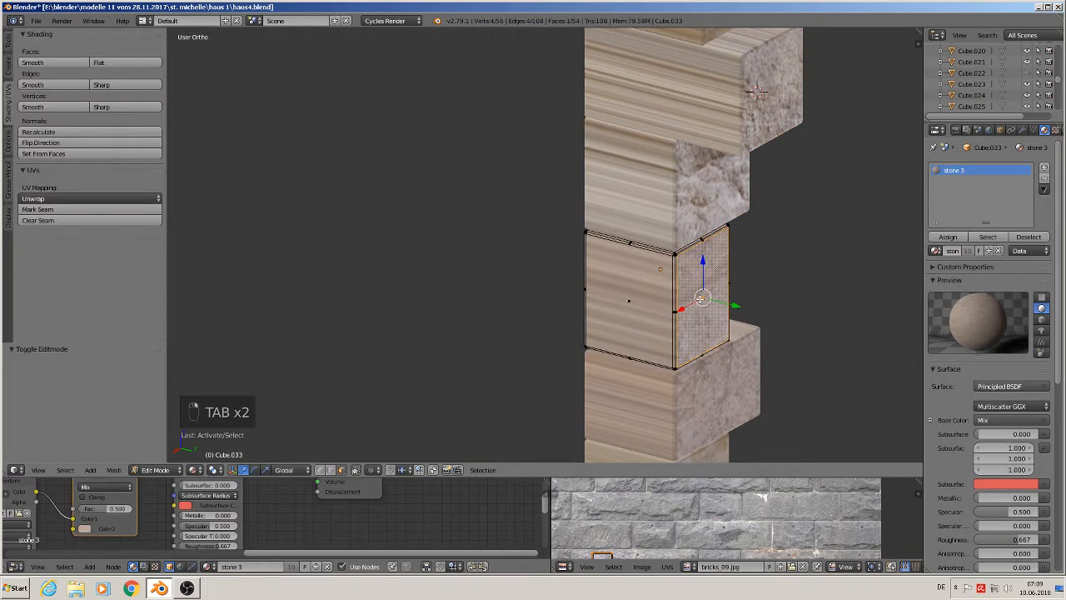
pyautogui.press('ctrl+KP_Add')
pyautogui.press('ctrl+KP_Add')
pyautogui.press('ctrl+KP_Add')
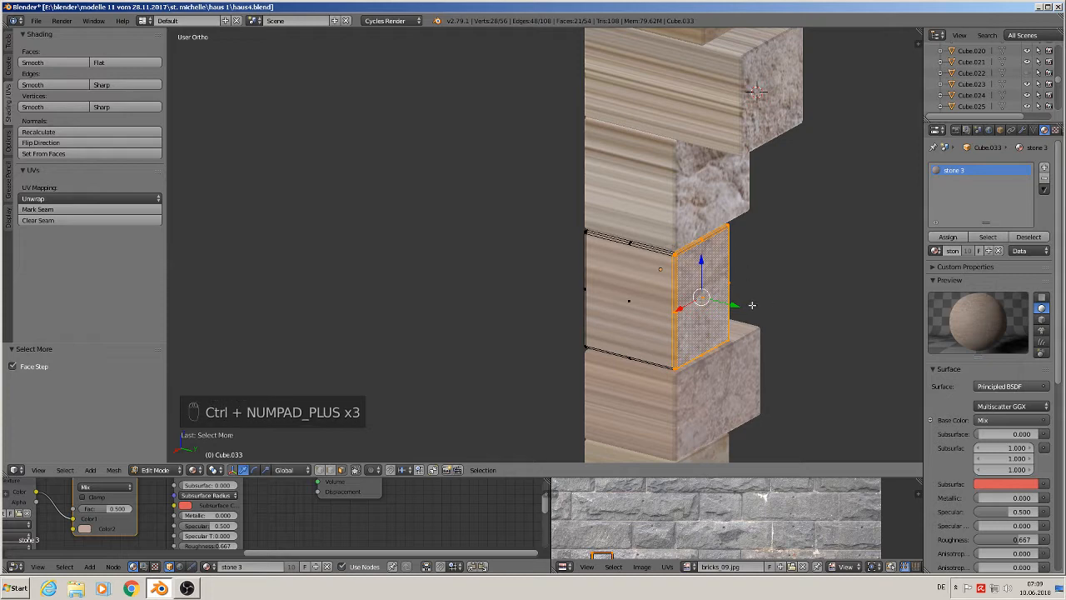
pyautogui.moveTo(734, 305); pyautogui.dragTo(802, 312)
pyautogui.moveTo(803, 311); pyautogui.dragTo(814, 305, button='middle')
pyautogui.scroll(-2, 814, 305)
pyautogui.keyDown('shift'); pyautogui.moveTo(808, 362); pyautogui.dragTo(614, 272, button='middle'); pyautogui.keyUp('shift')
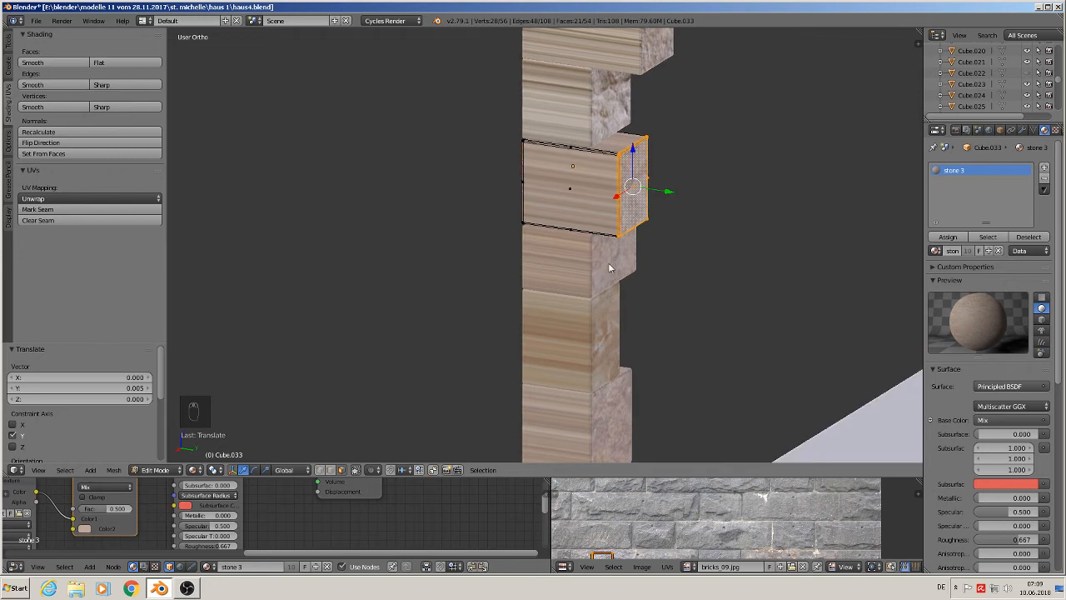
pyautogui.press('Tab')
pyautogui.rightClick(609, 267)
pyautogui.press('Tab')
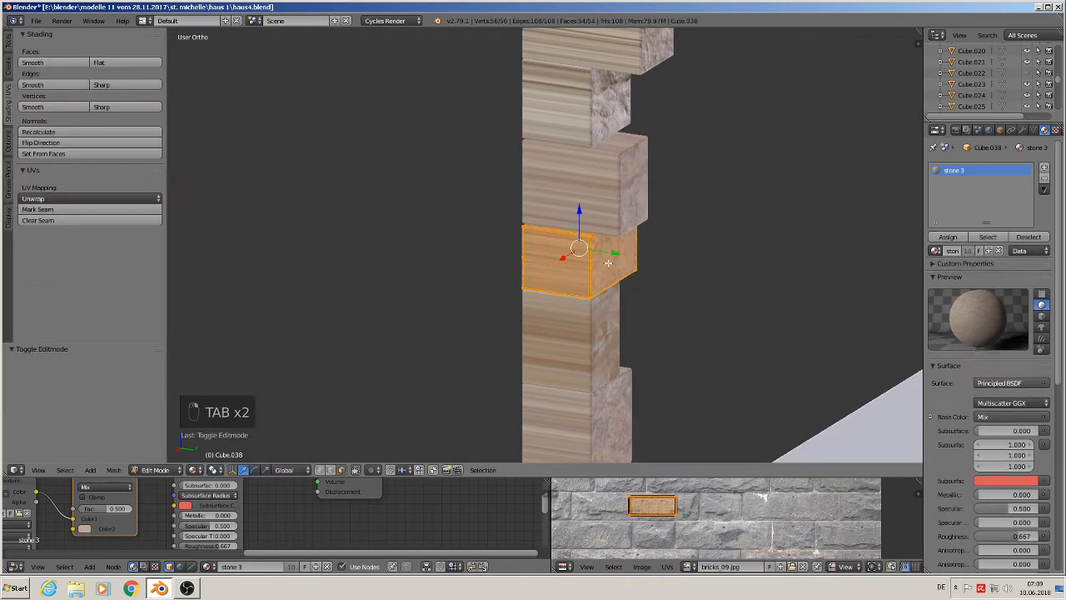
pyautogui.rightClick(620, 257)
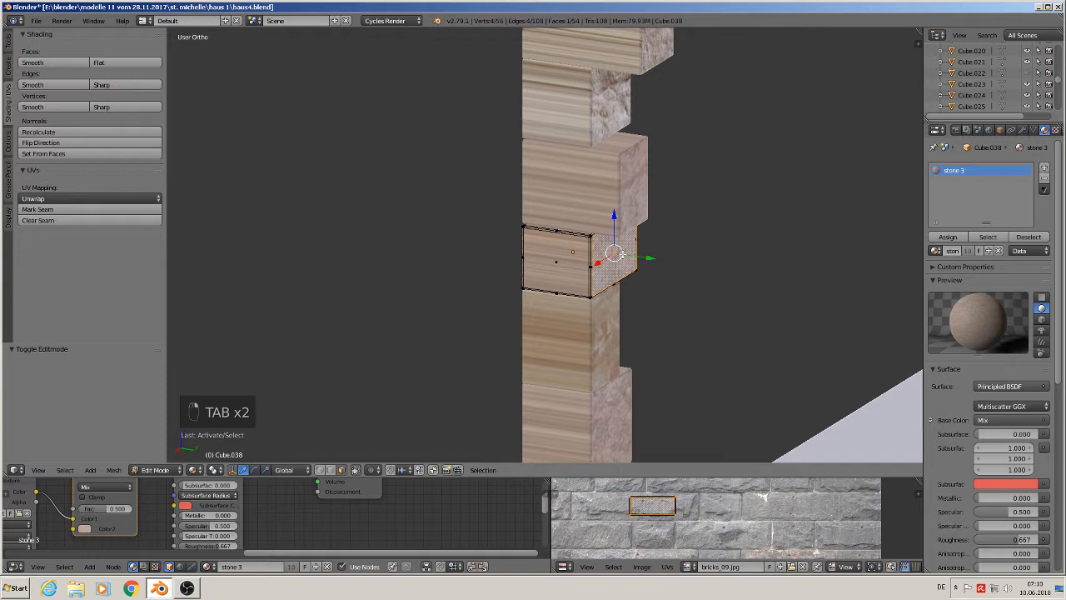
pyautogui.press('ctrl+KP_Add')
pyautogui.press('ctrl+KP_Add')
pyautogui.press('ctrl+KP_Add')
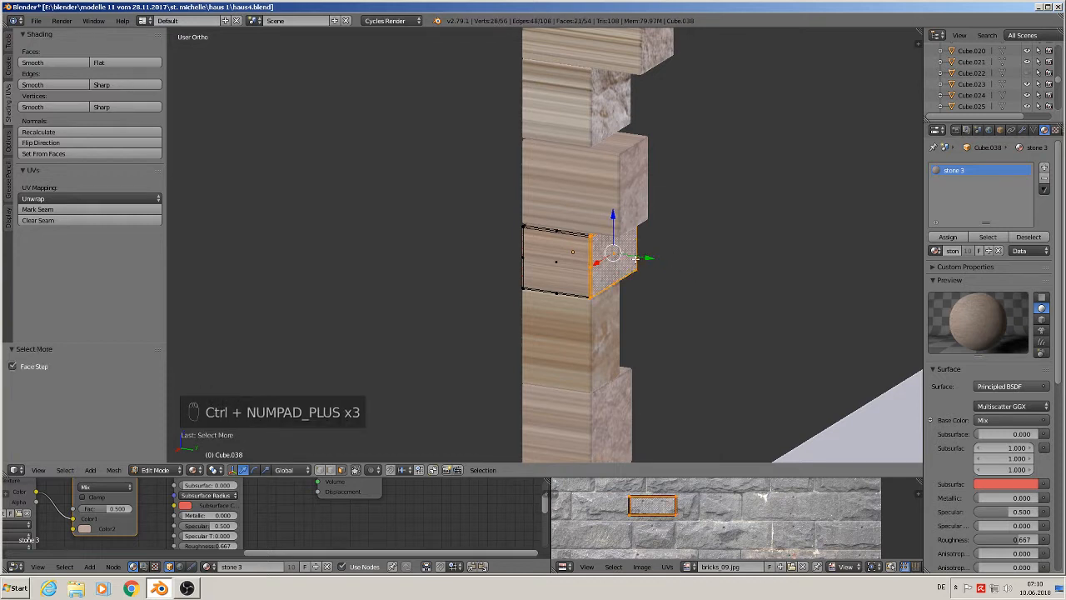
pyautogui.press('Tab')
pyautogui.rightClick(604, 342)
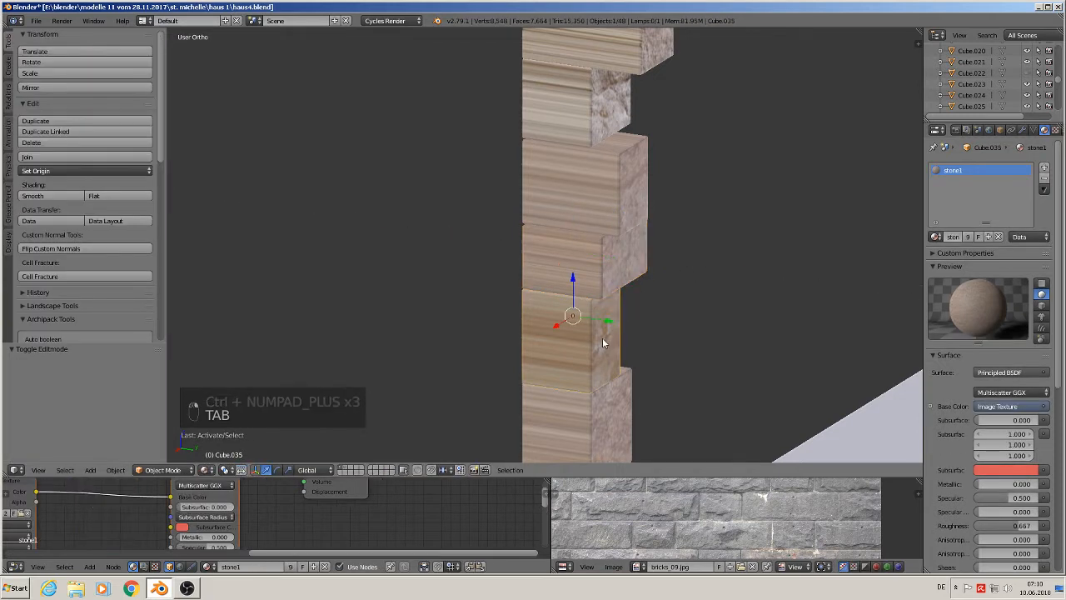
pyautogui.press('Tab')
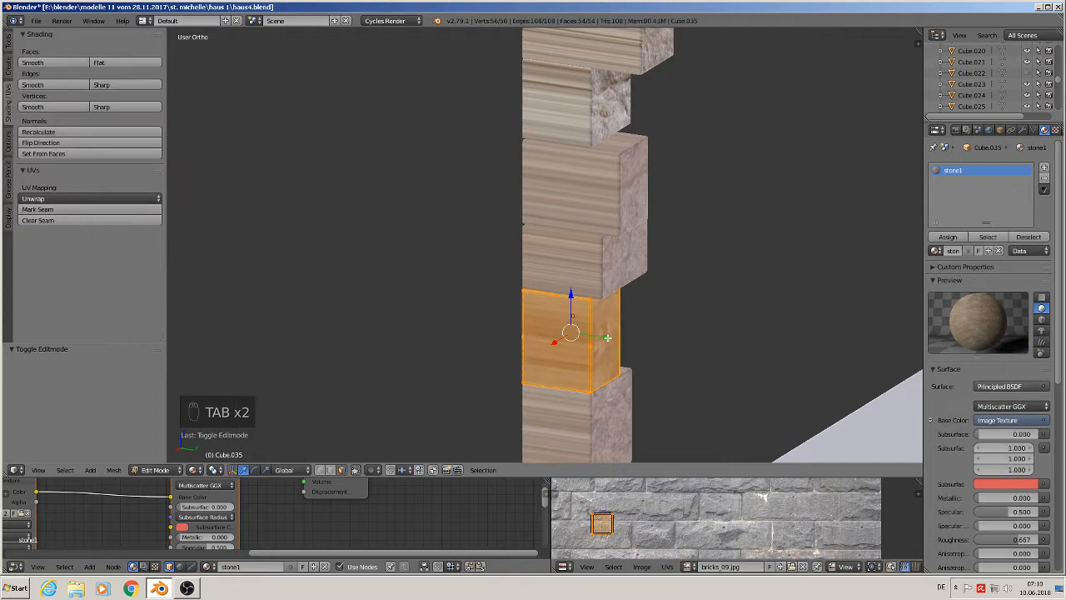
pyautogui.moveTo(612, 335); pyautogui.dragTo(648, 332, button='middle')
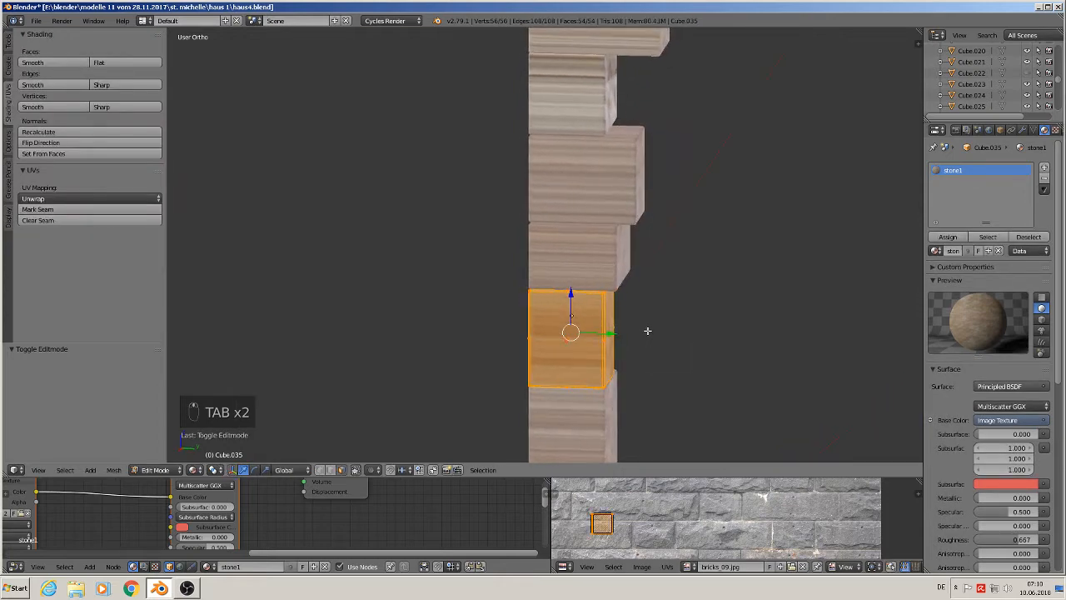
pyautogui.keyDown('shift'); pyautogui.moveTo(671, 379); pyautogui.dragTo(599, 218, button='middle'); pyautogui.keyUp('shift')
pyautogui.press('Tab')
# - Edit the bottom stone, grow the selection from its side face and push it outward along Y by about 0.004
pyautogui.rightClick(532, 266)
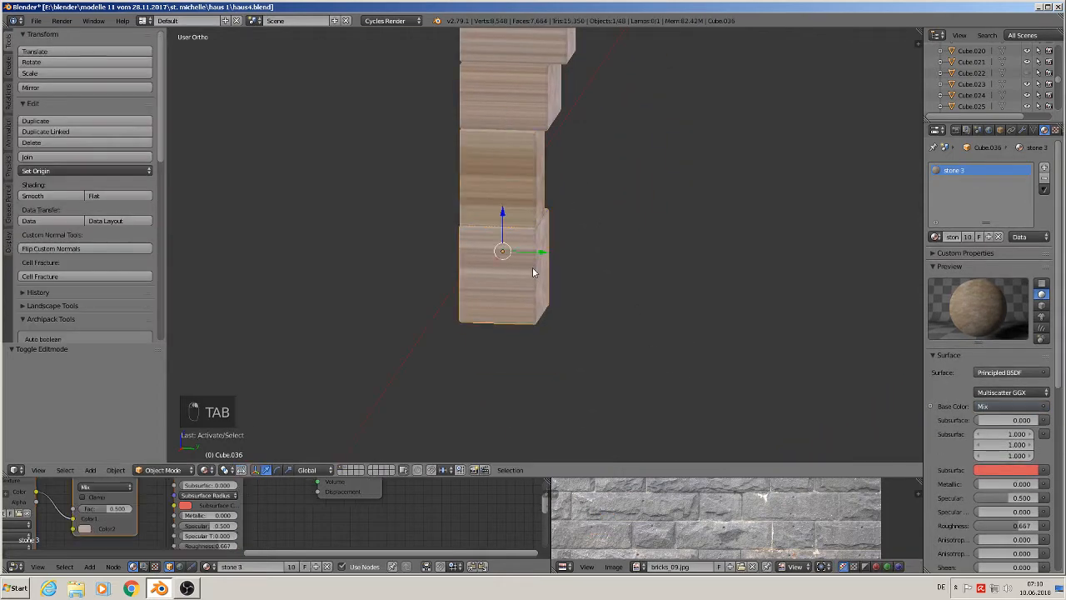
pyautogui.press('Tab')
pyautogui.rightClick(546, 255)
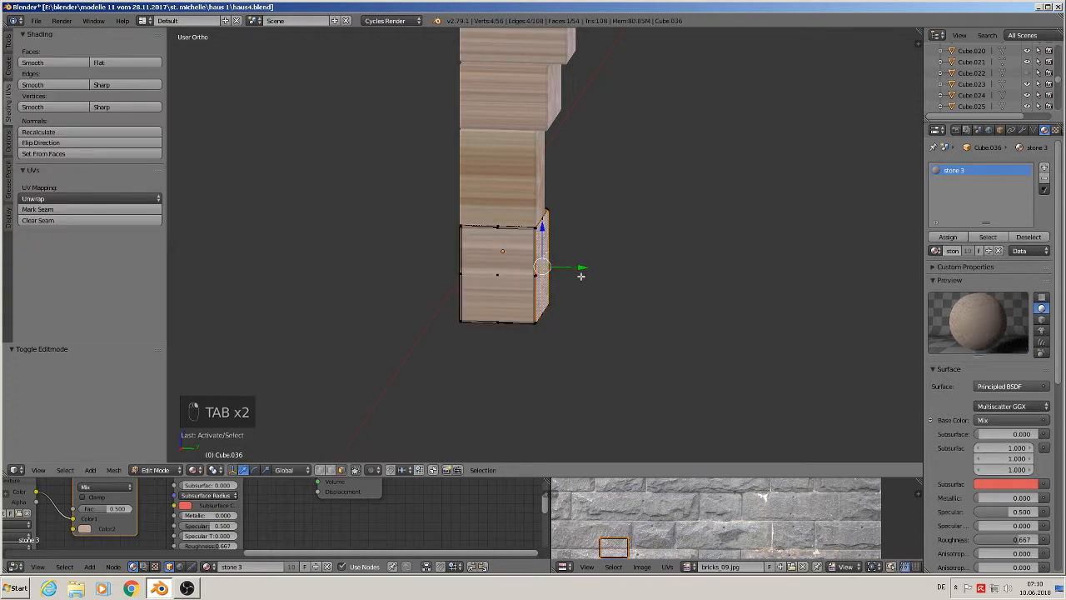
pyautogui.press('ctrl+KP_Add')
pyautogui.press('ctrl+KP_Add')
pyautogui.press('ctrl+KP_Add')
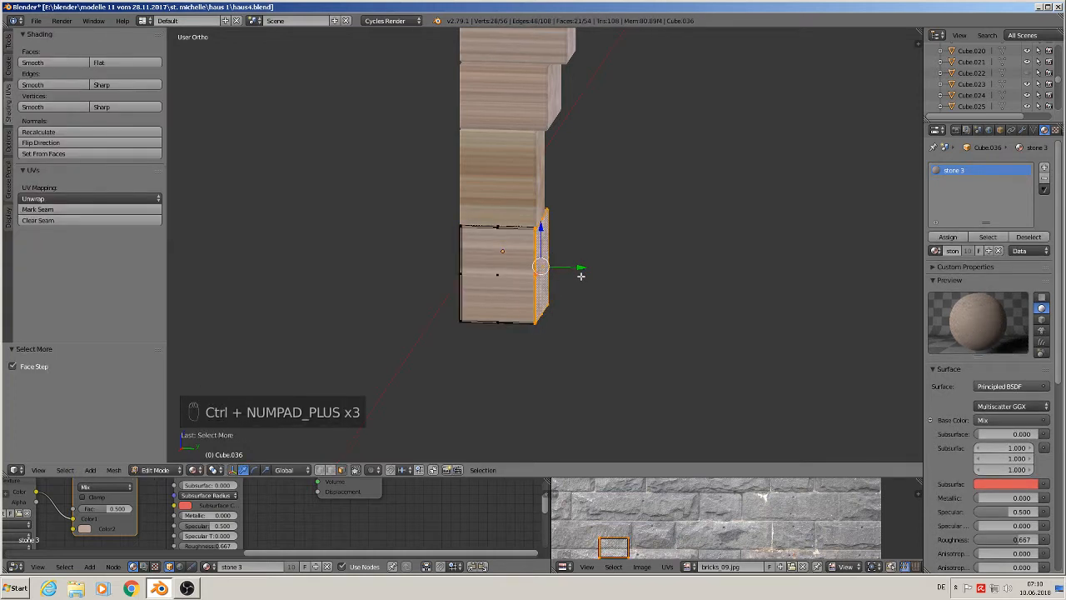
pyautogui.moveTo(581, 267); pyautogui.dragTo(606, 275)
pyautogui.scroll(-4, 556, 229)
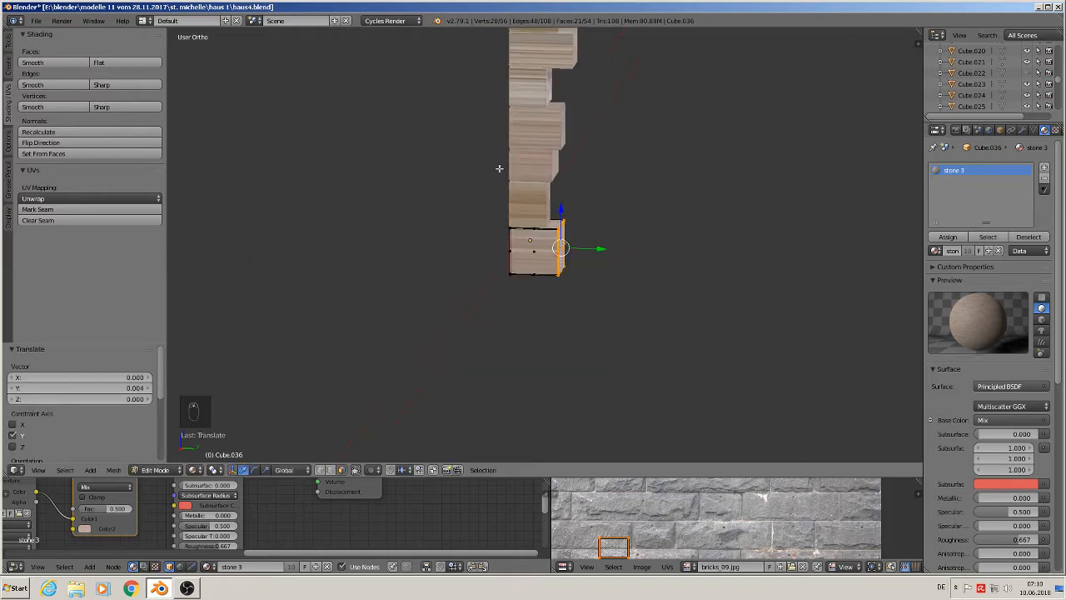
pyautogui.keyDown('shift'); pyautogui.moveTo(500, 167); pyautogui.dragTo(464, 338, button='middle'); pyautogui.keyUp('shift')
pyautogui.moveTo(504, 308); pyautogui.dragTo(537, 324, button='middle')
pyautogui.scroll(1, 534, 325)
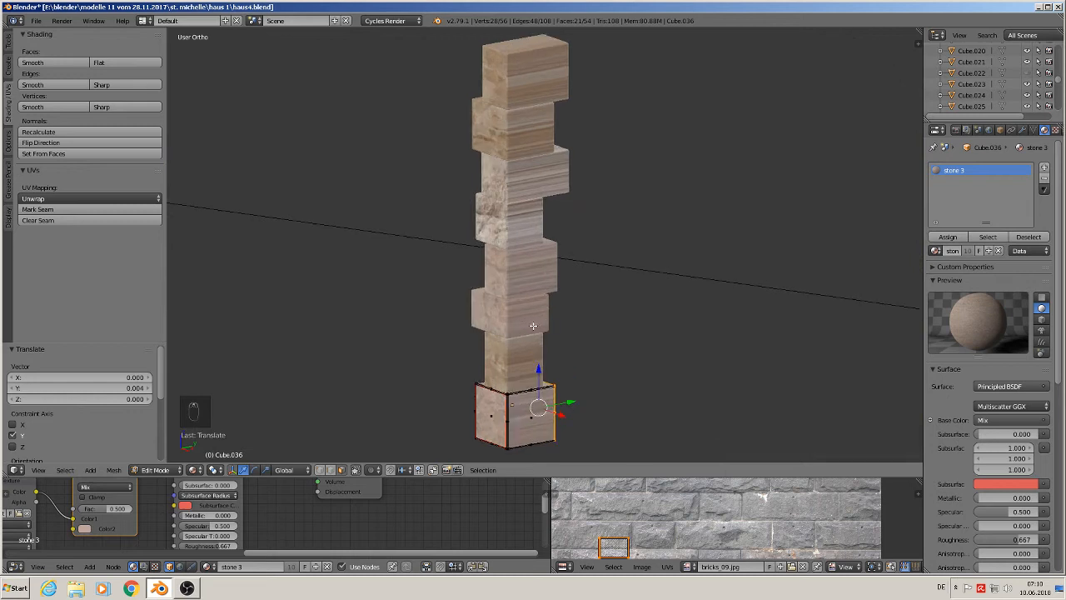
# - Select the bottom stone's whole mesh and unwrap it
pyautogui.press('a')
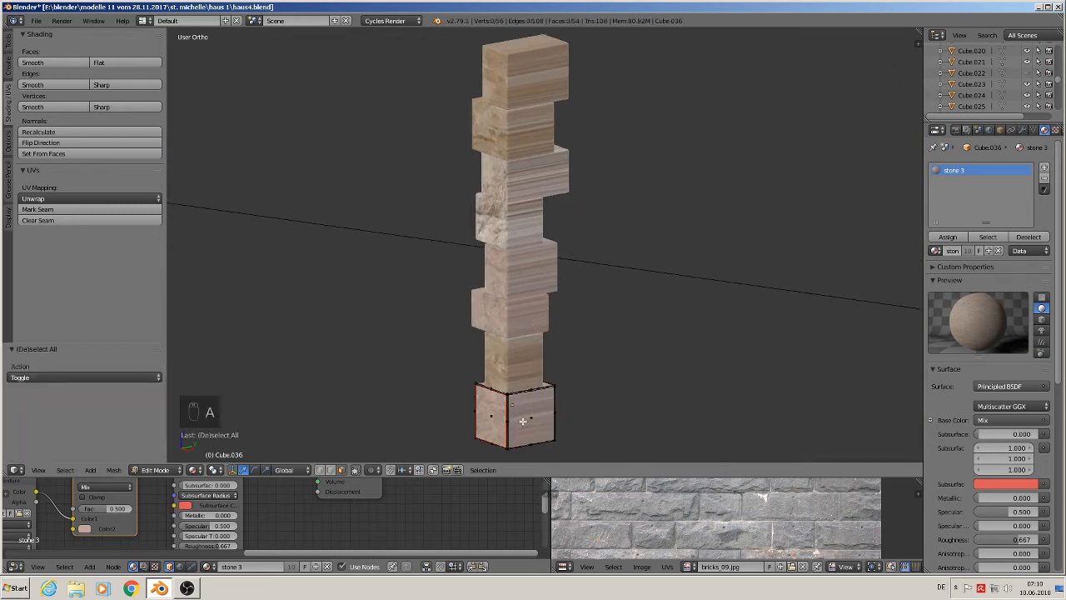
pyautogui.press('a')
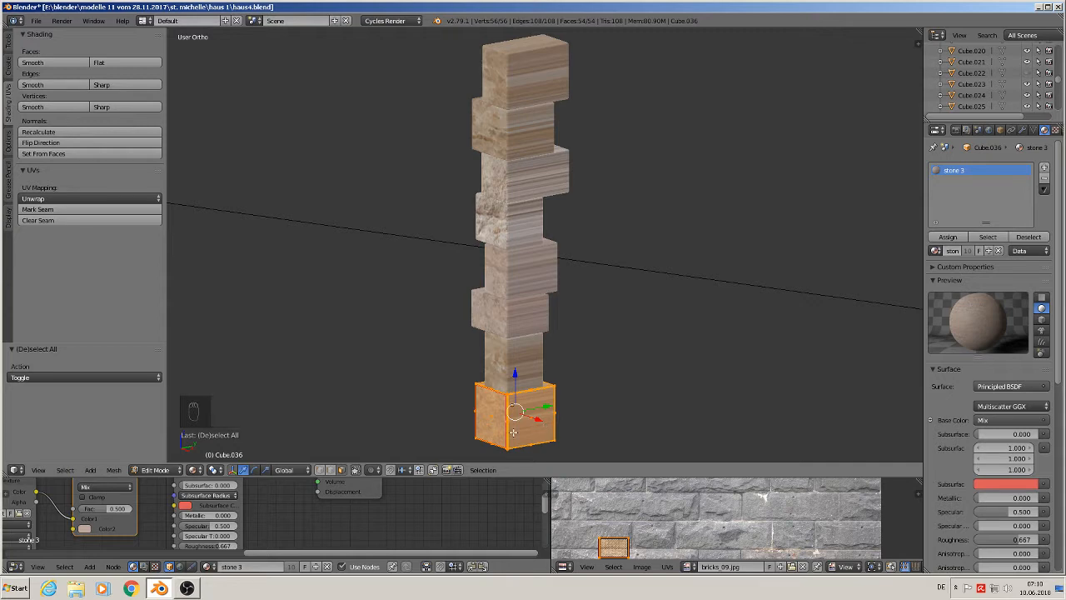
pyautogui.press('u')
pyautogui.click(481, 341)
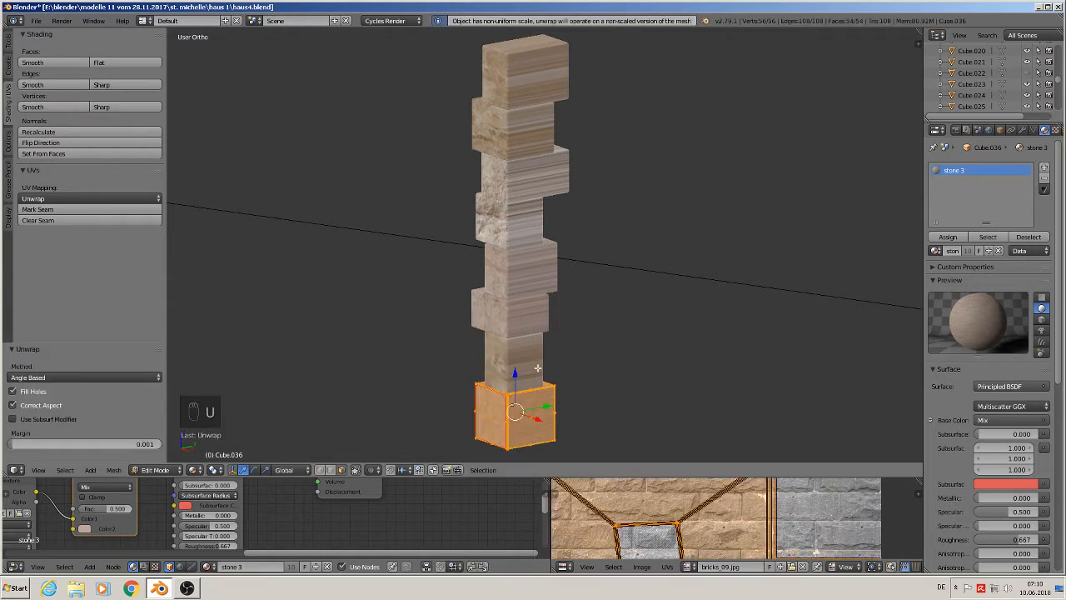
pyautogui.scroll(2, 545, 400)
pyautogui.moveTo(546, 400); pyautogui.dragTo(452, 31, button='middle')
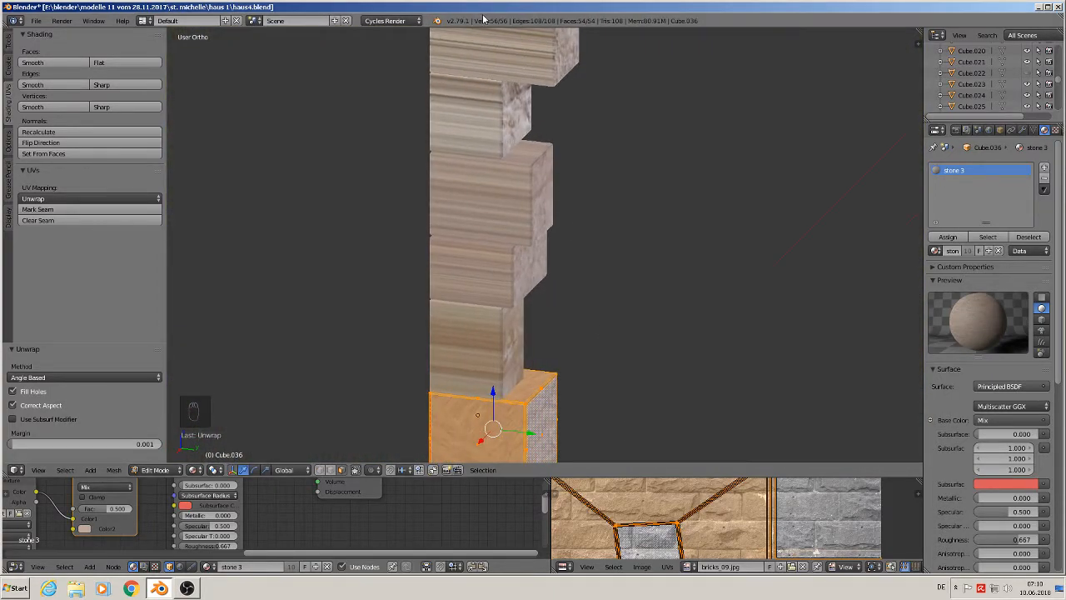
pyautogui.press('Tab')
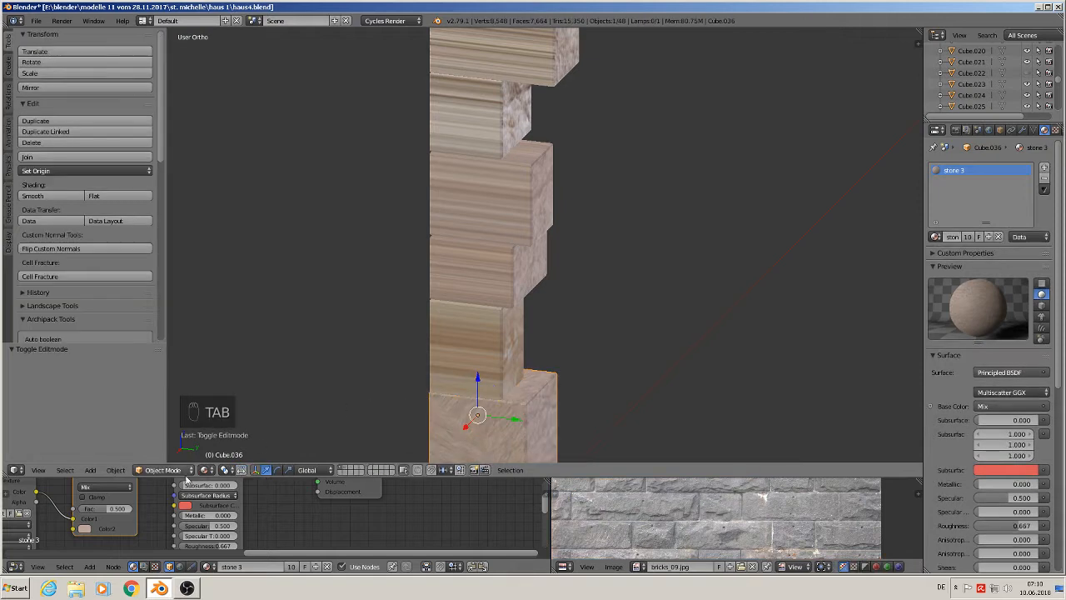
# - Apply rotation and scale to the bottom stone object
pyautogui.click(115, 470)
pyautogui.moveTo(134, 385)
pyautogui.click(267, 417)
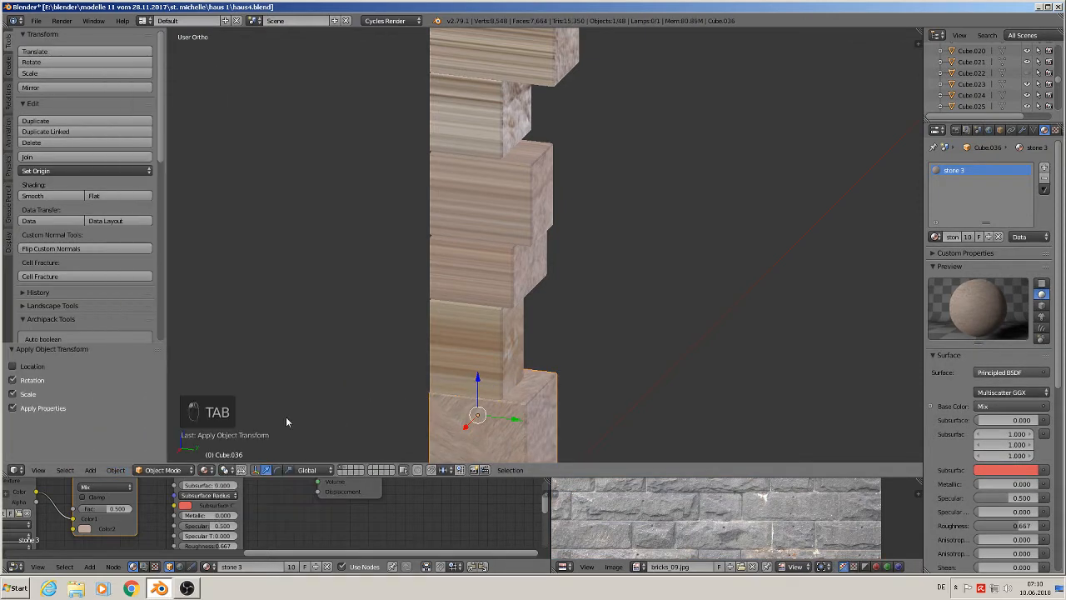
# - Unwrap the bottom stone's mesh again
pyautogui.moveTo(565, 405); pyautogui.dragTo(581, 282, button='middle')
pyautogui.press('Tab')
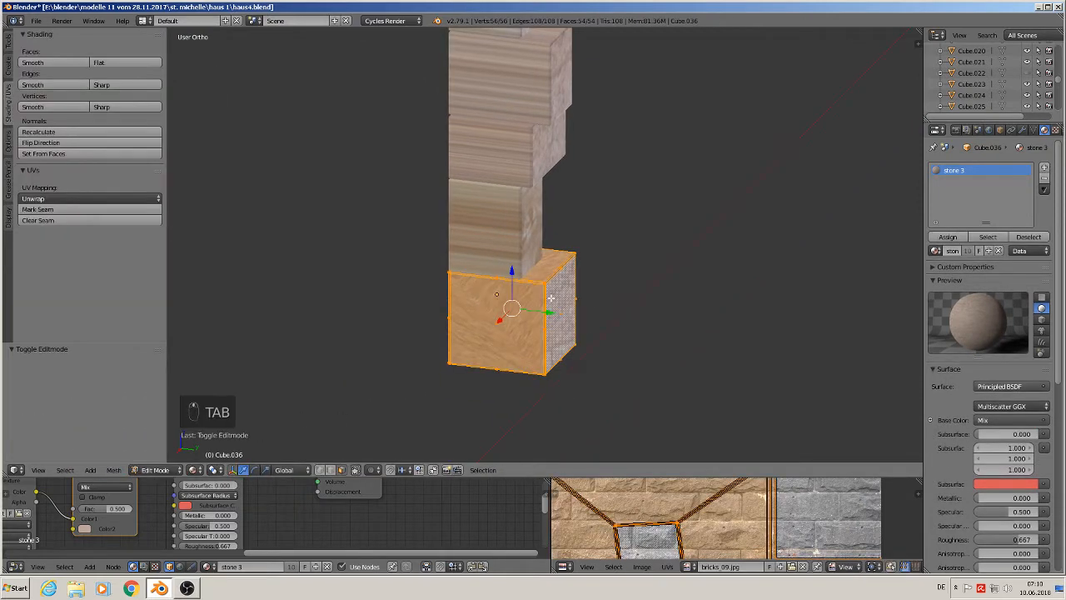
pyautogui.press('u')
pyautogui.click(551, 298)
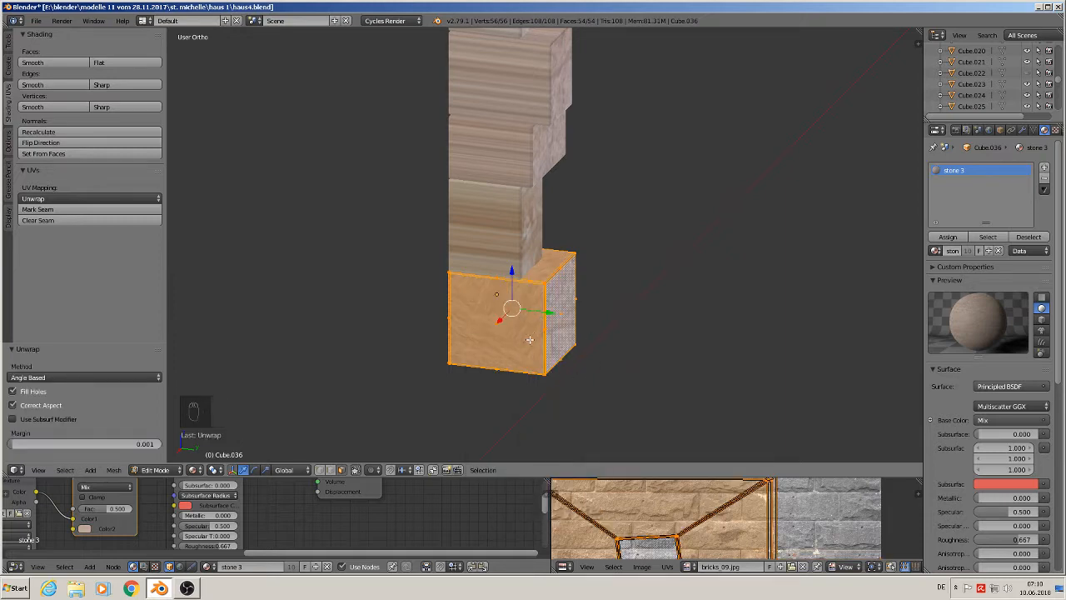
pyautogui.moveTo(507, 309); pyautogui.dragTo(570, 306, button='middle')
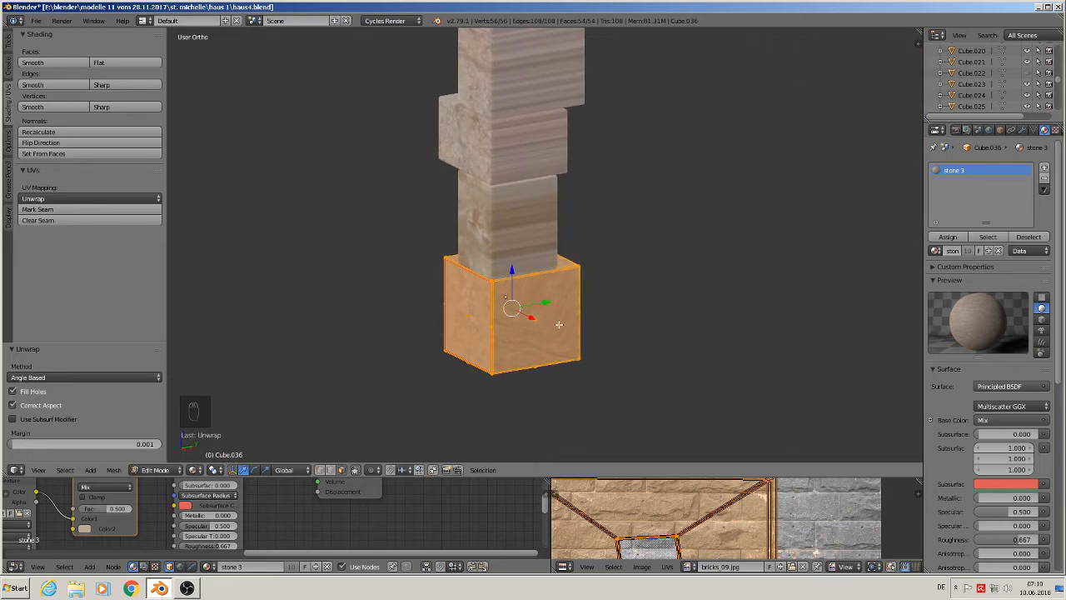
# - Unwrap the bottom stone with Smart UV Project, angle limit 66
pyautogui.press('u')
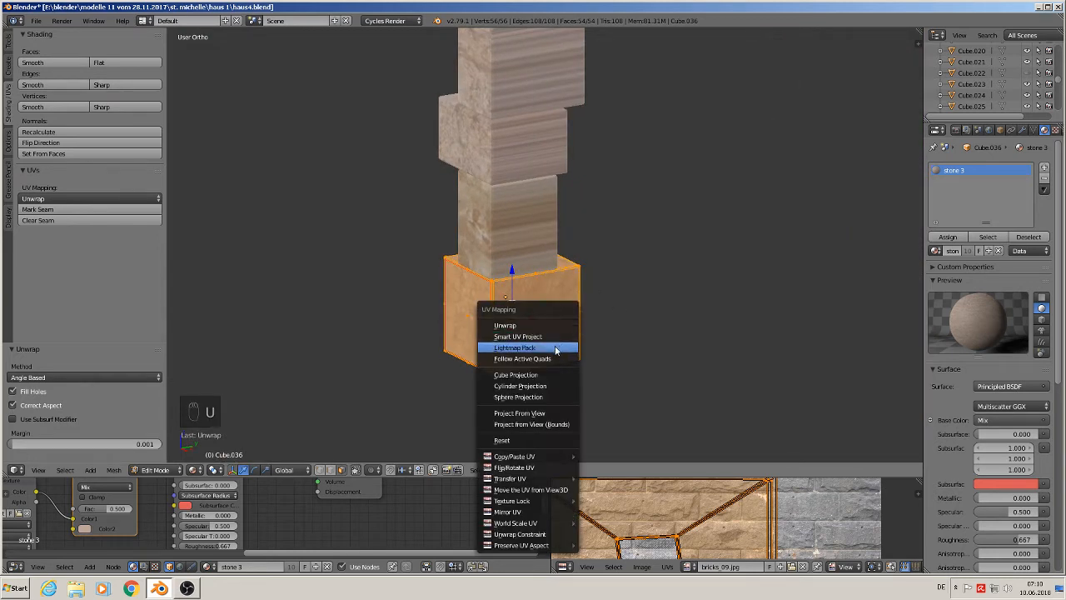
pyautogui.click(554, 336)
pyautogui.click(557, 421)
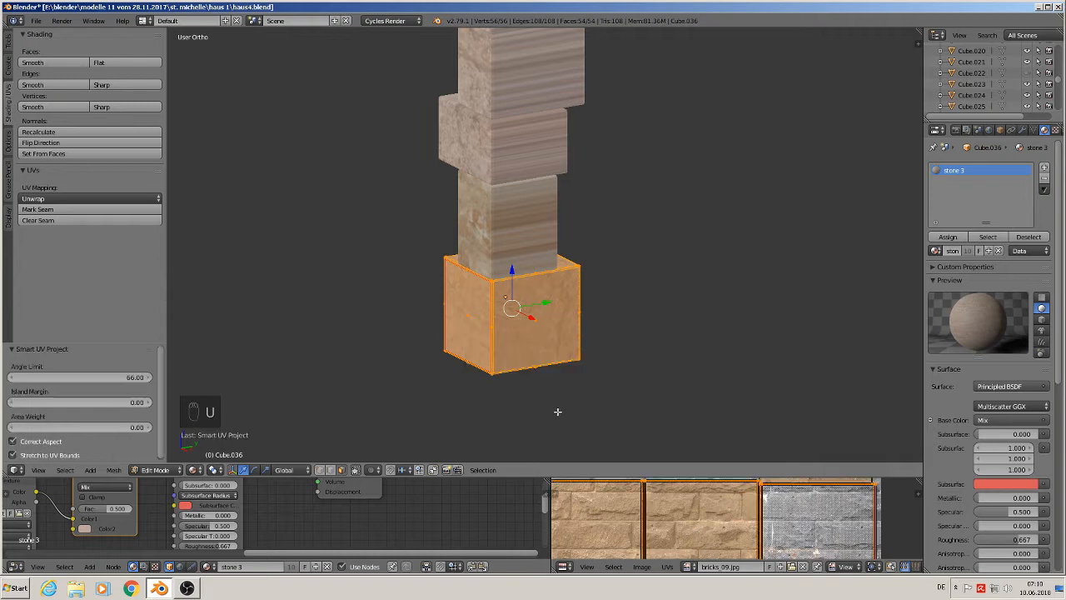
pyautogui.scroll(1, 541, 375)
pyautogui.press('Tab')
pyautogui.moveTo(469, 360); pyautogui.dragTo(544, 365, button='middle')
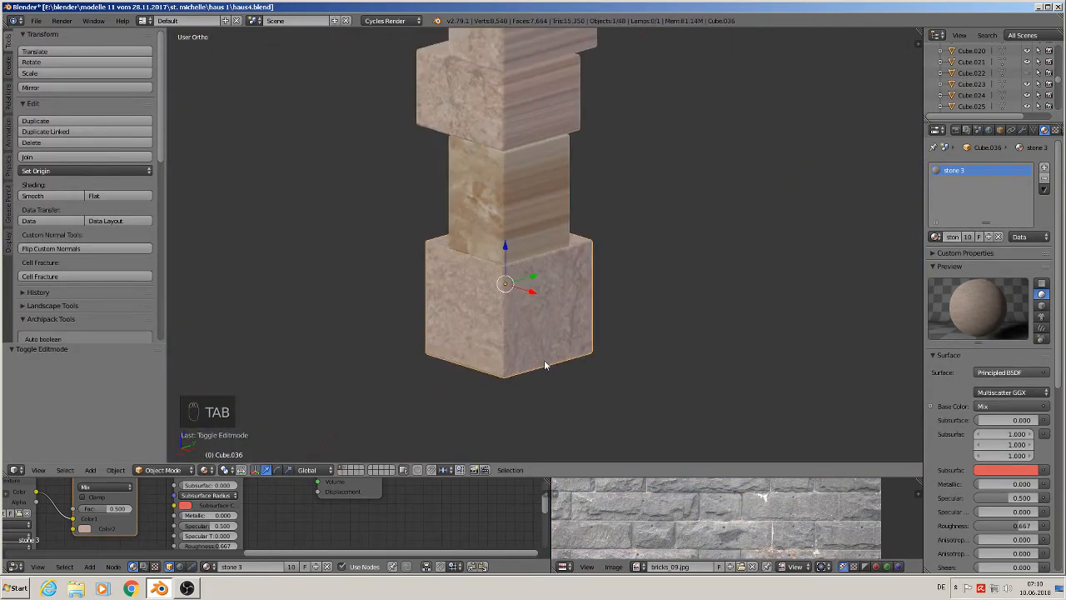
# - Unwrap the stone above it with Smart UV Project using the default settings
pyautogui.rightClick(510, 235)
pyautogui.press('Tab')
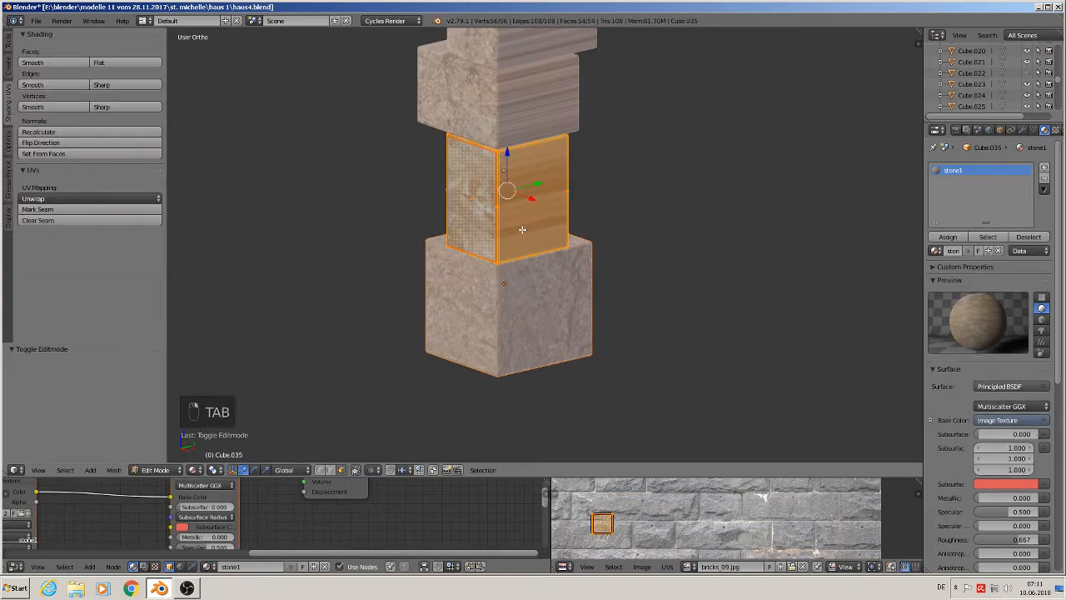
pyautogui.press('u')
pyautogui.click(516, 233)
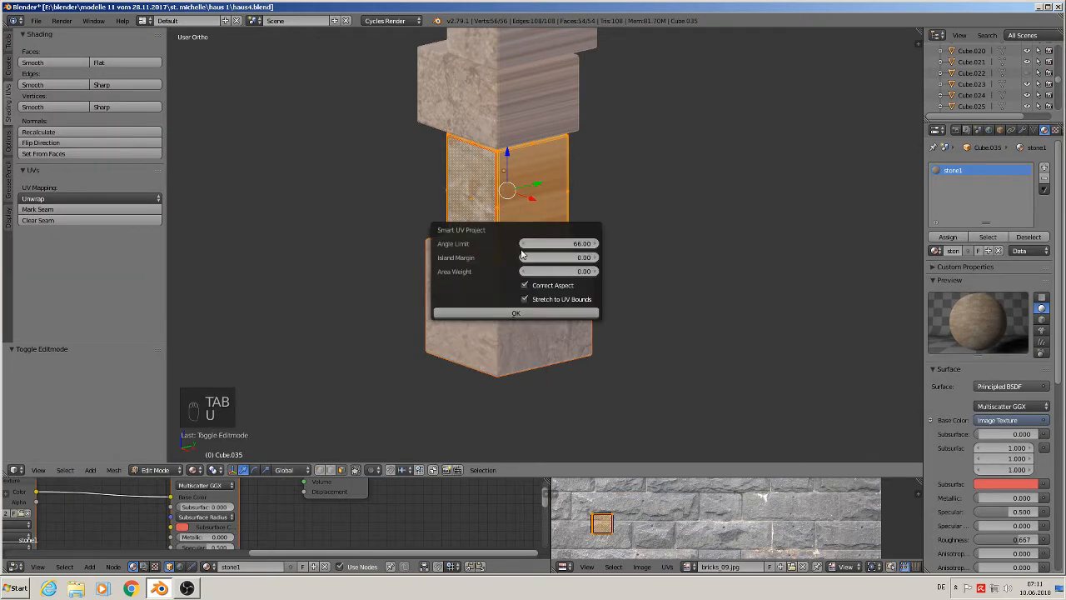
pyautogui.click(518, 311)
pyautogui.keyDown('shift'); pyautogui.moveTo(498, 158); pyautogui.dragTo(536, 279, button='middle'); pyautogui.keyUp('shift')
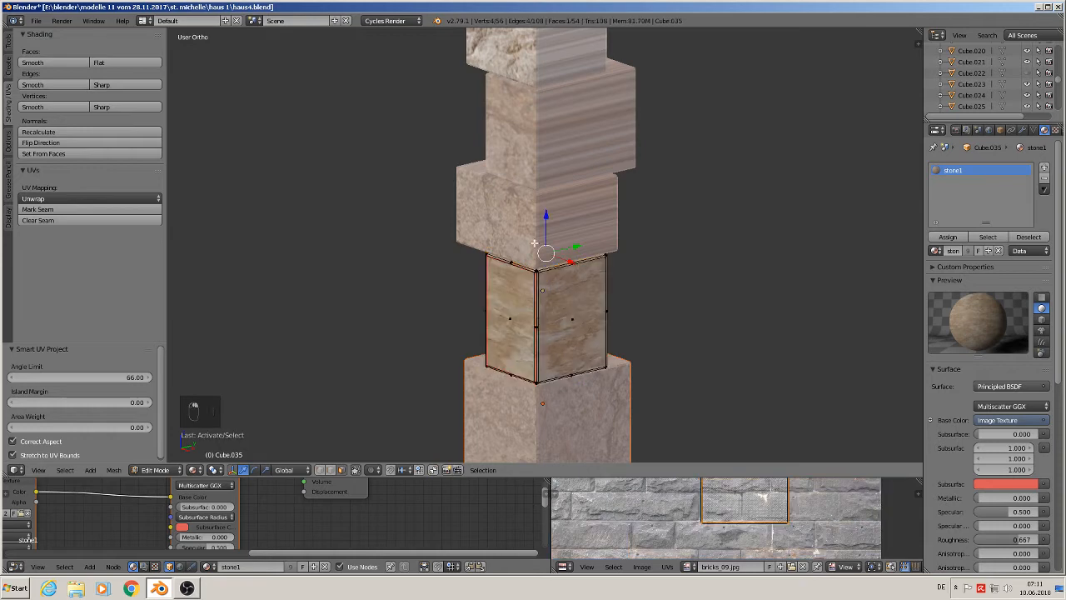
# - Unwrap the third stone from the bottom of the column with Smart UV Project at its default settings
pyautogui.press('Tab')
pyautogui.press('Tab')
pyautogui.press('Tab')
pyautogui.rightClick(539, 230)
pyautogui.press('Tab')
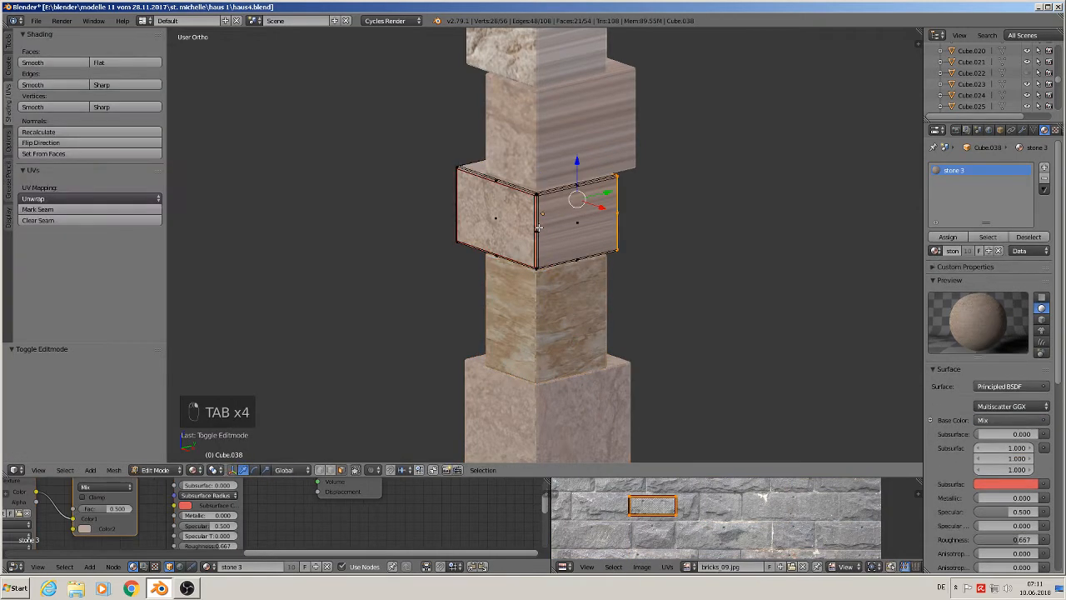
pyautogui.press('a')
pyautogui.press('a')
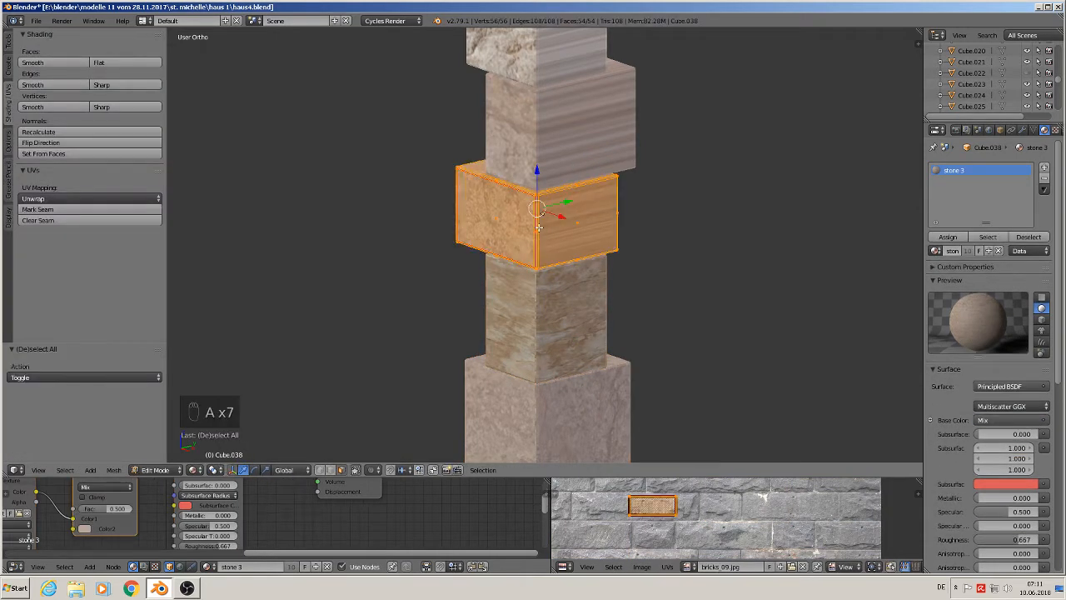
pyautogui.press('u')
pyautogui.click(539, 228)
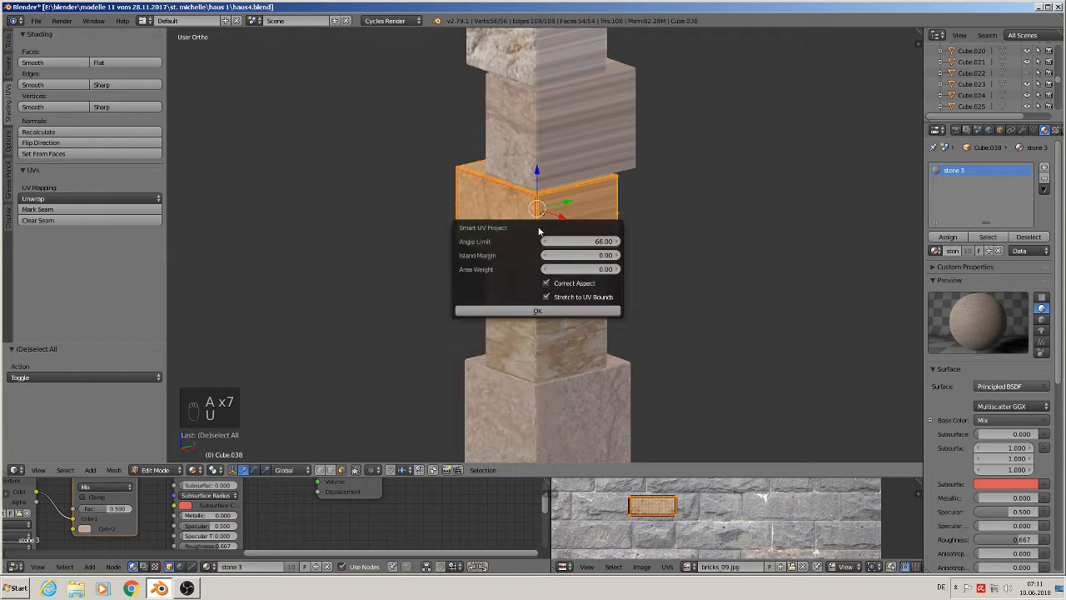
pyautogui.click(533, 310)
# - Unwrap the fourth stone up the column with Smart UV Project
pyautogui.moveTo(533, 310); pyautogui.dragTo(569, 251, button='middle')
pyautogui.press('Tab')
pyautogui.rightClick(569, 251)
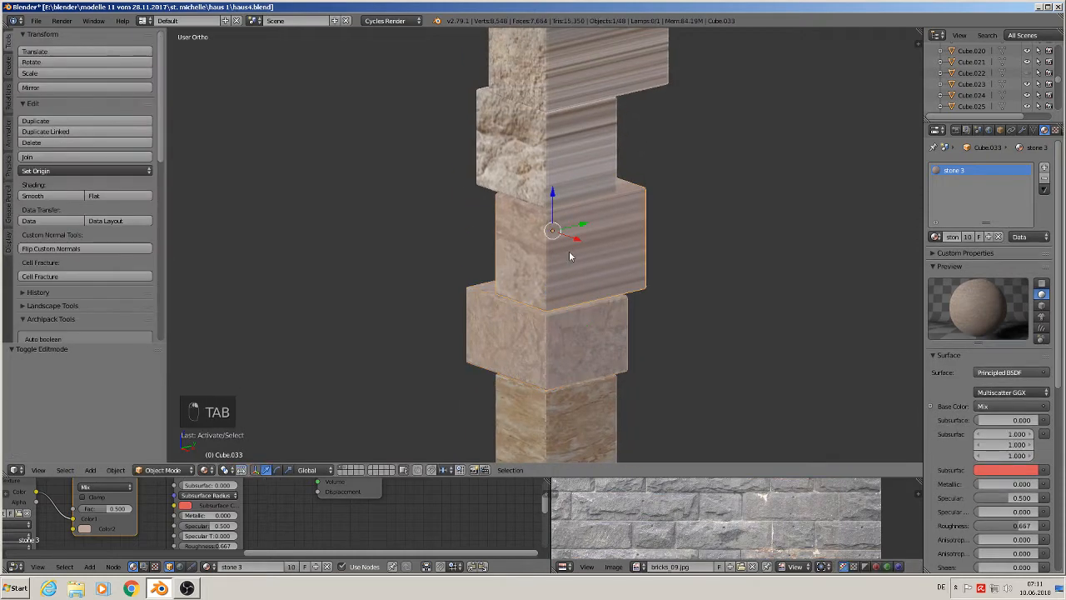
pyautogui.press('Tab')
pyautogui.press('a')
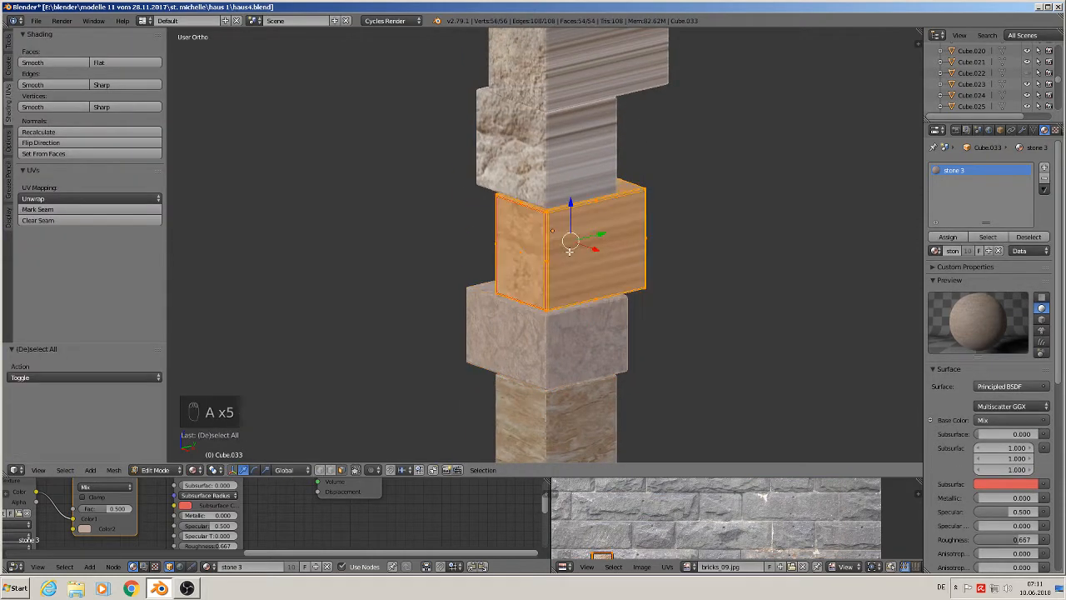
pyautogui.press('u')
pyautogui.click(569, 244)
pyautogui.click(567, 337)
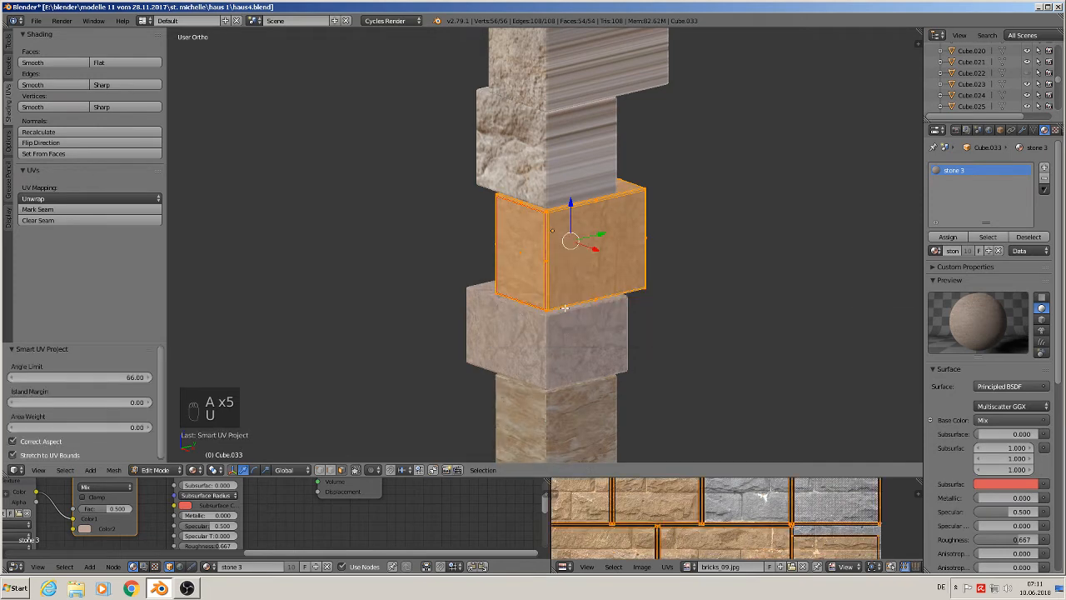
# - Unwrap the fifth stone of the column with Smart UV Project, keeping the defaults
pyautogui.moveTo(565, 308); pyautogui.dragTo(562, 277, button='middle')
pyautogui.press('Tab')
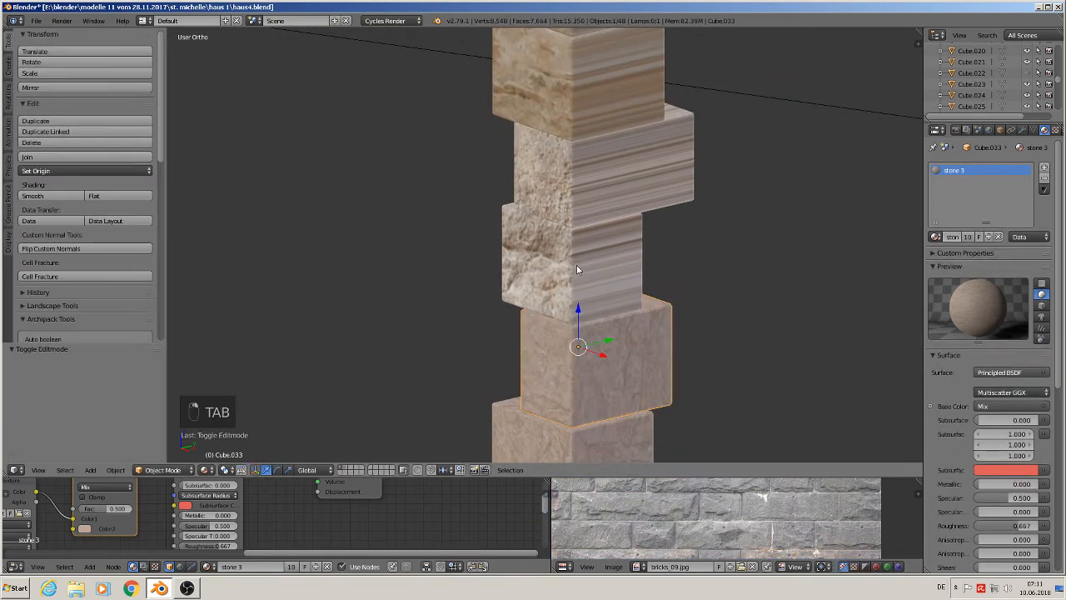
pyautogui.rightClick(576, 264)
pyautogui.press('Tab')
pyautogui.press('u')
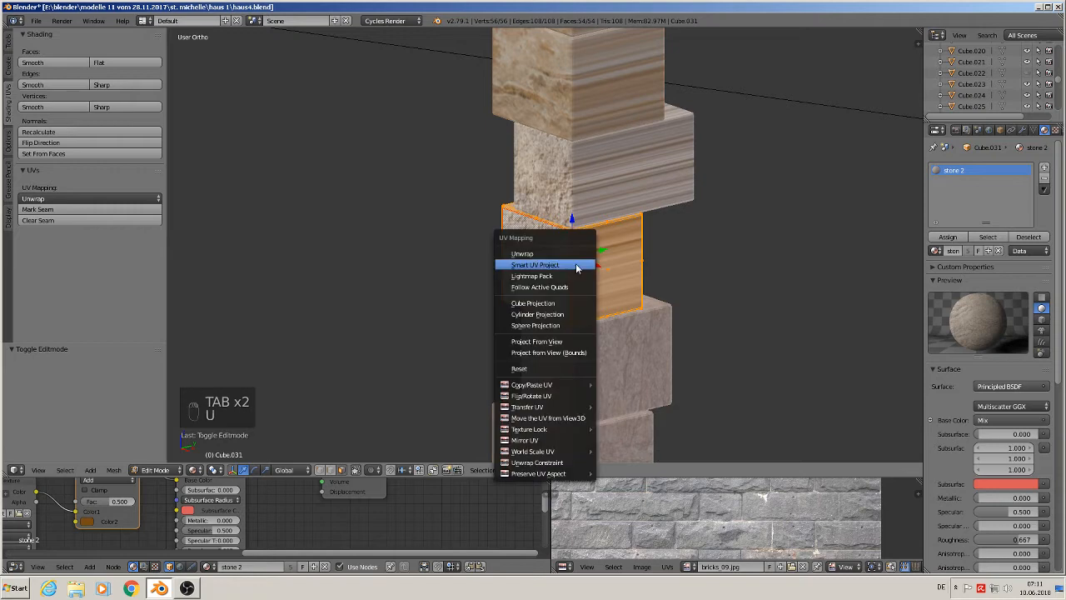
pyautogui.click(577, 265)
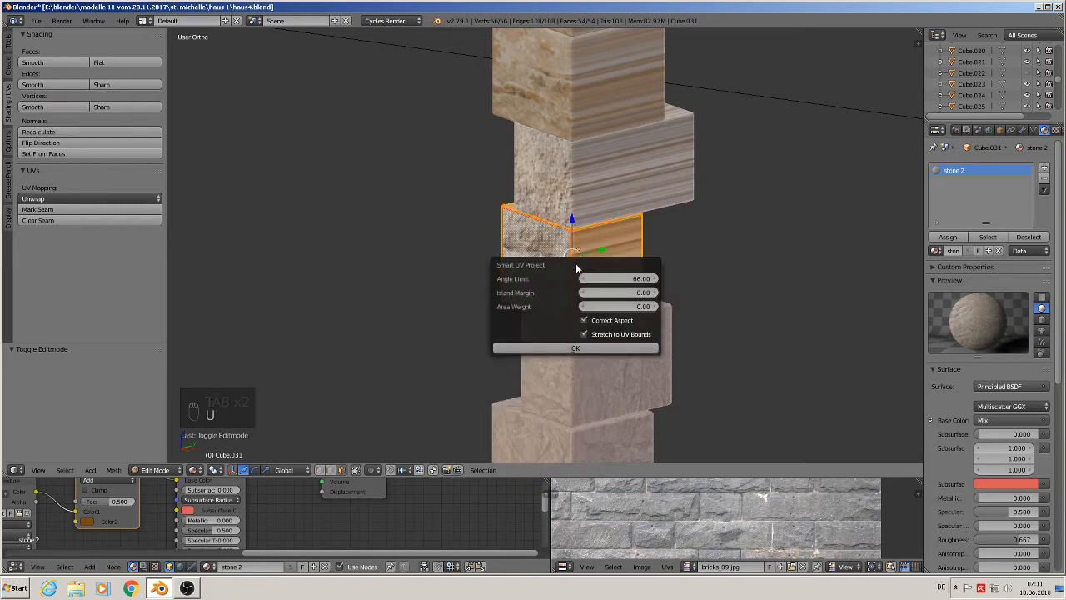
pyautogui.keyDown('shift'); pyautogui.moveTo(586, 257); pyautogui.dragTo(570, 320, button='middle'); pyautogui.keyUp('shift')
# - Unwrap the sixth stone of the column with Smart UV Project
pyautogui.press('Tab')
pyautogui.rightClick(580, 248)
pyautogui.press('Tab')
pyautogui.press('a')
pyautogui.press('a')
pyautogui.press('a')
pyautogui.press('a')
pyautogui.press('a')
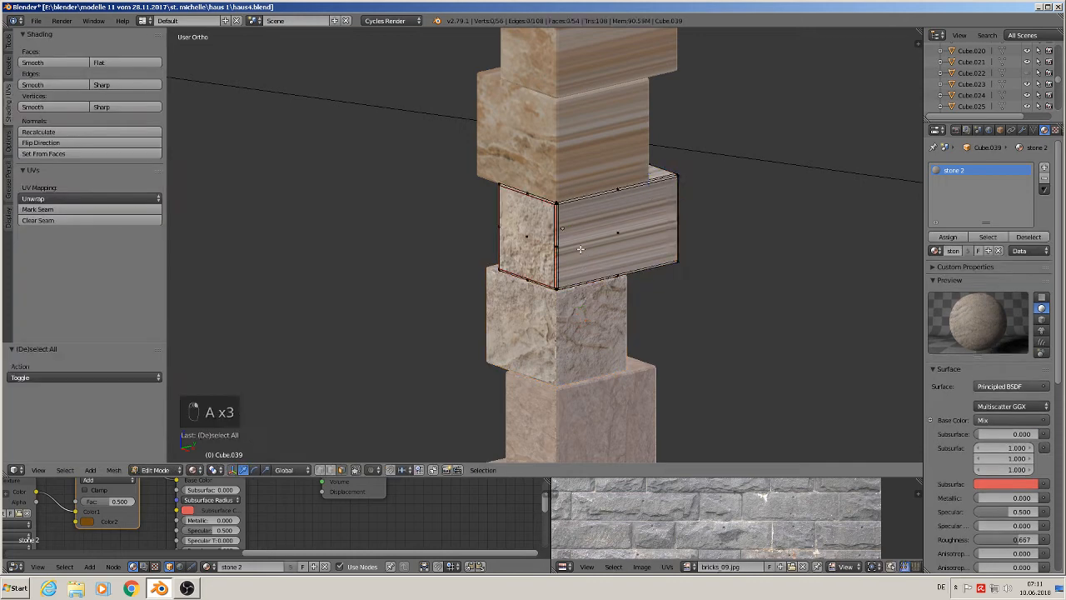
pyautogui.press('u')
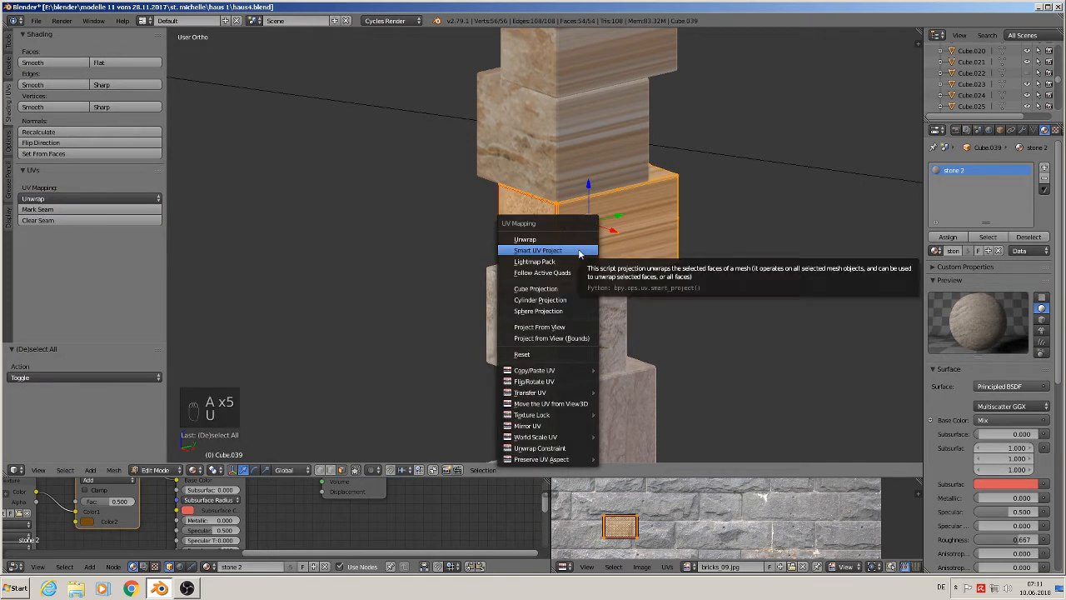
pyautogui.click(579, 250)
pyautogui.click(586, 334)
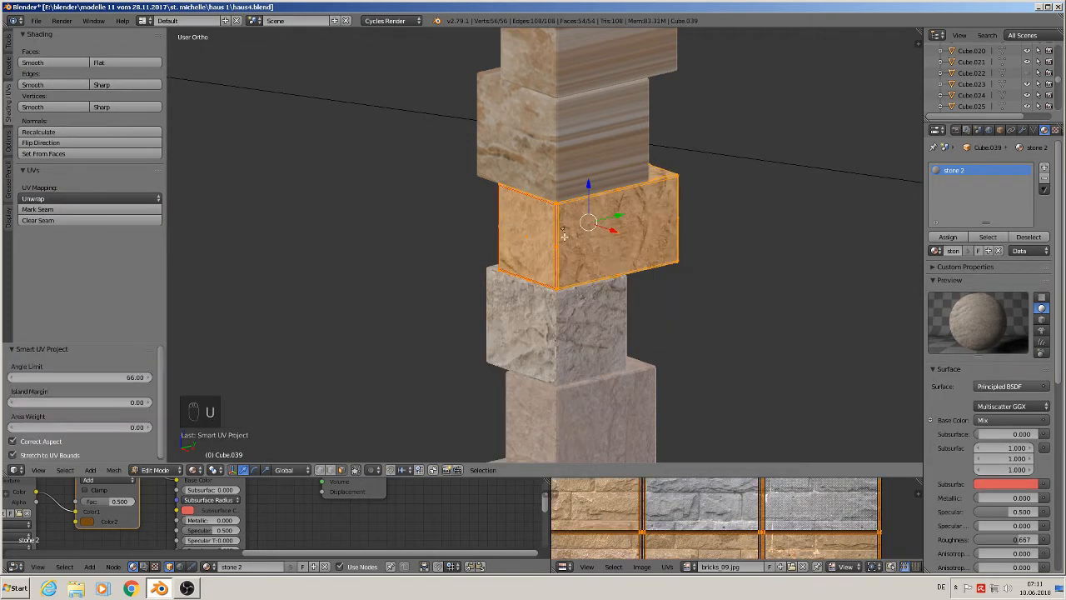
# - Unwrap the second-highest stone with Smart UV Project using default settings
pyautogui.press('Tab')
pyautogui.rightClick(566, 147)
pyautogui.press('Tab')
pyautogui.press('a')
pyautogui.press('a')
pyautogui.press('a')
pyautogui.press('a')
pyautogui.press('a')
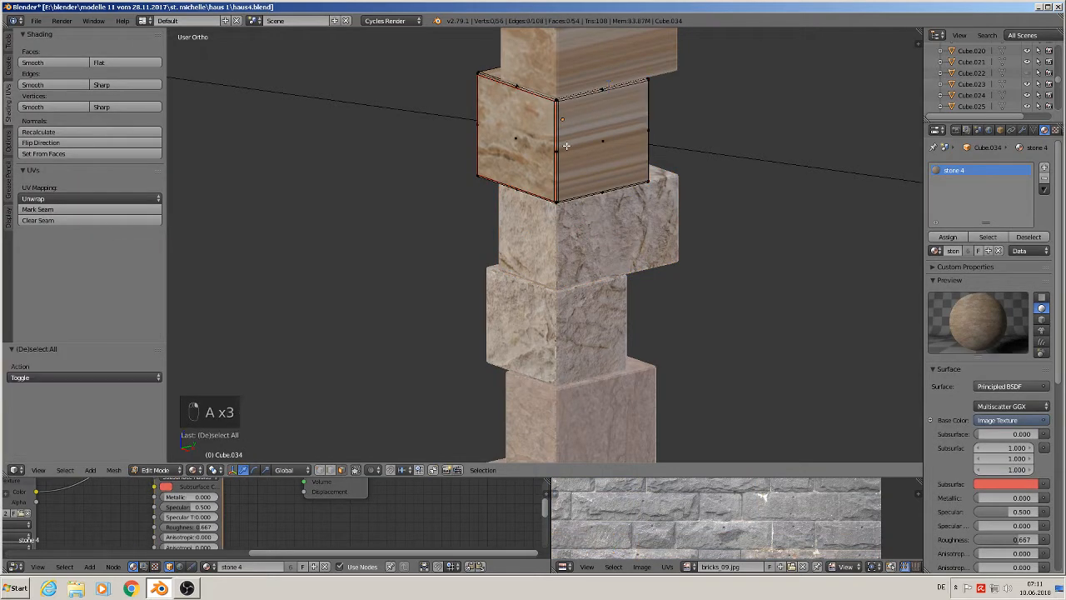
pyautogui.press('u')
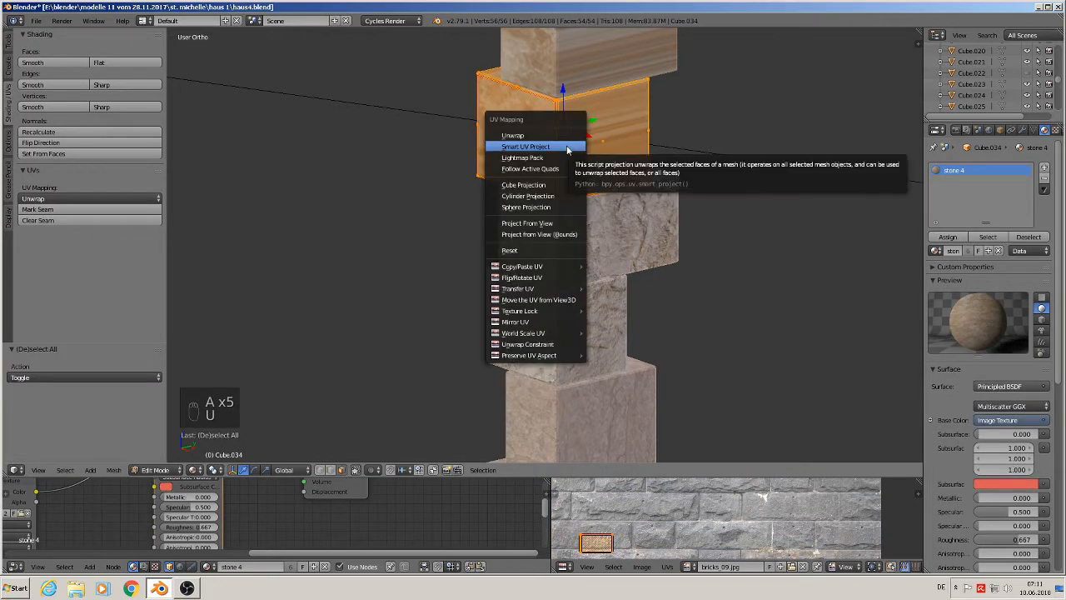
pyautogui.click(567, 146)
pyautogui.click(578, 230)
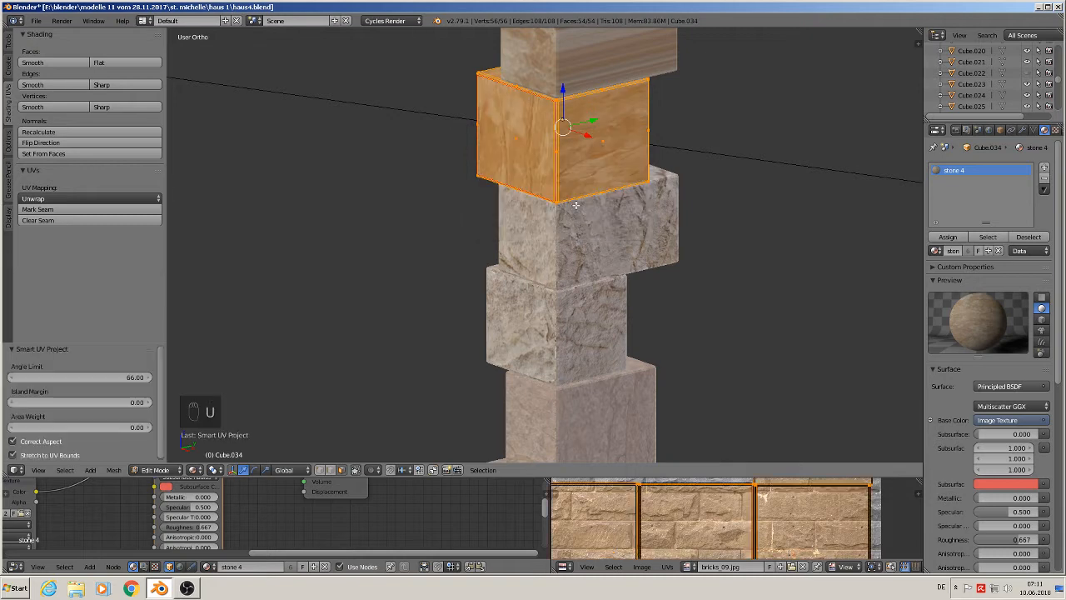
# - Unwrap the top stone of the column with Smart UV Project
pyautogui.keyDown('shift'); pyautogui.moveTo(593, 92); pyautogui.dragTo(587, 209, button='middle'); pyautogui.keyUp('shift')
pyautogui.press('Tab')
pyautogui.rightClick(580, 170)
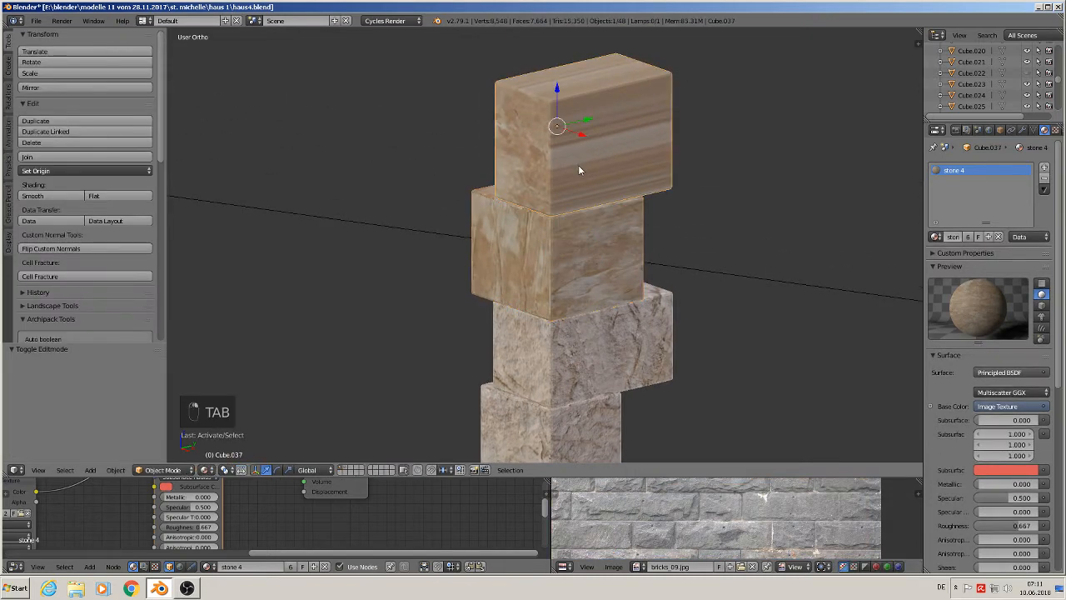
pyautogui.press('u')
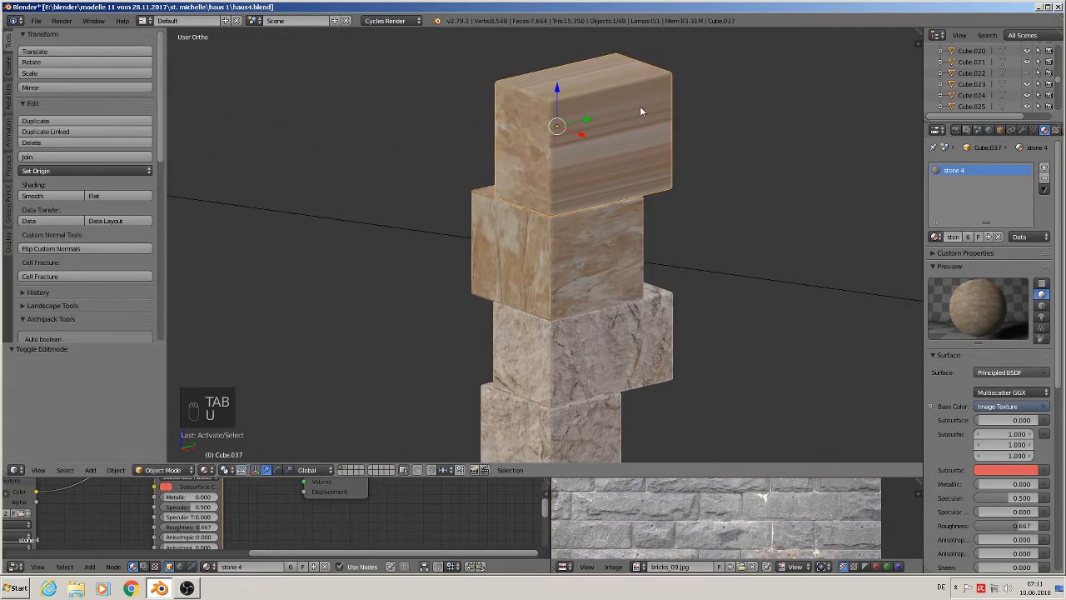
pyautogui.press('Tab')
pyautogui.press('a')
pyautogui.press('a')
pyautogui.press('a')
pyautogui.press('a')
pyautogui.press('u')
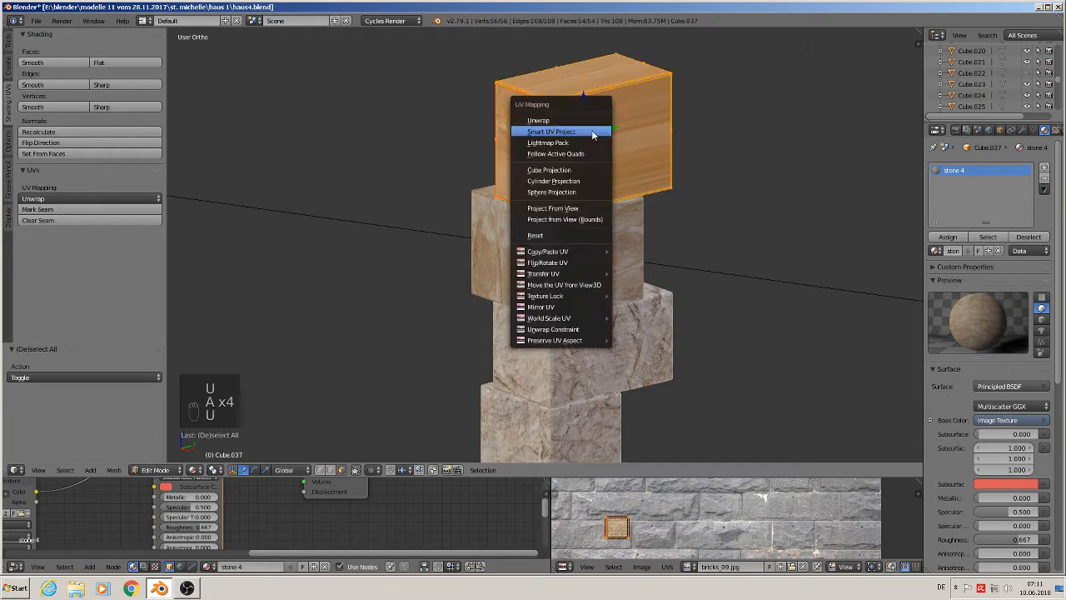
pyautogui.click(592, 134)
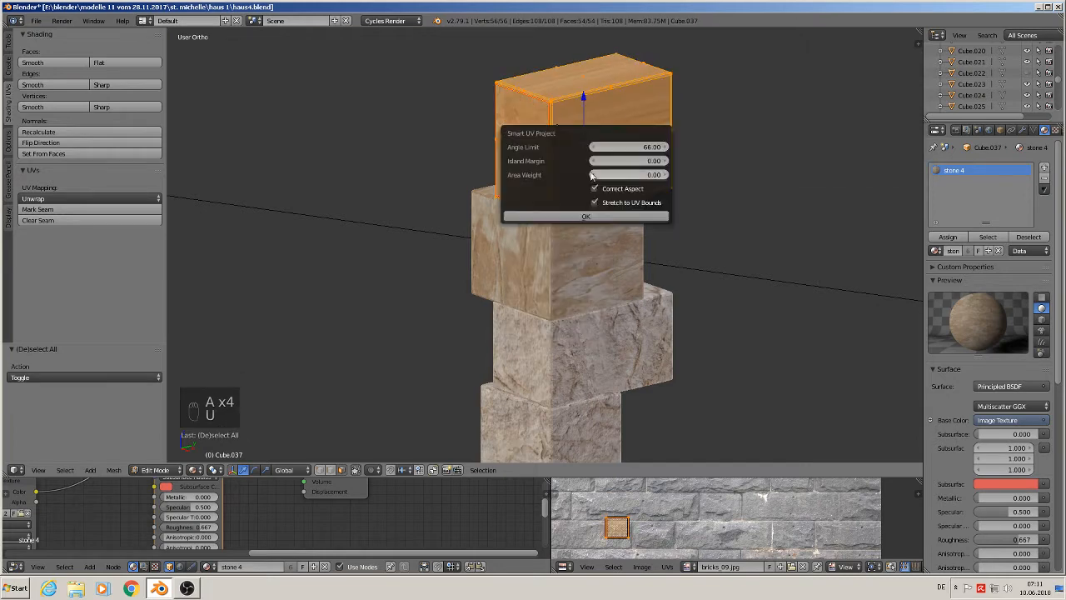
pyautogui.click(554, 215)
# - Select every stone of the corner column, duplicate them and offset the copy 0.079 along X
pyautogui.scroll(-5, 674, 241)
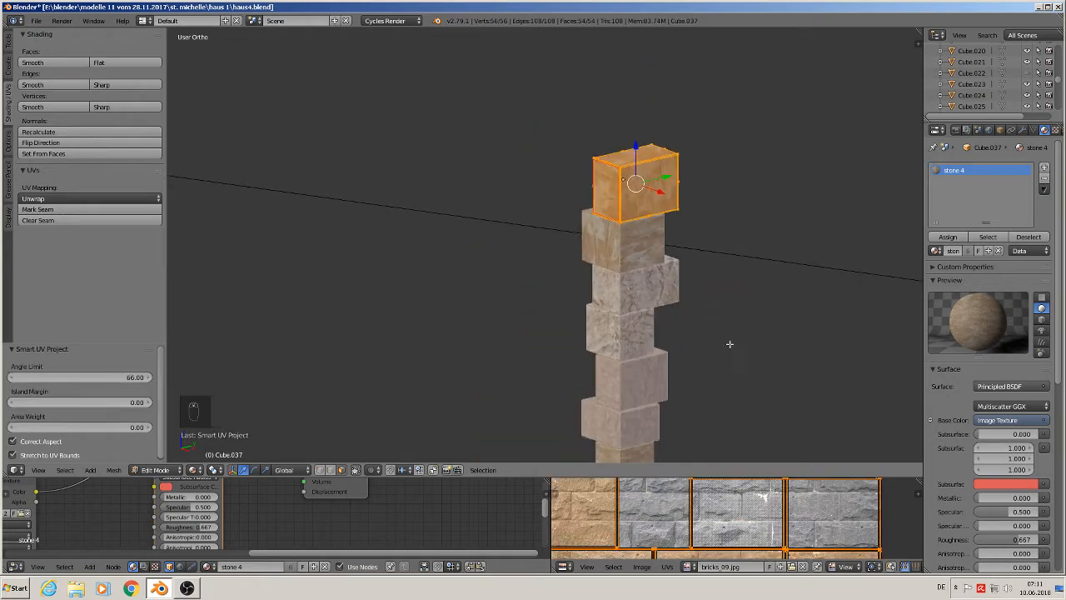
pyautogui.scroll(-3, 674, 242)
pyautogui.press('a')
pyautogui.moveTo(672, 275); pyautogui.dragTo(463, 316, button='middle')
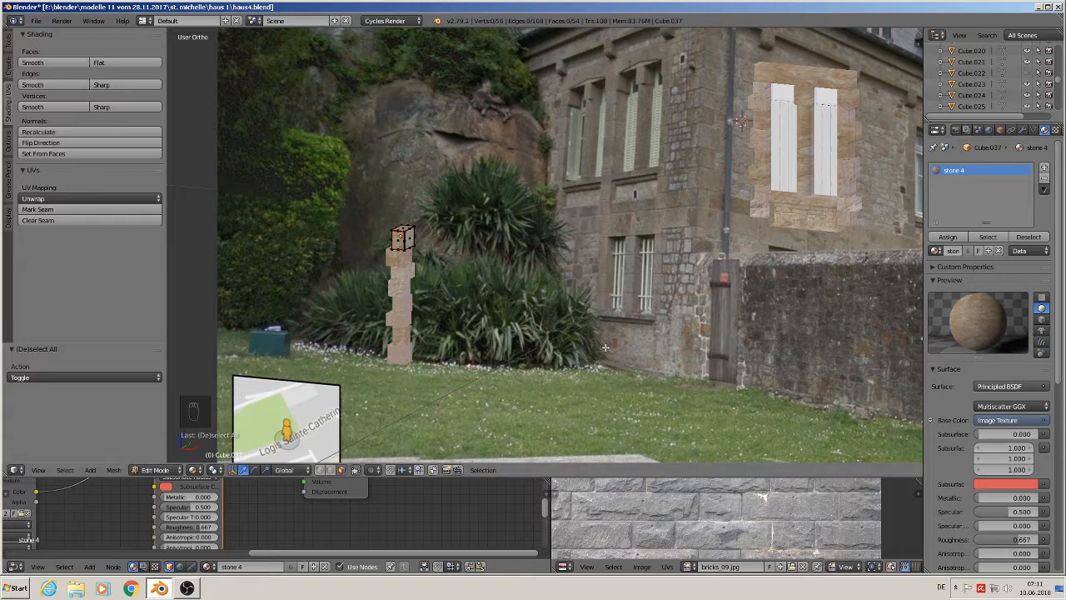
pyautogui.scroll(4, 463, 302)
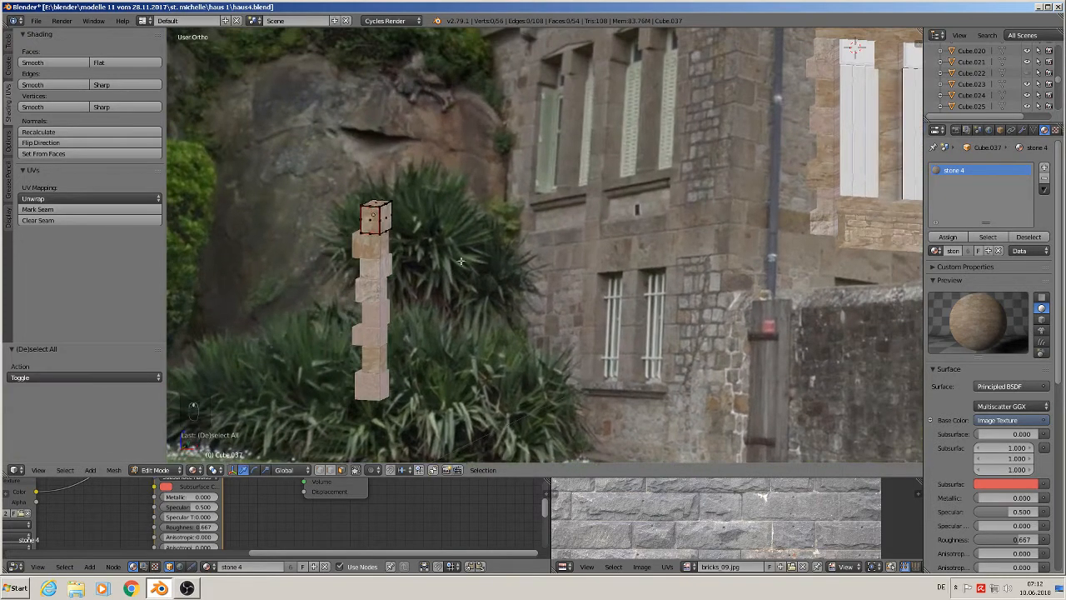
pyautogui.press('a')
pyautogui.press('Tab')
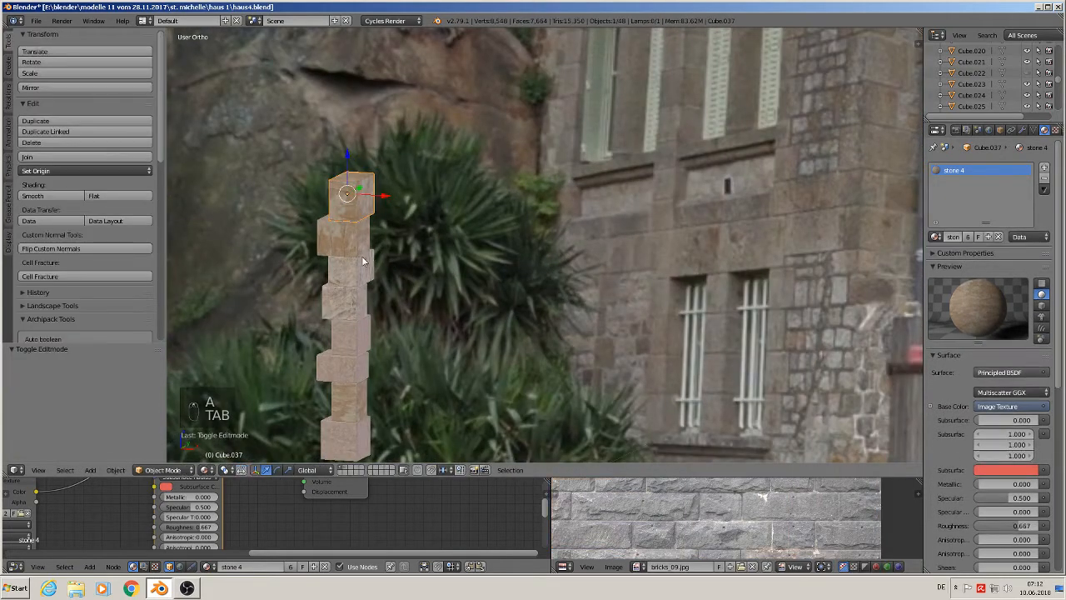
pyautogui.keyDown('shift'); pyautogui.rightClick(351, 240); pyautogui.keyUp('shift')
pyautogui.keyDown('shift'); pyautogui.rightClick(354, 273); pyautogui.keyUp('shift')
pyautogui.keyDown('shift'); pyautogui.rightClick(346, 307); pyautogui.keyUp('shift')
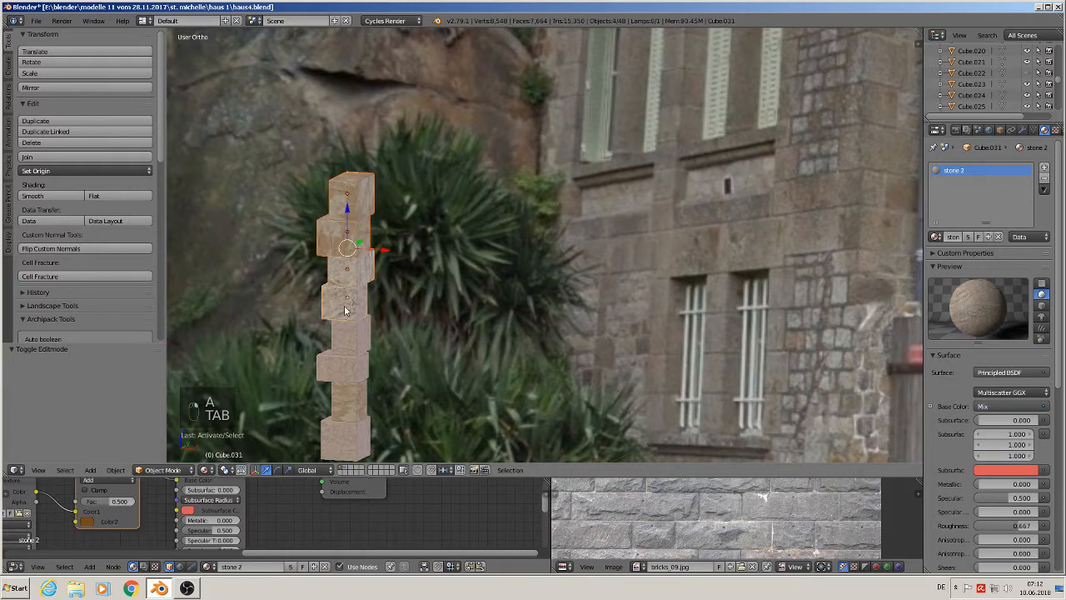
pyautogui.keyDown('shift'); pyautogui.rightClick(350, 335); pyautogui.keyUp('shift')
pyautogui.keyDown('shift'); pyautogui.rightClick(343, 380); pyautogui.keyUp('shift')
pyautogui.keyDown('shift'); pyautogui.rightClick(352, 400); pyautogui.keyUp('shift')
pyautogui.keyDown('shift'); pyautogui.rightClick(358, 433); pyautogui.keyUp('shift')
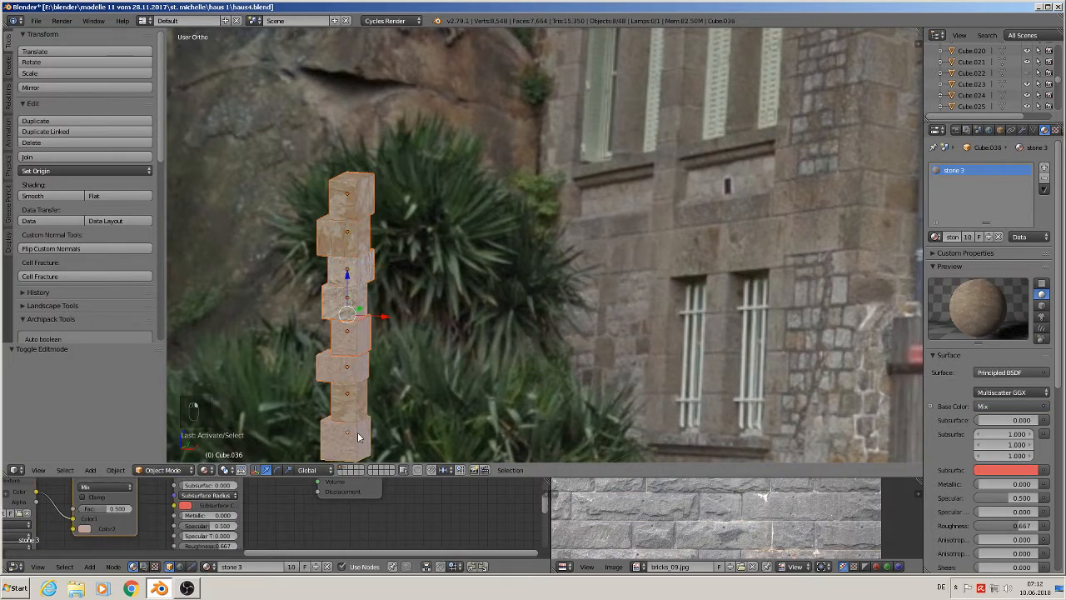
pyautogui.keyDown('shift'); pyautogui.moveTo(409, 371); pyautogui.dragTo(423, 309, button='middle'); pyautogui.keyUp('shift')
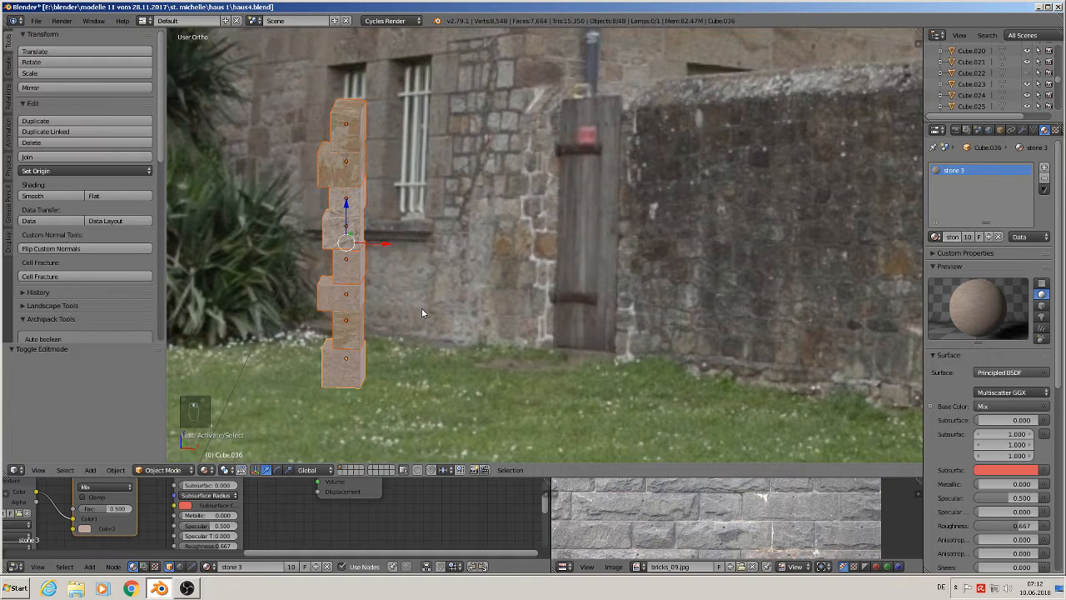
pyautogui.hotkey('shift', 'd')
pyautogui.press('x')
pyautogui.click(582, 253)
pyautogui.moveTo(582, 253); pyautogui.dragTo(550, 147, button='middle')
pyautogui.moveTo(587, 233); pyautogui.dragTo(585, 211, button='middle')
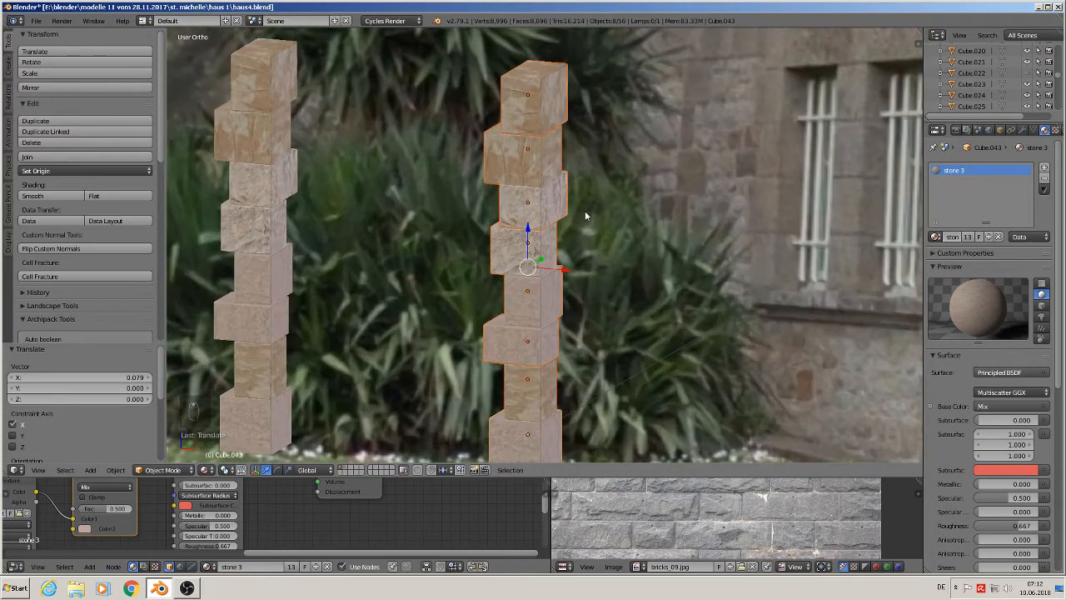
# - Move the duplicated column along X by -0.18 in front view to line it up with the window edge
pyautogui.press('KP_1')
pyautogui.scroll(-6, 585, 211)
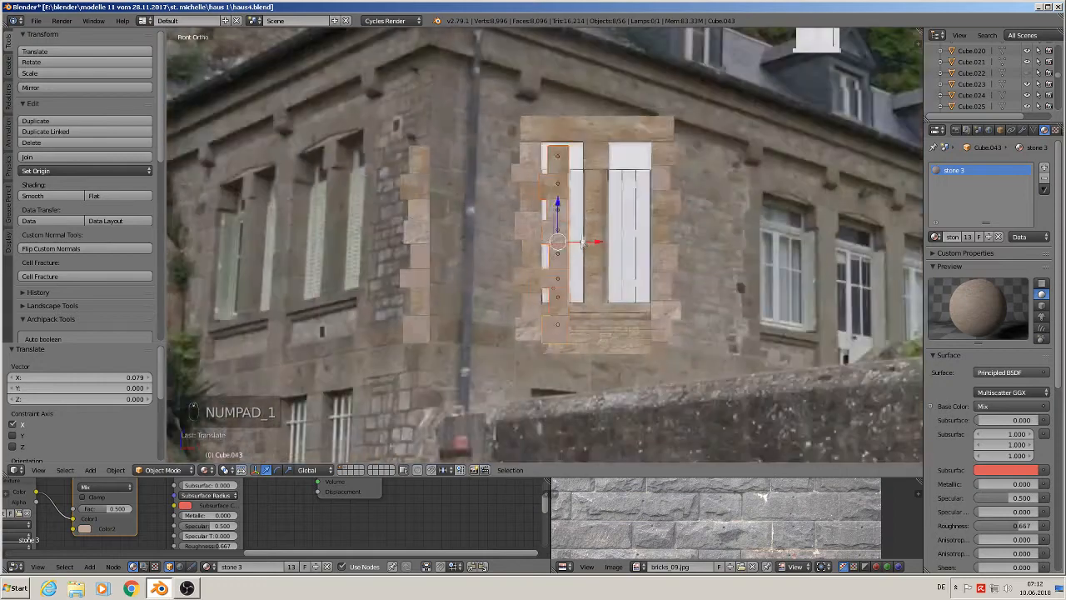
pyautogui.press('g')
pyautogui.press('x')
pyautogui.click(275, 250)
pyautogui.keyDown('shift'); pyautogui.moveTo(287, 255); pyautogui.dragTo(545, 245, button='middle'); pyautogui.keyUp('shift')
pyautogui.scroll(6, 543, 240)
pyautogui.keyDown('shift'); pyautogui.moveTo(570, 207); pyautogui.dragTo(591, 159, button='middle'); pyautogui.keyUp('shift')
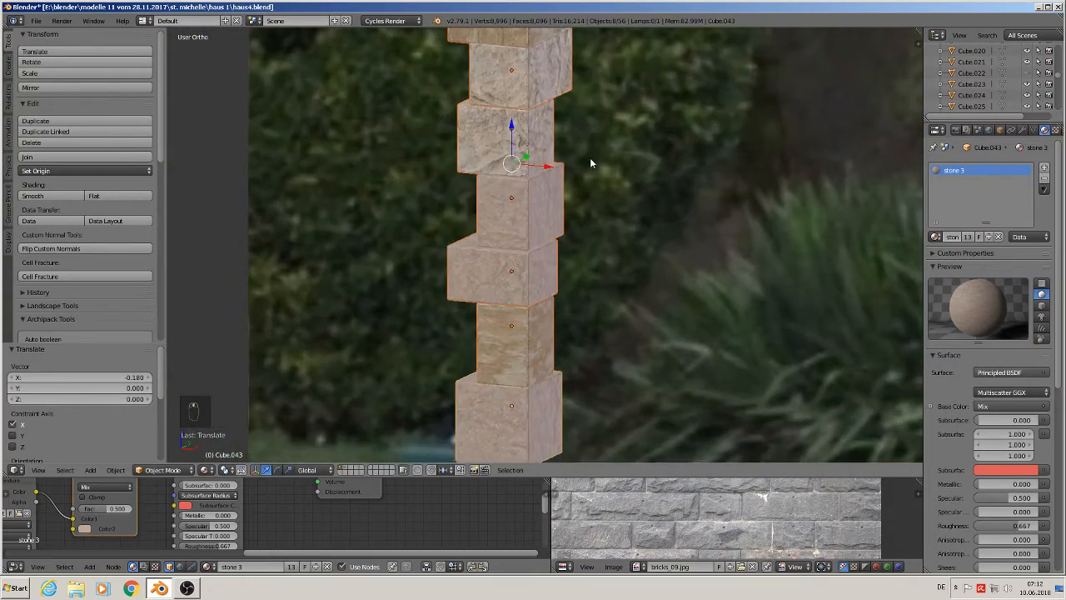
pyautogui.scroll(-4, 589, 177)
pyautogui.scroll(1, 588, 199)
pyautogui.scroll(-1, 587, 200)
pyautogui.moveTo(586, 200); pyautogui.dragTo(596, 196, button='middle')
pyautogui.moveTo(564, 232); pyautogui.dragTo(558, 307, button='middle')
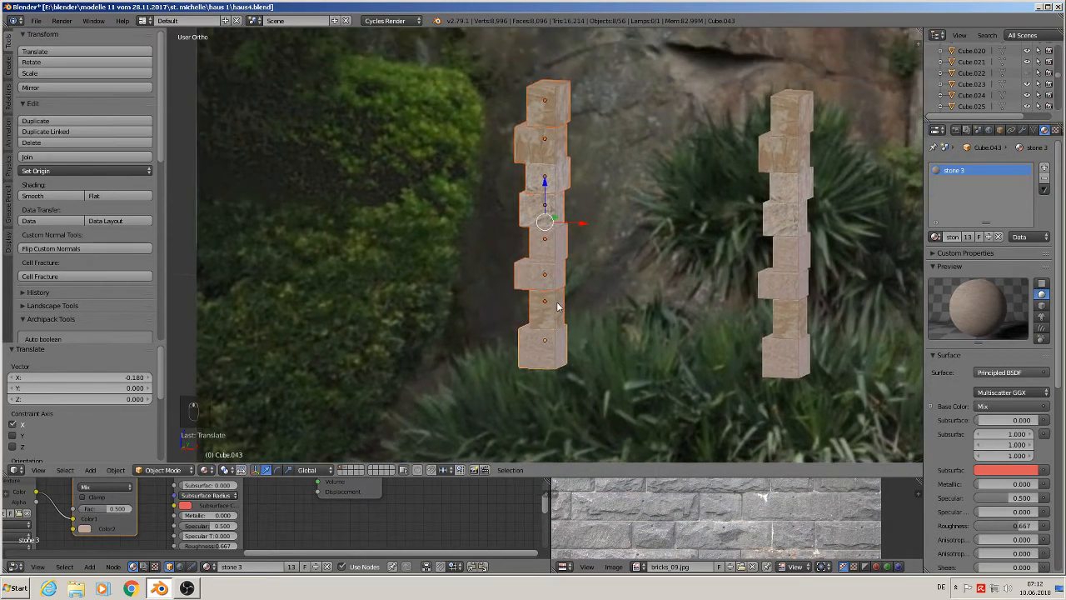
# - Select individual stones of the duplicated column and shift them vertically to vary their spacing along the window edge
pyautogui.rightClick(546, 144)
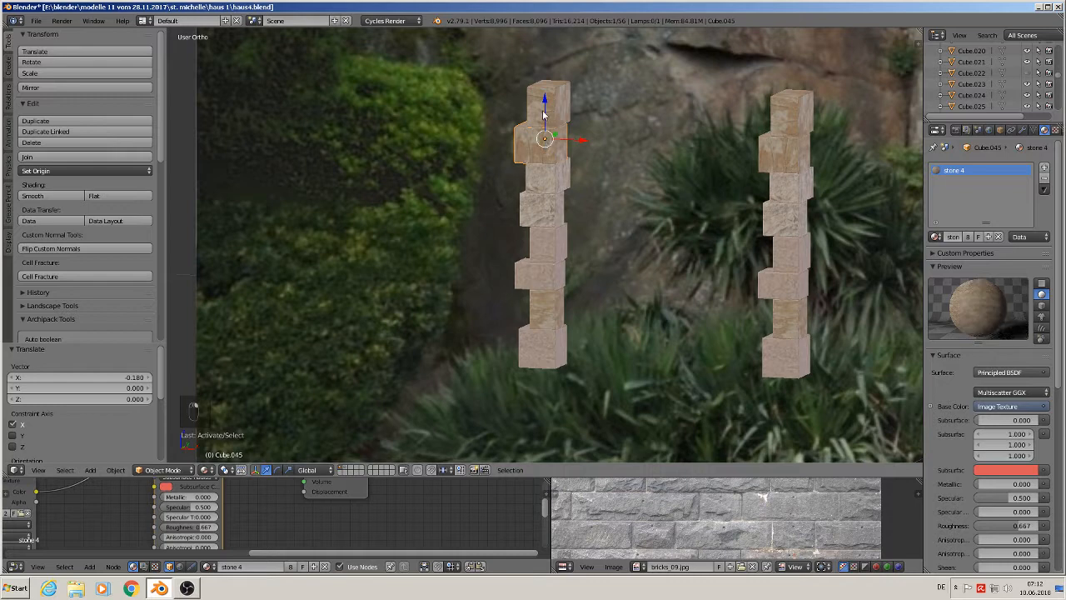
pyautogui.moveTo(543, 116); pyautogui.dragTo(548, 178)
pyautogui.rightClick(541, 192)
pyautogui.rightClick(555, 177)
pyautogui.rightClick(550, 123)
pyautogui.rightClick(547, 221)
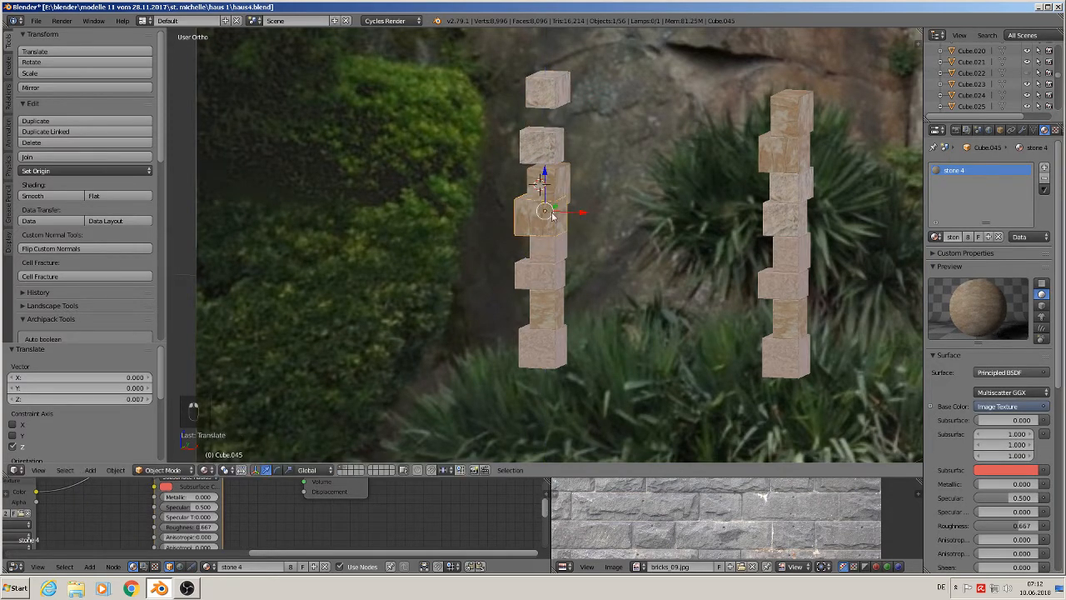
pyautogui.rightClick(549, 277)
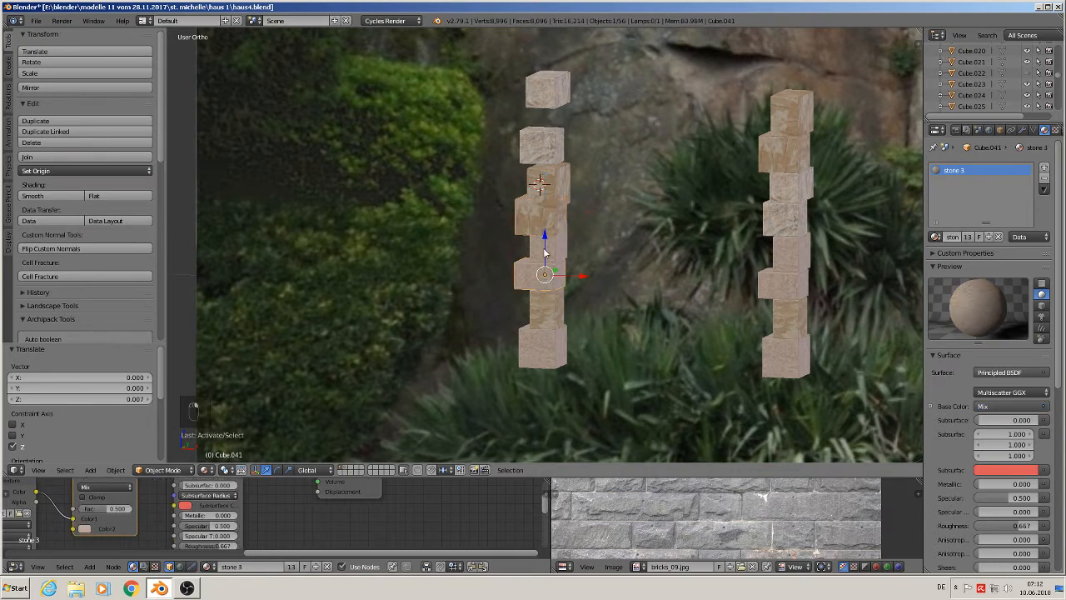
pyautogui.moveTo(544, 253)
pyautogui.mouseDown()
pyautogui.moveTo(543, 337)
pyautogui.moveTo(544, 252)
pyautogui.mouseUp()
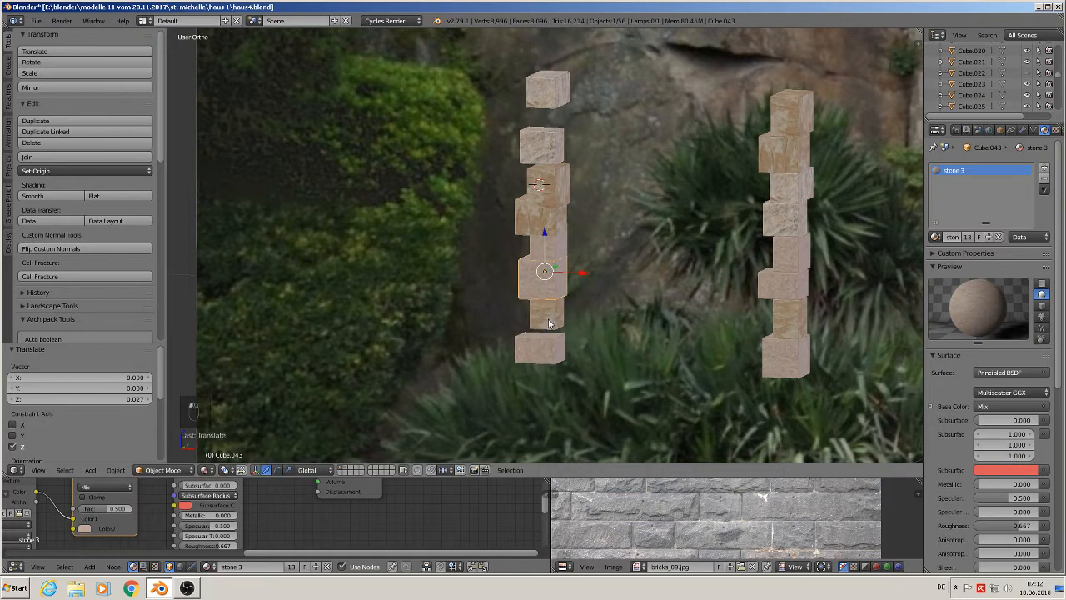
pyautogui.rightClick(548, 321)
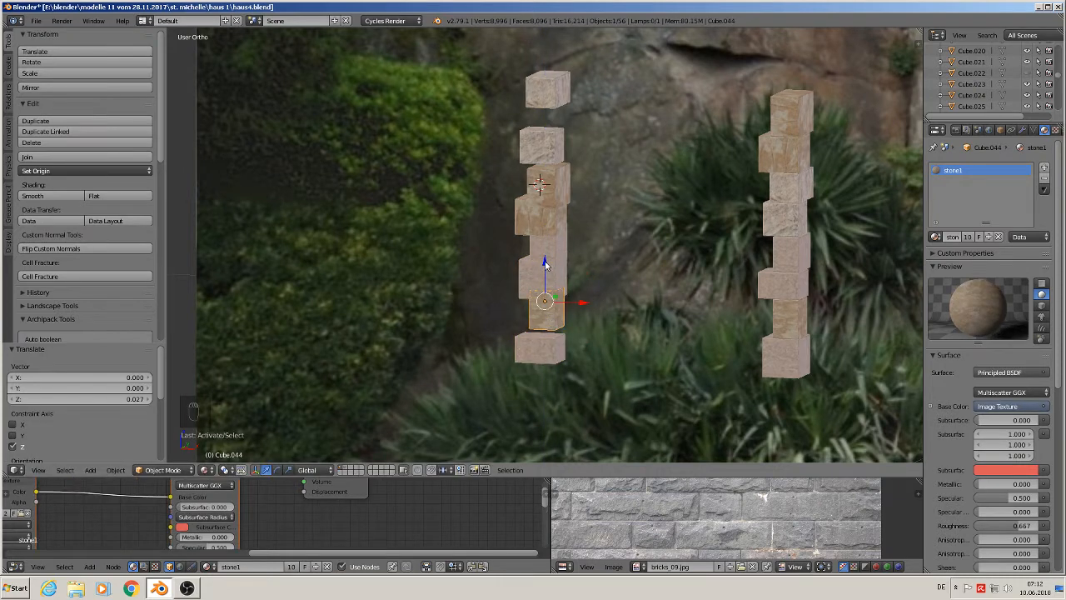
pyautogui.rightClick(537, 209)
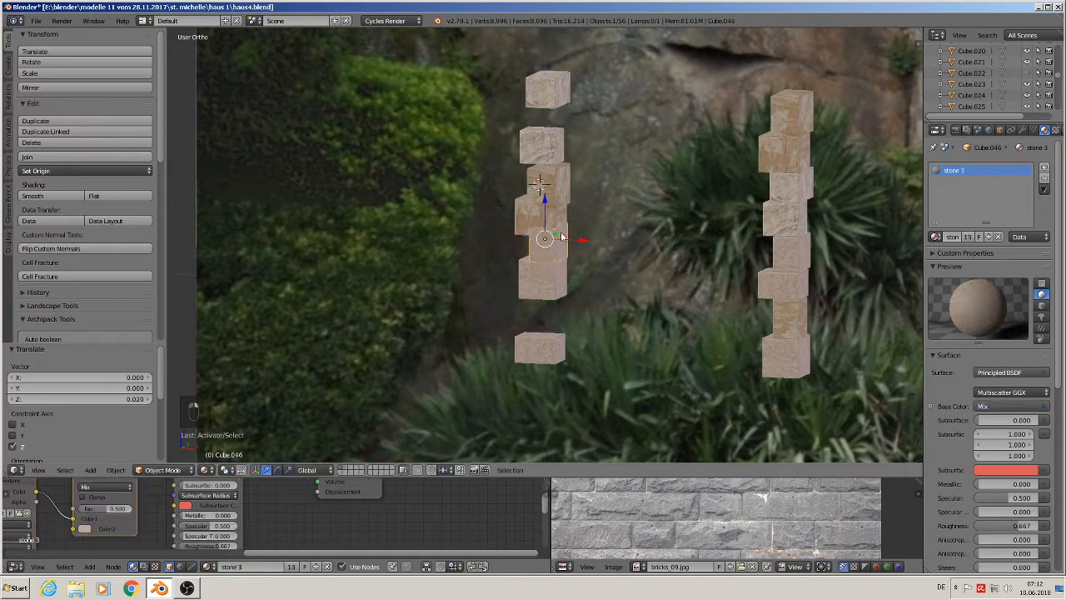
pyautogui.rightClick(543, 177)
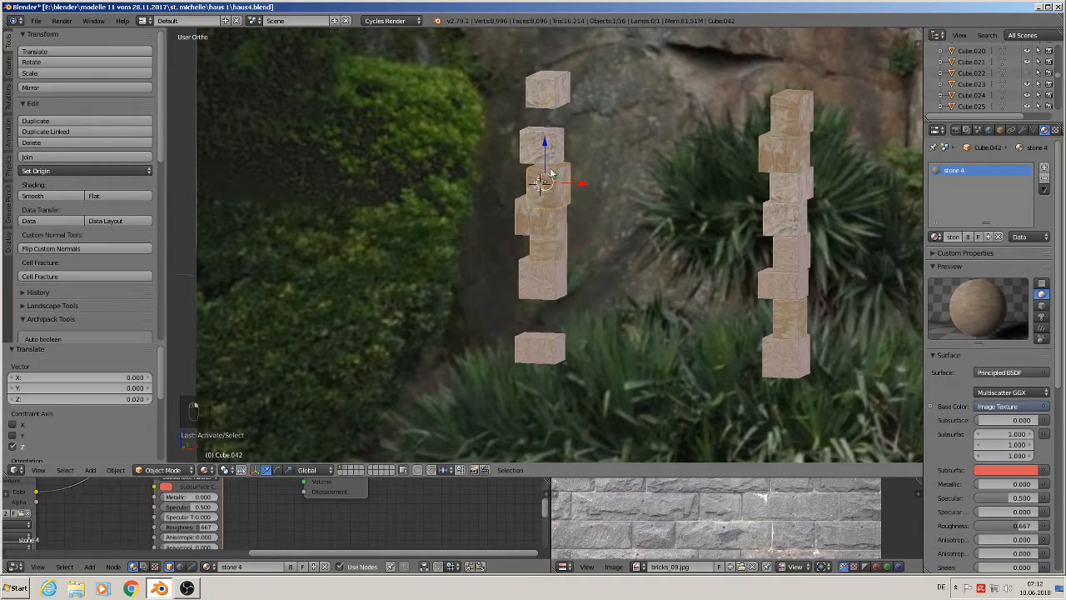
pyautogui.moveTo(542, 171); pyautogui.dragTo(555, 297)
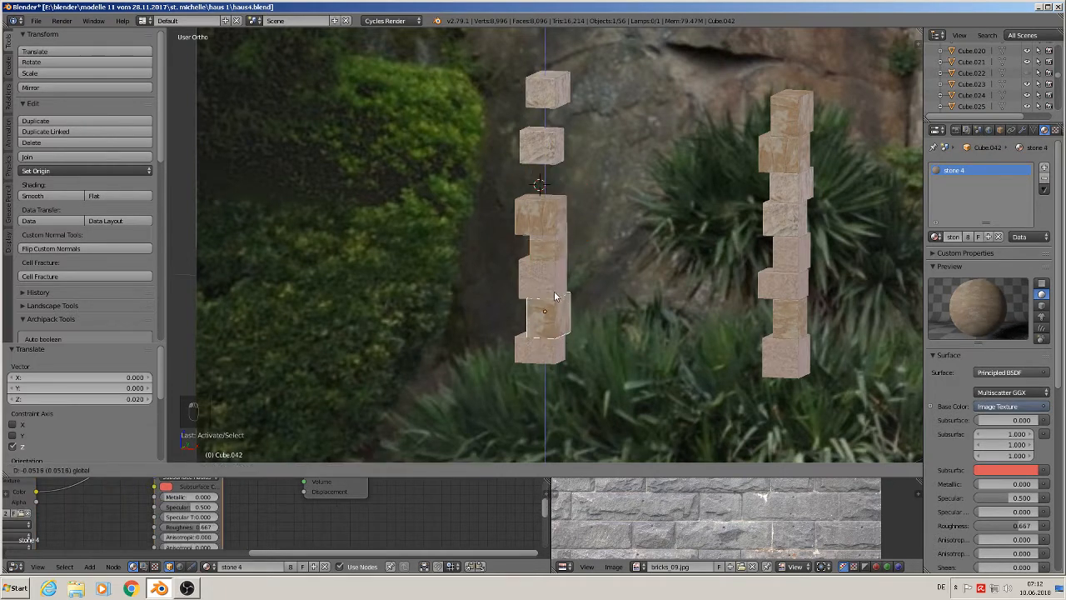
# - Move more stones of the new column up or down along Z to match the photo's quoin pattern
pyautogui.rightClick(545, 238)
pyautogui.moveTo(545, 235); pyautogui.dragTo(560, 94)
pyautogui.rightClick(545, 252)
pyautogui.moveTo(546, 250); pyautogui.dragTo(545, 159)
pyautogui.rightClick(567, 113)
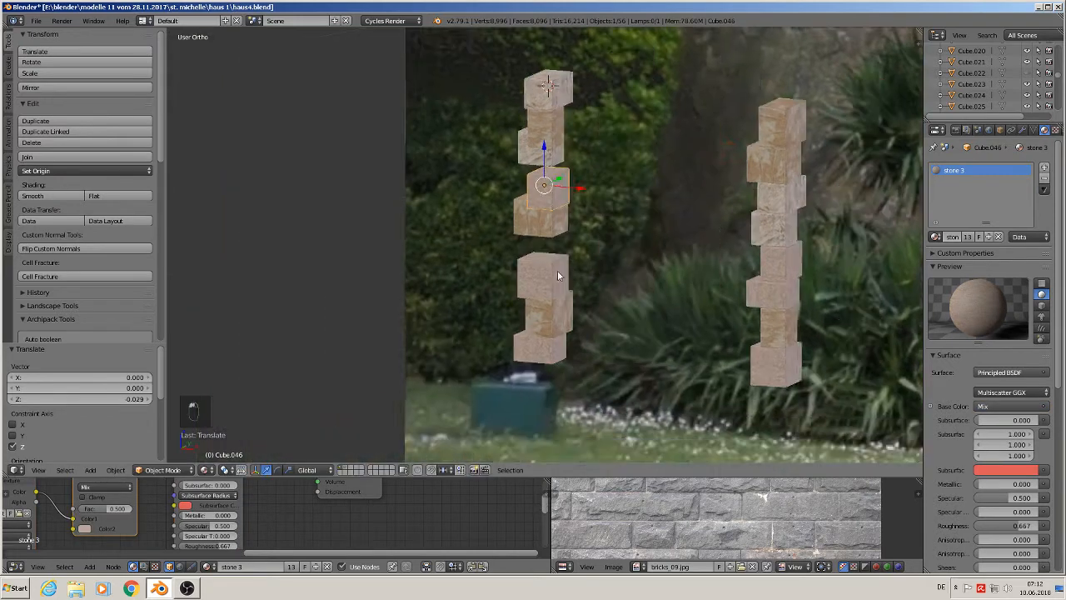
pyautogui.moveTo(557, 272)
pyautogui.mouseDown(button='middle')
pyautogui.moveTo(544, 269)
pyautogui.moveTo(613, 265)
pyautogui.moveTo(583, 254)
pyautogui.moveTo(597, 262)
pyautogui.moveTo(576, 318)
pyautogui.moveTo(564, 259)
pyautogui.mouseUp(button='middle')
pyautogui.moveTo(536, 150)
pyautogui.mouseDown(button='middle')
pyautogui.moveTo(553, 130)
pyautogui.moveTo(533, 148)
pyautogui.mouseUp(button='middle')
pyautogui.scroll(2, 533, 145)
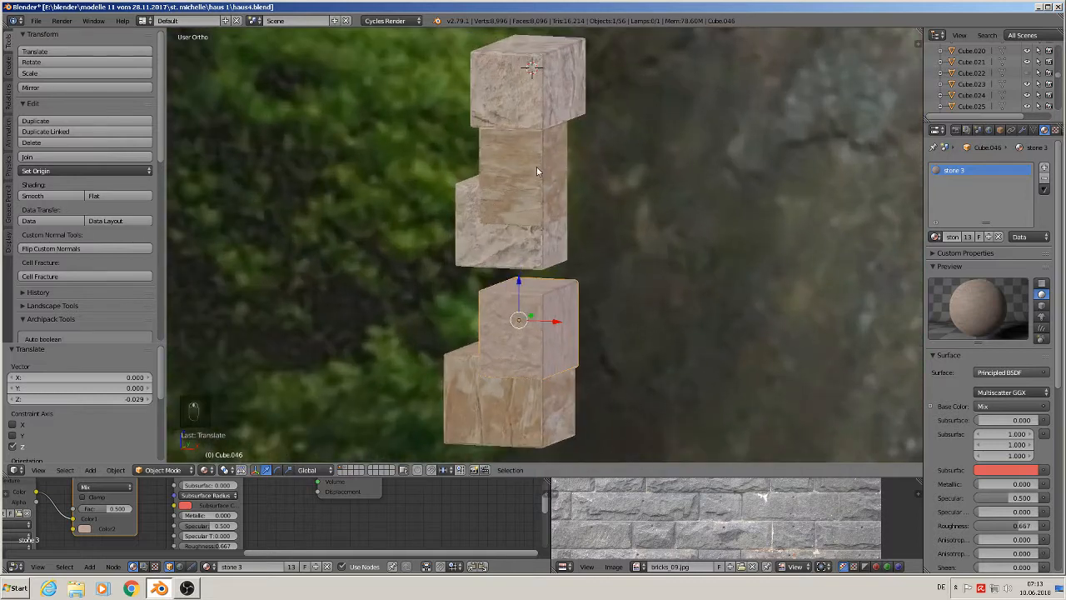
# - Fine-tune the vertical positions of the remaining stones in the new column up close
pyautogui.rightClick(525, 243)
pyautogui.moveTo(523, 179); pyautogui.dragTo(523, 214)
pyautogui.keyDown('shift'); pyautogui.moveTo(570, 314); pyautogui.dragTo(573, 204, button='middle'); pyautogui.keyUp('shift')
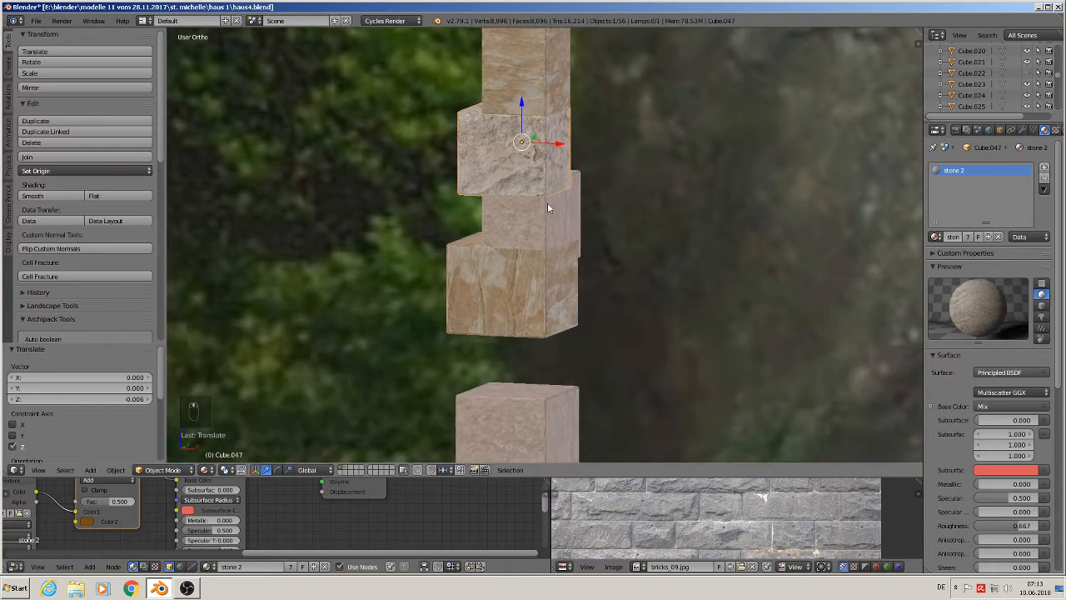
pyautogui.rightClick(547, 203)
pyautogui.moveTo(522, 169)
pyautogui.mouseDown()
pyautogui.moveTo(523, 212)
pyautogui.moveTo(523, 178)
pyautogui.mouseUp()
pyautogui.keyDown('shift'); pyautogui.moveTo(538, 304); pyautogui.dragTo(554, 246, button='middle'); pyautogui.keyUp('shift')
pyautogui.rightClick(555, 246)
pyautogui.moveTo(535, 181); pyautogui.dragTo(533, 214)
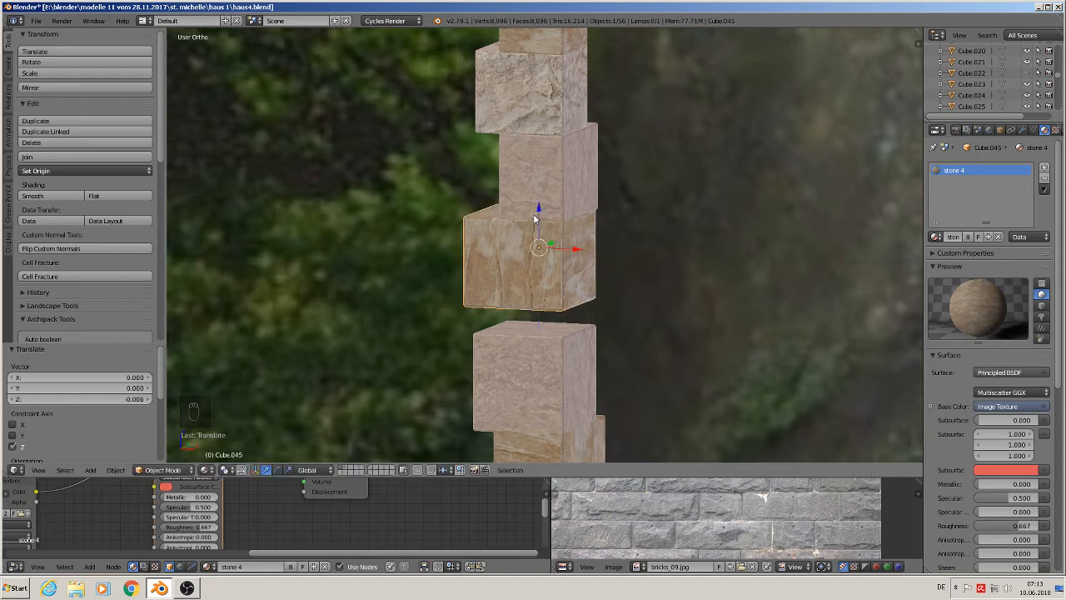
pyautogui.keyDown('shift'); pyautogui.moveTo(604, 288); pyautogui.dragTo(511, 201, button='middle'); pyautogui.keyUp('shift')
pyautogui.rightClick(459, 296)
pyautogui.moveTo(446, 250); pyautogui.dragTo(447, 223)
pyautogui.scroll(-1, 527, 270)
pyautogui.keyDown('shift'); pyautogui.moveTo(528, 270); pyautogui.dragTo(619, 200, button='middle'); pyautogui.keyUp('shift')
pyautogui.rightClick(562, 284)
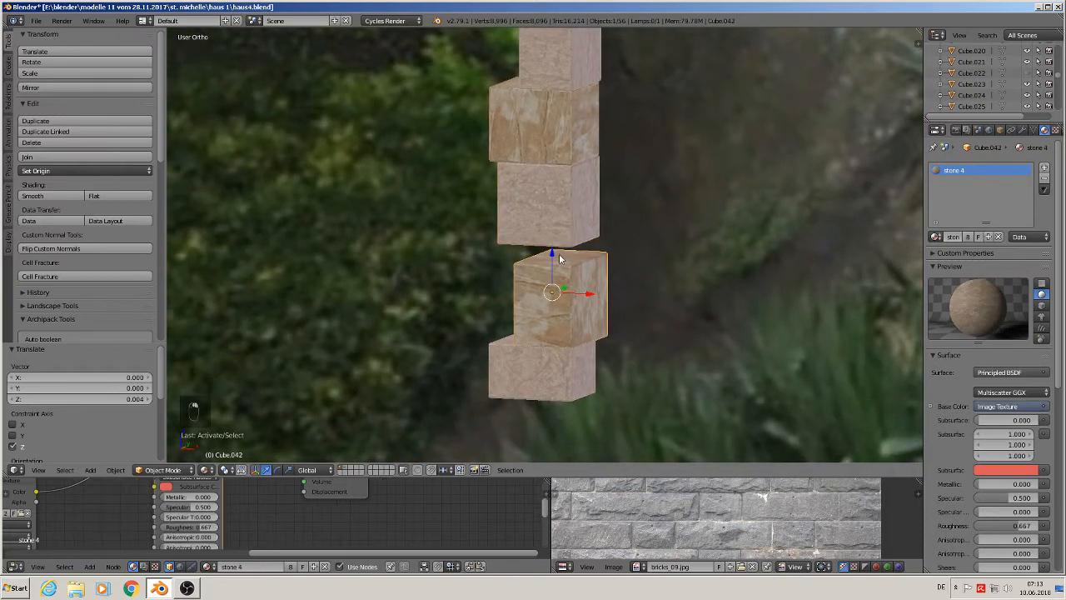
pyautogui.moveTo(559, 254); pyautogui.dragTo(549, 236)
pyautogui.scroll(-2, 549, 235)
pyautogui.rightClick(559, 353)
pyautogui.moveTo(560, 319); pyautogui.dragTo(561, 305)
pyautogui.scroll(-2, 597, 315)
pyautogui.keyDown('shift'); pyautogui.moveTo(667, 309); pyautogui.dragTo(586, 348, button='middle'); pyautogui.keyUp('shift')
pyautogui.scroll(-2, 528, 353)
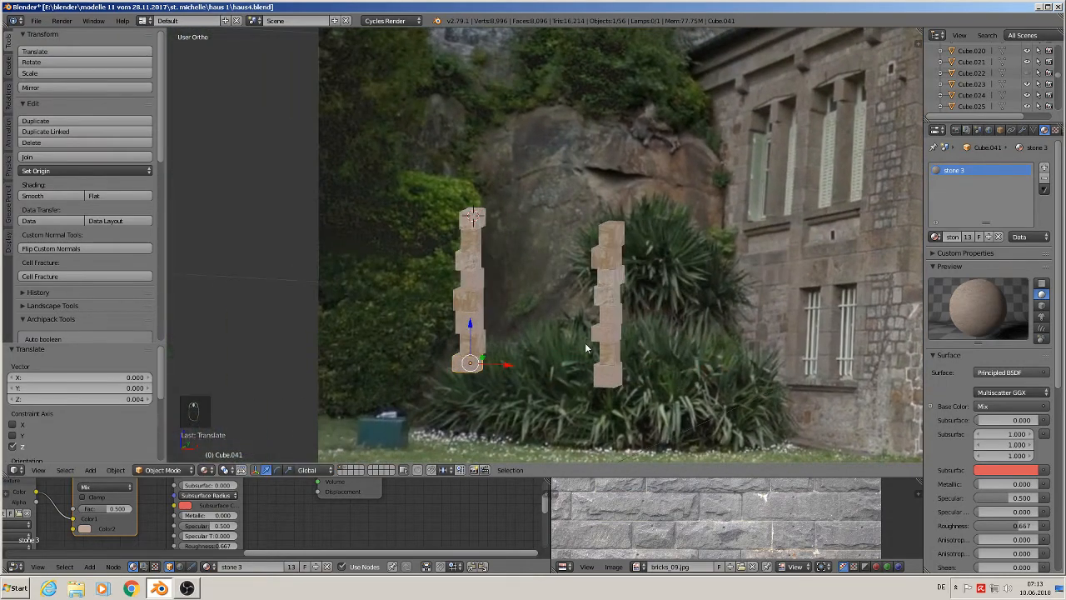
pyautogui.scroll(2, 571, 340)
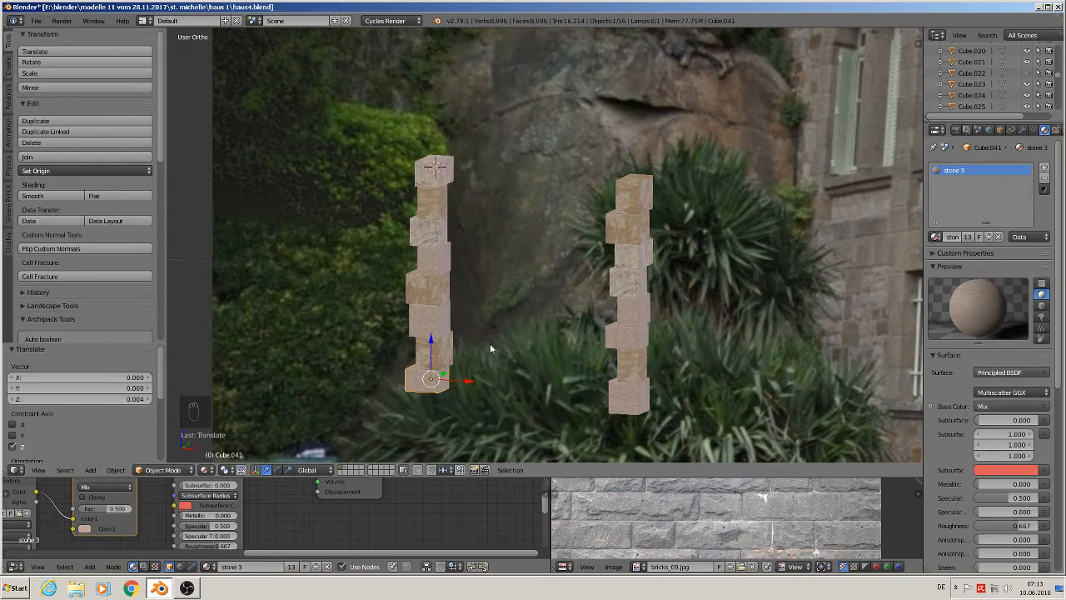
# - Select all stones of the new column, duplicate them and offset the copy 0.068 along X
pyautogui.keyDown('shift'); pyautogui.rightClick(446, 357); pyautogui.keyUp('shift')
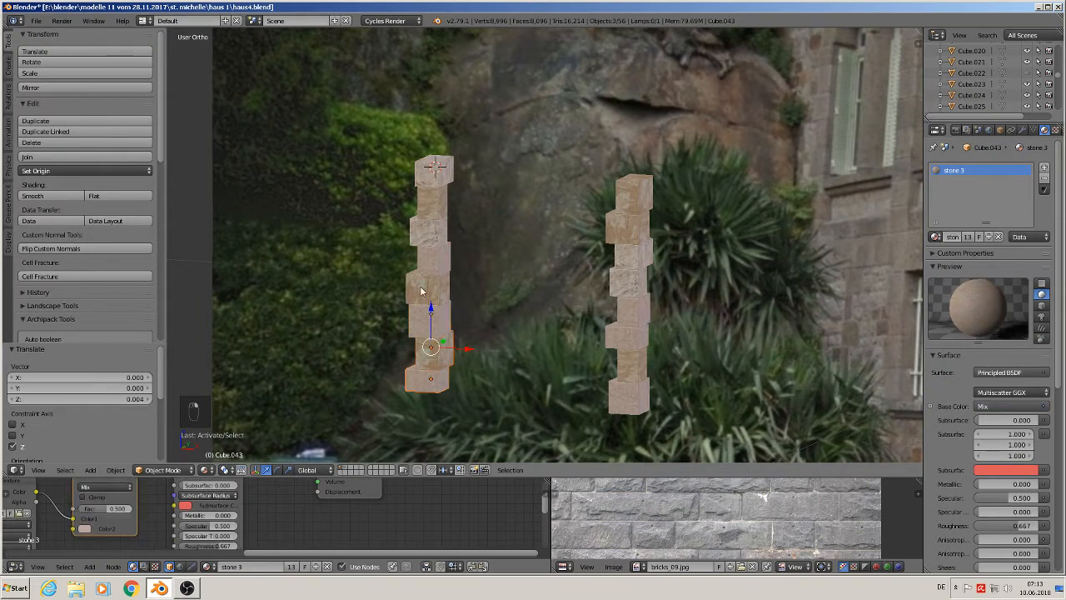
pyautogui.keyDown('shift'); pyautogui.rightClick(422, 290); pyautogui.keyUp('shift')
pyautogui.keyDown('shift'); pyautogui.rightClick(432, 263); pyautogui.keyUp('shift')
pyautogui.keyDown('shift'); pyautogui.rightClick(430, 230); pyautogui.keyUp('shift')
pyautogui.keyDown('shift'); pyautogui.rightClick(433, 209); pyautogui.keyUp('shift')
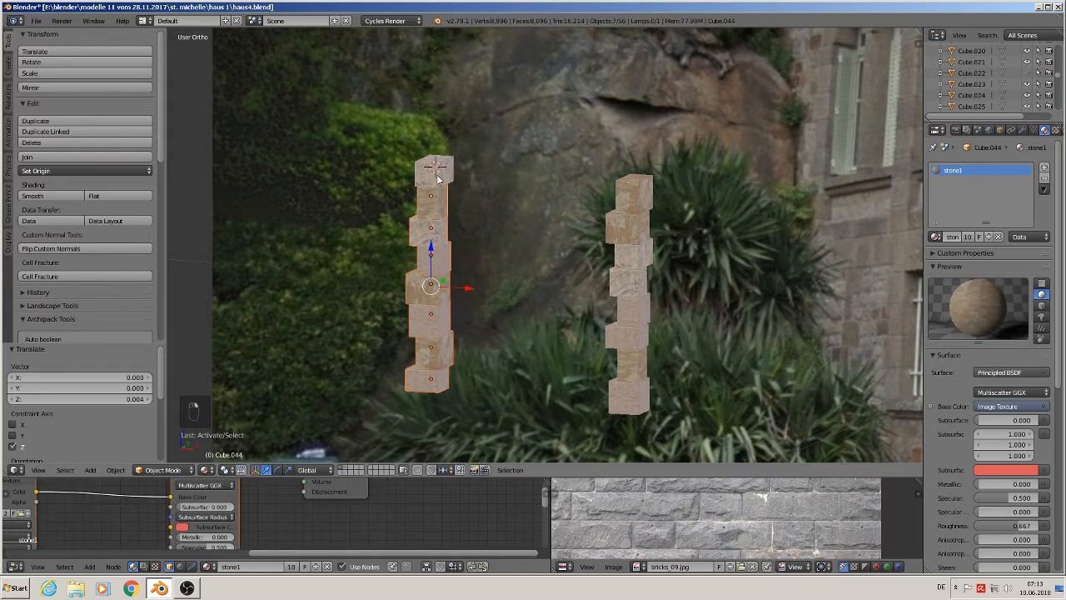
pyautogui.keyDown('shift'); pyautogui.rightClick(439, 178); pyautogui.keyUp('shift')
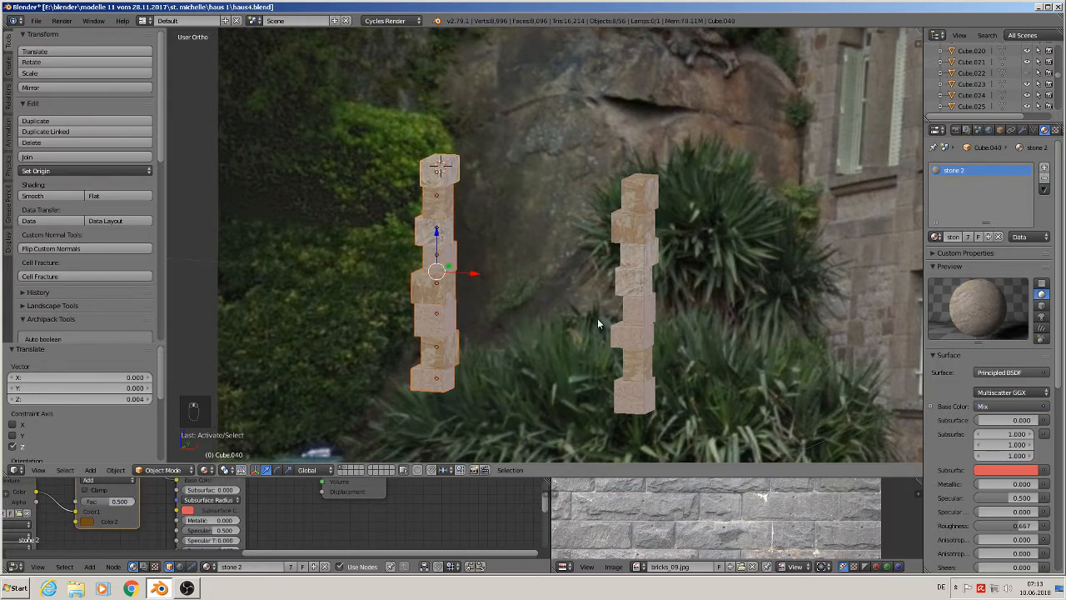
pyautogui.keyDown('shift'); pyautogui.moveTo(594, 316); pyautogui.dragTo(717, 306, button='middle'); pyautogui.keyUp('shift')
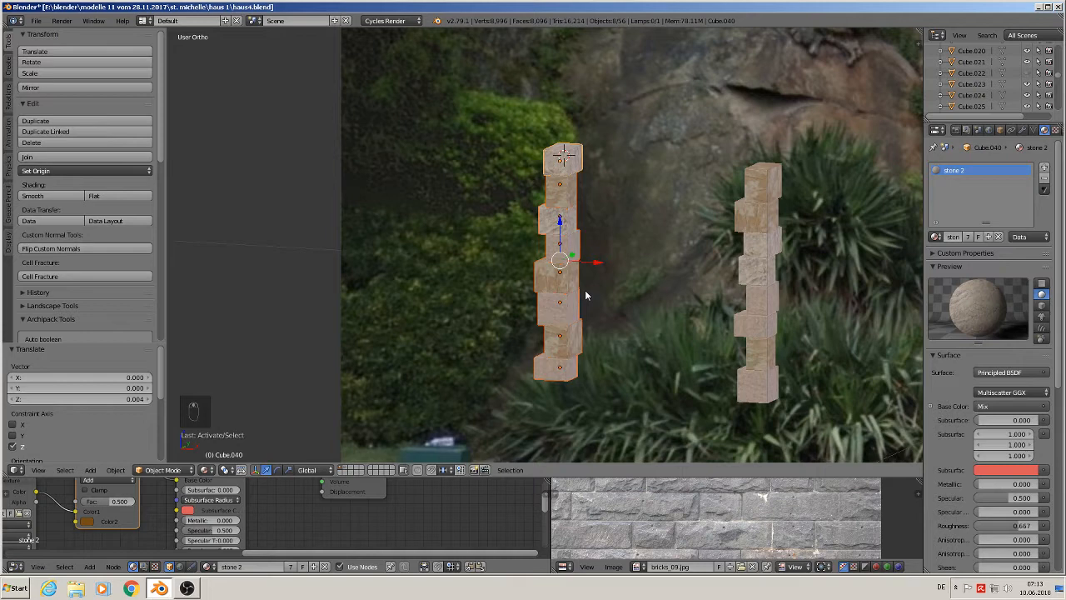
pyautogui.hotkey('shift', 'd')
pyautogui.click(442, 266)
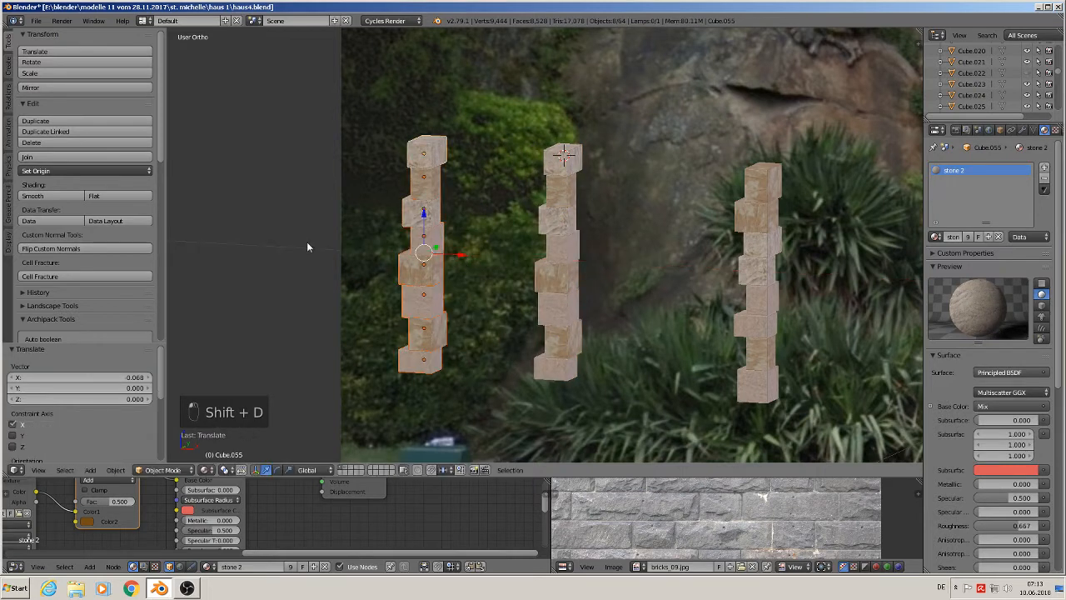
# - Join the duplicated stones into one object and apply its rotation and scale
pyautogui.click(50, 157)
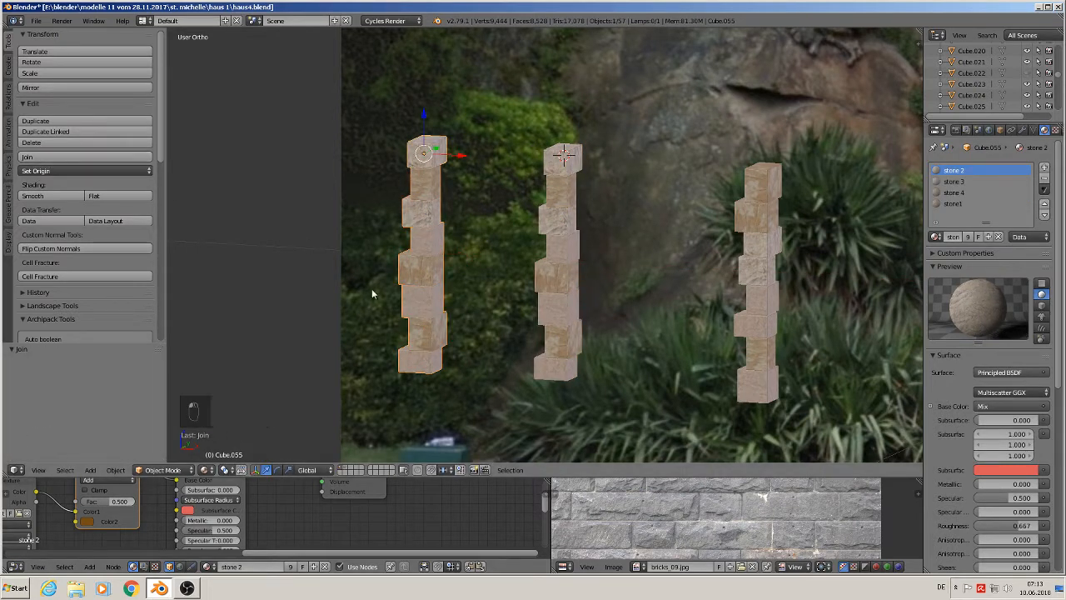
pyautogui.click(115, 470)
pyautogui.moveTo(133, 385)
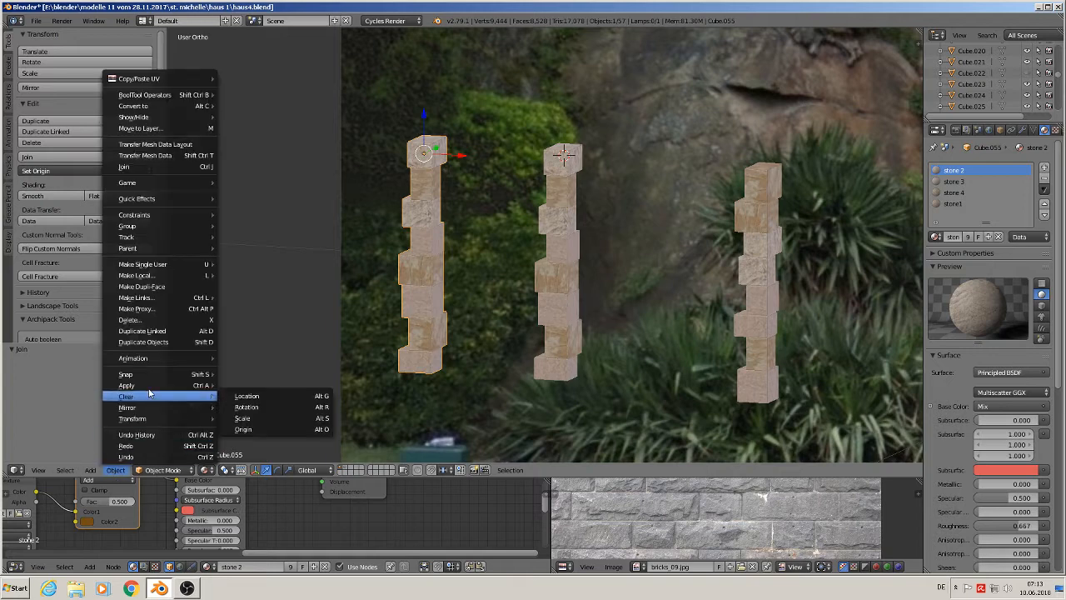
pyautogui.click(295, 420)
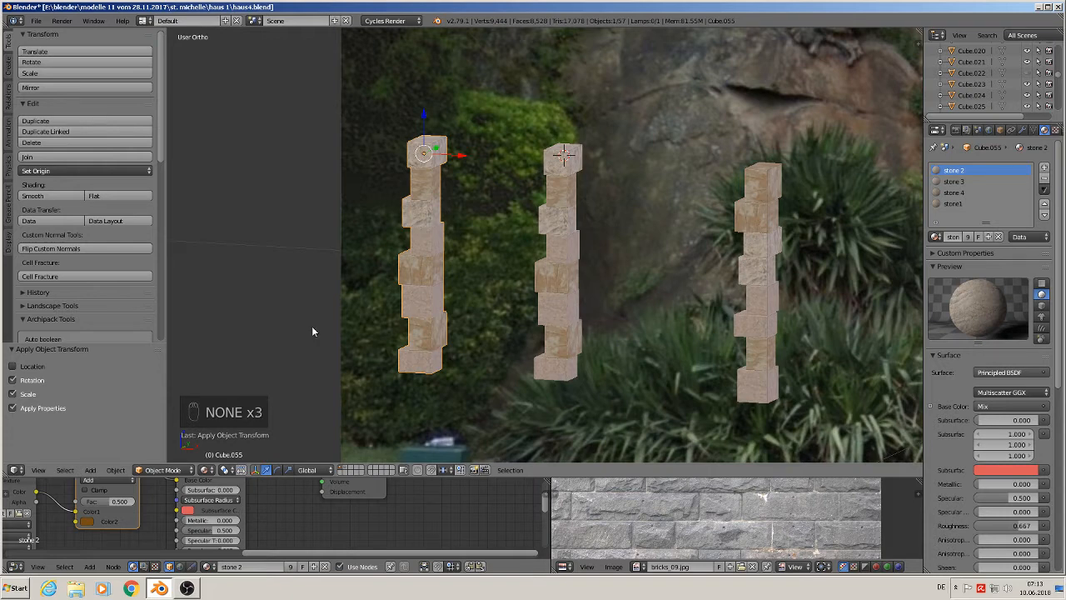
# - Mirror the joined column along the global X axis
pyautogui.click(117, 473)
pyautogui.moveTo(152, 408)
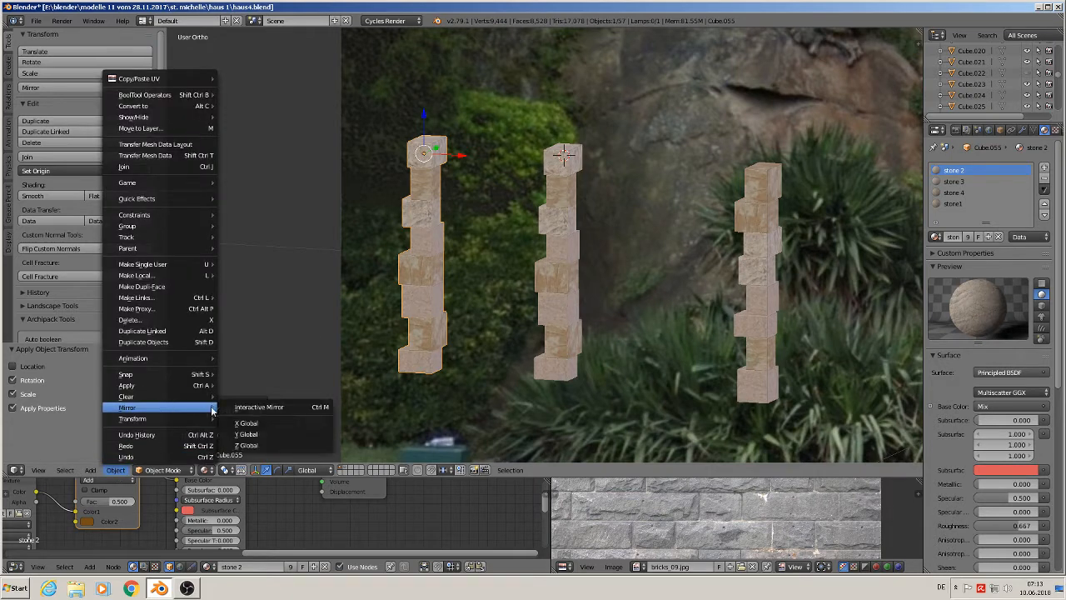
pyautogui.click(256, 407)
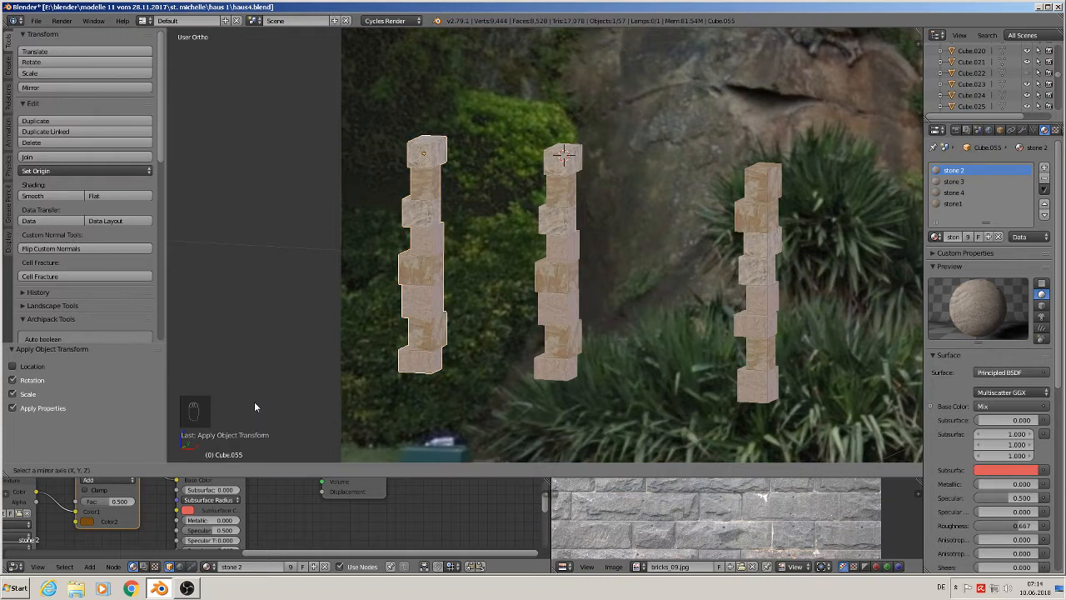
pyautogui.press('x')
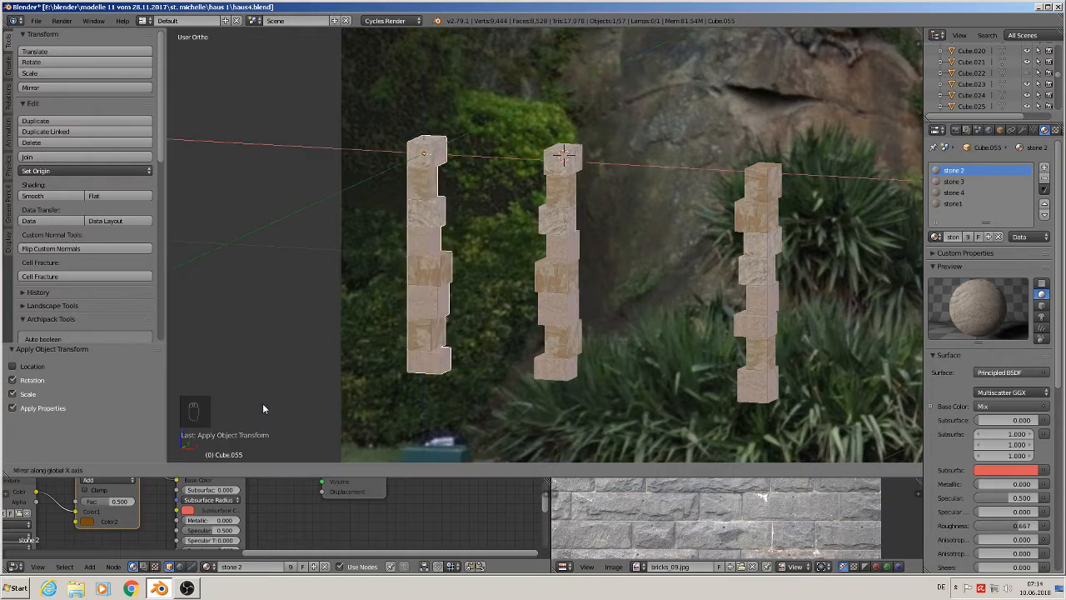
pyautogui.click(296, 433)
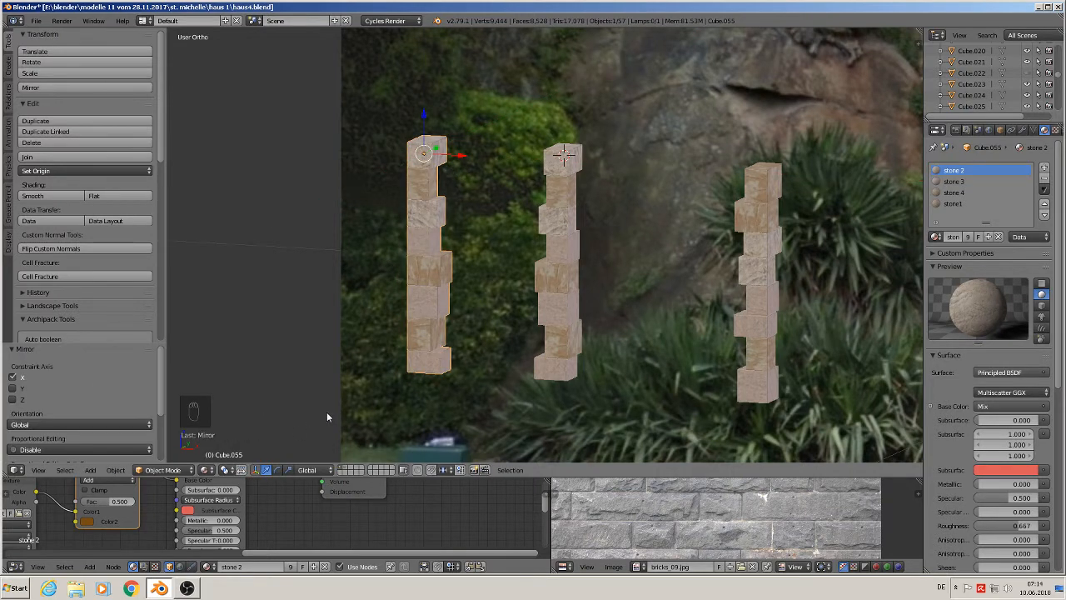
pyautogui.moveTo(419, 367); pyautogui.dragTo(450, 364, button='middle')
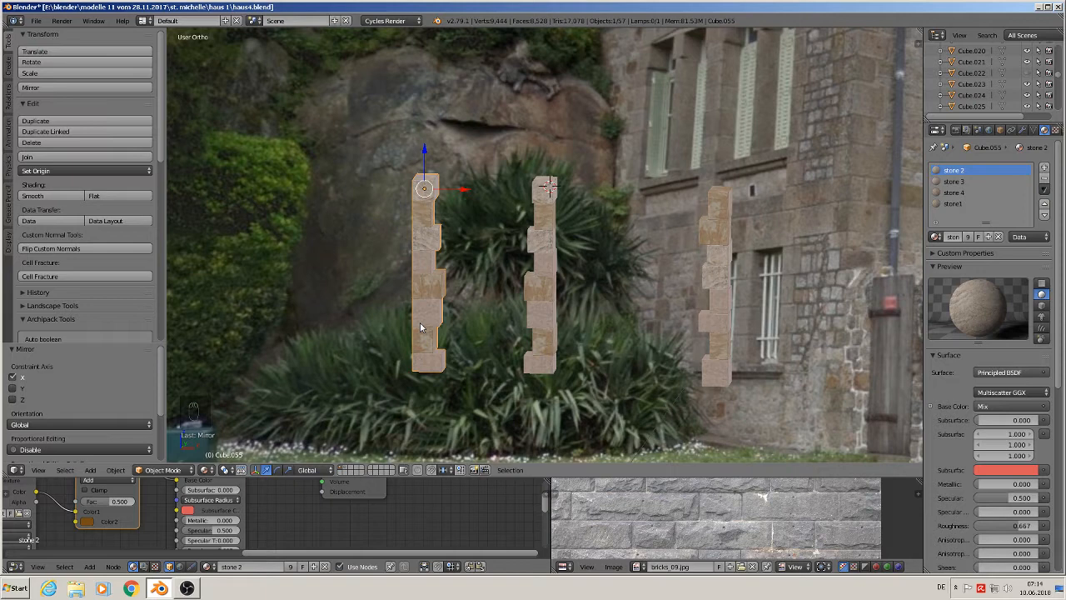
pyautogui.press('r')
pyautogui.press('y')
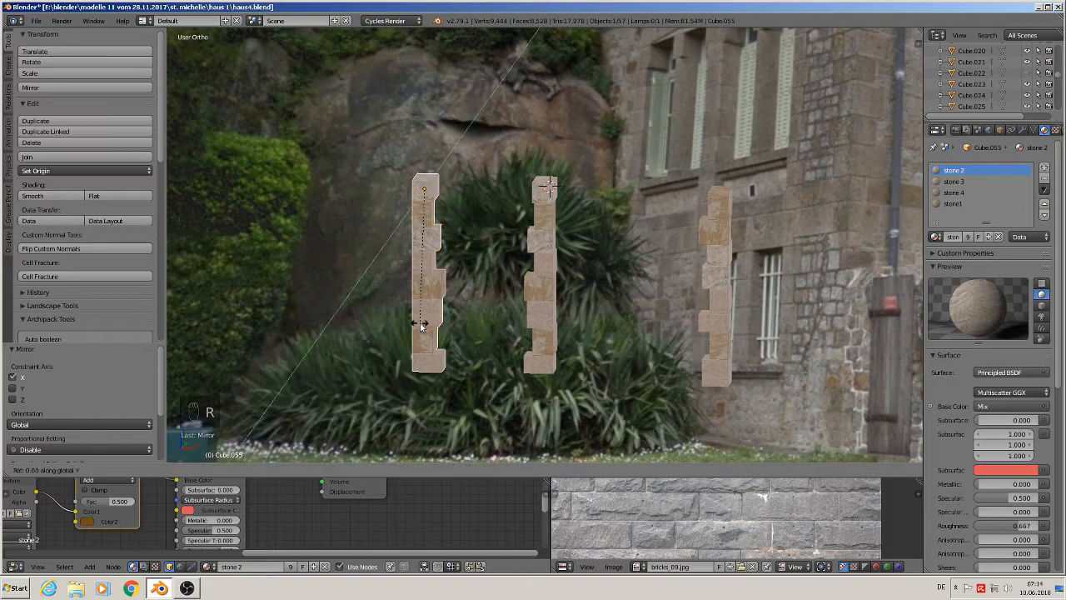
pyautogui.press('=')
pyautogui.rightClick(412, 337)
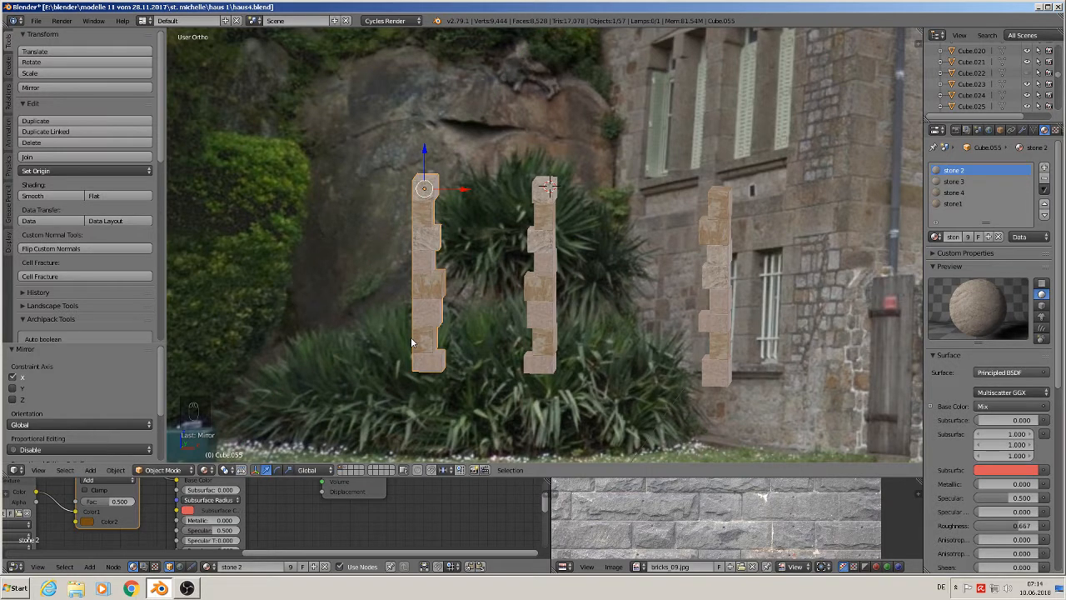
# - Rotate the joined column 180 degrees around the global Y axis
pyautogui.write('ry')
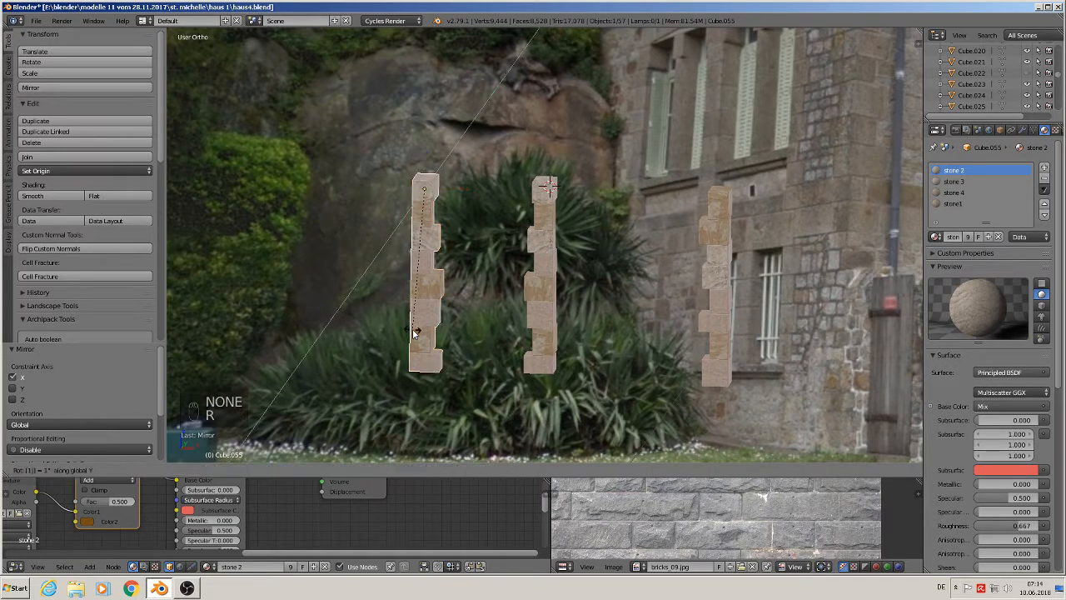
pyautogui.write('180')
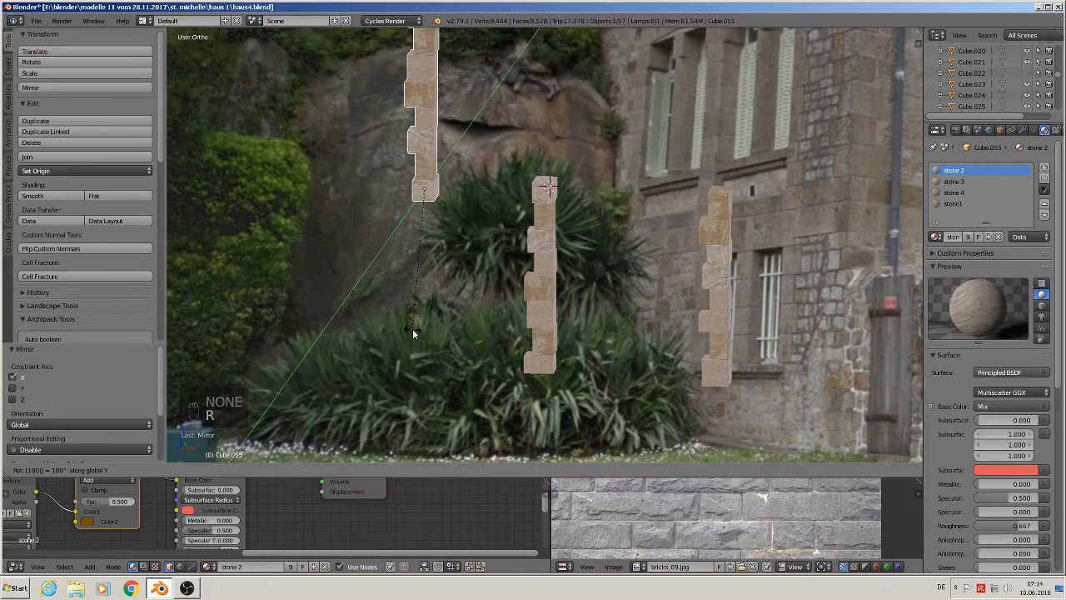
pyautogui.press('Return')
# - Move the flipped column back down into place and rotate it 90 degrees around Z
pyautogui.moveTo(425, 149); pyautogui.dragTo(481, 339)
pyautogui.press('r')
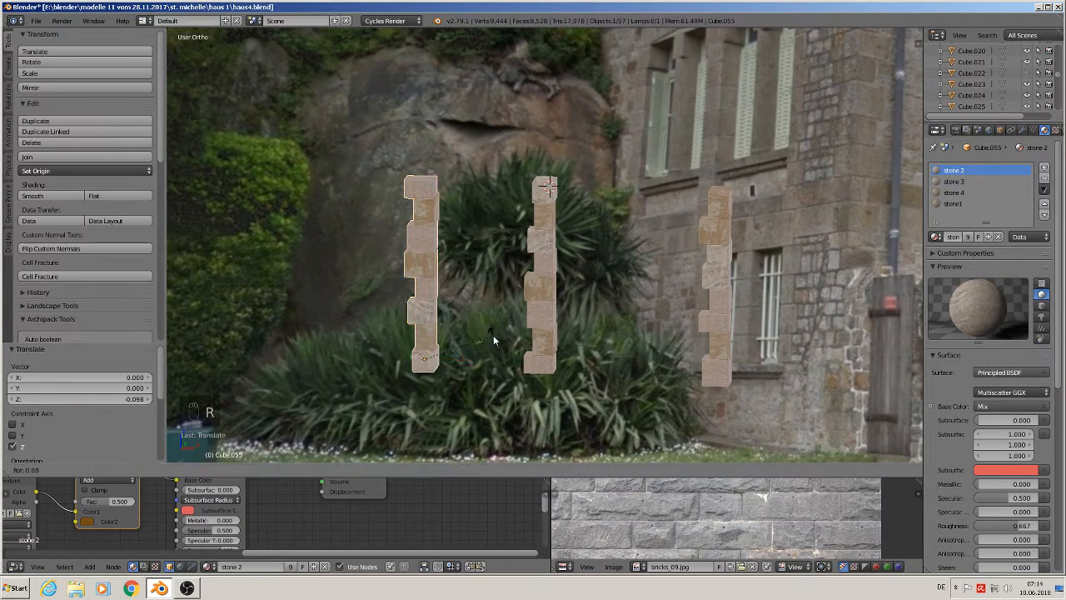
pyautogui.write('z')
pyautogui.write('90')
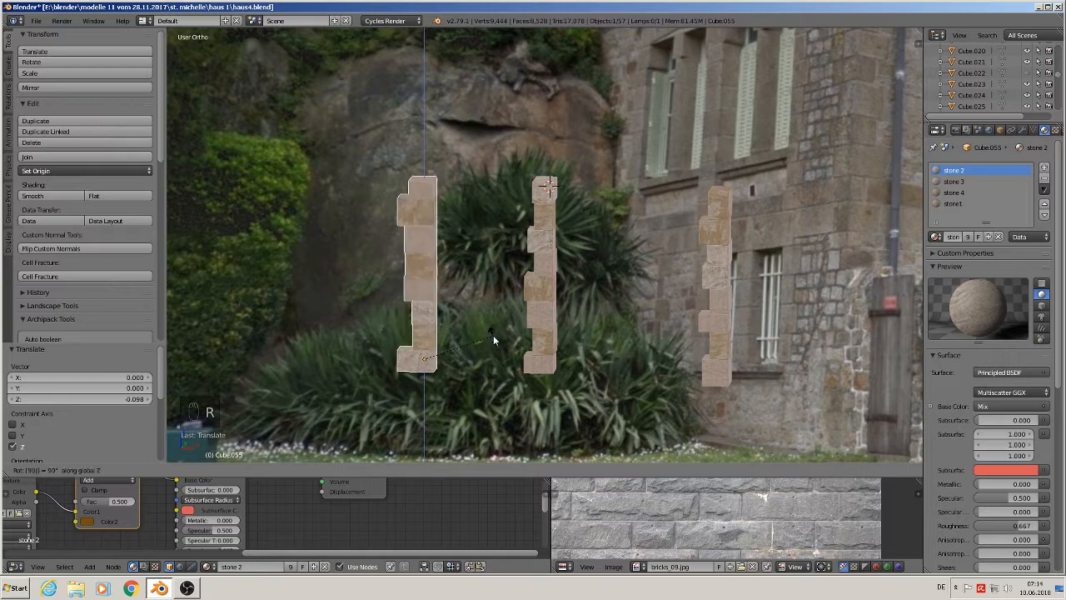
pyautogui.click(494, 335)
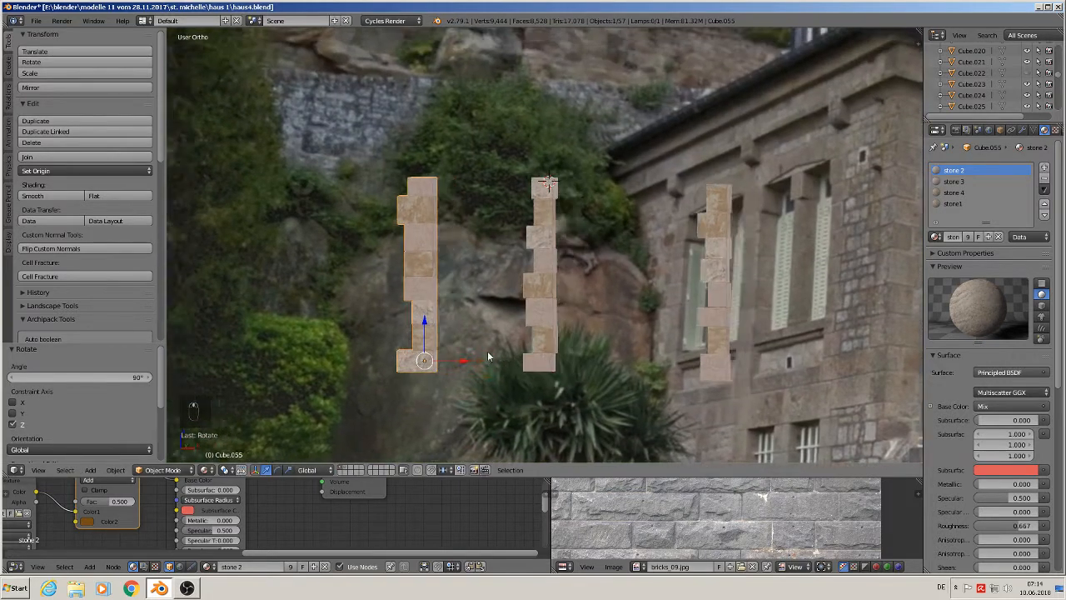
pyautogui.moveTo(488, 351); pyautogui.dragTo(423, 284, button='middle')
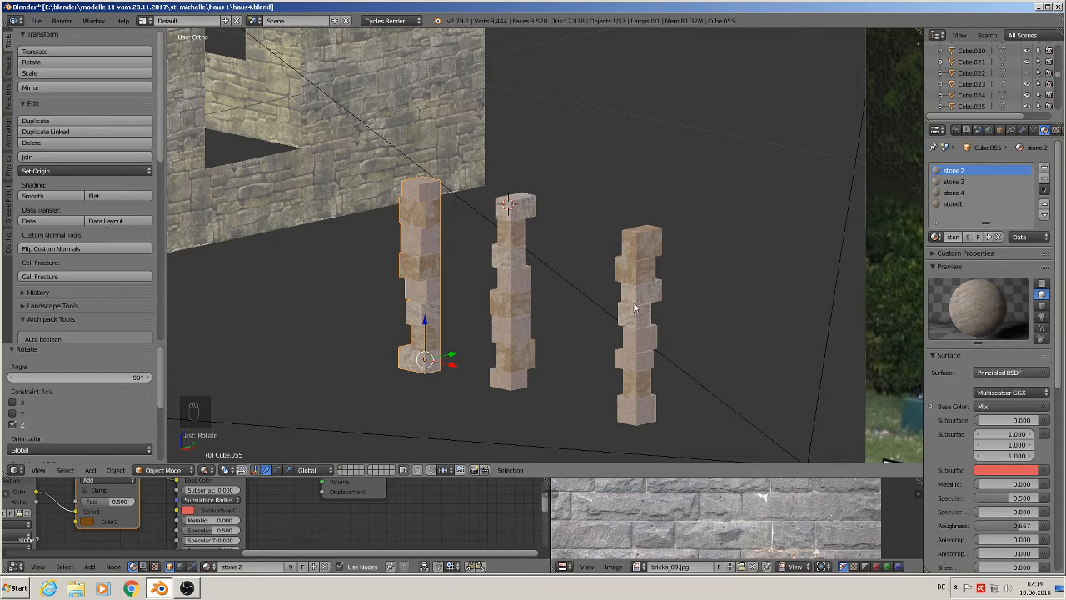
# - Select the stones of the third column, duplicate them beside it, and join the copies into one object
pyautogui.rightClick(653, 241)
pyautogui.keyDown('shift'); pyautogui.rightClick(641, 314); pyautogui.keyUp('shift')
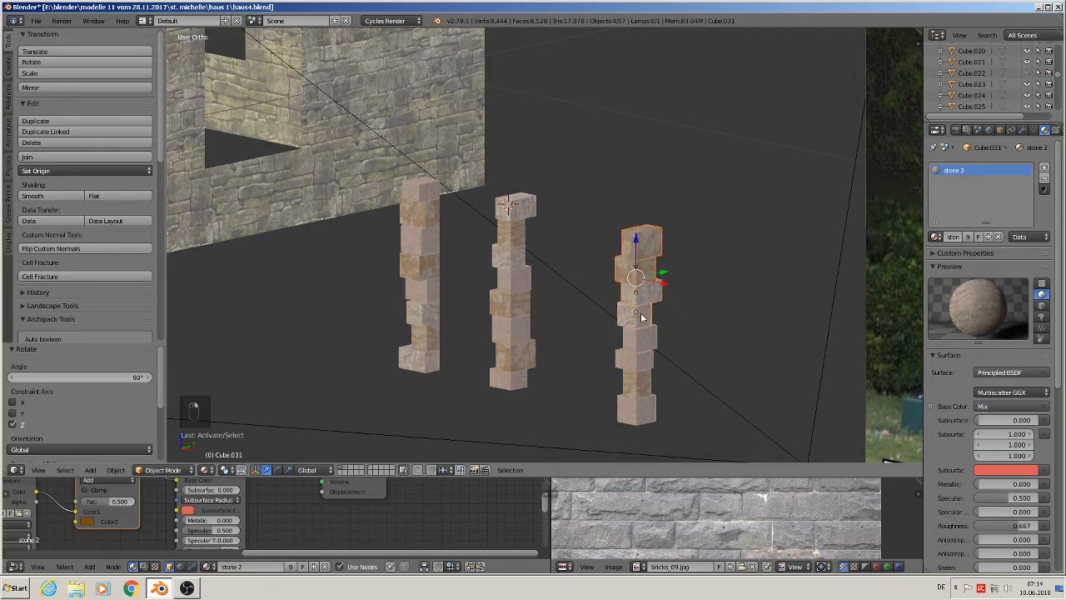
pyautogui.keyDown('shift'); pyautogui.rightClick(641, 336); pyautogui.keyUp('shift')
pyautogui.keyDown('shift'); pyautogui.rightClick(637, 363); pyautogui.keyUp('shift')
pyautogui.keyDown('shift'); pyautogui.rightClick(635, 383); pyautogui.keyUp('shift')
pyautogui.keyDown('shift'); pyautogui.rightClick(637, 410); pyautogui.keyUp('shift')
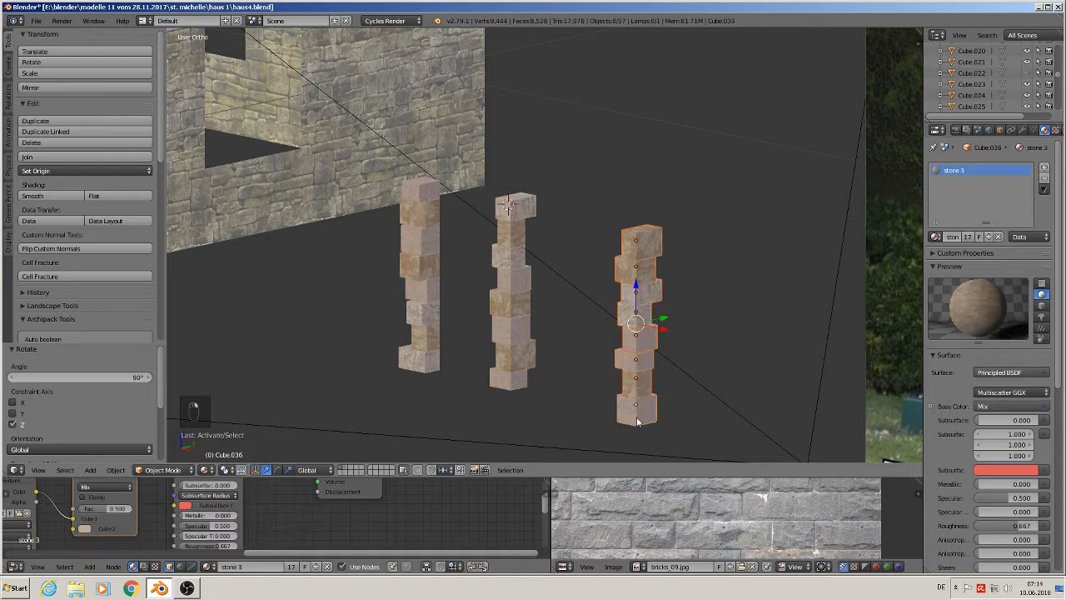
pyautogui.press('KP_0')
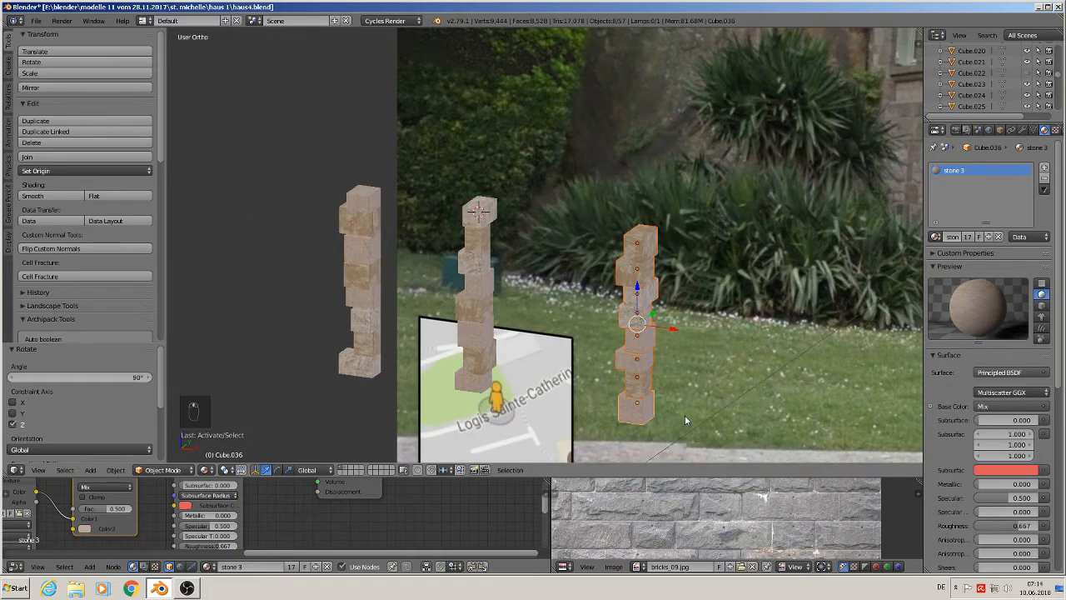
pyautogui.hotkey('shift', 'd')
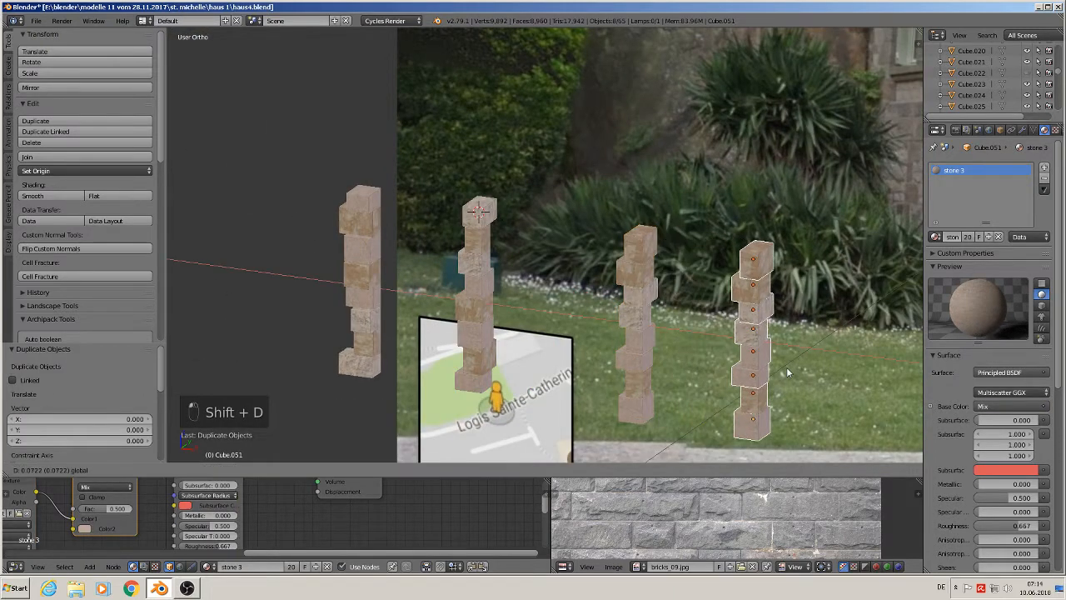
pyautogui.click(787, 366)
pyautogui.click(56, 157)
# - Rotate the new column 90 degrees around the Z axis
pyautogui.keyDown('shift'); pyautogui.moveTo(702, 384); pyautogui.dragTo(485, 300, button='middle'); pyautogui.keyUp('shift')
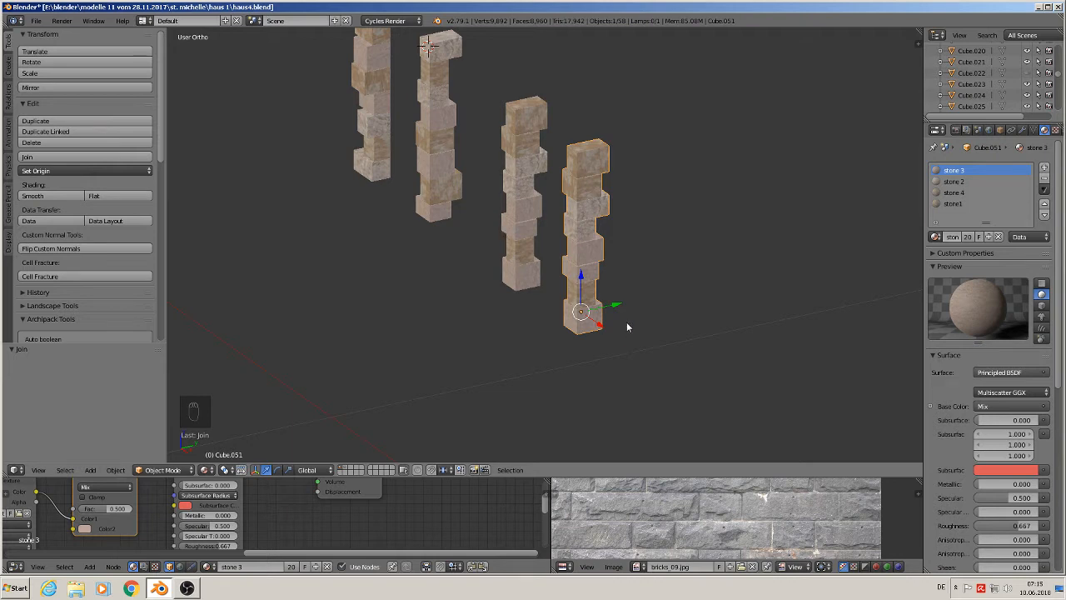
pyautogui.write('rz')
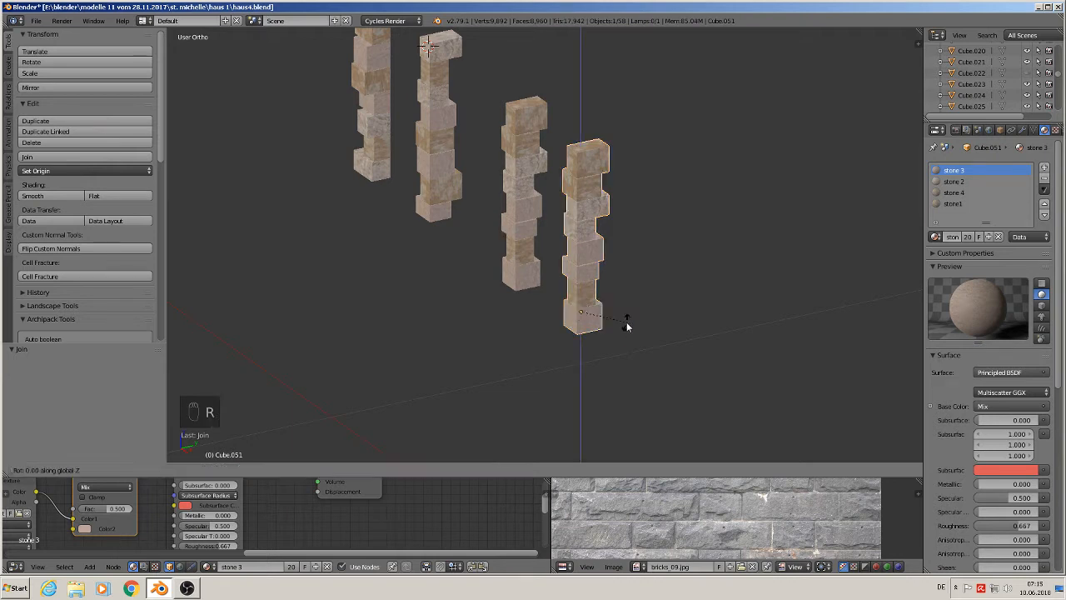
pyautogui.write('90')
pyautogui.click(627, 327)
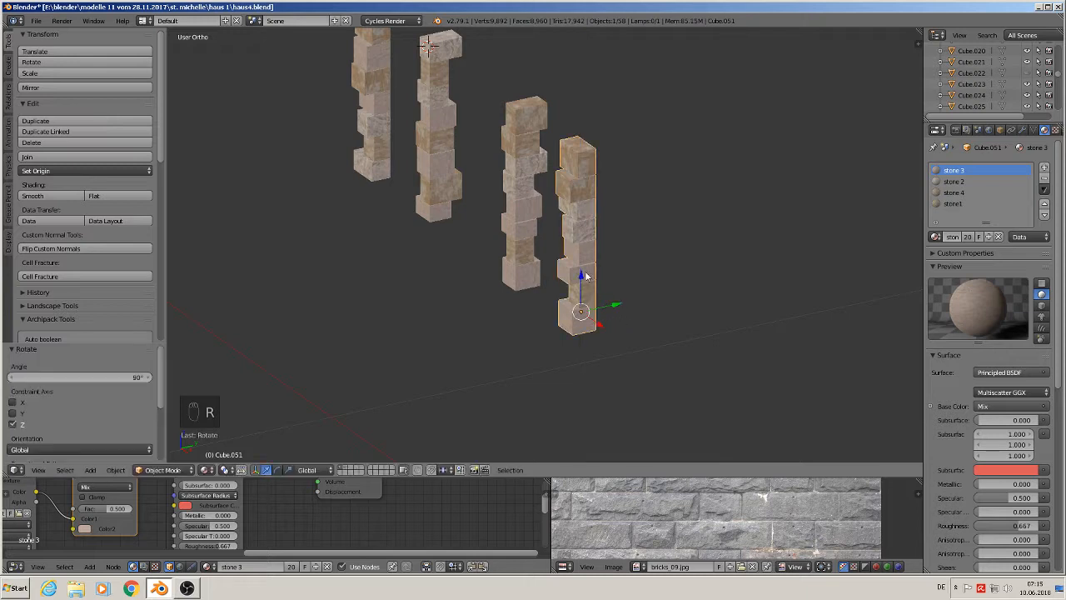
# - Rotate the new column 180 degrees around the global Y axis
pyautogui.moveTo(612, 300); pyautogui.dragTo(724, 270)
pyautogui.moveTo(724, 269); pyautogui.dragTo(679, 252, button='middle')
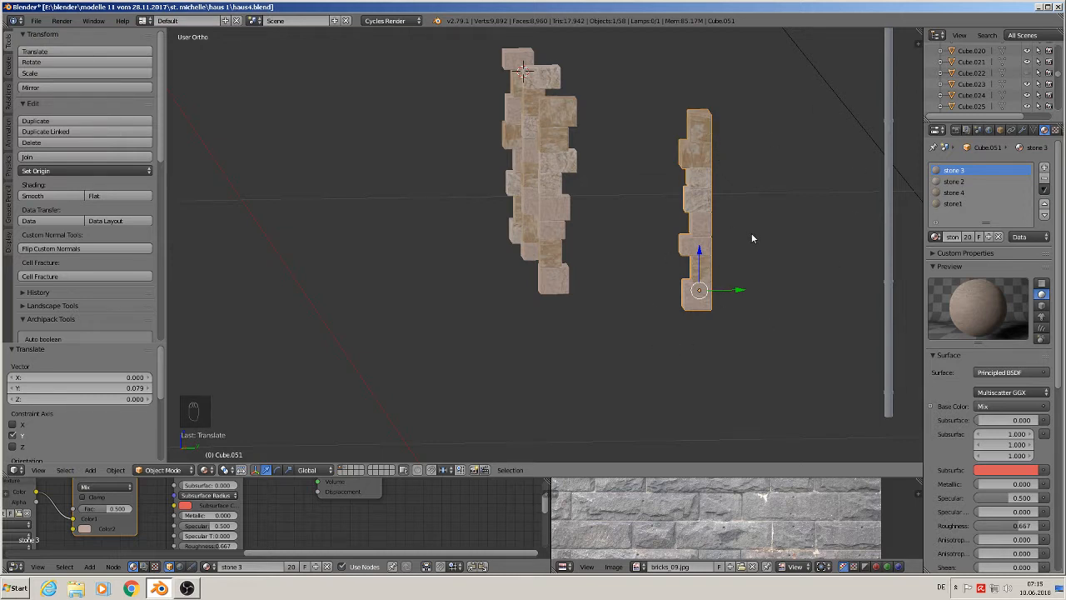
pyautogui.write('ry180')
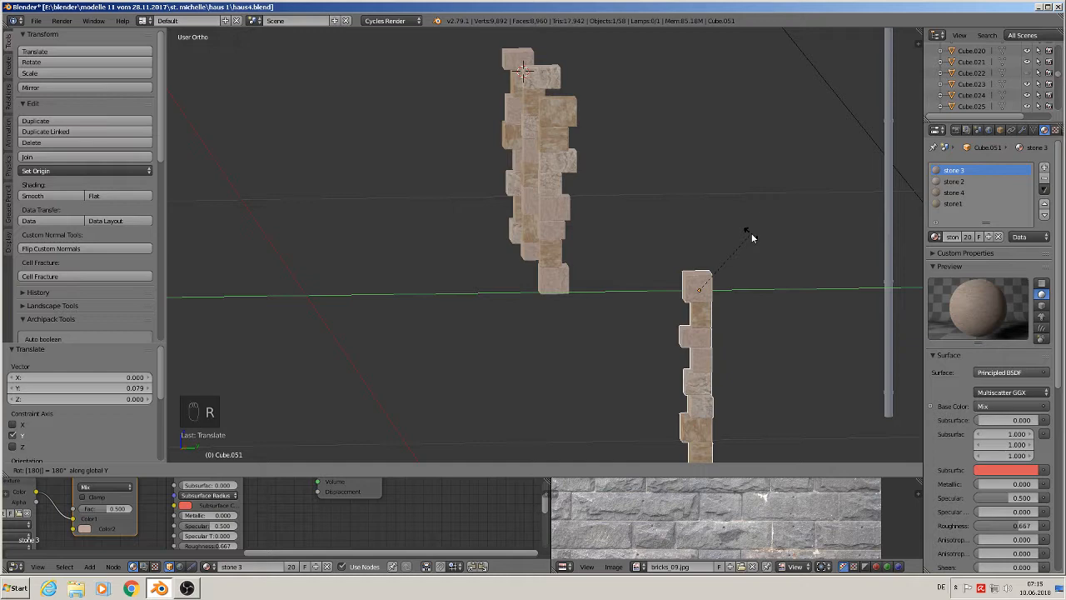
pyautogui.press('Return')
# - Move the flipped column up along Z back into place
pyautogui.press('g')
pyautogui.press('z')
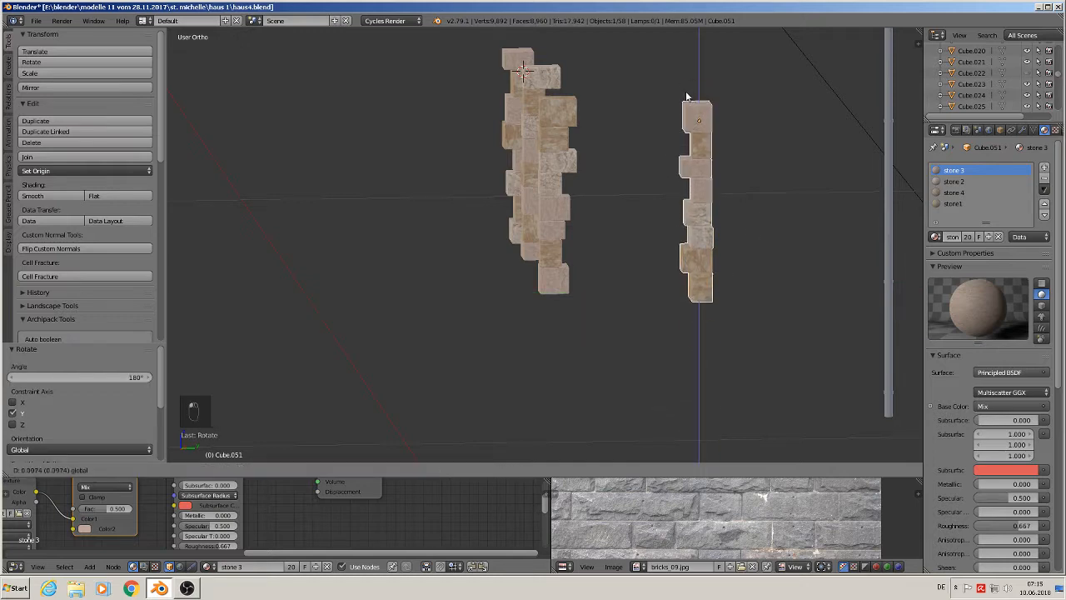
pyautogui.click(688, 98)
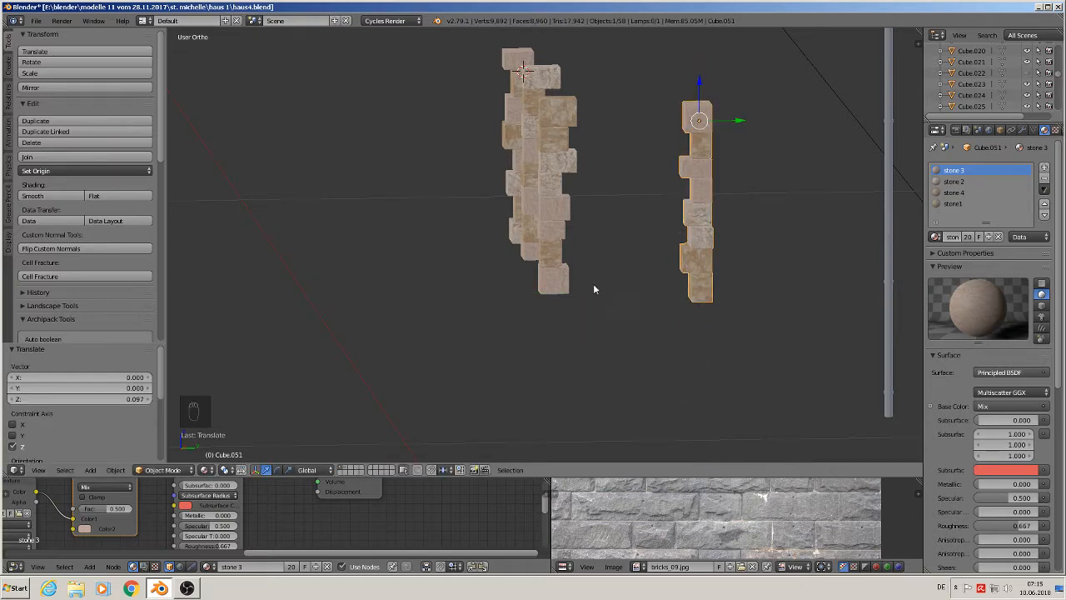
# - Save the blend file
pyautogui.moveTo(593, 284); pyautogui.dragTo(734, 306, button='middle')
pyautogui.scroll(-3, 733, 307)
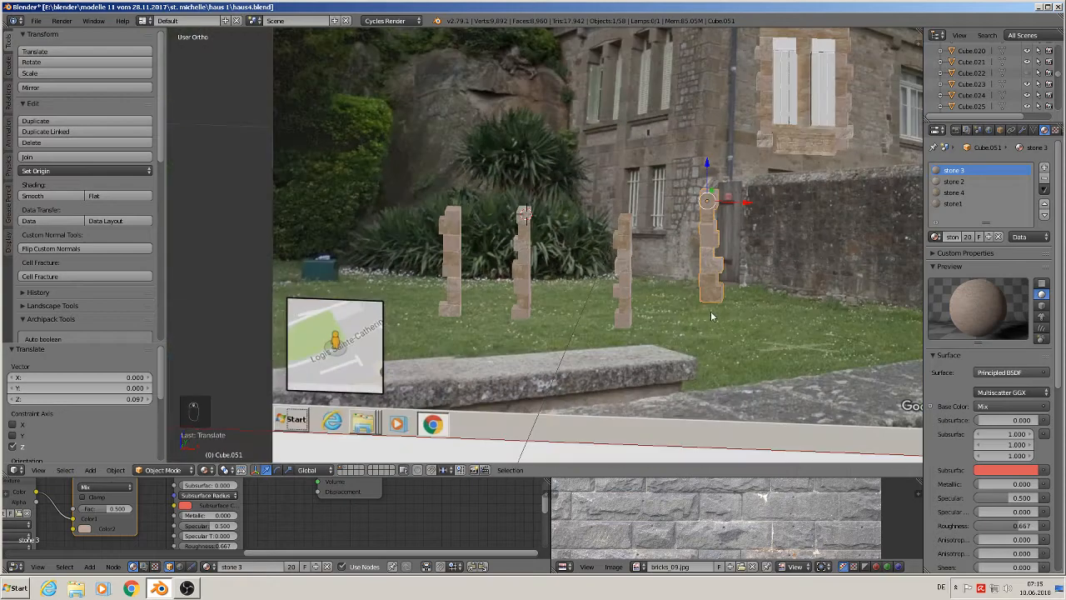
pyautogui.scroll(3, 710, 316)
pyautogui.scroll(-2, 646, 287)
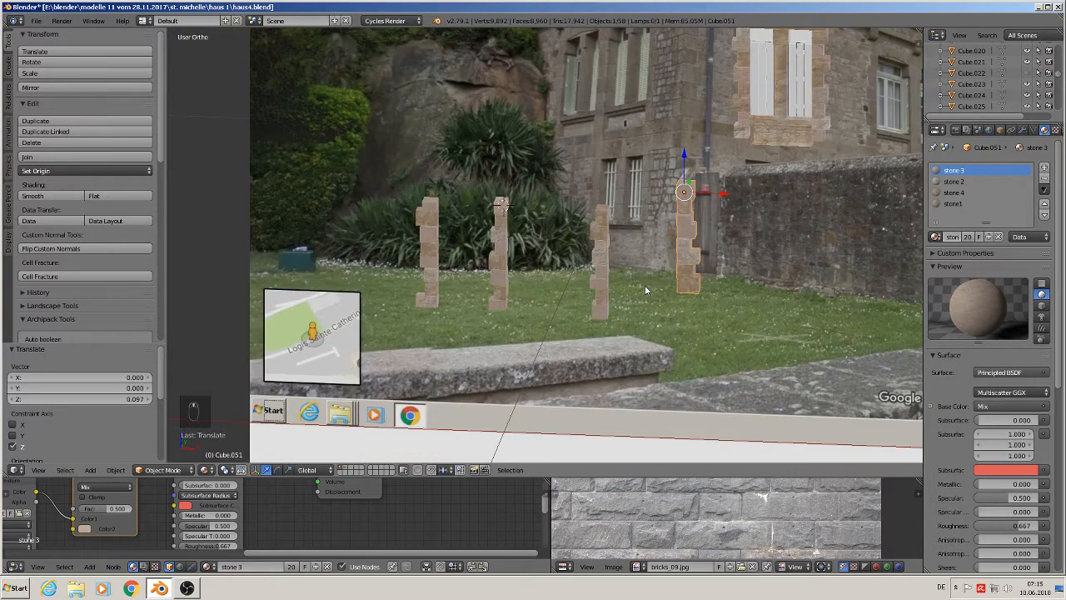
pyautogui.click(41, 21)
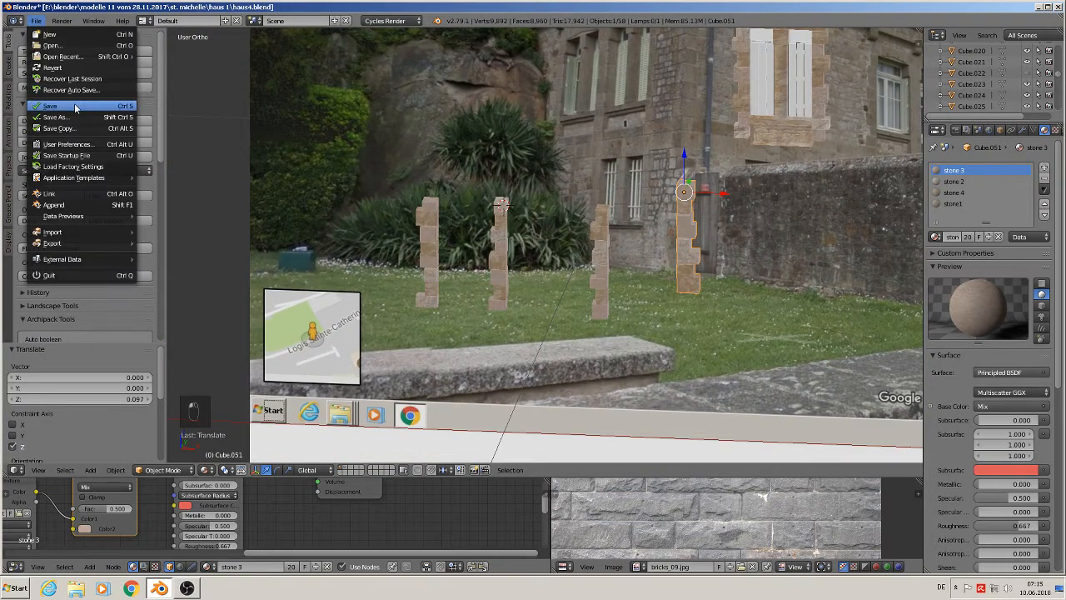
pyautogui.click(77, 103)
# - Duplicate the stone lintel above the textured window and place the copy over the window to its right
pyautogui.keyDown('shift'); pyautogui.moveTo(598, 200); pyautogui.dragTo(451, 199, button='middle'); pyautogui.keyUp('shift')
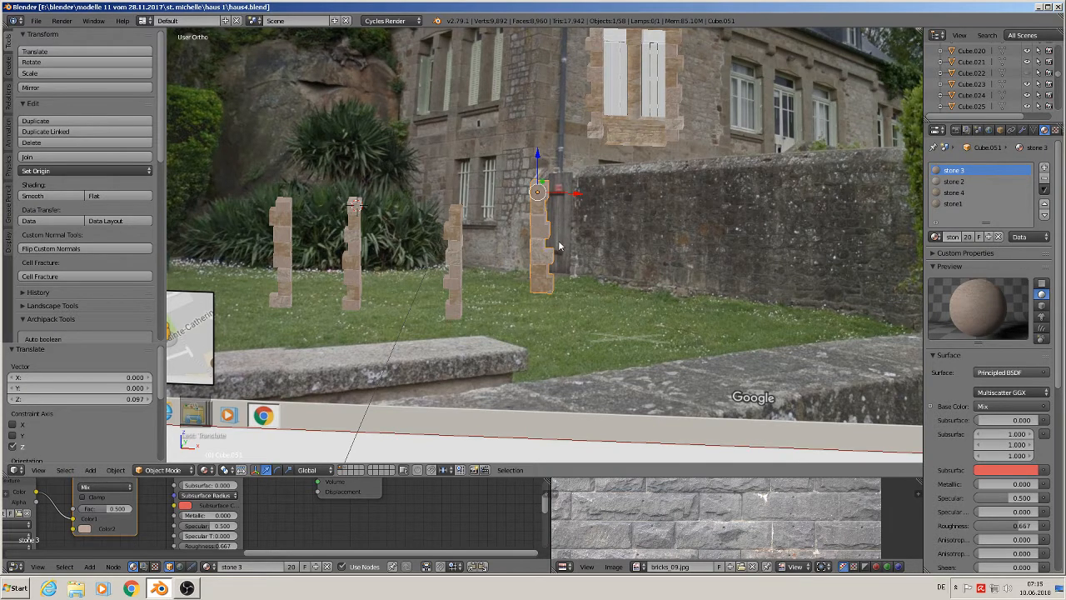
pyautogui.scroll(-3, 708, 187)
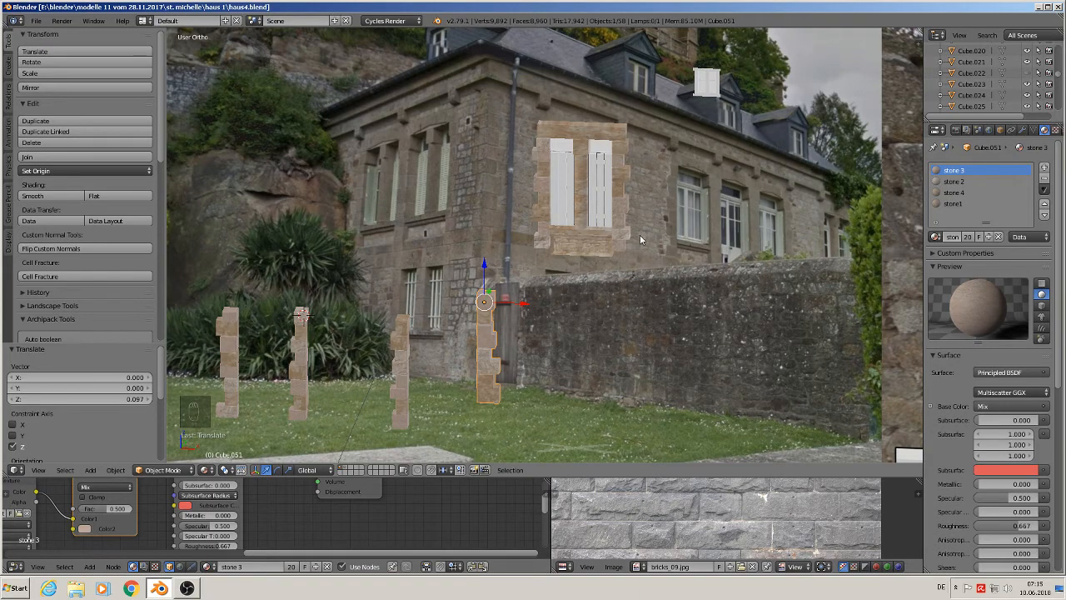
pyautogui.scroll(2, 618, 218)
pyautogui.scroll(-1, 618, 218)
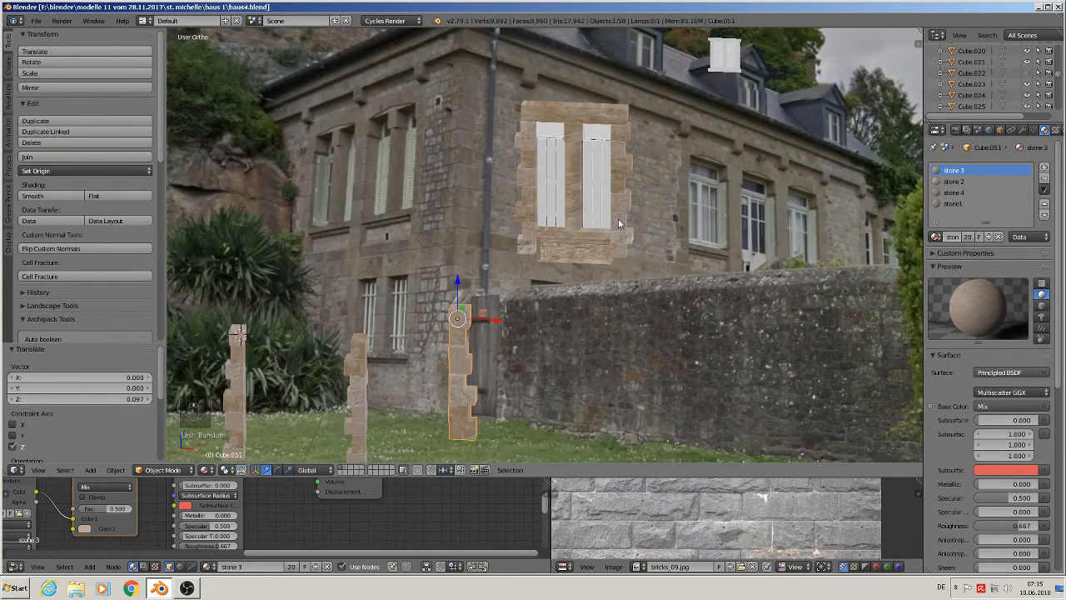
pyautogui.scroll(1, 656, 178)
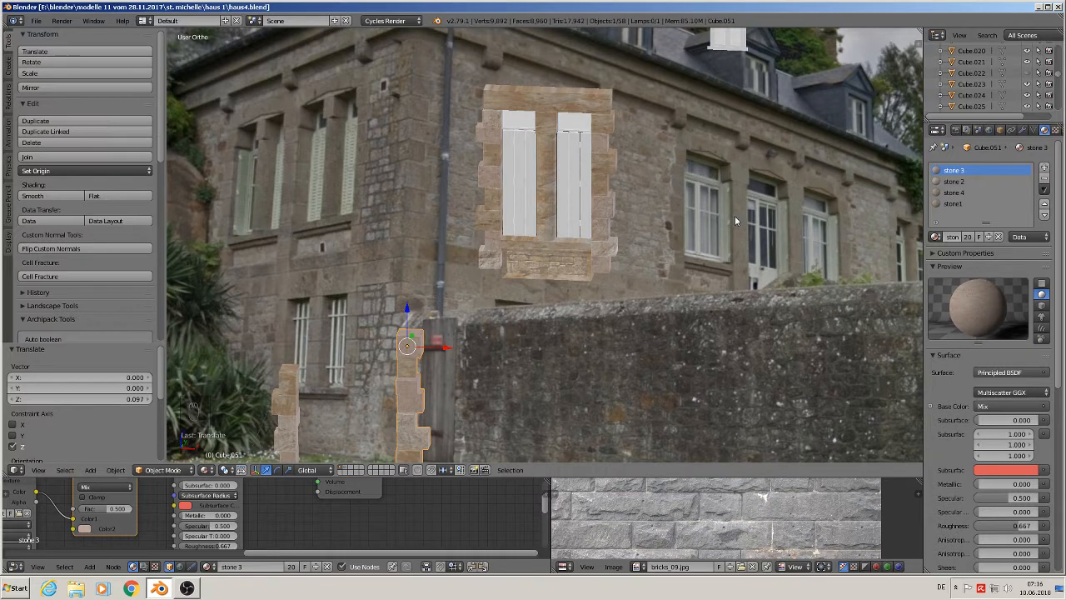
pyautogui.moveTo(638, 231); pyautogui.dragTo(567, 227, button='middle')
pyautogui.rightClick(476, 117)
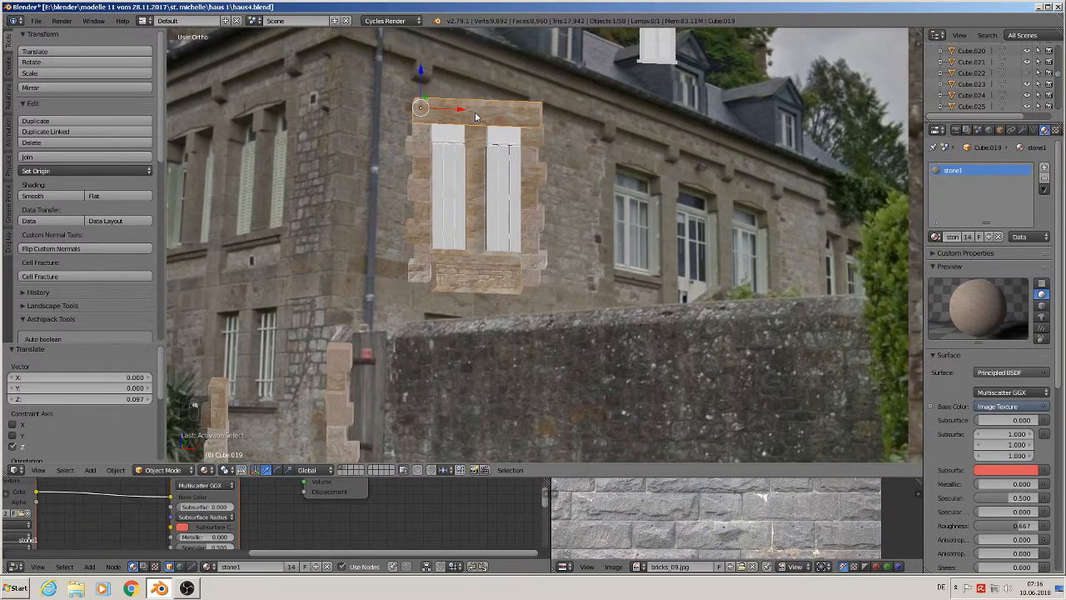
pyautogui.hotkey('shift', 'd')
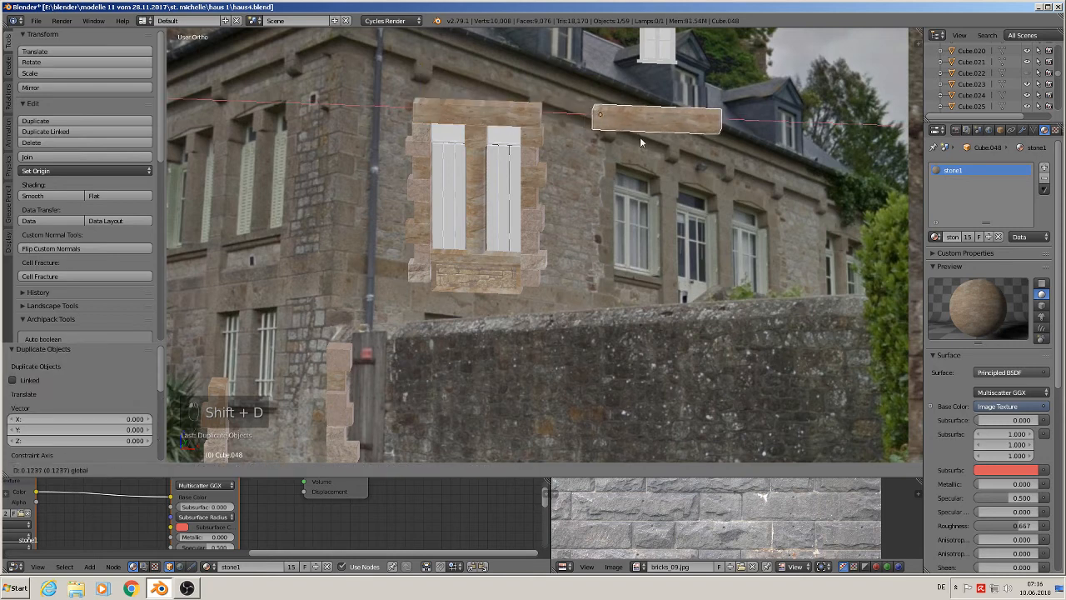
pyautogui.click(640, 137)
# - Duplicate a window shutter and move the copy along X beneath the new lintel
pyautogui.rightClick(447, 138)
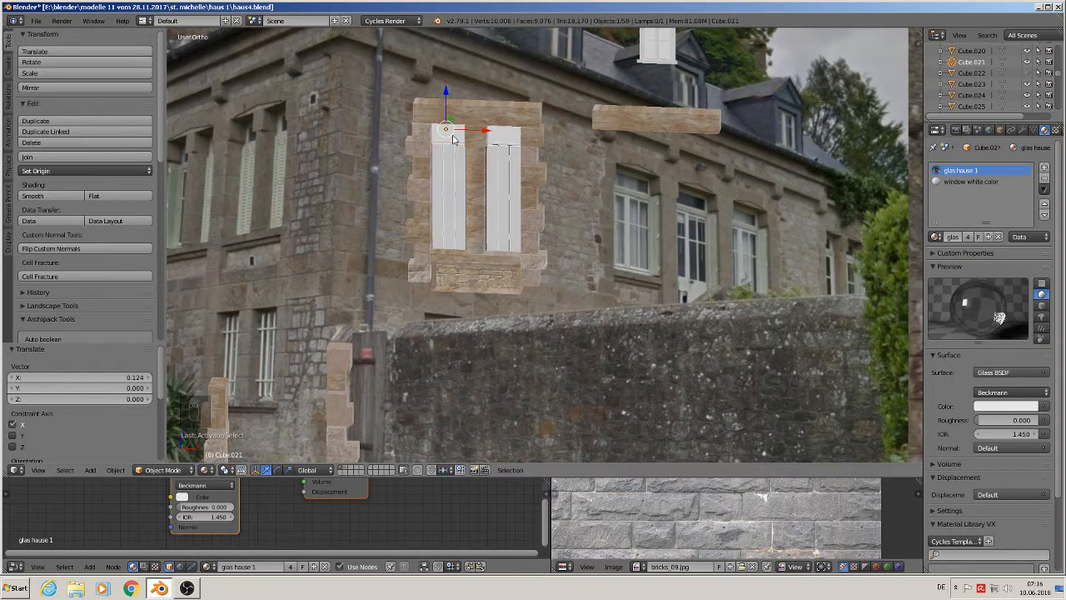
pyautogui.hotkey('shift', 'd')
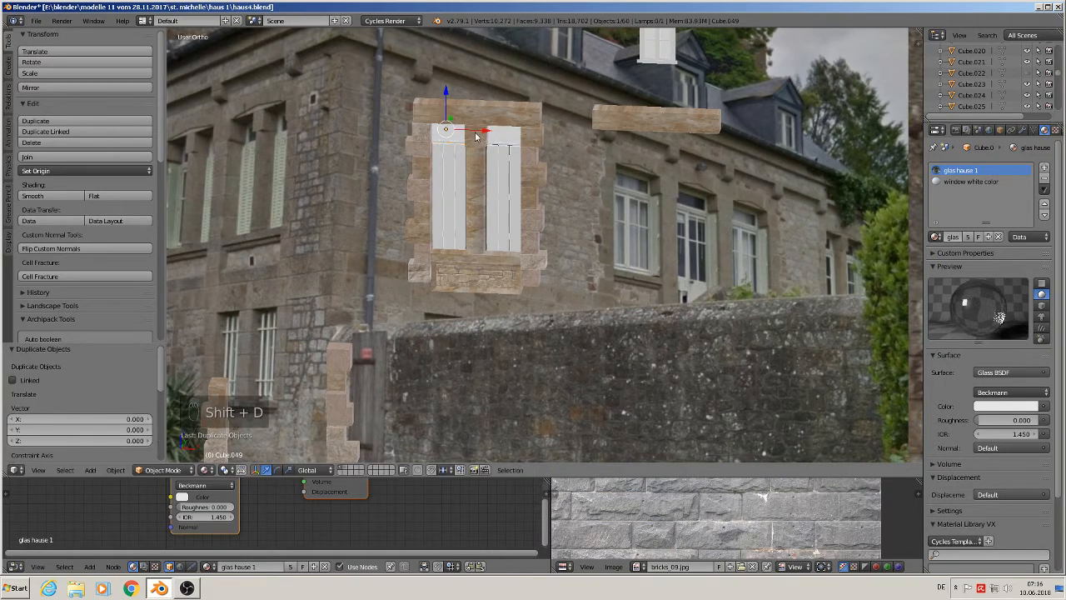
pyautogui.press('x')
pyautogui.click(653, 146)
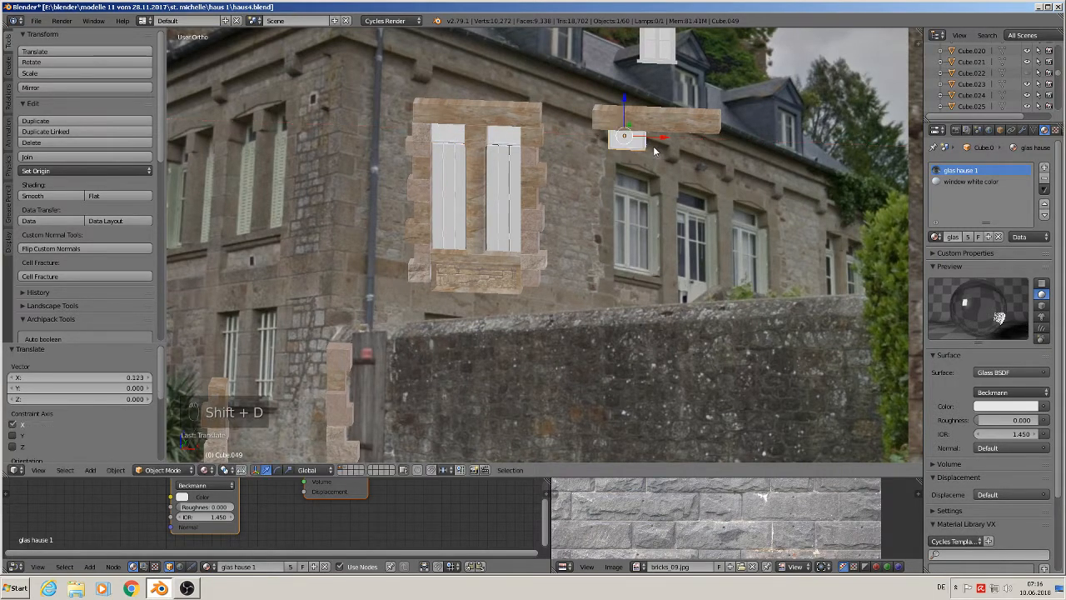
# - In Edit Mode, stretch the copied shutter's right side so it spans the width of the lintel
pyautogui.press('Tab')
pyautogui.scroll(3, 725, 161)
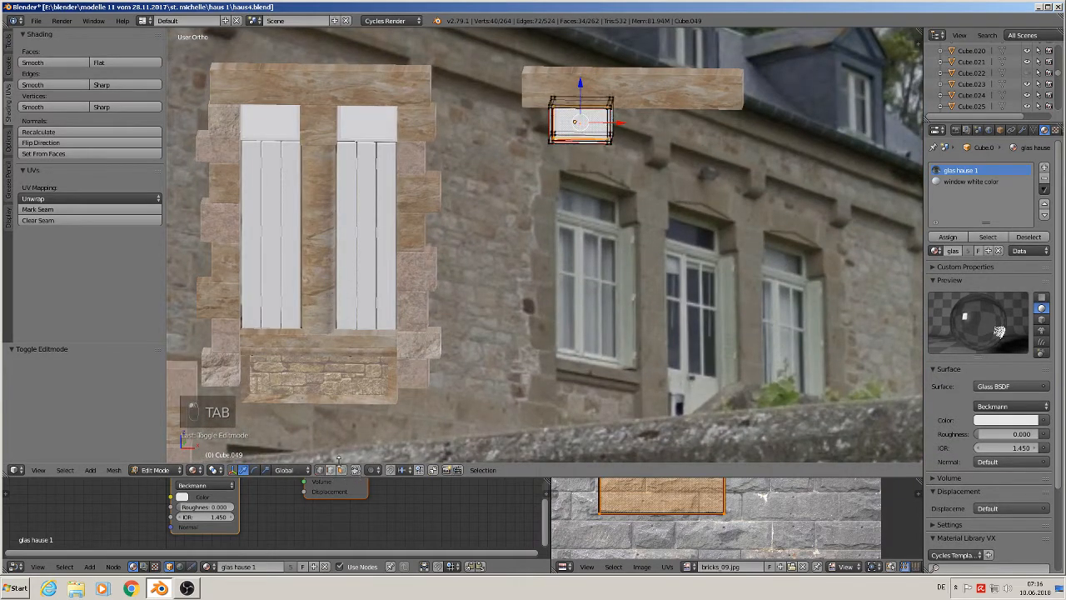
pyautogui.press('a')
pyautogui.press('a')
pyautogui.press('y')
pyautogui.press('b')
pyautogui.moveTo(643, 170); pyautogui.dragTo(601, 69)
pyautogui.moveTo(649, 121); pyautogui.dragTo(754, 133)
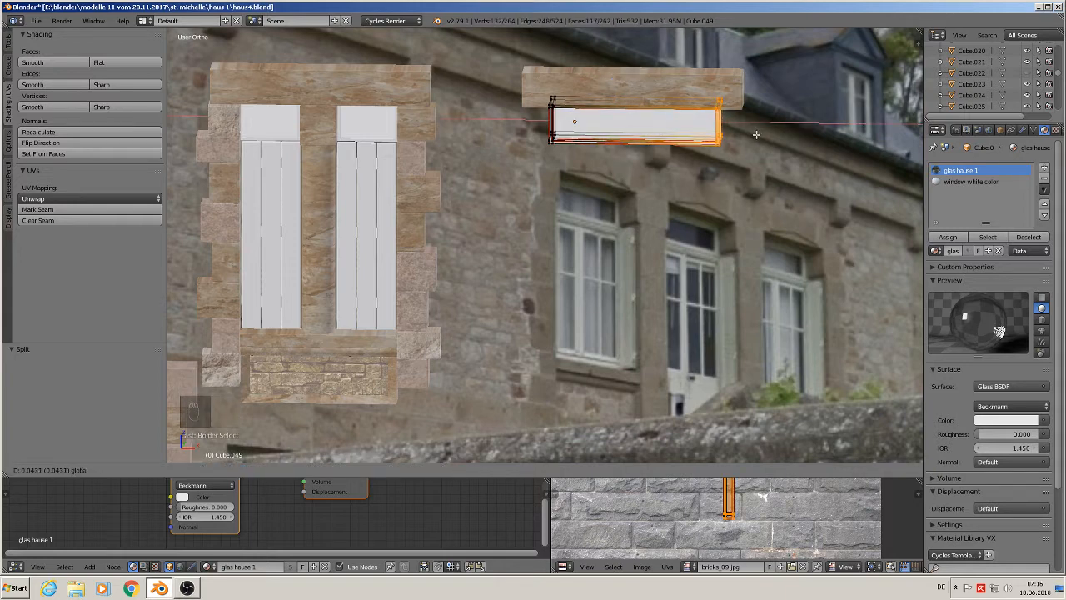
pyautogui.click(757, 134)
pyautogui.press('Tab')
# - Duplicate the dormer window and place the copy beneath the new lintel
pyautogui.scroll(-3, 617, 218)
pyautogui.scroll(1, 626, 224)
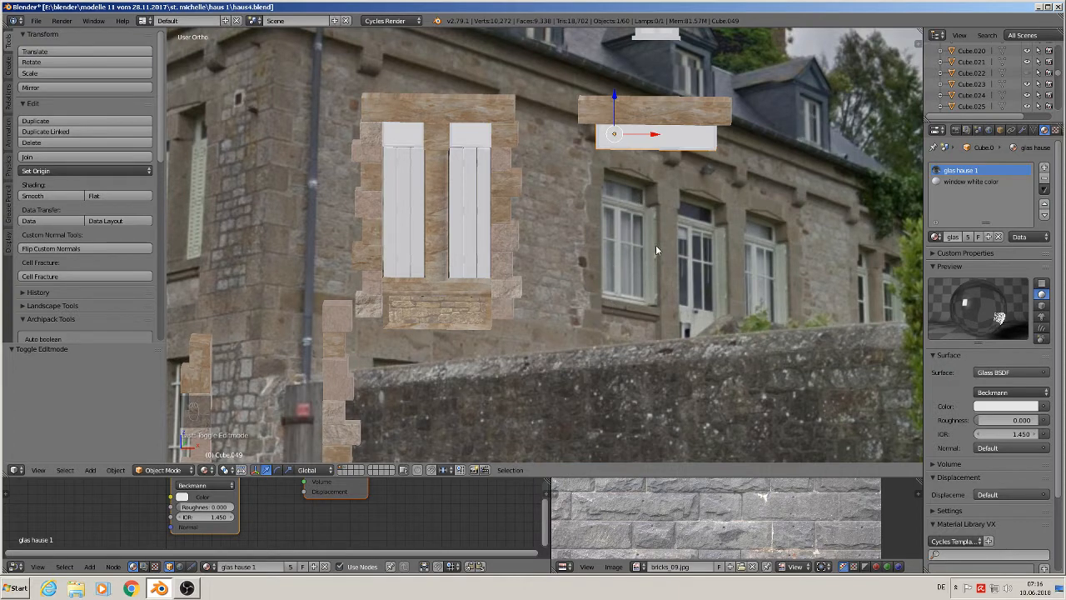
pyautogui.scroll(-5, 655, 245)
pyautogui.scroll(2, 575, 263)
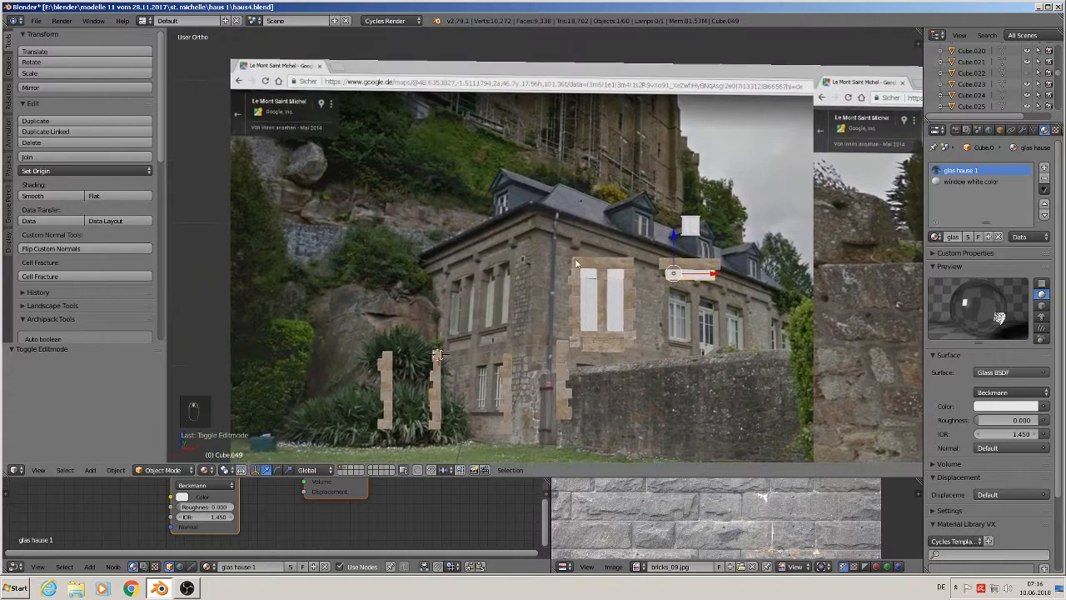
pyautogui.scroll(-1, 575, 263)
pyautogui.scroll(5, 601, 204)
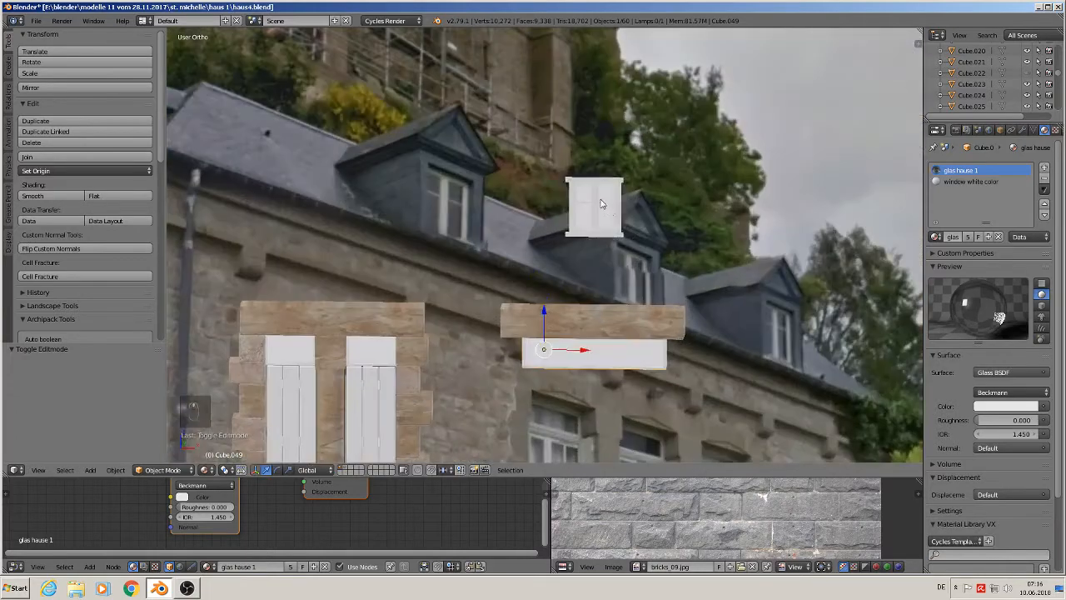
pyautogui.rightClick(601, 203)
pyautogui.hotkey('shift', 'd')
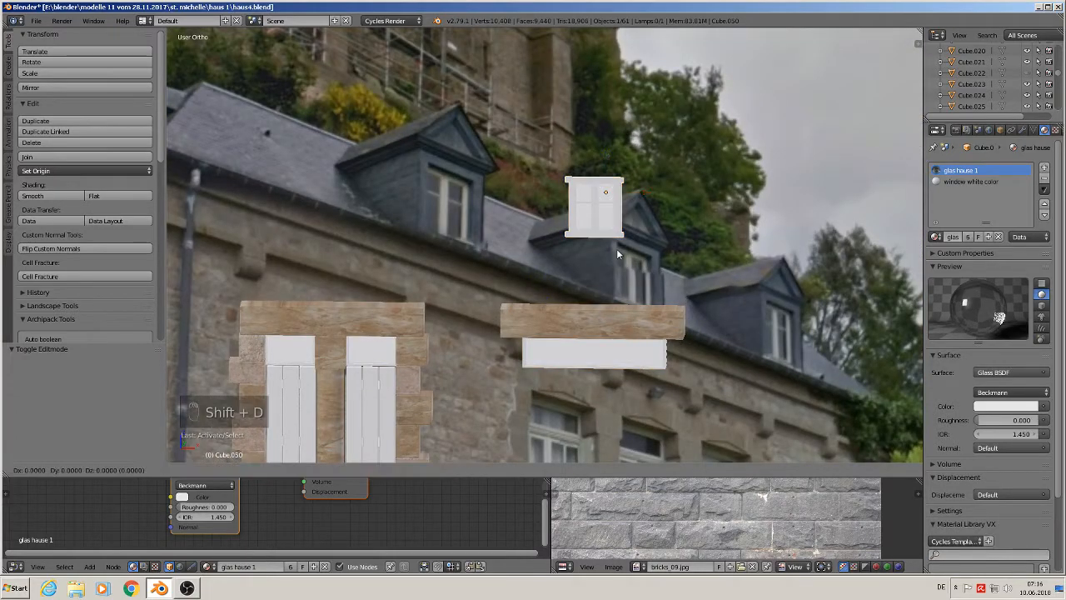
pyautogui.click(610, 341)
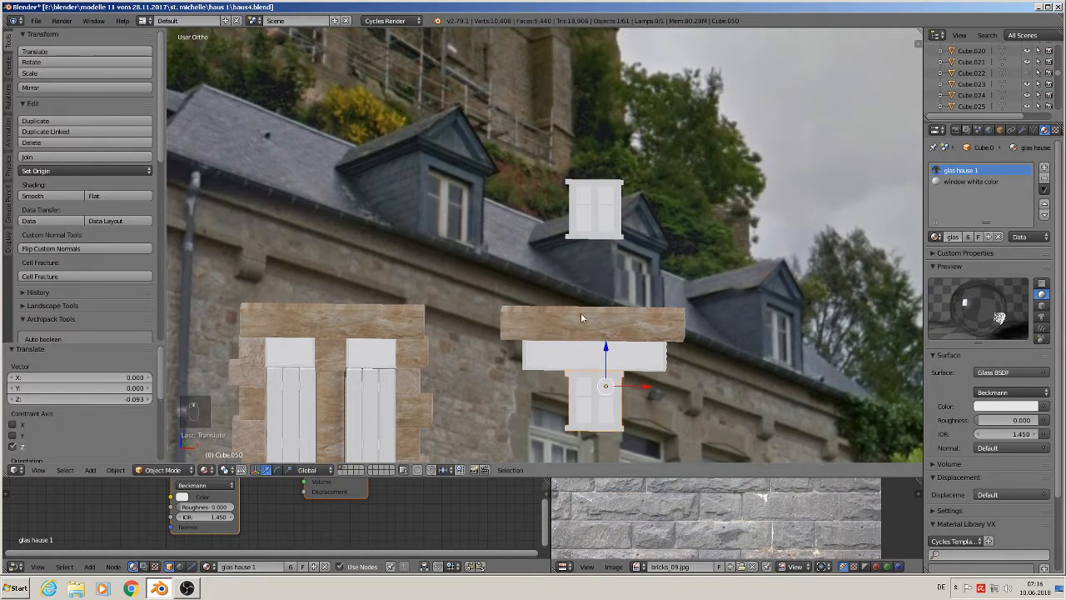
# - Shift and scale down the copied window under the new lintel
pyautogui.keyDown('shift'); pyautogui.moveTo(581, 313); pyautogui.dragTo(325, 171, button='middle'); pyautogui.keyUp('shift')
pyautogui.keyDown('shift'); pyautogui.moveTo(412, 266); pyautogui.dragTo(442, 218, button='middle'); pyautogui.keyUp('shift')
pyautogui.scroll(1, 445, 204)
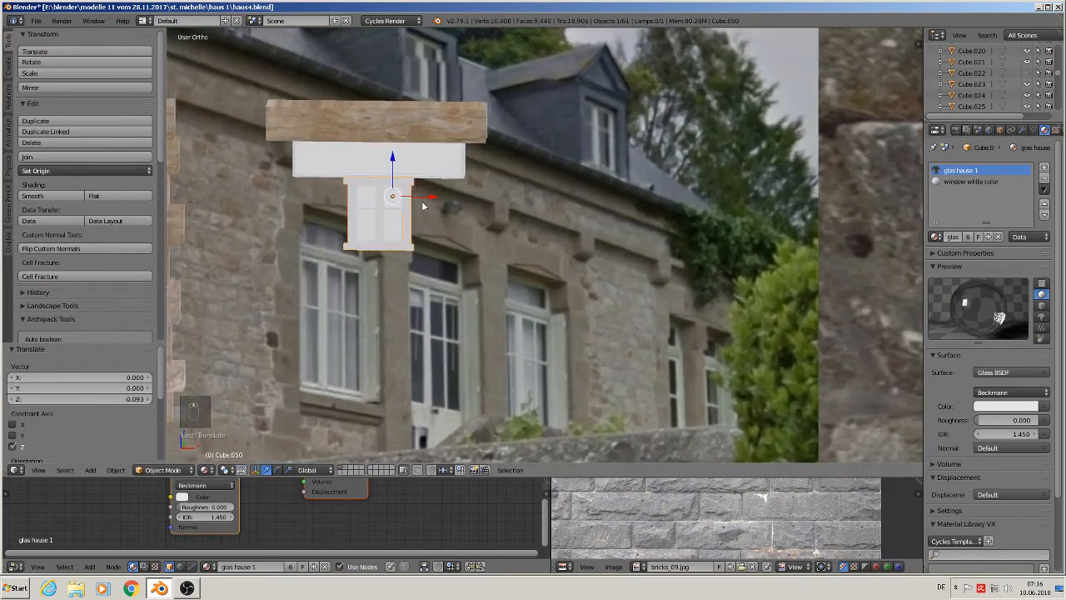
pyautogui.moveTo(431, 197); pyautogui.dragTo(479, 202)
pyautogui.press('s')
pyautogui.click(509, 223)
pyautogui.moveTo(434, 159); pyautogui.dragTo(457, 172)
pyautogui.scroll(2, 444, 234)
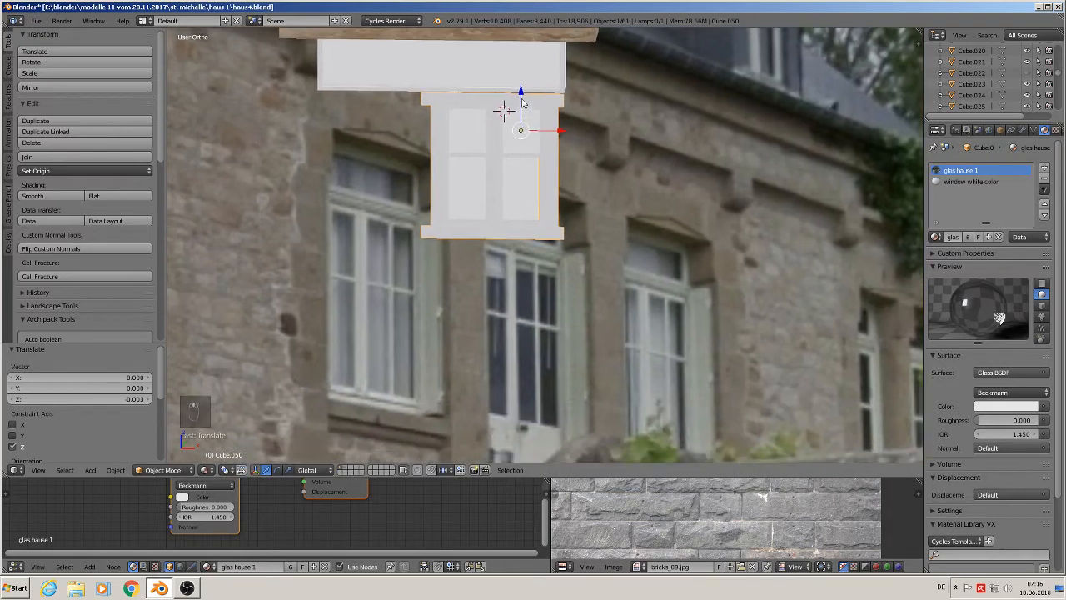
# - Move the copied window down along Z onto the lower window and scale it to about 0.927
pyautogui.moveTo(522, 102); pyautogui.dragTo(510, 234)
pyautogui.scroll(1, 553, 313)
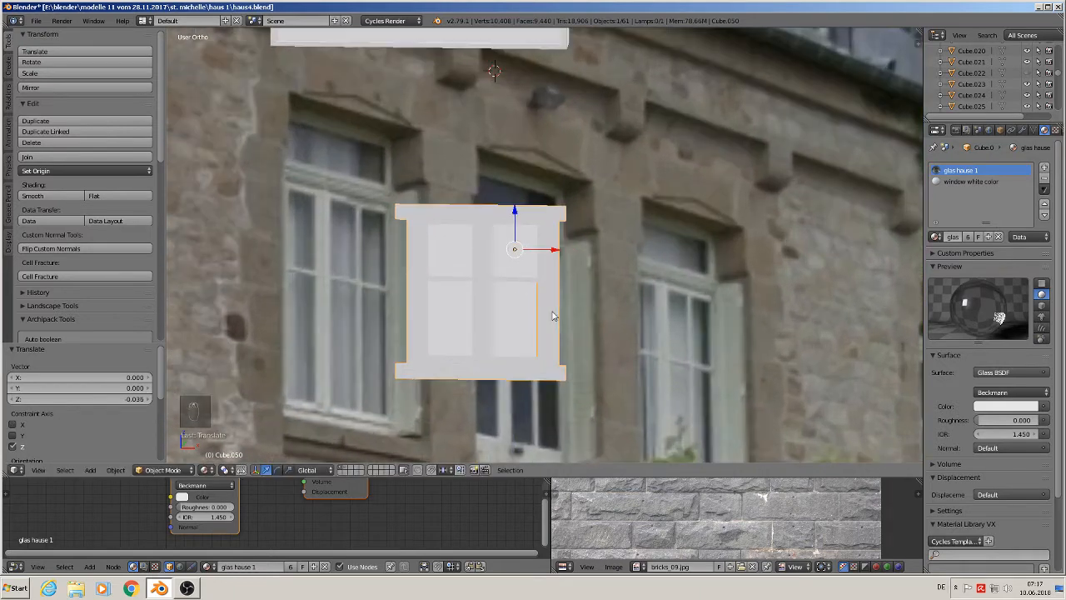
pyautogui.press('s')
pyautogui.click(595, 362)
pyautogui.moveTo(528, 301); pyautogui.dragTo(505, 281, button='middle')
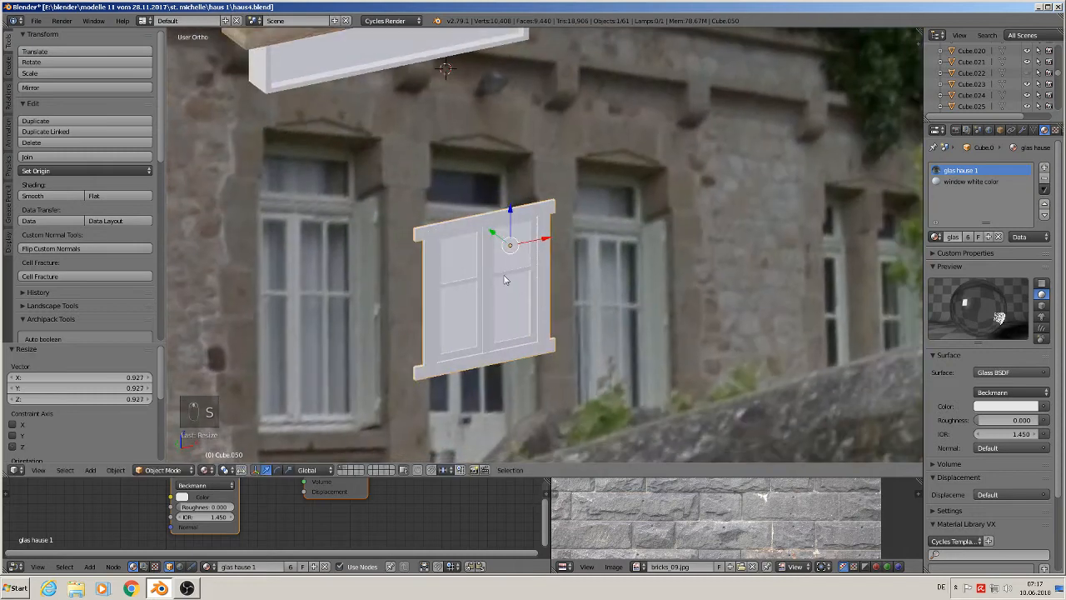
# - In Edit Mode, flatten the copied window's left-edge vertices along X and shift them right onto the window opening's edge
pyautogui.press('Tab')
pyautogui.scroll(4, 452, 257)
pyautogui.moveTo(451, 256); pyautogui.dragTo(375, 120, button='middle')
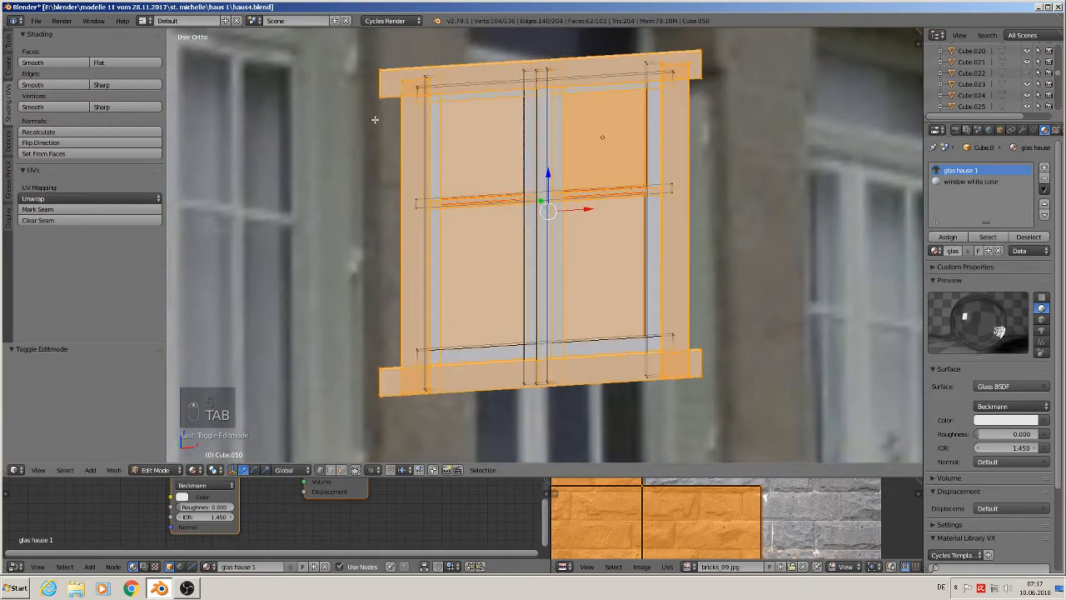
pyautogui.press('a')
pyautogui.press('a')
pyautogui.press('c')
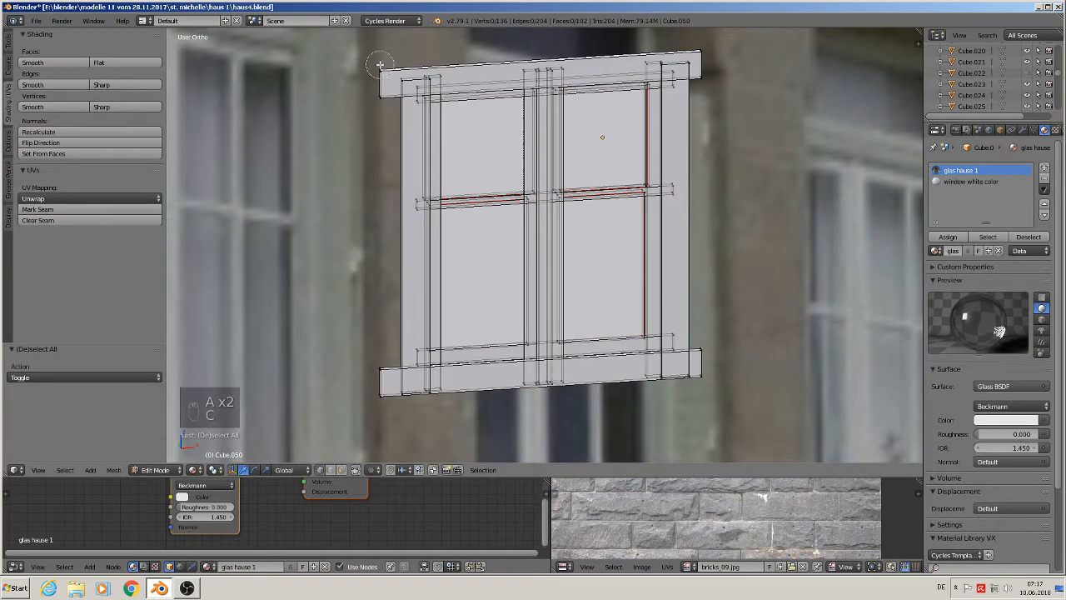
pyautogui.click(386, 75)
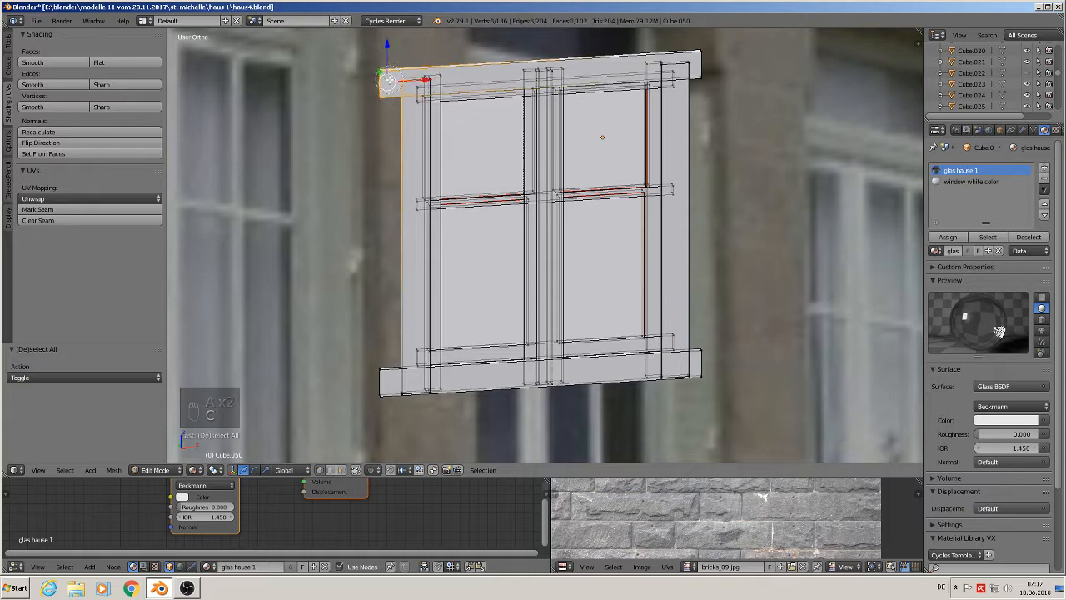
pyautogui.click(386, 375)
pyautogui.rightClick(389, 405)
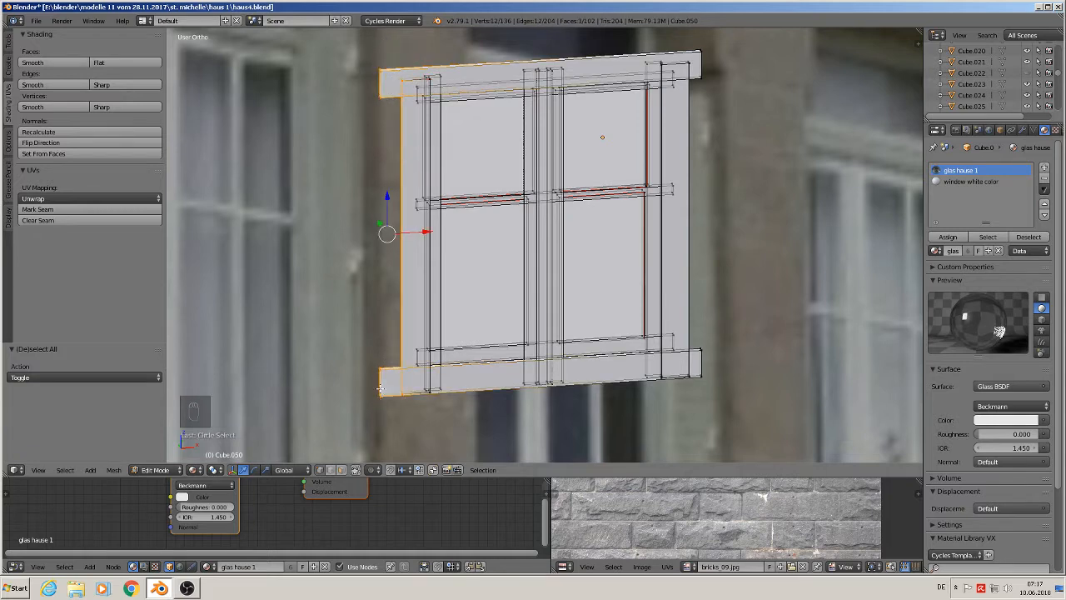
pyautogui.moveTo(490, 377); pyautogui.dragTo(475, 355, button='middle')
pyautogui.press('s')
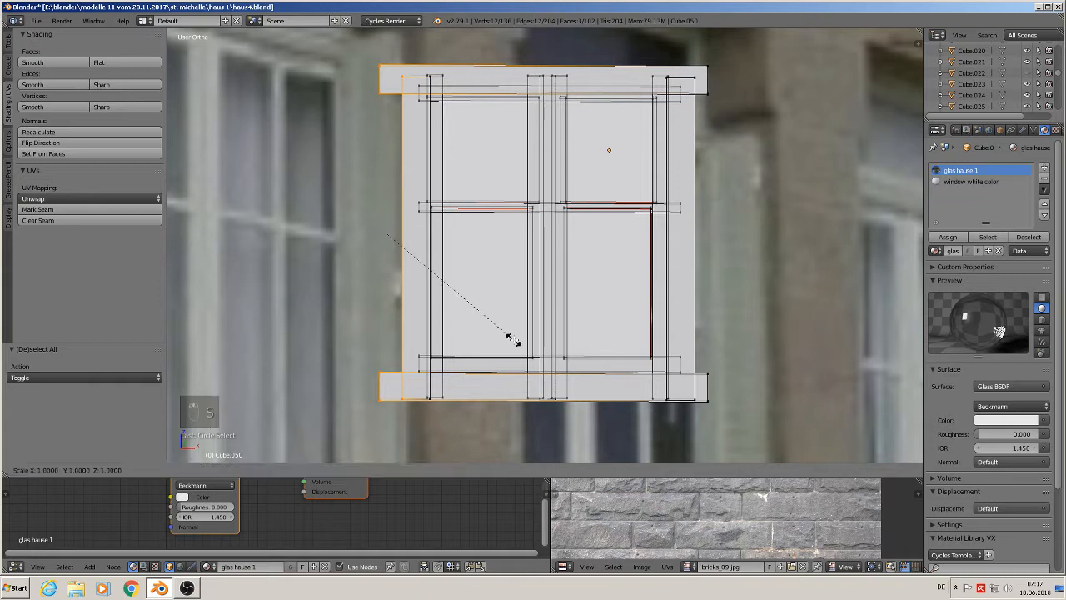
pyautogui.press('x')
pyautogui.press('0')
pyautogui.click(520, 331)
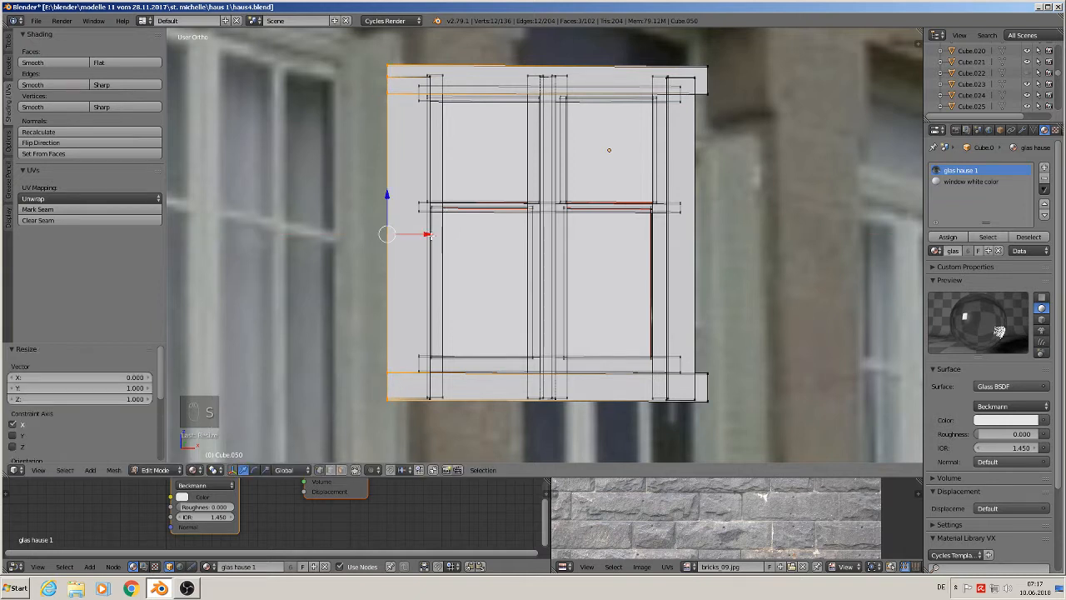
pyautogui.moveTo(426, 235); pyautogui.dragTo(454, 237)
# - Flatten the right-edge vertices along X, shift them left to match the opening, and leave Edit Mode
pyautogui.press('a')
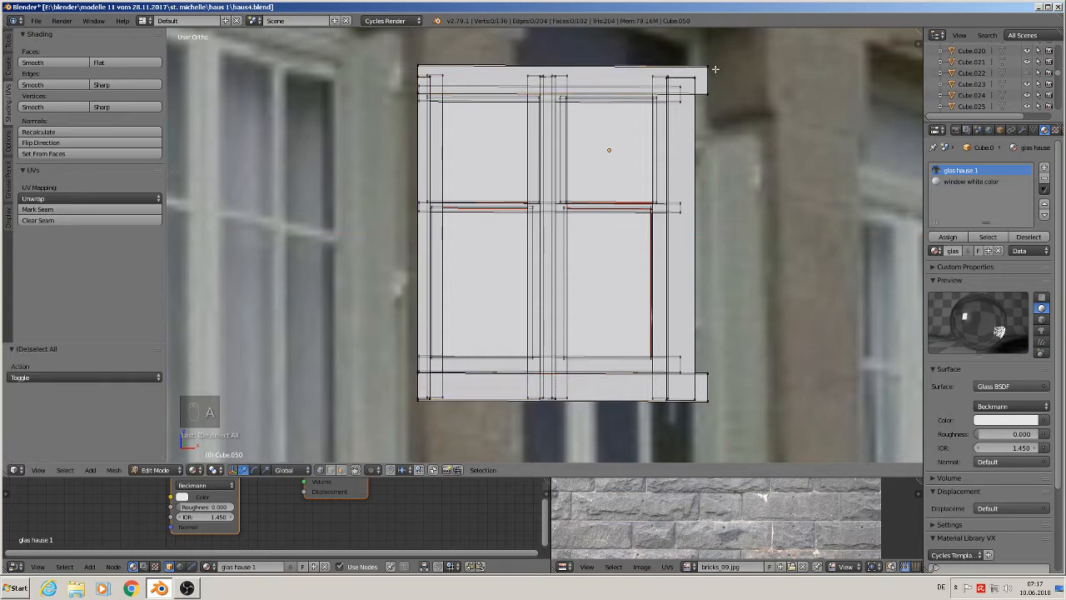
pyautogui.press('c')
pyautogui.click(706, 83)
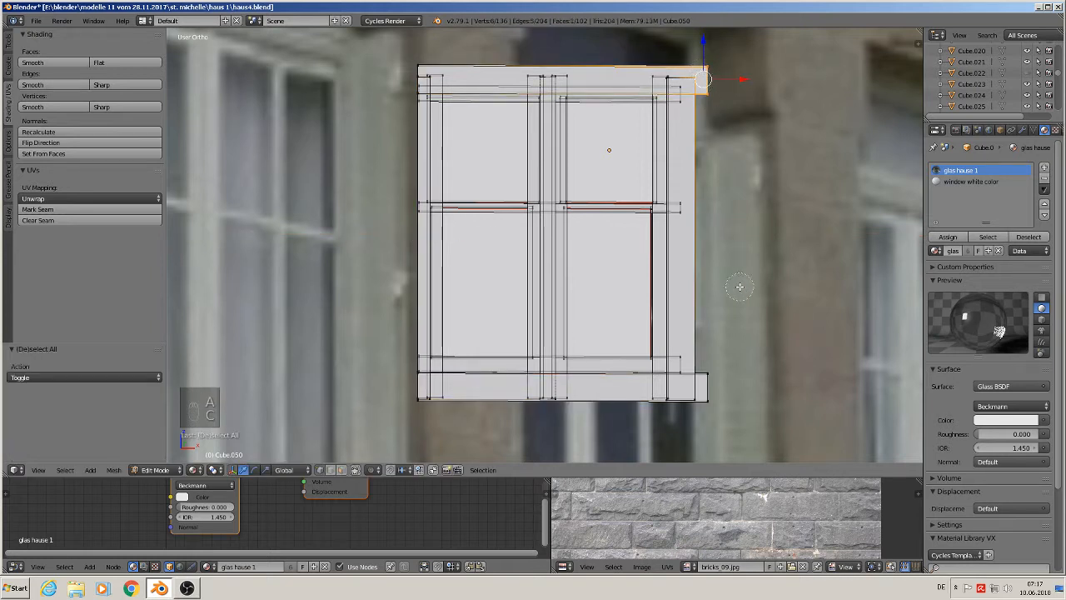
pyautogui.click(702, 396)
pyautogui.rightClick(701, 397)
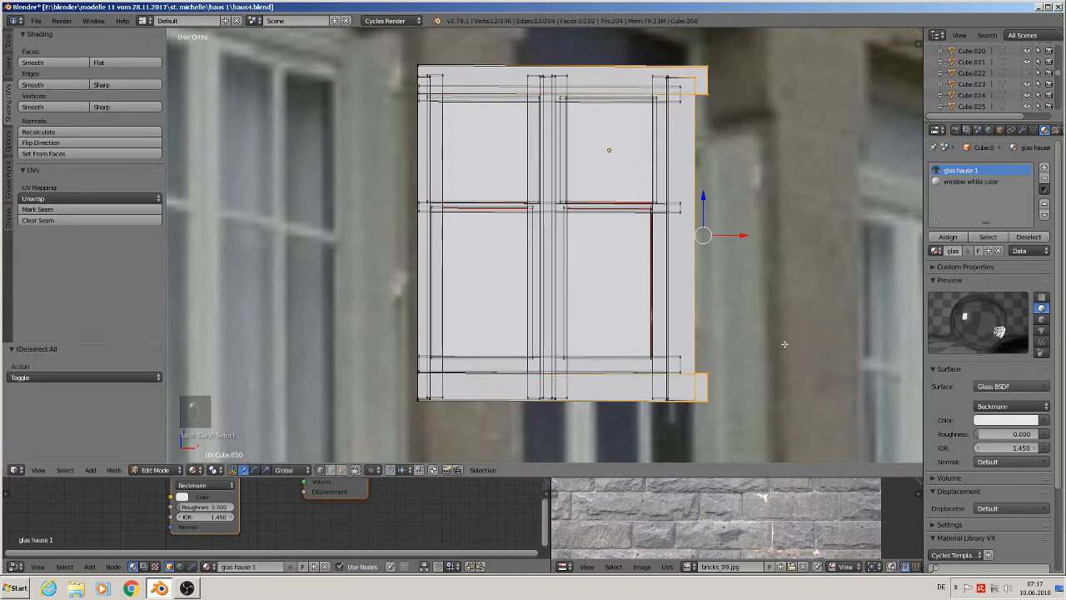
pyautogui.press('s')
pyautogui.press('x')
pyautogui.press('0')
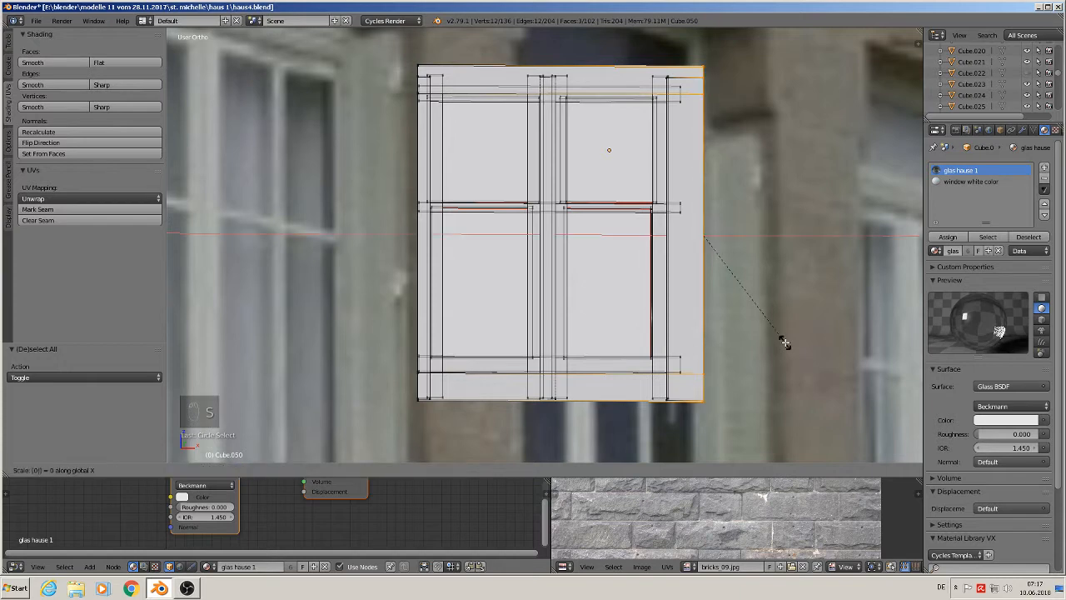
pyautogui.press('Return')
pyautogui.moveTo(738, 238); pyautogui.dragTo(718, 236)
pyautogui.press('Tab')
# - Select the window's top-edge vertices, flatten them along Z and lower them slightly to the opening's top
pyautogui.scroll(-3, 713, 254)
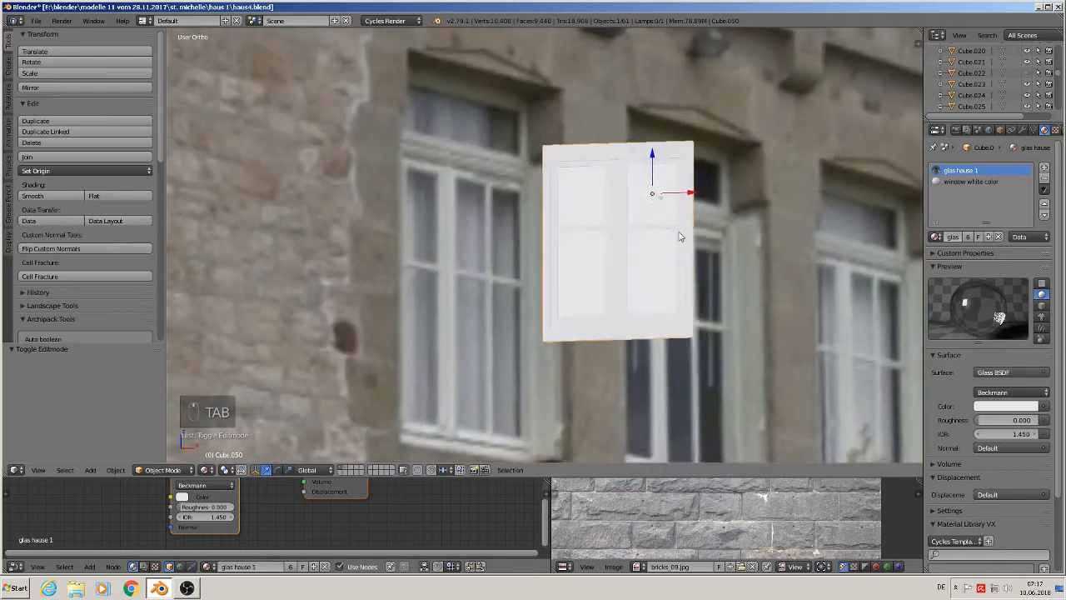
pyautogui.moveTo(679, 233)
pyautogui.mouseDown(button='middle')
pyautogui.moveTo(694, 234)
pyautogui.moveTo(695, 247)
pyautogui.mouseUp(button='middle')
pyautogui.scroll(2, 604, 145)
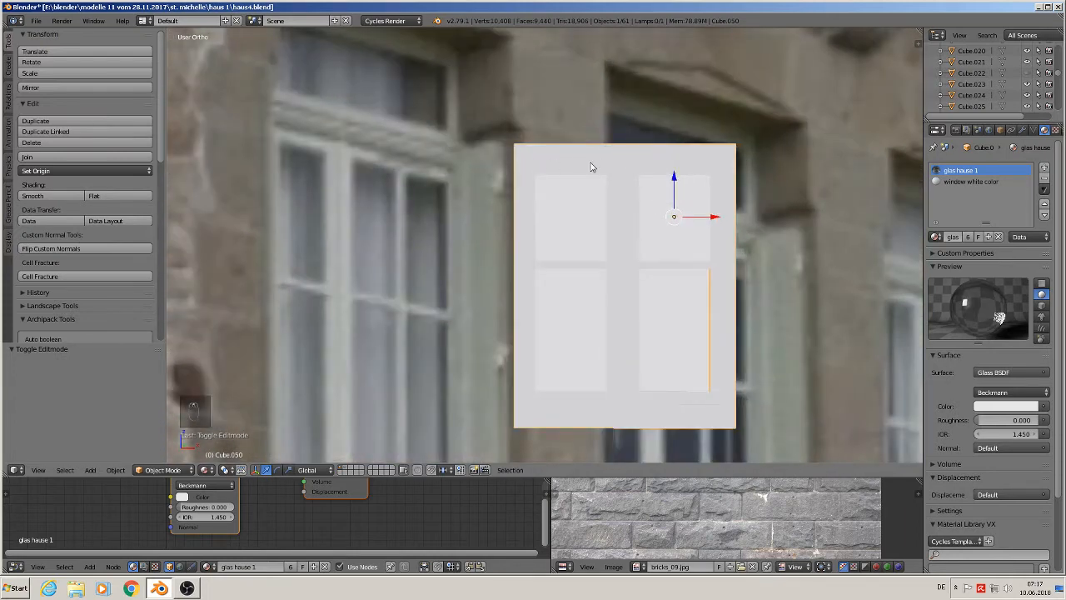
pyautogui.press('Tab')
pyautogui.scroll(1, 526, 149)
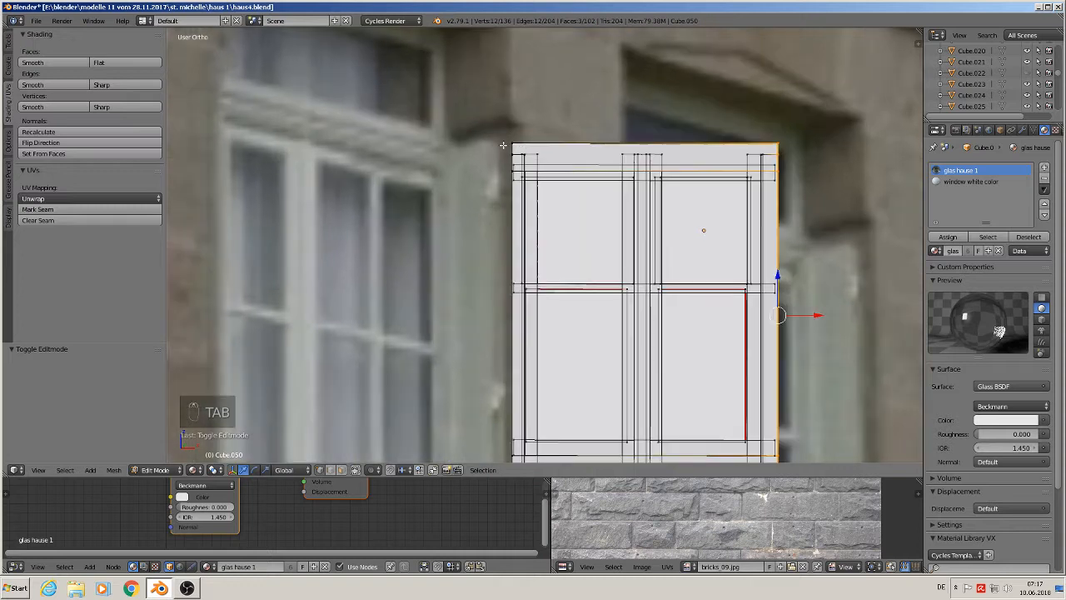
pyautogui.press('c')
pyautogui.click(525, 145)
pyautogui.rightClick(560, 146)
pyautogui.press('a')
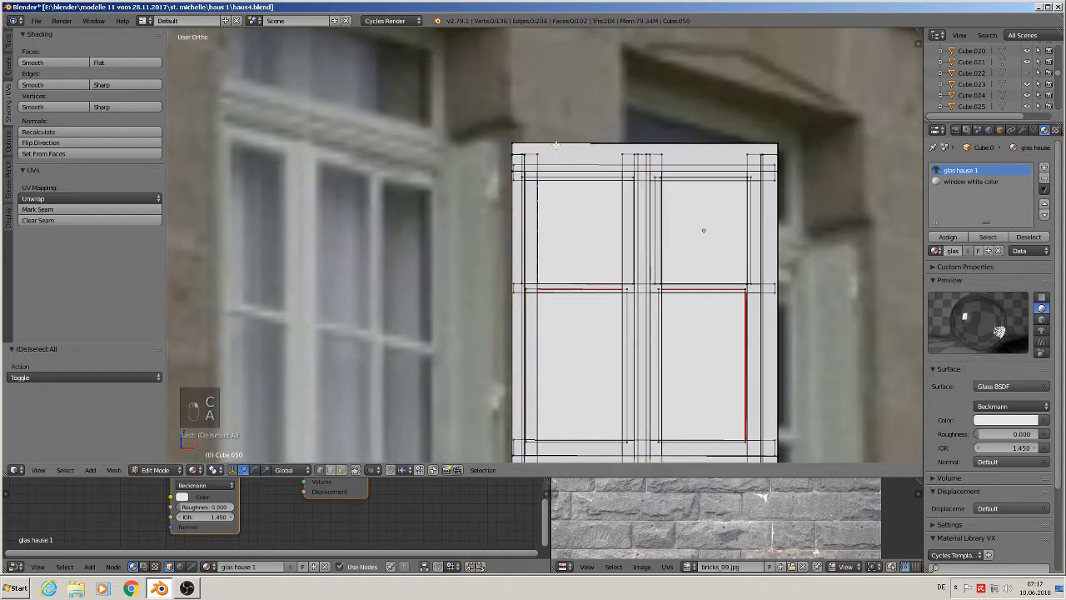
pyautogui.press('c')
pyautogui.moveTo(520, 144); pyautogui.dragTo(756, 138)
pyautogui.rightClick(749, 144)
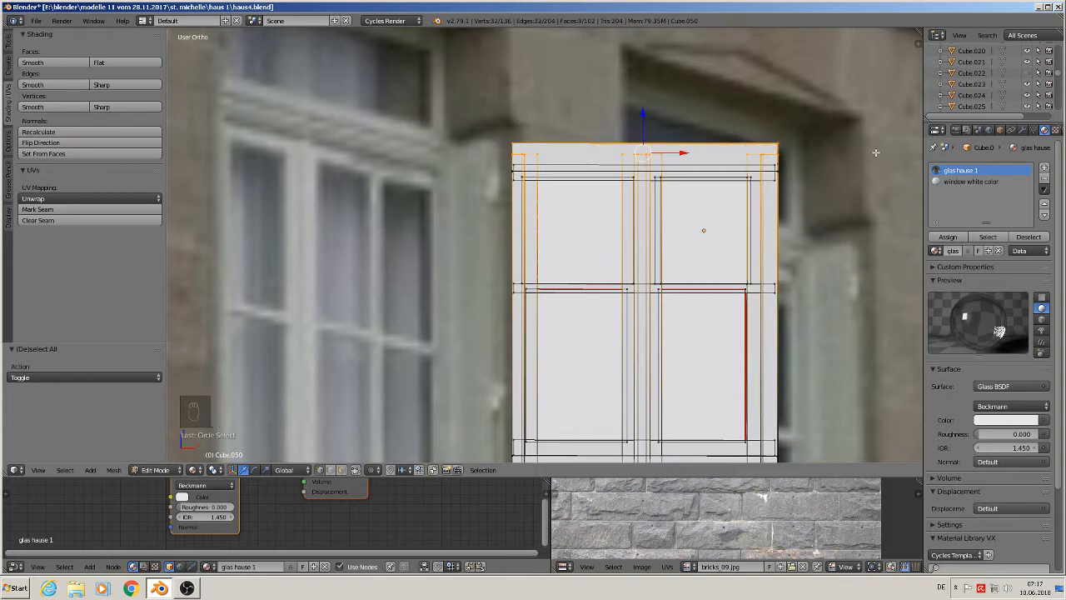
pyautogui.press('s')
pyautogui.press('z')
pyautogui.press('0')
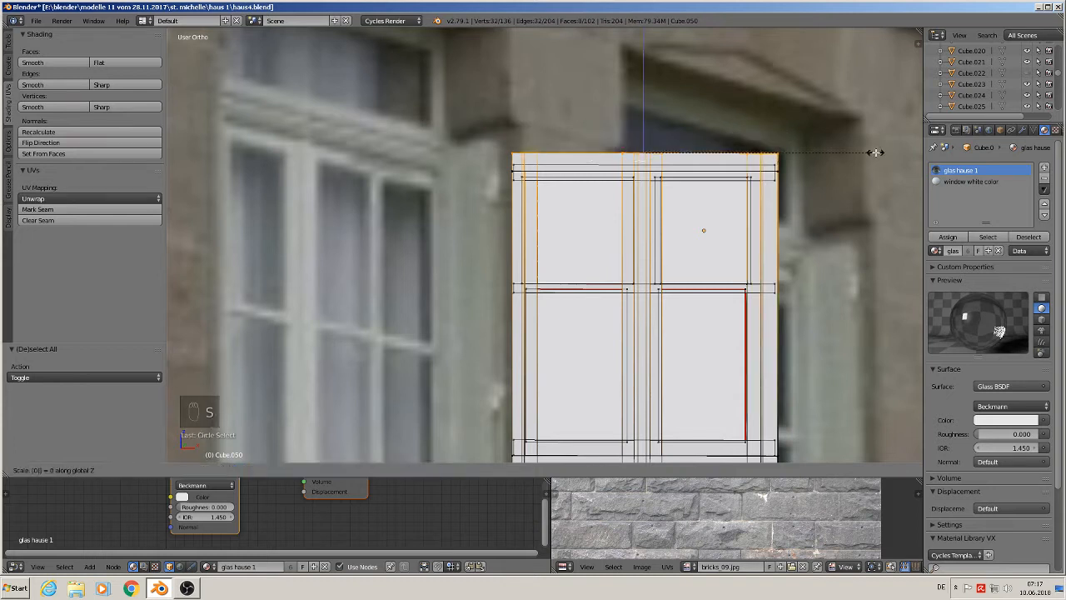
pyautogui.click(875, 153)
pyautogui.click(648, 122)
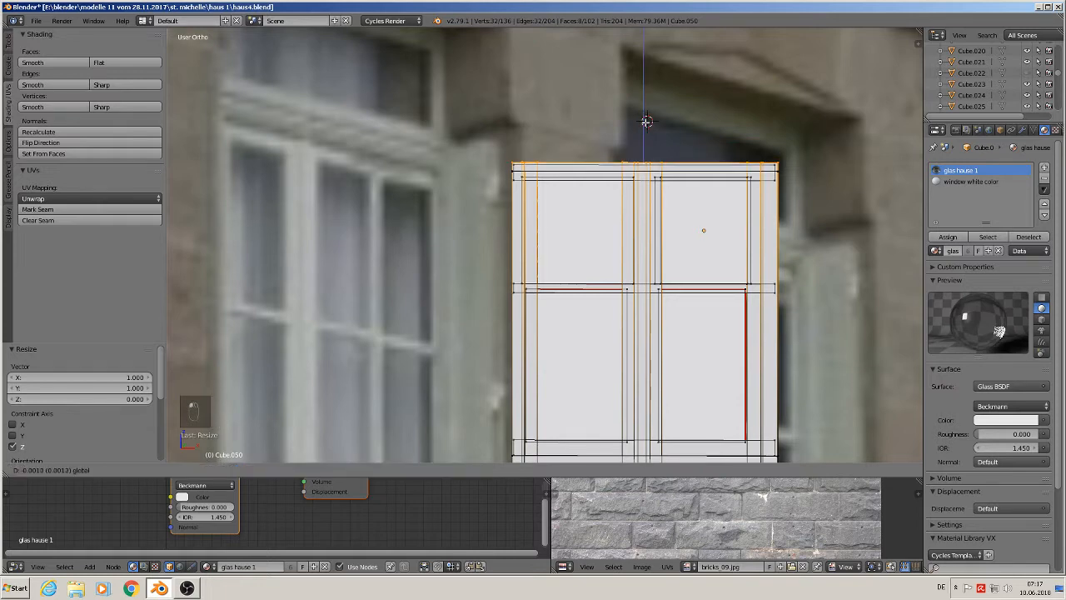
pyautogui.press('Tab')
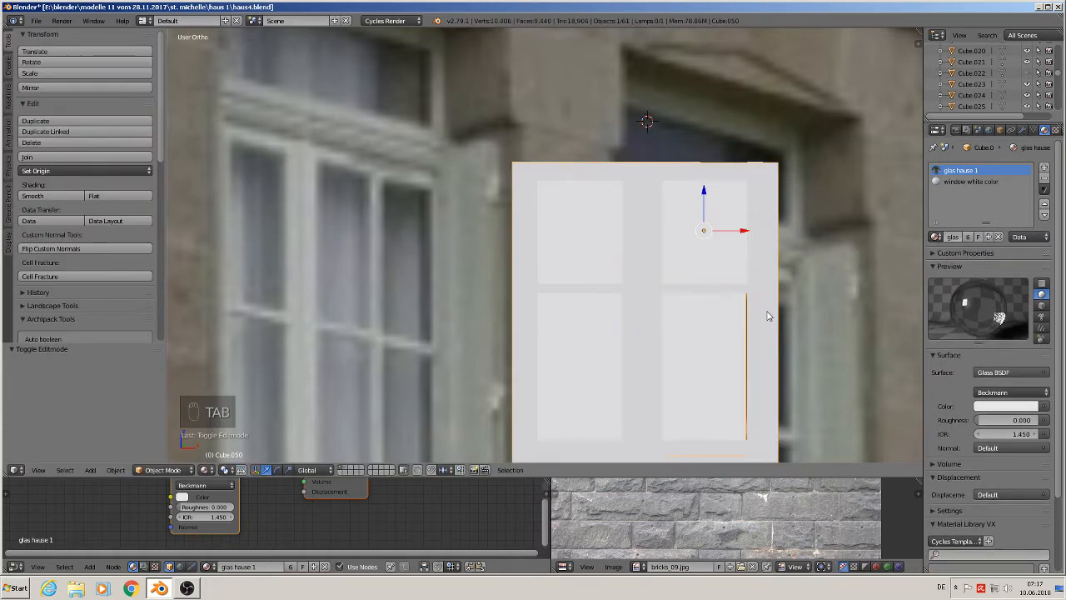
# - Flatten the window's bottom-edge vertices along Z and raise them slightly
pyautogui.keyDown('shift'); pyautogui.moveTo(768, 340); pyautogui.dragTo(735, 176, button='middle'); pyautogui.keyUp('shift')
pyautogui.scroll(-2, 703, 267)
pyautogui.scroll(1, 706, 293)
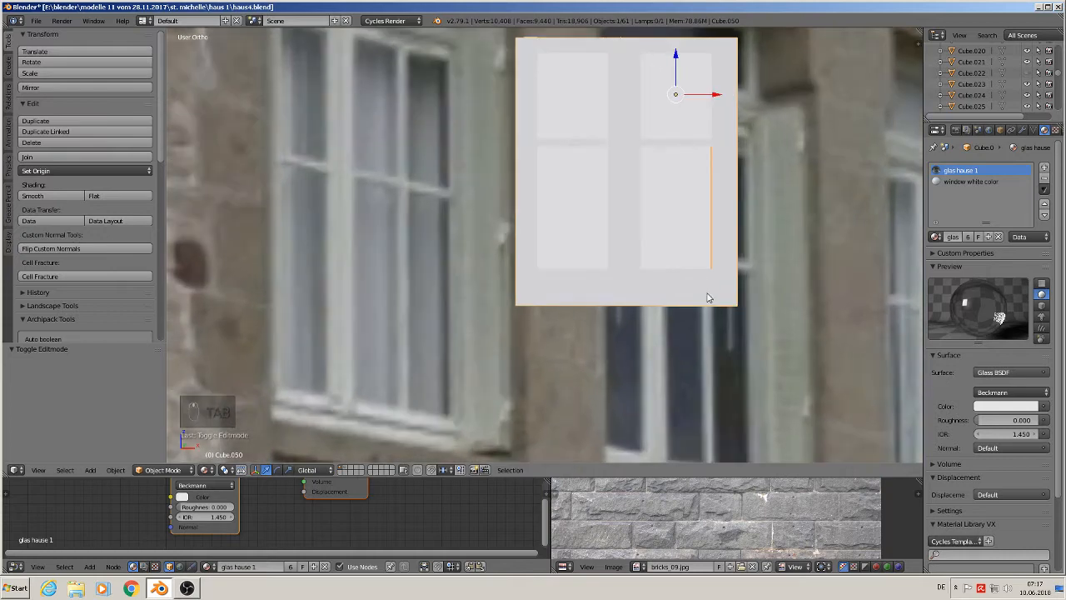
pyautogui.press('Tab')
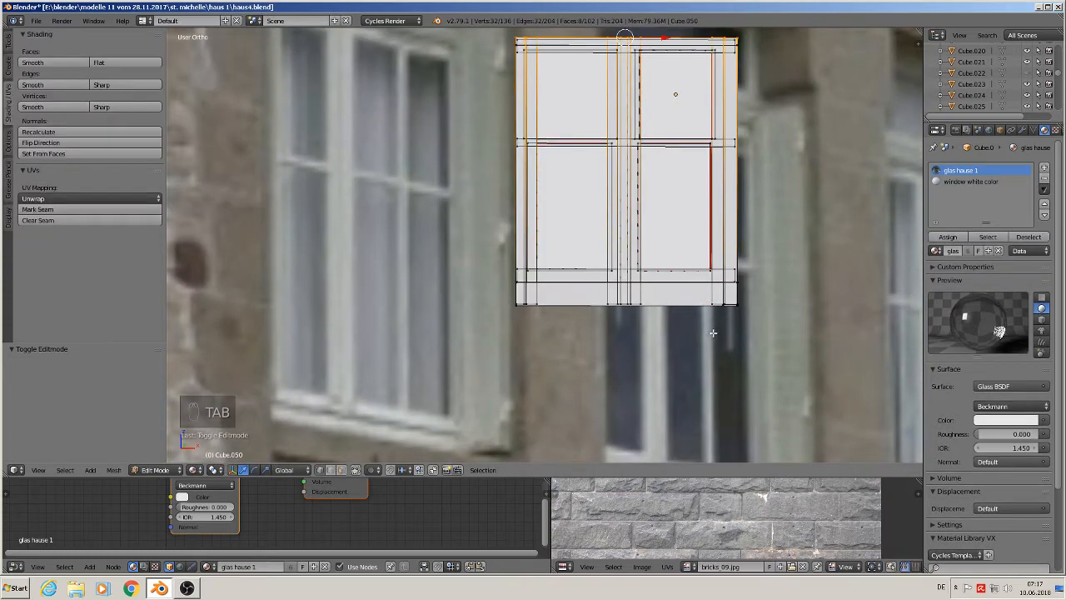
pyautogui.press('a')
pyautogui.press('a')
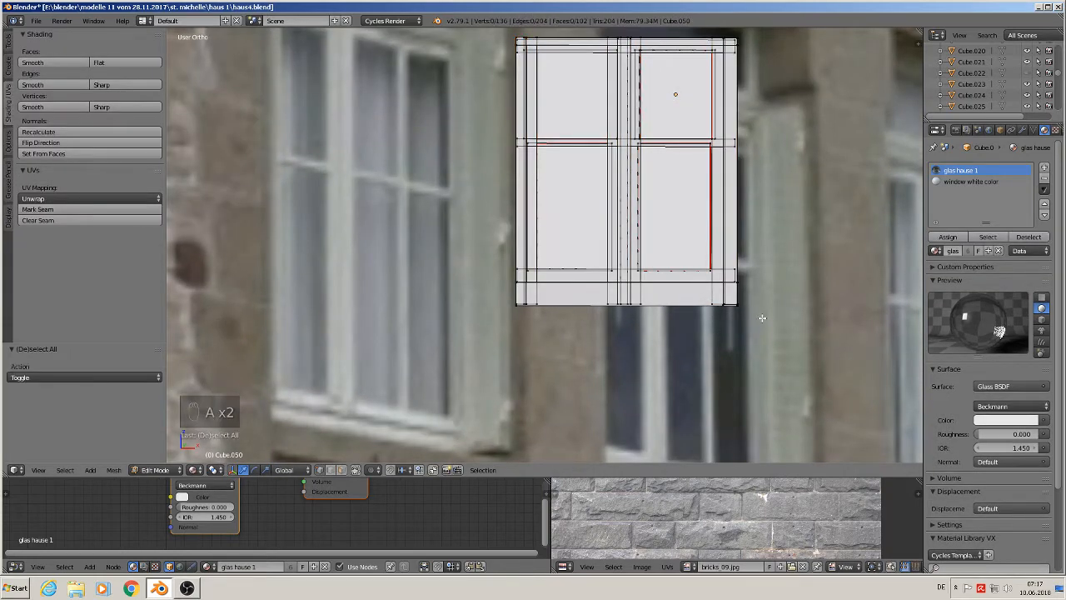
pyautogui.press('c')
pyautogui.moveTo(737, 305); pyautogui.dragTo(489, 308)
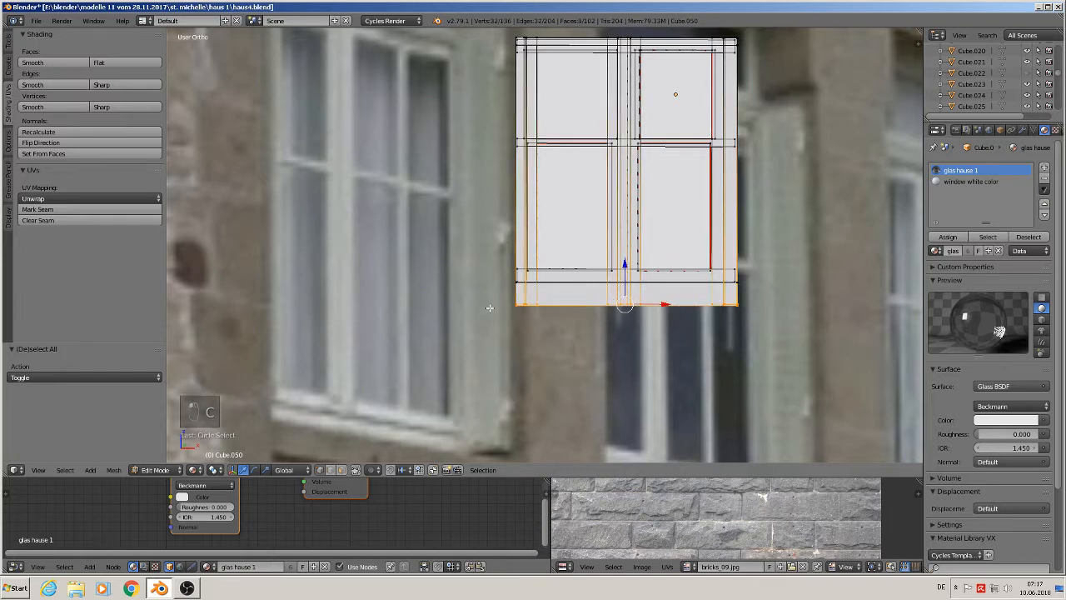
pyautogui.press('s')
pyautogui.press('z')
pyautogui.press('0')
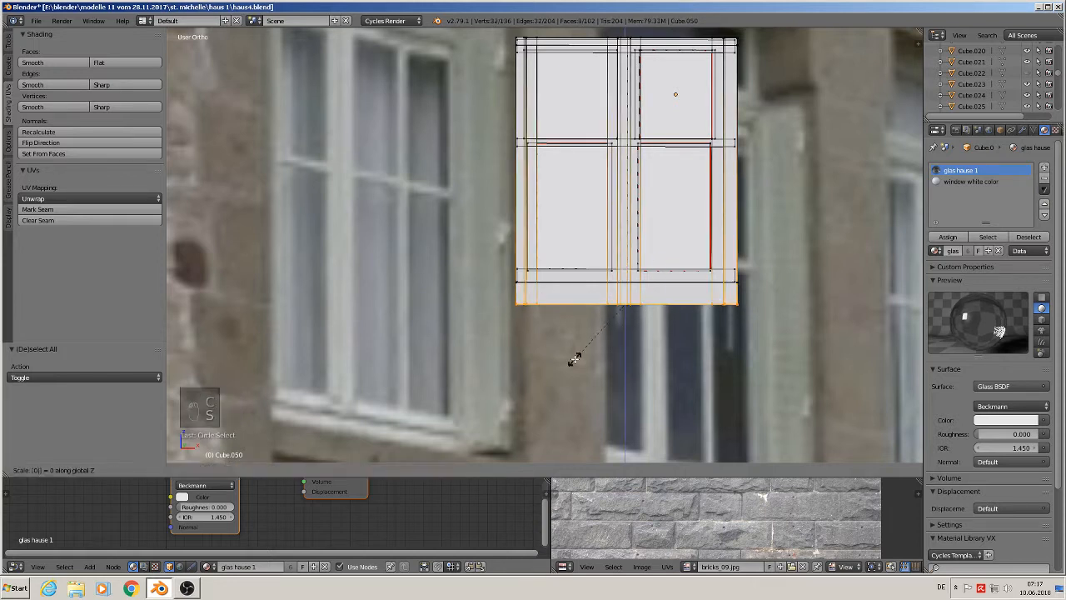
pyautogui.press('Return')
pyautogui.moveTo(625, 265); pyautogui.dragTo(627, 243)
# - In front view, select the lower right pane as linked geometry and scale it up to 1.03
pyautogui.press('Tab')
pyautogui.moveTo(629, 261); pyautogui.dragTo(608, 288, button='middle')
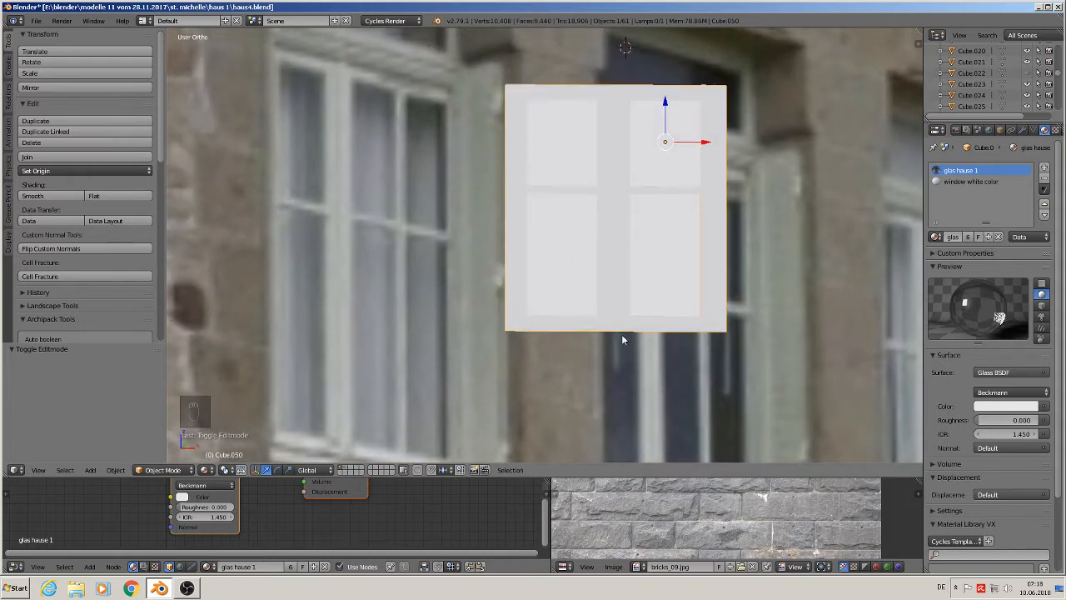
pyautogui.press('KP_1')
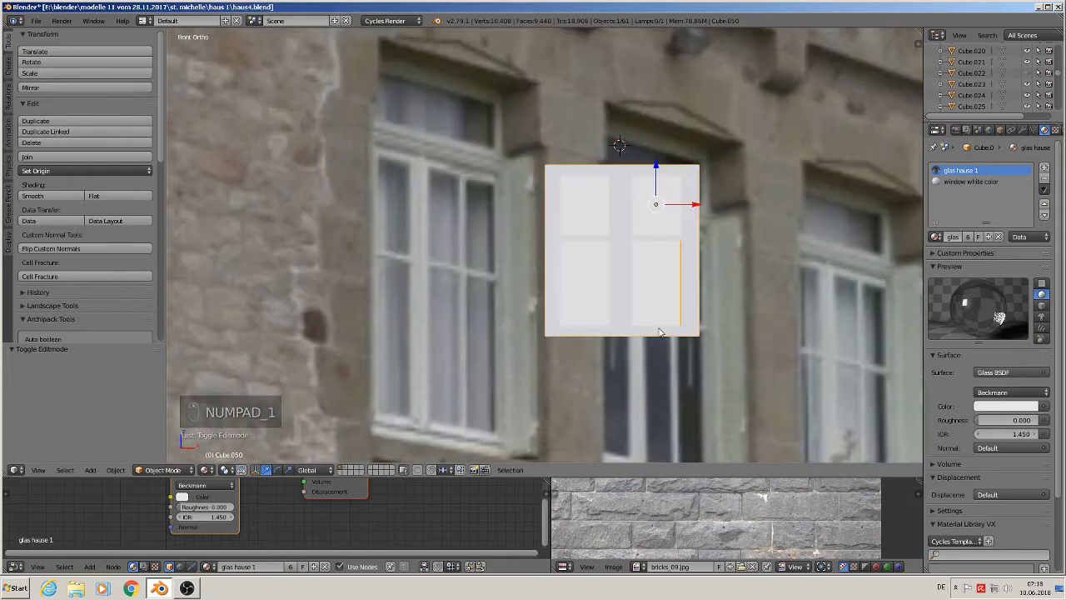
pyautogui.press('Tab')
pyautogui.press('a')
pyautogui.press('a')
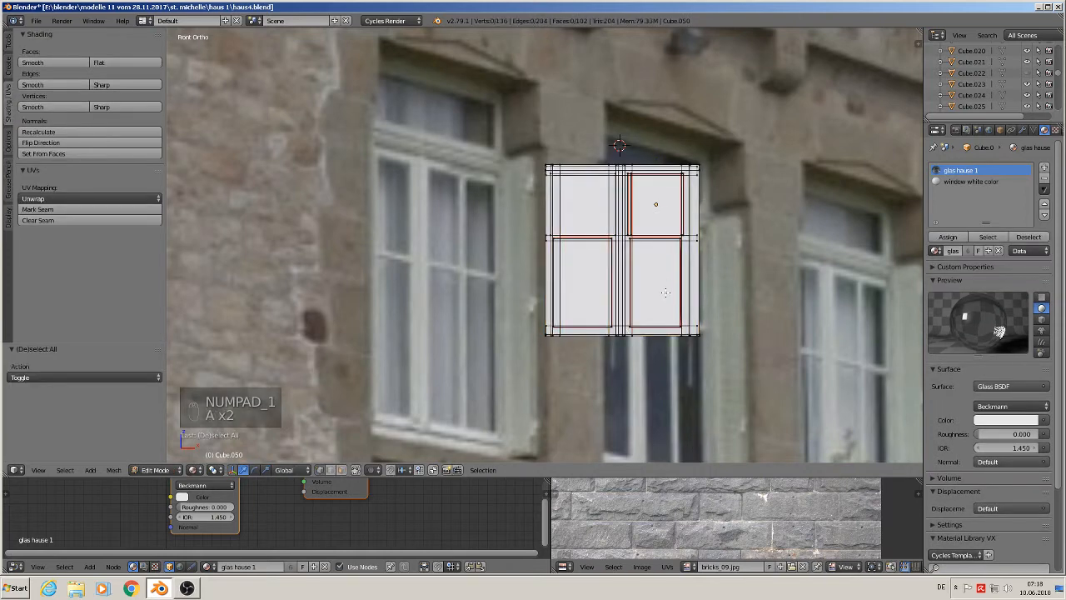
pyautogui.press('l')
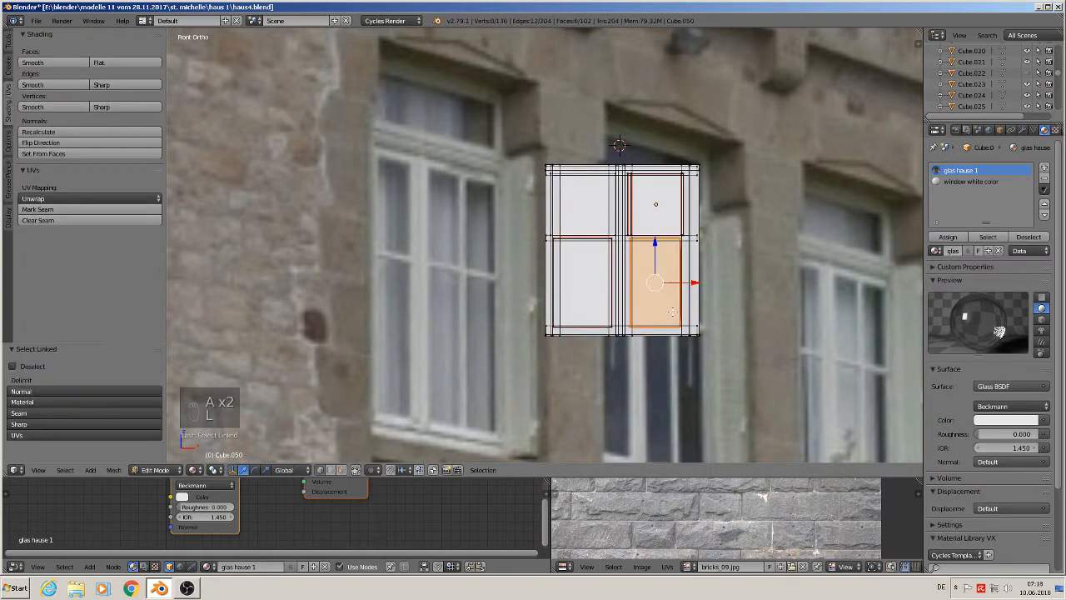
pyautogui.moveTo(696, 286); pyautogui.dragTo(700, 286)
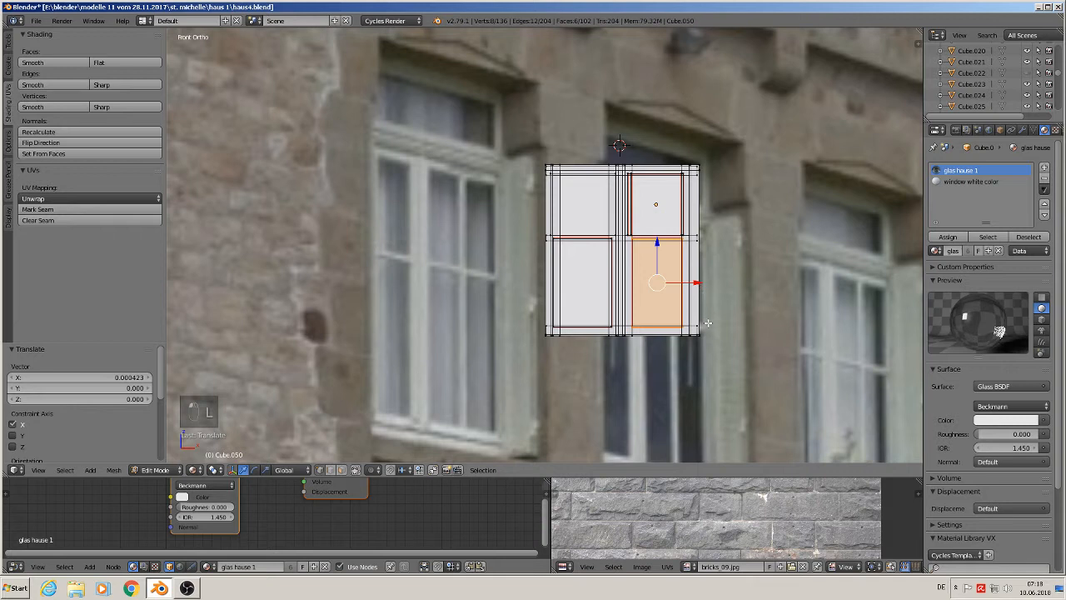
pyautogui.press('s')
pyautogui.click(710, 323)
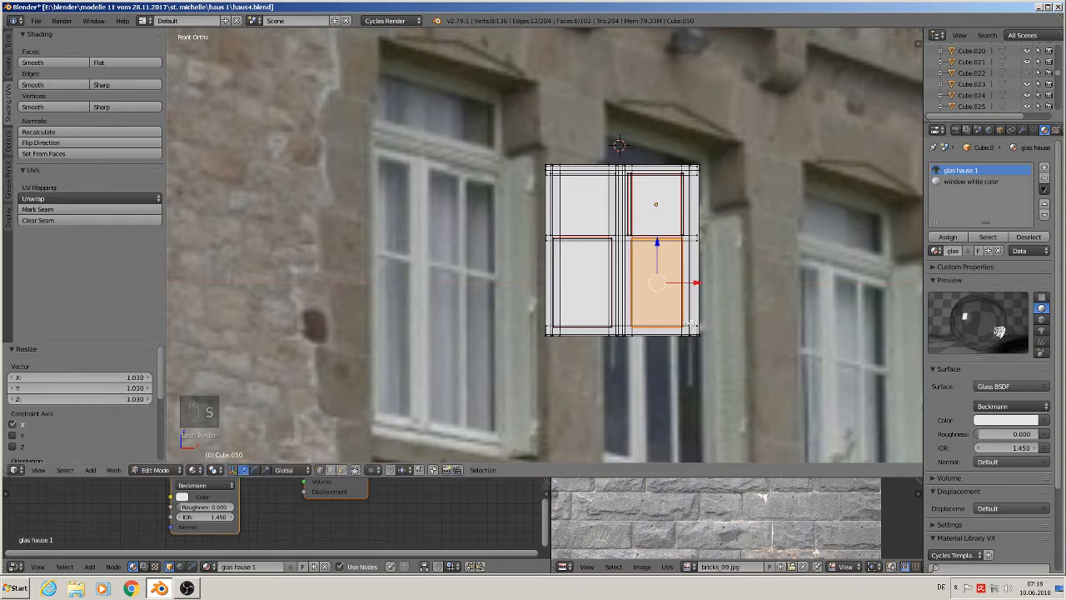
pyautogui.press('a')
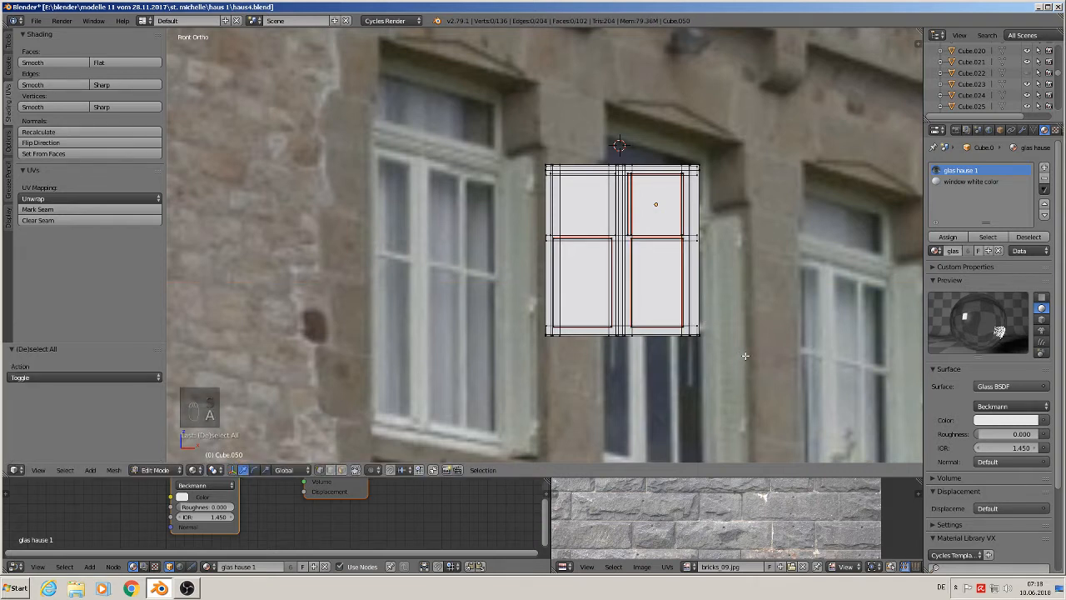
# - Box-select the window's bottom part and move it down along Z about 0.021 to lengthen the window
pyautogui.press('b')
pyautogui.moveTo(745, 357); pyautogui.dragTo(504, 304)
pyautogui.moveTo(621, 297); pyautogui.dragTo(622, 405)
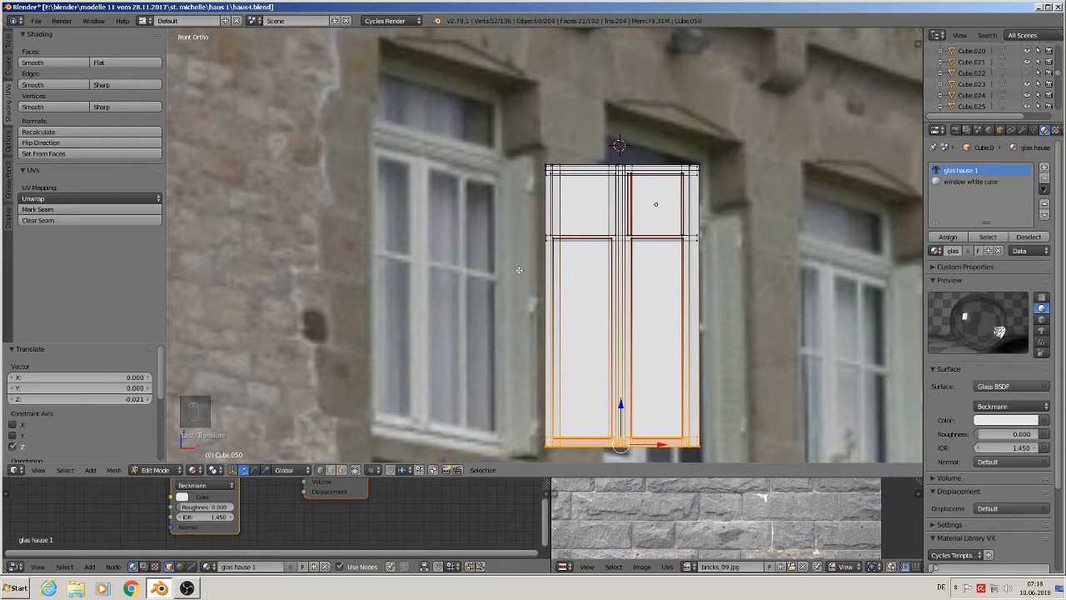
pyautogui.press('a')
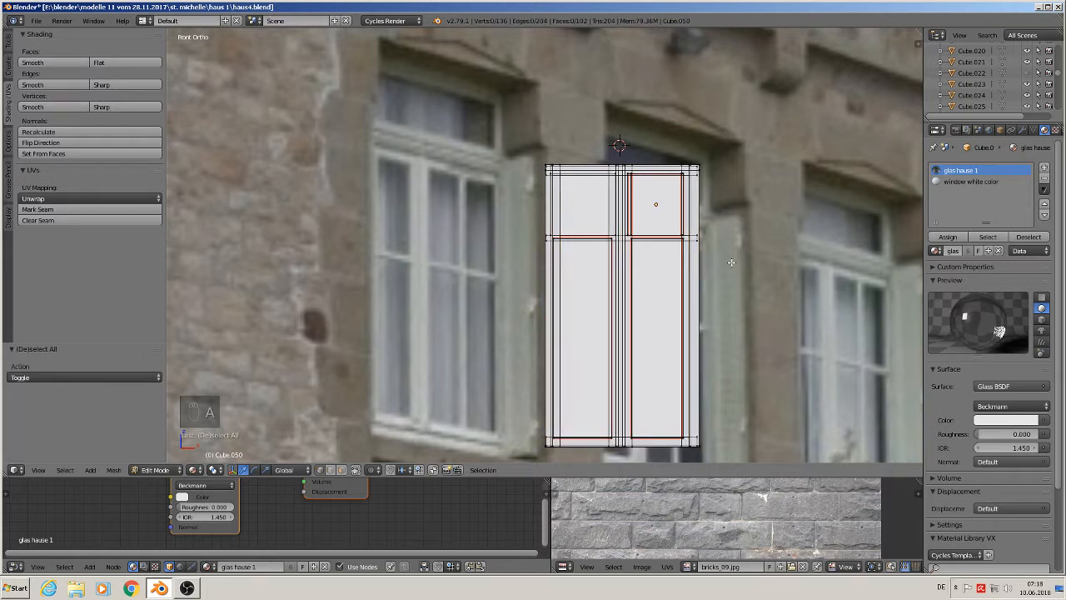
# - Box-select the horizontal transom bar, move it down along Z, and exit Edit Mode
pyautogui.press('b')
pyautogui.moveTo(723, 260); pyautogui.dragTo(496, 223)
pyautogui.press('g')
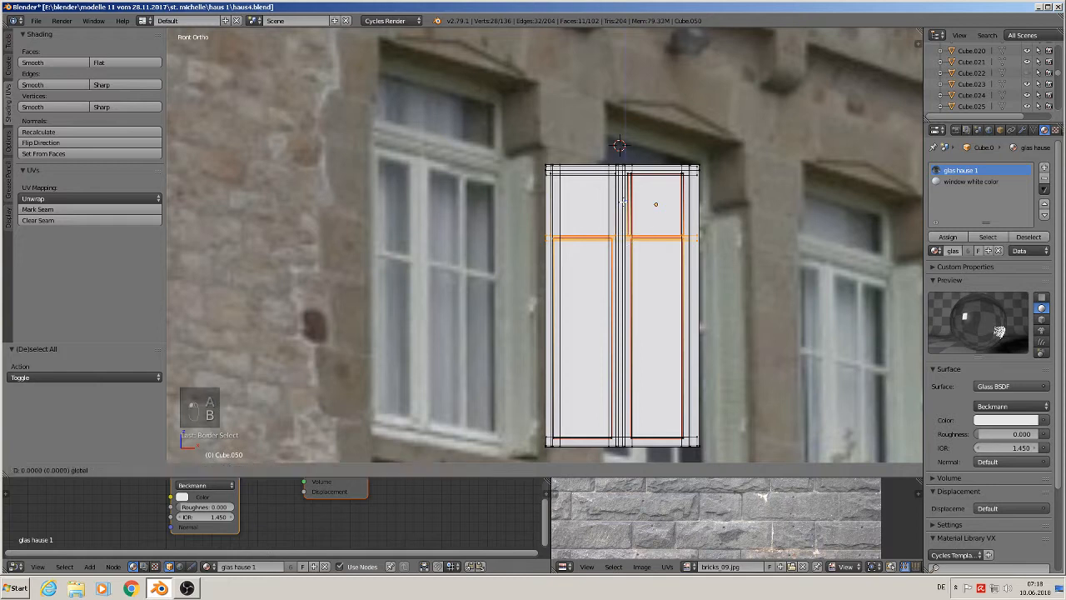
pyautogui.press('z')
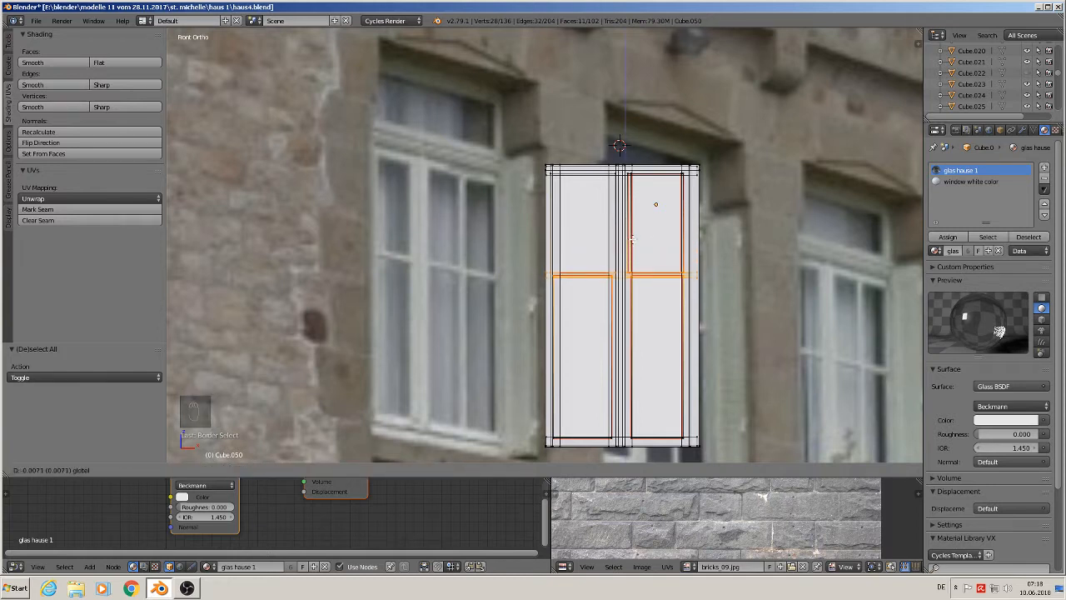
pyautogui.click(633, 239)
pyautogui.press('Tab')
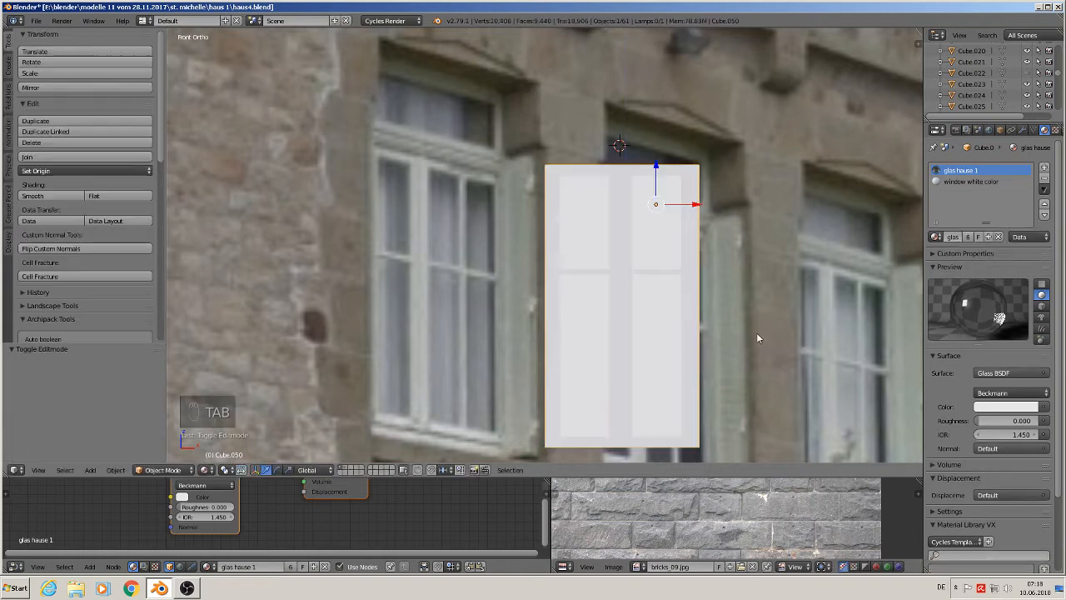
# - Scale the window object to 0.965 and move it up 0.03 along Z
pyautogui.press('s')
pyautogui.click(766, 360)
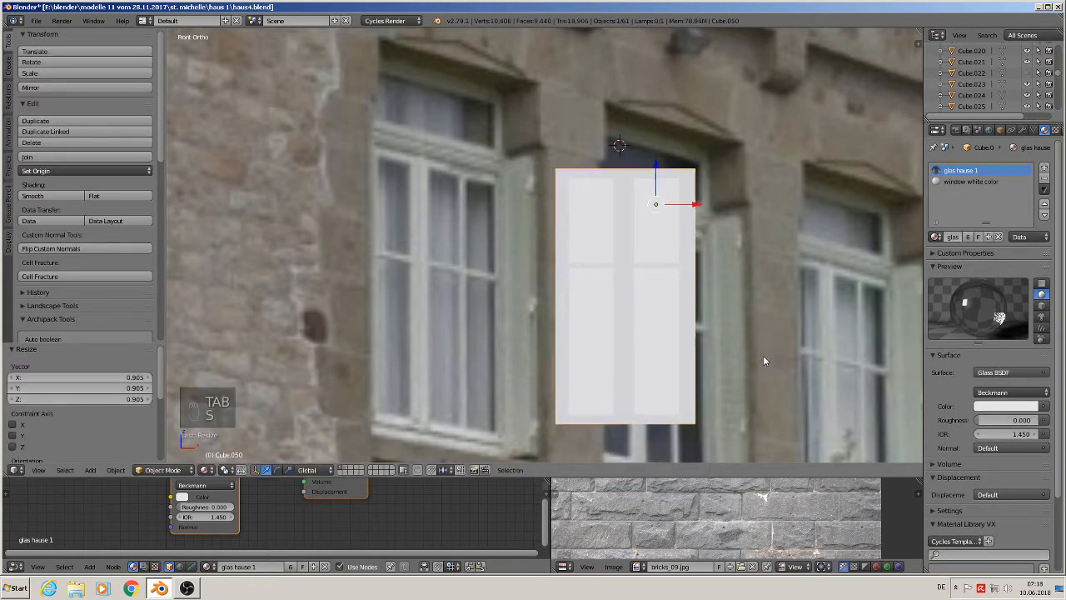
pyautogui.scroll(-3, 749, 357)
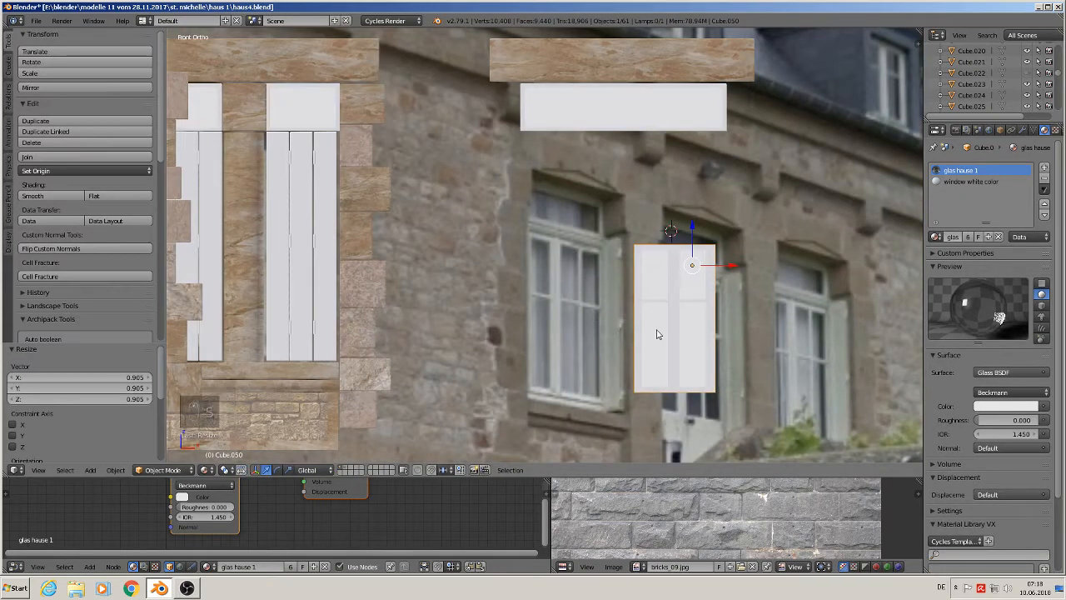
pyautogui.keyDown('shift'); pyautogui.moveTo(654, 310); pyautogui.dragTo(657, 333, button='middle'); pyautogui.keyUp('shift')
pyautogui.moveTo(700, 240); pyautogui.dragTo(708, 163)
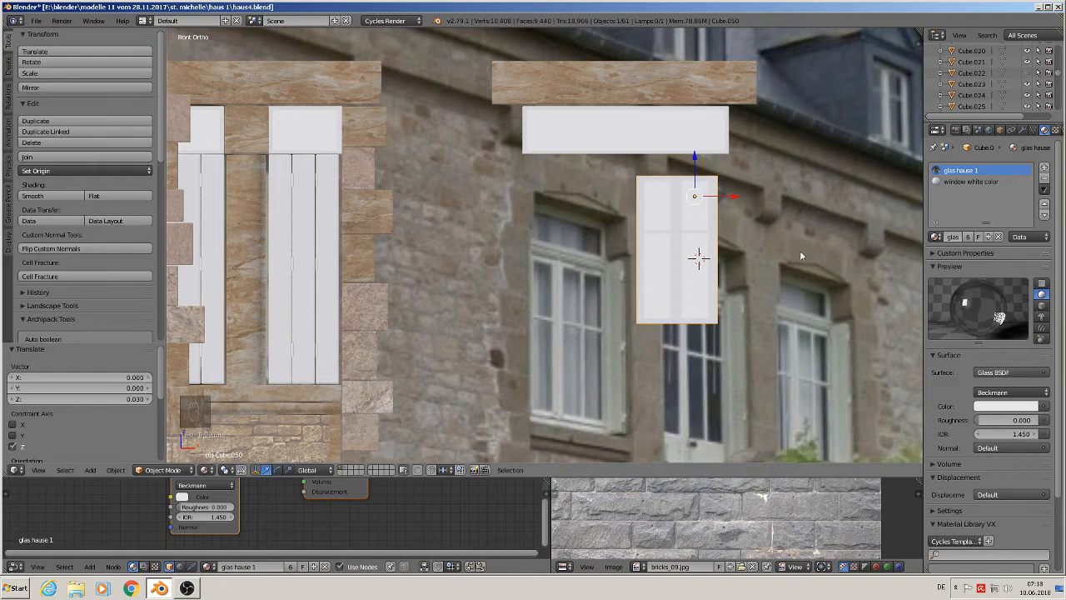
# - Scale the window up to about 1.31 and raise it 0.005 along Z
pyautogui.press('s')
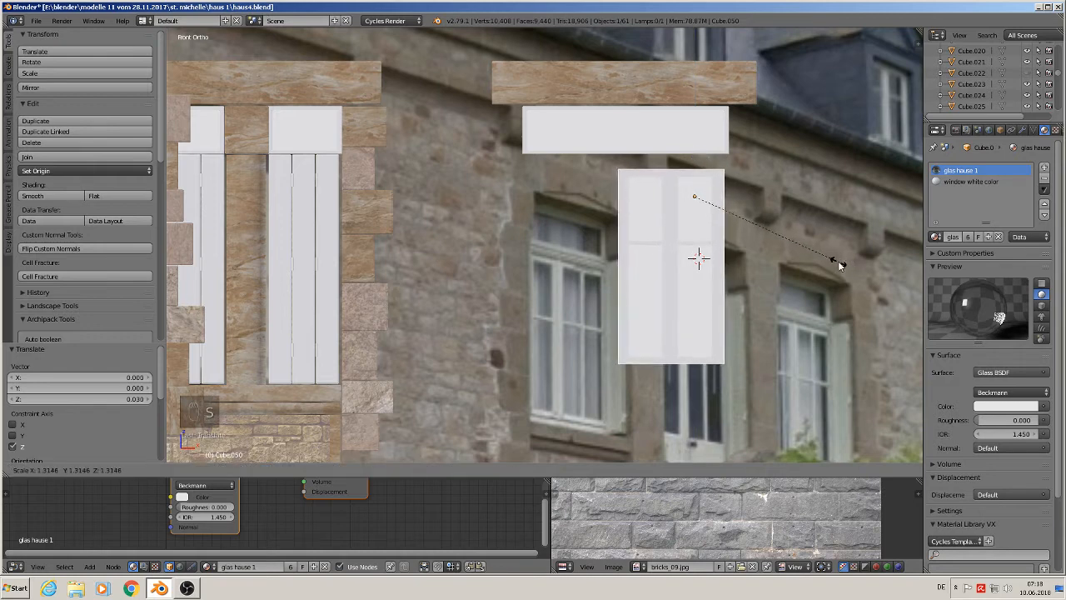
pyautogui.click(839, 261)
pyautogui.moveTo(728, 199); pyautogui.dragTo(733, 199)
pyautogui.moveTo(698, 157); pyautogui.dragTo(693, 144)
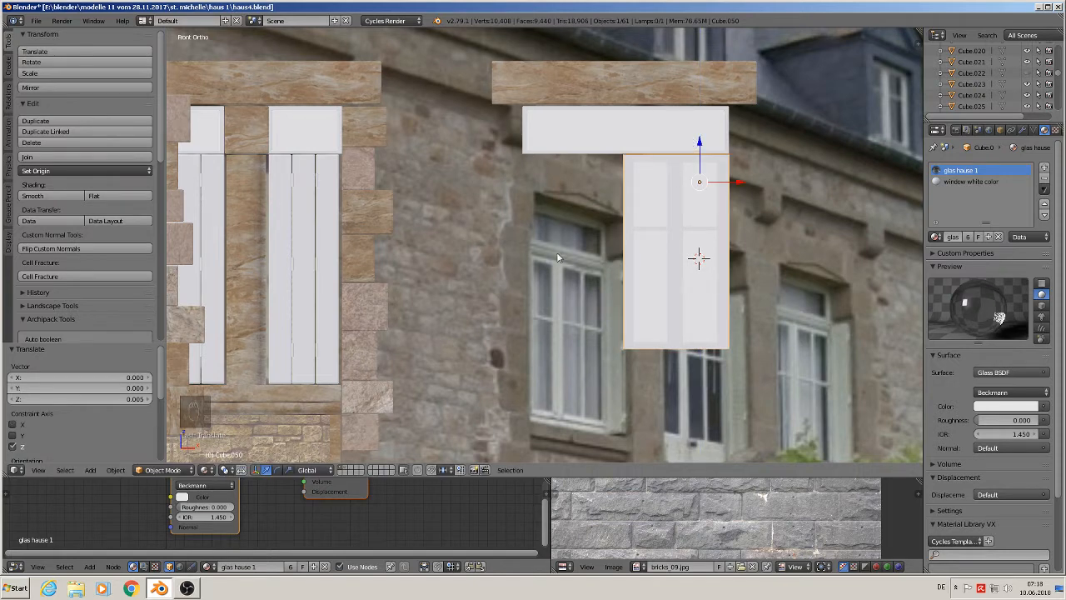
# - In an orbited view, move the window 0.016 along Y
pyautogui.moveTo(588, 260); pyautogui.dragTo(719, 183, button='middle')
pyautogui.moveTo(677, 174); pyautogui.dragTo(644, 162)
pyautogui.moveTo(643, 162); pyautogui.dragTo(567, 204, button='middle')
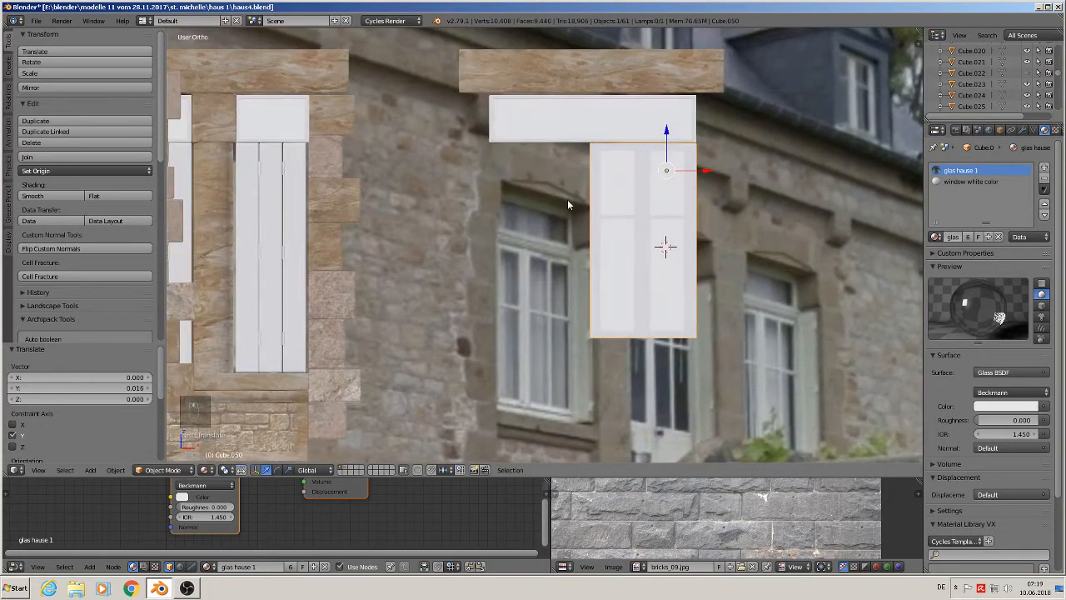
# - Make a linked duplicate of the window, shift it -0.035 along X, and join both halves into one object
pyautogui.click(611, 228)
pyautogui.hotkey('alt', 'd')
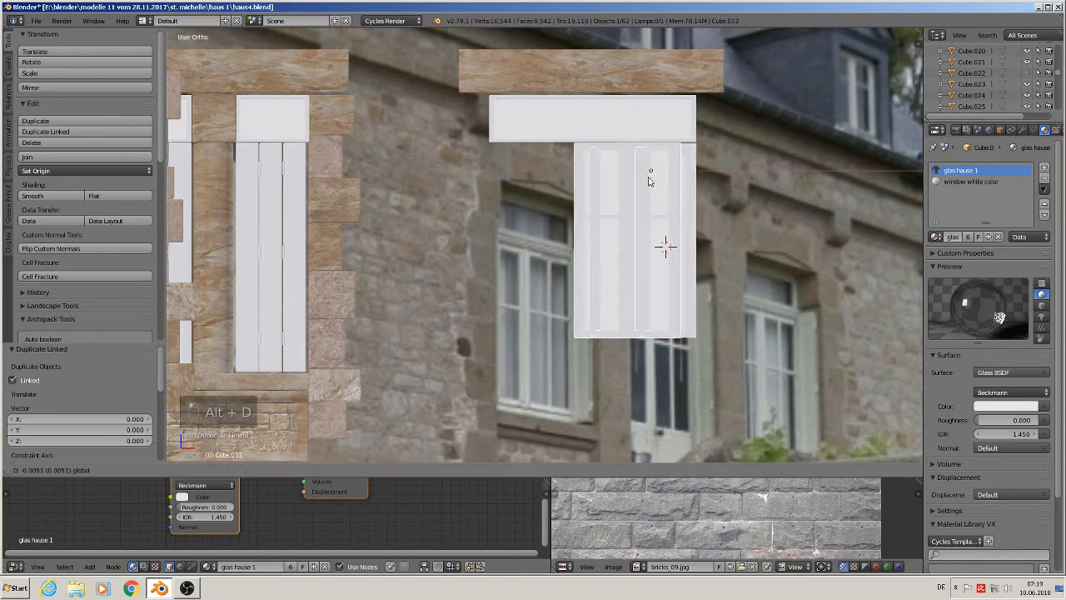
pyautogui.click(597, 191)
pyautogui.keyDown('shift'); pyautogui.click(608, 224); pyautogui.keyUp('shift')
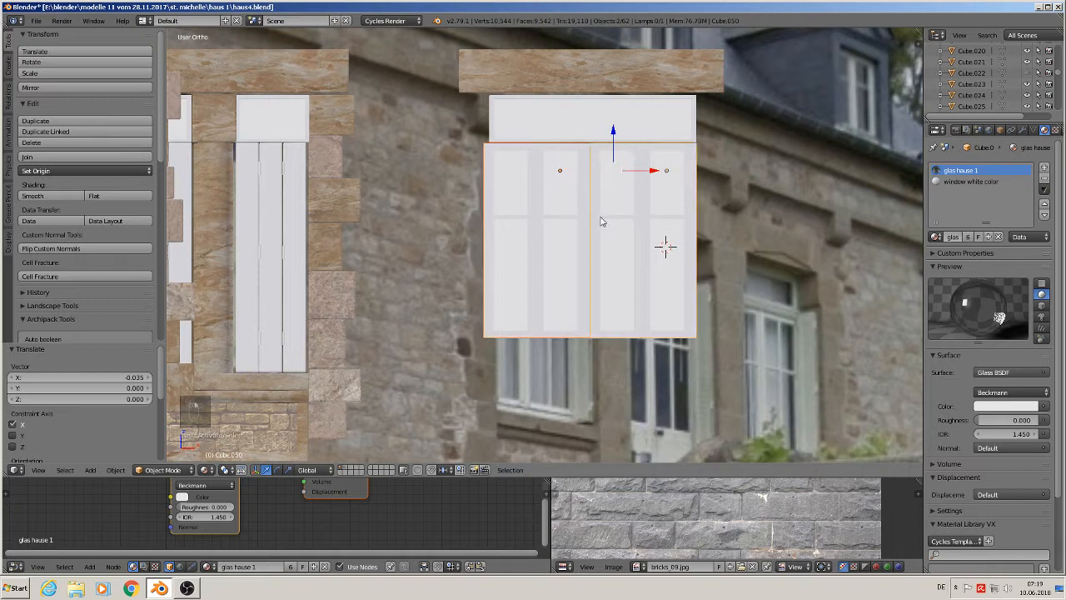
pyautogui.click(71, 159)
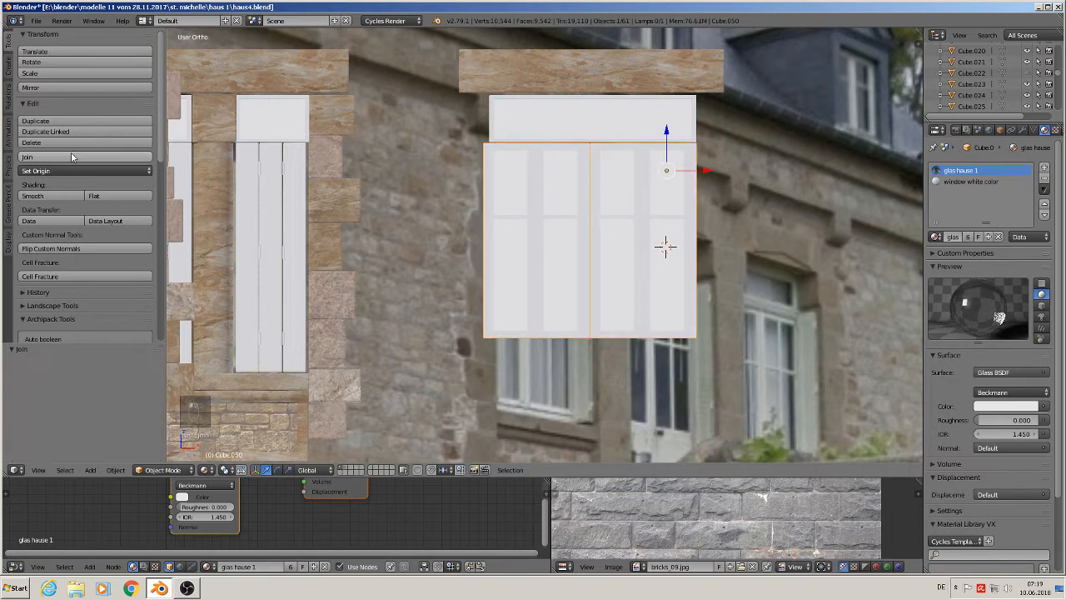
# - Scale the joined double window to 0.965 and deselect it
pyautogui.press('s')
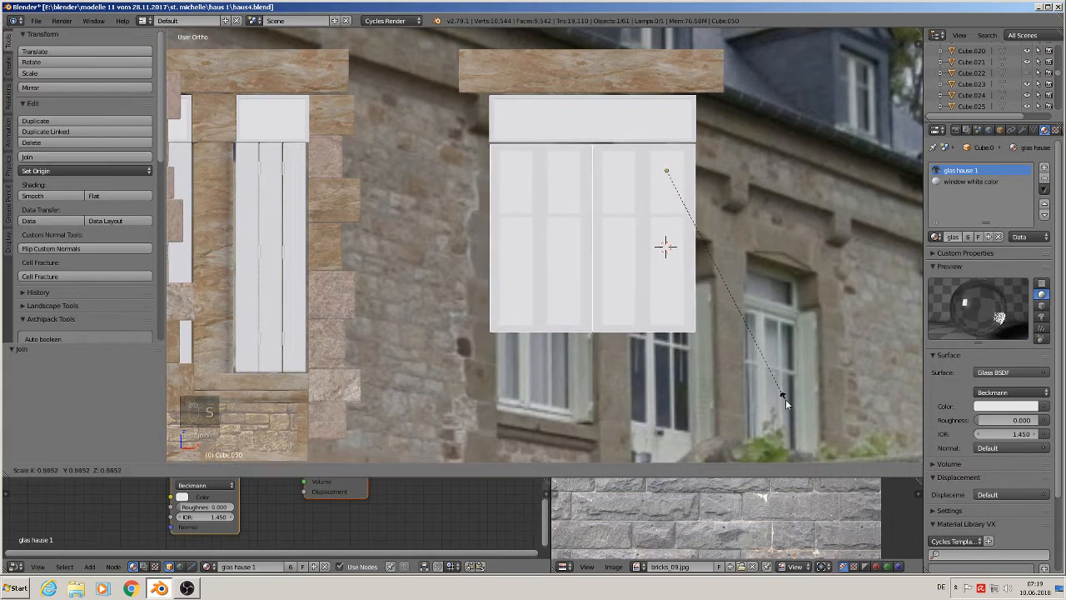
pyautogui.click(784, 398)
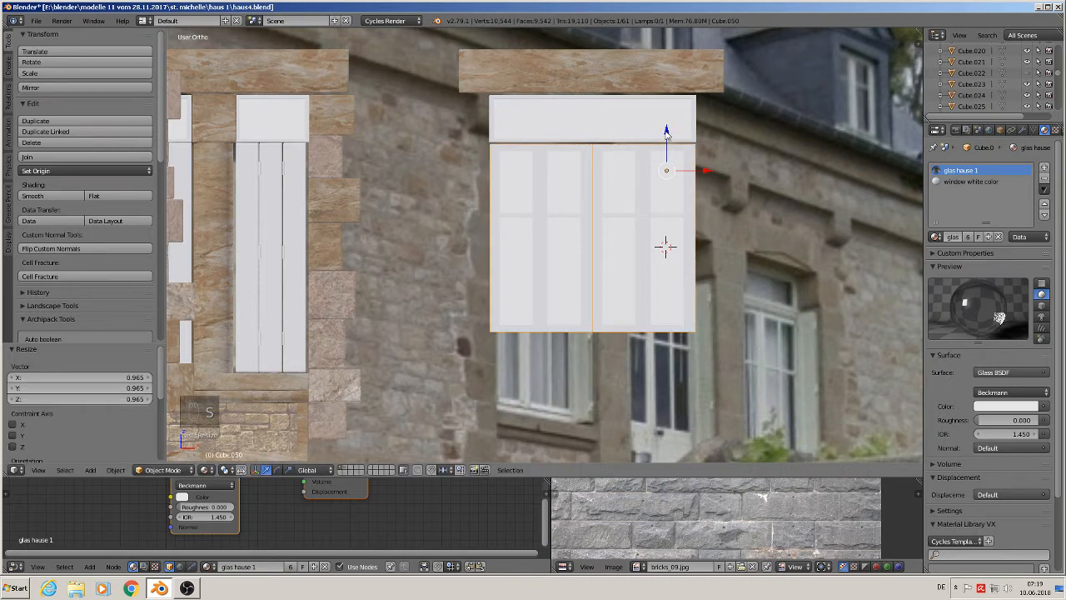
pyautogui.press('a')
pyautogui.scroll(2, 606, 233)
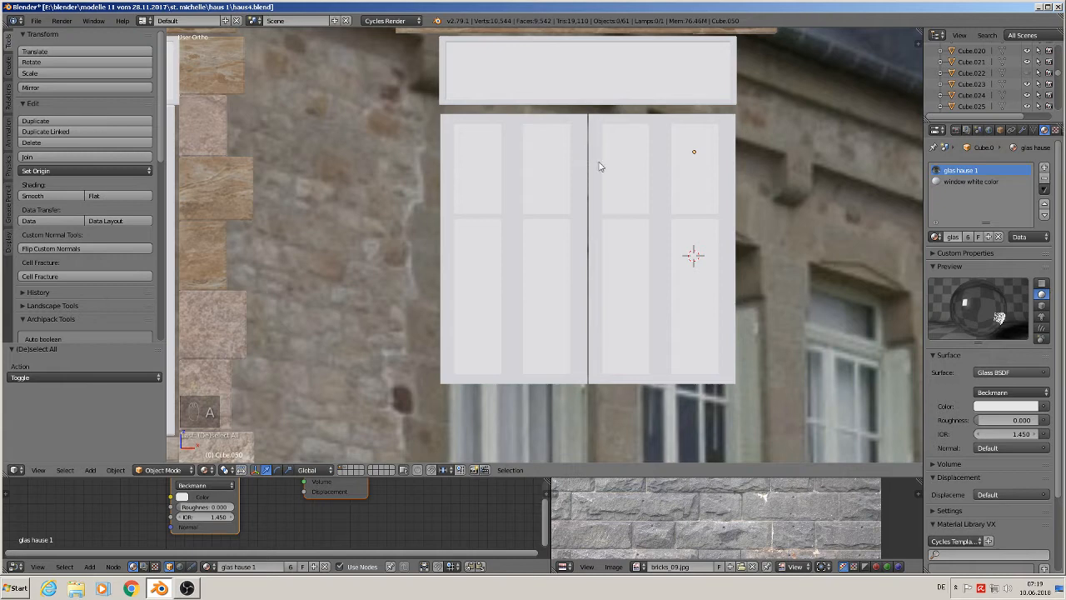
pyautogui.moveTo(595, 304); pyautogui.dragTo(569, 267, button='middle')
# - In Edit Mode, select the central vertical mullion as linked geometry, duplicate it and shift it 0.001 along X
pyautogui.press('Tab')
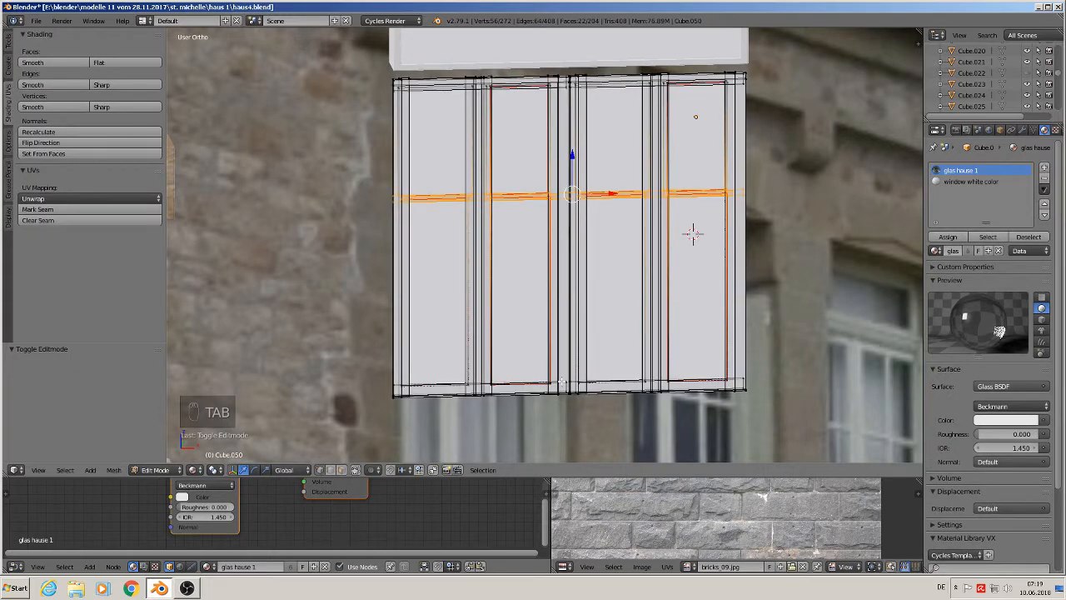
pyautogui.press('a')
pyautogui.press('a')
pyautogui.scroll(4, 559, 385)
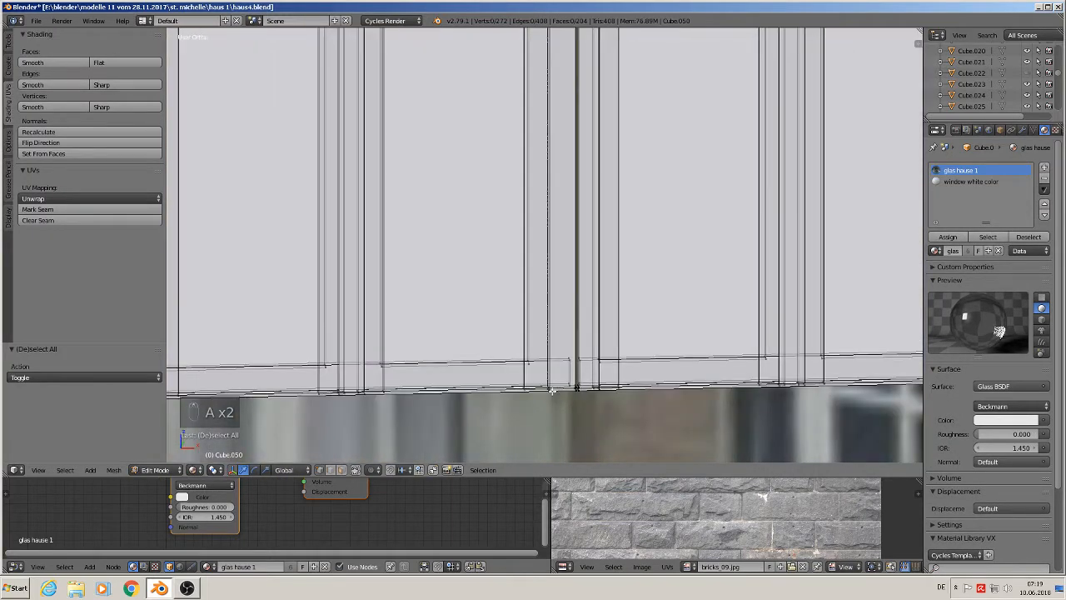
pyautogui.press('l')
pyautogui.press('l')
pyautogui.press('l')
pyautogui.scroll(-5, 552, 397)
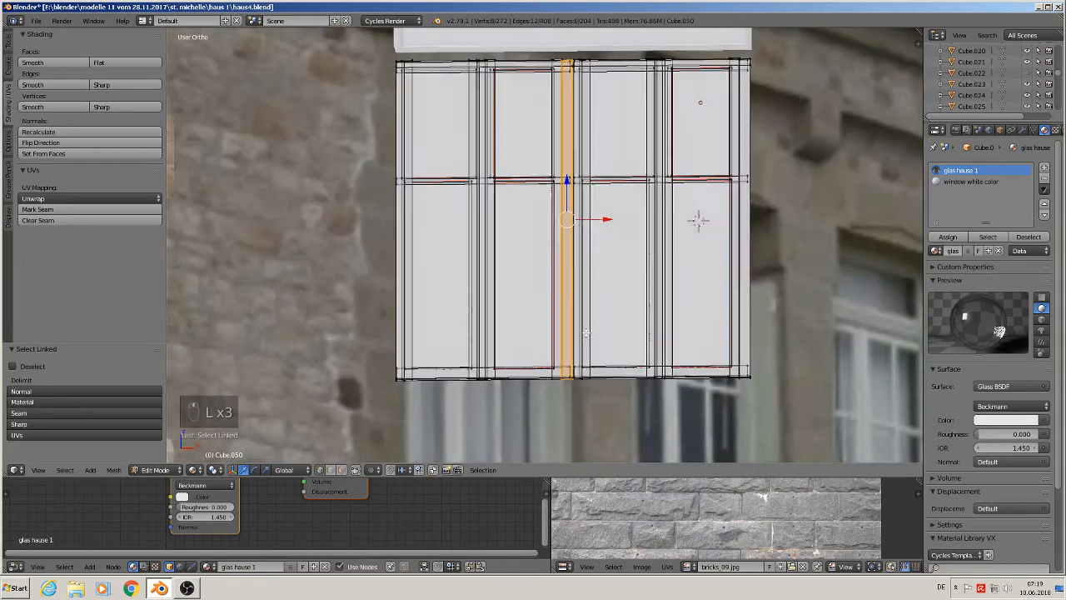
pyautogui.hotkey('shift', 'd')
pyautogui.rightClick(579, 325)
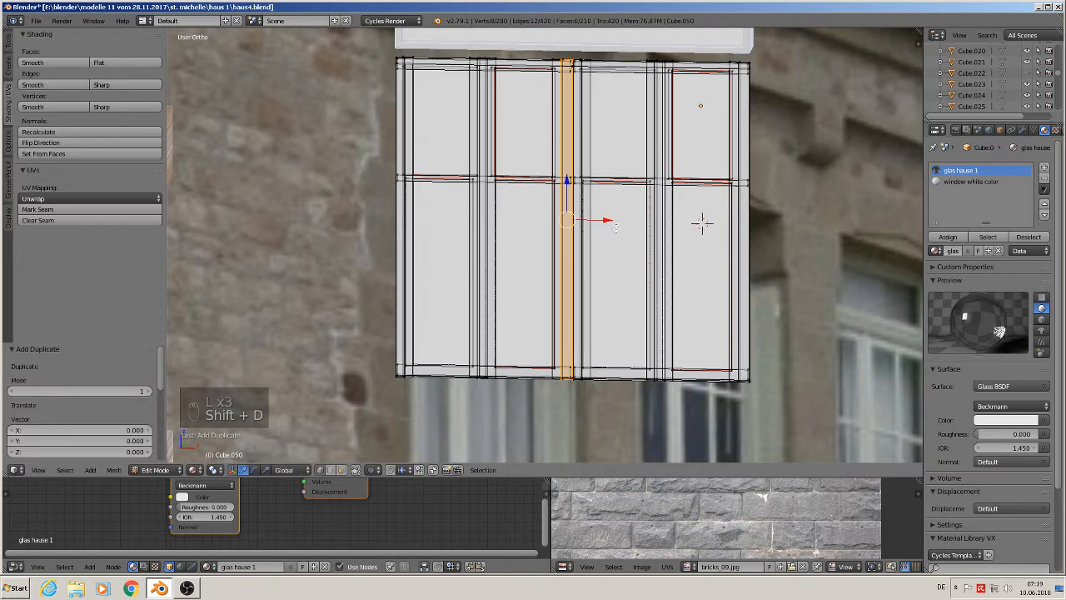
pyautogui.press('KP_1')
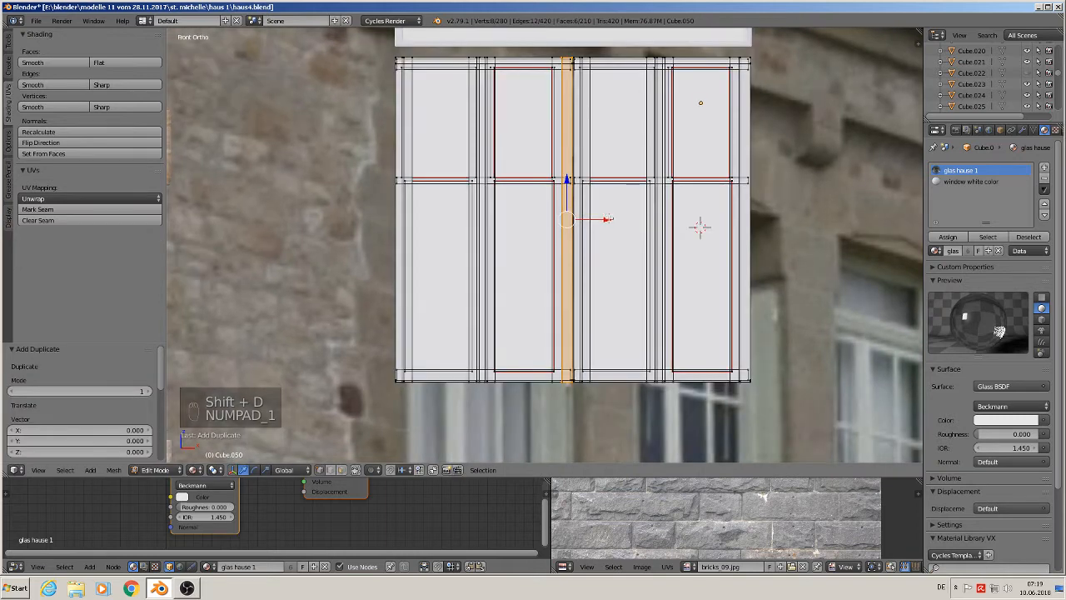
pyautogui.moveTo(609, 219); pyautogui.dragTo(614, 221)
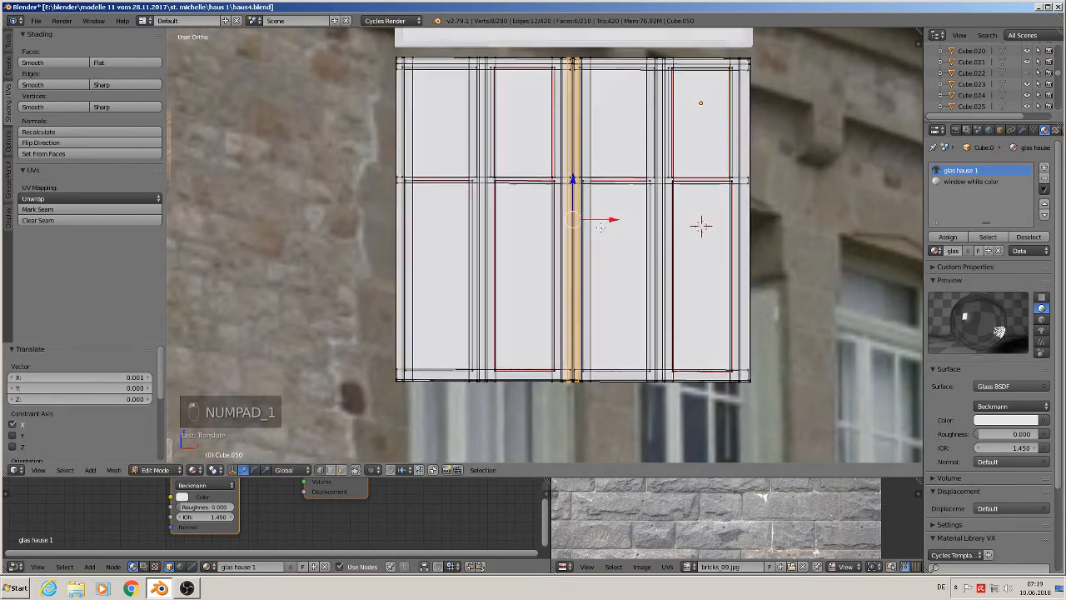
pyautogui.moveTo(615, 219); pyautogui.dragTo(532, 253, button='middle')
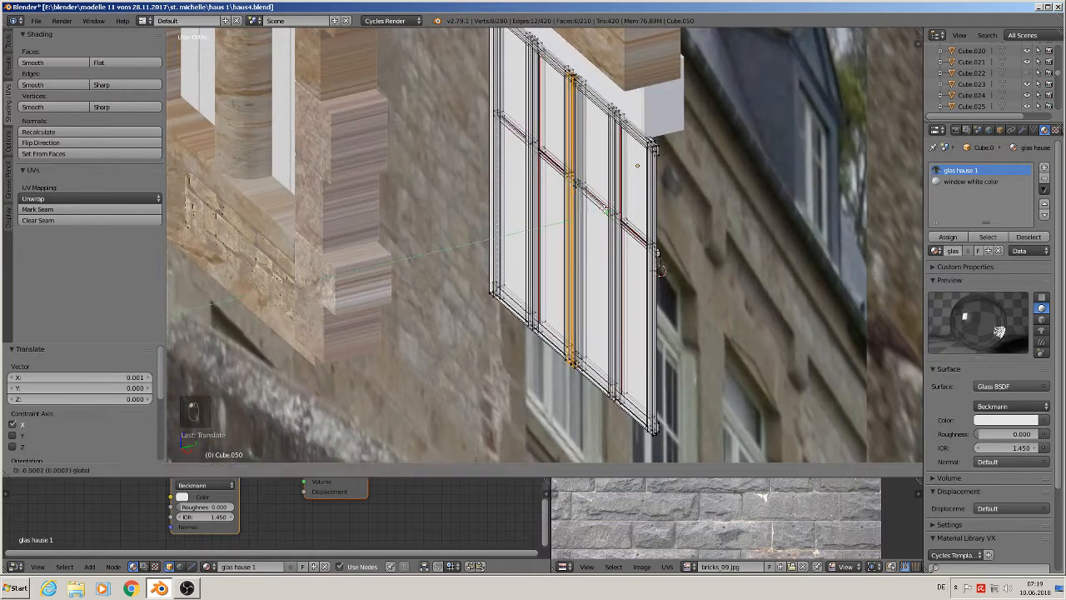
pyautogui.press('Tab')
# - Orbit around the window's top and inspect its upper frame bar in Edit Mode
pyautogui.moveTo(582, 211); pyautogui.dragTo(612, 241, button='middle')
pyautogui.scroll(4, 729, 322)
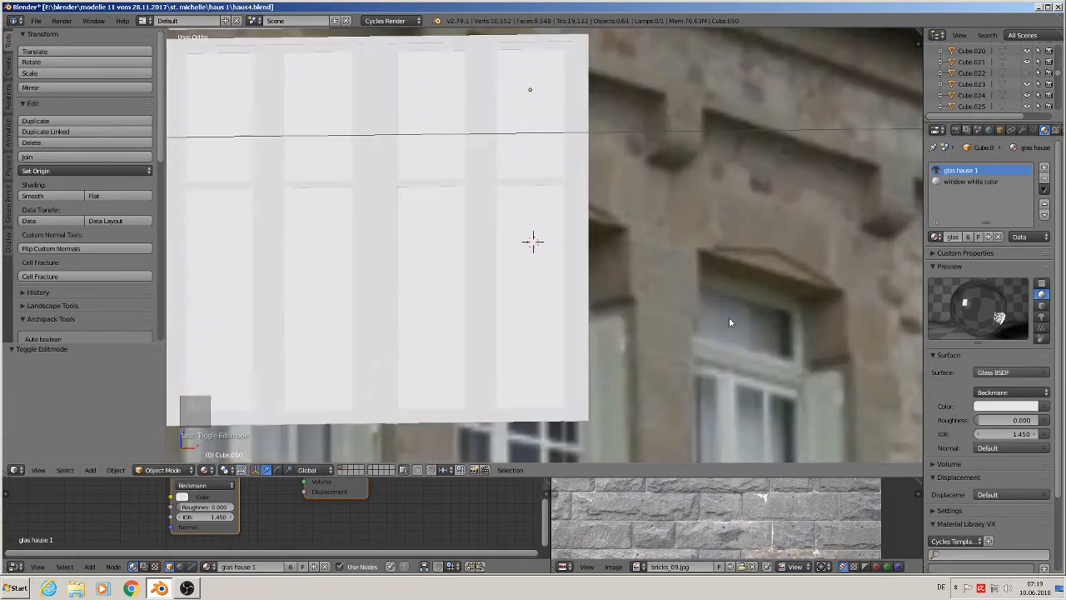
pyautogui.keyDown('shift'); pyautogui.moveTo(455, 202); pyautogui.dragTo(590, 319, button='middle'); pyautogui.keyUp('shift')
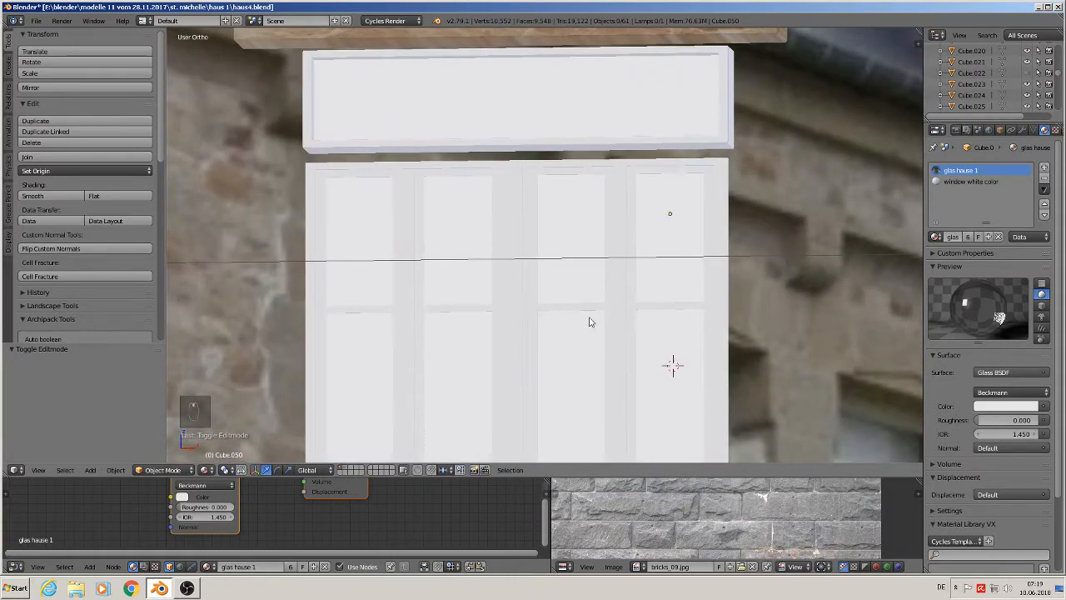
pyautogui.scroll(2, 386, 180)
pyautogui.rightClick(410, 162)
pyautogui.moveTo(411, 165); pyautogui.dragTo(451, 203, button='middle')
pyautogui.press('Tab')
pyautogui.scroll(2, 339, 203)
pyautogui.moveTo(300, 201); pyautogui.dragTo(305, 203, button='middle')
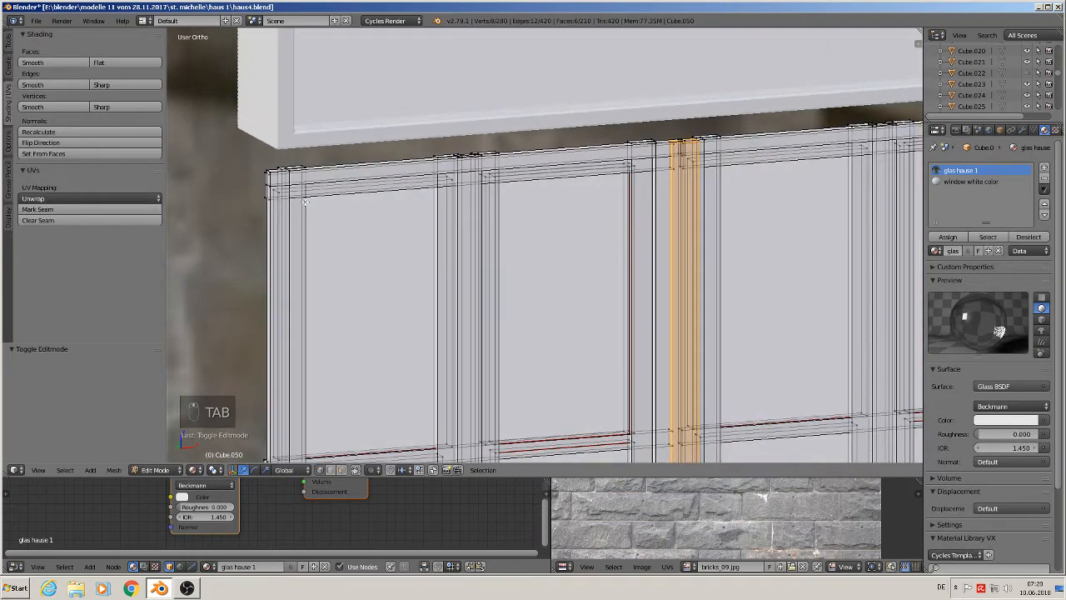
pyautogui.press('l')
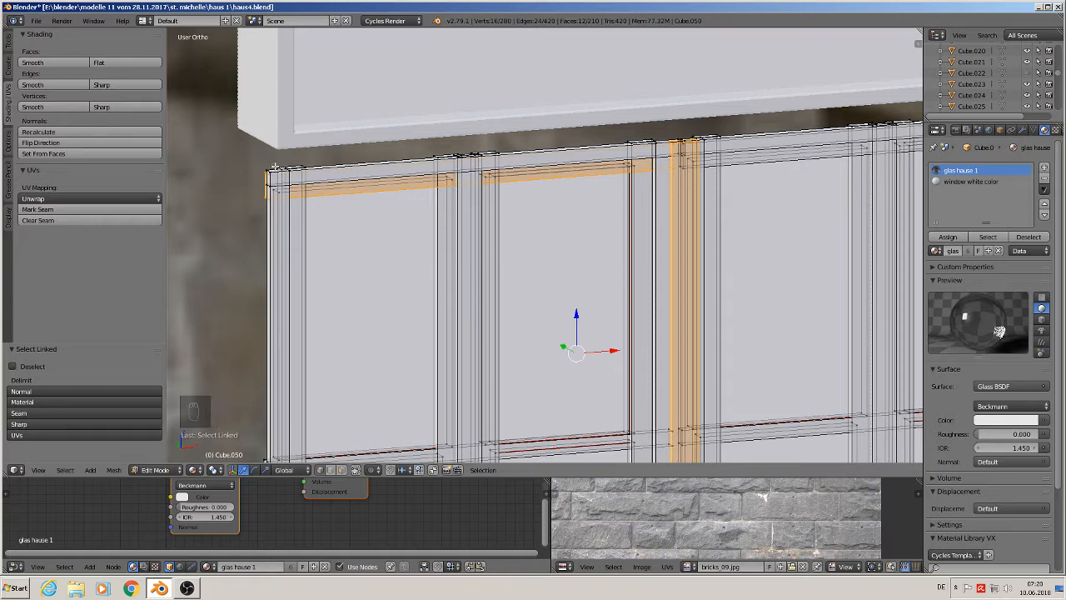
pyautogui.press('a')
pyautogui.press('Tab')
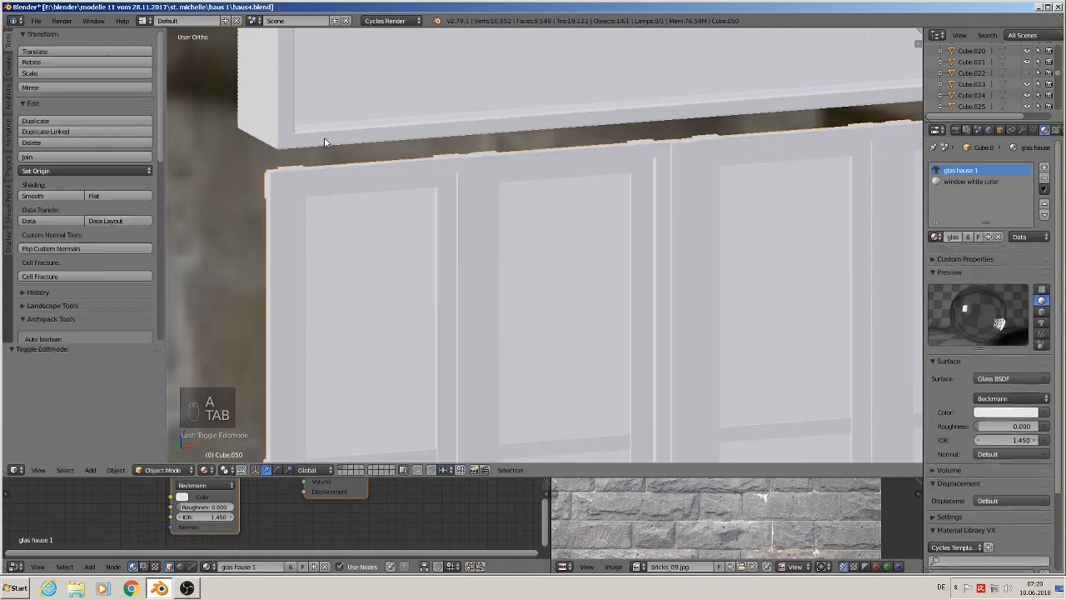
# - Duplicate the window's top frame bar, move it up along Z, and scale it to 0.44 along Z
pyautogui.rightClick(327, 133)
pyautogui.press('Tab')
pyautogui.scroll(-2, 329, 153)
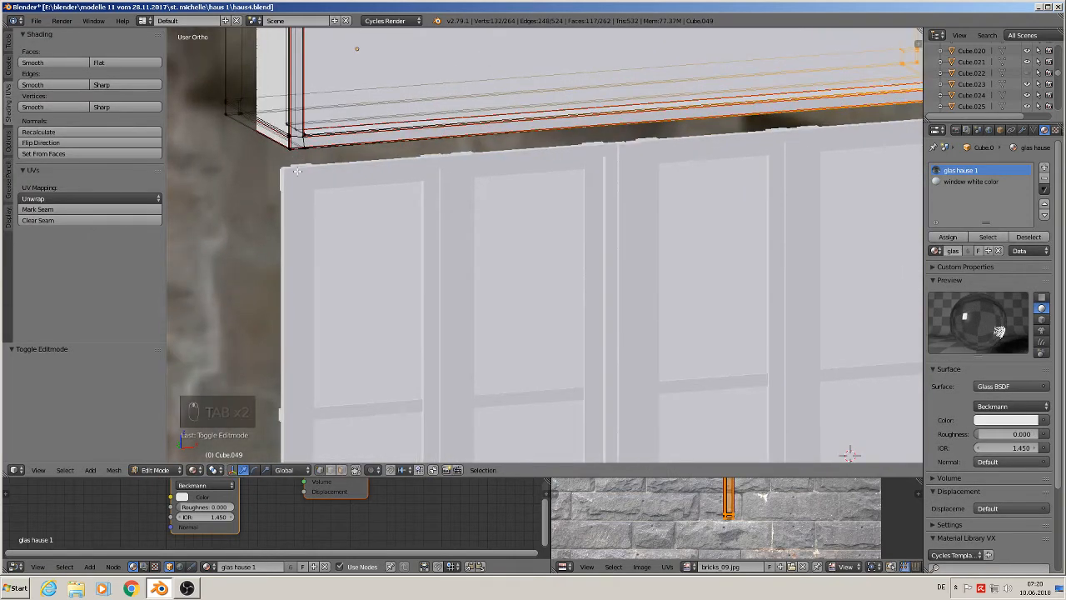
pyautogui.press('Tab')
pyautogui.rightClick(846, 453)
pyautogui.press('Tab')
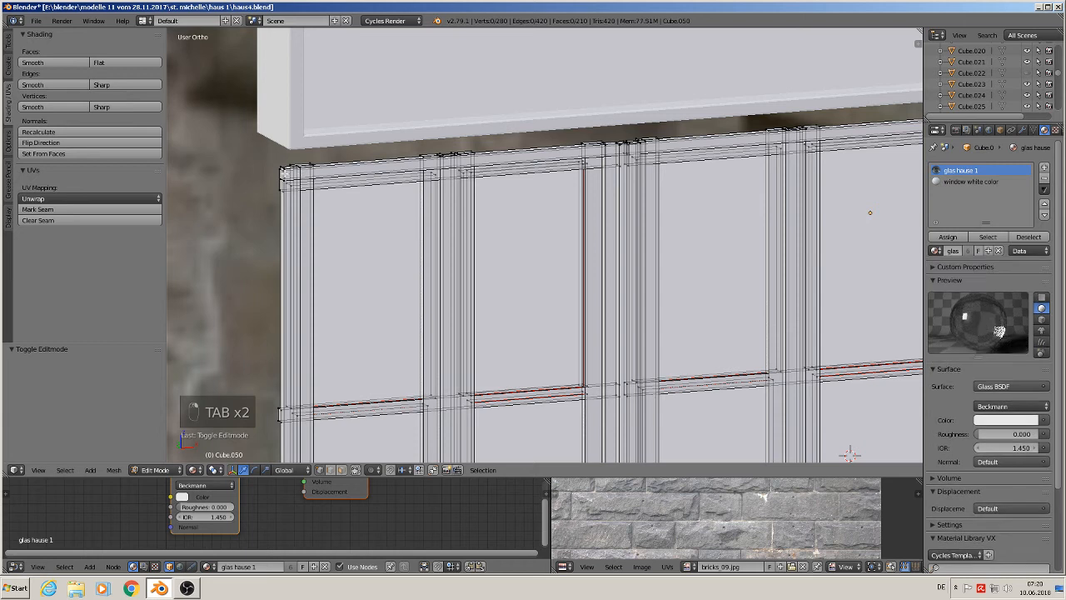
pyautogui.press('l')
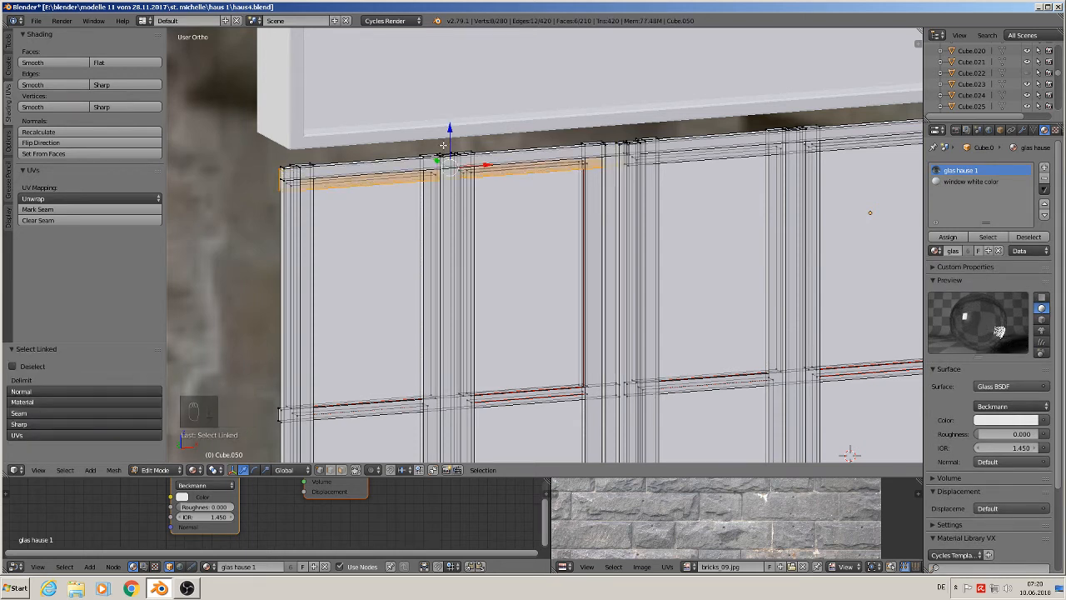
pyautogui.hotkey('shift', 'd')
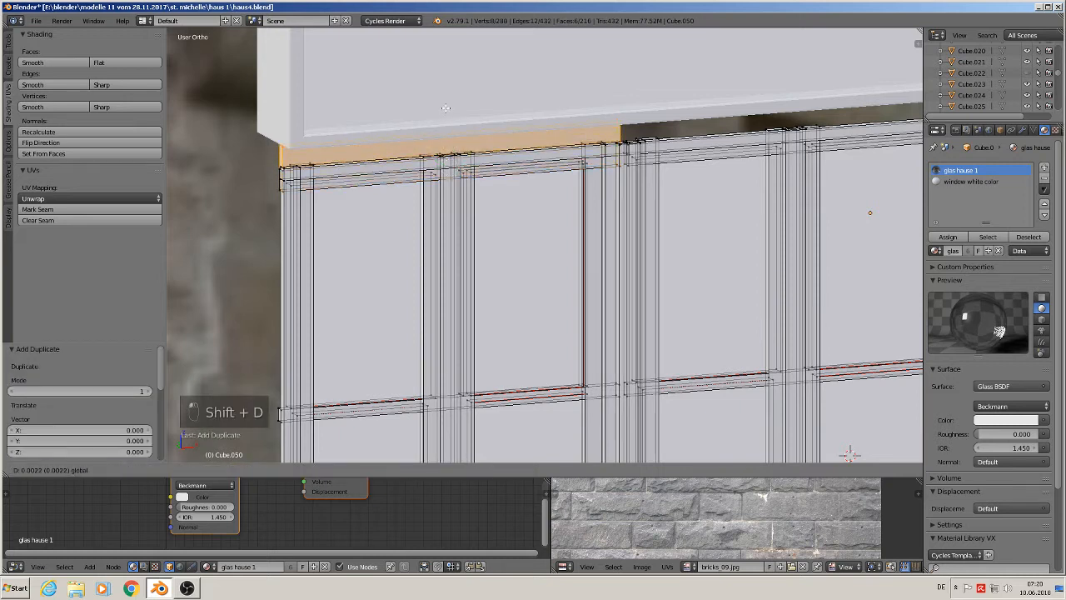
pyautogui.click(445, 109)
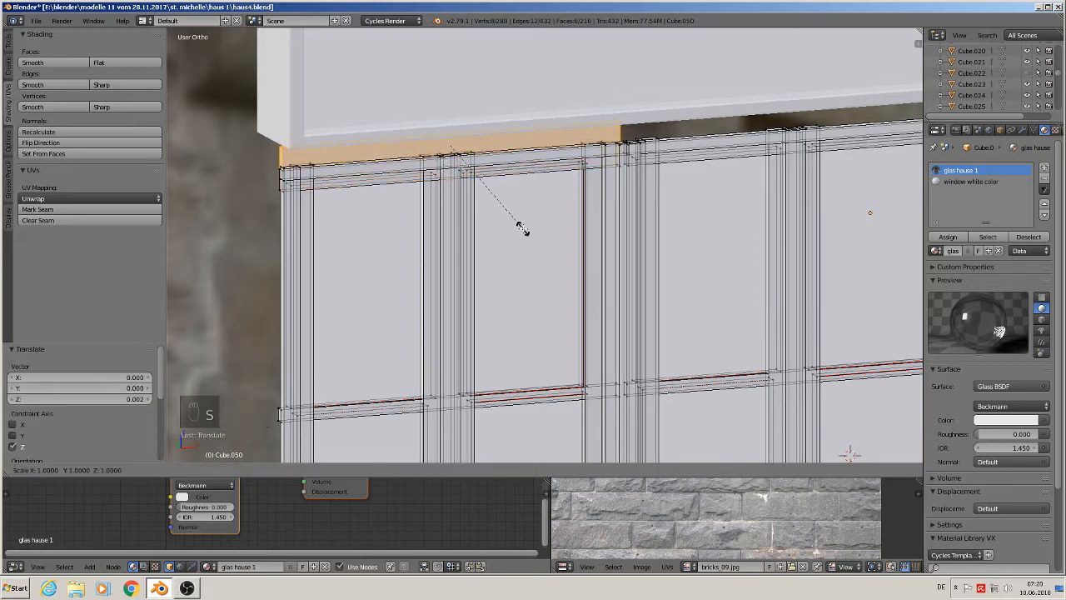
pyautogui.press('s')
pyautogui.press('z')
pyautogui.click(469, 189)
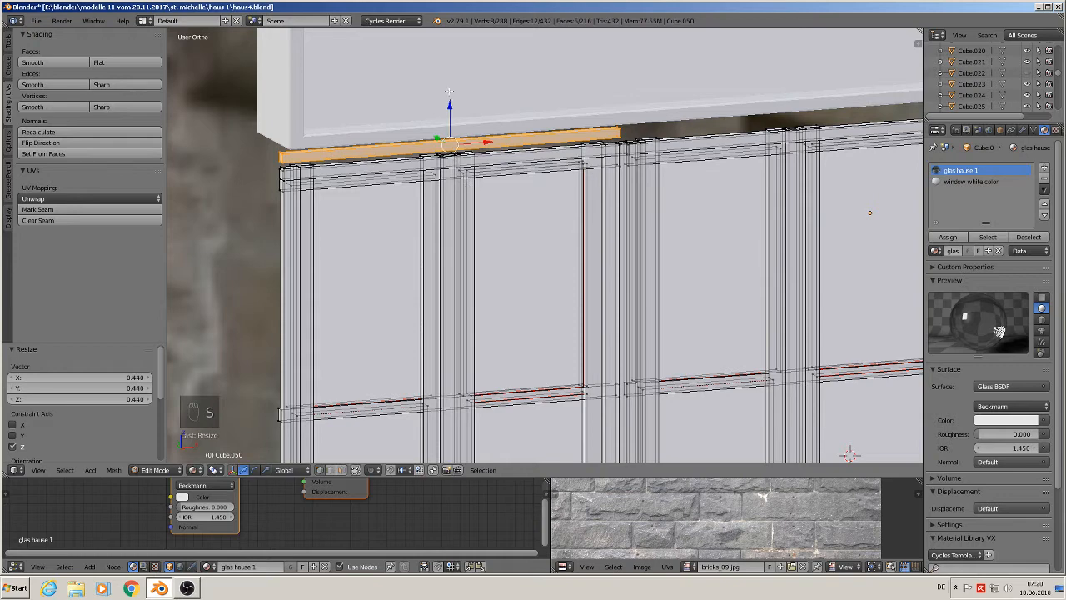
pyautogui.moveTo(450, 111); pyautogui.dragTo(450, 103)
pyautogui.moveTo(452, 125); pyautogui.dragTo(431, 175, button='middle')
pyautogui.scroll(-2, 757, 397)
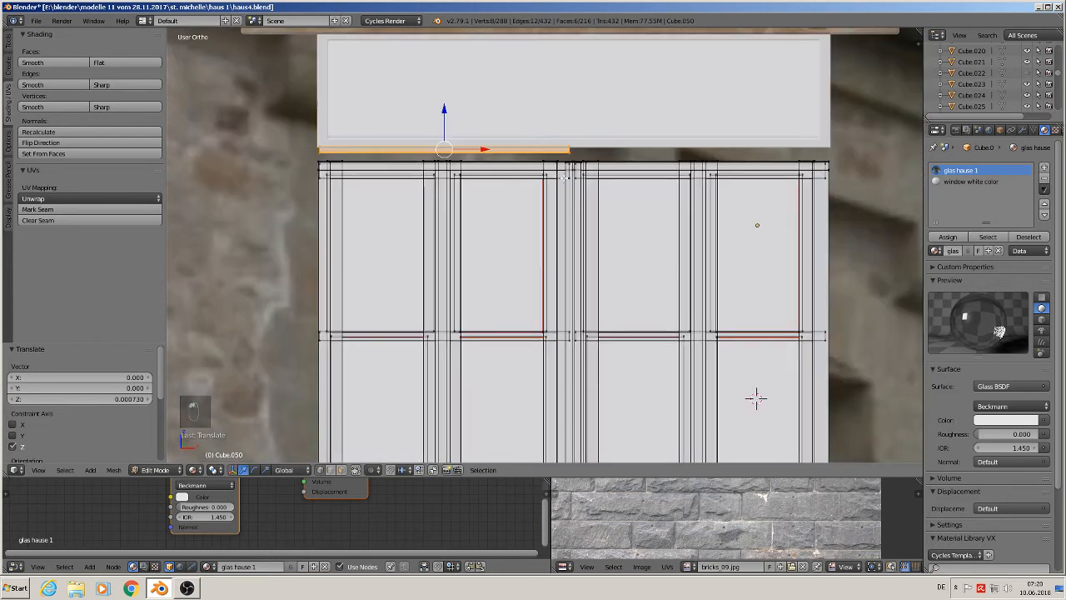
# - Select the new strip's end vertices and extend them 0.034 along X
pyautogui.press('a')
pyautogui.press('v')
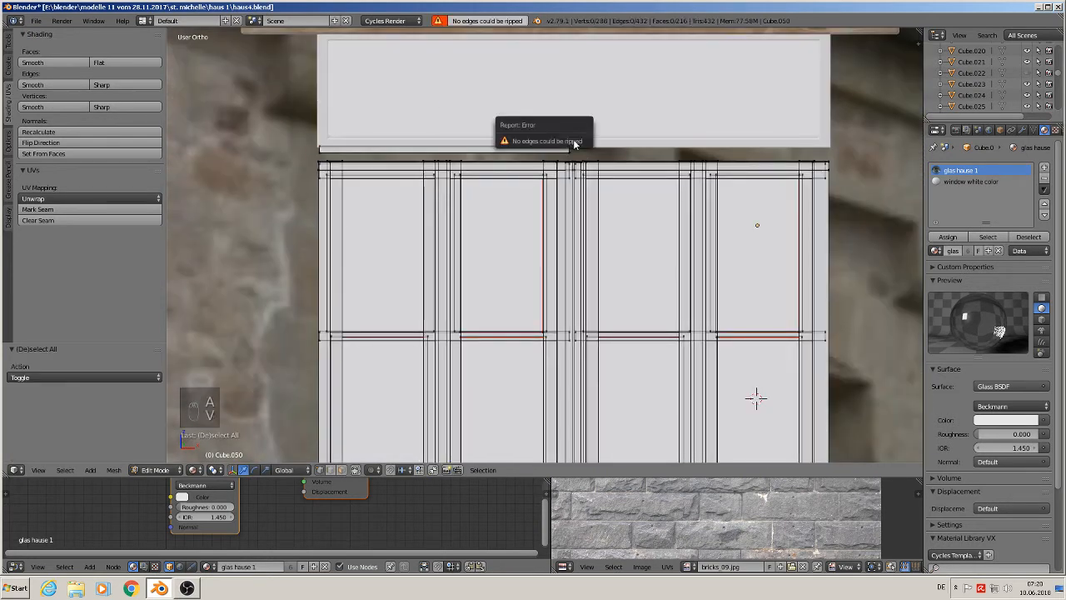
pyautogui.press('c')
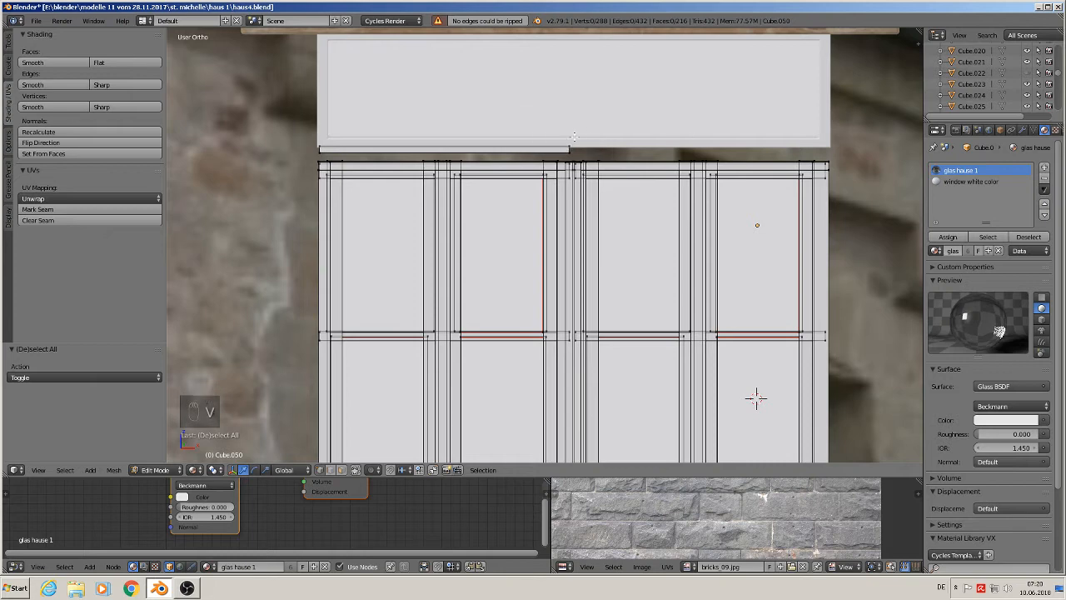
pyautogui.click(573, 150)
pyautogui.rightClick(574, 150)
pyautogui.press('g')
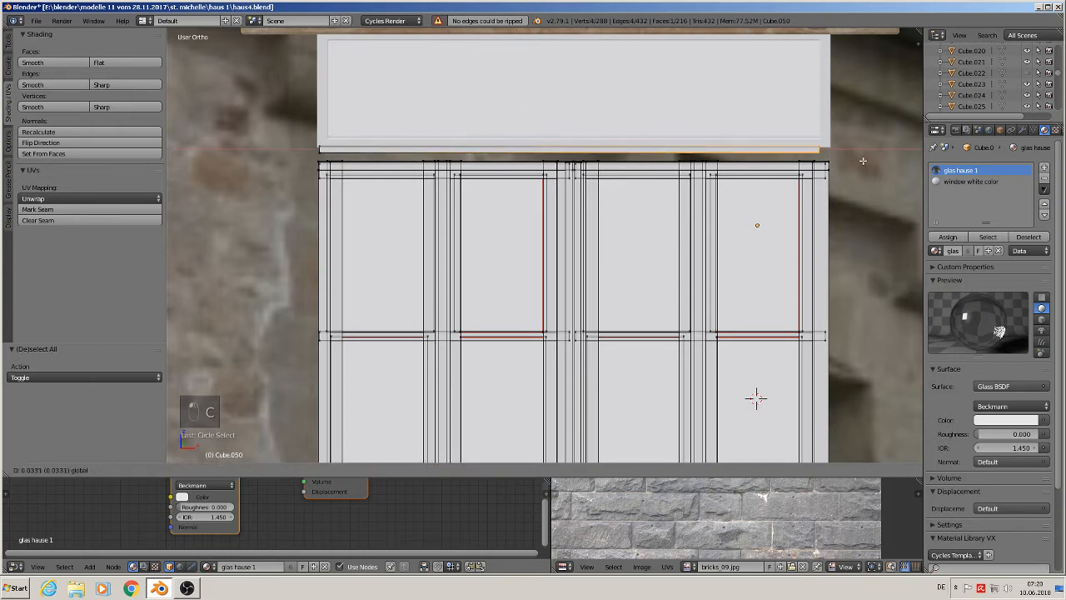
pyautogui.click(873, 163)
pyautogui.moveTo(624, 165); pyautogui.dragTo(660, 178, button='middle')
pyautogui.scroll(1, 660, 178)
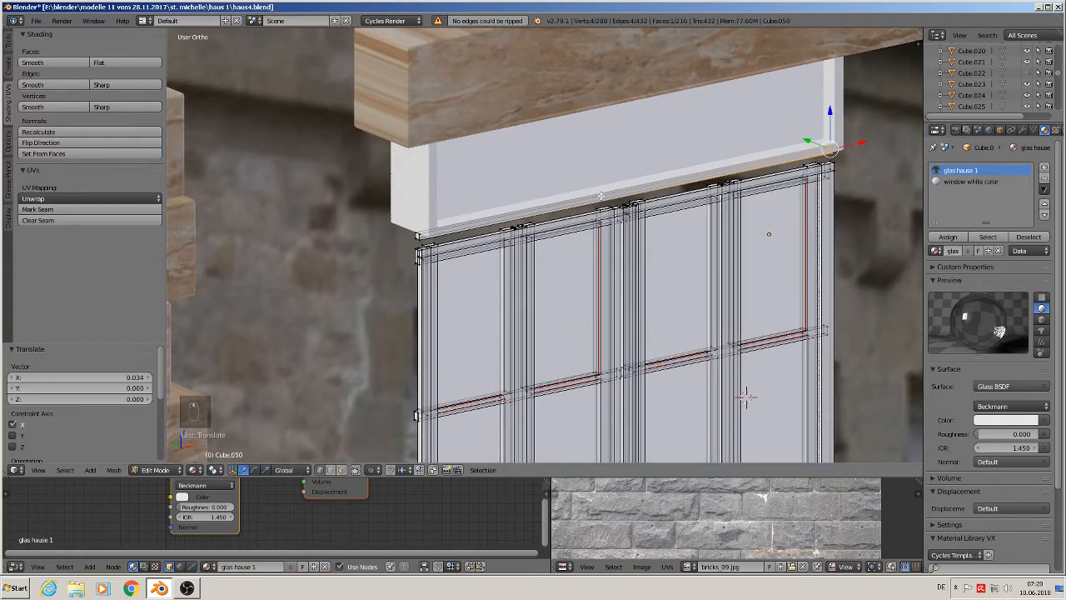
# - Select the new top strip as linked geometry and scale it 3.59 along Y
pyautogui.press('a')
pyautogui.press('a')
pyautogui.press('a')
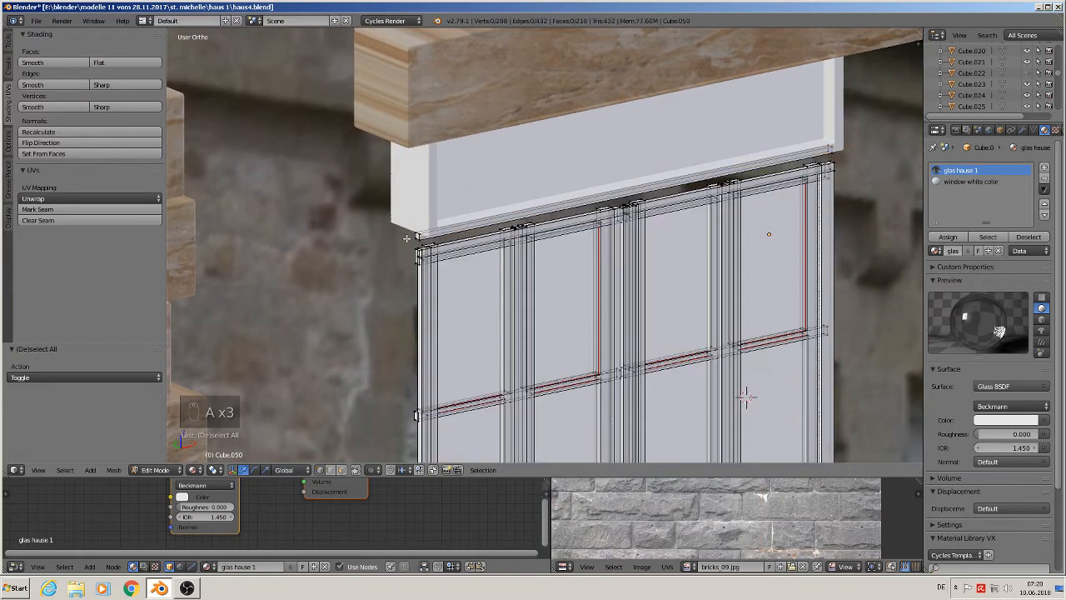
pyautogui.press('l')
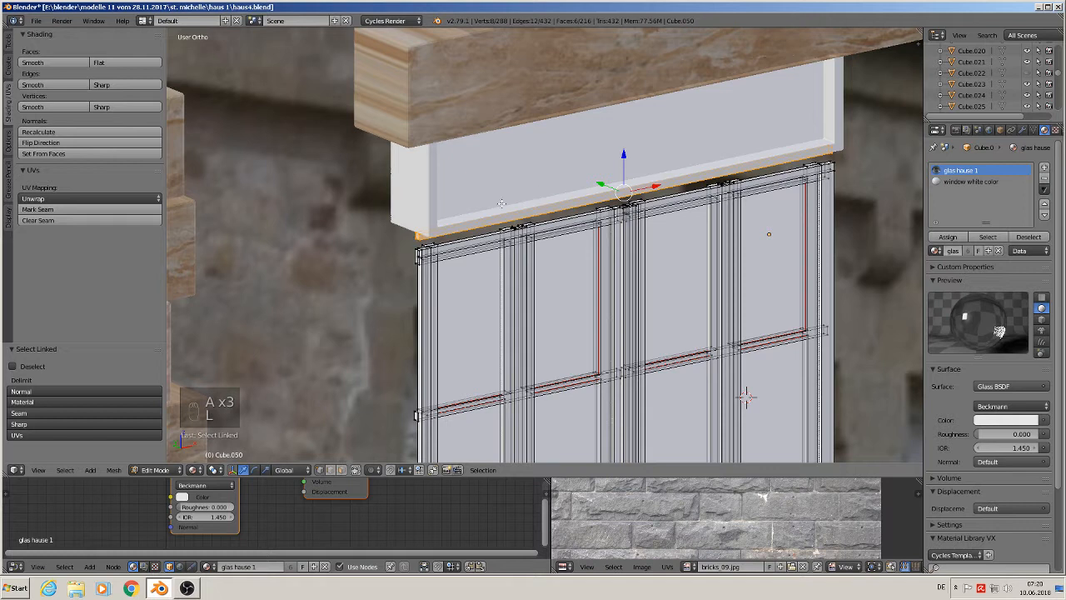
pyautogui.press('s')
pyautogui.press('y')
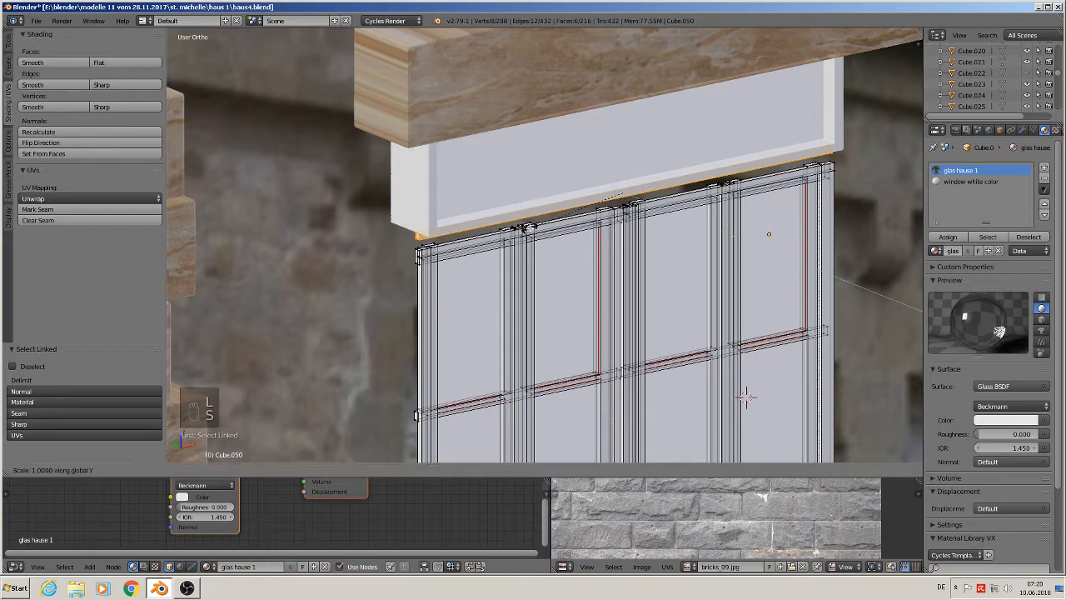
pyautogui.click(266, 227)
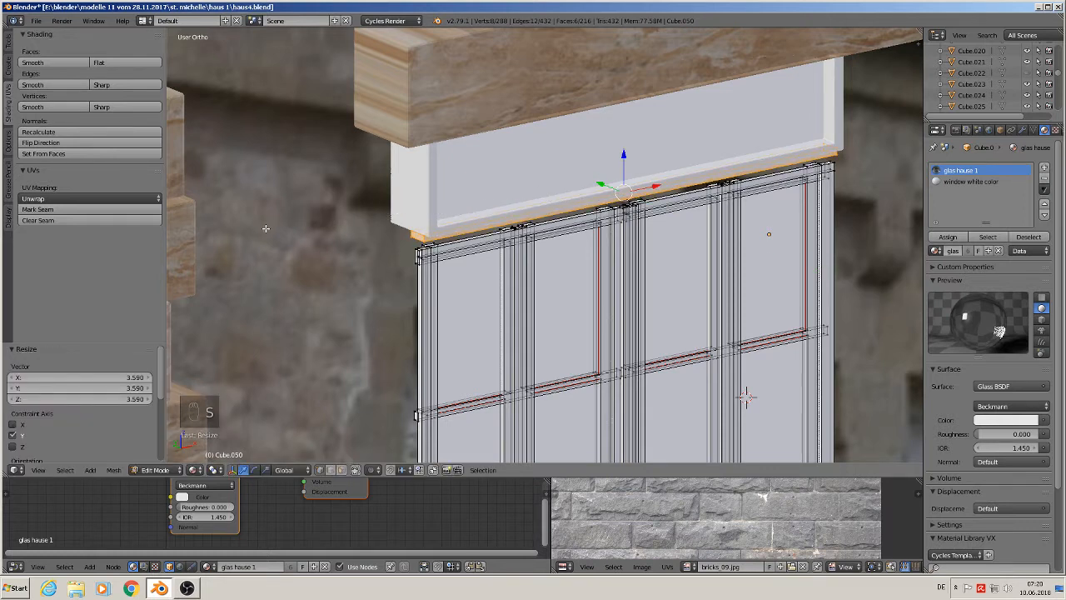
# - Move the strip about -0.061 along Y
pyautogui.press('g')
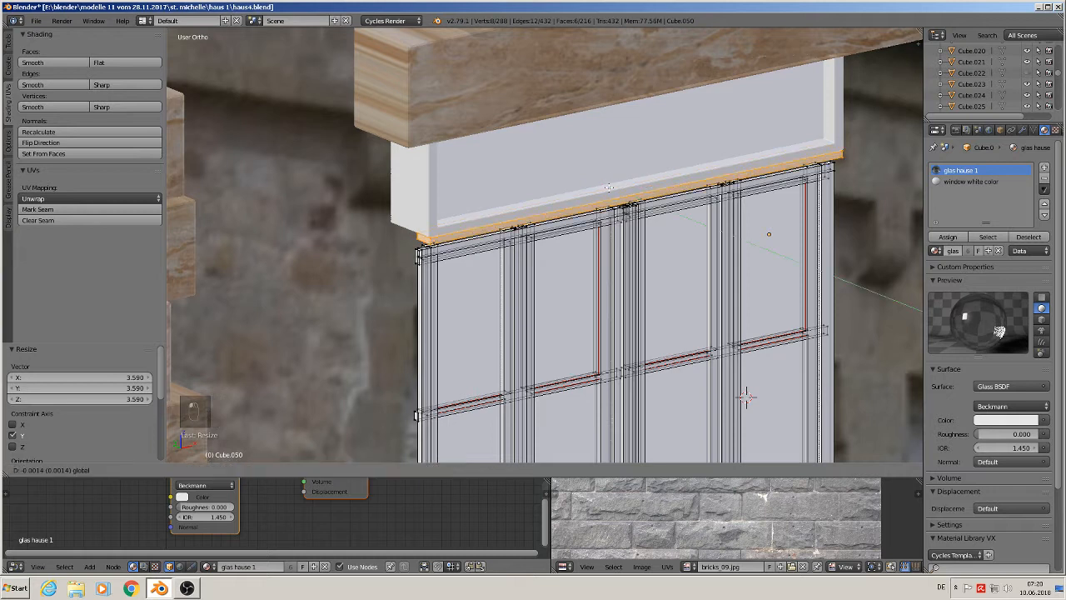
pyautogui.press('y')
pyautogui.click(746, 398)
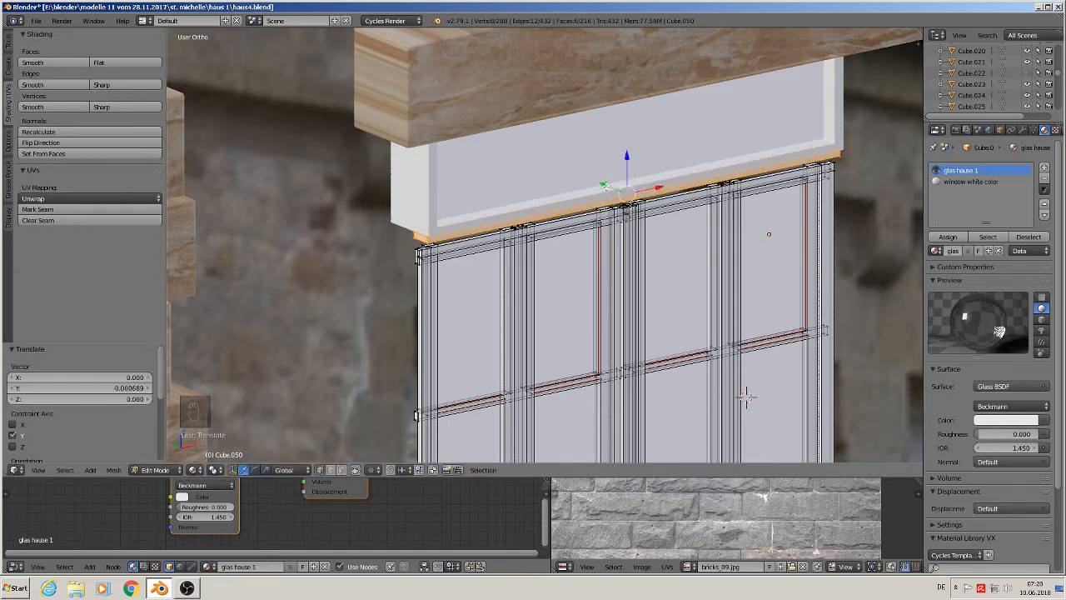
# - Duplicate the strip in place and shift the copy 0.001 down along Z
pyautogui.hotkey('shift', 'd')
pyautogui.rightClick(746, 397)
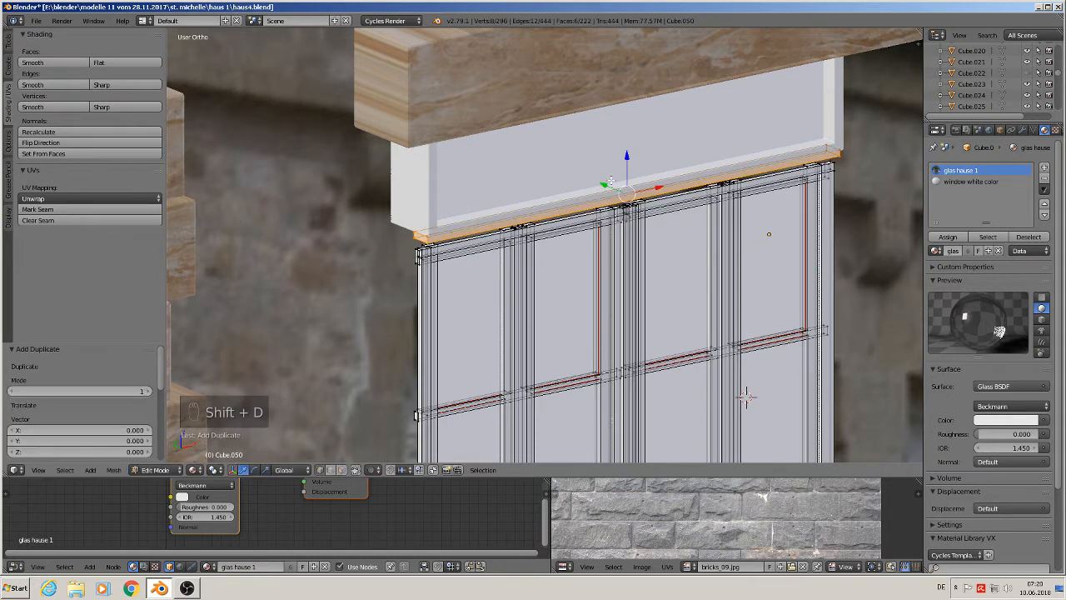
pyautogui.press('g')
pyautogui.press('z')
pyautogui.click(747, 398)
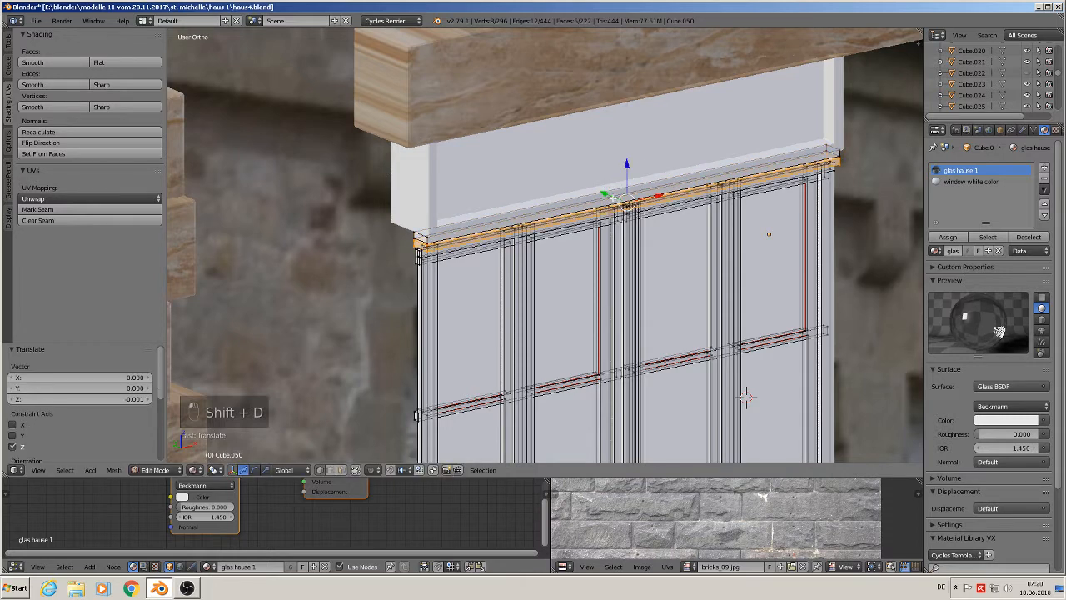
# - Leave Edit Mode and orbit and zoom to inspect the top of the window frame
pyautogui.press('Tab')
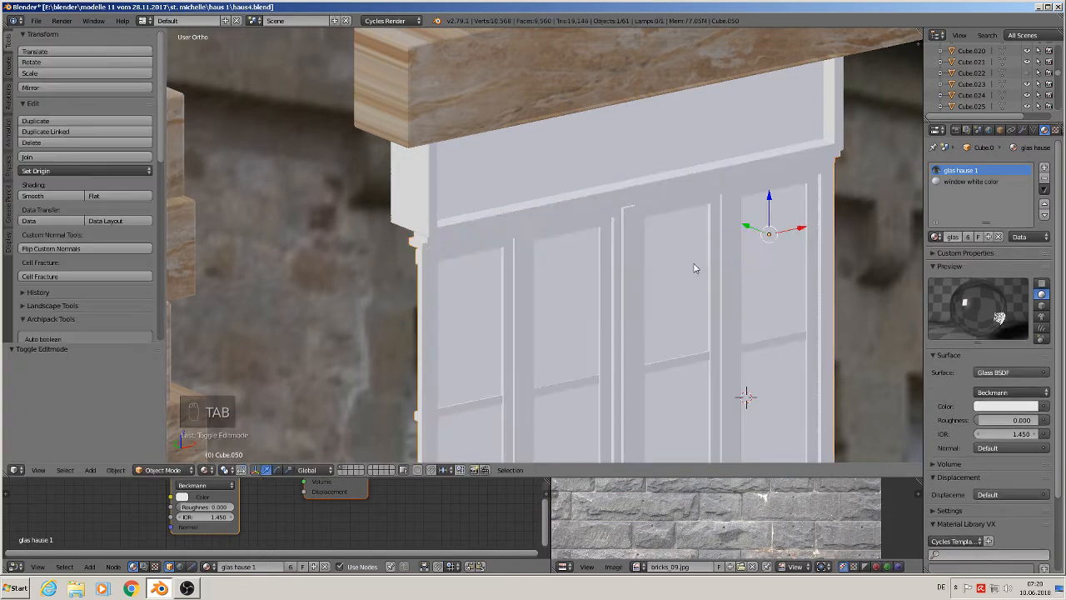
pyautogui.moveTo(696, 268); pyautogui.dragTo(676, 238, button='middle')
pyautogui.press('a')
pyautogui.press('a')
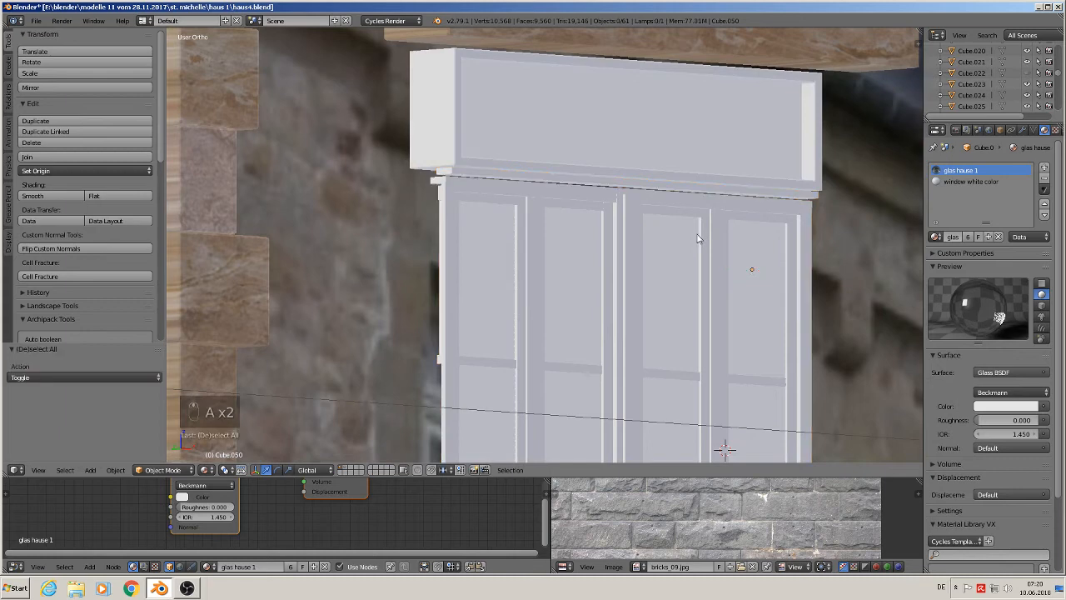
pyautogui.scroll(-1, 704, 242)
pyautogui.scroll(1, 563, 203)
pyautogui.rightClick(450, 198)
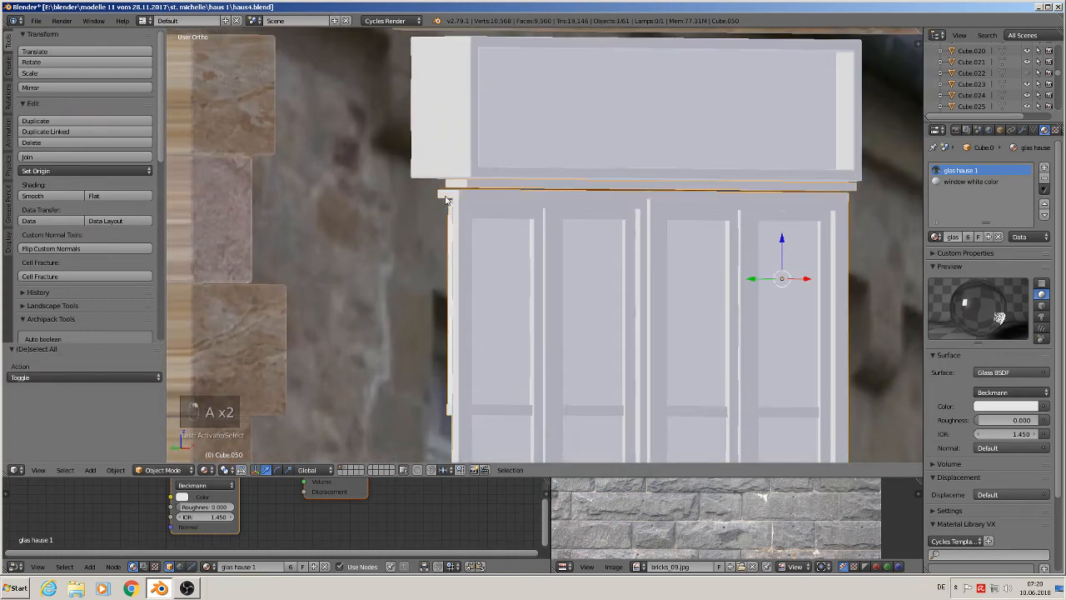
pyautogui.press('Tab')
# - In the window mesh, select the top strip as linked geometry, split it off and scale it along Z
pyautogui.press('Tab')
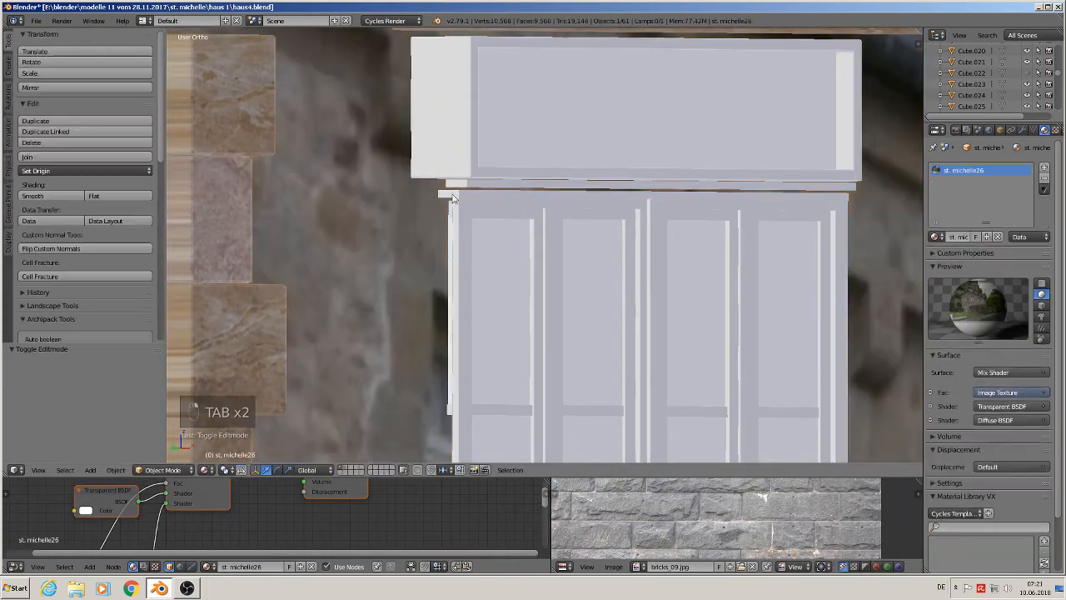
pyautogui.rightClick(452, 196)
pyautogui.press('Tab')
pyautogui.press('a')
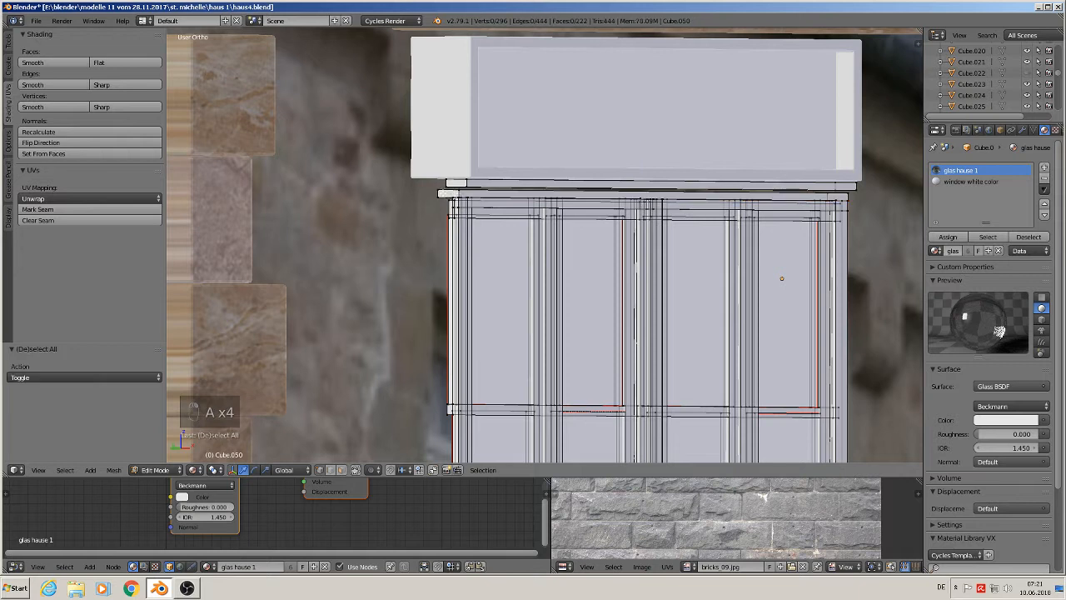
pyautogui.press('l')
pyautogui.moveTo(641, 155); pyautogui.dragTo(640, 158)
pyautogui.press('y')
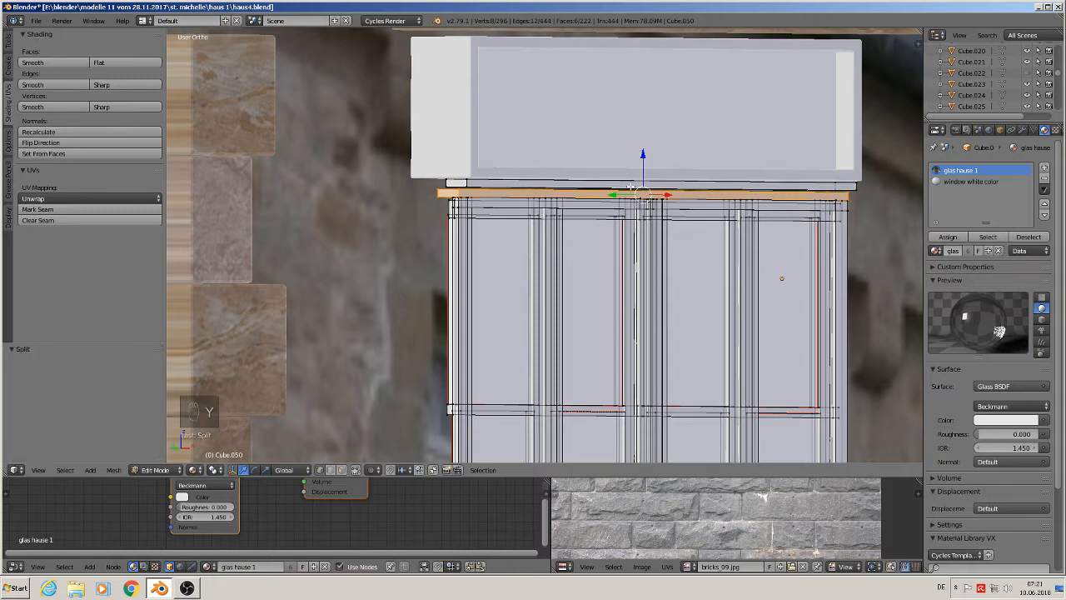
pyautogui.press('s')
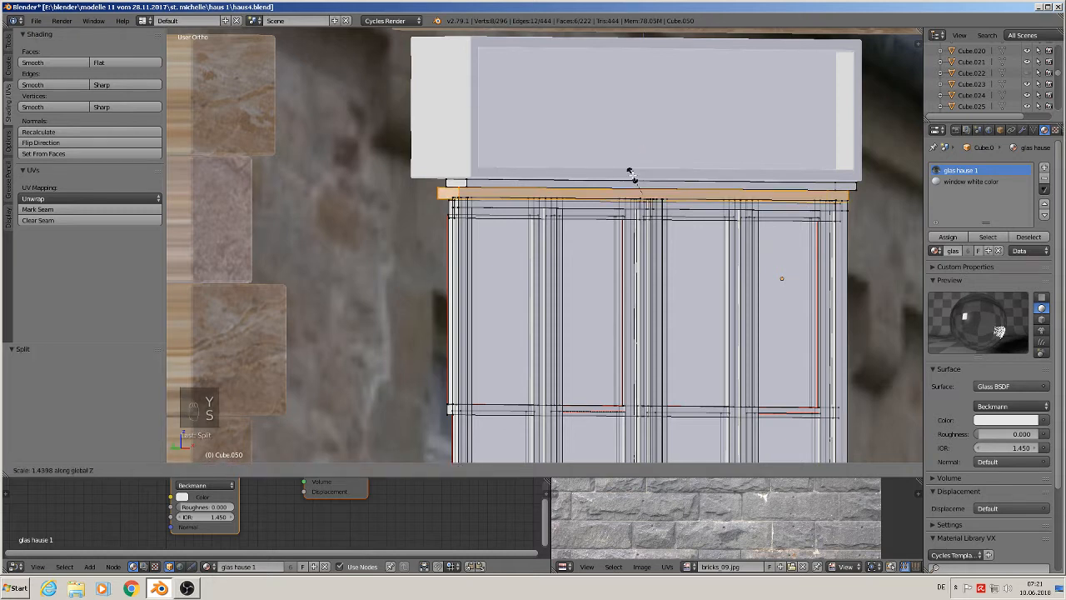
pyautogui.rightClick(630, 171)
pyautogui.press('s')
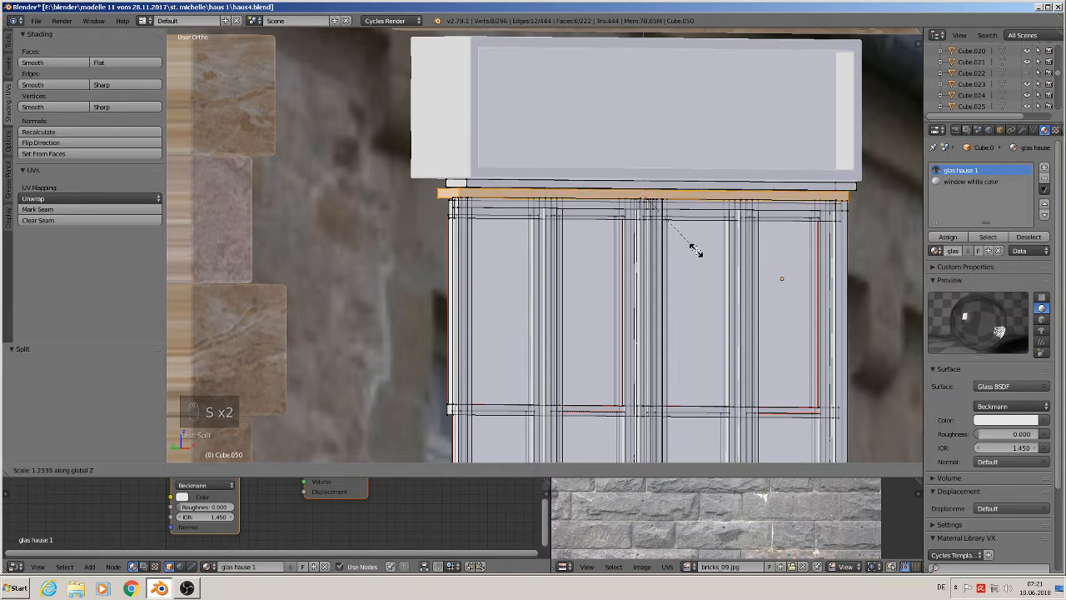
pyautogui.click(703, 269)
pyautogui.press('Tab')
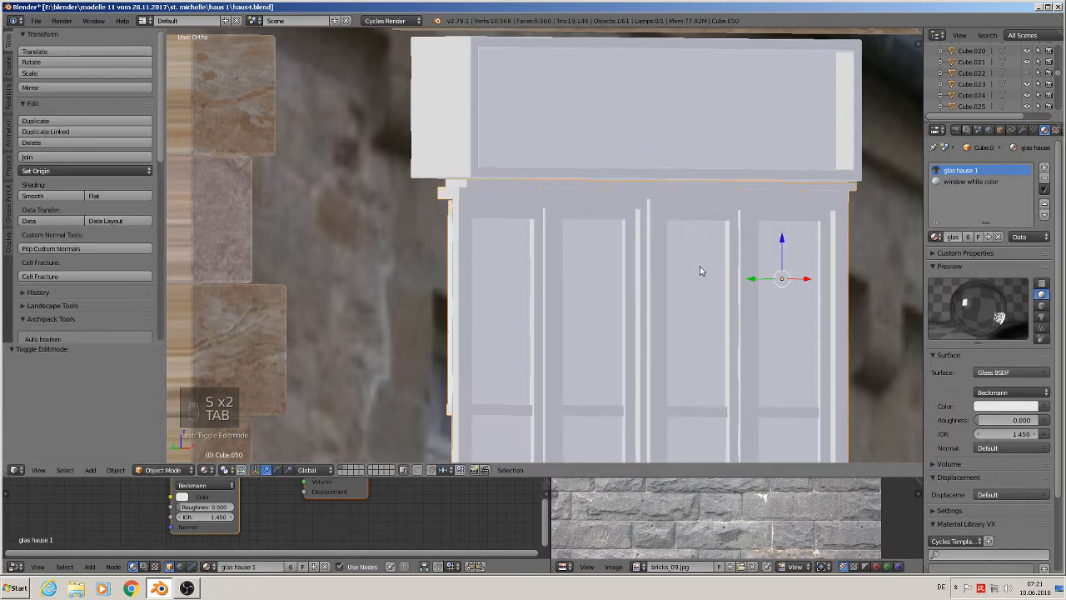
# - Box-select the window's lower vertices and move them 0.015 down along Z
pyautogui.moveTo(702, 269); pyautogui.dragTo(597, 291, button='middle')
pyautogui.scroll(-2, 684, 257)
pyautogui.scroll(-3, 668, 273)
pyautogui.scroll(-3, 680, 323)
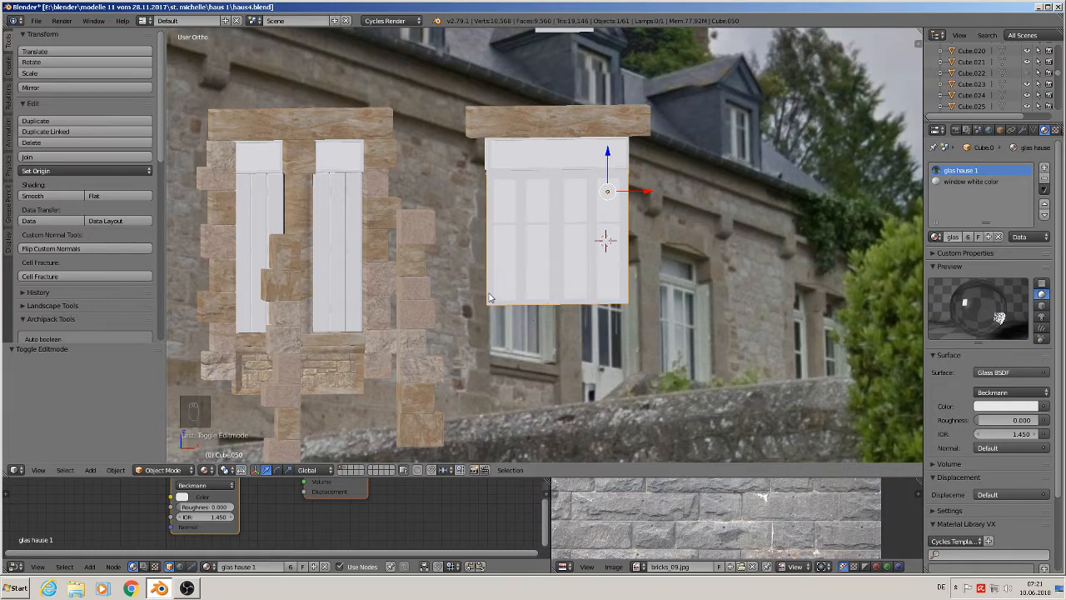
pyautogui.moveTo(564, 272)
pyautogui.mouseDown(button='middle')
pyautogui.moveTo(684, 250)
pyautogui.moveTo(721, 276)
pyautogui.moveTo(566, 275)
pyautogui.moveTo(581, 284)
pyautogui.mouseUp(button='middle')
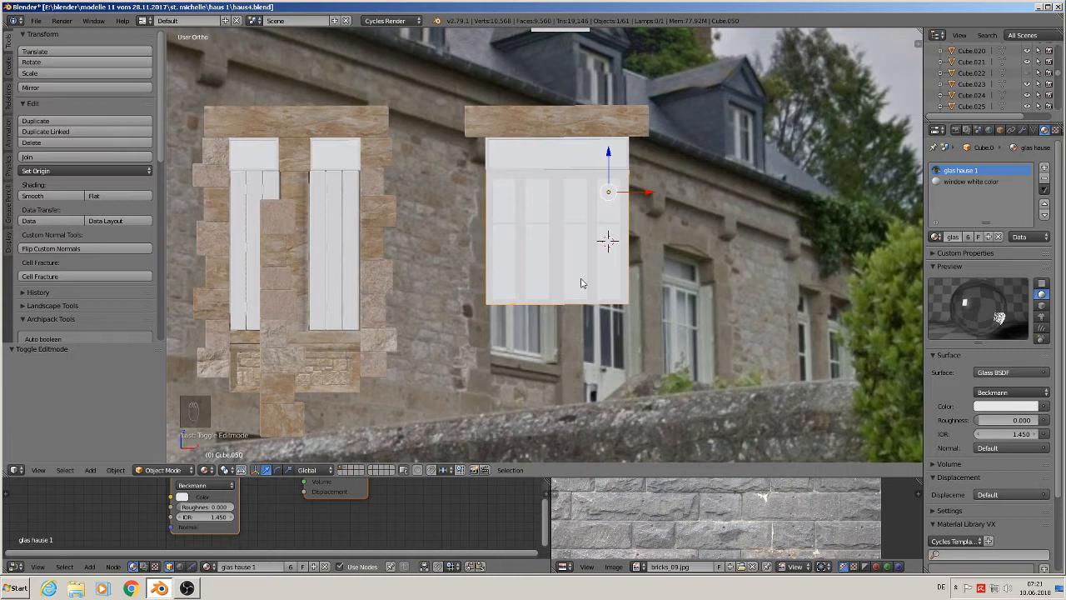
pyautogui.press('Tab')
pyautogui.press('a')
pyautogui.press('a')
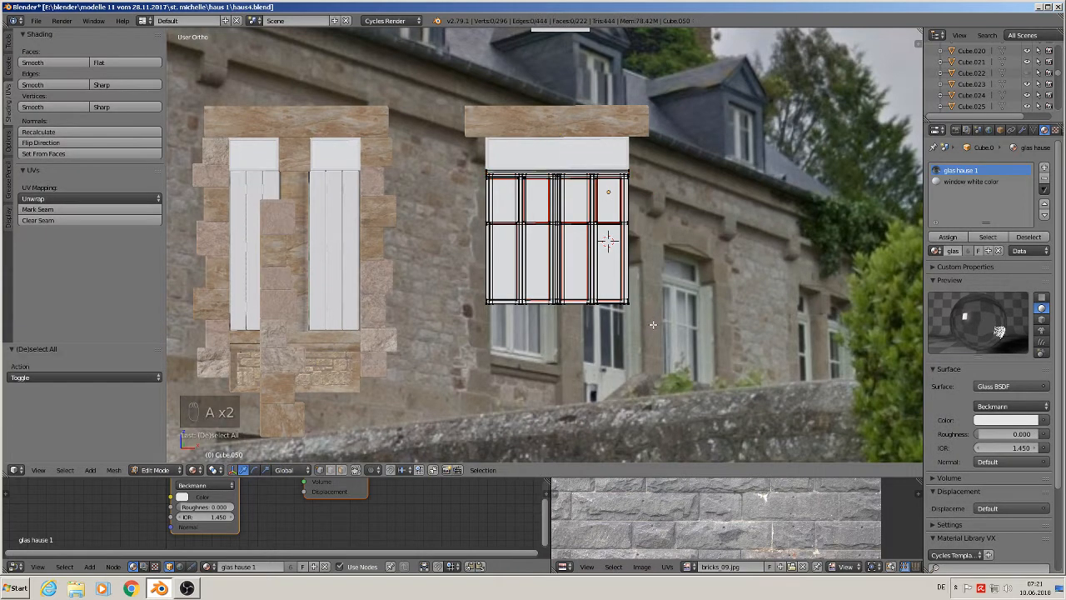
pyautogui.press('b')
pyautogui.moveTo(641, 315); pyautogui.dragTo(482, 219)
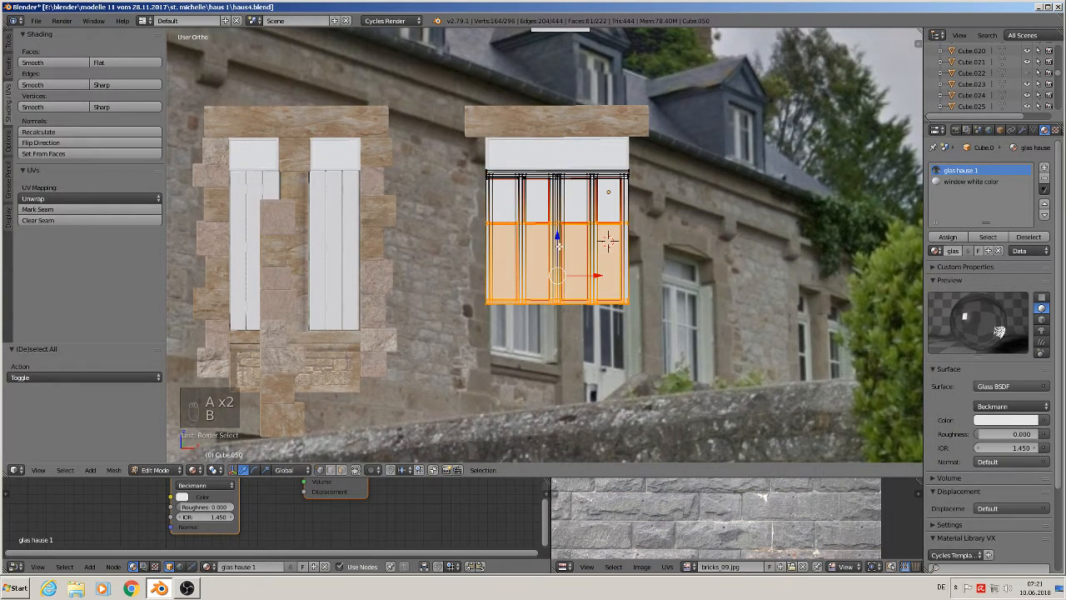
pyautogui.moveTo(559, 242); pyautogui.dragTo(563, 278)
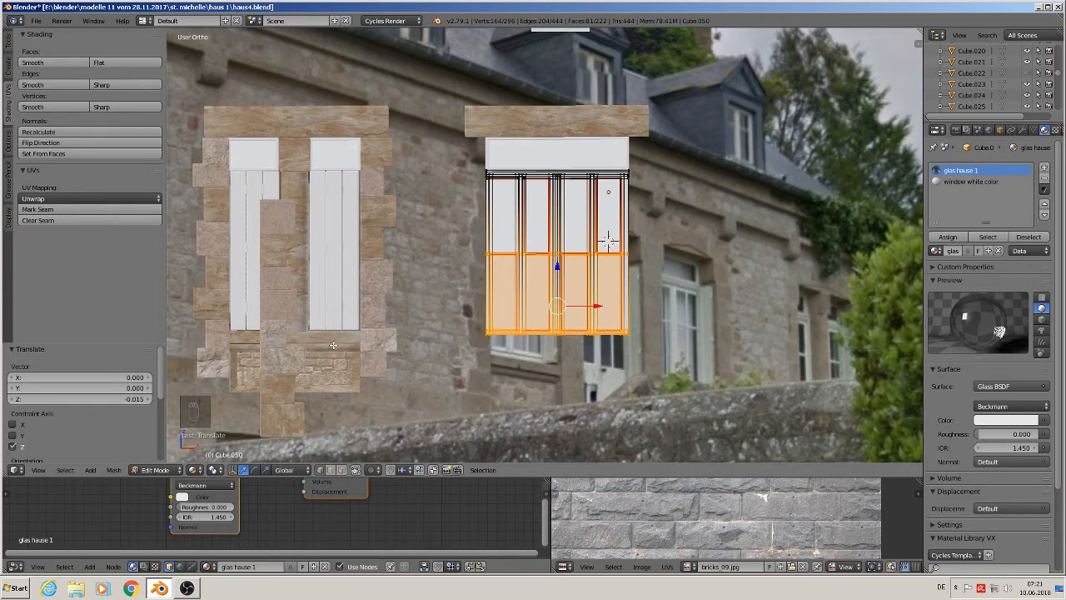
pyautogui.press('Tab')
# - Duplicate the left window's stone sill and move it 0.123 along X under the right window
pyautogui.rightClick(334, 344)
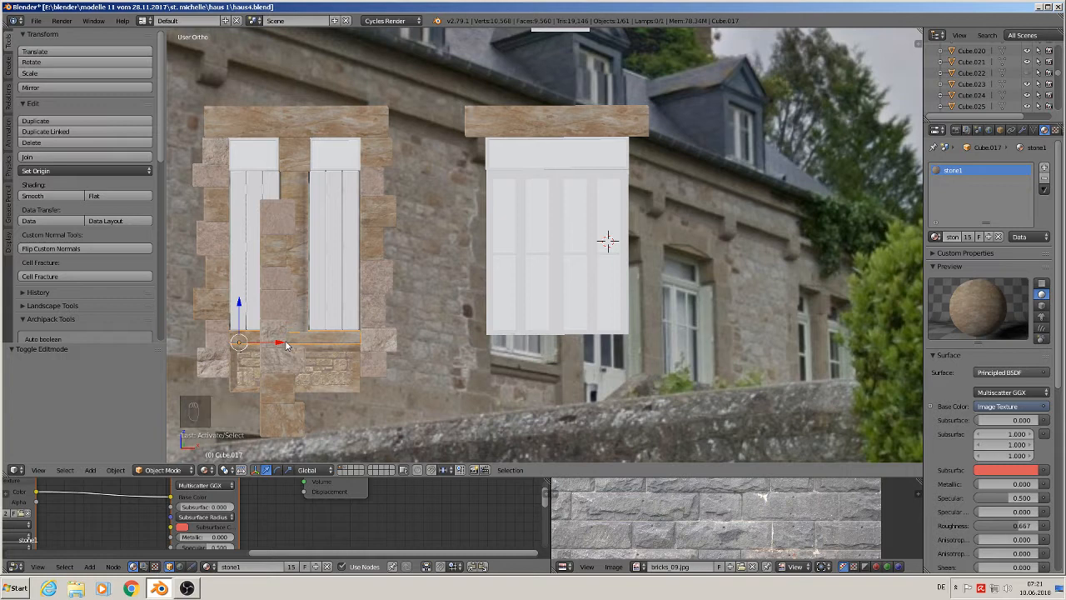
pyautogui.hotkey('shift', 'd')
pyautogui.press('x')
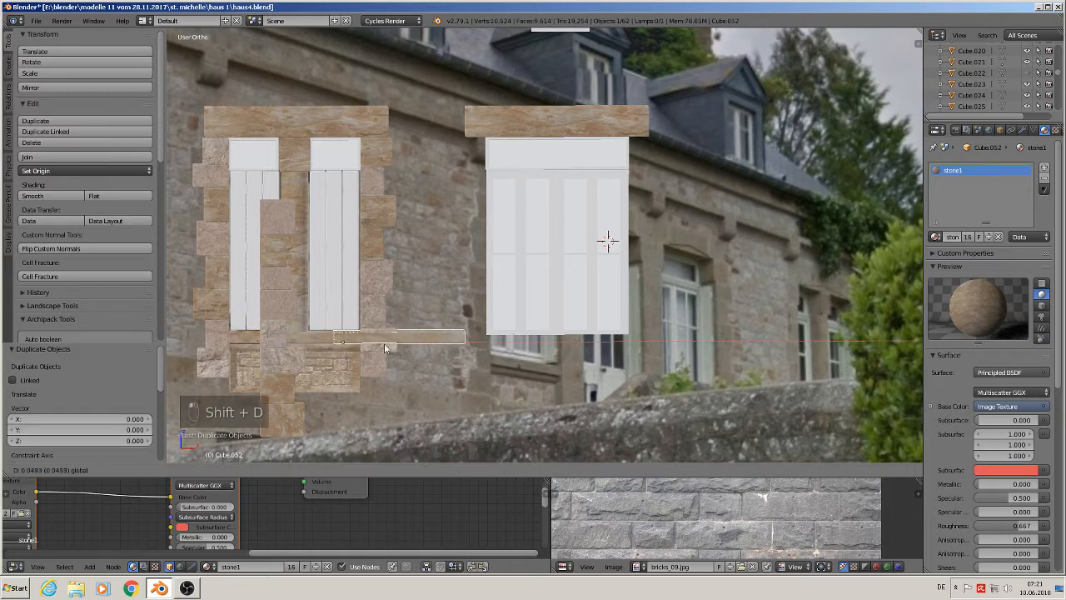
pyautogui.click(537, 355)
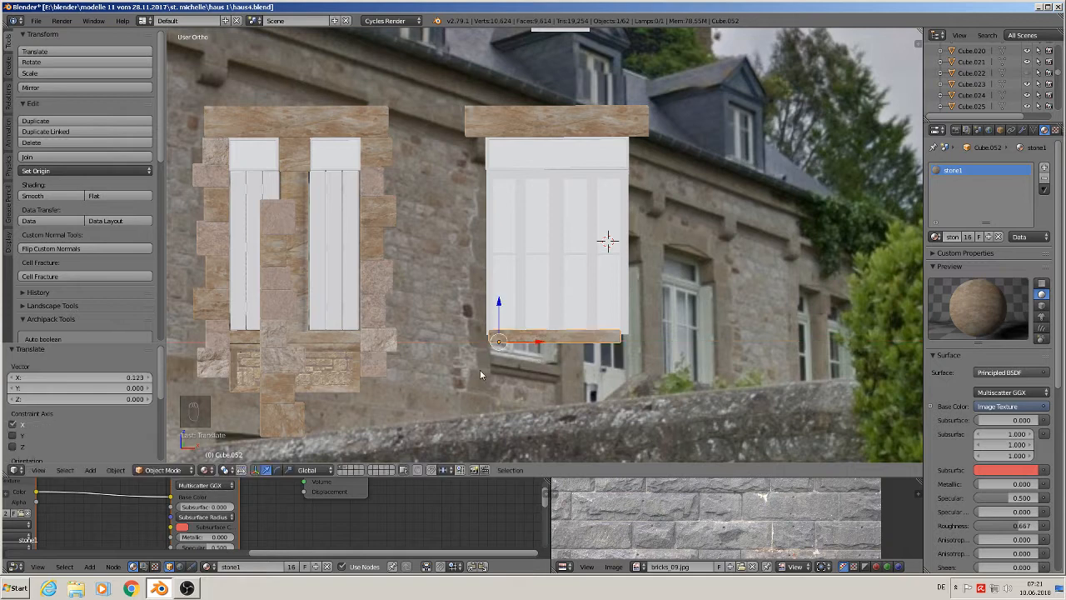
# - Duplicate the wall block beneath the left window's sill and move it 0.123 along X under the right window
pyautogui.rightClick(330, 371)
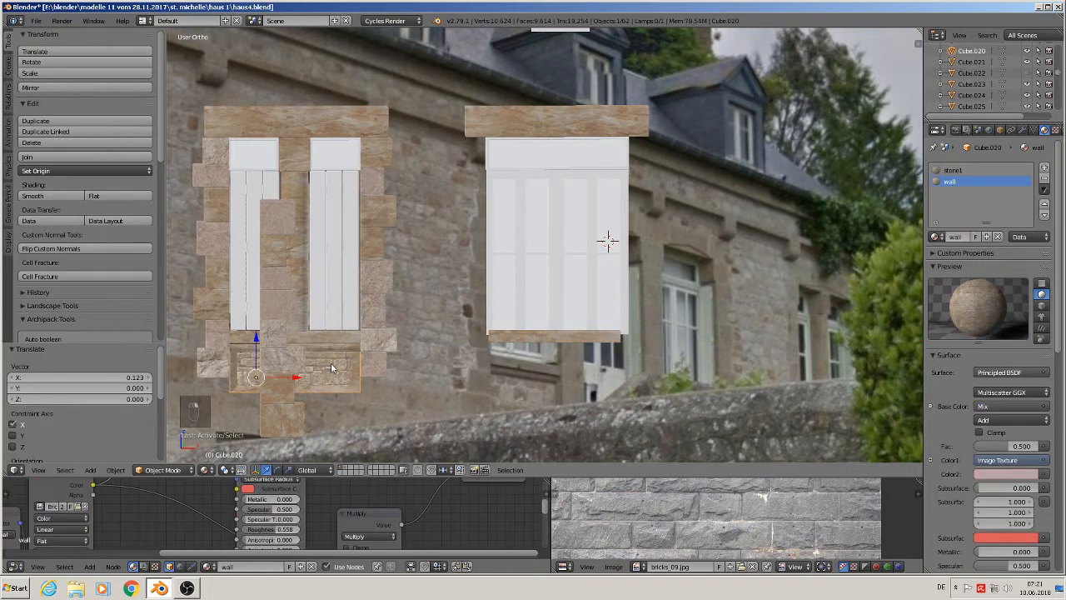
pyautogui.hotkey('shift', 'd')
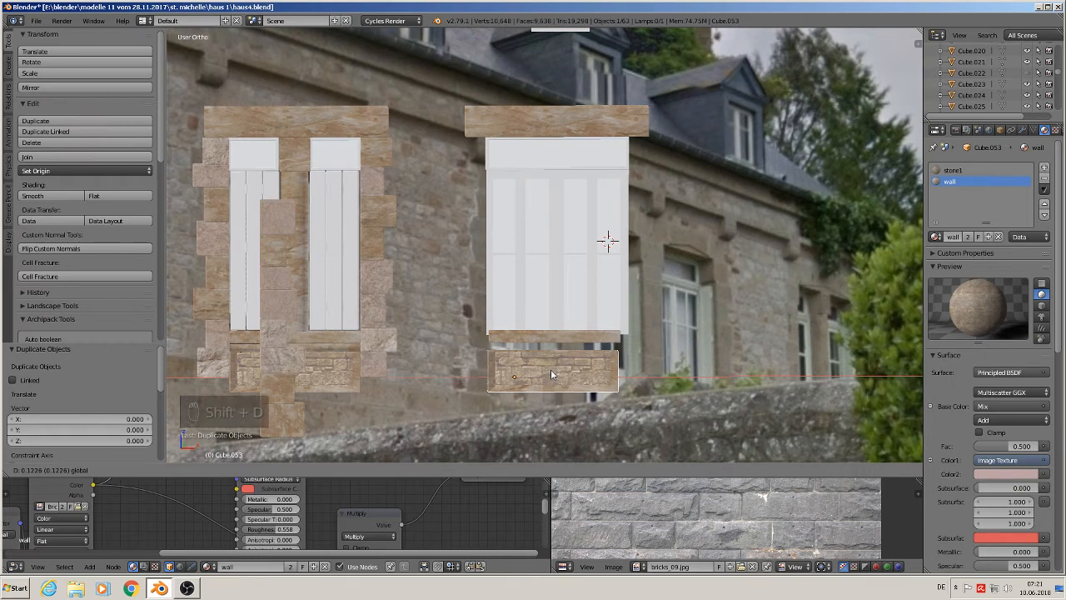
pyautogui.click(550, 373)
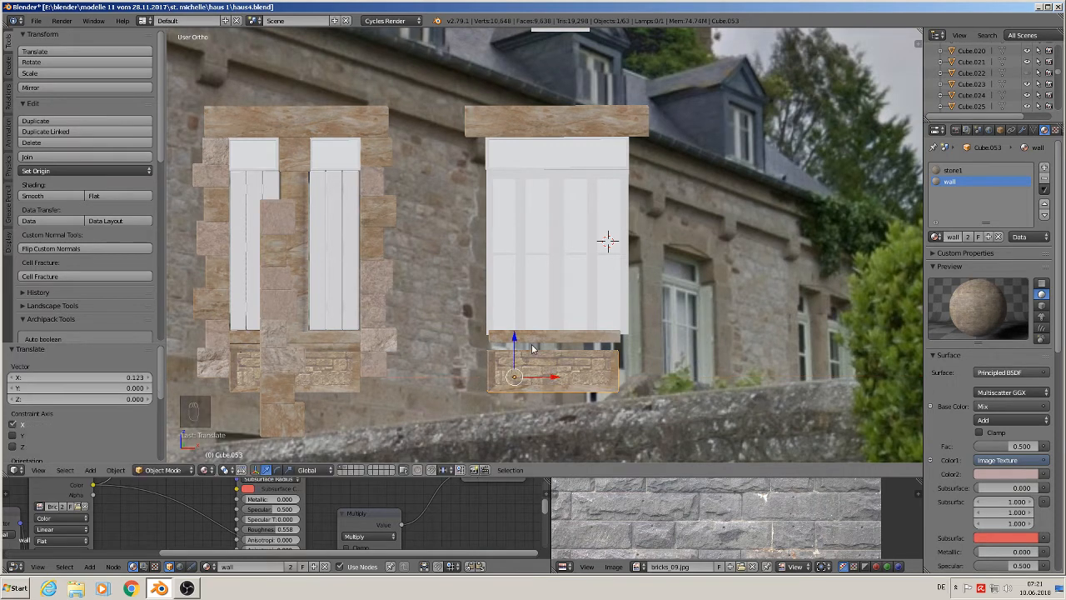
# - Duplicate the left window's sill once more and move the copy 0.123 along X
pyautogui.rightClick(337, 350)
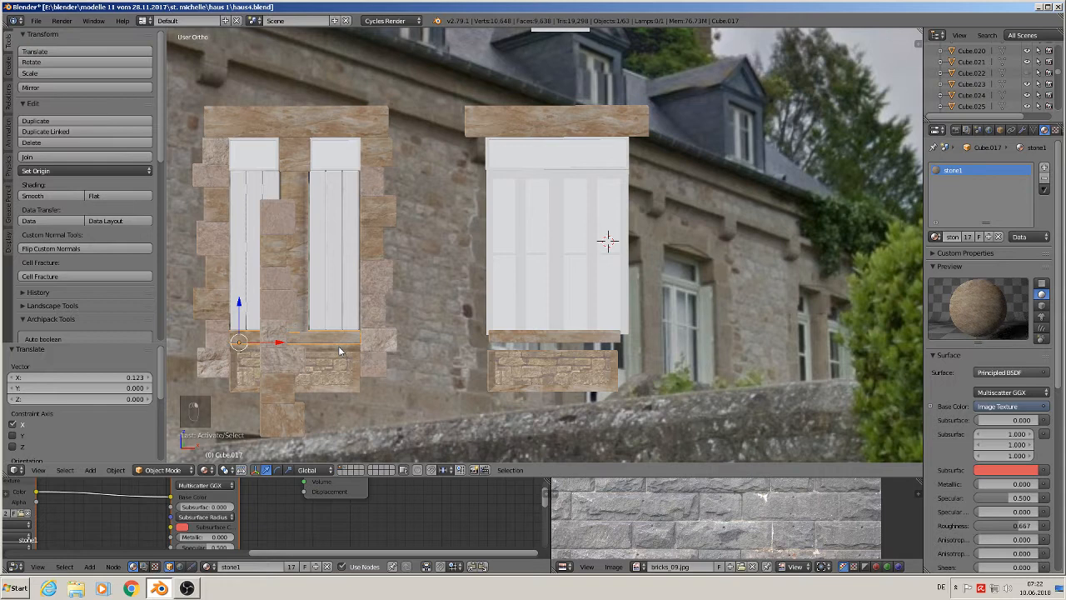
pyautogui.rightClick(339, 350)
pyautogui.hotkey('shift', 'd')
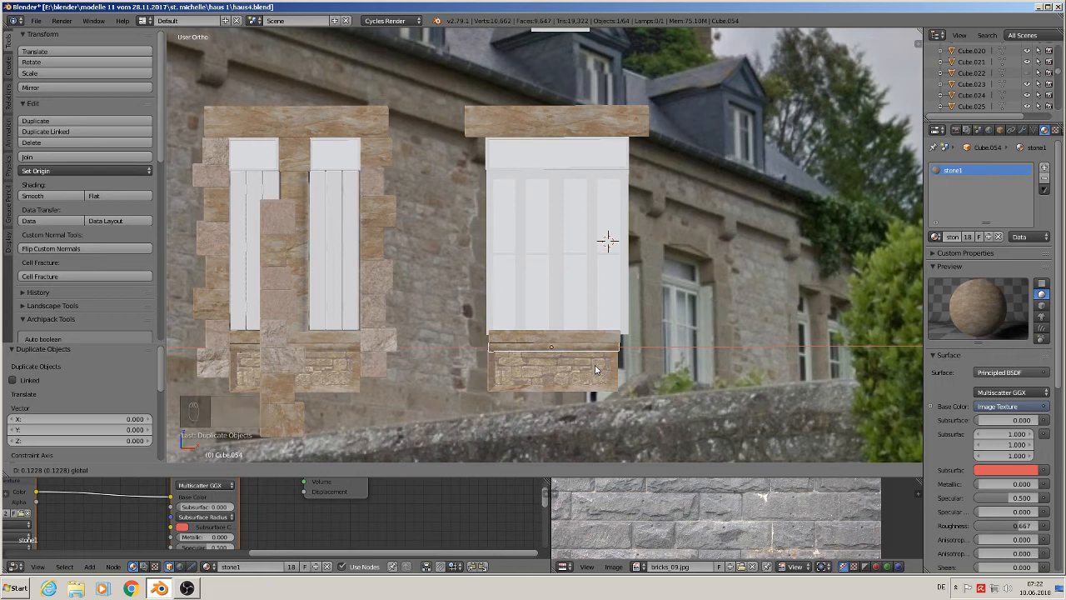
pyautogui.click(595, 370)
# - Nudge the two new sill stones about 0.001 along X to align them under the right window
pyautogui.scroll(5, 575, 369)
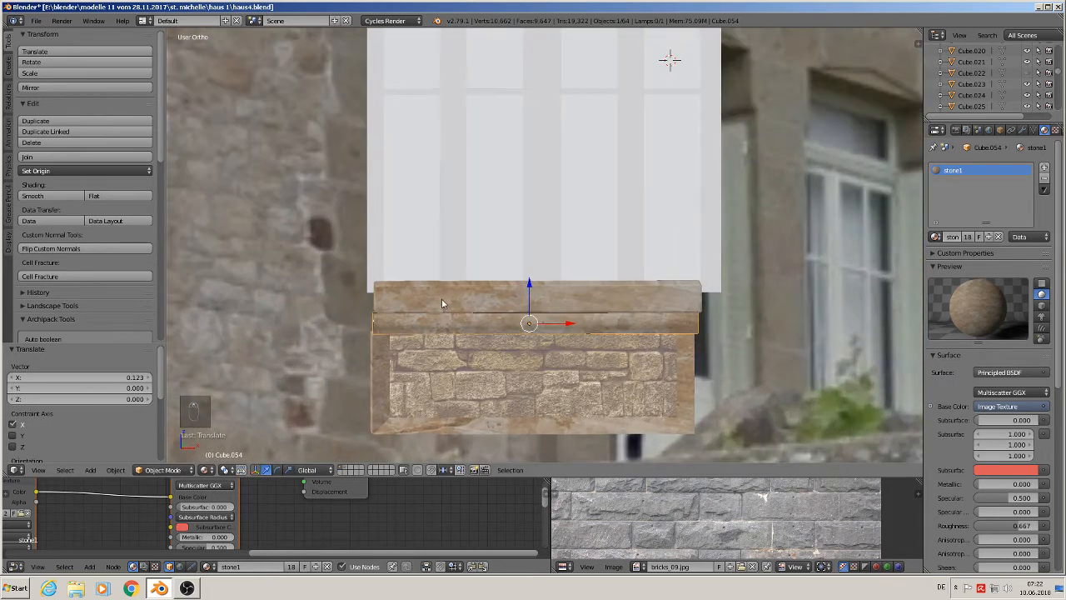
pyautogui.rightClick(442, 302)
pyautogui.click(431, 306)
pyautogui.press('g')
pyautogui.press('x')
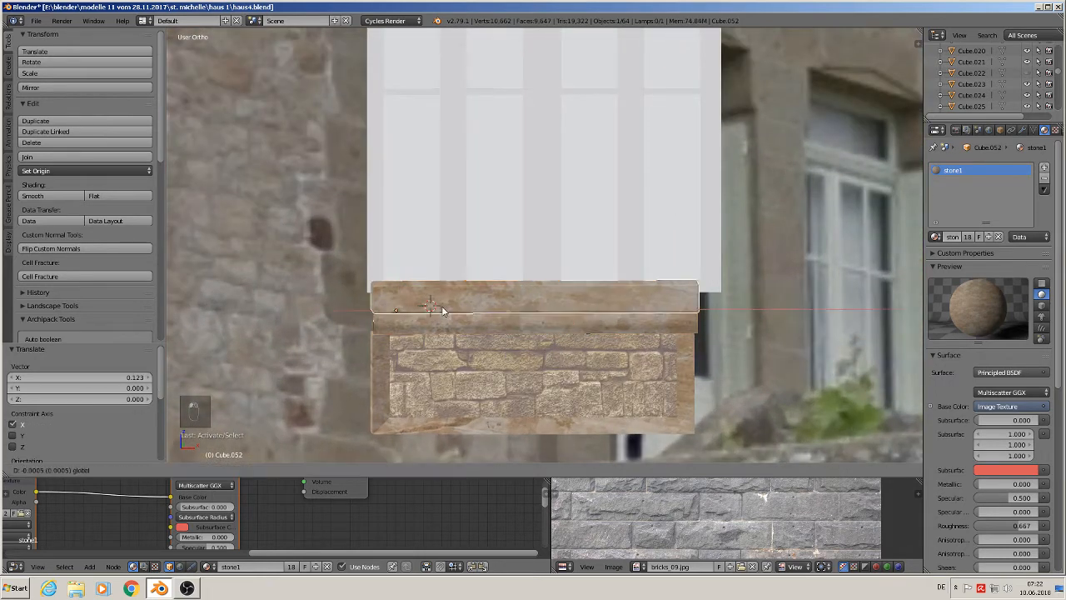
pyautogui.click(442, 310)
pyautogui.rightClick(435, 328)
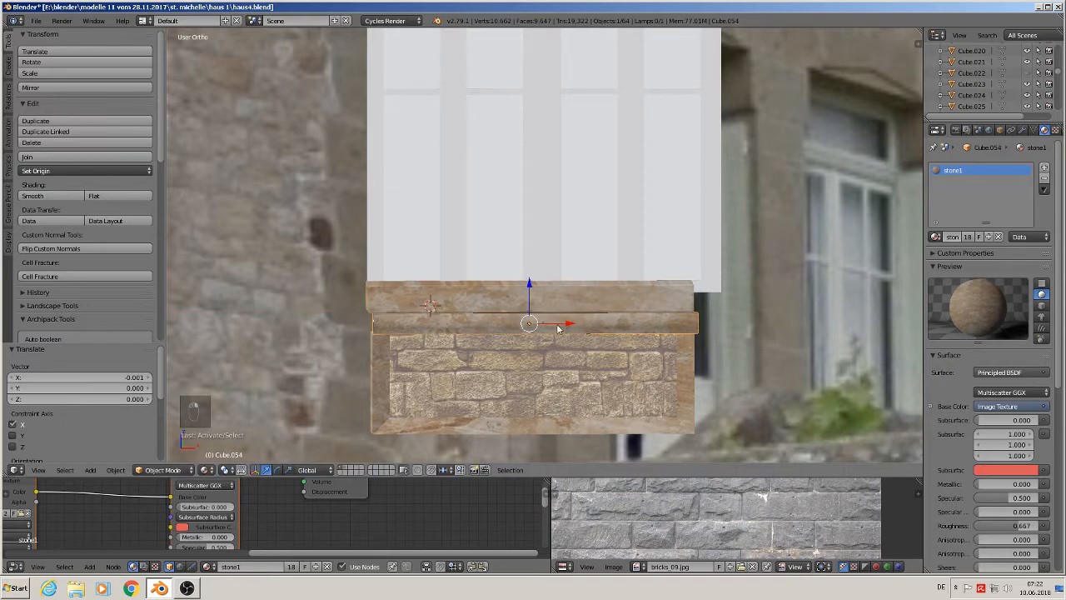
pyautogui.moveTo(558, 327); pyautogui.dragTo(554, 324)
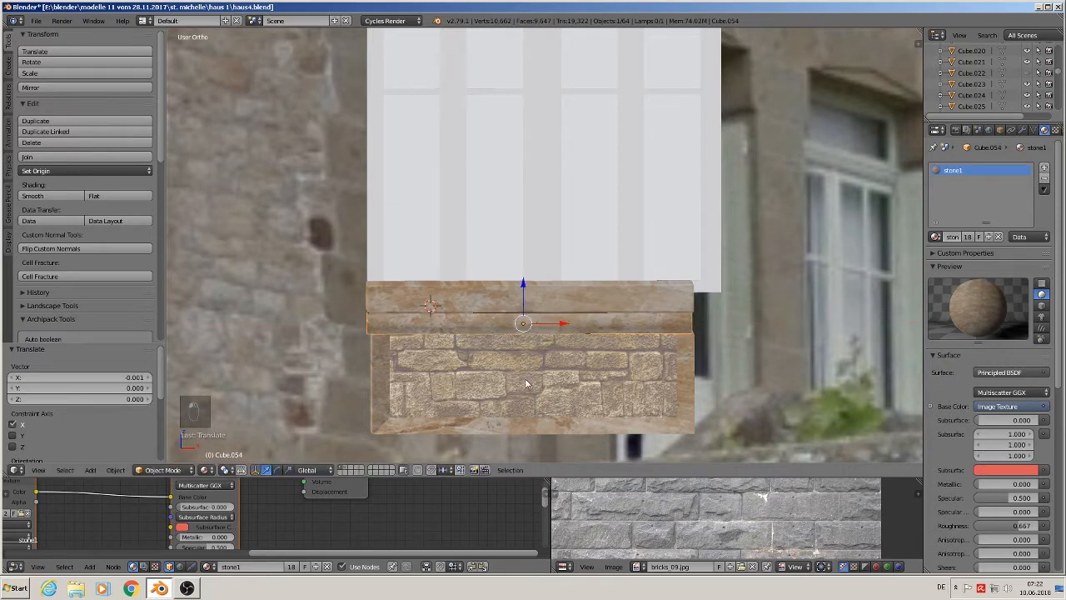
# - Nudge the wall block under the right window slightly along X and then along Z to align it
pyautogui.rightClick(526, 384)
pyautogui.press('g')
pyautogui.press('x')
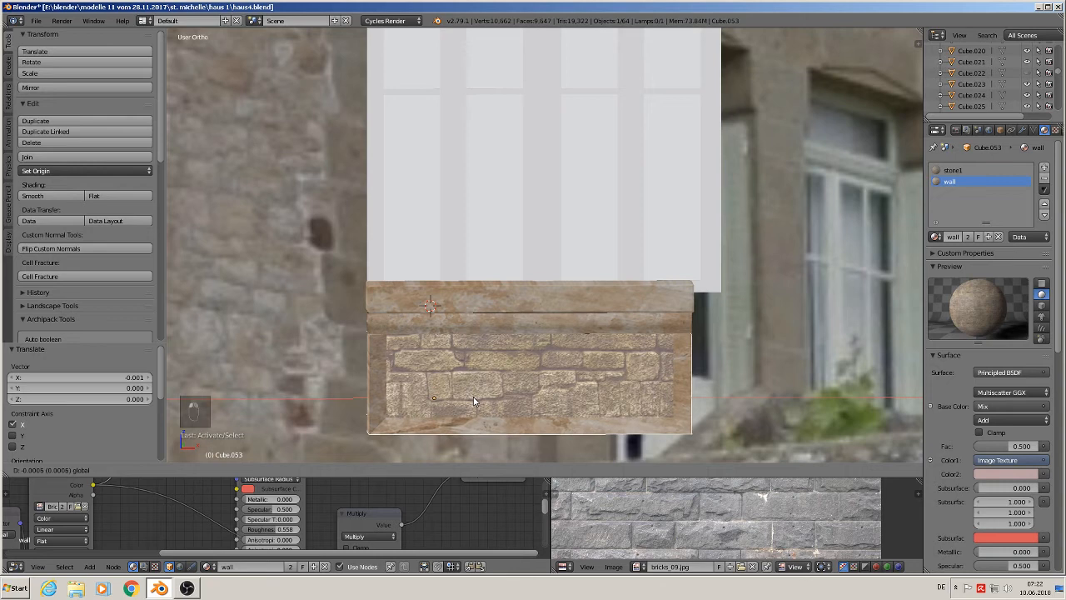
pyautogui.click(473, 402)
pyautogui.press('g')
pyautogui.press('z')
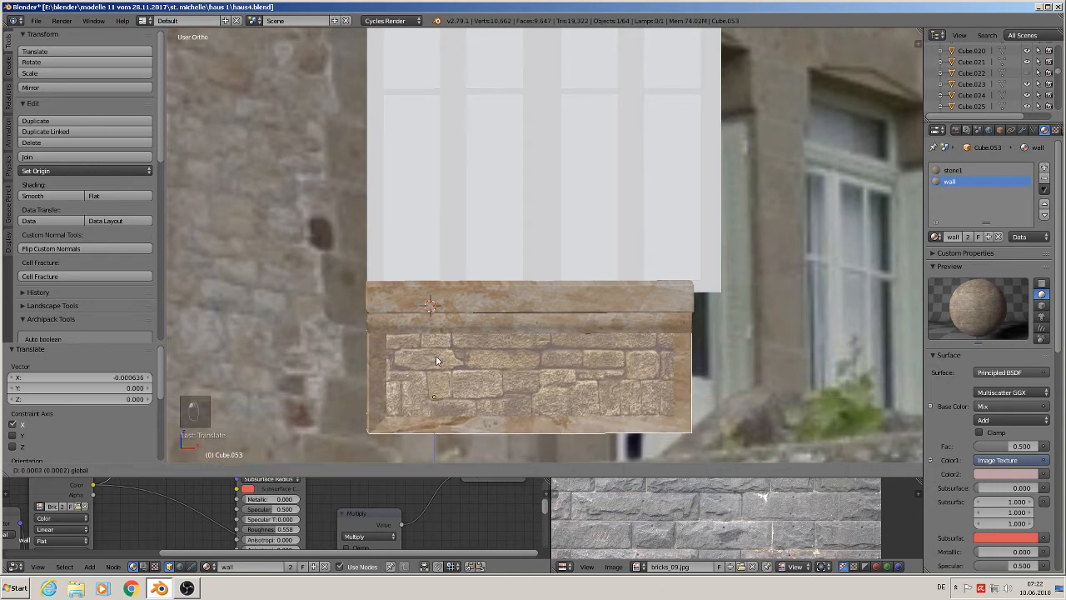
pyautogui.click(436, 355)
# - In the right window's Edit Mode, box-select its bottom vertices and raise them to sit on top of the sill
pyautogui.rightClick(472, 271)
pyautogui.press('Tab')
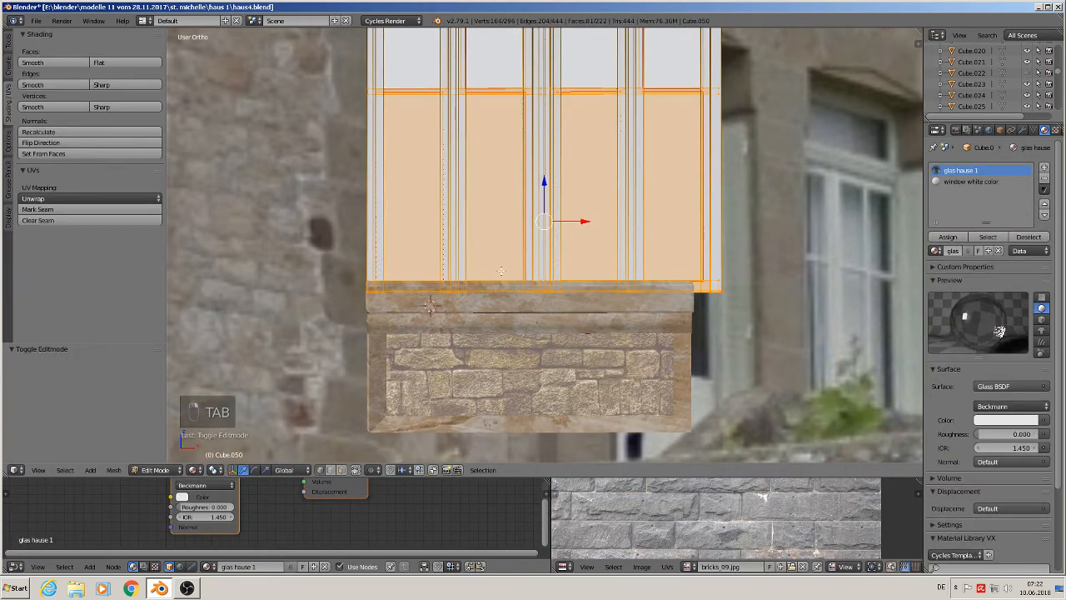
pyautogui.press('a')
pyautogui.press('a')
pyautogui.press('b')
pyautogui.moveTo(739, 309); pyautogui.dragTo(333, 266)
pyautogui.moveTo(541, 250); pyautogui.dragTo(546, 250)
pyautogui.press('Tab')
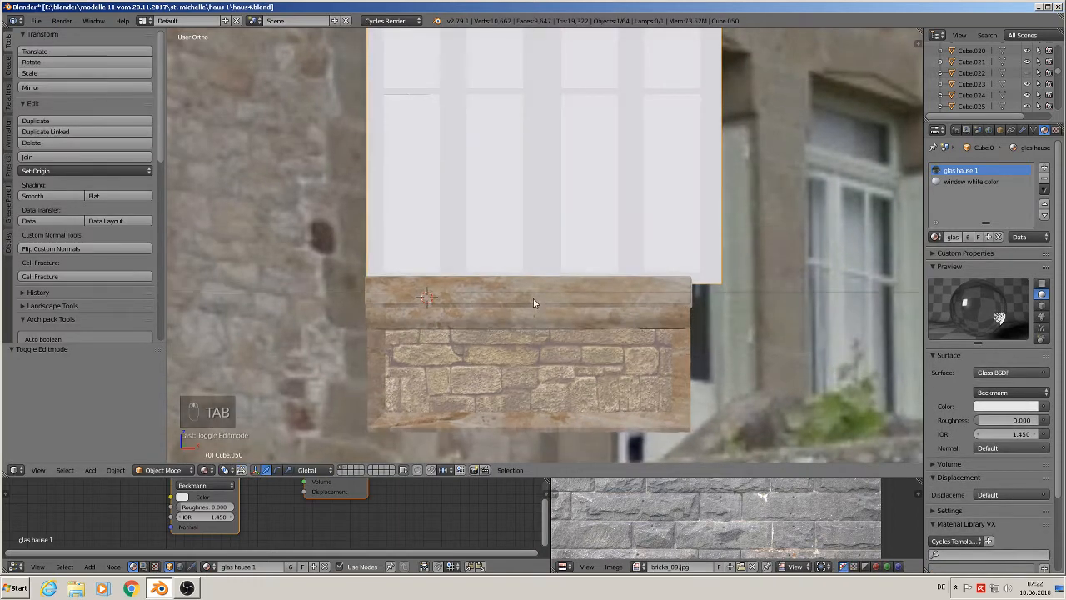
# - In front view, extend the upper sill stone's right-end vertices to the right window's outer edge
pyautogui.moveTo(533, 303); pyautogui.dragTo(555, 318, button='middle')
pyautogui.rightClick(659, 315)
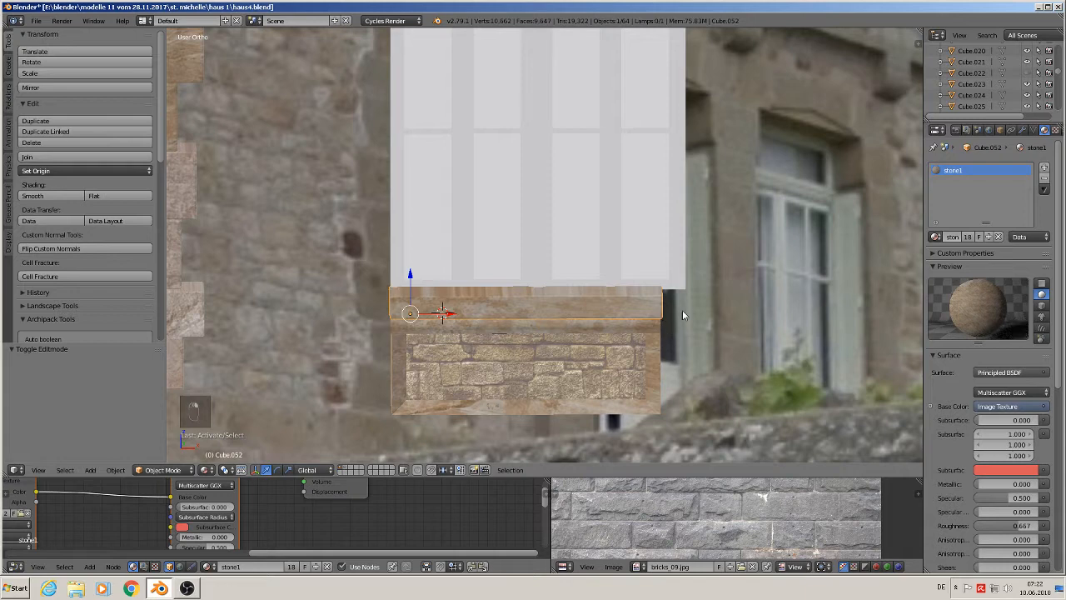
pyautogui.press('KP_1')
pyautogui.press('Tab')
pyautogui.press('a')
pyautogui.press('a')
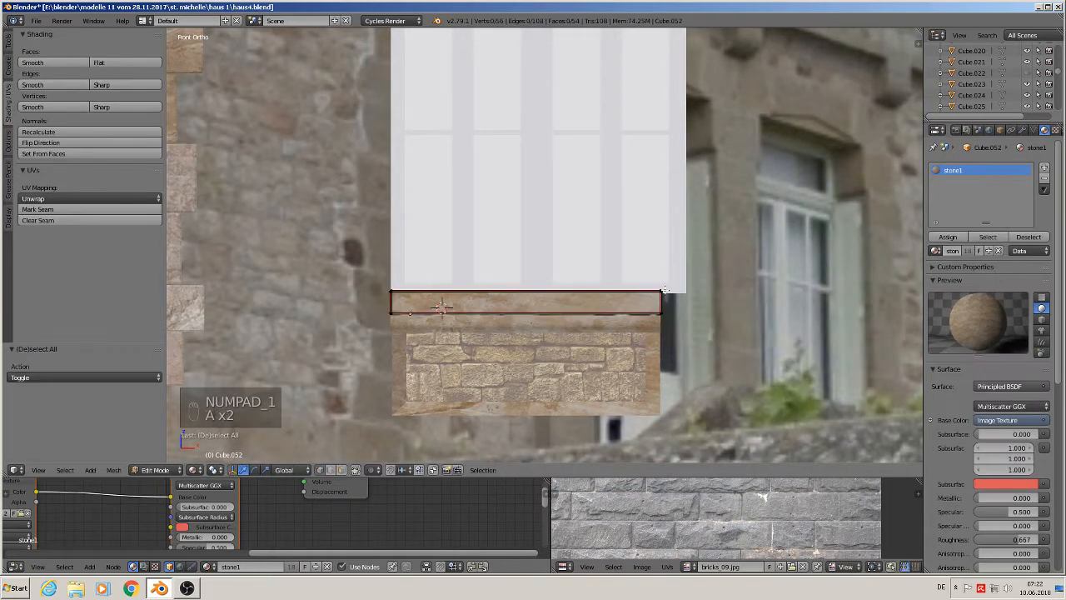
pyautogui.press('c')
pyautogui.moveTo(666, 293)
pyautogui.mouseDown()
pyautogui.moveTo(667, 319)
pyautogui.moveTo(716, 305)
pyautogui.mouseUp()
pyautogui.rightClick(668, 319)
pyautogui.press('a')
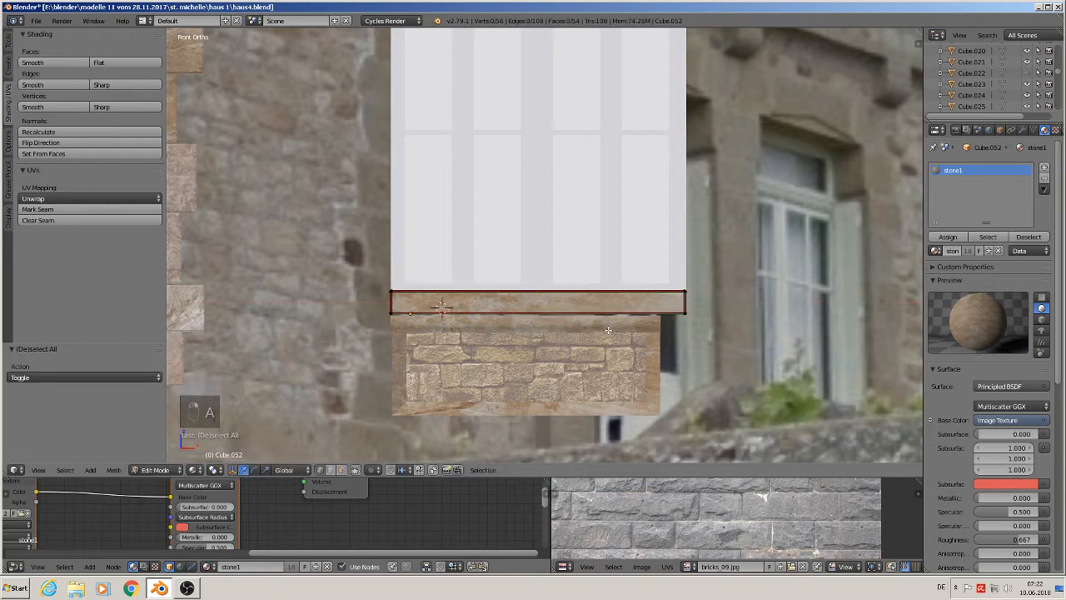
pyautogui.press('Tab')
# - Extend the lower sill stone's right-end vertices about 0.006 along X to match the upper sill
pyautogui.rightClick(611, 329)
pyautogui.press('Tab')
pyautogui.press('a')
pyautogui.press('c')
pyautogui.moveTo(665, 311)
pyautogui.mouseDown()
pyautogui.moveTo(668, 335)
pyautogui.moveTo(717, 329)
pyautogui.mouseUp()
pyautogui.rightClick(667, 335)
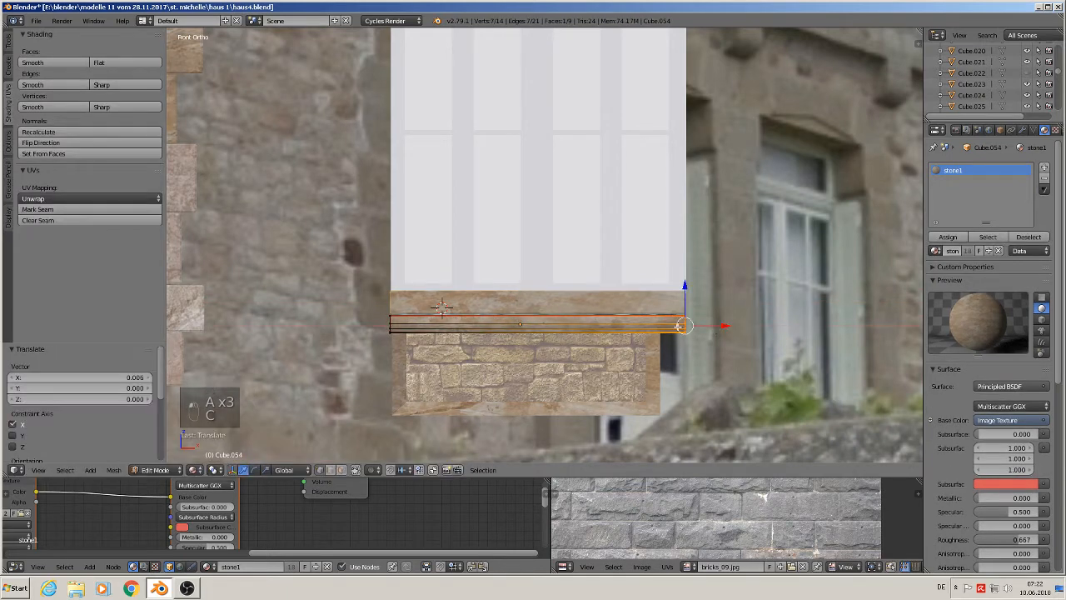
pyautogui.press('Tab')
# - Extend the wall block's right-side vertices beneath the sill to line up with the sill stones
pyautogui.rightClick(445, 350)
pyautogui.press('Tab')
pyautogui.press('a')
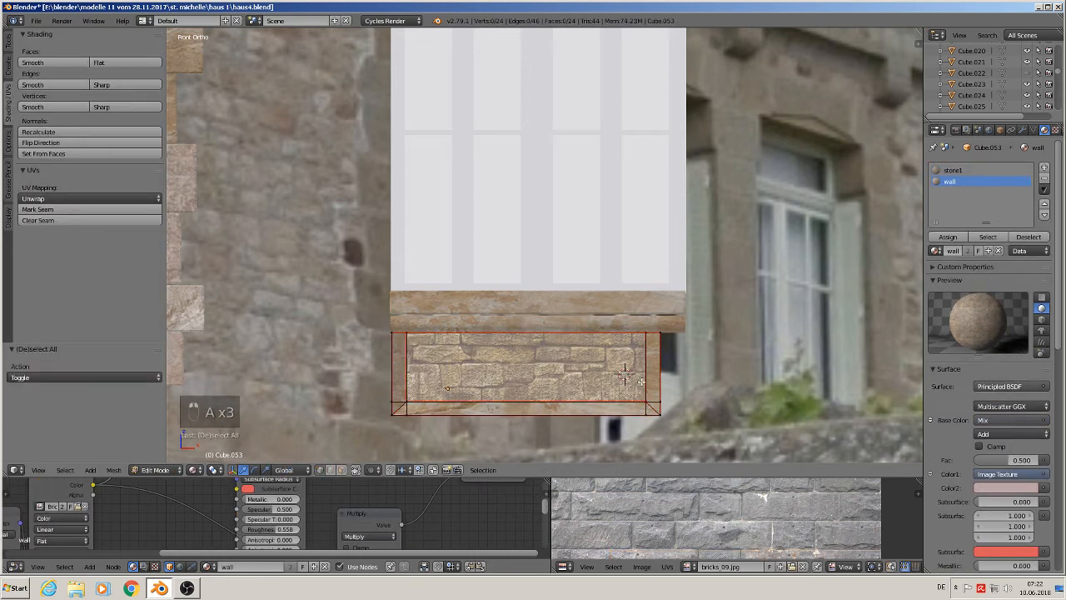
pyautogui.press('c')
pyautogui.moveTo(645, 370)
pyautogui.mouseDown()
pyautogui.moveTo(648, 405)
pyautogui.moveTo(655, 331)
pyautogui.mouseUp()
pyautogui.rightClick(655, 332)
pyautogui.moveTo(694, 383); pyautogui.dragTo(724, 387)
pyautogui.press('Tab')
# - Nudge the lower sill stone slightly upward to sit directly under the upper sill
pyautogui.rightClick(511, 326)
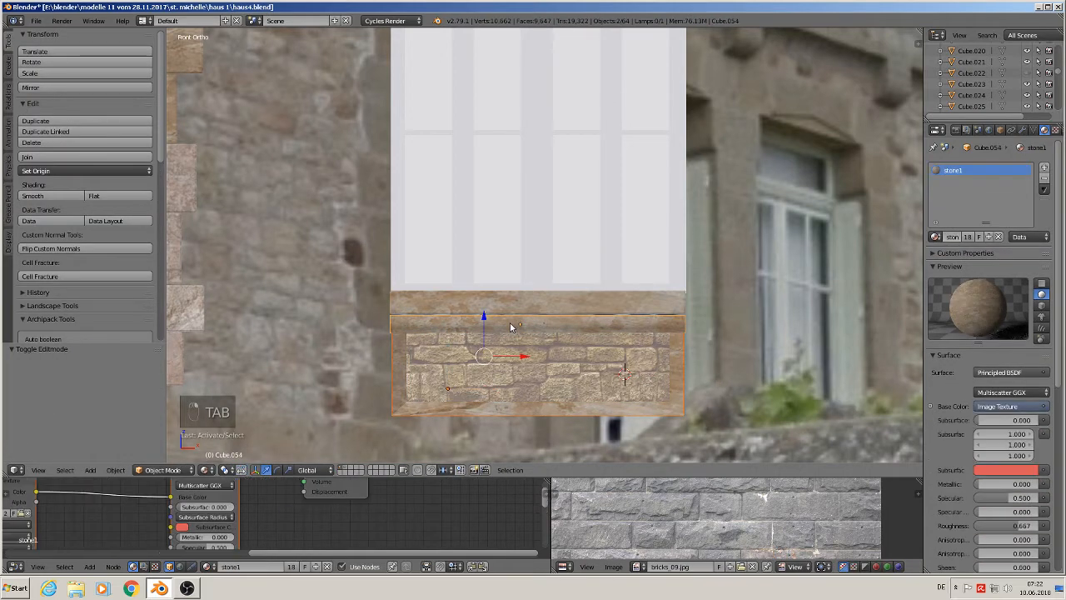
pyautogui.moveTo(483, 318); pyautogui.dragTo(485, 316)
pyautogui.press('Tab')
pyautogui.scroll(-1, 506, 305)
pyautogui.press('Tab')
pyautogui.press('Tab')
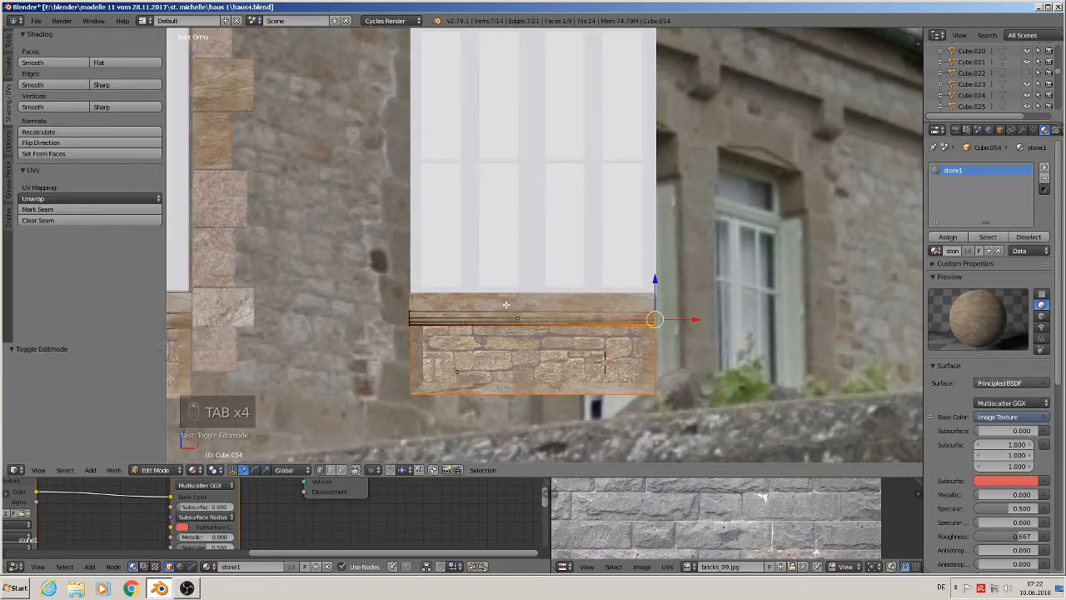
pyautogui.press('Tab')
pyautogui.press('a')
pyautogui.scroll(-5, 510, 303)
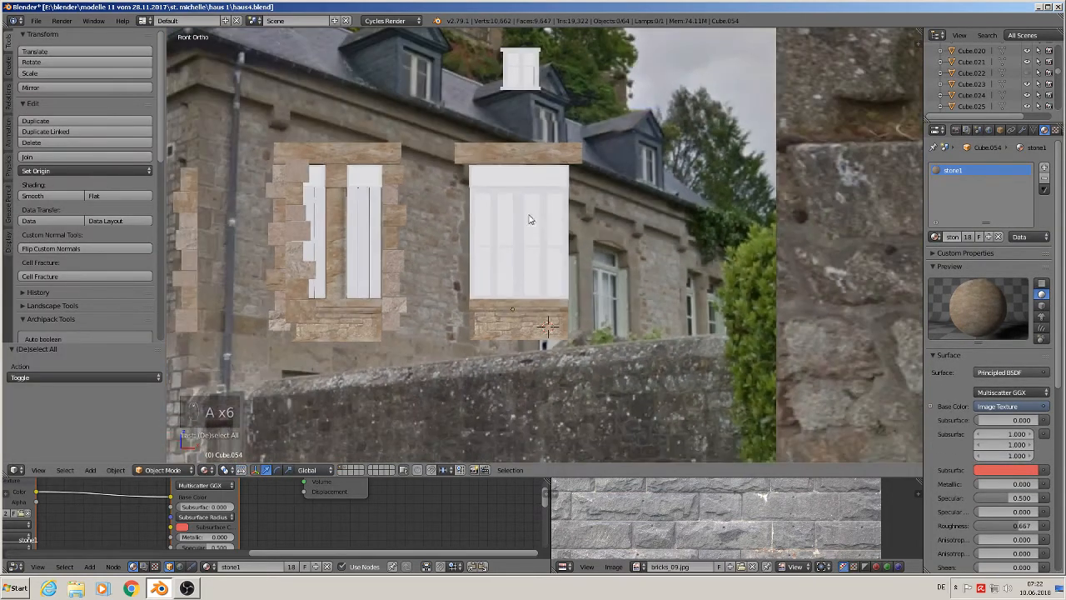
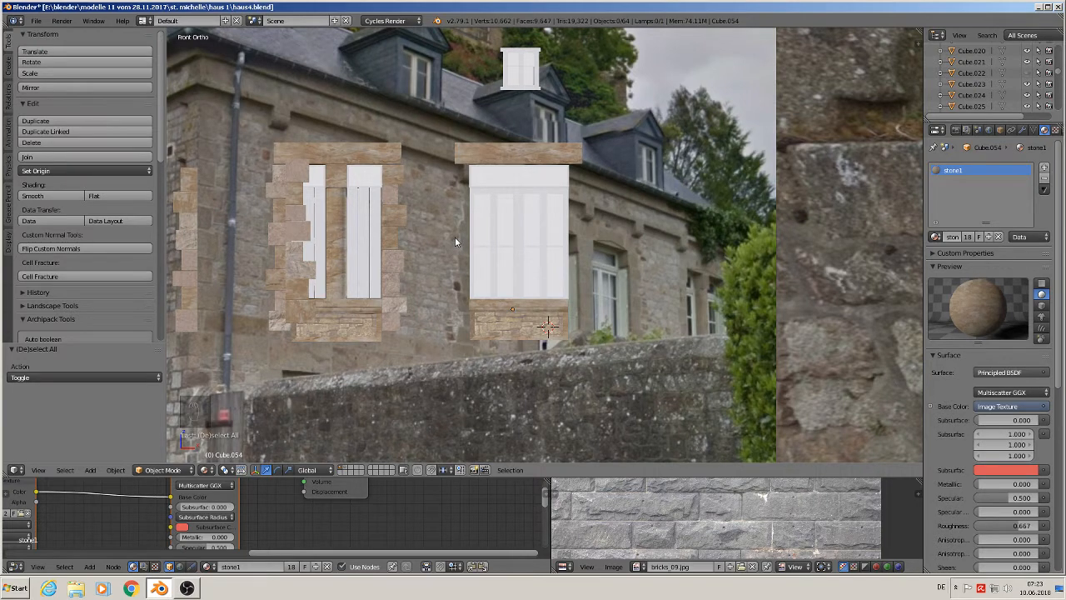
# - Duplicate the left window's right-side quoin stones and move the copy 0.201 along X to the building corner
pyautogui.rightClick(392, 177)
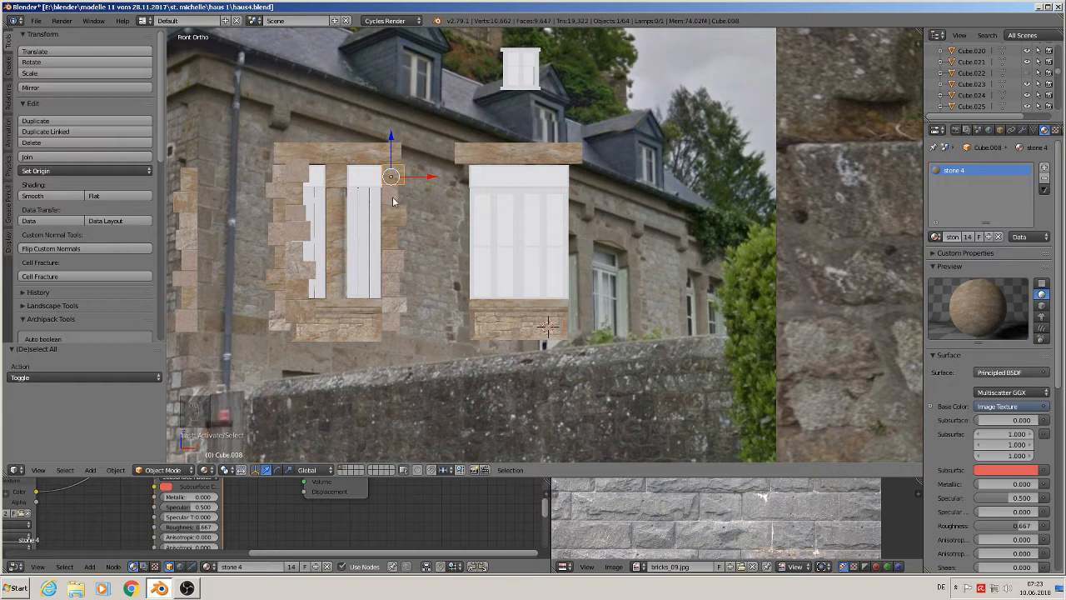
pyautogui.keyDown('shift'); pyautogui.rightClick(392, 200); pyautogui.keyUp('shift')
pyautogui.keyDown('shift'); pyautogui.rightClick(391, 220); pyautogui.keyUp('shift')
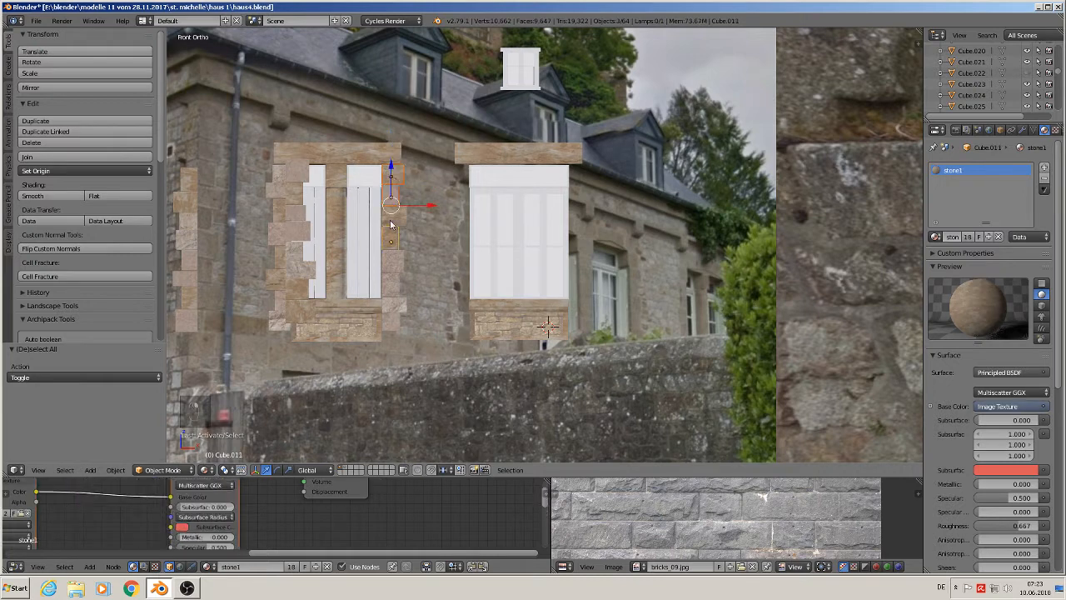
pyautogui.keyDown('shift'); pyautogui.rightClick(391, 243); pyautogui.keyUp('shift')
pyautogui.keyDown('shift'); pyautogui.rightClick(389, 266); pyautogui.keyUp('shift')
pyautogui.keyDown('shift'); pyautogui.rightClick(389, 285); pyautogui.keyUp('shift')
pyautogui.keyDown('shift'); pyautogui.rightClick(393, 304); pyautogui.keyUp('shift')
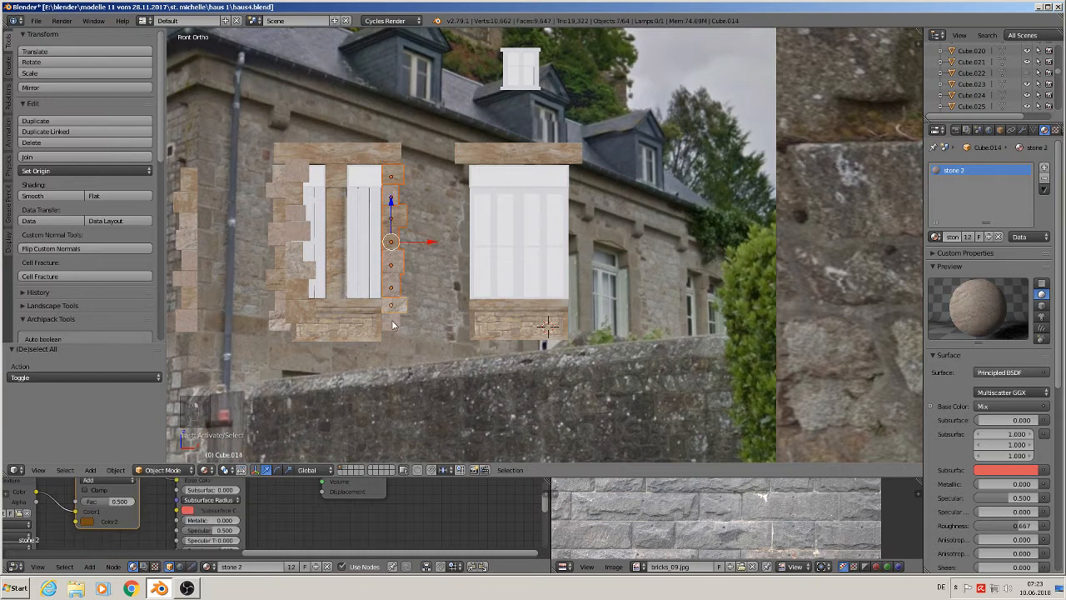
pyautogui.keyDown('shift'); pyautogui.rightClick(394, 322); pyautogui.keyUp('shift')
pyautogui.keyDown('shift'); pyautogui.moveTo(418, 346); pyautogui.dragTo(254, 332, button='middle'); pyautogui.keyUp('shift')
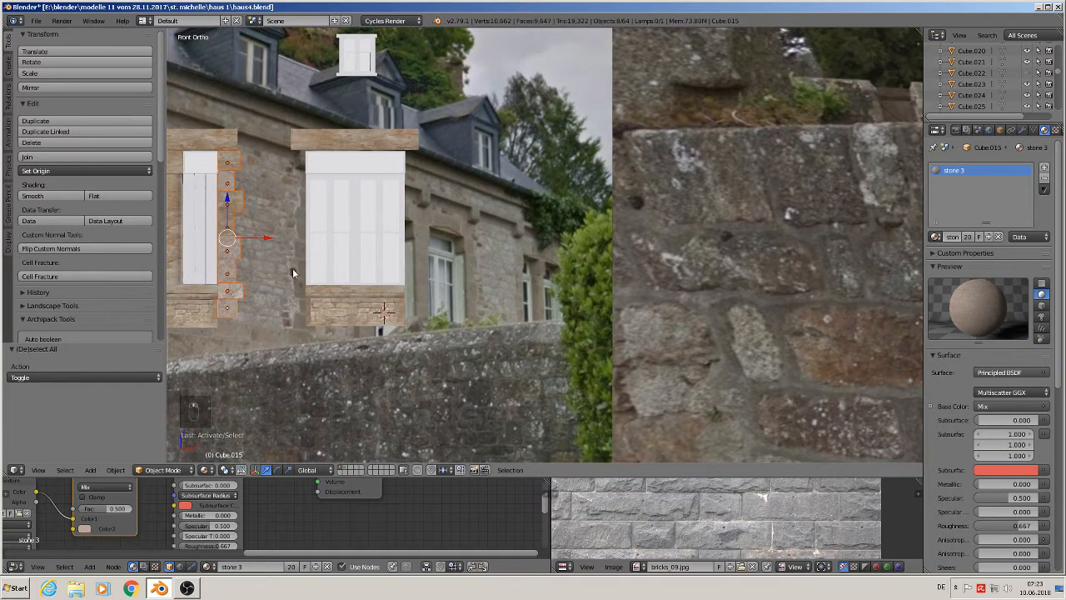
pyautogui.hotkey('shift', 'd')
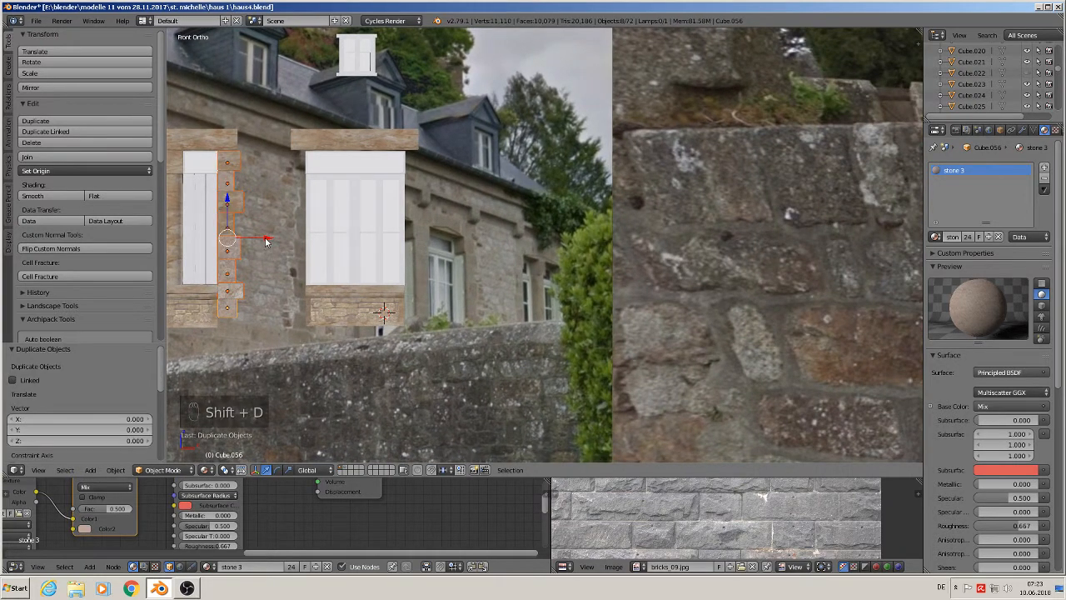
pyautogui.press('x')
pyautogui.click(560, 257)
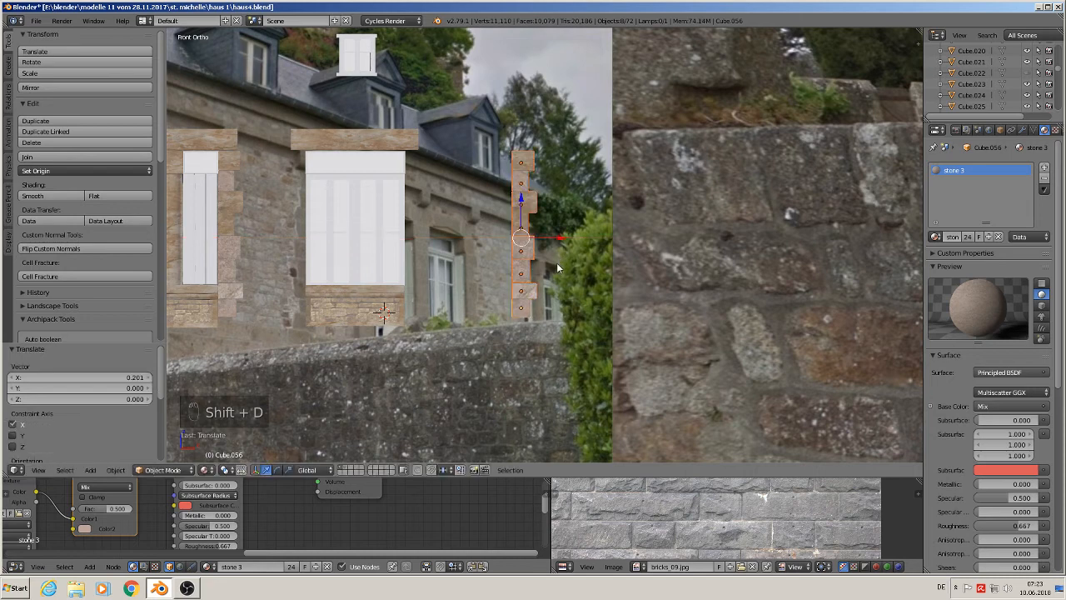
# - Zoom in on the corner copy and shift individual stones along Z to match the photo's corner quoins
pyautogui.moveTo(556, 262); pyautogui.dragTo(657, 292, button='middle')
pyautogui.scroll(3, 538, 262)
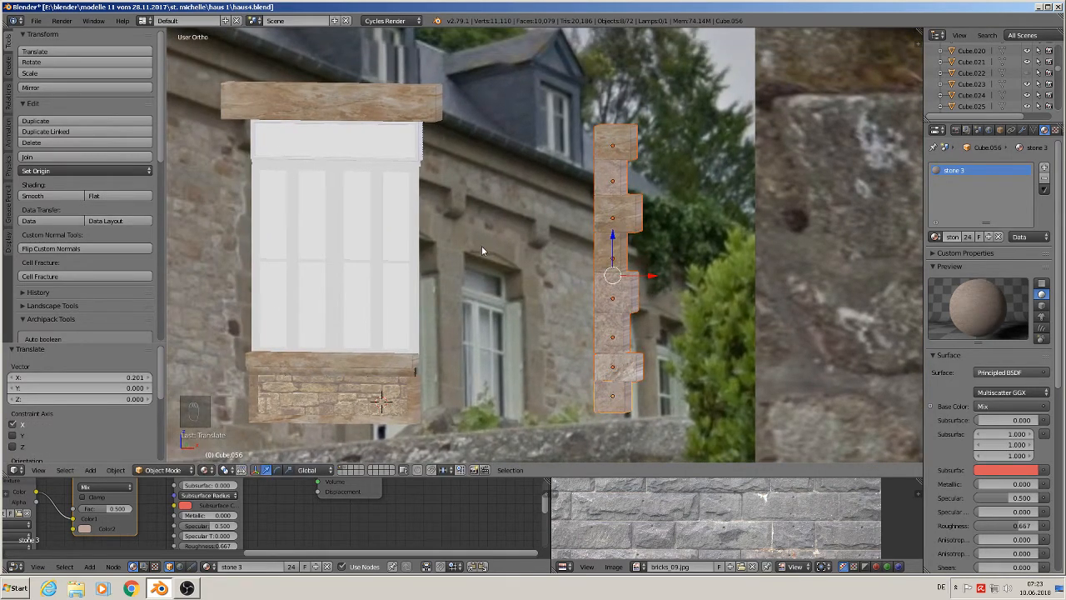
pyautogui.scroll(2, 714, 215)
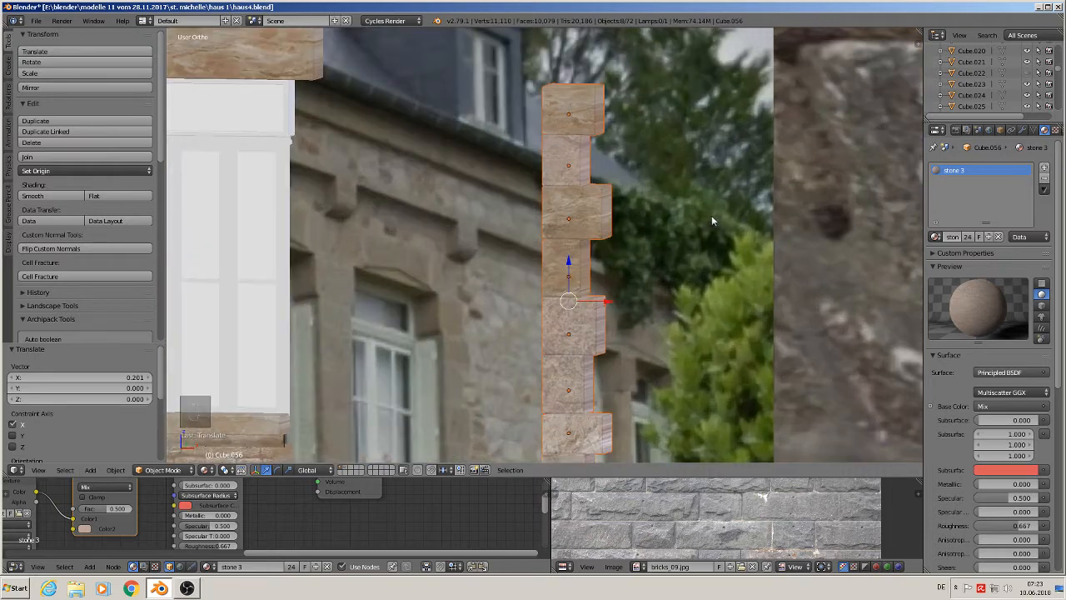
pyautogui.scroll(2, 660, 222)
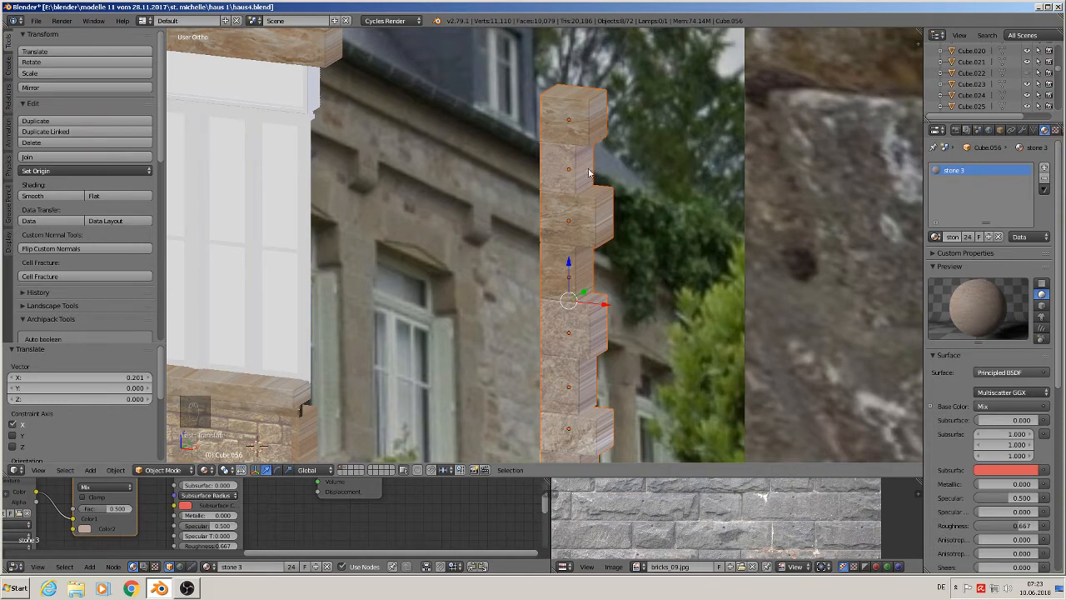
pyautogui.scroll(-3, 624, 158)
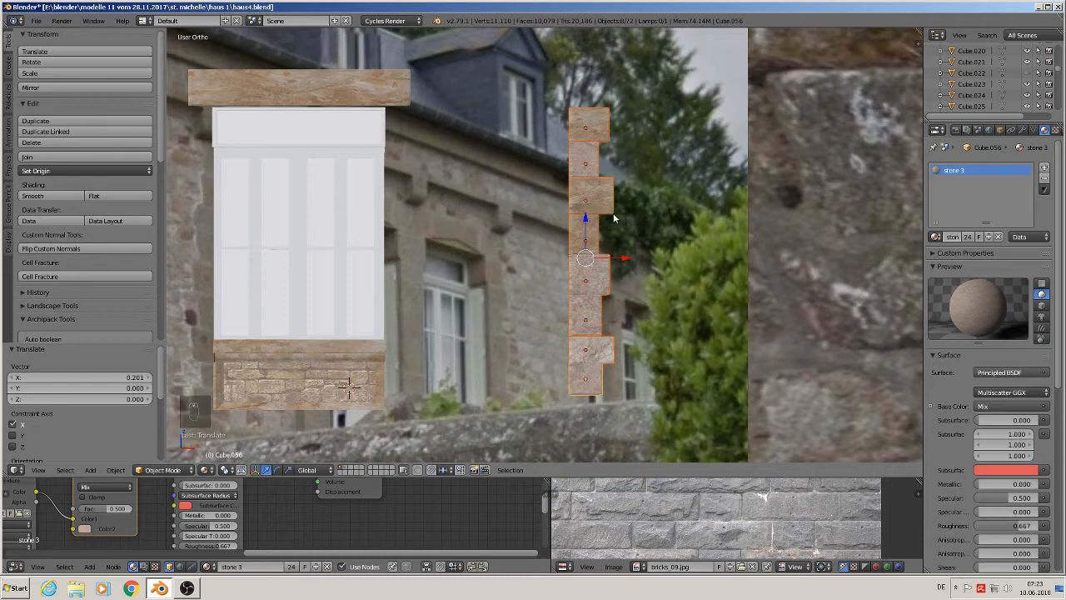
pyautogui.rightClick(589, 235)
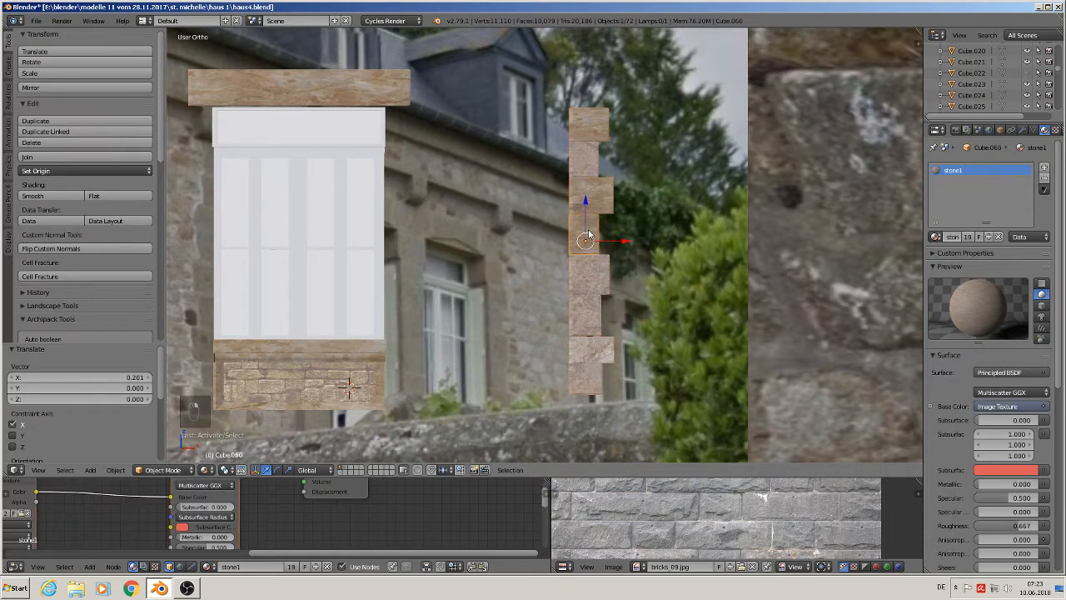
pyautogui.press('g')
pyautogui.rightClick(590, 140)
pyautogui.moveTo(593, 151); pyautogui.dragTo(583, 227)
pyautogui.rightClick(586, 151)
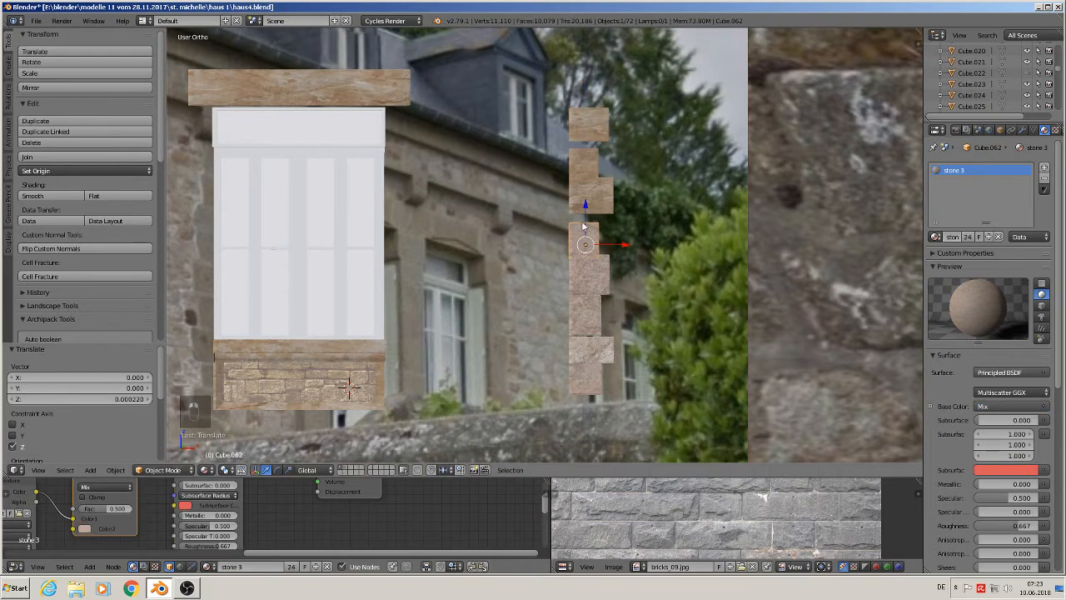
pyautogui.rightClick(592, 375)
pyautogui.moveTo(581, 344); pyautogui.dragTo(590, 313)
pyautogui.rightClick(588, 293)
pyautogui.rightClick(593, 348)
pyautogui.rightClick(583, 262)
pyautogui.rightClick(590, 177)
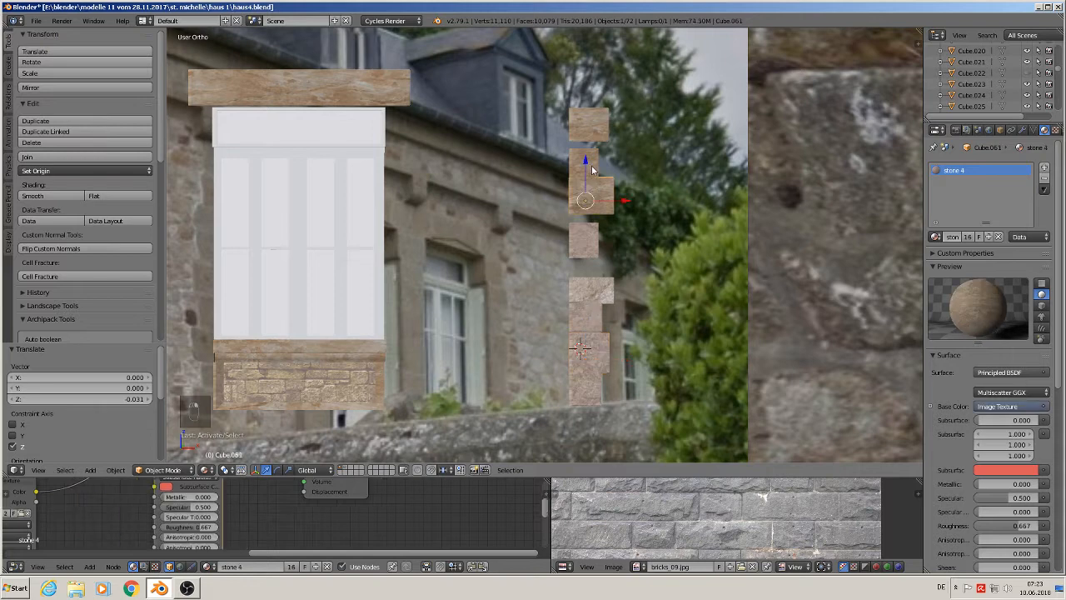
# - Restack the upper corner stones along Z so they close the gaps and follow the photo's quoins
pyautogui.moveTo(592, 165); pyautogui.dragTo(593, 102)
pyautogui.rightClick(588, 106)
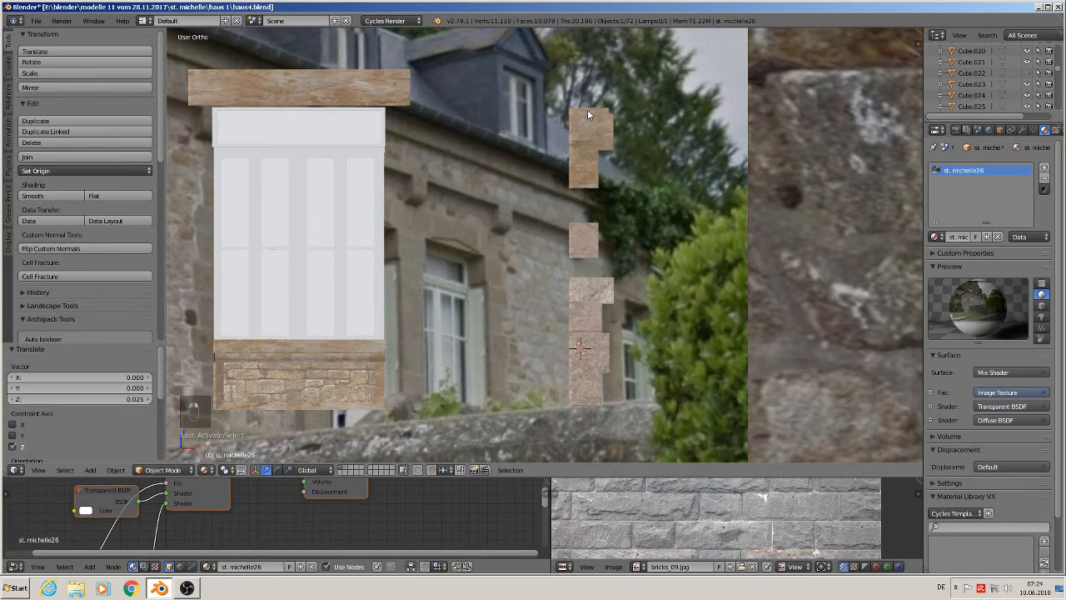
pyautogui.rightClick(587, 114)
pyautogui.moveTo(593, 148); pyautogui.dragTo(596, 192)
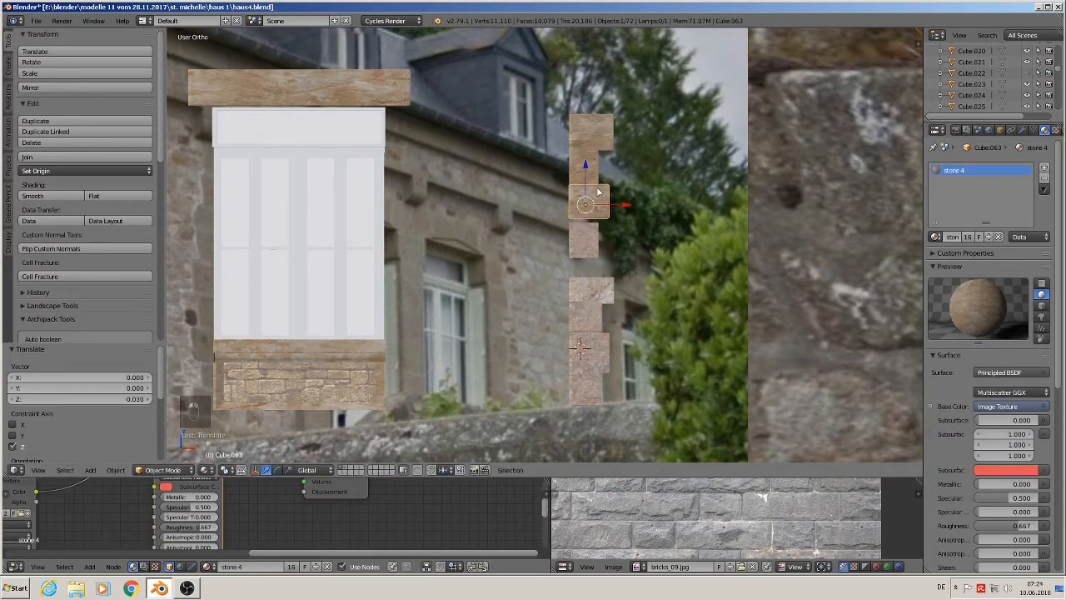
pyautogui.scroll(2, 592, 200)
pyautogui.rightClick(581, 154)
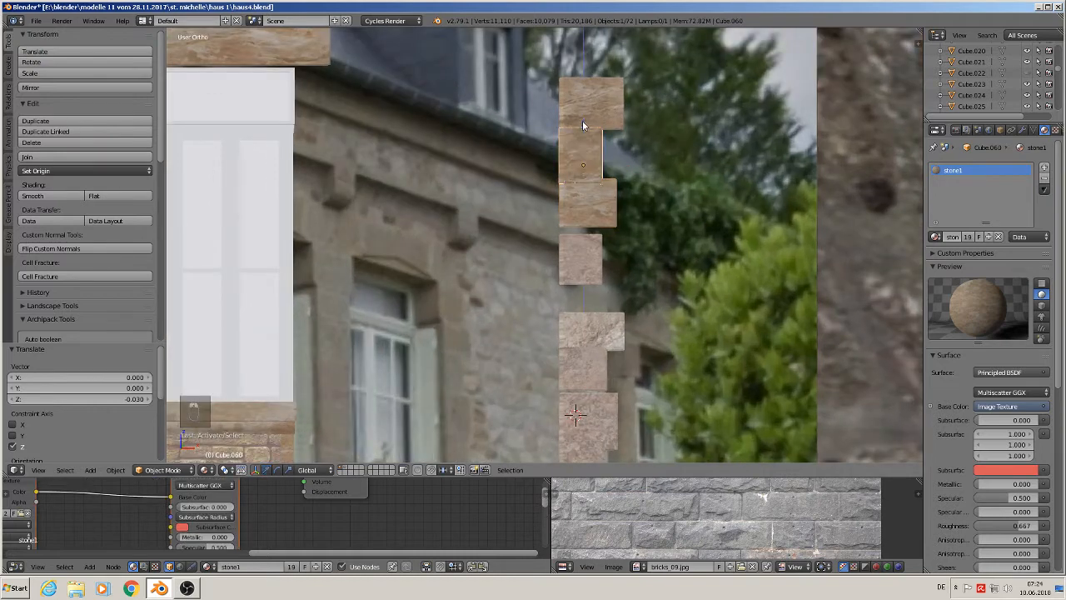
pyautogui.moveTo(583, 120); pyautogui.dragTo(582, 123)
pyautogui.rightClick(593, 199)
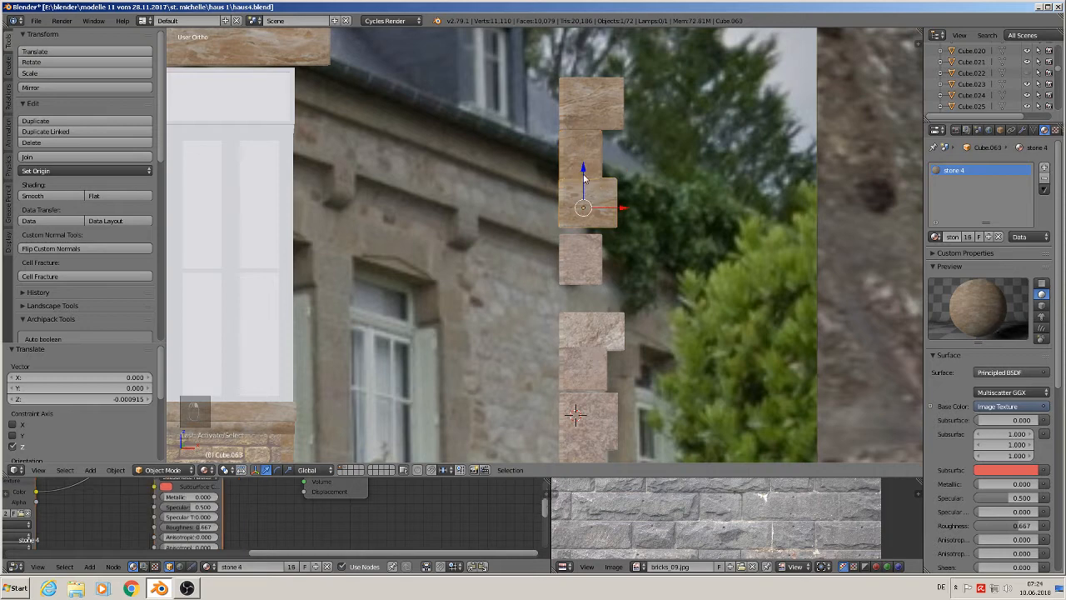
pyautogui.moveTo(583, 172); pyautogui.dragTo(585, 225)
pyautogui.rightClick(583, 250)
pyautogui.moveTo(588, 307); pyautogui.dragTo(585, 271)
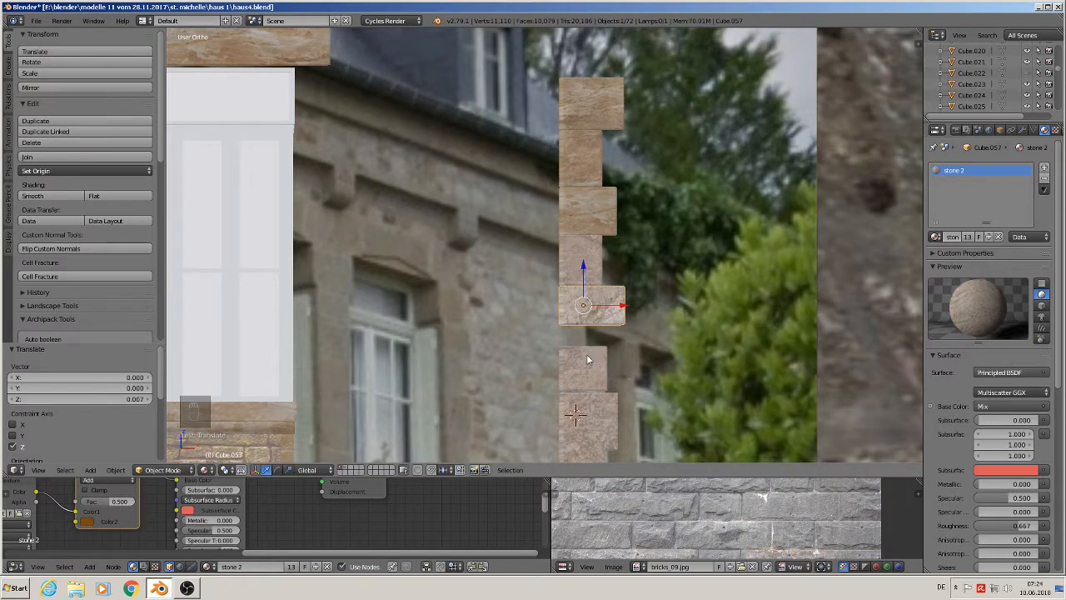
pyautogui.moveTo(586, 354); pyautogui.dragTo(583, 310, button='right')
pyautogui.moveTo(582, 310); pyautogui.dragTo(582, 310)
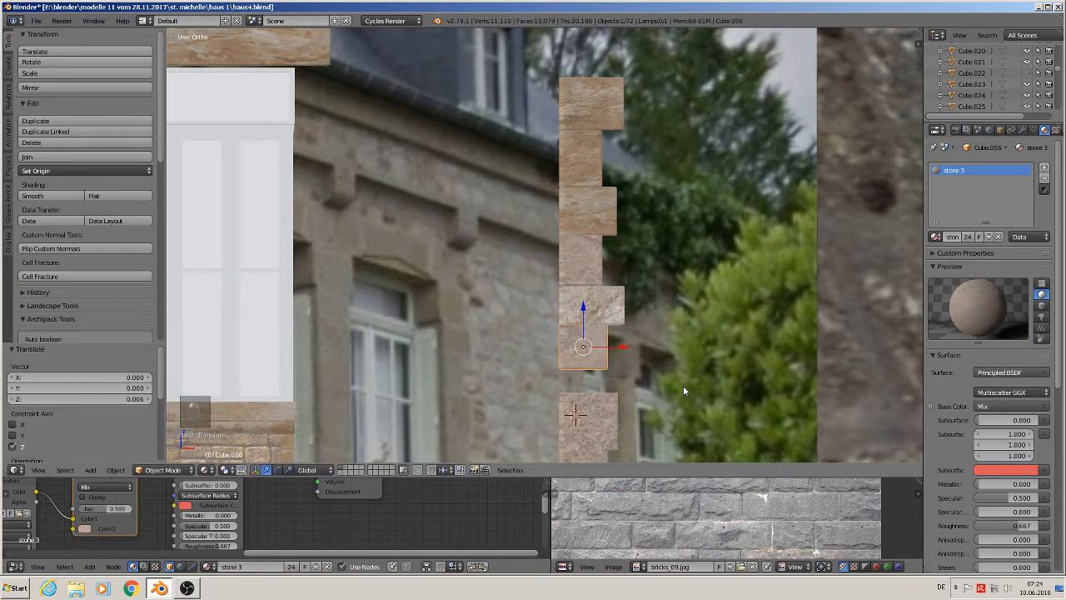
pyautogui.keyDown('shift'); pyautogui.moveTo(683, 386); pyautogui.dragTo(581, 284, button='middle'); pyautogui.keyUp('shift')
# - Move the lowest corner stones along Z so the column sits on top of the garden wall
pyautogui.rightClick(489, 303)
pyautogui.moveTo(480, 294); pyautogui.dragTo(481, 278)
pyautogui.click(481, 277)
pyautogui.rightClick(471, 358)
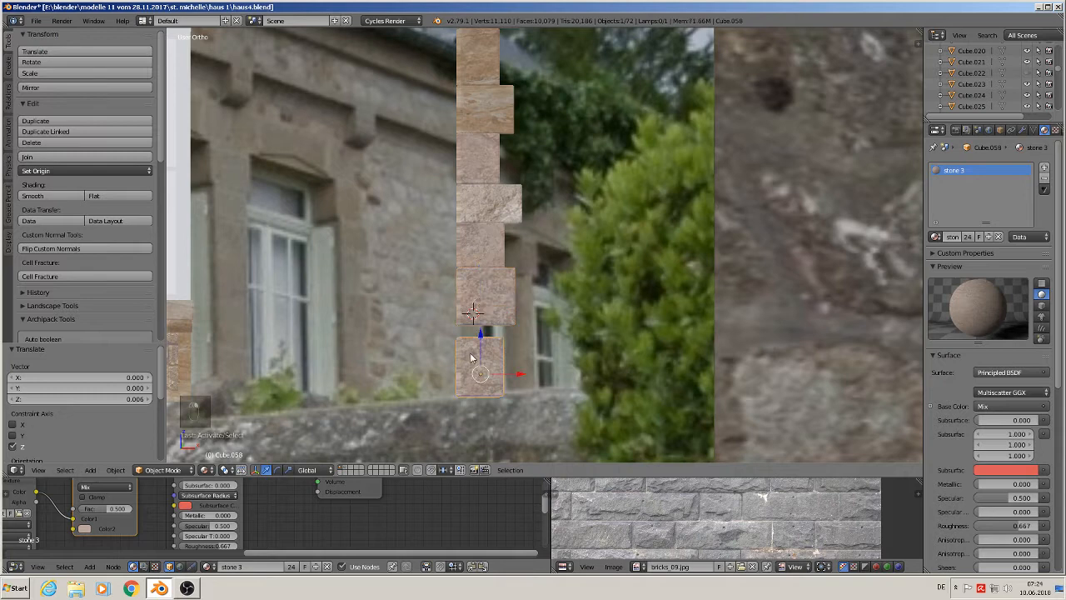
pyautogui.moveTo(481, 341); pyautogui.dragTo(483, 329)
pyautogui.scroll(-1, 508, 319)
pyautogui.moveTo(507, 313); pyautogui.dragTo(491, 161, button='middle')
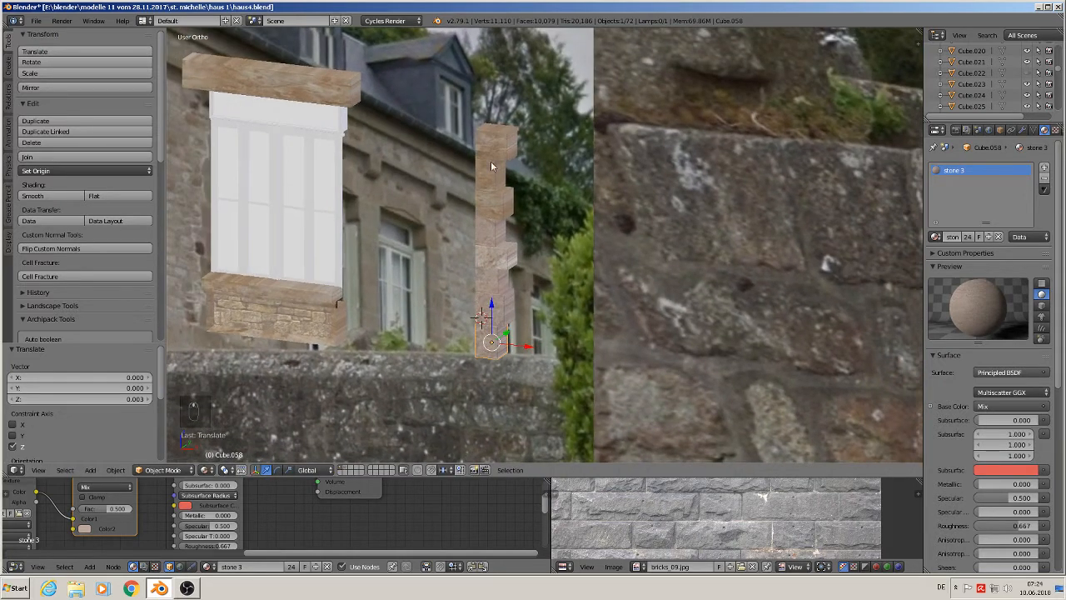
pyautogui.scroll(1, 516, 210)
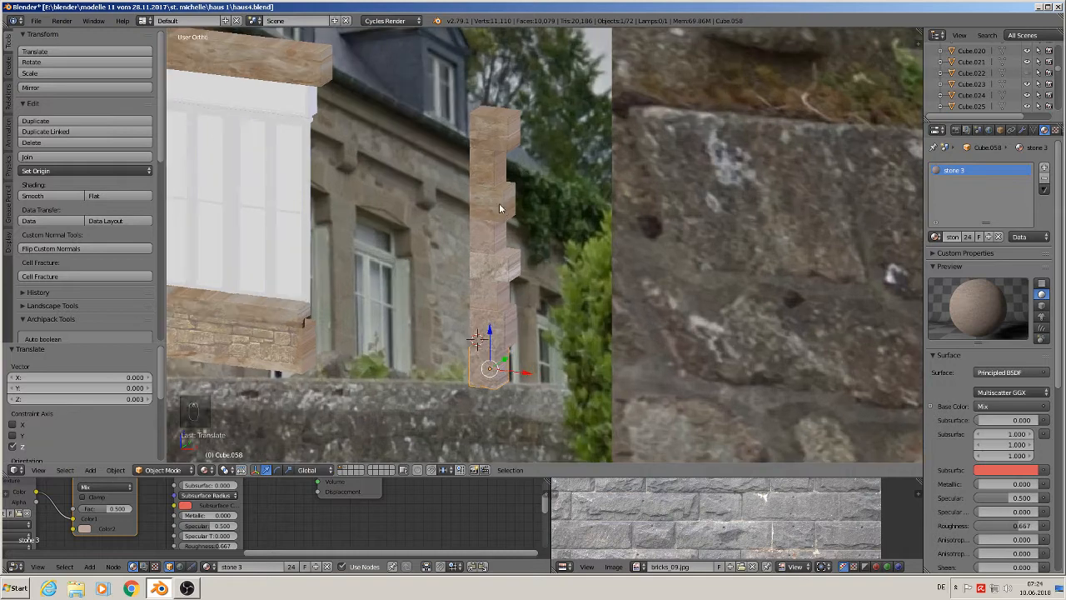
# - Apply Smart UV Project to the top two corner stones in Edit Mode
pyautogui.rightClick(507, 131)
pyautogui.press('Tab')
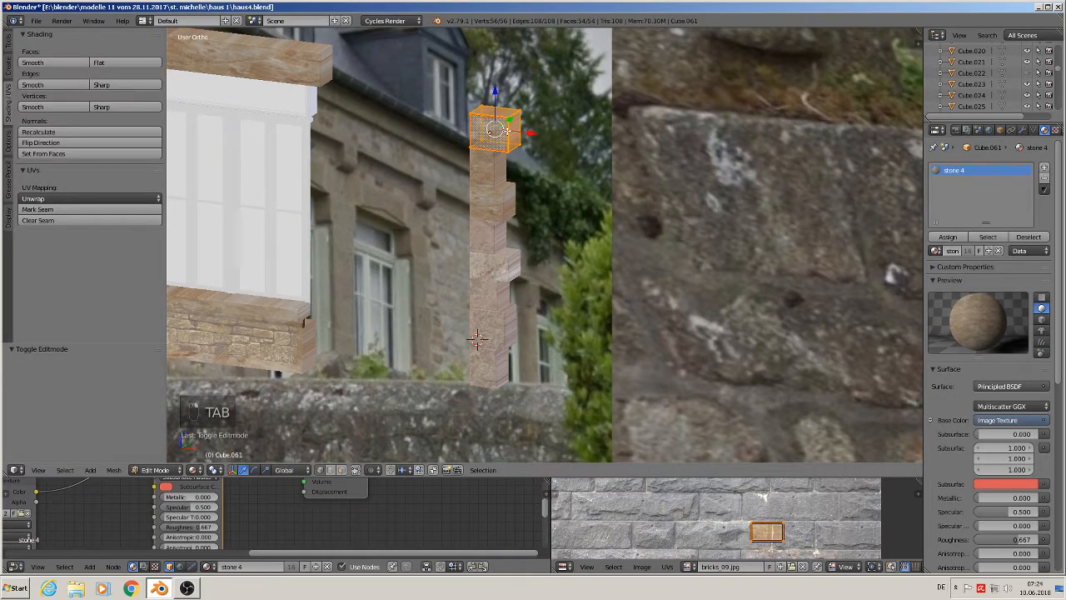
pyautogui.press('u')
pyautogui.click(505, 131)
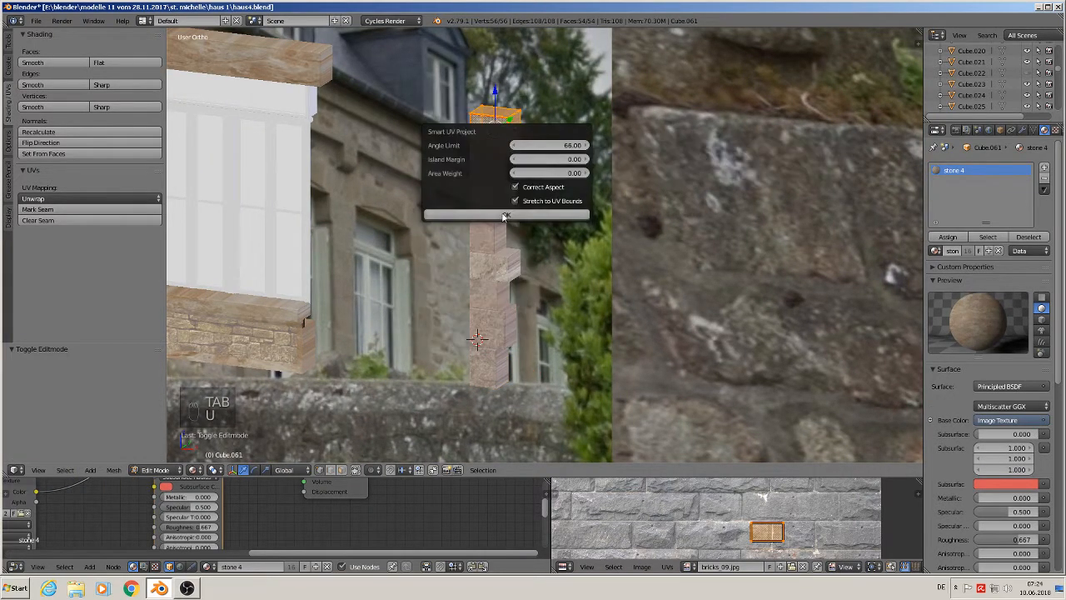
pyautogui.click(504, 216)
pyautogui.press('Tab')
pyautogui.rightClick(500, 170)
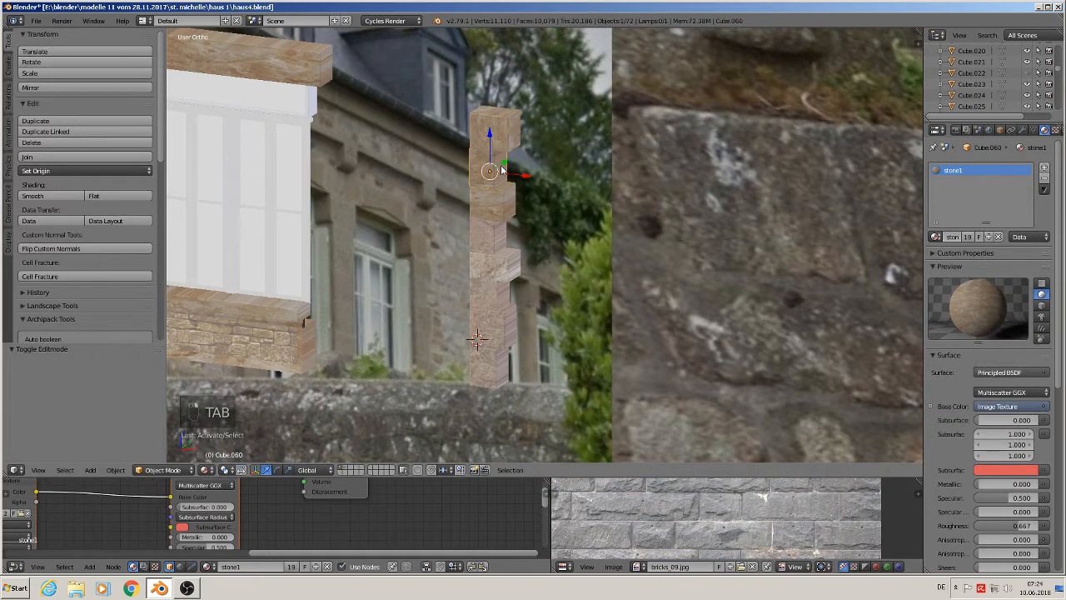
pyautogui.press('Tab')
pyautogui.press('u')
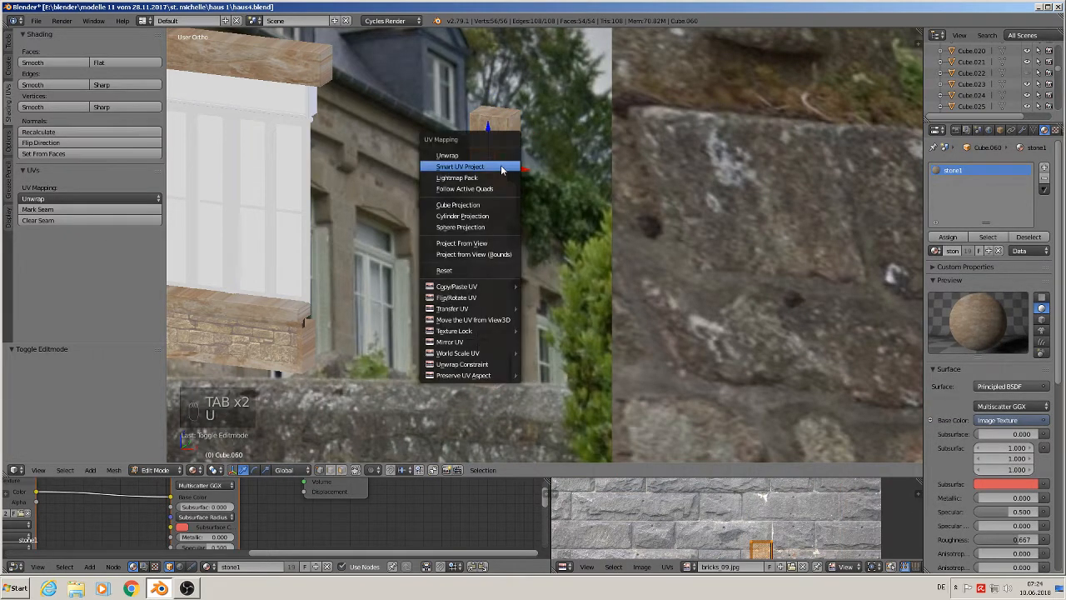
pyautogui.click(500, 165)
pyautogui.click(499, 250)
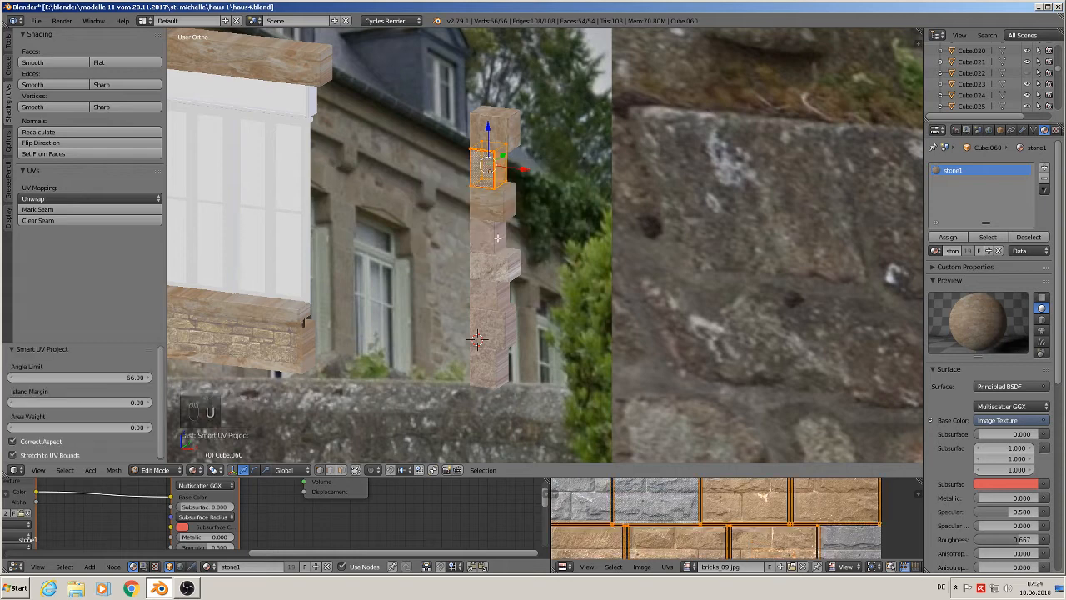
pyautogui.press('Tab')
# - Apply Smart UV Project to the third and fourth corner stones from the top
pyautogui.rightClick(502, 200)
pyautogui.press('Tab')
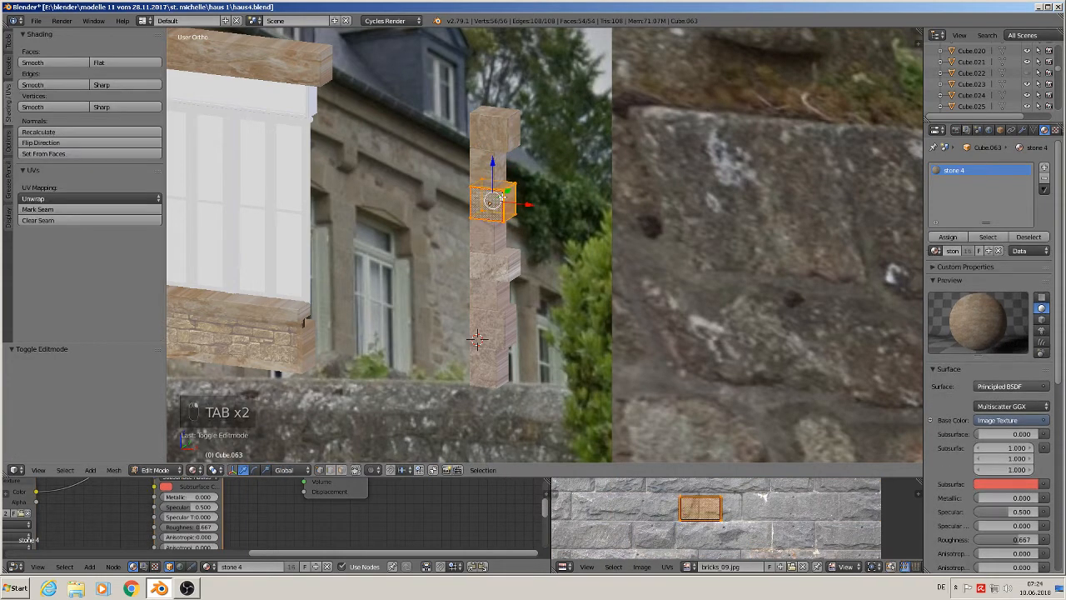
pyautogui.press('u')
pyautogui.click(502, 200)
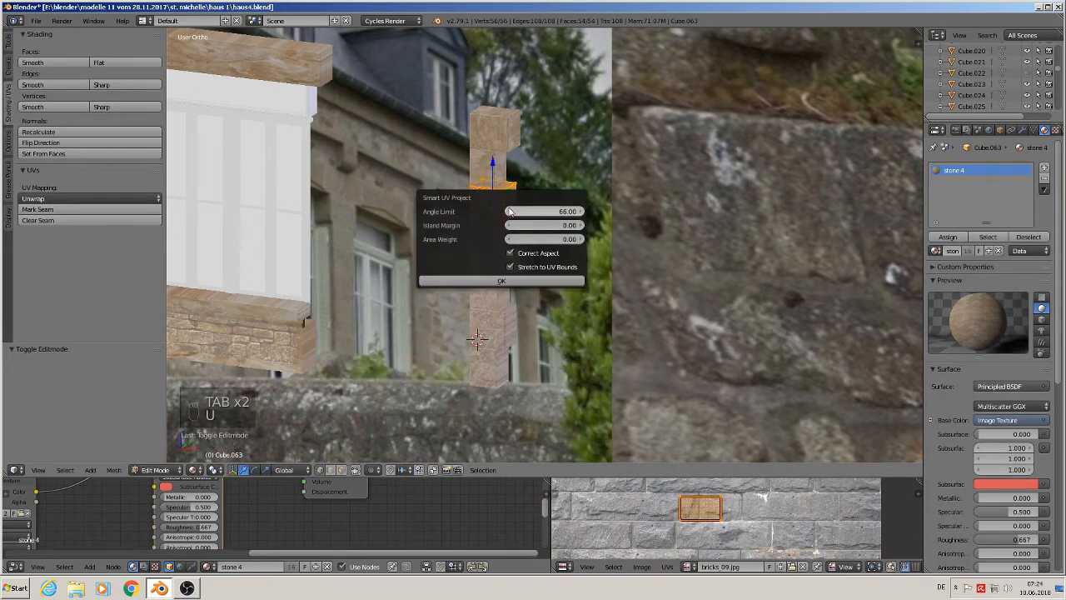
pyautogui.click(503, 282)
pyautogui.press('Tab')
pyautogui.rightClick(499, 236)
pyautogui.press('Tab')
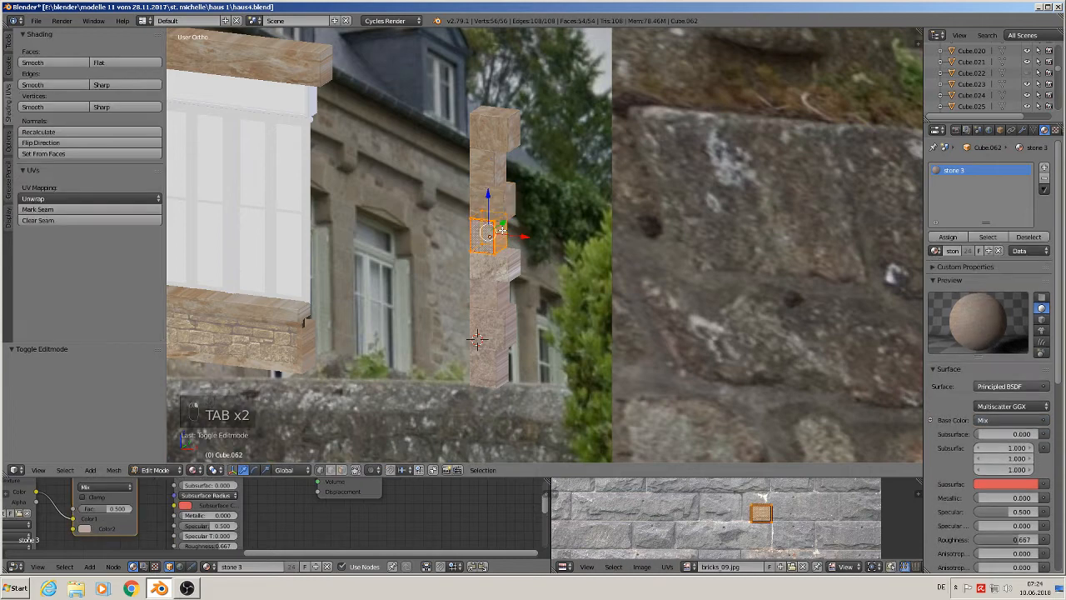
pyautogui.press('u')
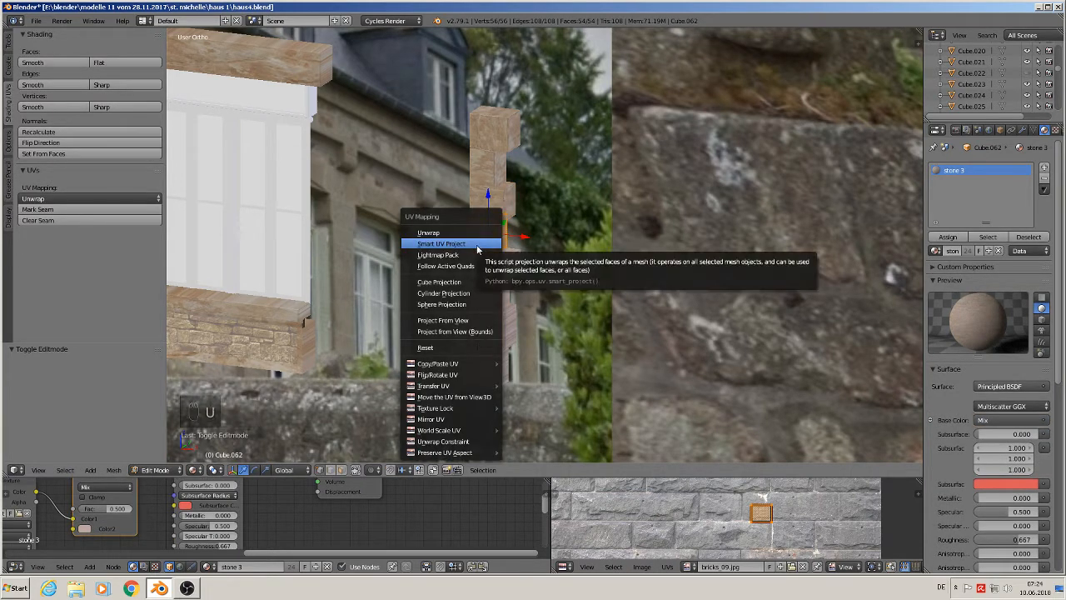
pyautogui.click(478, 244)
pyautogui.click(471, 330)
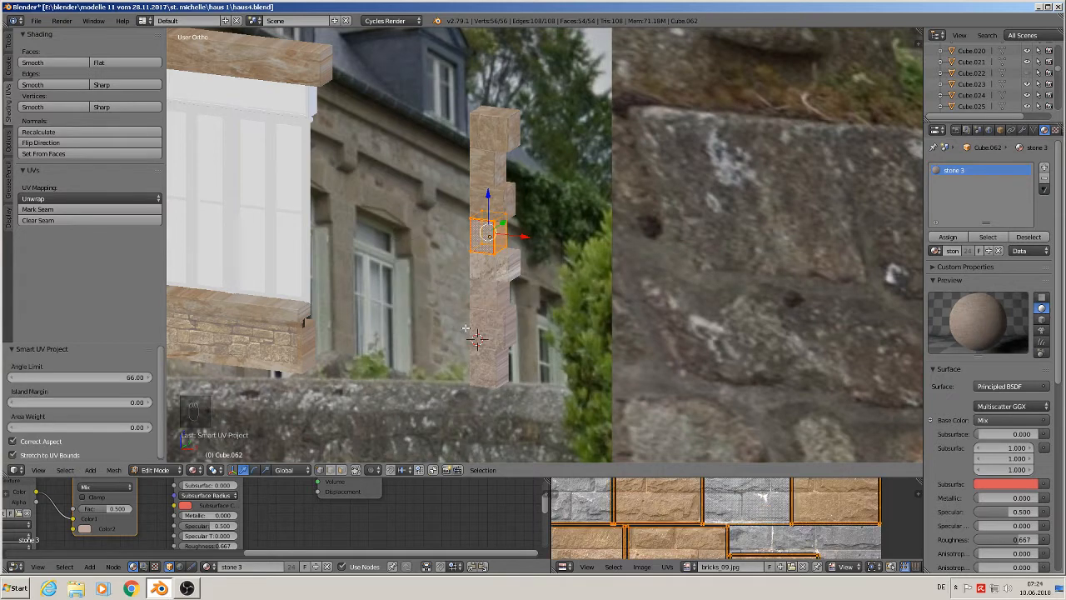
pyautogui.press('Tab')
# - Apply Smart UV Project to the fifth corner stone from the top
pyautogui.rightClick(511, 278)
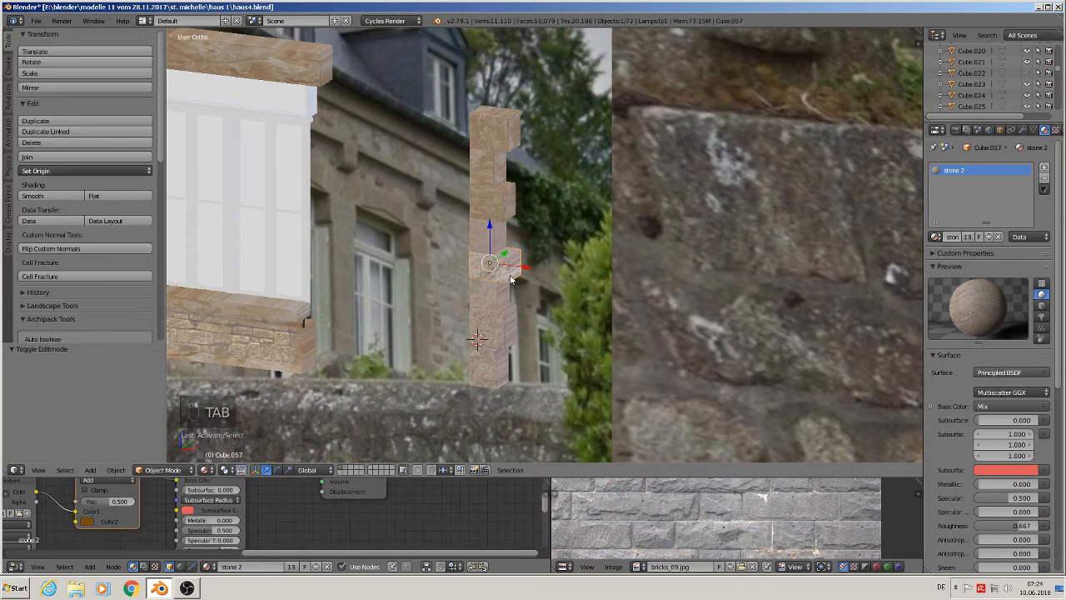
pyautogui.press('Tab')
pyautogui.press('u')
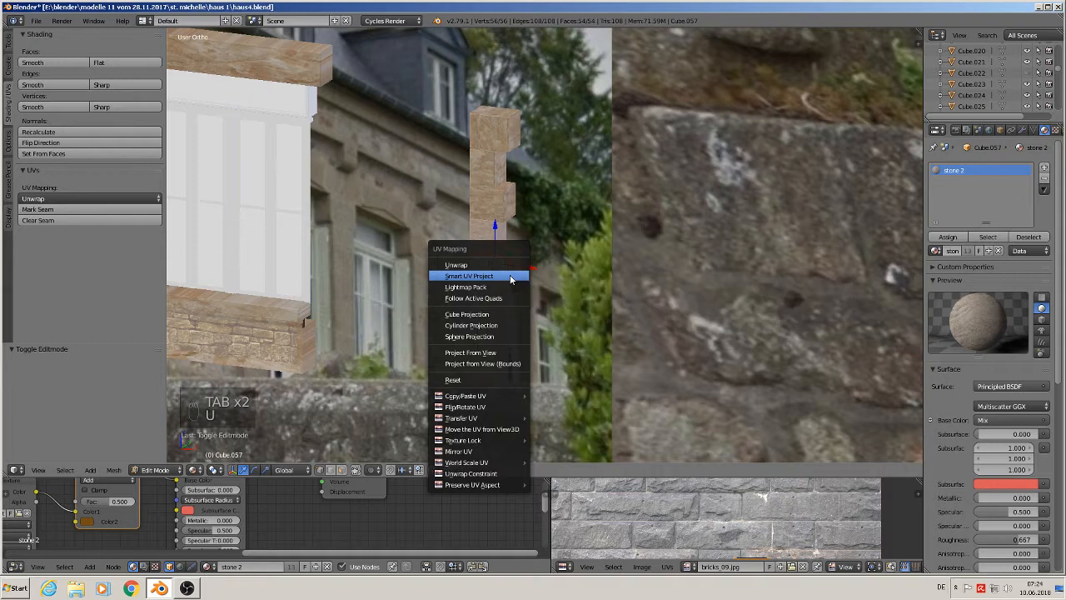
pyautogui.click(509, 275)
pyautogui.click(506, 360)
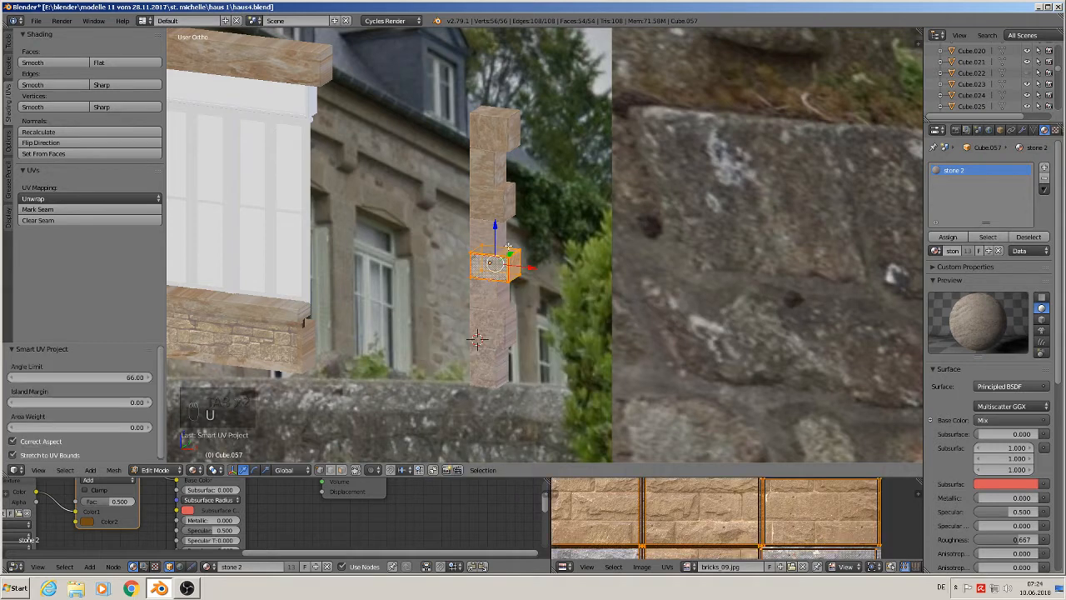
# - Apply Smart UV Project to the sixth corner stone from the top in Edit Mode
pyautogui.press('Tab')
pyautogui.rightClick(500, 298)
pyautogui.press('Tab')
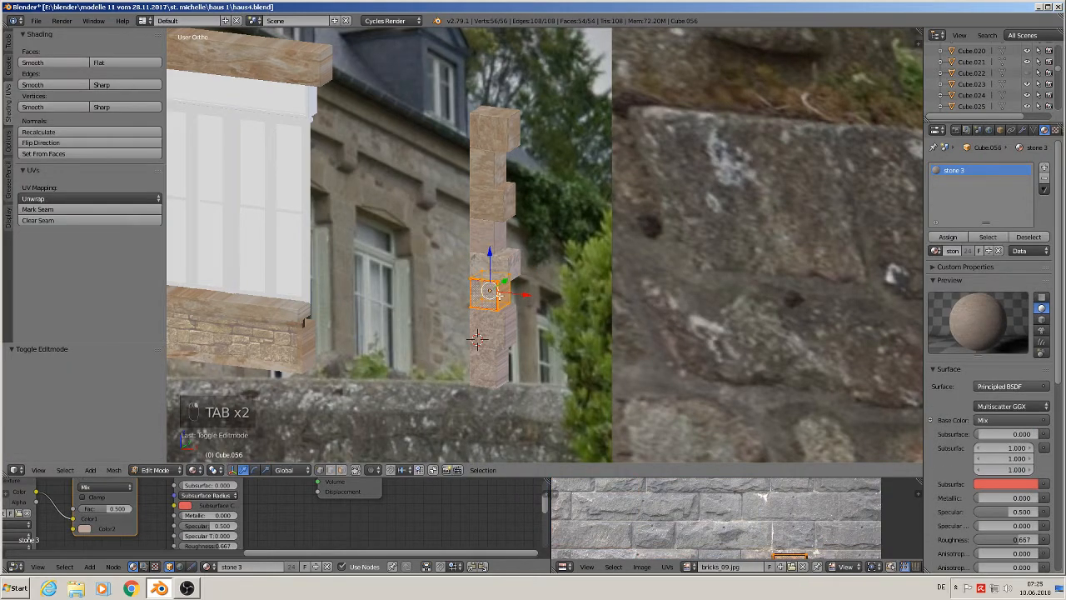
pyautogui.press('u')
pyautogui.click(497, 293)
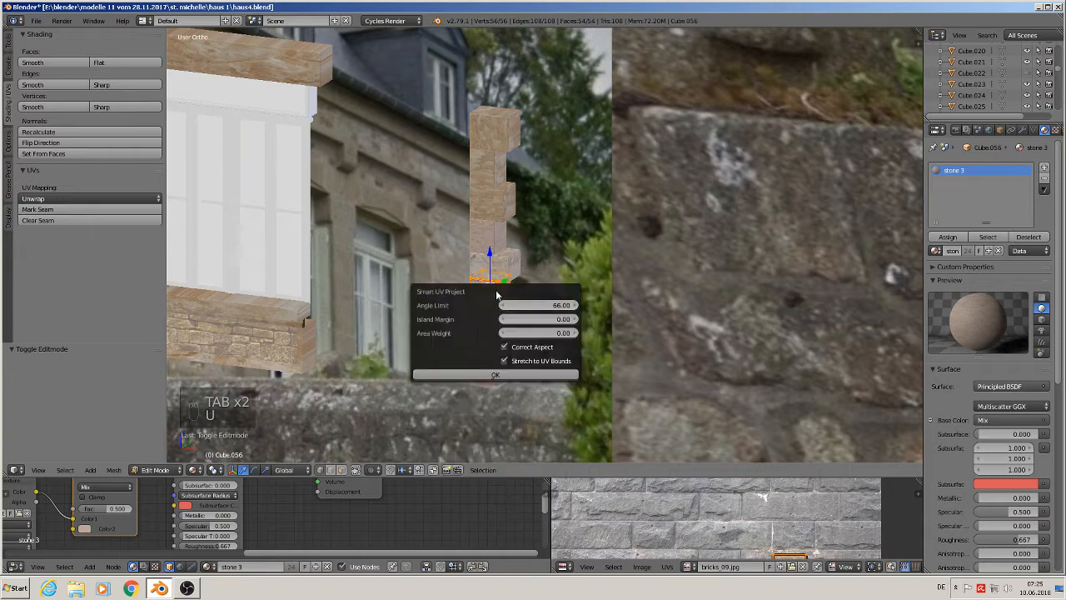
pyautogui.click(495, 375)
# - Apply Smart UV Project to the next corner stone down the column
pyautogui.press('Tab')
pyautogui.rightClick(506, 334)
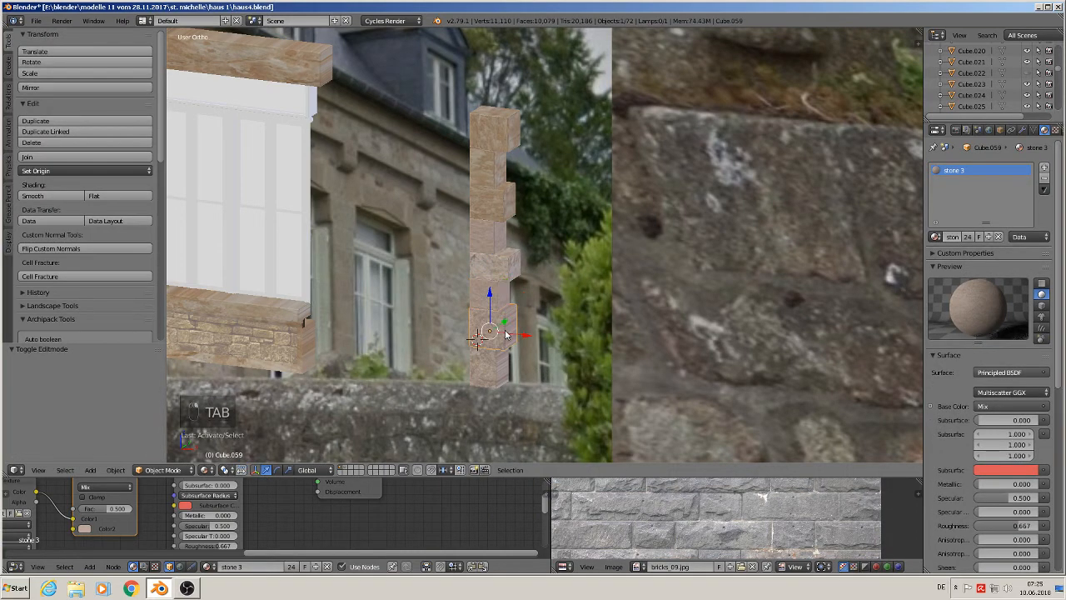
pyautogui.press('Tab')
pyautogui.press('u')
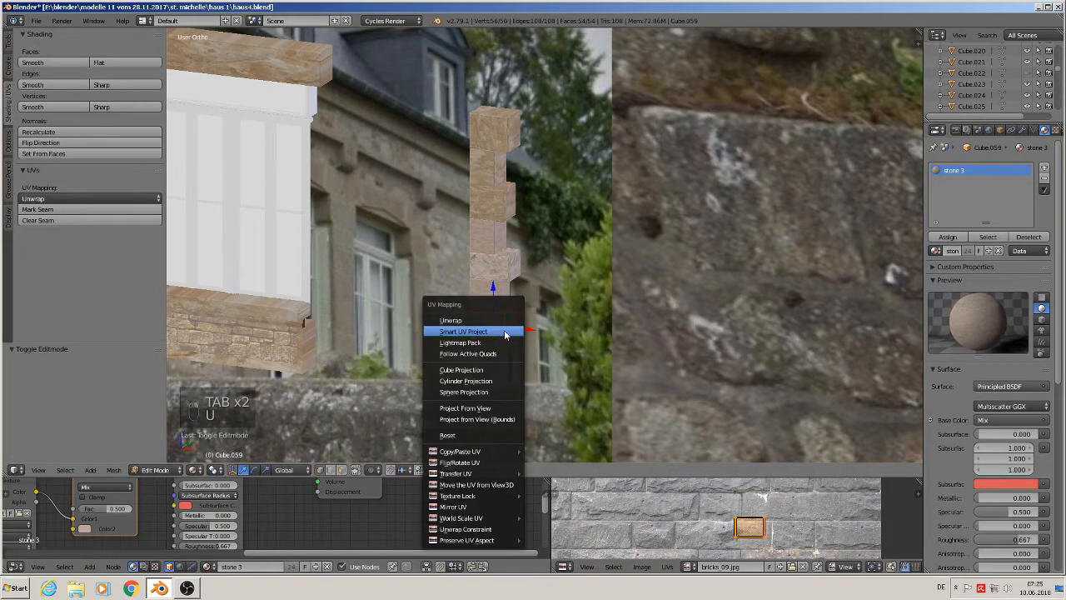
pyautogui.click(504, 335)
pyautogui.click(510, 417)
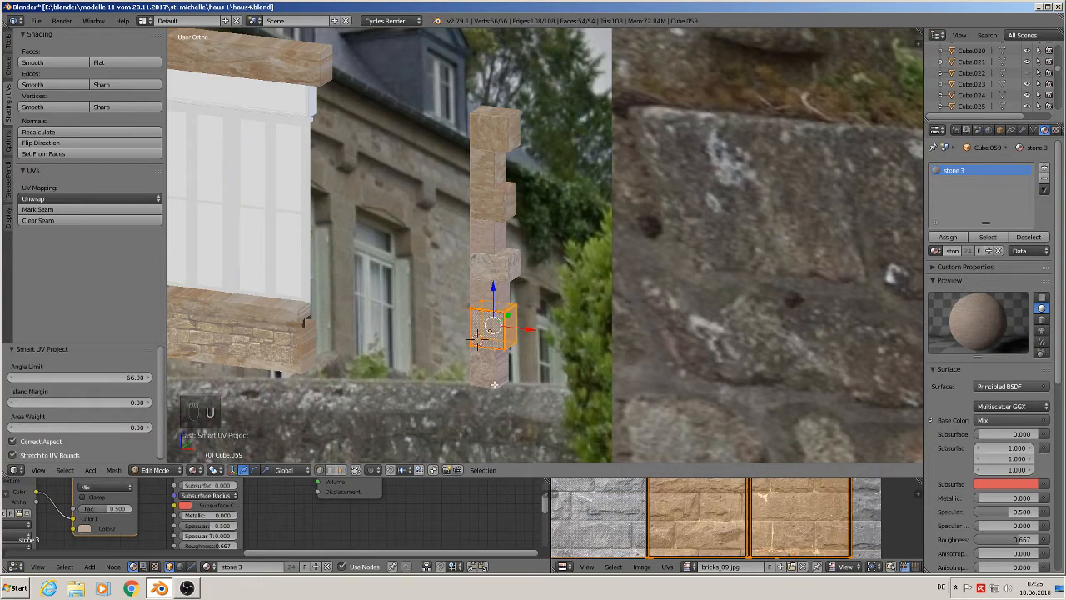
# - Apply Smart UV Project to the lowest corner stone and return to Object Mode
pyautogui.press('Tab')
pyautogui.rightClick(500, 373)
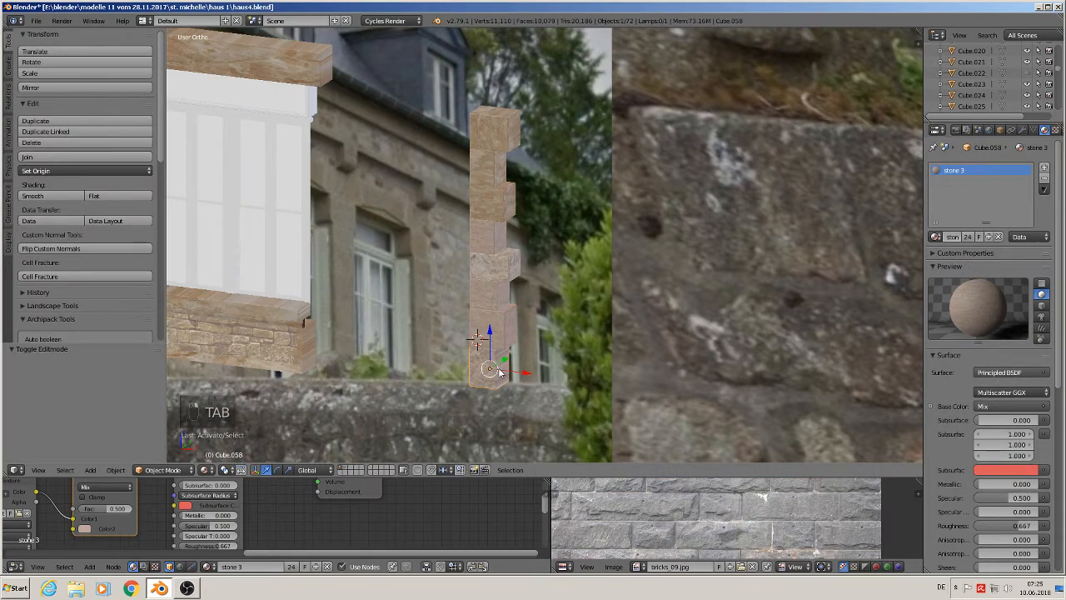
pyautogui.press('Tab')
pyautogui.press('u')
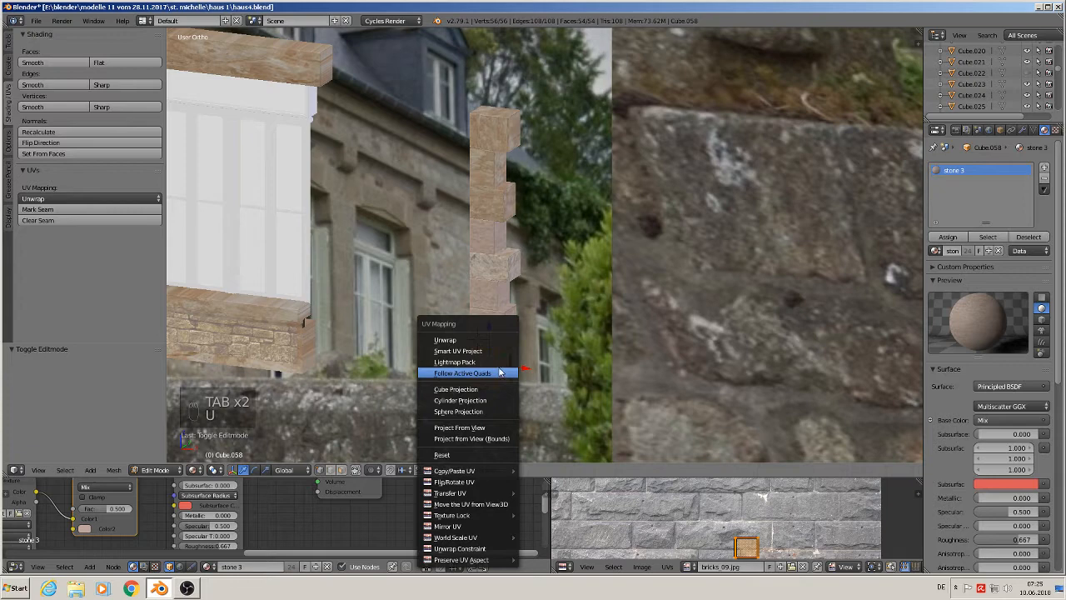
pyautogui.click(499, 351)
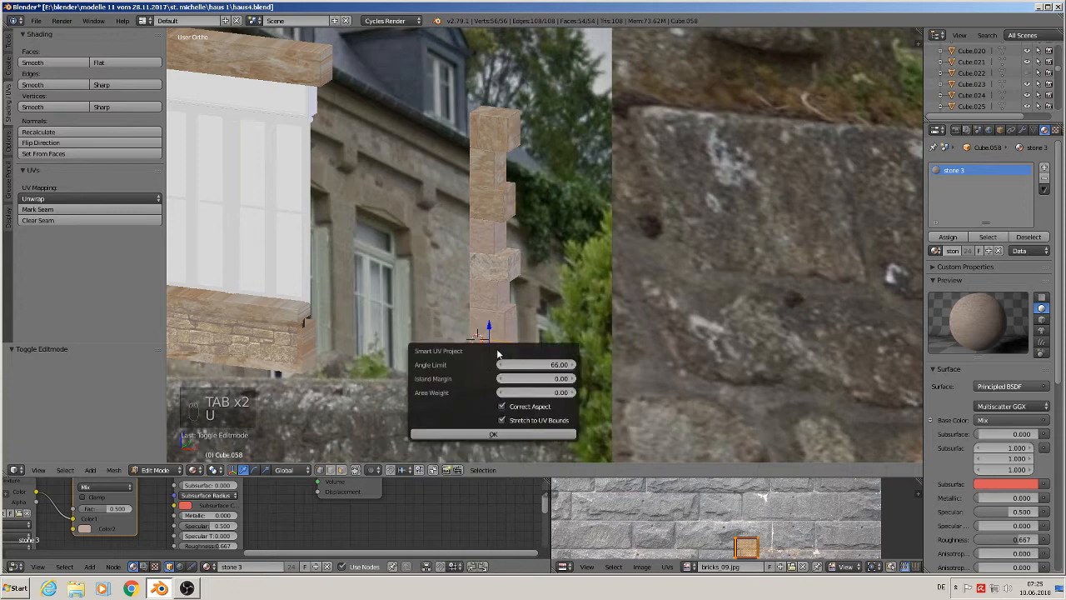
pyautogui.click(512, 440)
pyautogui.scroll(-3, 517, 375)
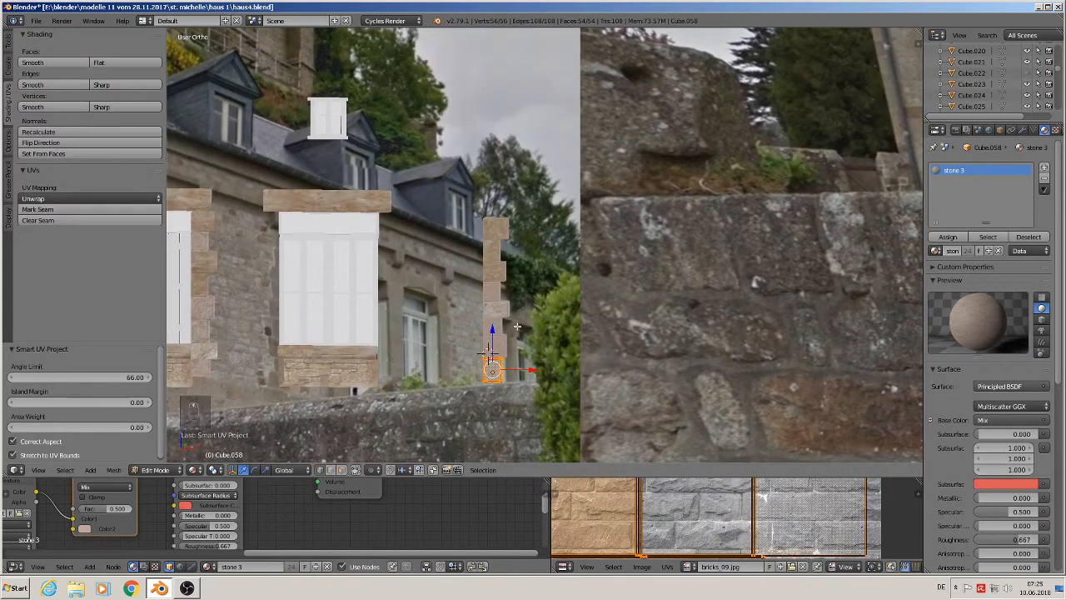
pyautogui.keyDown('shift'); pyautogui.moveTo(518, 327); pyautogui.dragTo(556, 257, button='middle'); pyautogui.keyUp('shift')
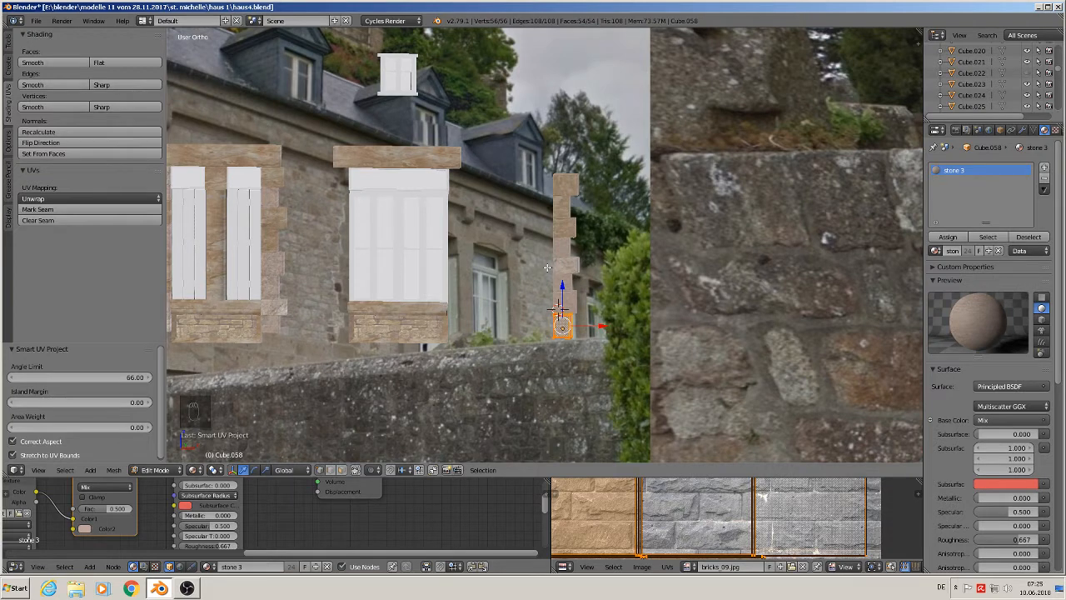
pyautogui.press('Tab')
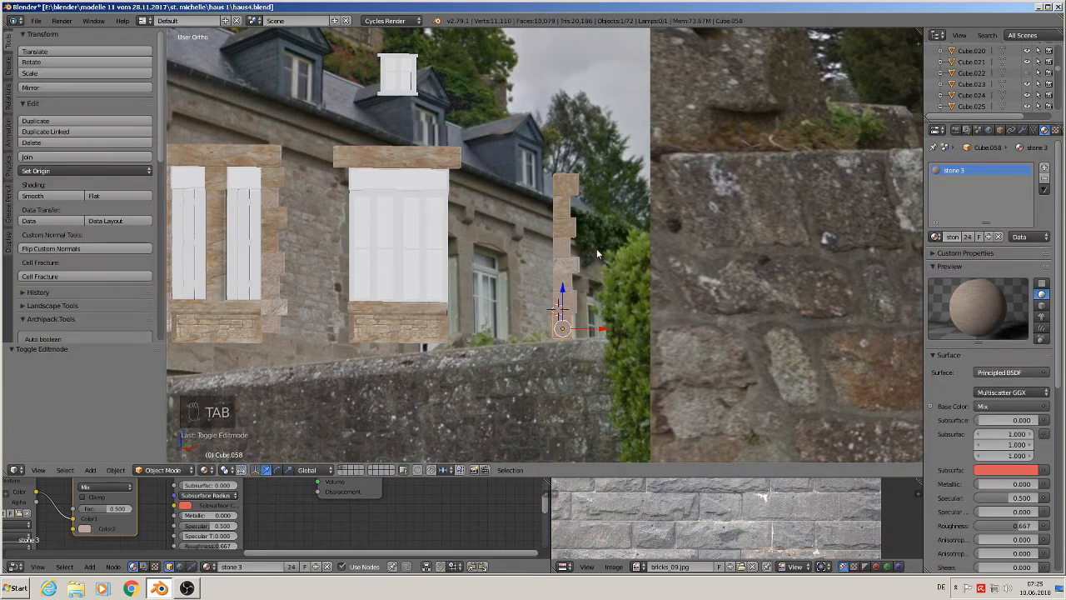
# - Move a middle corner stone down along Z to close the gap in the column
pyautogui.press('KP_Decimal')
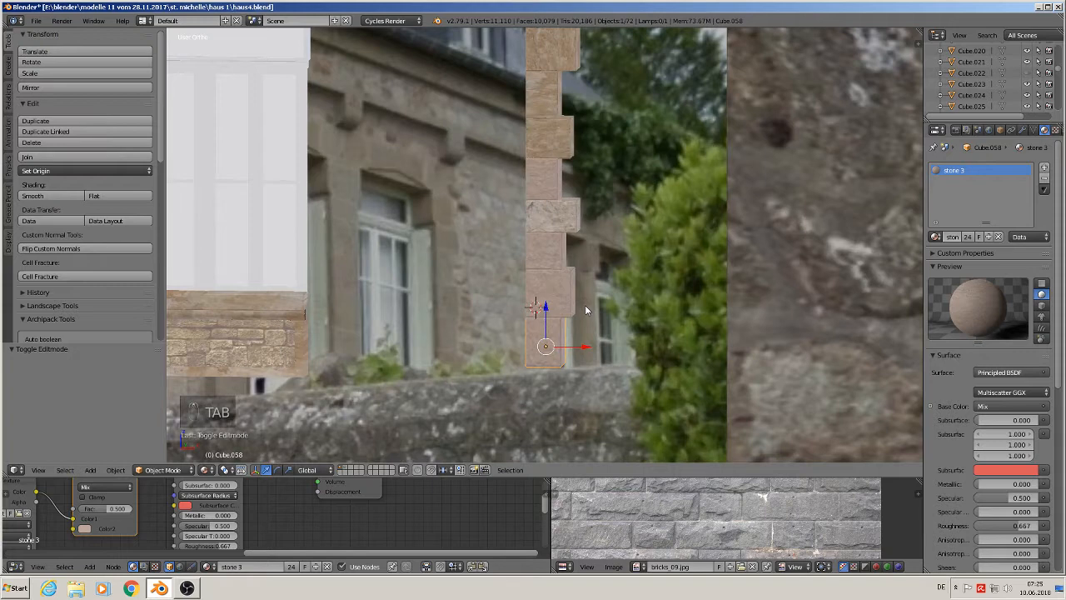
pyautogui.scroll(-1, 586, 309)
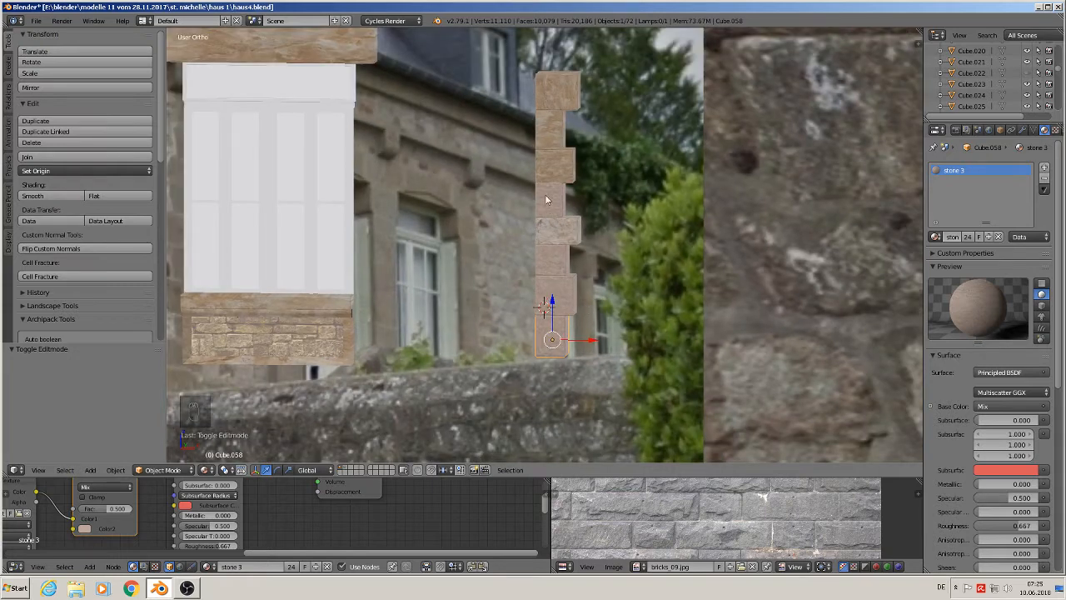
pyautogui.rightClick(561, 171)
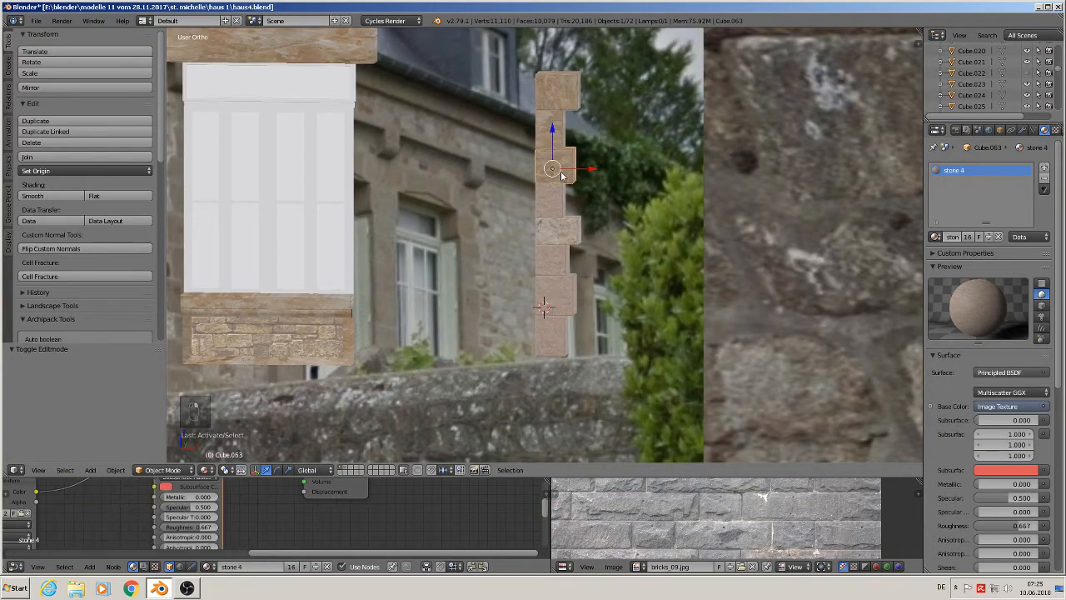
pyautogui.scroll(-2, 561, 171)
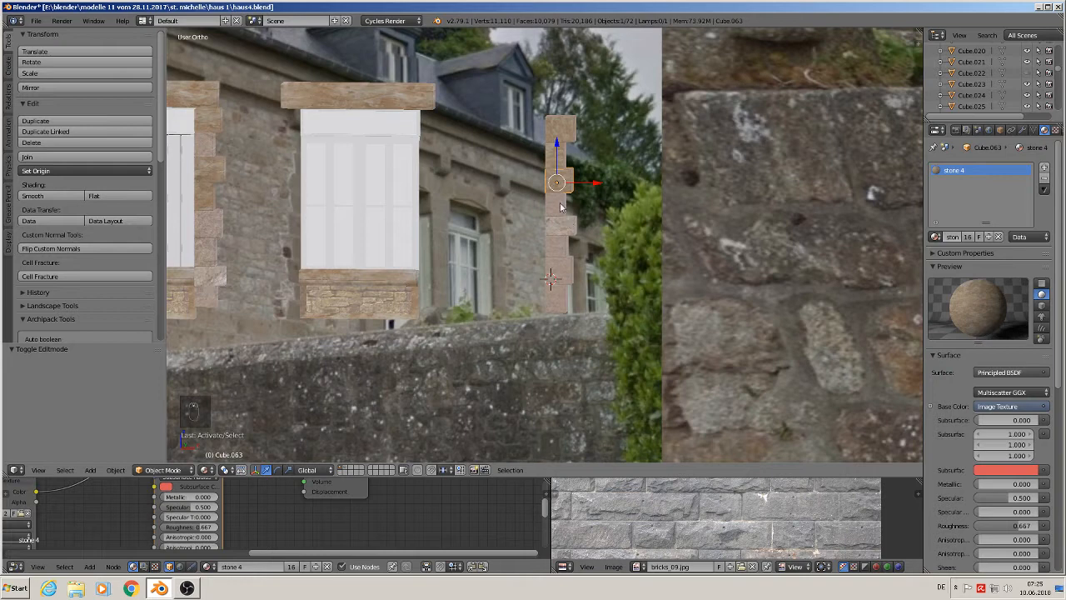
pyautogui.press('g')
pyautogui.press('z')
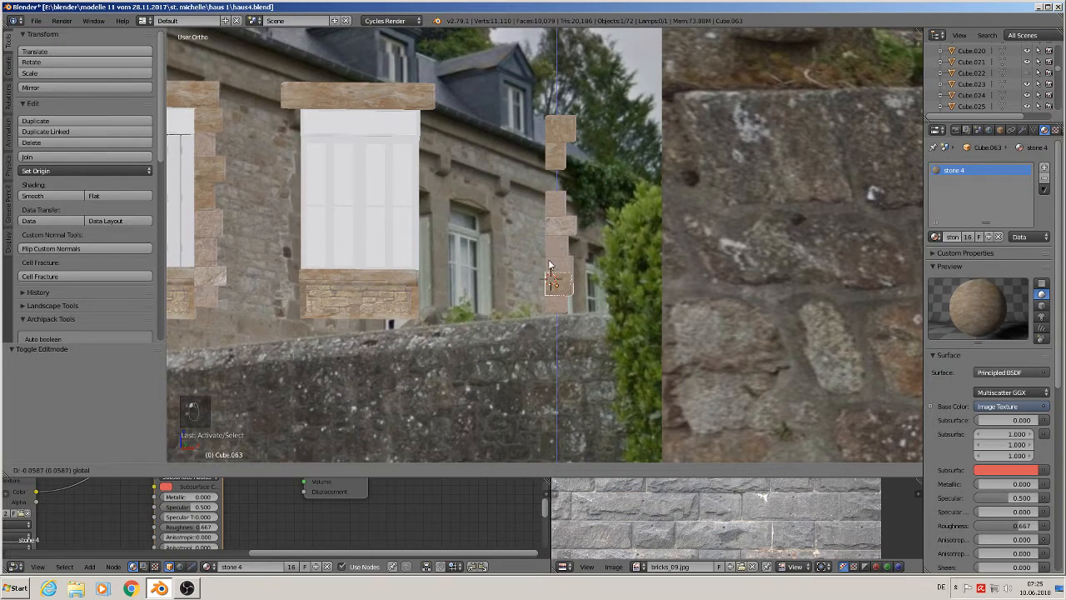
pyautogui.click(551, 252)
# - Readjust two corner stones along Z so their joints line up
pyautogui.rightClick(561, 227)
pyautogui.press('g')
pyautogui.press('z')
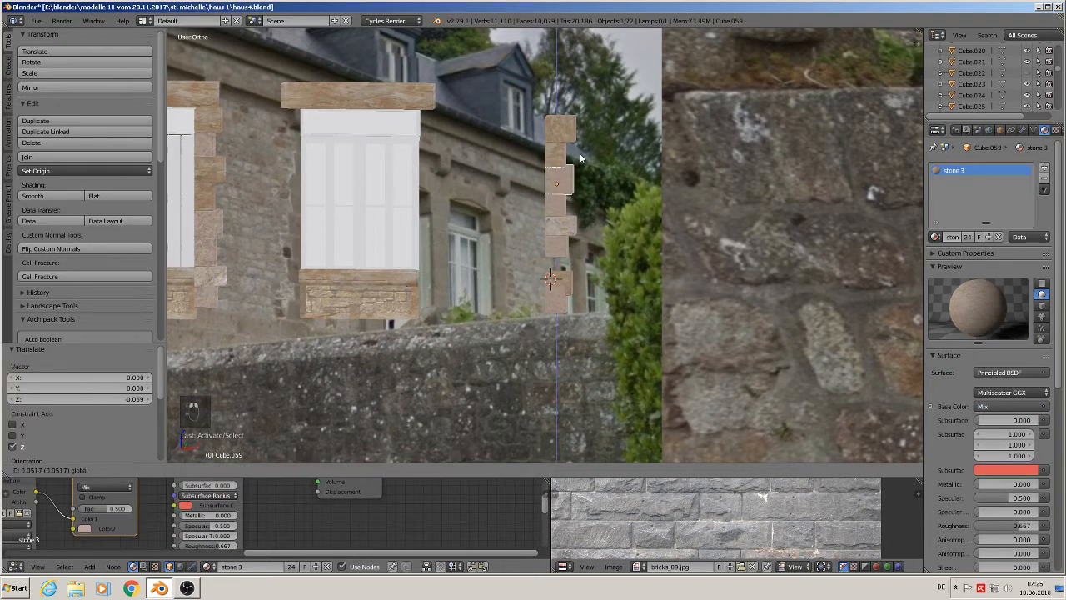
pyautogui.click(579, 153)
pyautogui.rightClick(556, 277)
pyautogui.press('g')
pyautogui.press('z')
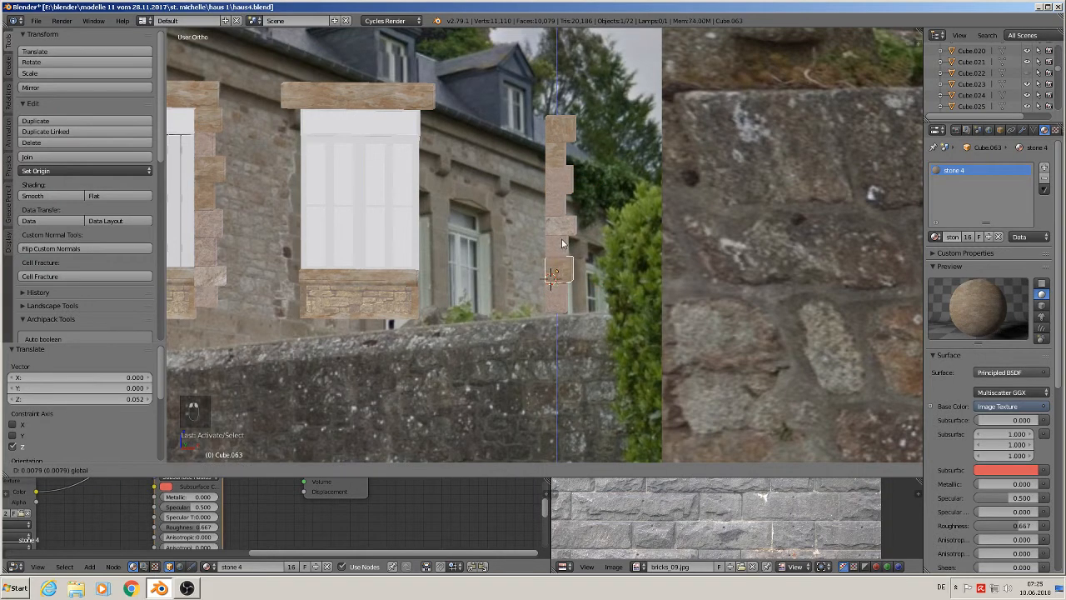
pyautogui.click(565, 250)
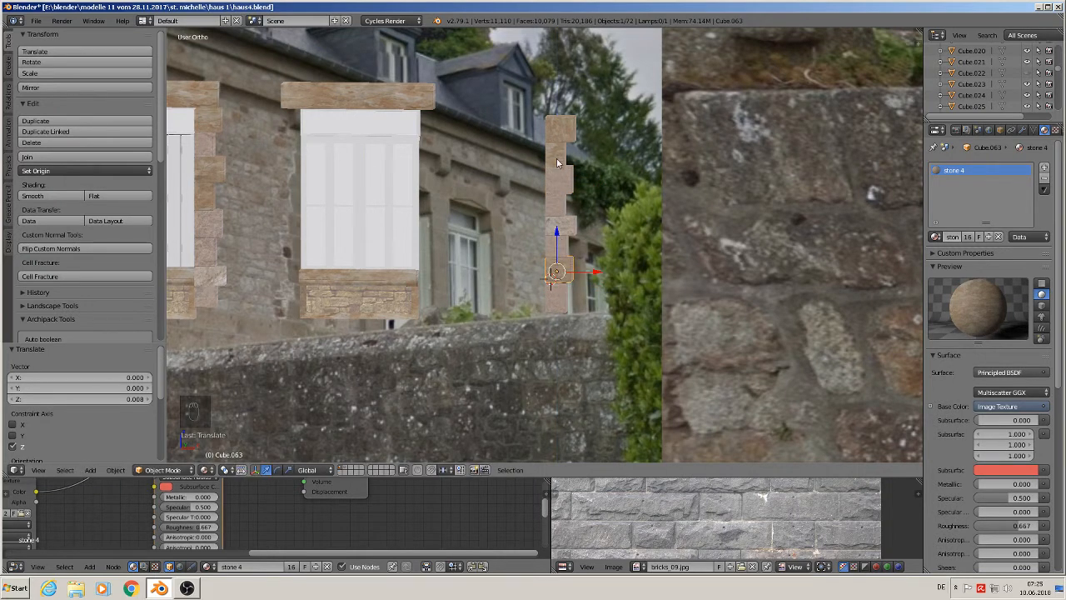
# - Move the second corner stone from the top up against the top stone
pyautogui.rightClick(557, 160)
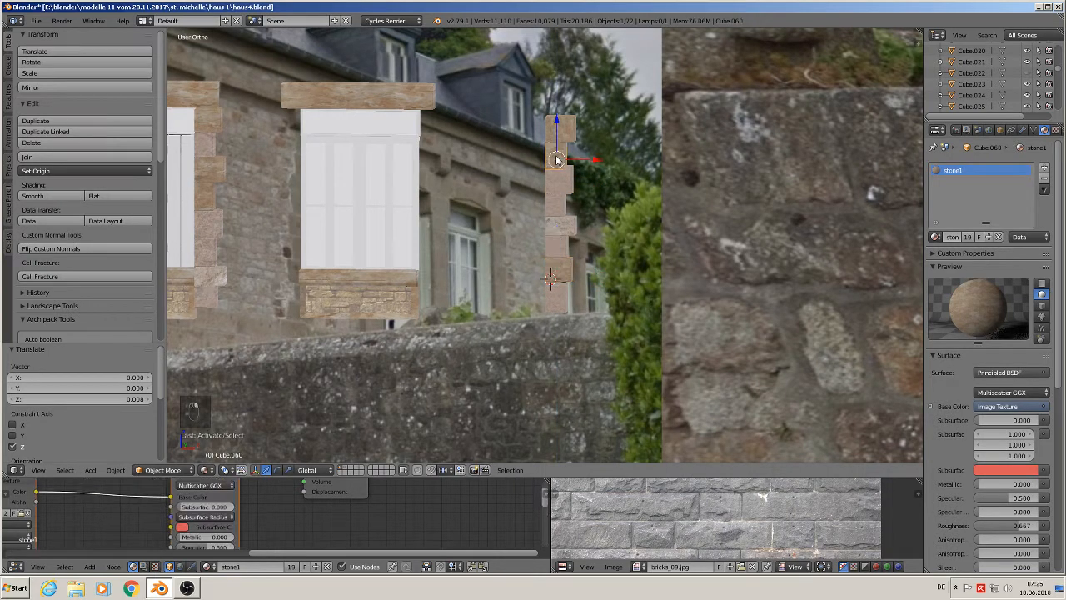
pyautogui.click(556, 206)
pyautogui.rightClick(558, 207)
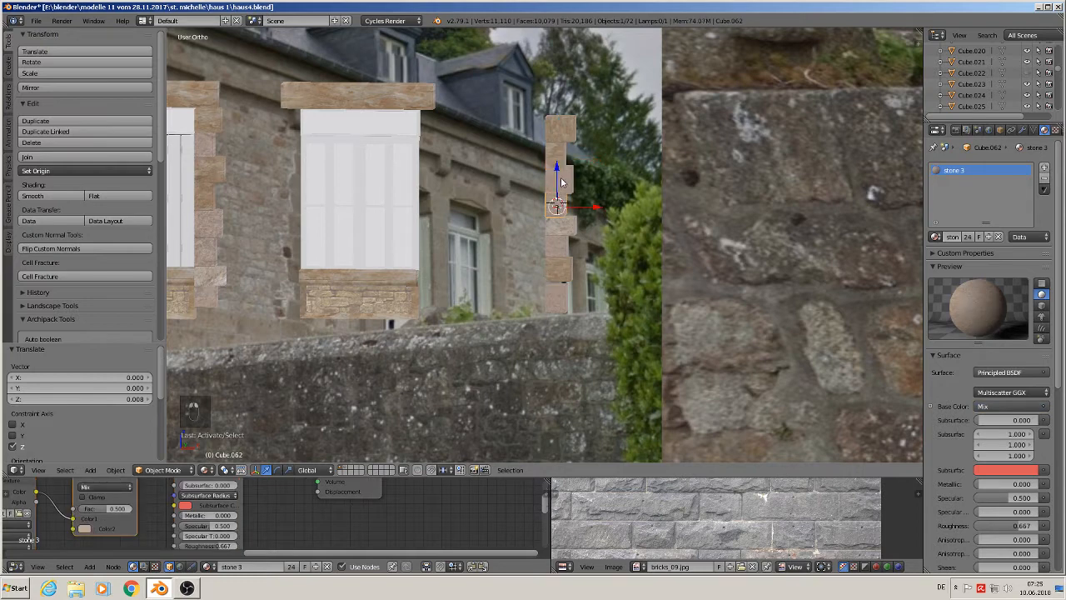
pyautogui.rightClick(558, 142)
pyautogui.moveTo(560, 144); pyautogui.dragTo(563, 154)
pyautogui.scroll(2, 562, 154)
pyautogui.rightClick(562, 154)
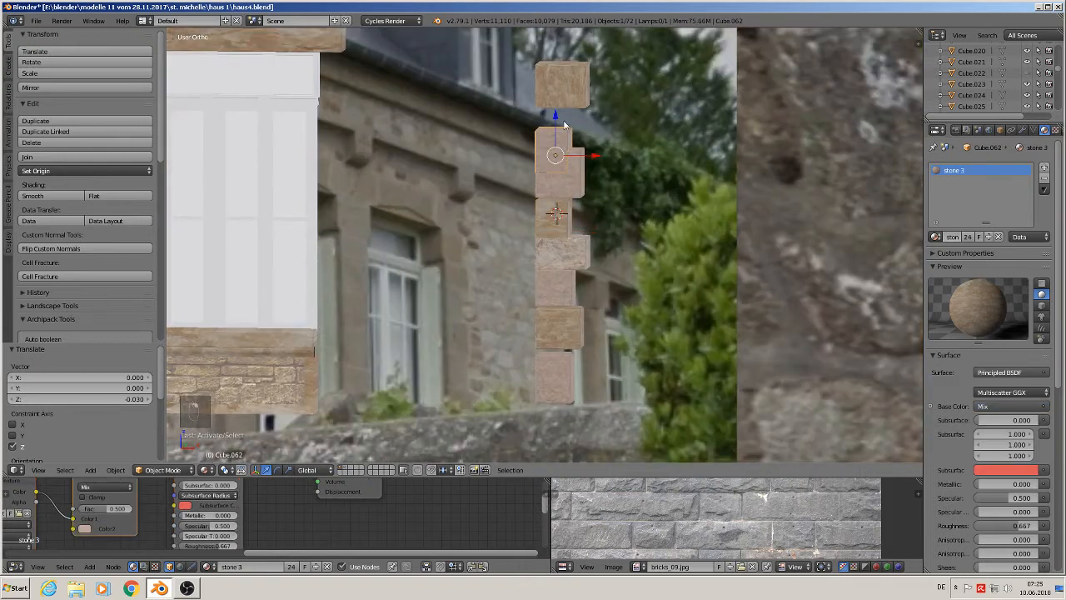
pyautogui.press('g')
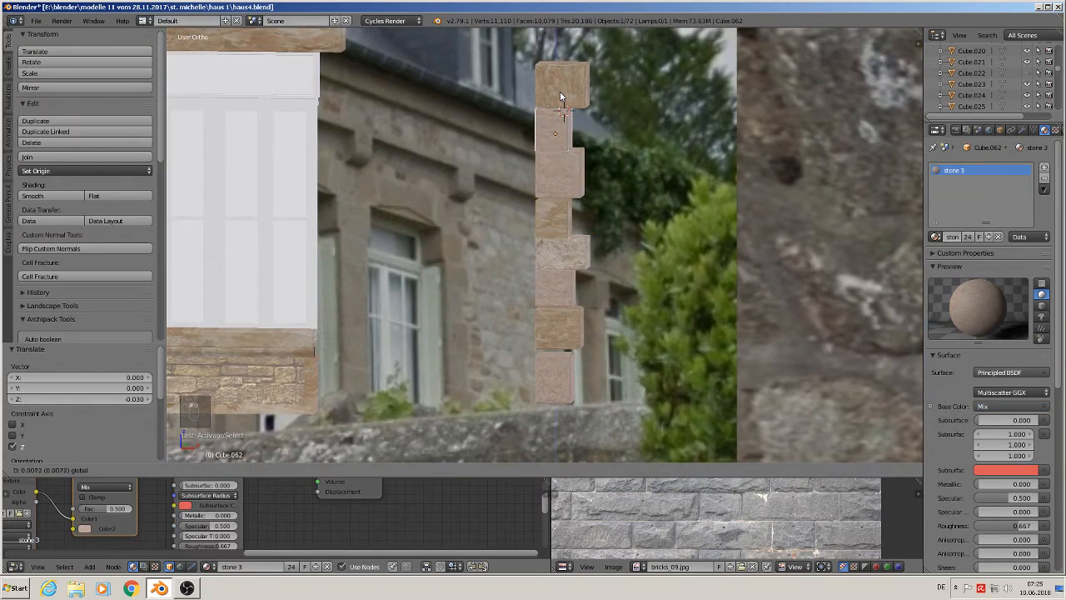
pyautogui.click(560, 90)
# - In front view, nudge several corner stones along Z so the column stacks without gaps
pyautogui.rightClick(558, 164)
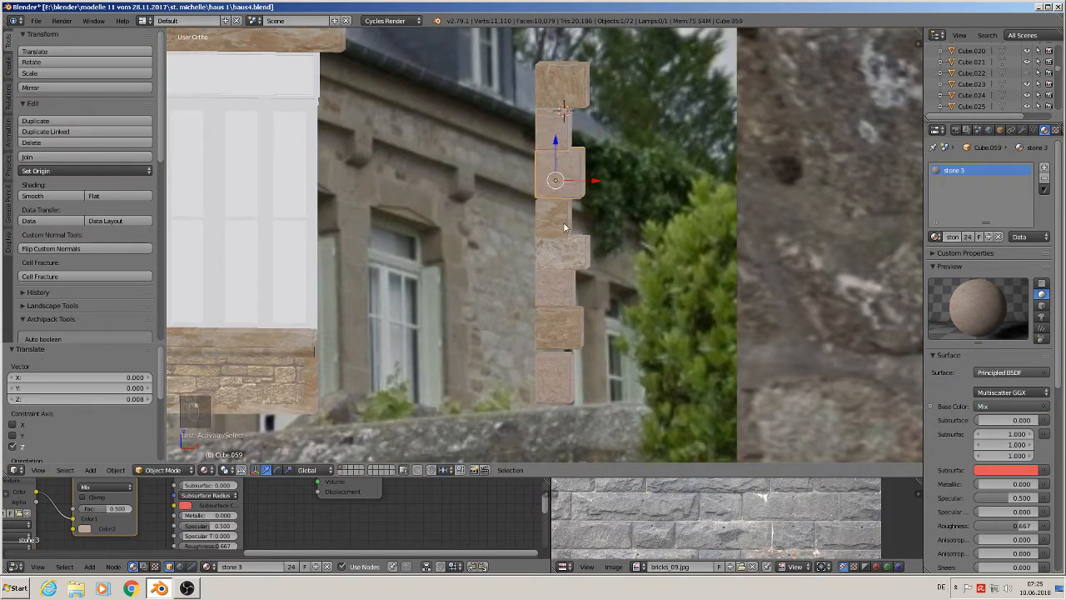
pyautogui.press('KP_1')
pyautogui.scroll(3, 555, 220)
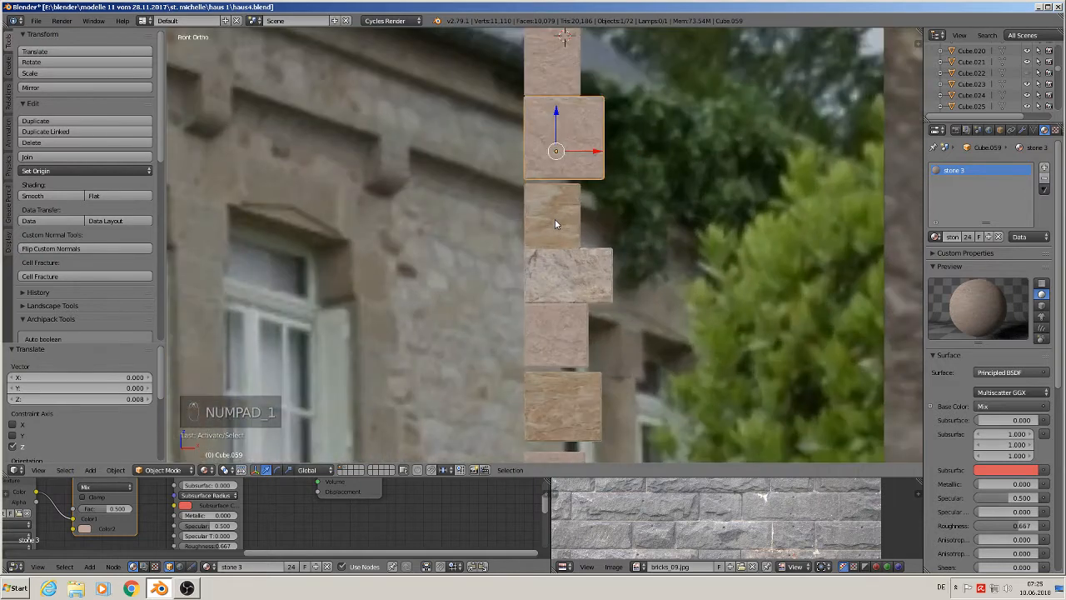
pyautogui.rightClick(558, 209)
pyautogui.moveTo(555, 203); pyautogui.dragTo(554, 189)
pyautogui.rightClick(562, 265)
pyautogui.moveTo(559, 244); pyautogui.dragTo(557, 311)
pyautogui.rightClick(563, 339)
pyautogui.rightClick(569, 392)
pyautogui.moveTo(556, 374); pyautogui.dragTo(556, 384)
pyautogui.scroll(5, 655, 297)
pyautogui.scroll(-6, 634, 306)
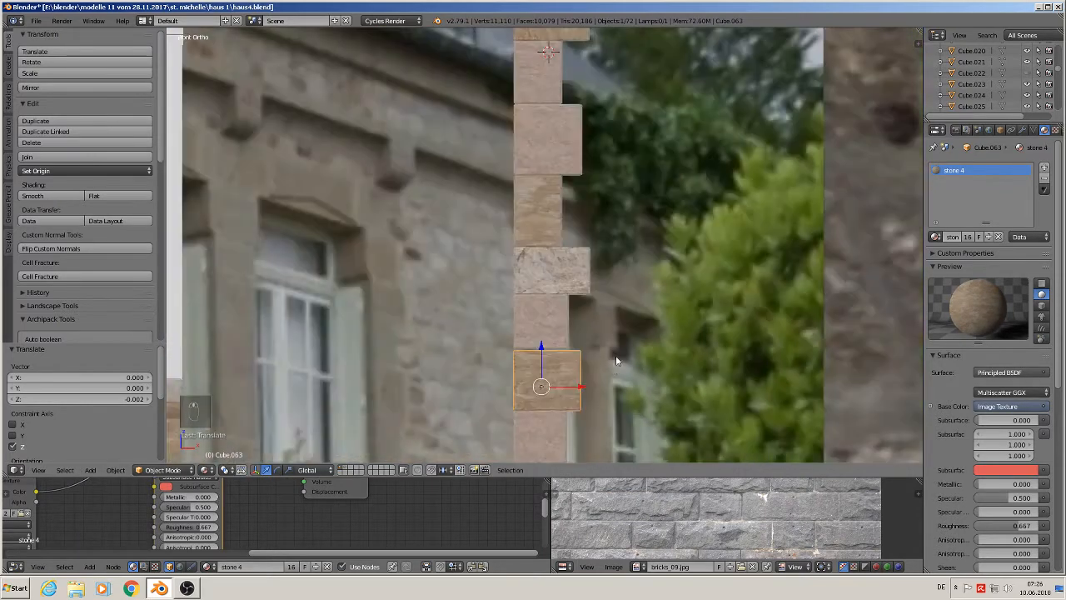
pyautogui.keyDown('shift'); pyautogui.moveTo(612, 359); pyautogui.dragTo(592, 216, button='middle'); pyautogui.keyUp('shift')
pyautogui.moveTo(535, 302); pyautogui.dragTo(530, 275, button='right')
pyautogui.press('z')
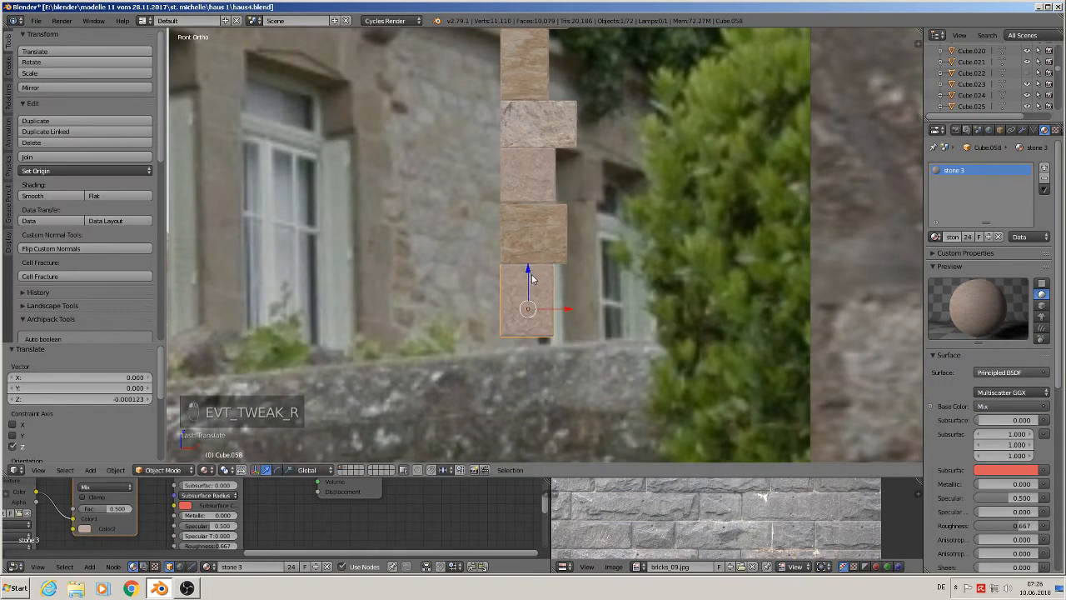
# - Select all the corner stones, duplicate them and shift the copy along X by -0.053
pyautogui.scroll(-2, 533, 258)
pyautogui.press('a')
pyautogui.scroll(-4, 534, 250)
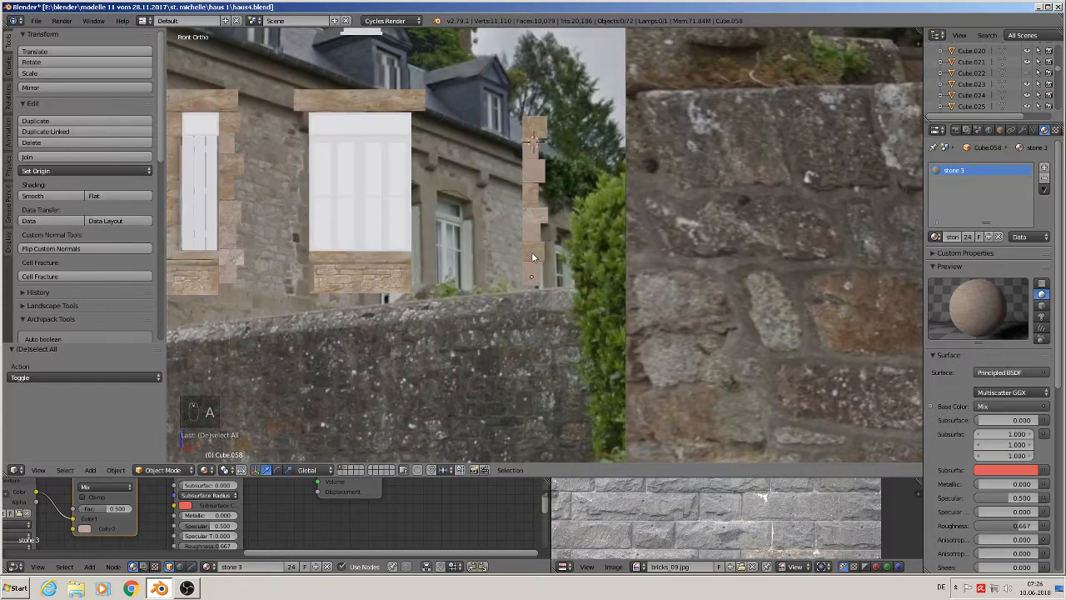
pyautogui.scroll(5, 533, 271)
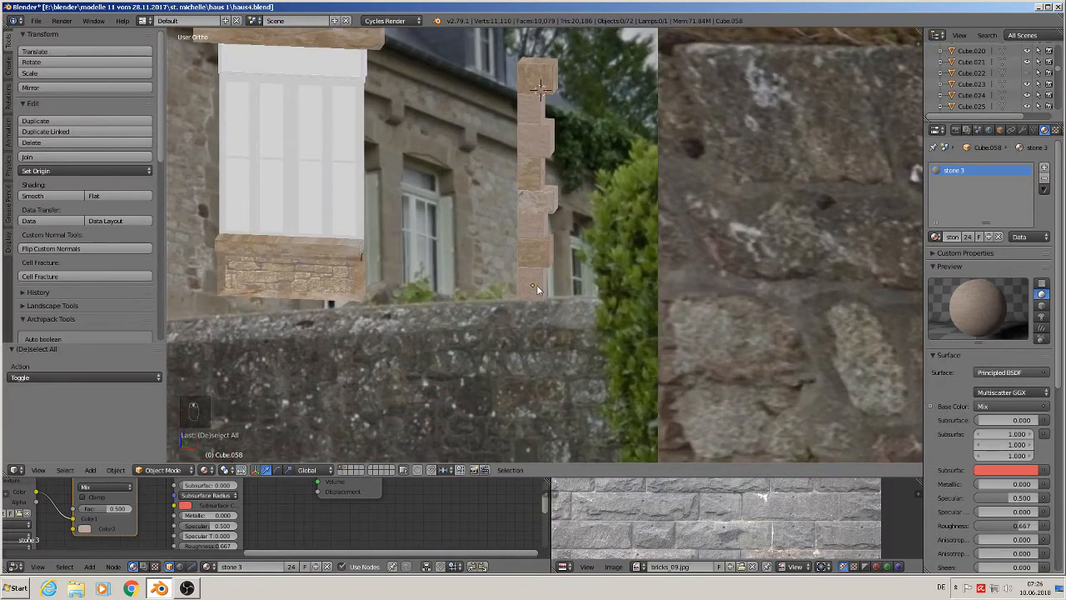
pyautogui.rightClick(536, 285)
pyautogui.keyDown('shift'); pyautogui.rightClick(534, 223); pyautogui.keyUp('shift')
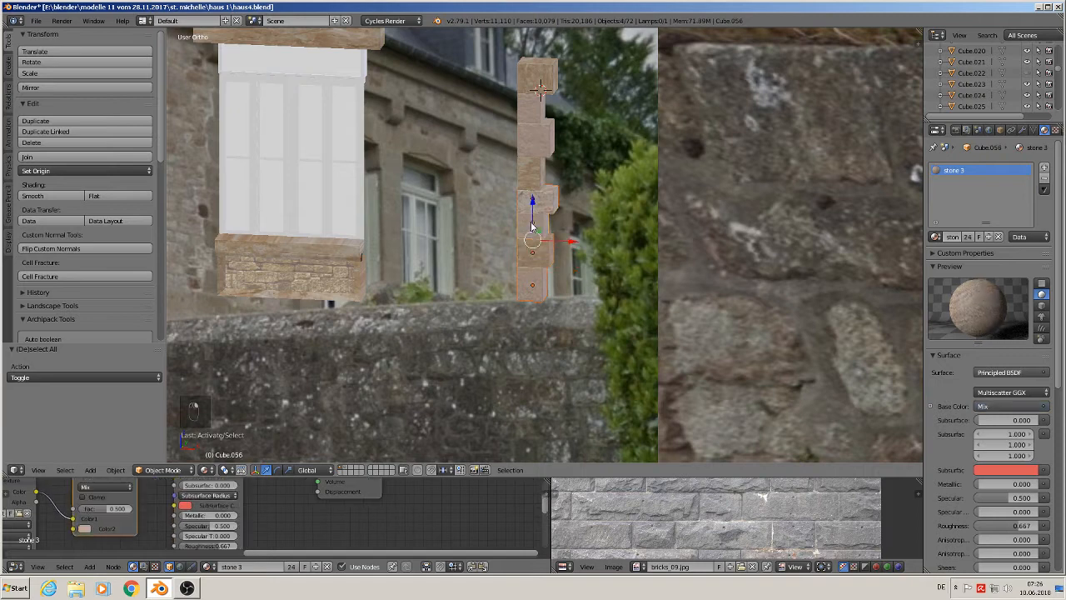
pyautogui.keyDown('shift'); pyautogui.rightClick(531, 171); pyautogui.keyUp('shift')
pyautogui.keyDown('shift'); pyautogui.rightClick(537, 141); pyautogui.keyUp('shift')
pyautogui.keyDown('shift'); pyautogui.rightClick(533, 113); pyautogui.keyUp('shift')
pyautogui.keyDown('shift'); pyautogui.rightClick(535, 78); pyautogui.keyUp('shift')
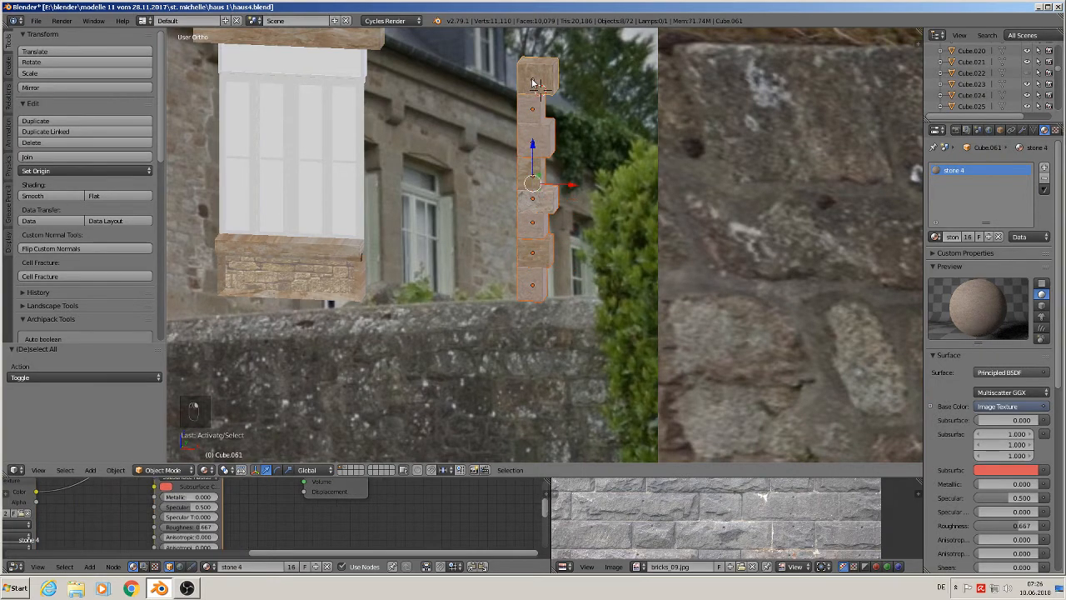
pyautogui.scroll(-3, 542, 174)
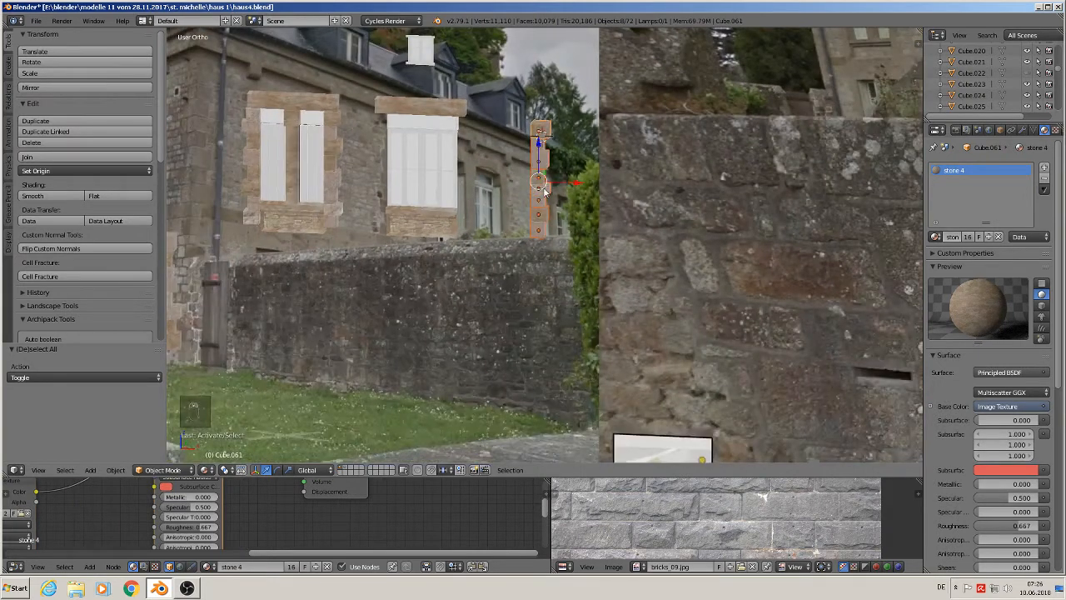
pyautogui.hotkey('shift', 'd')
pyautogui.press('x')
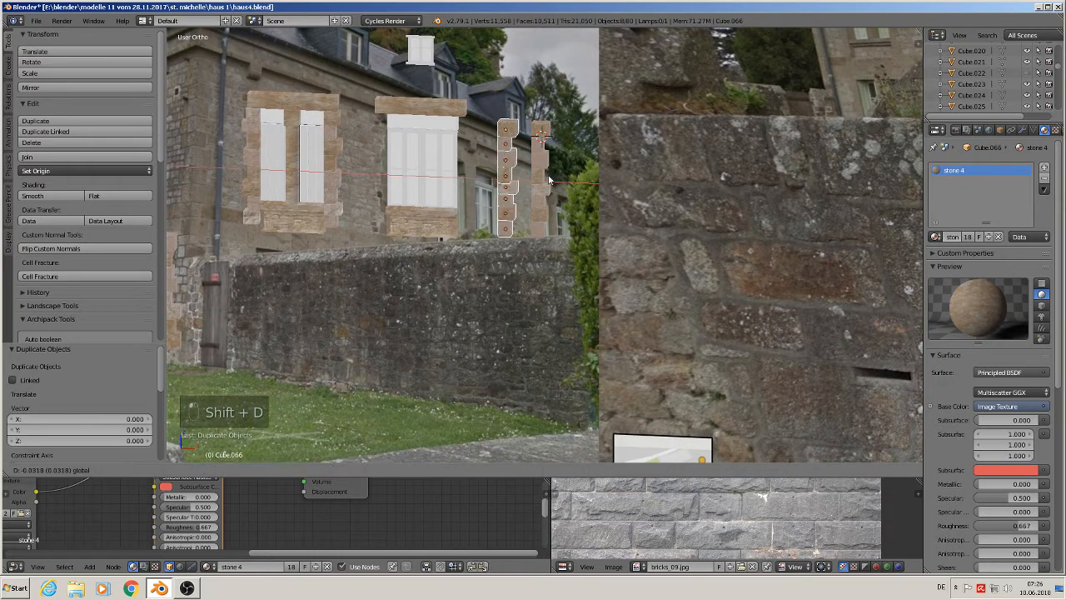
pyautogui.click(536, 185)
pyautogui.scroll(3, 517, 185)
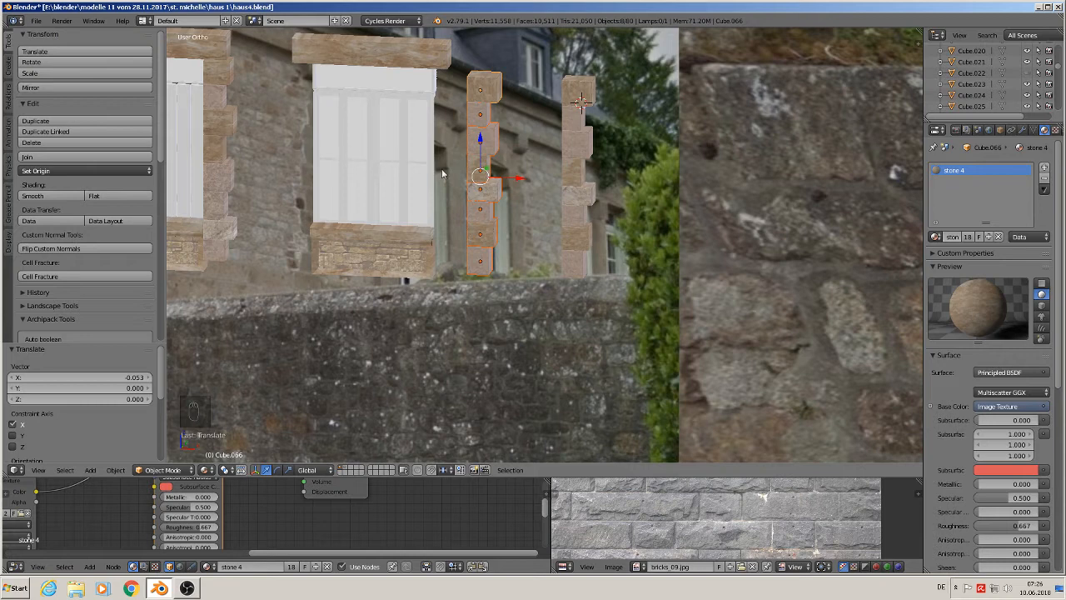
# - Join the duplicated corner stones into one object and apply its rotation and scale
pyautogui.click(88, 157)
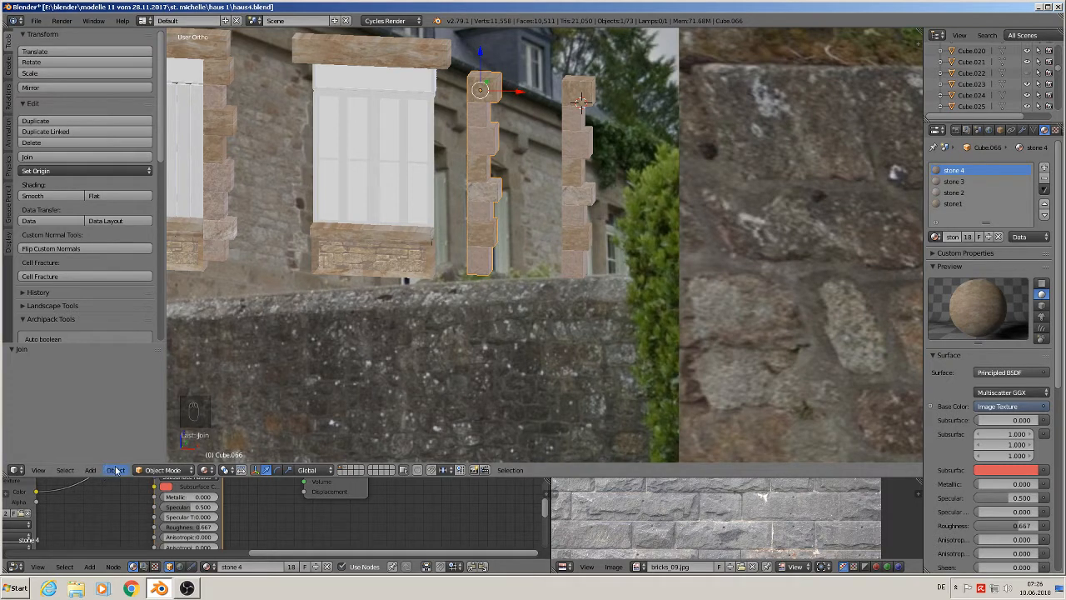
pyautogui.click(116, 471)
pyautogui.moveTo(166, 385)
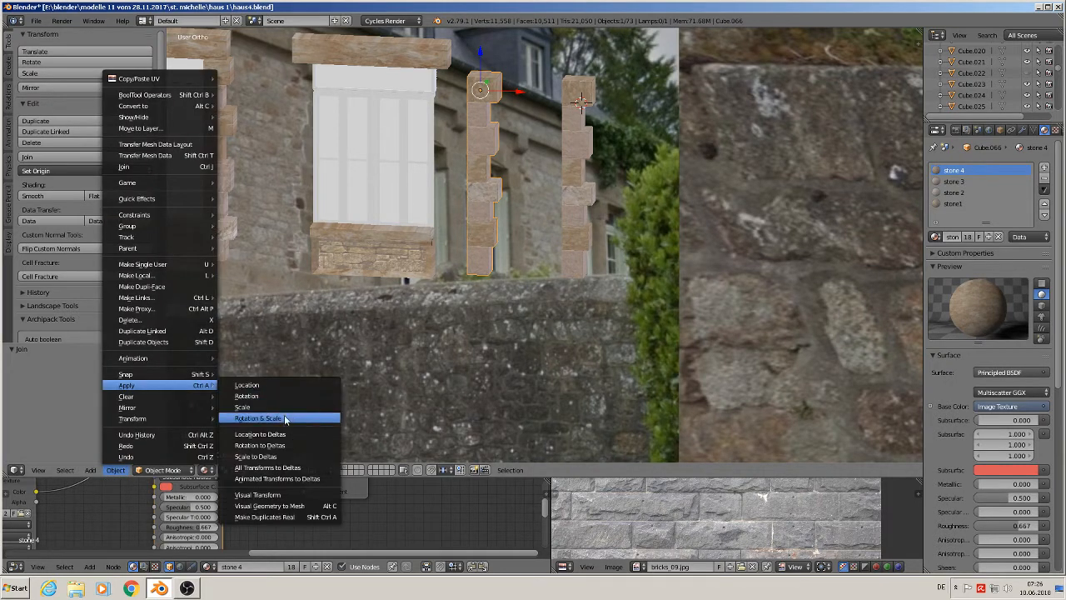
pyautogui.click(284, 418)
# - Mirror the joined stone column along global Z and move it down along Z by -0.095
pyautogui.click(116, 471)
pyautogui.moveTo(167, 407)
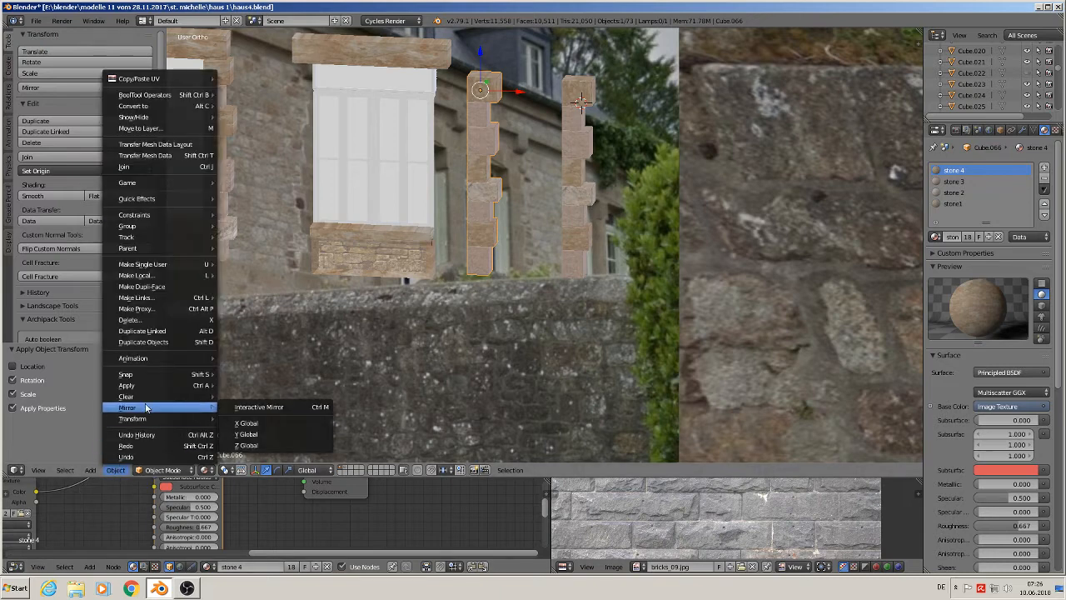
pyautogui.click(261, 444)
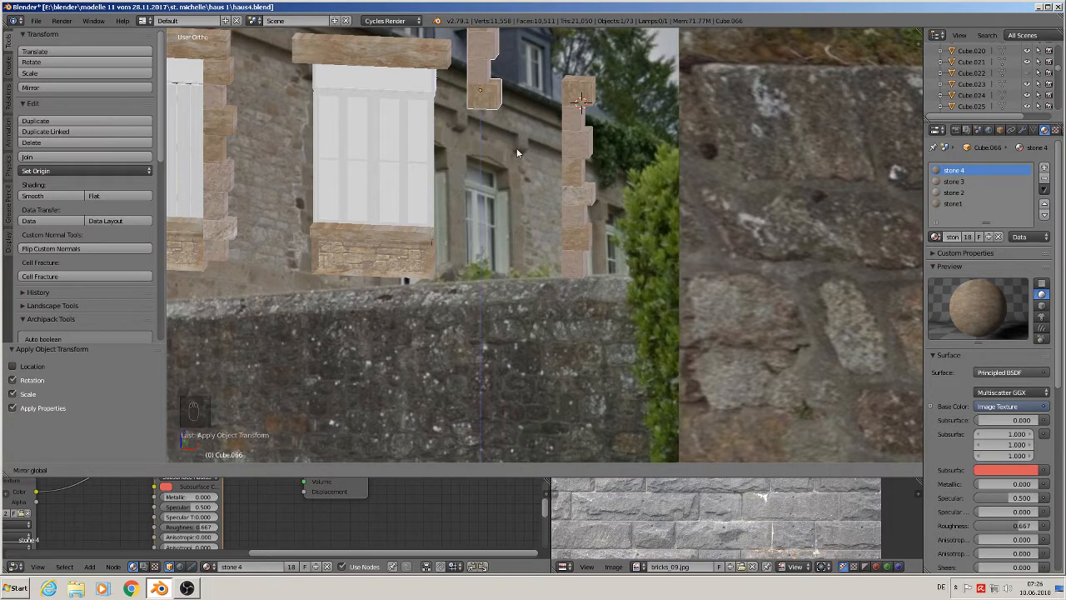
pyautogui.click(484, 93)
pyautogui.keyDown('shift'); pyautogui.moveTo(487, 145); pyautogui.dragTo(466, 279, button='middle'); pyautogui.keyUp('shift')
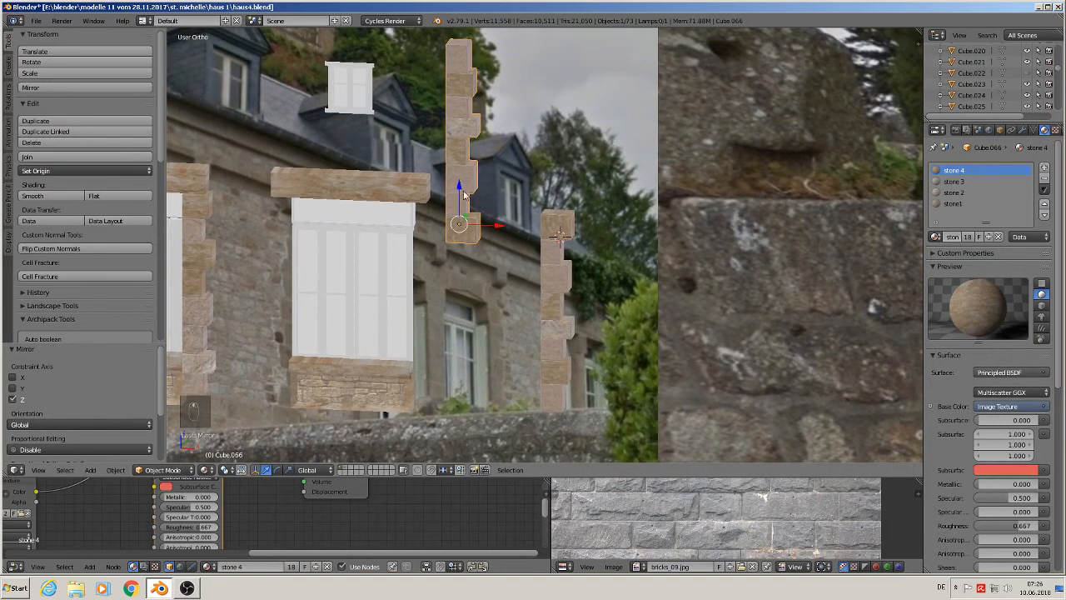
pyautogui.moveTo(464, 193); pyautogui.dragTo(444, 360)
pyautogui.moveTo(446, 360); pyautogui.dragTo(472, 346, button='middle')
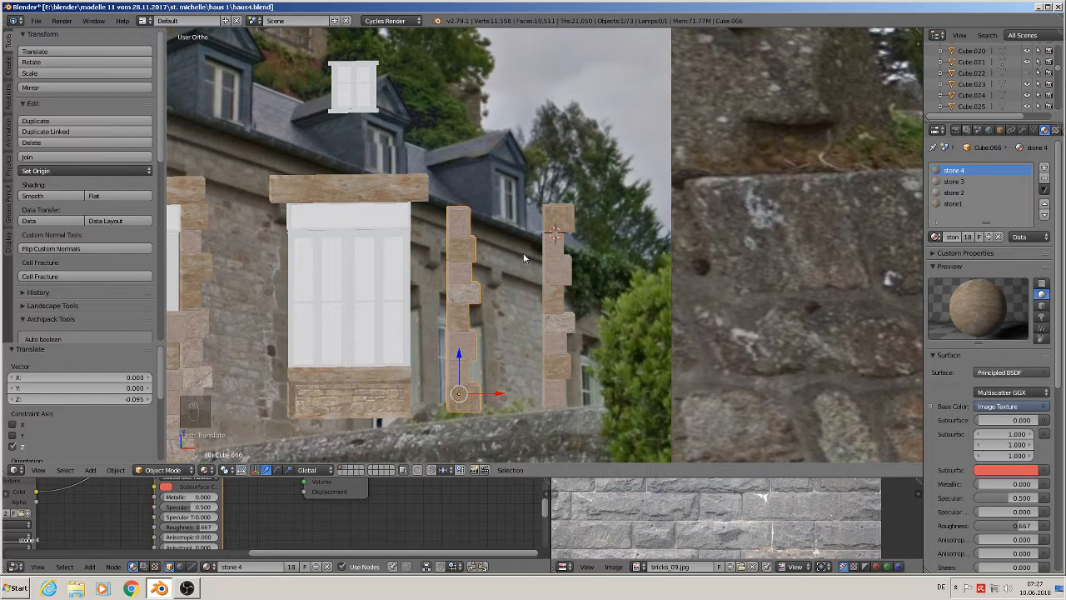
# - Rotate the stone column 180° about the Z axis
pyautogui.write('rz')
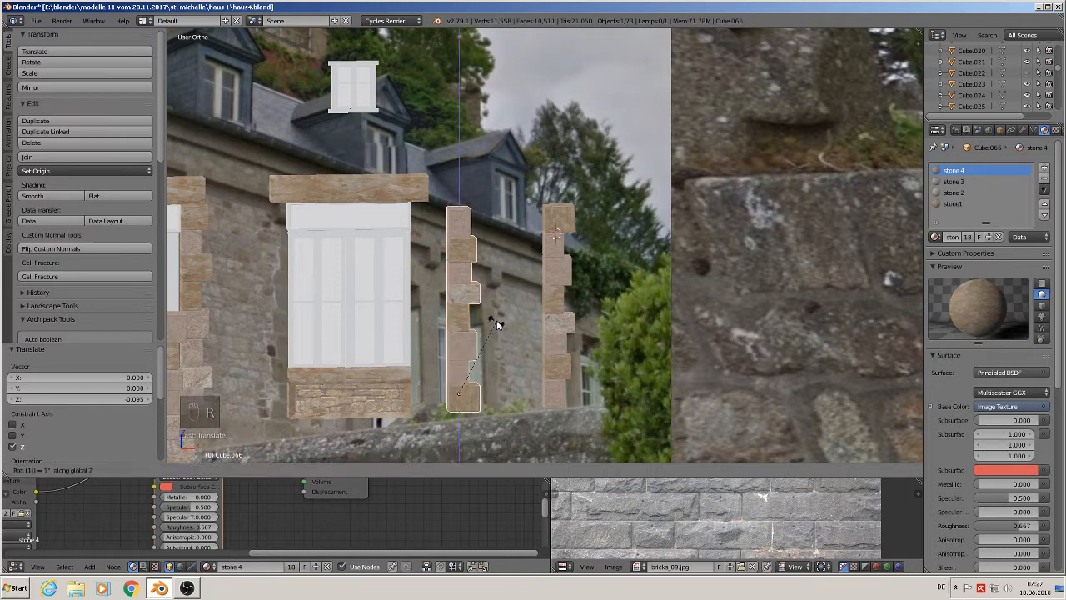
pyautogui.write('180')
pyautogui.press('Return')
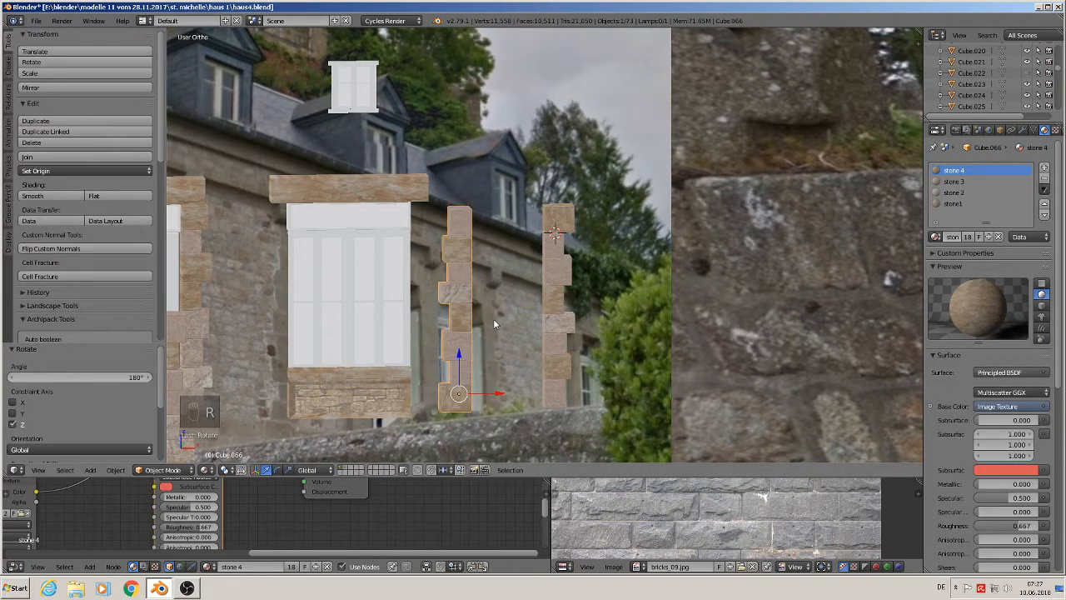
# - Move the column along X by -0.101 to frame the right window's left side, nudging it up 0.003 in Z
pyautogui.moveTo(497, 398); pyautogui.dragTo(314, 398)
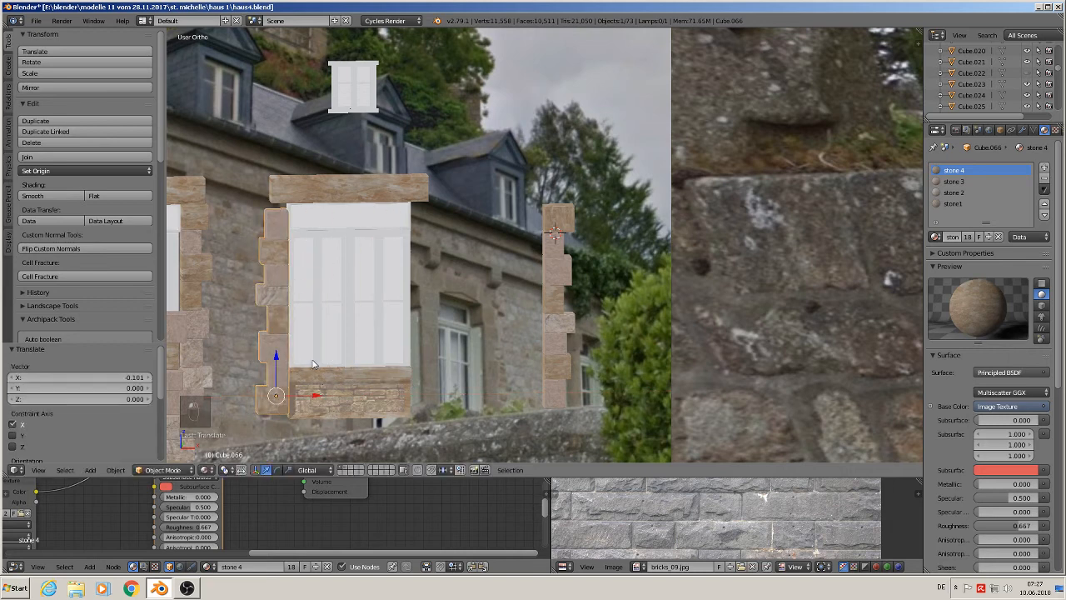
pyautogui.scroll(-2, 292, 356)
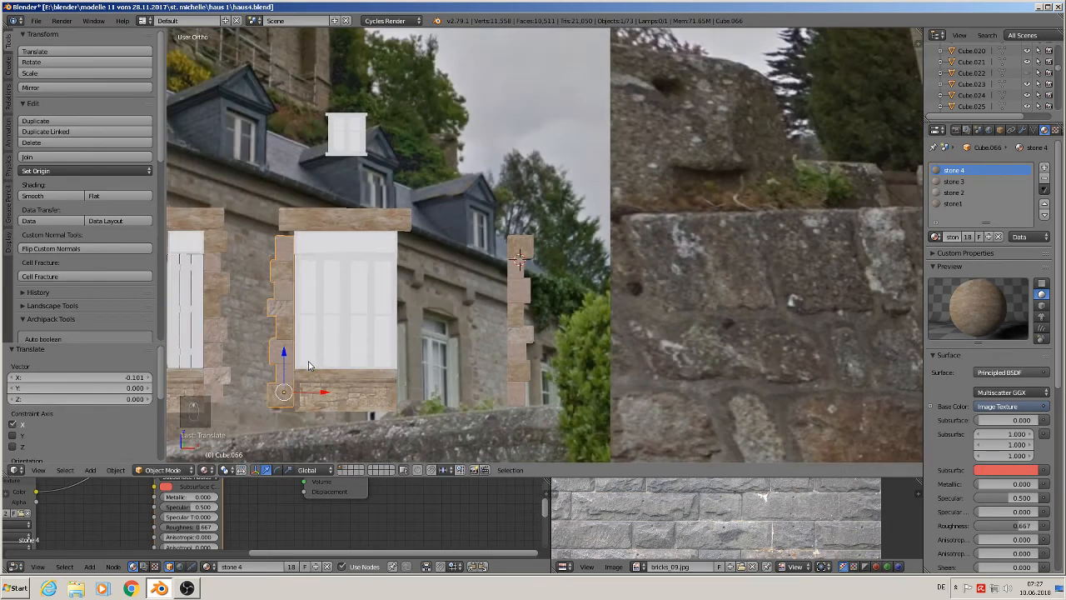
pyautogui.keyDown('shift'); pyautogui.moveTo(309, 367); pyautogui.dragTo(450, 319, button='middle'); pyautogui.keyUp('shift')
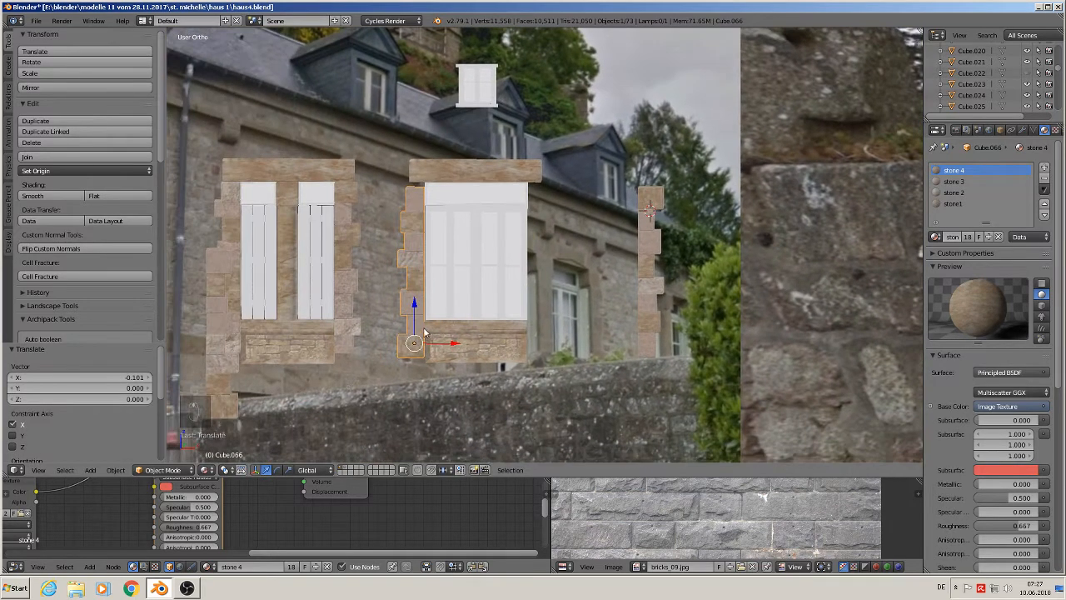
pyautogui.scroll(1, 415, 334)
pyautogui.moveTo(415, 308); pyautogui.dragTo(414, 301)
# - Select the corner column's stones, duplicate them and offset the copy along X
pyautogui.rightClick(698, 264)
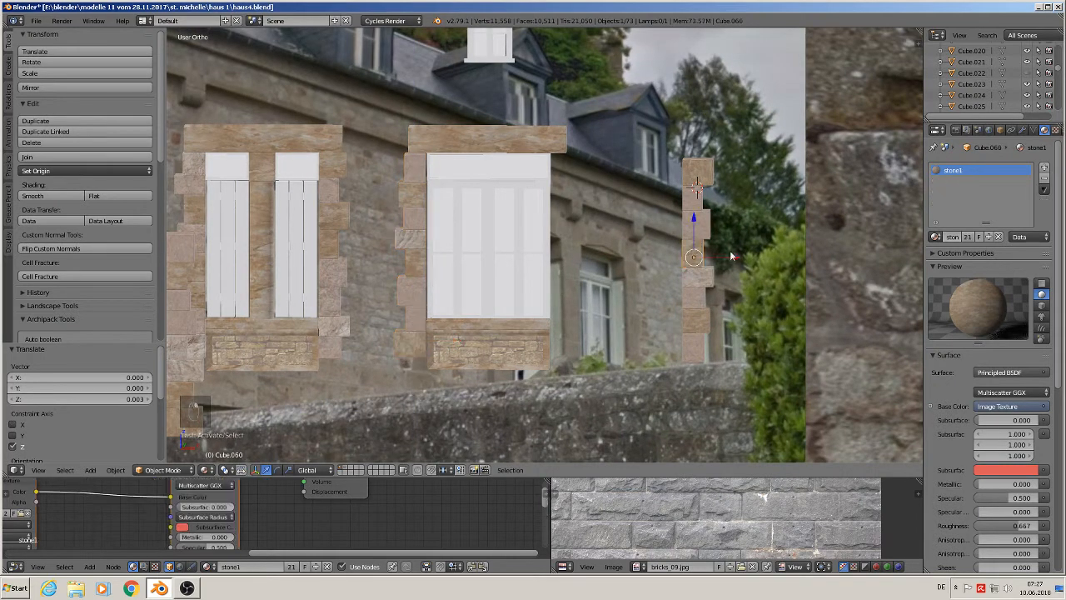
pyautogui.keyDown('shift'); pyautogui.rightClick(701, 226); pyautogui.keyUp('shift')
pyautogui.keyDown('shift'); pyautogui.rightClick(690, 281); pyautogui.keyUp('shift')
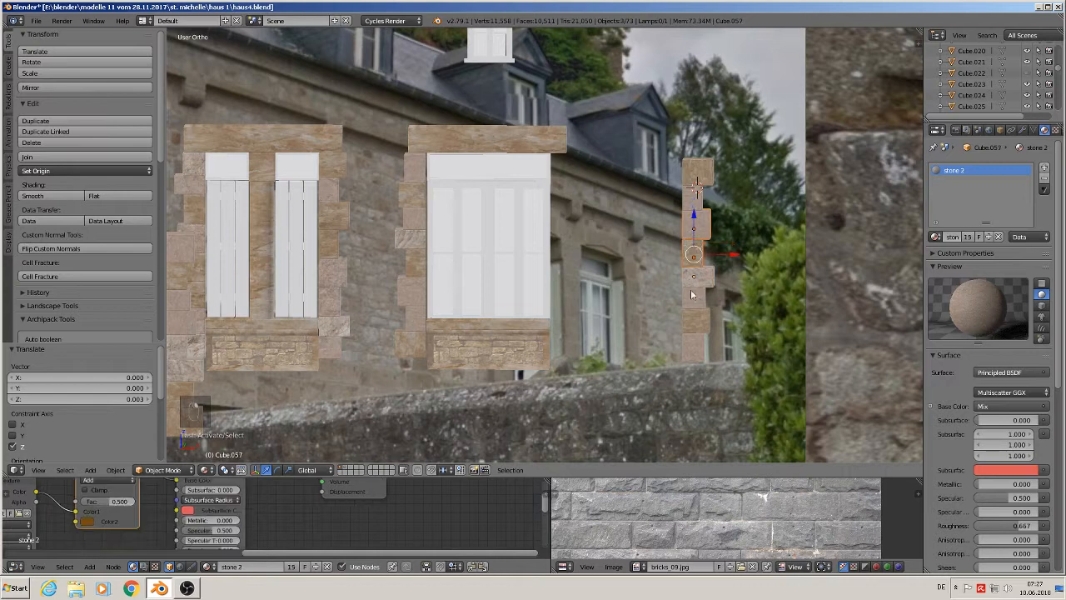
pyautogui.keyDown('shift'); pyautogui.rightClick(690, 296); pyautogui.keyUp('shift')
pyautogui.keyDown('shift'); pyautogui.rightClick(691, 324); pyautogui.keyUp('shift')
pyautogui.keyDown('shift'); pyautogui.rightClick(690, 348); pyautogui.keyUp('shift')
pyautogui.keyDown('shift'); pyautogui.rightClick(705, 200); pyautogui.keyUp('shift')
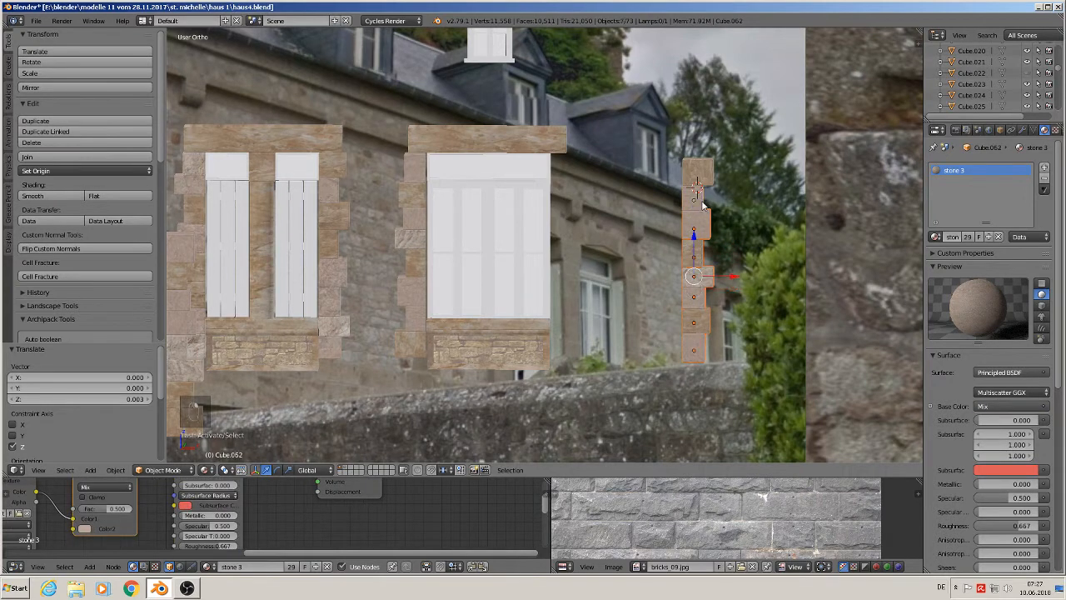
pyautogui.keyDown('shift'); pyautogui.rightClick(703, 178); pyautogui.keyUp('shift')
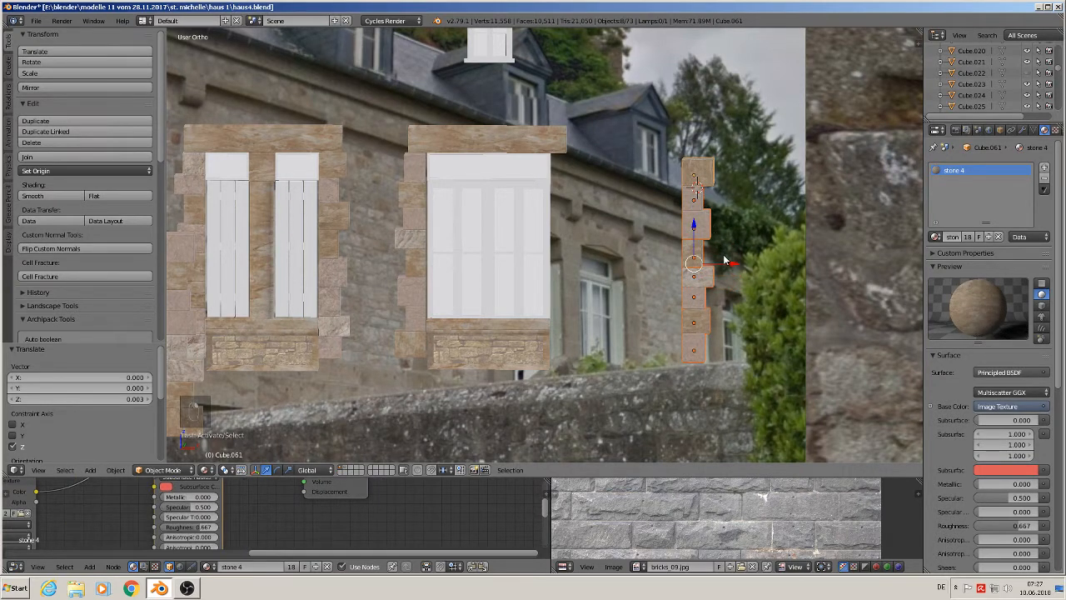
pyautogui.hotkey('shift', 'd')
pyautogui.press('x')
pyautogui.click(834, 265)
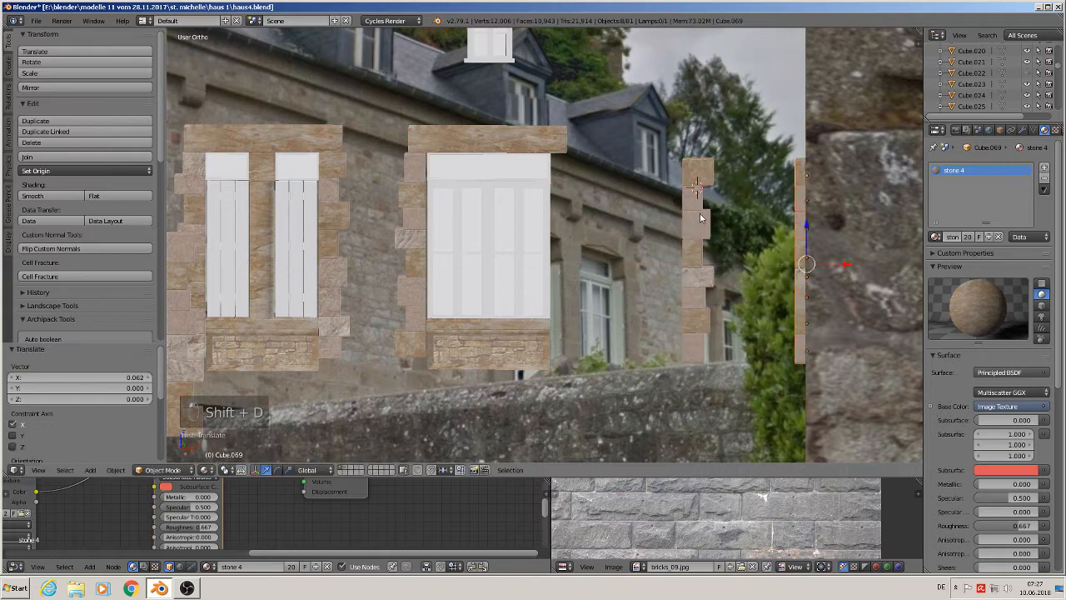
pyautogui.press('g')
pyautogui.press('x')
pyautogui.click(794, 260)
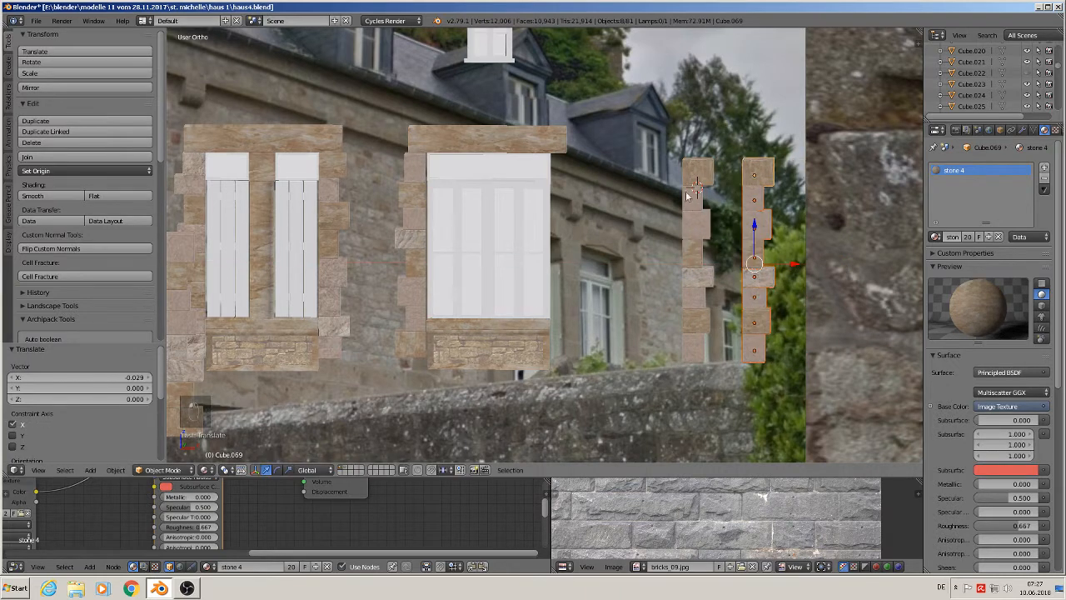
# - Select all stones of the original corner column and join them into one object
pyautogui.rightClick(692, 203)
pyautogui.keyDown('shift'); pyautogui.rightClick(693, 203); pyautogui.keyUp('shift')
pyautogui.keyDown('shift'); pyautogui.rightClick(697, 226); pyautogui.keyUp('shift')
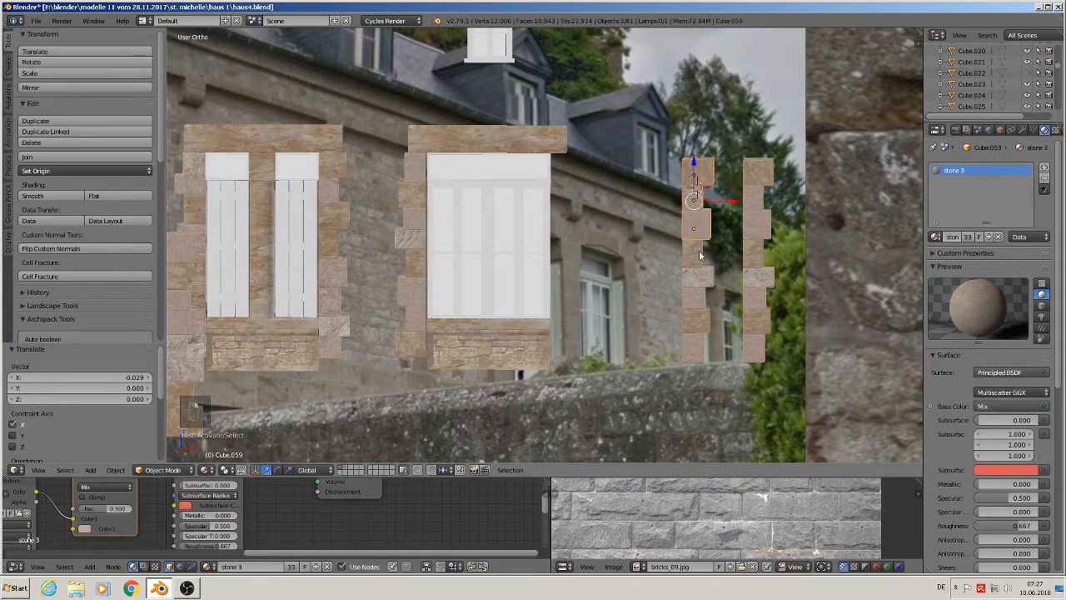
pyautogui.keyDown('shift'); pyautogui.rightClick(698, 252); pyautogui.keyUp('shift')
pyautogui.keyDown('shift'); pyautogui.rightClick(696, 275); pyautogui.keyUp('shift')
pyautogui.keyDown('shift'); pyautogui.rightClick(695, 297); pyautogui.keyUp('shift')
pyautogui.keyDown('shift'); pyautogui.rightClick(695, 323); pyautogui.keyUp('shift')
pyautogui.keyDown('shift'); pyautogui.rightClick(695, 349); pyautogui.keyUp('shift')
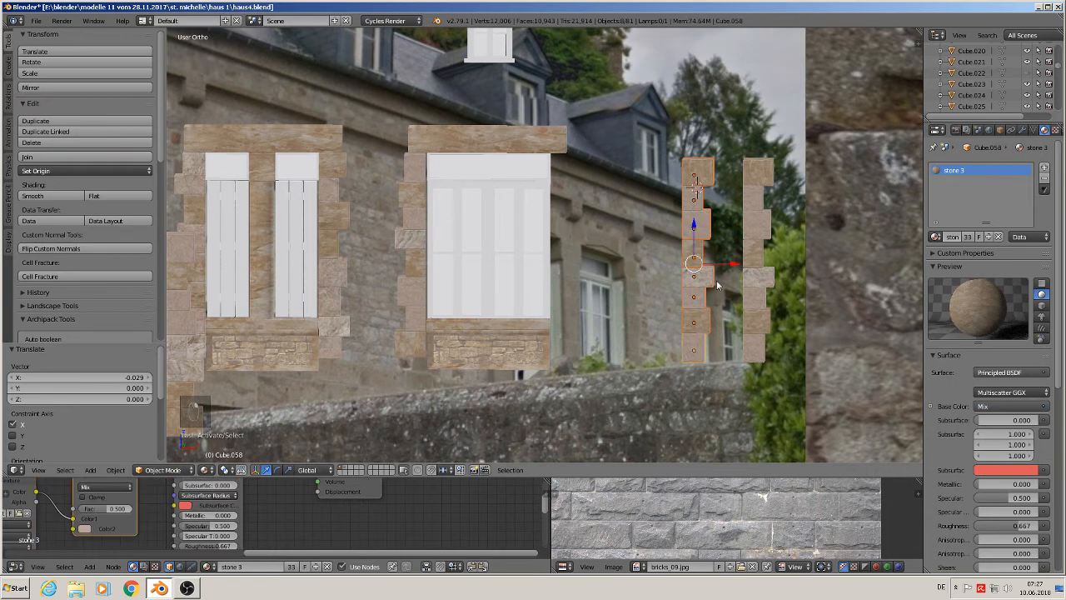
pyautogui.click(62, 158)
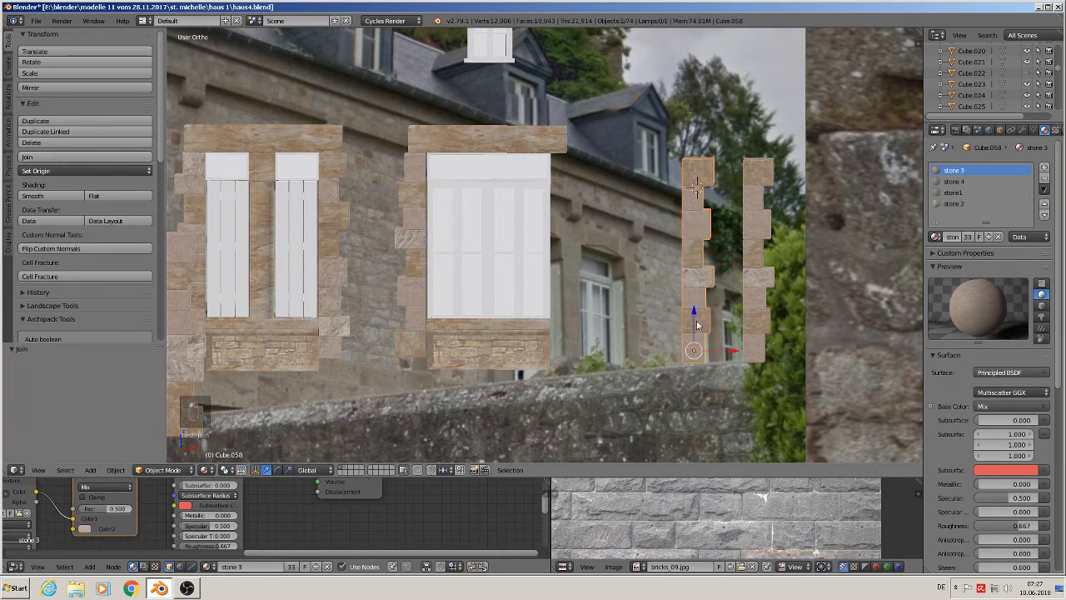
# - Move the joined column along X to frame the right window's right side, nudging it up 0.003 in Z
pyautogui.press('g')
pyautogui.press('x')
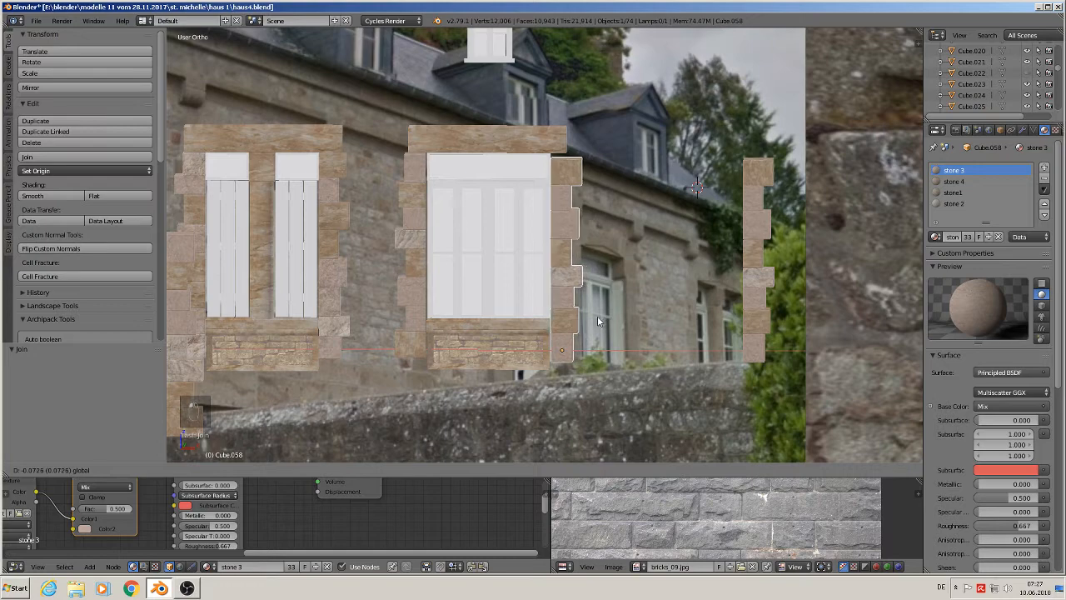
pyautogui.click(597, 321)
pyautogui.moveTo(561, 311); pyautogui.dragTo(560, 305)
pyautogui.moveTo(560, 307); pyautogui.dragTo(509, 293, button='middle')
pyautogui.scroll(5, 508, 293)
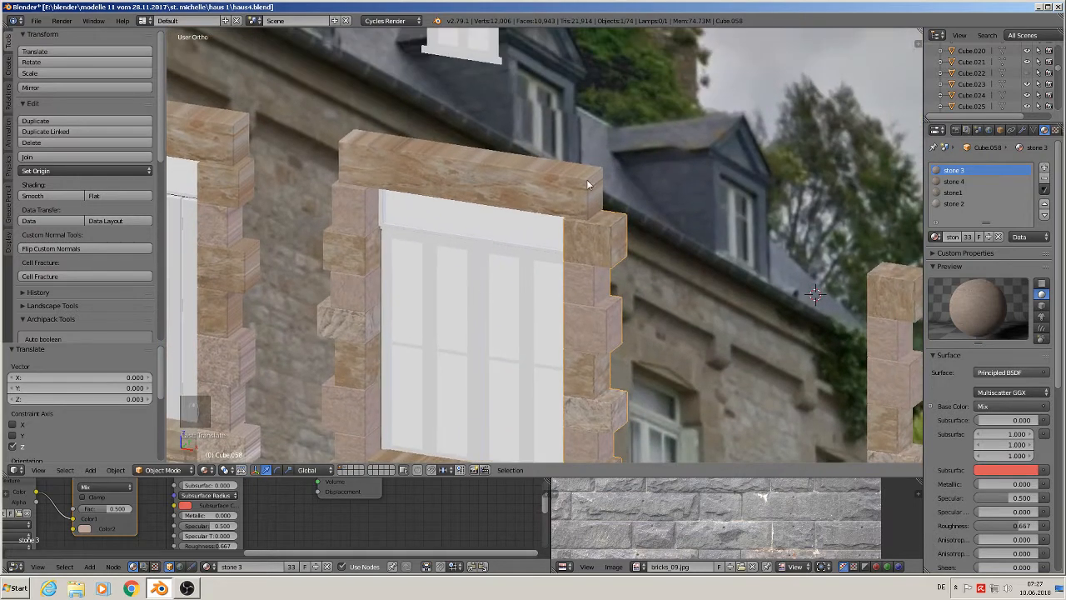
# - Unwrap the lintel above the right window with Smart UV Project
pyautogui.rightClick(589, 185)
pyautogui.press('Tab')
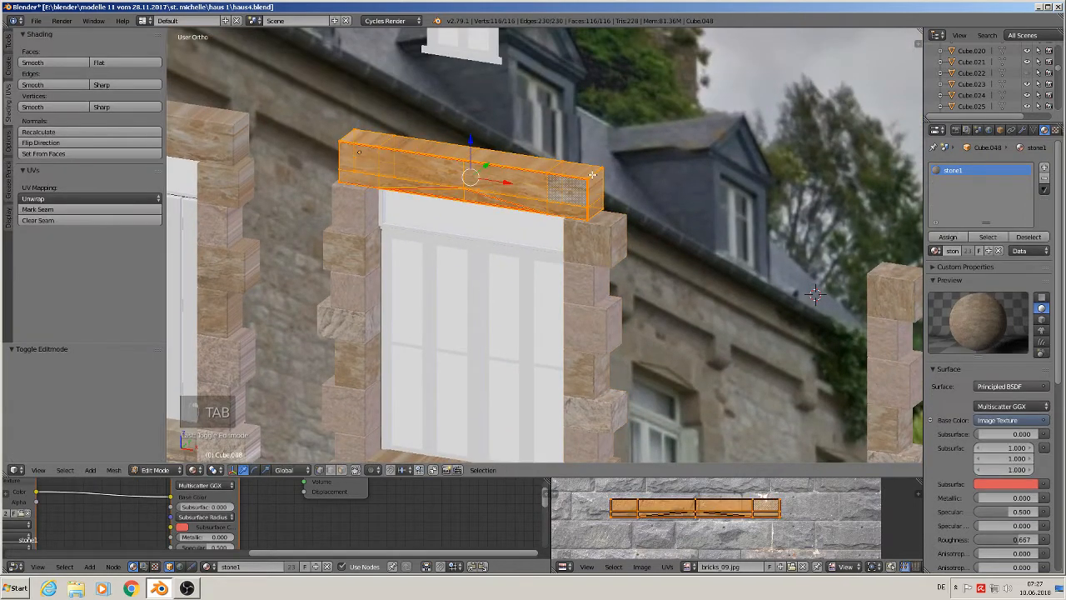
pyautogui.press('u')
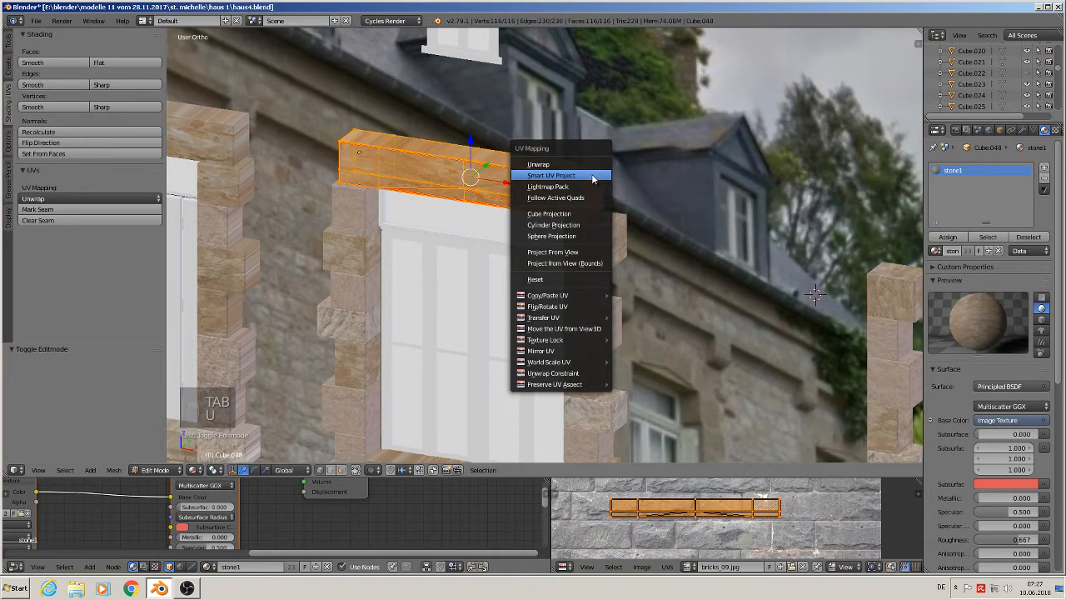
pyautogui.click(588, 177)
pyautogui.click(587, 270)
pyautogui.press('Tab')
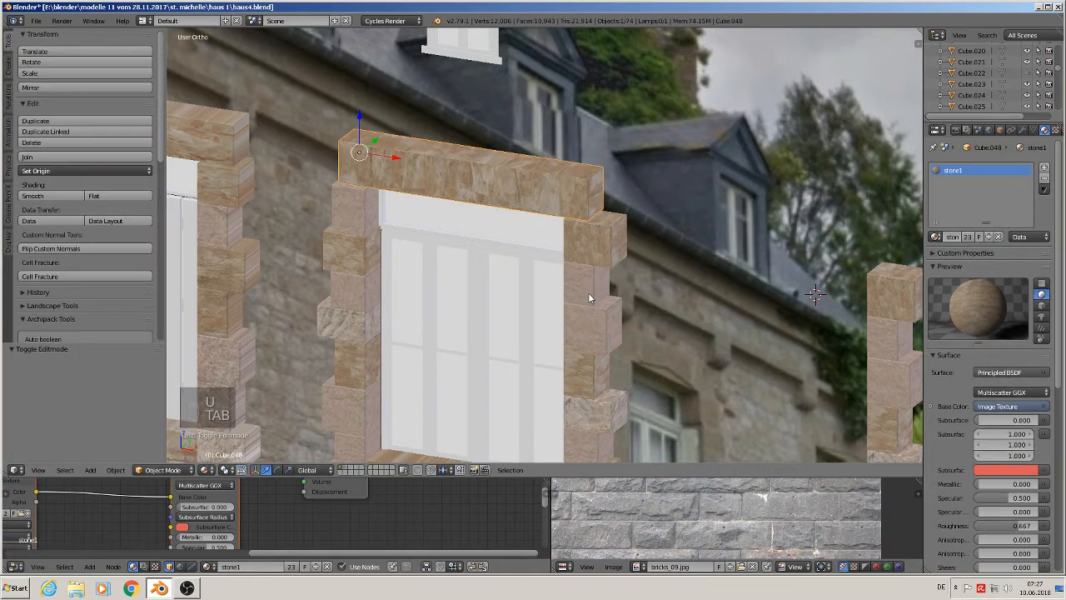
# - Try Smart UV Project on the whole brick panel below the right window and undo it
pyautogui.scroll(-4, 586, 273)
pyautogui.keyDown('shift'); pyautogui.moveTo(597, 355); pyautogui.dragTo(596, 208, button='middle'); pyautogui.keyUp('shift')
pyautogui.scroll(3, 593, 216)
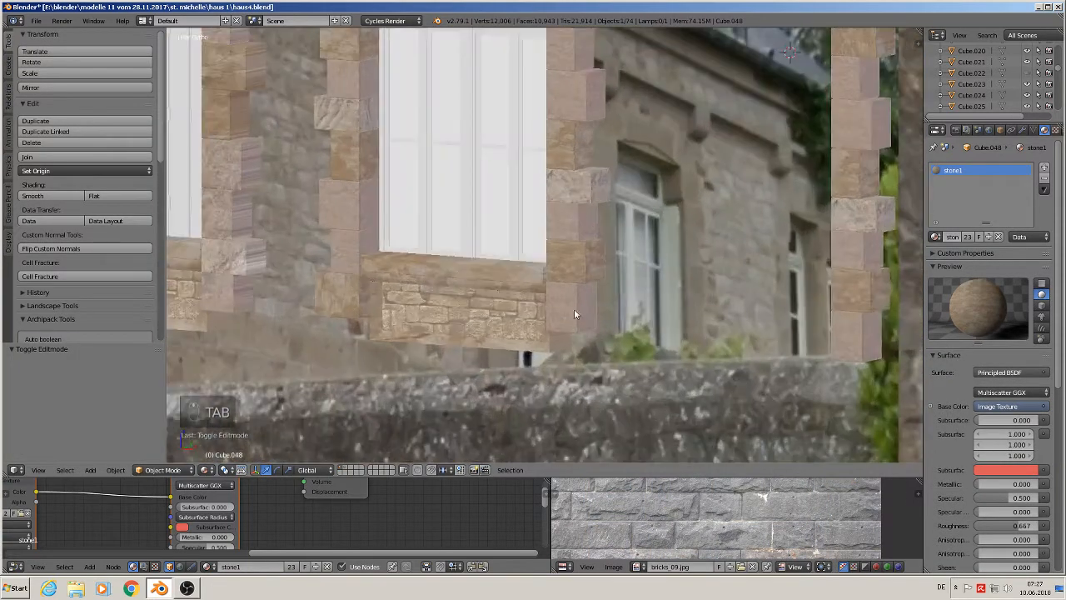
pyautogui.rightClick(550, 343)
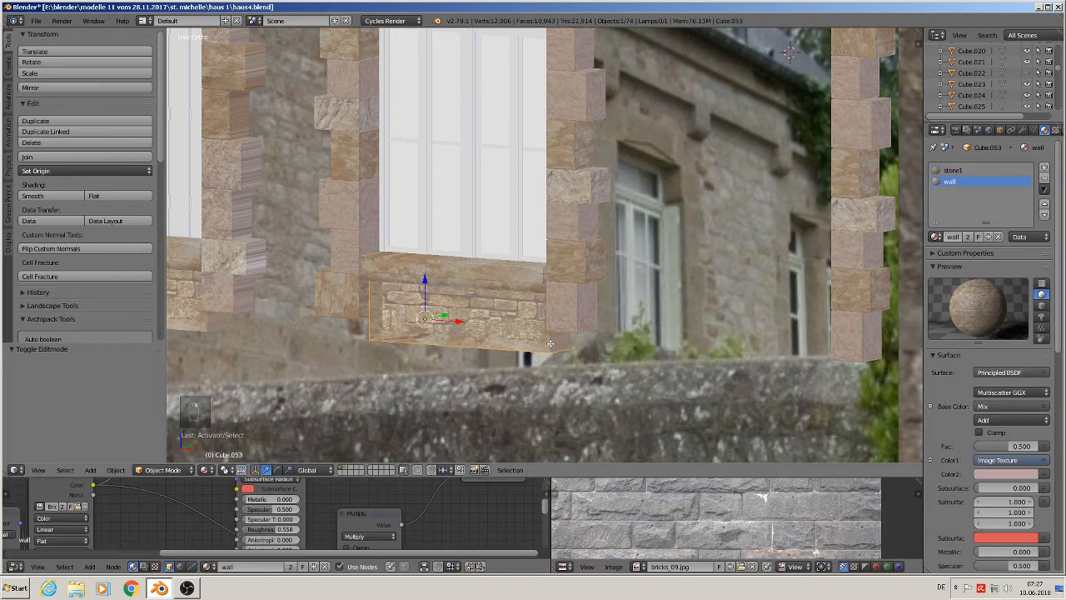
pyautogui.press('Tab')
pyautogui.press('a')
pyautogui.press('a')
pyautogui.press('a')
pyautogui.press('a')
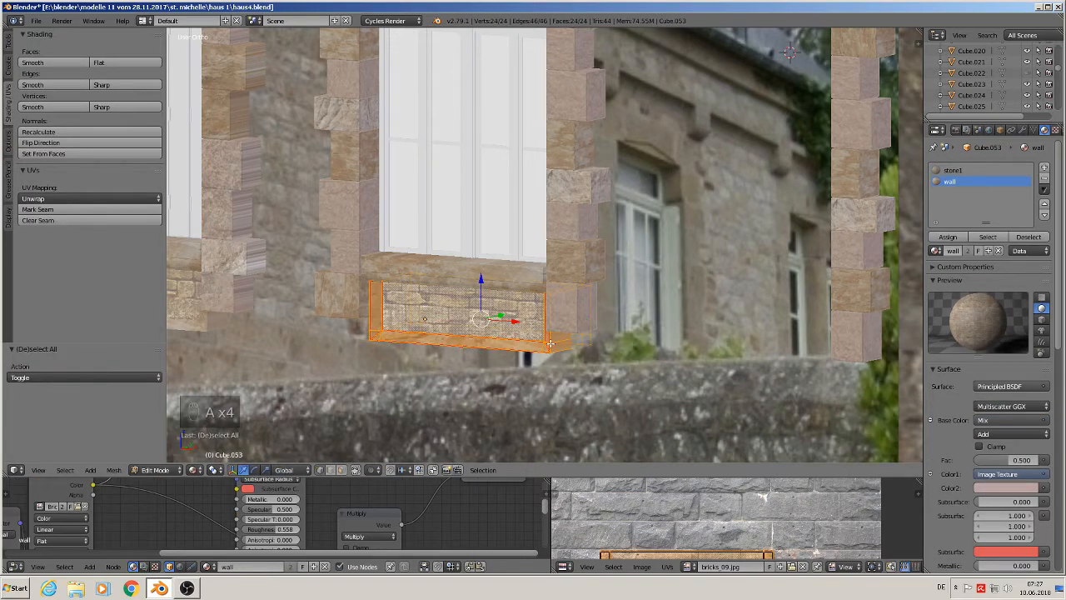
pyautogui.press('u')
pyautogui.click(550, 343)
pyautogui.click(532, 430)
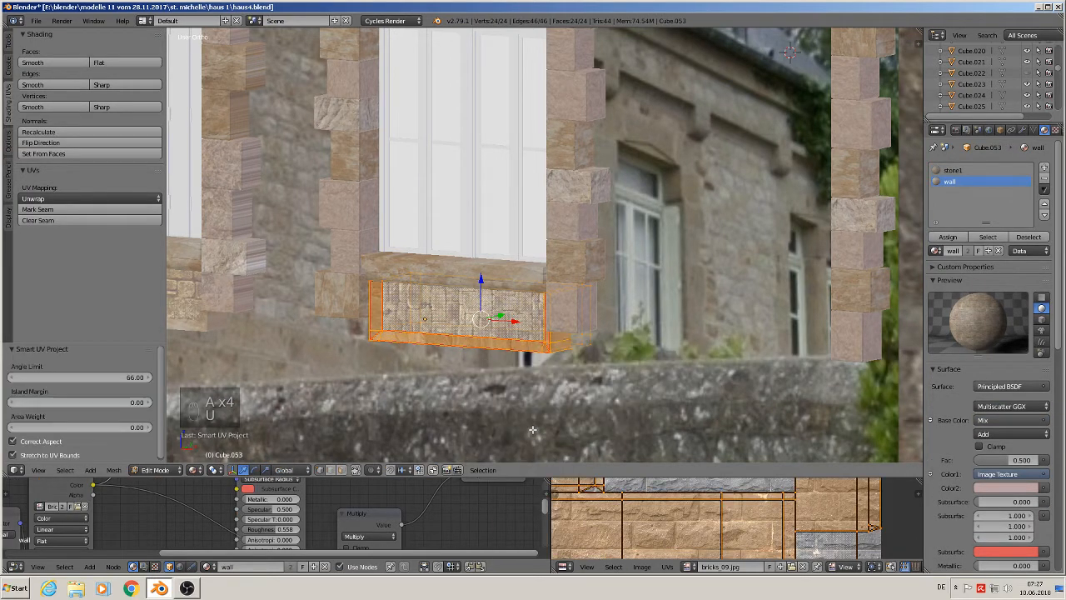
pyautogui.hotkey('ctrl', 'z')
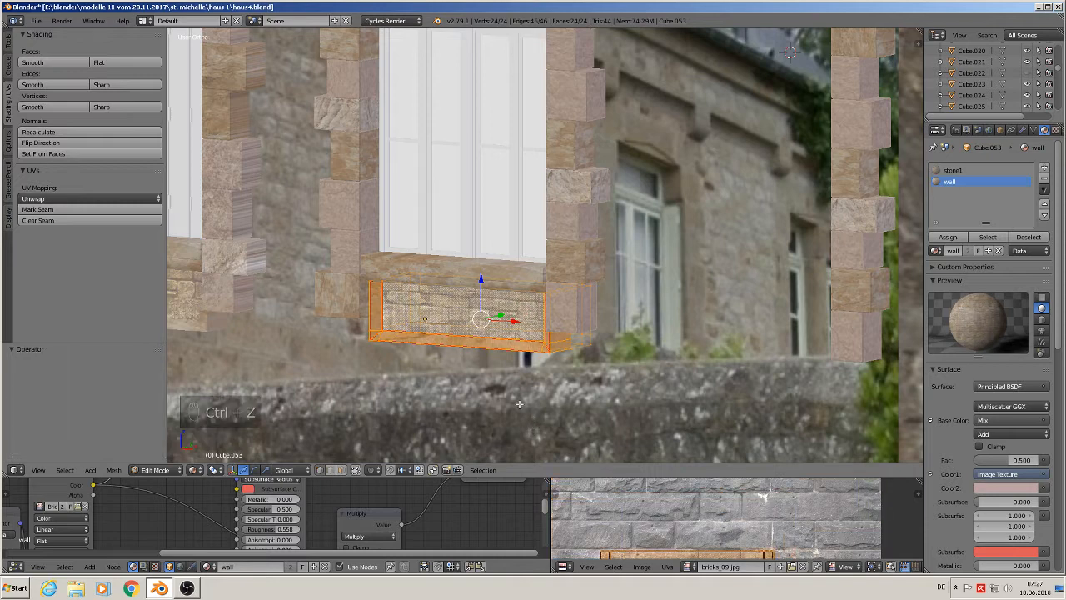
# - In face select mode, unwrap the brick panel's front face with Smart UV Project
pyautogui.rightClick(450, 316)
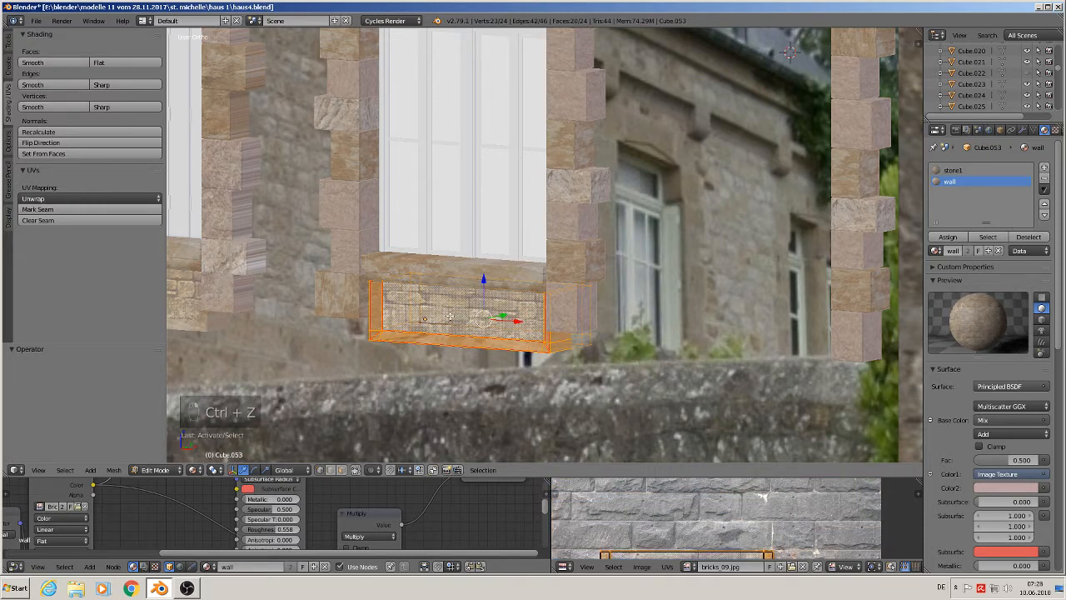
pyautogui.click(343, 471)
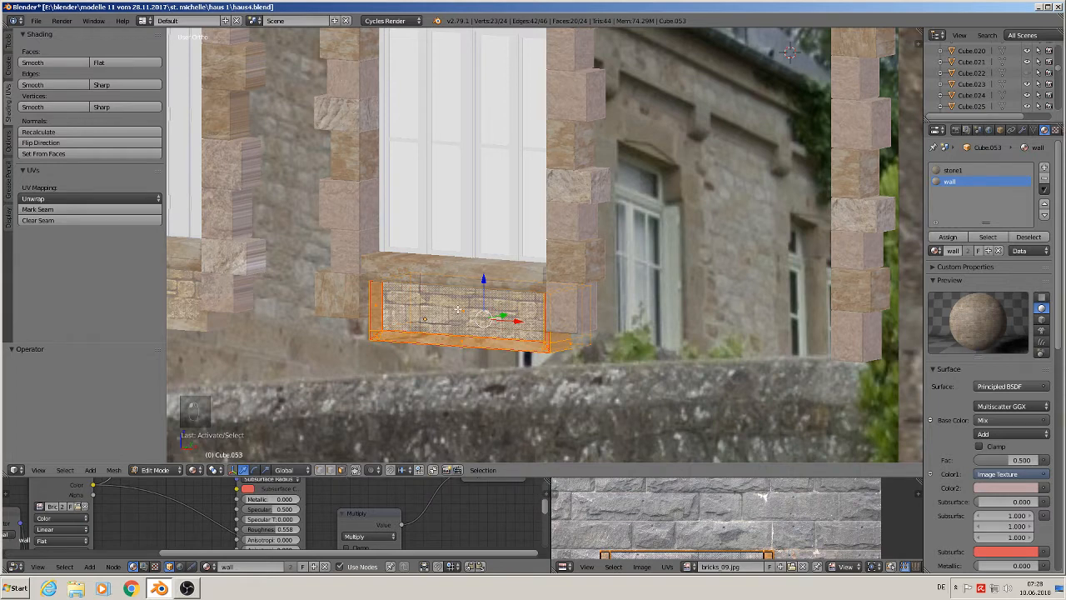
pyautogui.keyDown('shift'); pyautogui.rightClick(464, 314); pyautogui.keyUp('shift')
pyautogui.press('u')
pyautogui.click(476, 336)
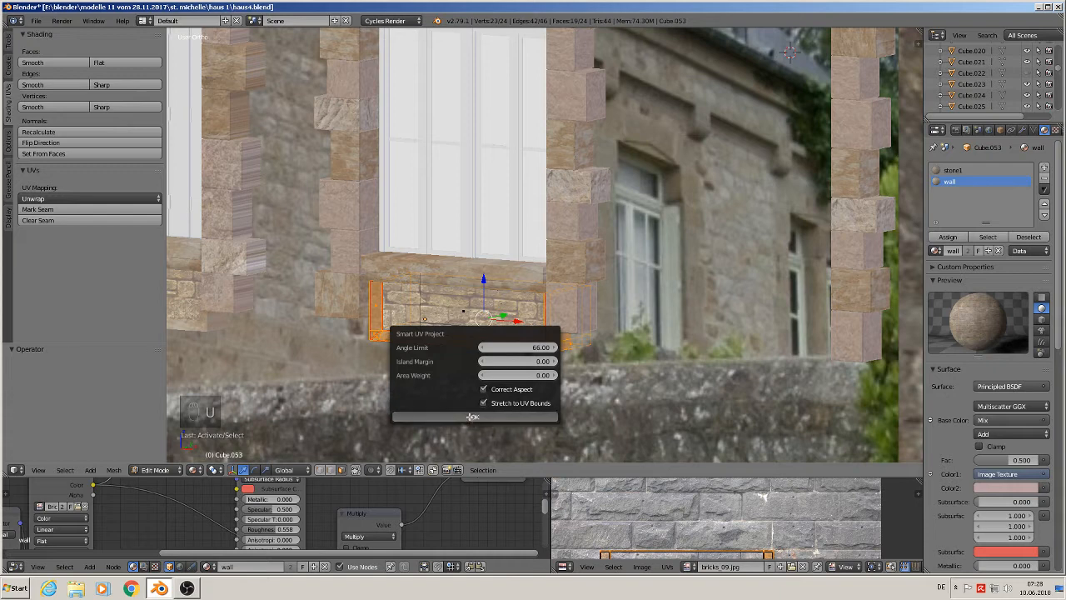
pyautogui.click(468, 420)
pyautogui.press('Tab')
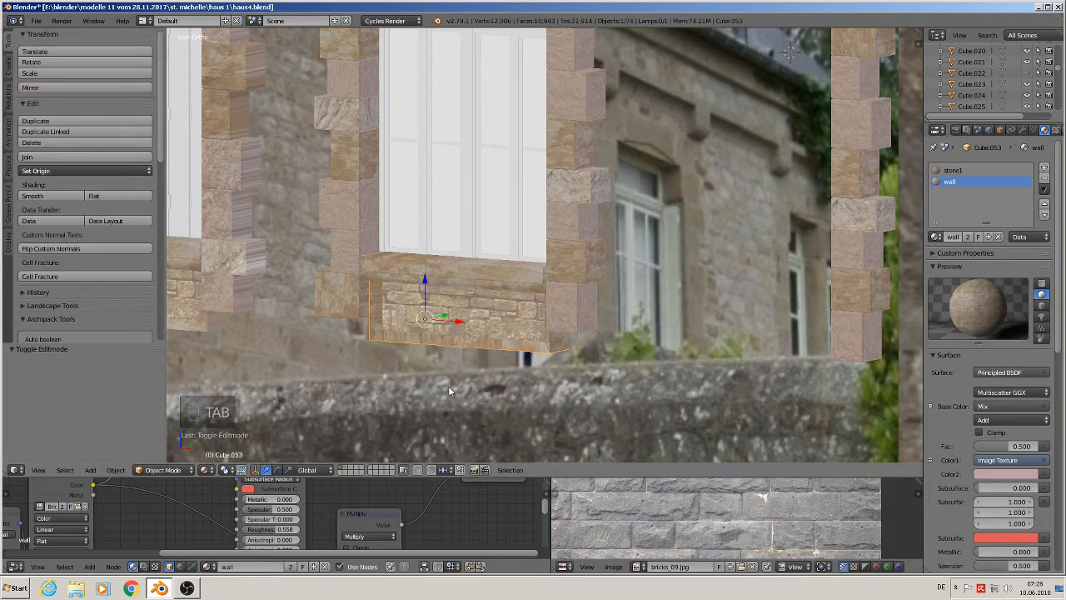
# - Unwrap the lowest stone block on the left window's right jamb with Smart UV Project
pyautogui.keyDown('shift'); pyautogui.moveTo(357, 321); pyautogui.dragTo(648, 334, button='middle'); pyautogui.keyUp('shift')
pyautogui.rightClick(513, 301)
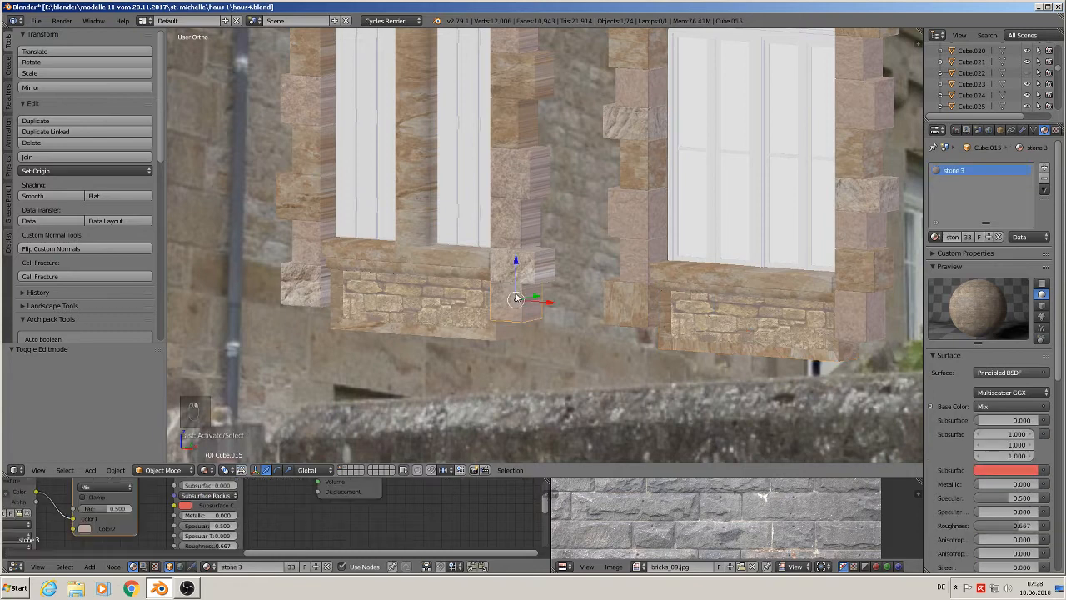
pyautogui.keyDown('shift'); pyautogui.moveTo(513, 302); pyautogui.dragTo(517, 331, button='middle'); pyautogui.keyUp('shift')
pyautogui.keyDown('shift'); pyautogui.moveTo(536, 241); pyautogui.dragTo(521, 312, button='middle'); pyautogui.keyUp('shift')
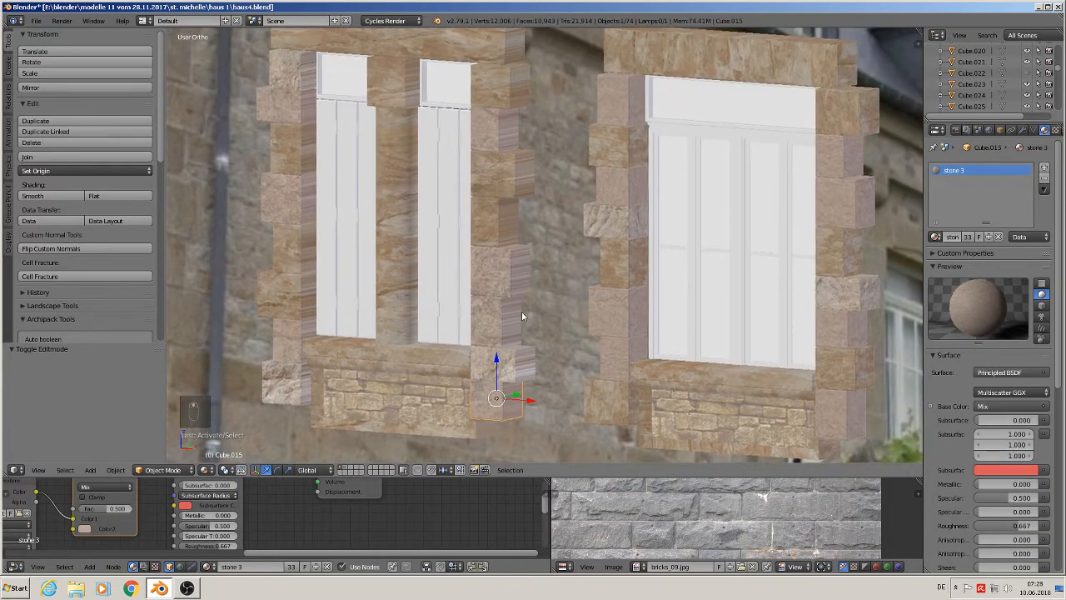
pyautogui.scroll(-1, 522, 313)
pyautogui.press('Tab')
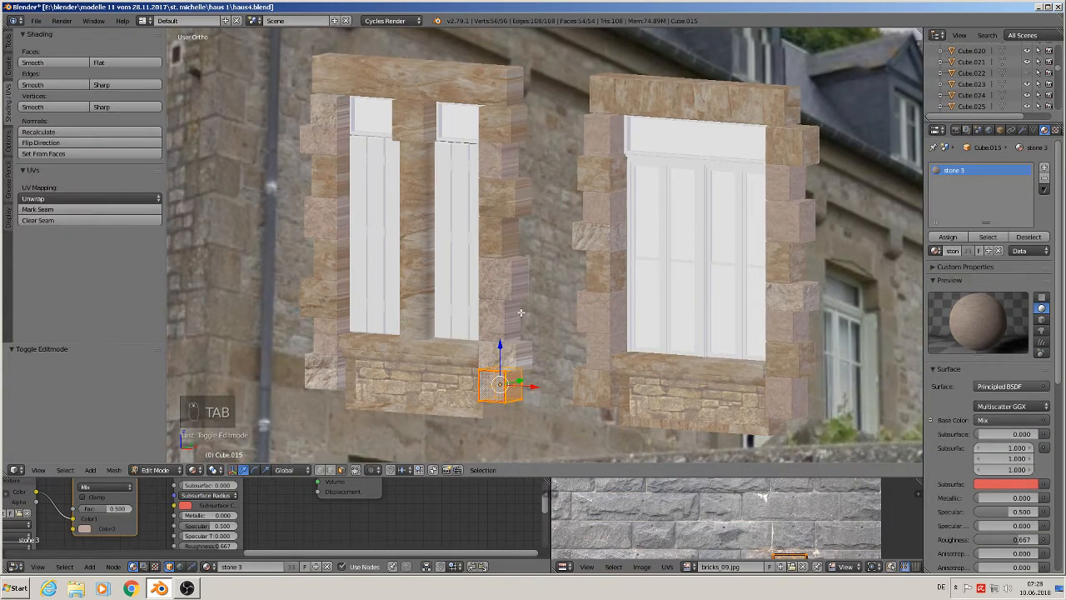
pyautogui.press('u')
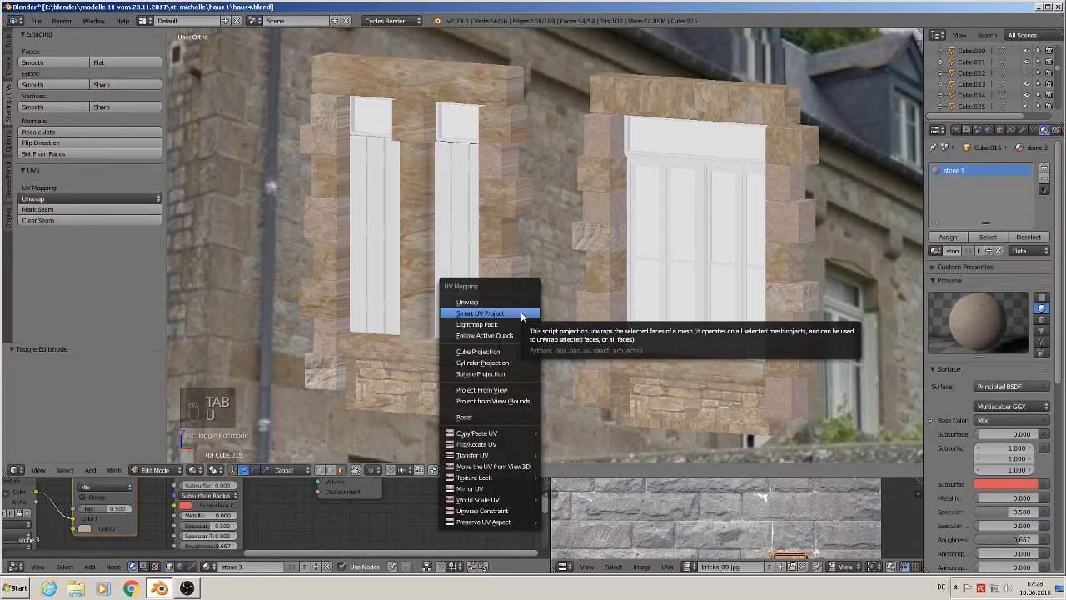
pyautogui.click(521, 311)
pyautogui.click(499, 397)
pyautogui.press('Tab')
# - Unwrap the second stone block up the left window's right jamb with Smart UV Project
pyautogui.rightClick(506, 356)
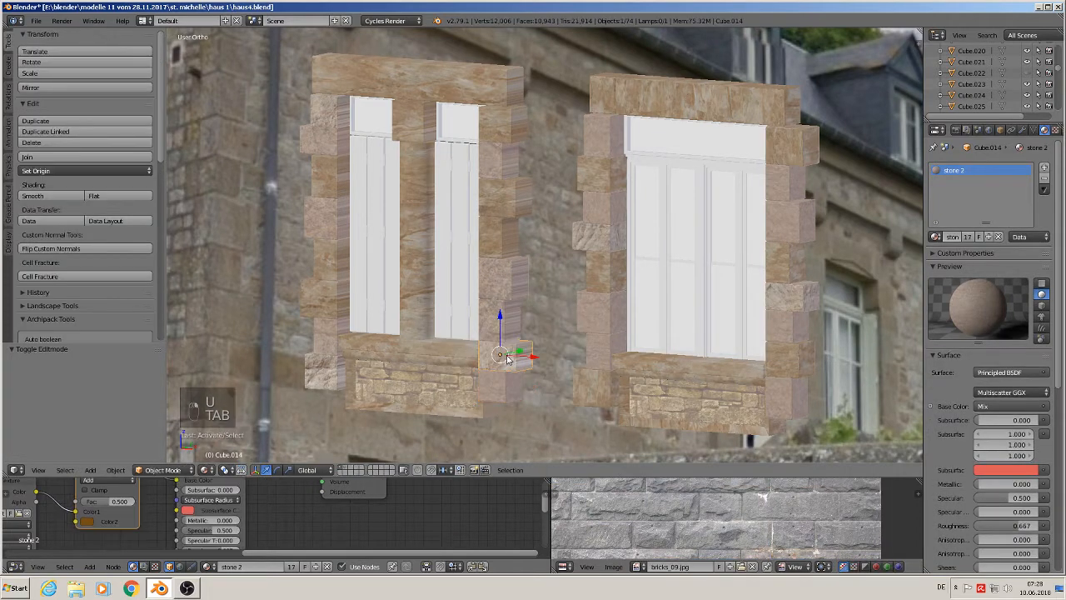
pyautogui.press('Tab')
pyautogui.press('u')
pyautogui.click(508, 358)
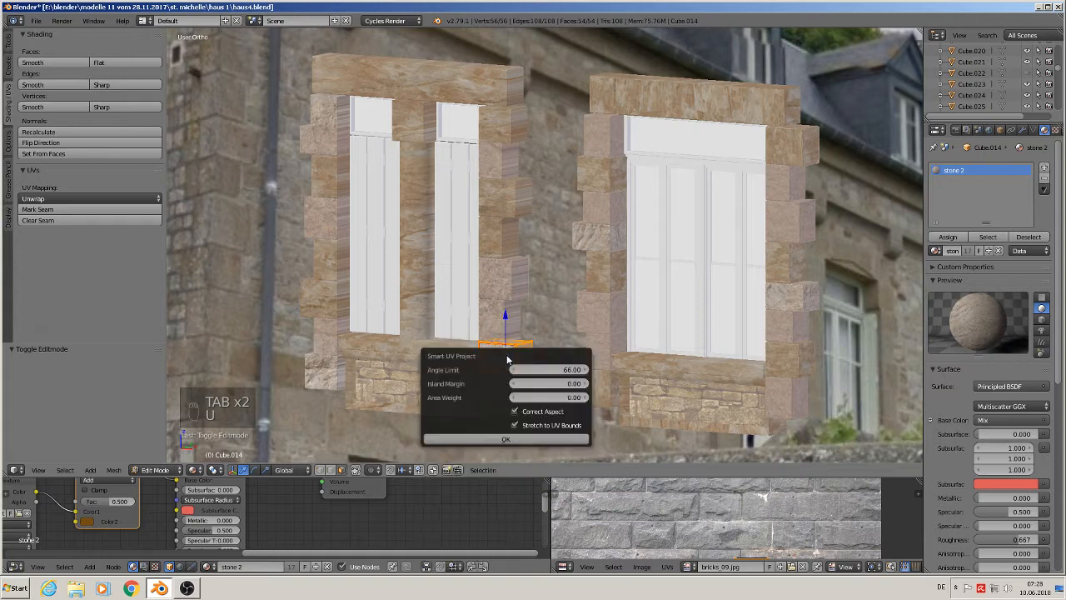
pyautogui.click(502, 439)
pyautogui.press('Tab')
# - Unwrap the third stone block up the left window's right jamb with Smart UV Project
pyautogui.rightClick(503, 317)
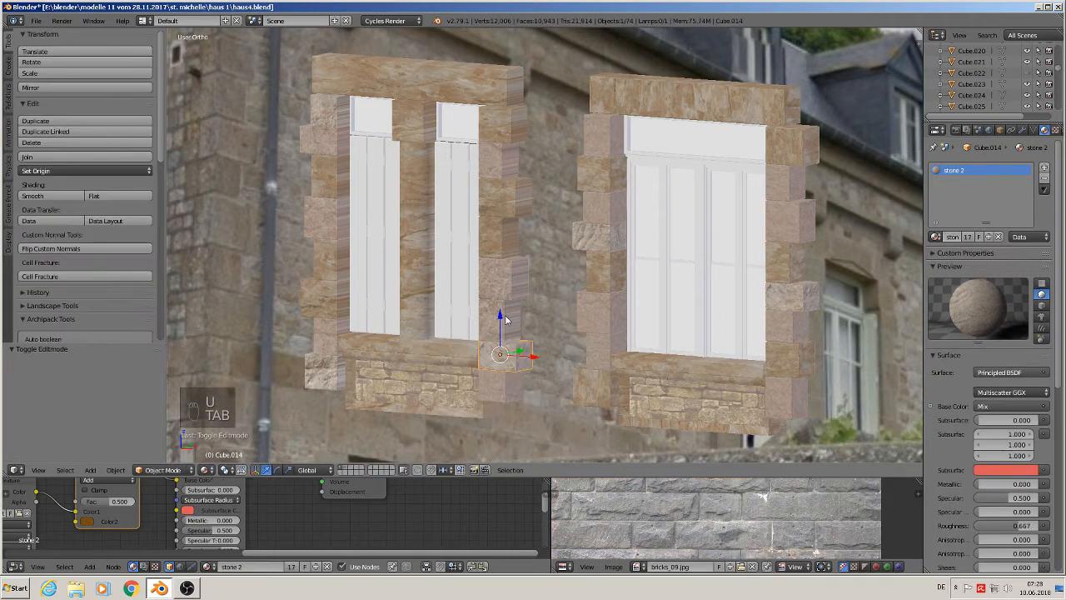
pyautogui.press('Tab')
pyautogui.press('u')
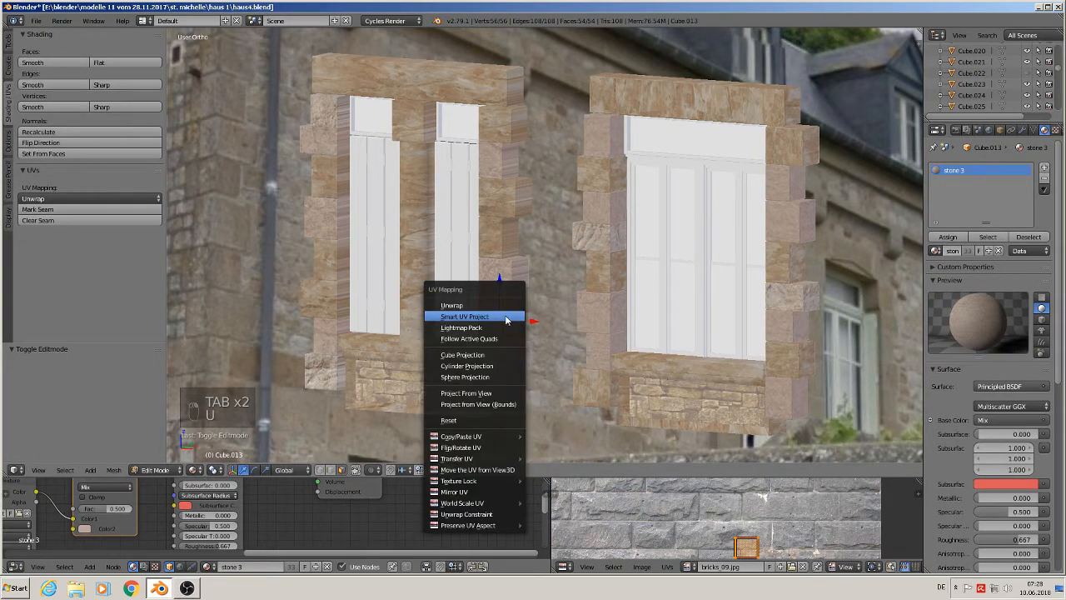
pyautogui.click(506, 317)
pyautogui.click(505, 400)
pyautogui.press('Tab')
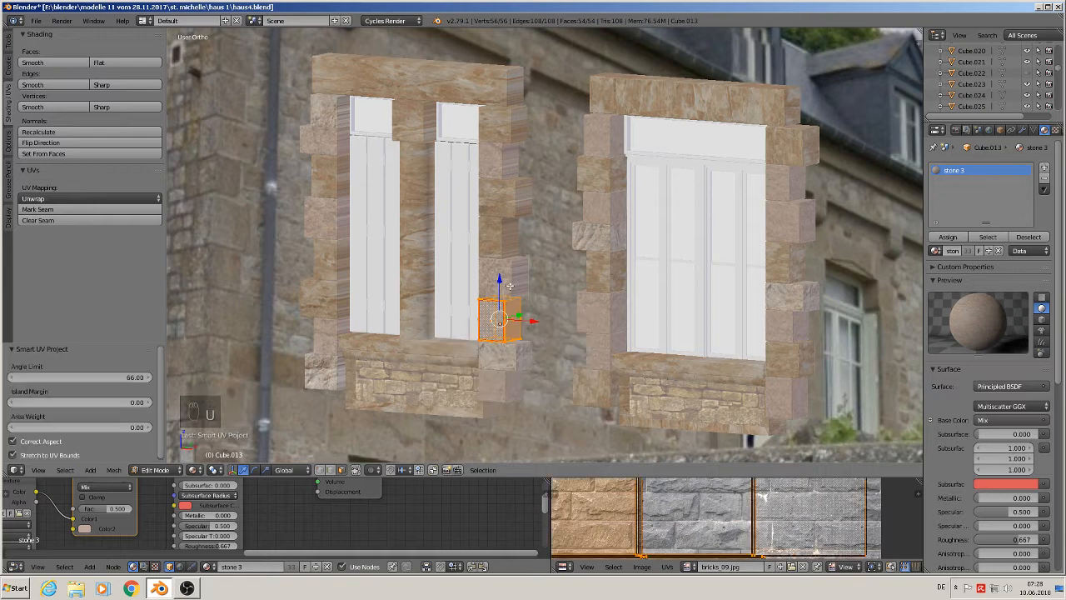
# - Unwrap the fourth stone block up the left window's right jamb with Smart UV Project
pyautogui.rightClick(512, 286)
pyautogui.press('Tab')
pyautogui.press('u')
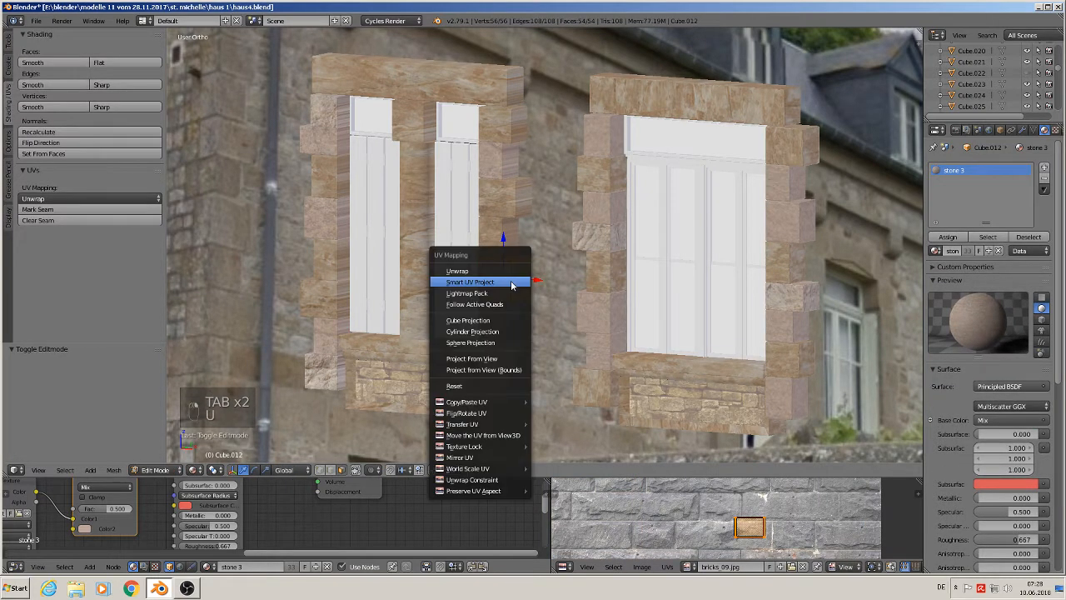
pyautogui.click(512, 283)
pyautogui.click(510, 366)
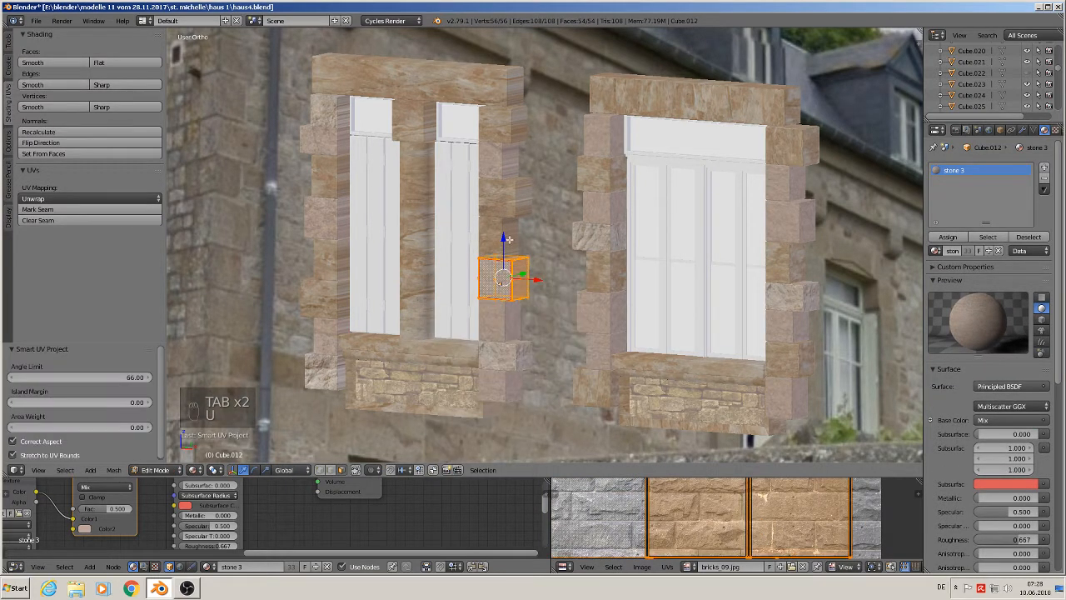
pyautogui.press('Tab')
# - Unwrap the fifth stone block up the left window's right jamb with Smart UV Project
pyautogui.rightClick(509, 235)
pyautogui.press('Tab')
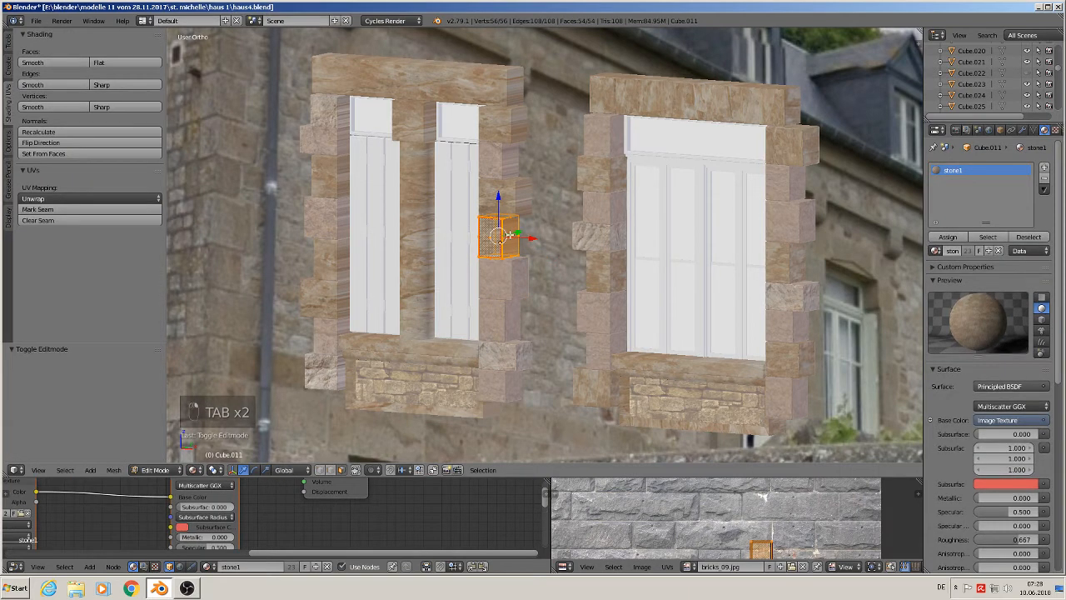
pyautogui.press('u')
pyautogui.click(509, 235)
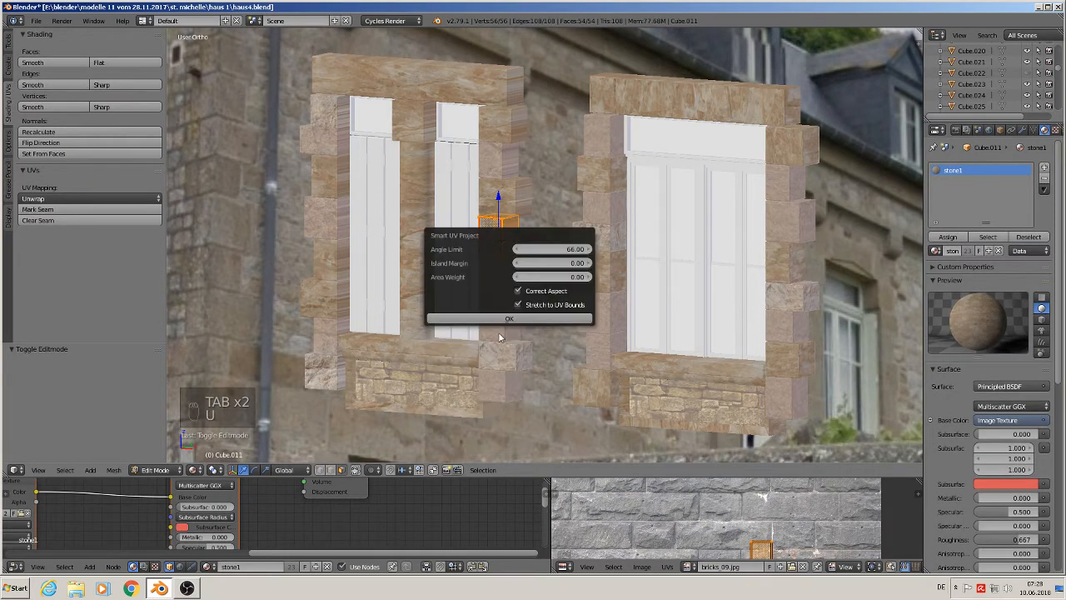
pyautogui.click(503, 320)
pyautogui.press('Tab')
# - Unwrap the sixth stone block up the left window's right jamb with Smart UV Project
pyautogui.rightClick(519, 201)
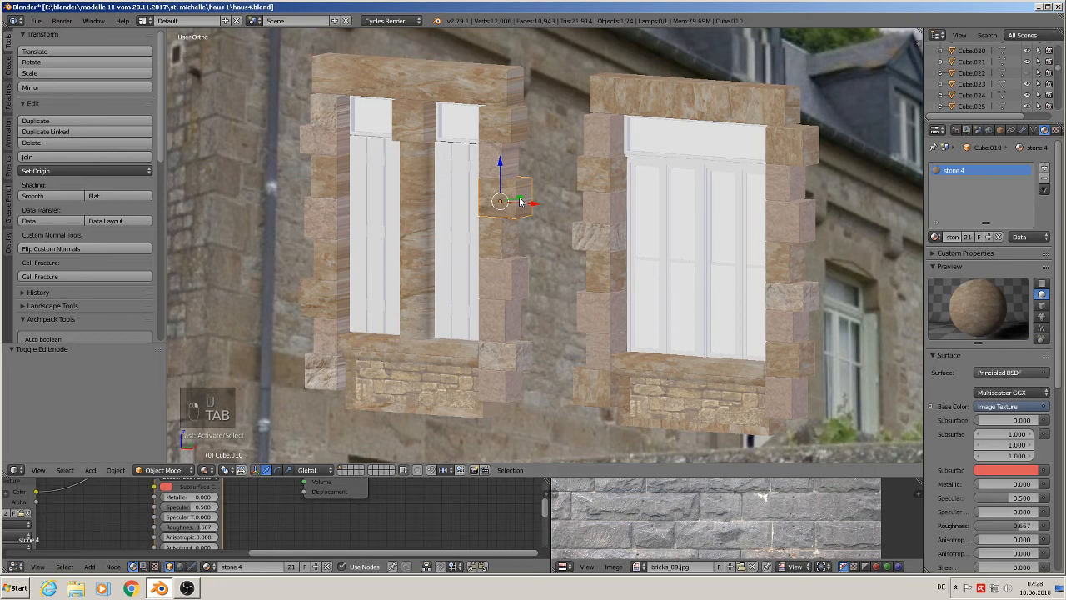
pyautogui.press('Tab')
pyautogui.press('u')
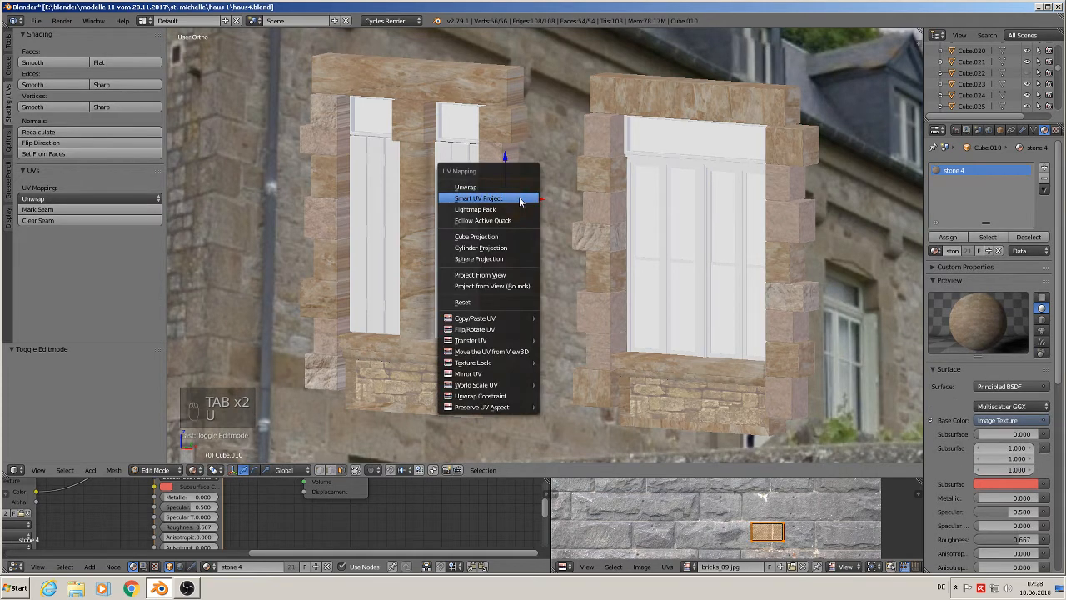
pyautogui.click(521, 210)
pyautogui.click(521, 282)
pyautogui.press('Tab')
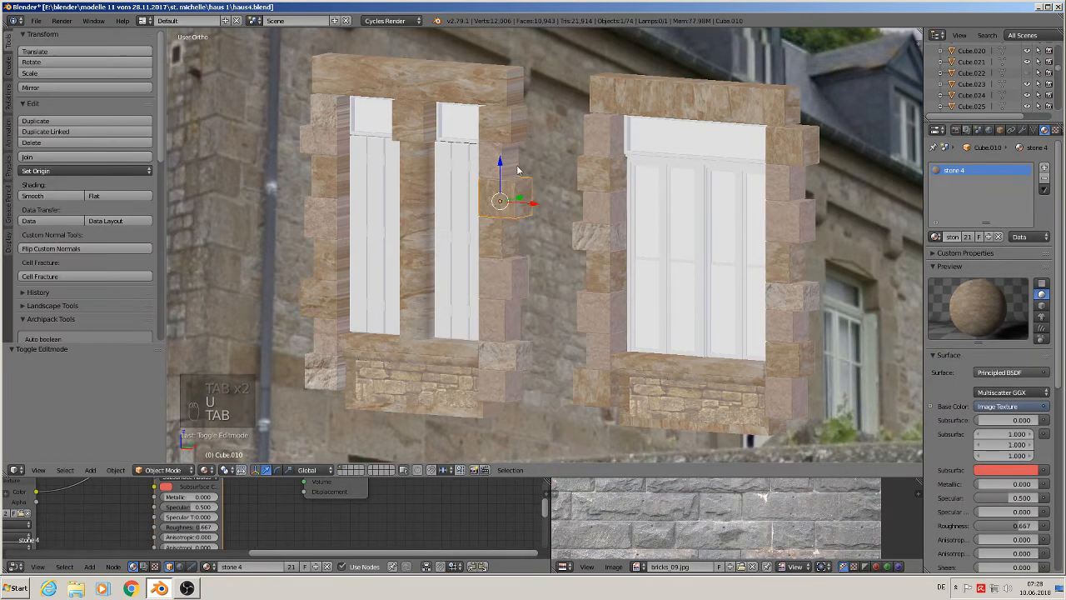
# - Unwrap the seventh stone block up the left window's right jamb with Smart UV Project
pyautogui.rightClick(508, 164)
pyautogui.press('Tab')
pyautogui.press('u')
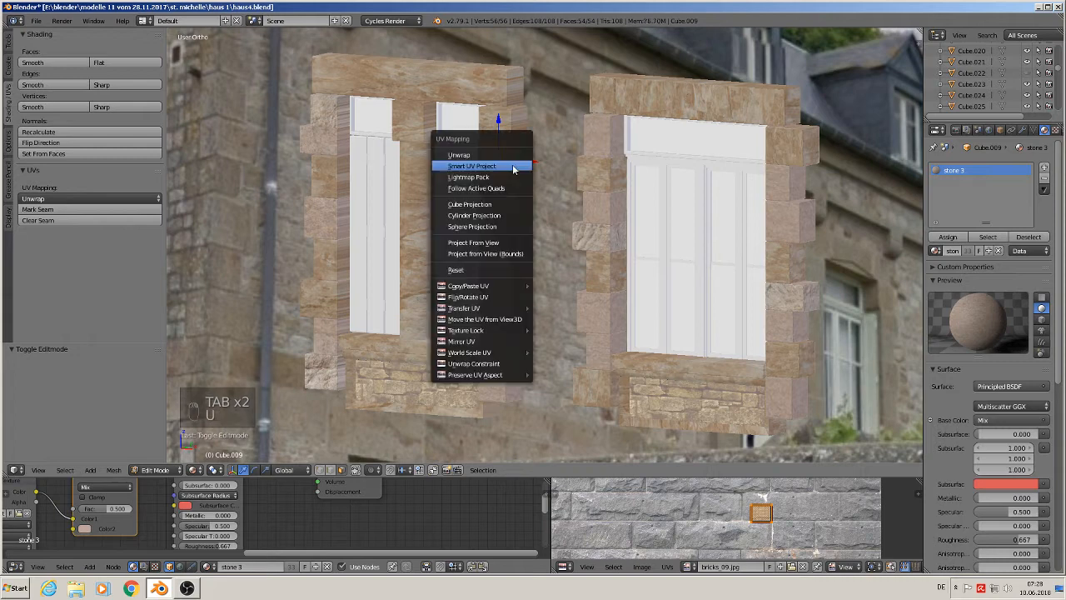
pyautogui.click(511, 165)
pyautogui.click(516, 249)
pyautogui.press('Tab')
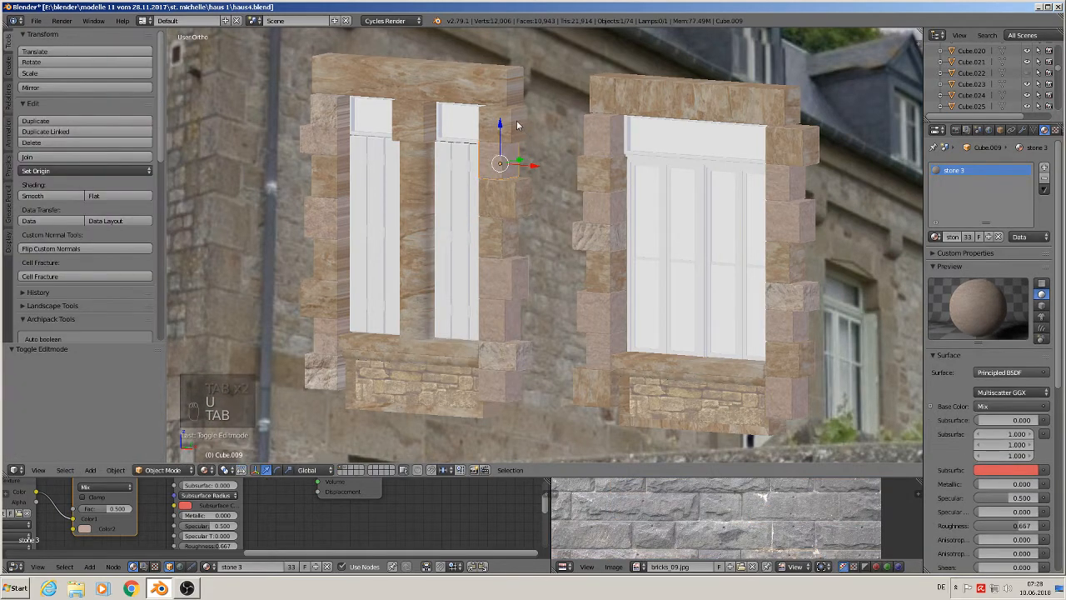
# - Unwrap the topmost stone block of the left window's right jamb with Smart UV Project
pyautogui.rightClick(508, 125)
pyautogui.press('Tab')
pyautogui.press('u')
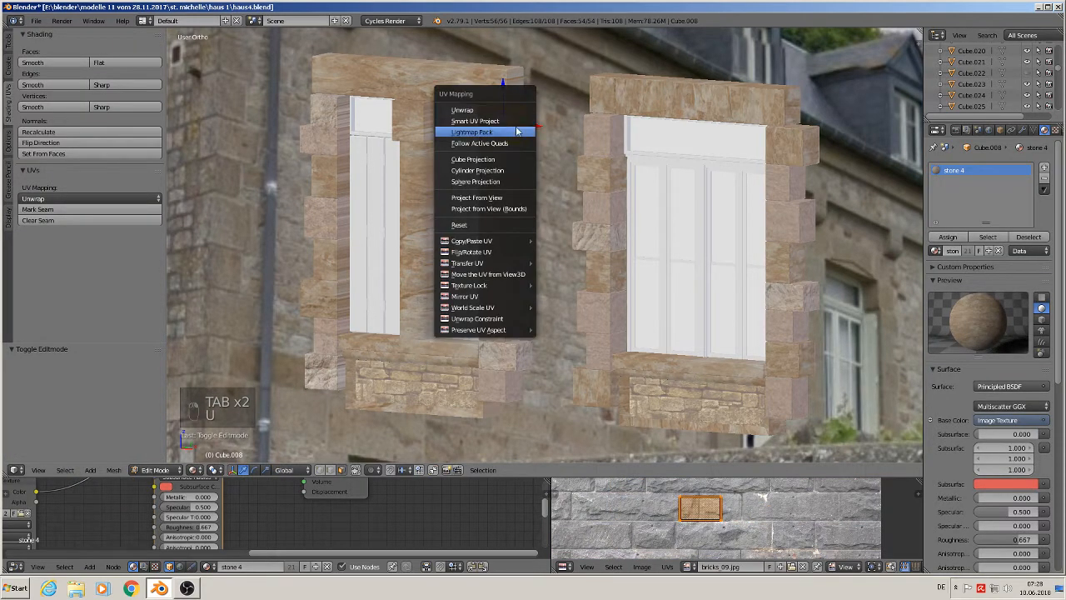
pyautogui.click(516, 122)
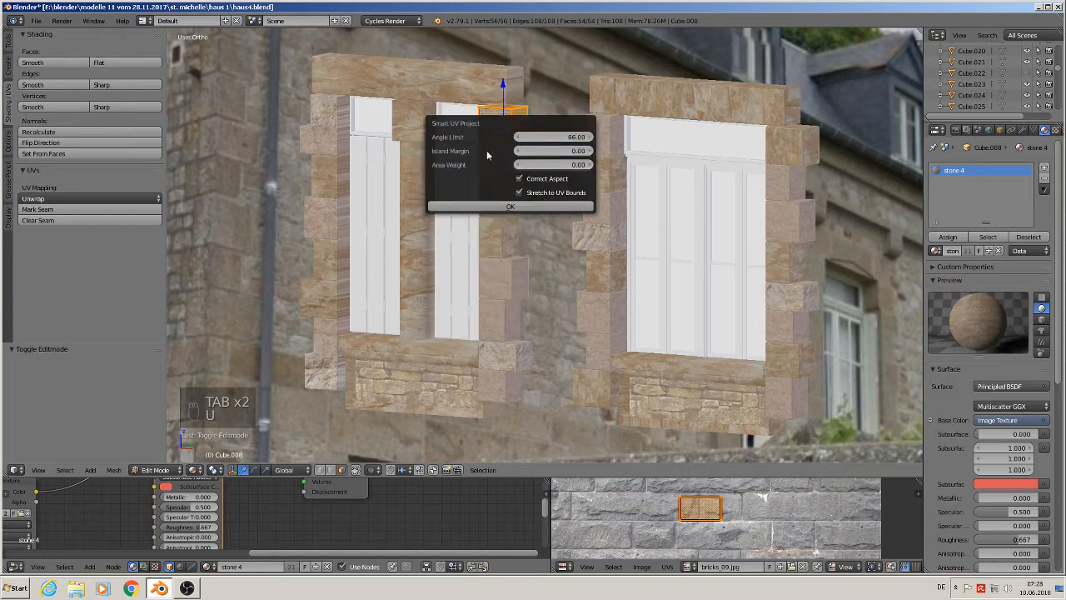
pyautogui.click(504, 207)
pyautogui.press('Tab')
# - Unwrap the lintel spanning the top of the left window with Smart UV Project
pyautogui.rightClick(497, 94)
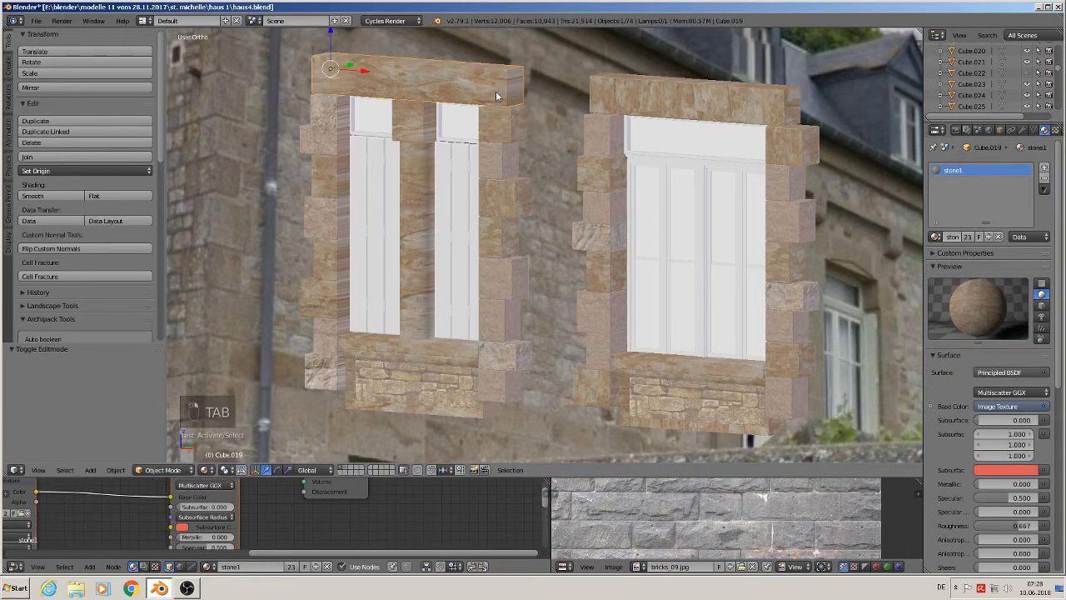
pyautogui.press('Tab')
pyautogui.press('u')
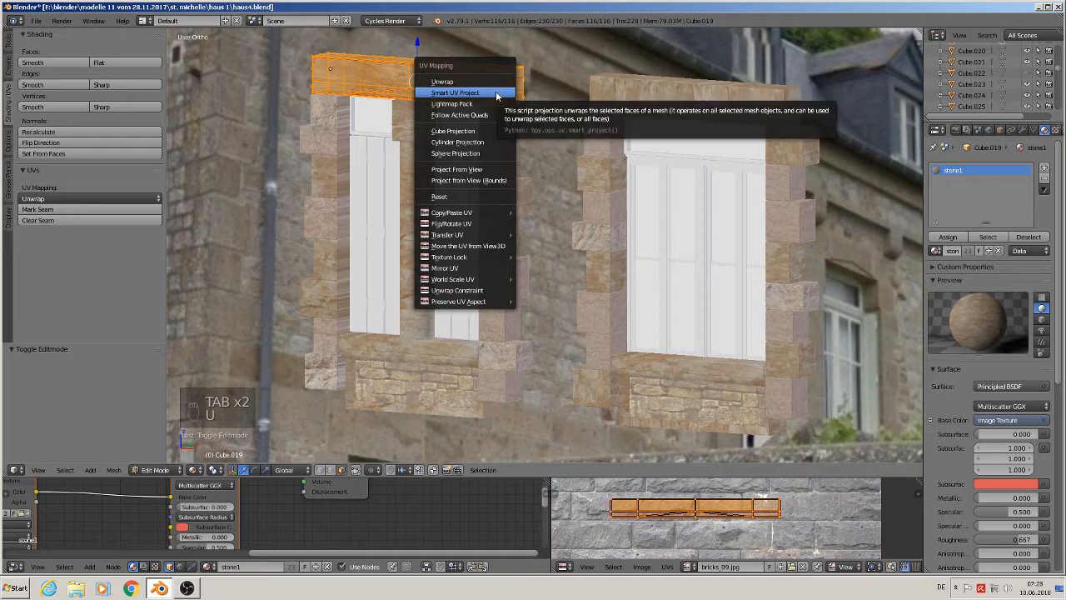
pyautogui.click(497, 93)
pyautogui.click(504, 175)
pyautogui.press('Tab')
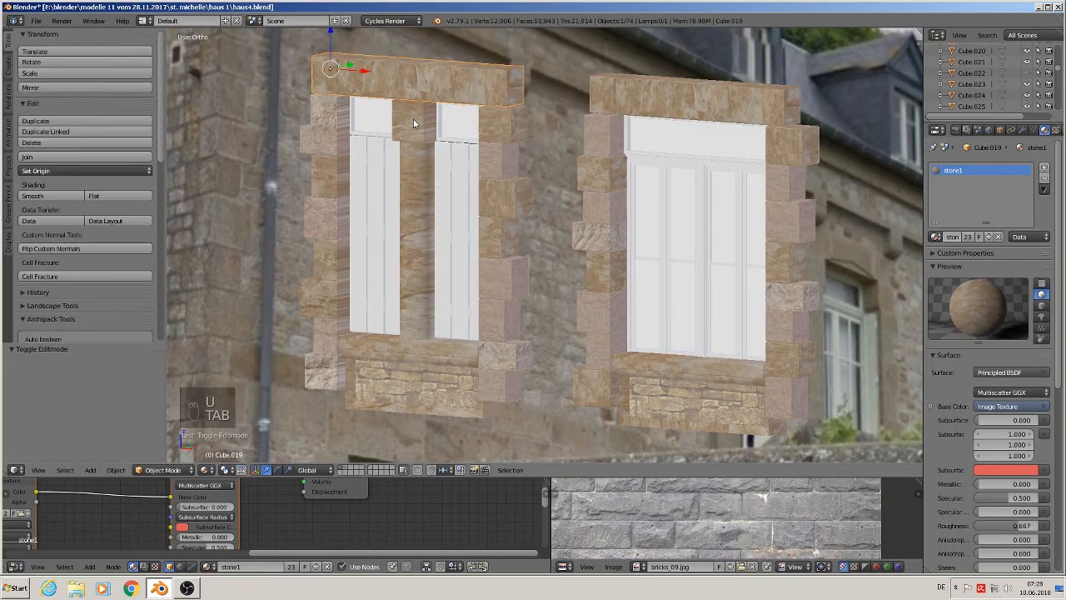
# - Unwrap the stone block atop the mullion between the left window's two lights with Smart UV Project
pyautogui.rightClick(414, 118)
pyautogui.press('Tab')
pyautogui.press('u')
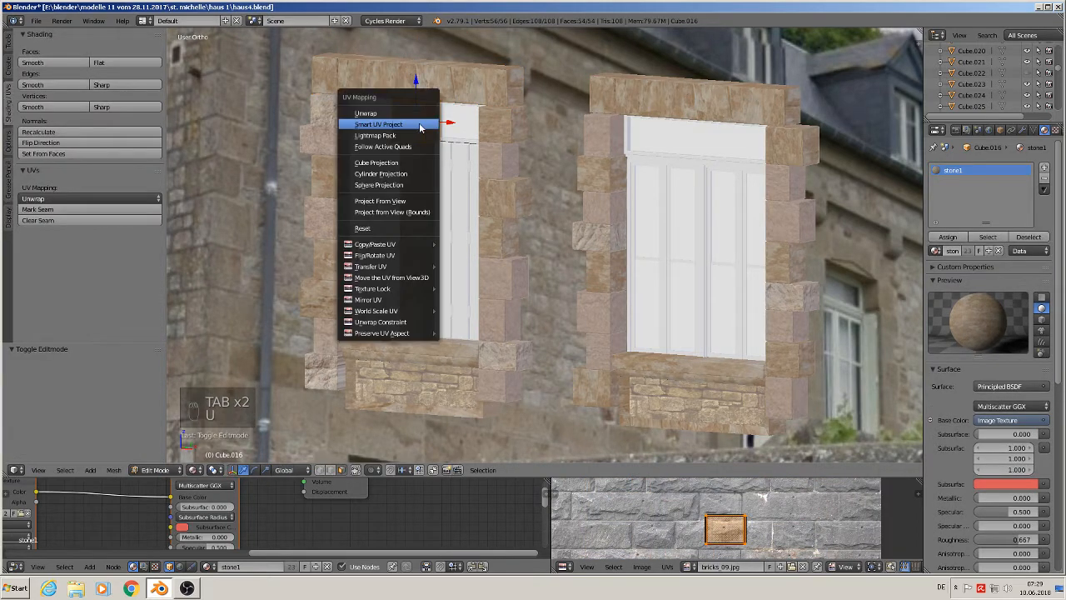
pyautogui.click(423, 125)
pyautogui.click(450, 208)
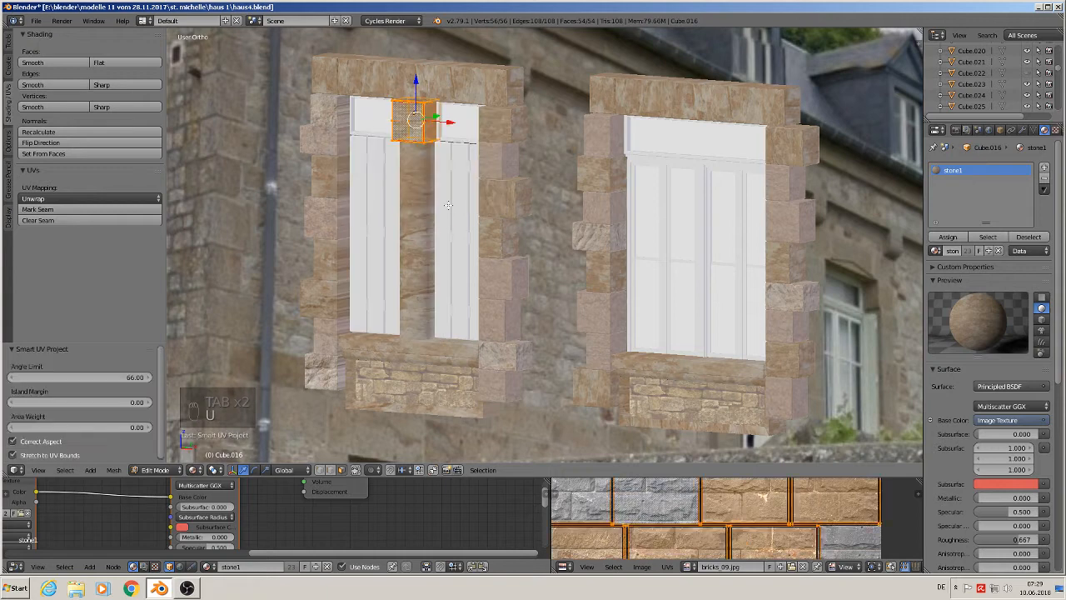
pyautogui.press('Tab')
# - Unwrap the top stone block of the left window's left jamb with Smart UV Project
pyautogui.rightClick(316, 123)
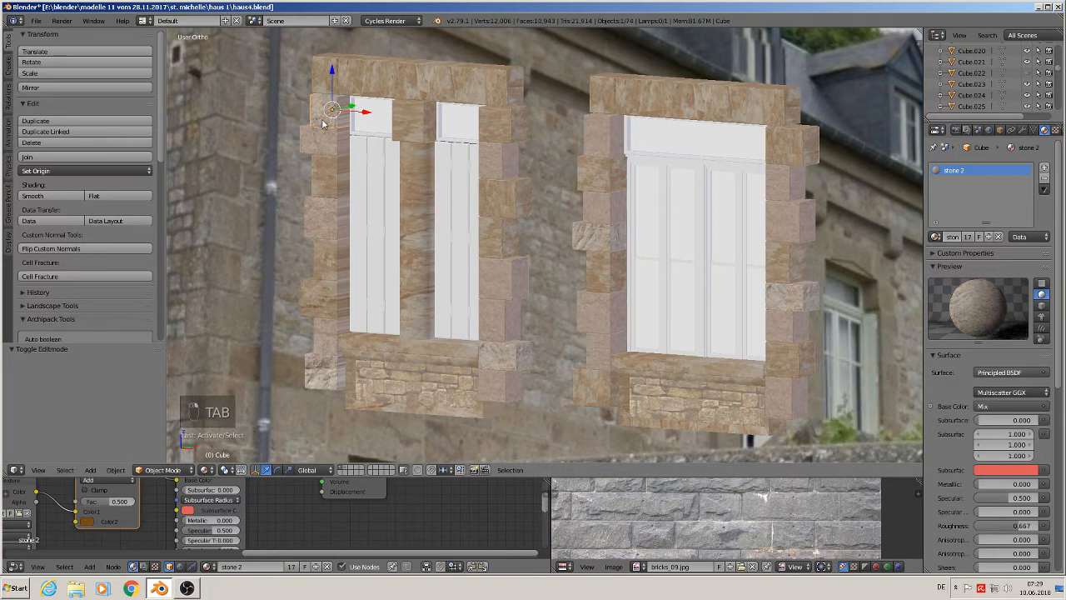
pyautogui.press('Tab')
pyautogui.press('u')
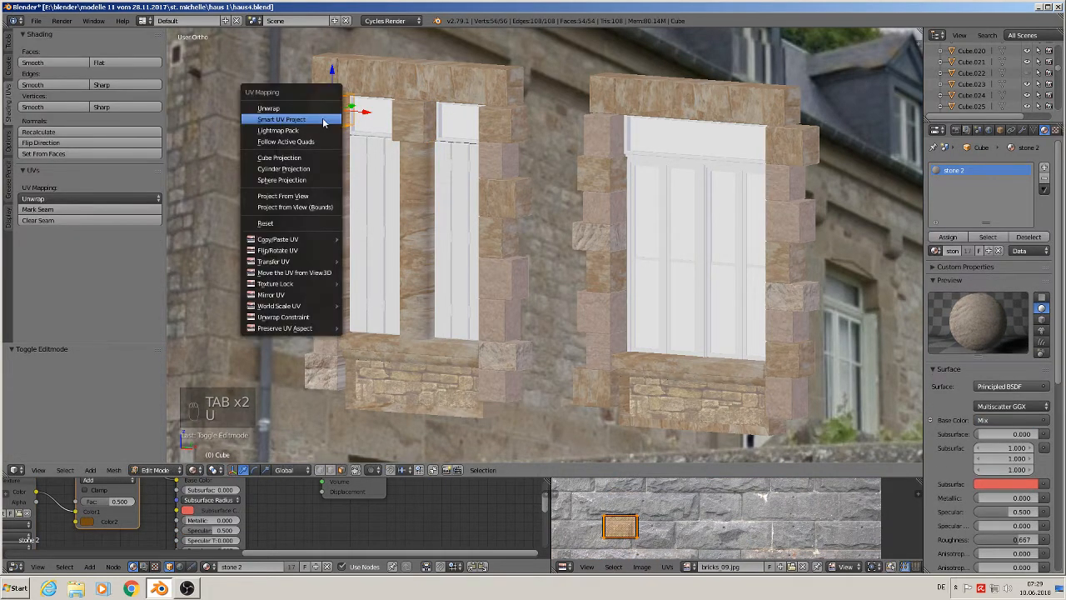
pyautogui.click(324, 122)
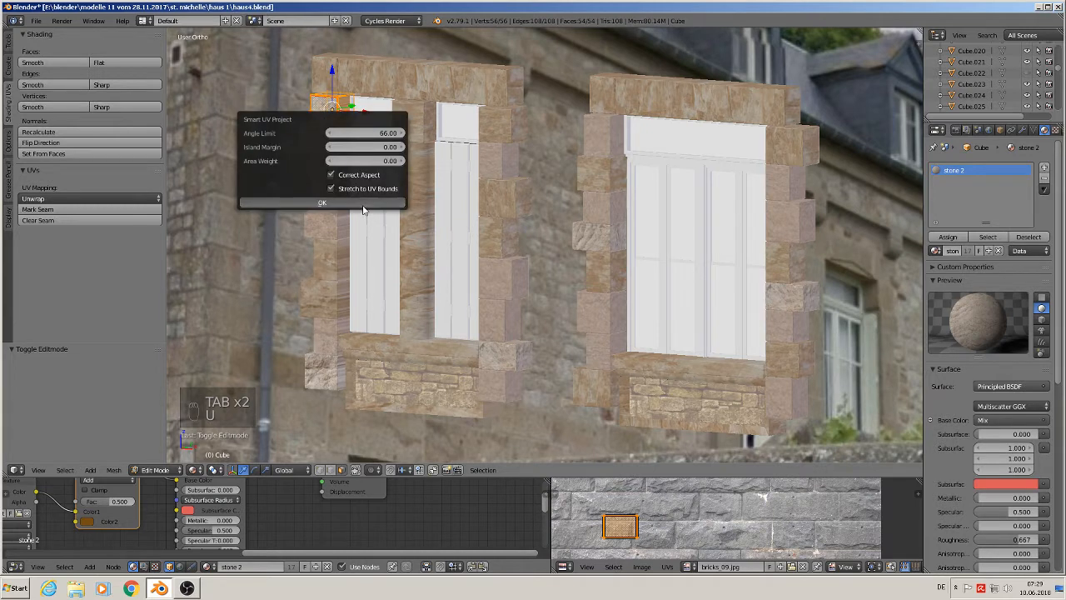
pyautogui.click(360, 205)
pyautogui.press('Tab')
# - Unwrap the second stone block down the left window's left jamb with Smart UV Project
pyautogui.rightClick(330, 140)
pyautogui.press('Tab')
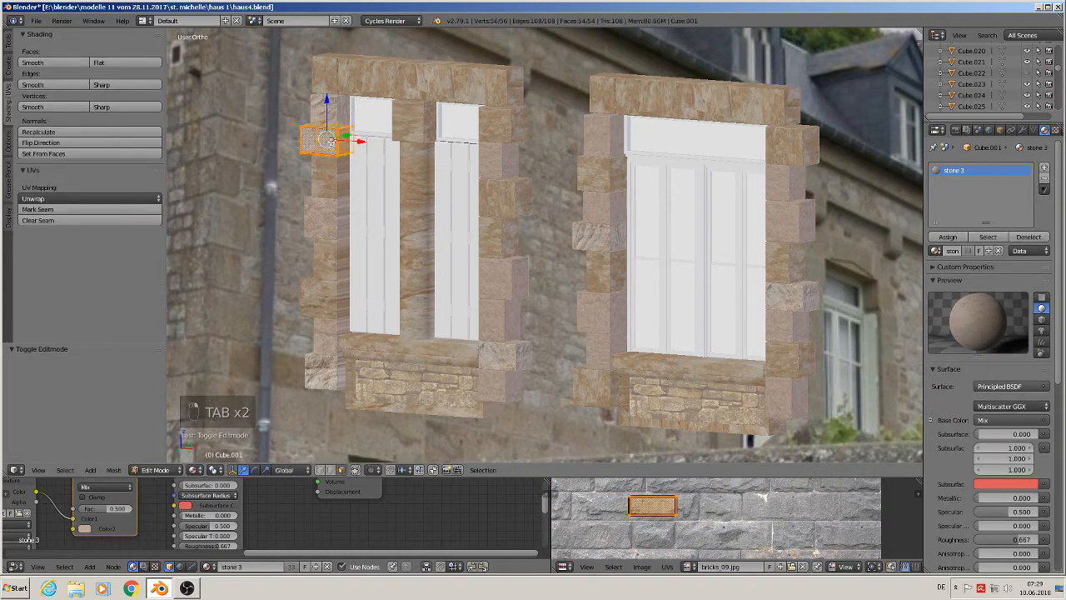
pyautogui.press('u')
pyautogui.click(331, 143)
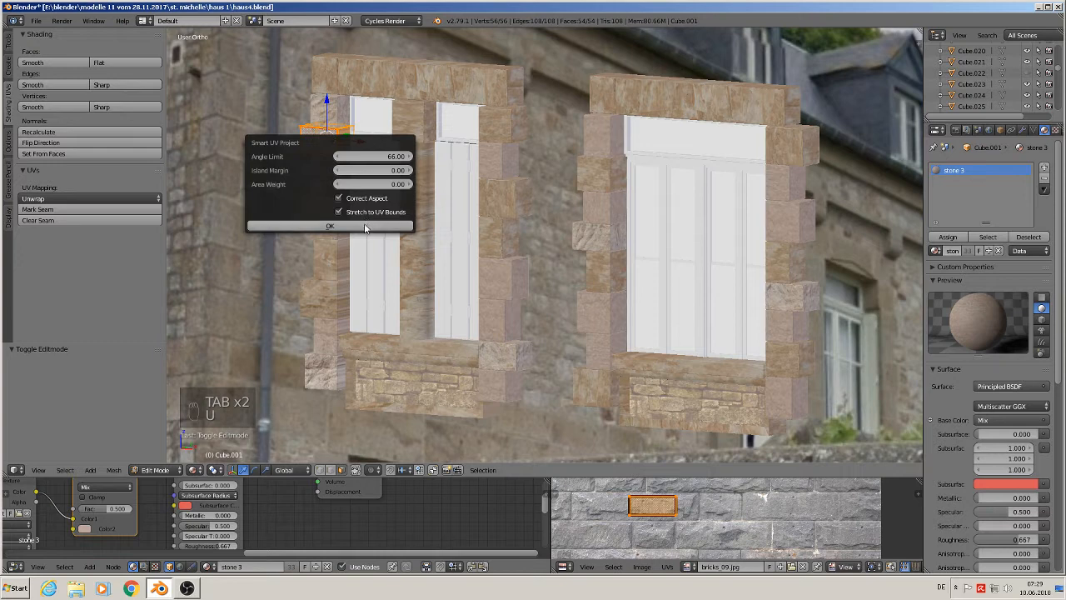
pyautogui.click(370, 225)
pyautogui.press('Tab')
# - Unwrap the third stone block down the left window's left jamb with Smart UV Project
pyautogui.rightClick(337, 177)
pyautogui.press('Tab')
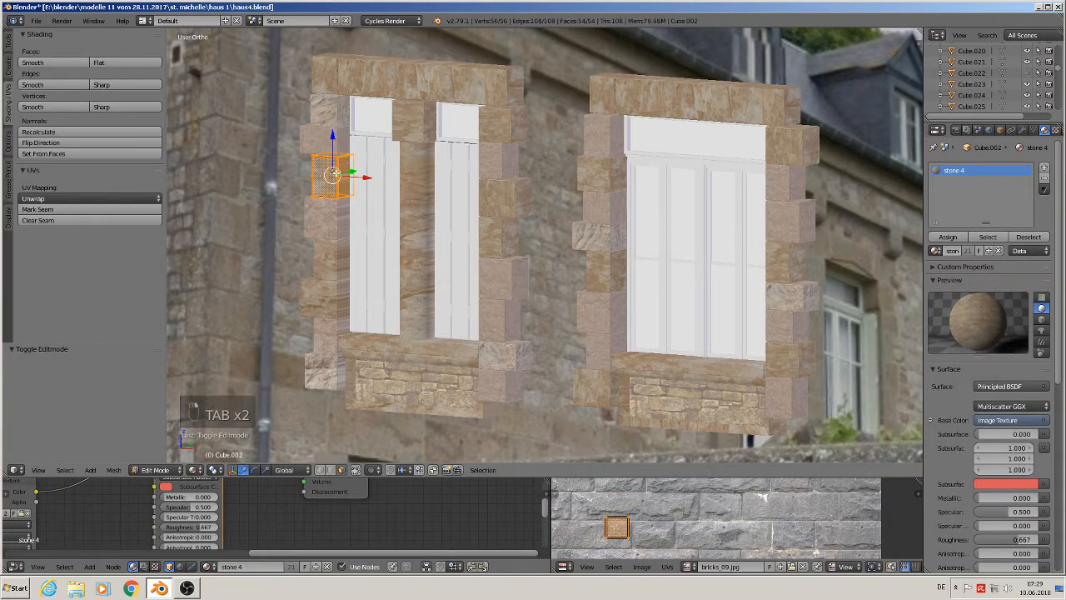
pyautogui.press('u')
pyautogui.click(337, 176)
pyautogui.click(356, 258)
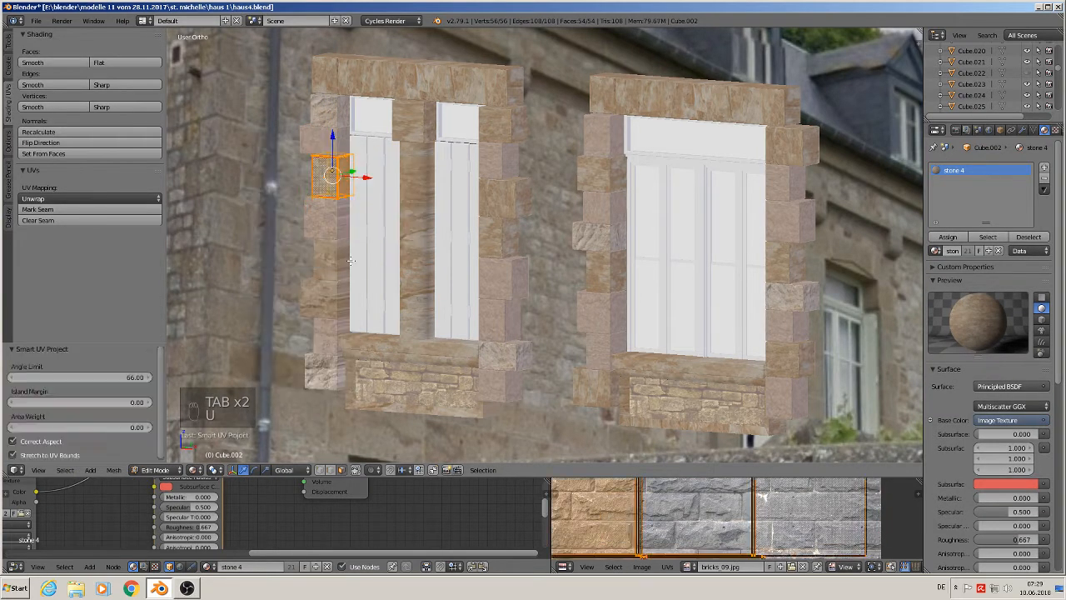
pyautogui.press('Tab')
# - Unwrap the fourth stone block down the left window's left jamb with Smart UV Project
pyautogui.rightClick(330, 215)
pyautogui.press('Tab')
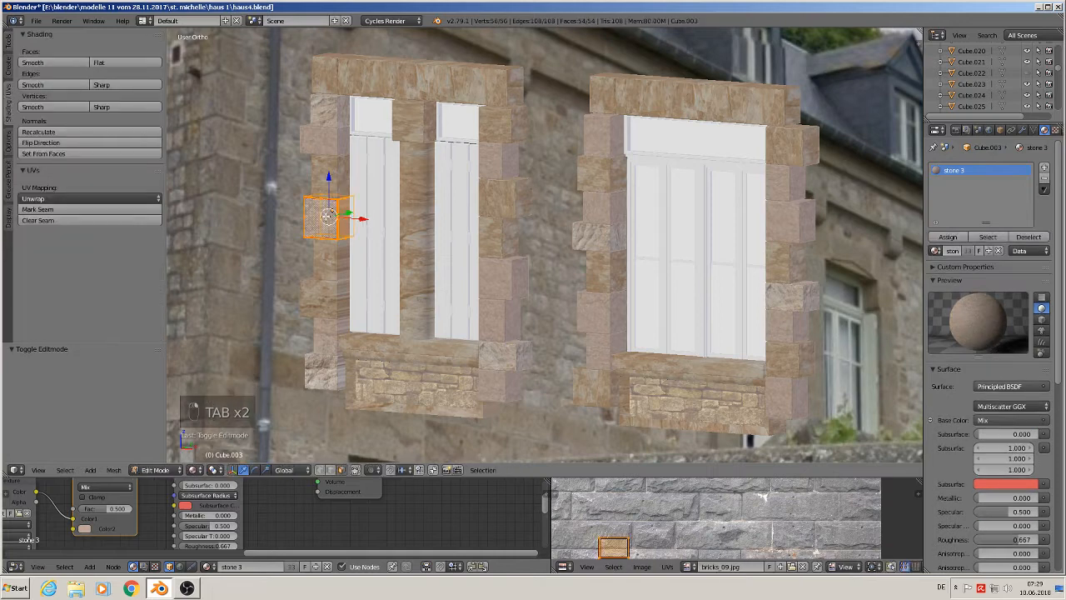
pyautogui.press('u')
pyautogui.click(325, 220)
pyautogui.click(334, 301)
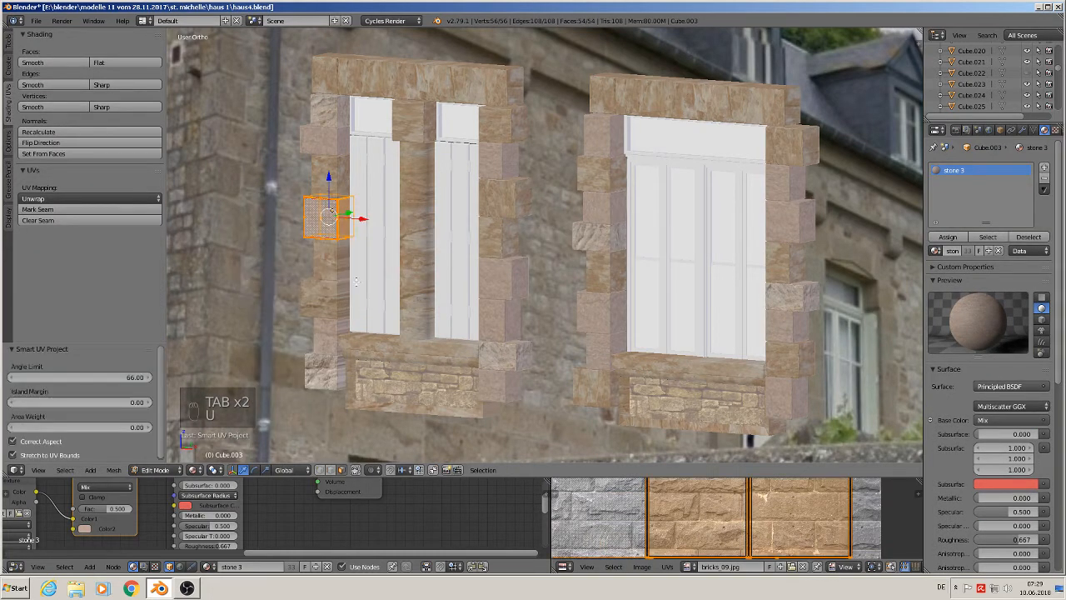
pyautogui.press('Tab')
# - Unwrap the fifth stone block down the left window's left jamb with Smart UV Project
pyautogui.rightClick(342, 254)
pyautogui.press('Tab')
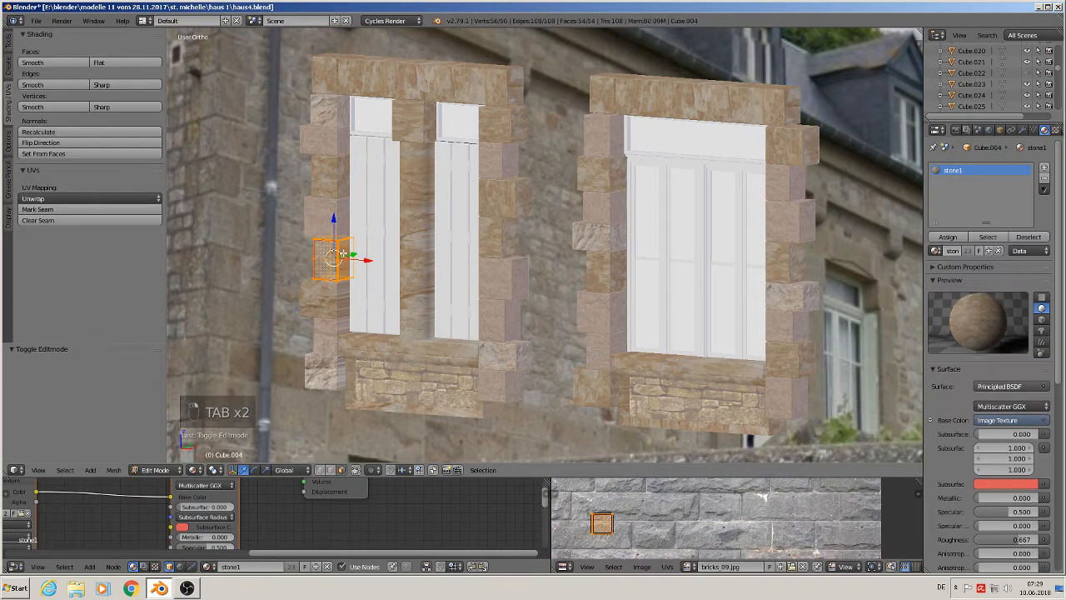
pyautogui.press('u')
pyautogui.click(341, 252)
pyautogui.click(360, 336)
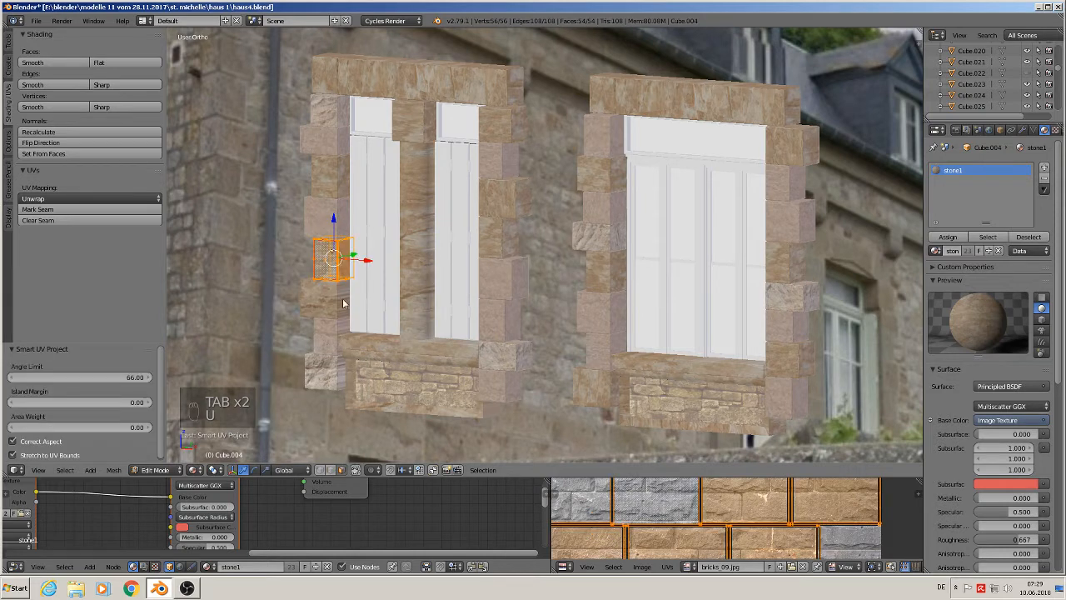
# - Unwrap the sixth stone block down the left window's left jamb with Smart UV Project
pyautogui.press('Tab')
pyautogui.rightClick(333, 295)
pyautogui.press('Tab')
pyautogui.press('u')
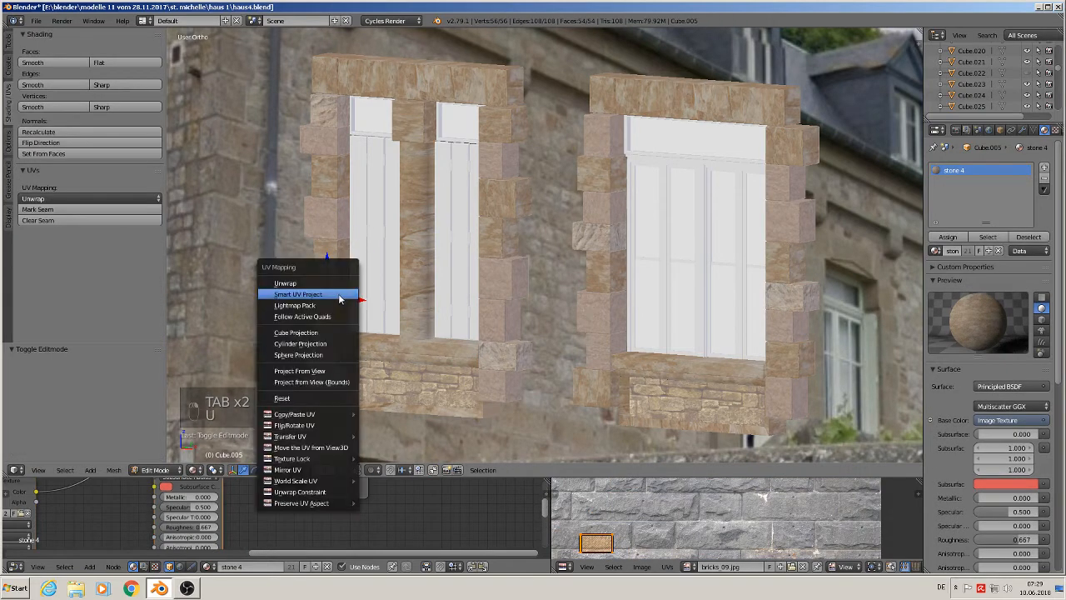
pyautogui.click(338, 294)
pyautogui.click(354, 379)
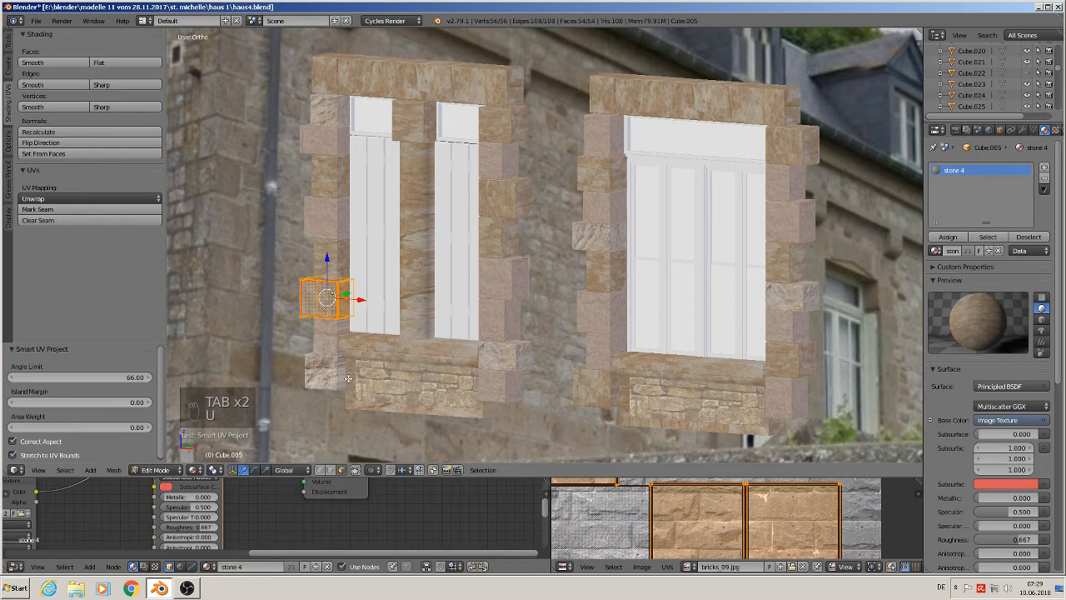
# - Unwrap the seventh stone block down the left window's left jamb with Smart UV Project
pyautogui.press('Tab')
pyautogui.rightClick(333, 336)
pyautogui.press('Tab')
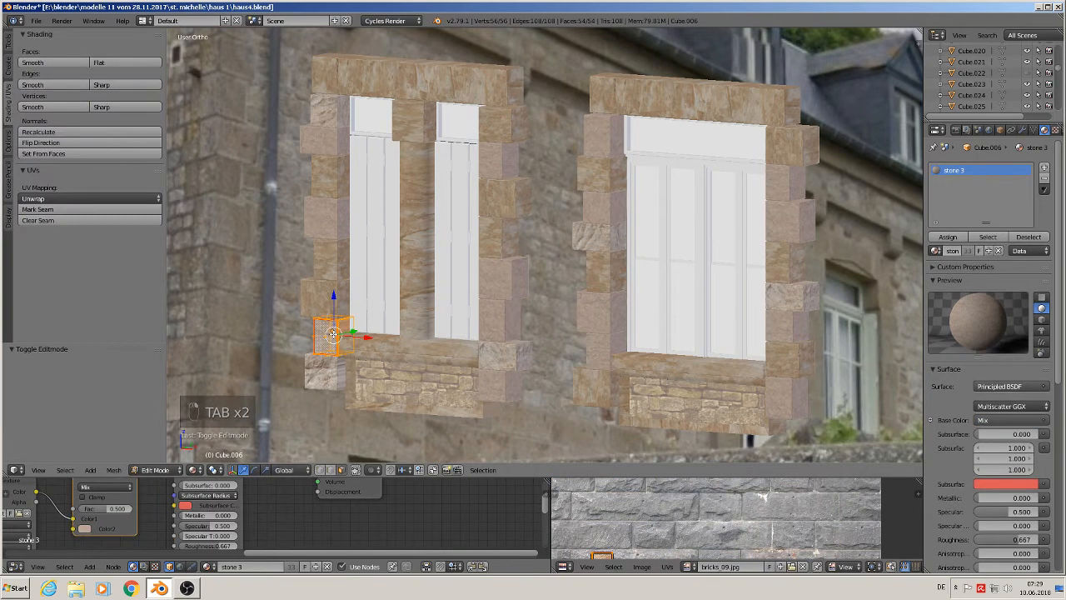
pyautogui.press('u')
pyautogui.click(335, 336)
pyautogui.click(343, 416)
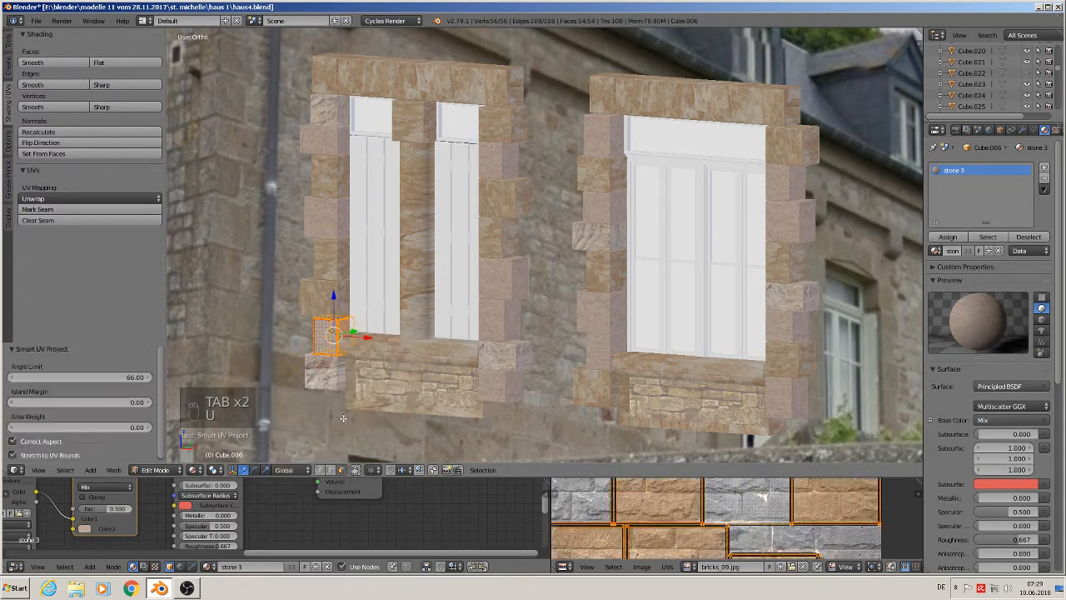
# - Unwrap the bottom stone block of the left window's left jamb with Smart UV Project
pyautogui.press('Tab')
pyautogui.rightClick(335, 376)
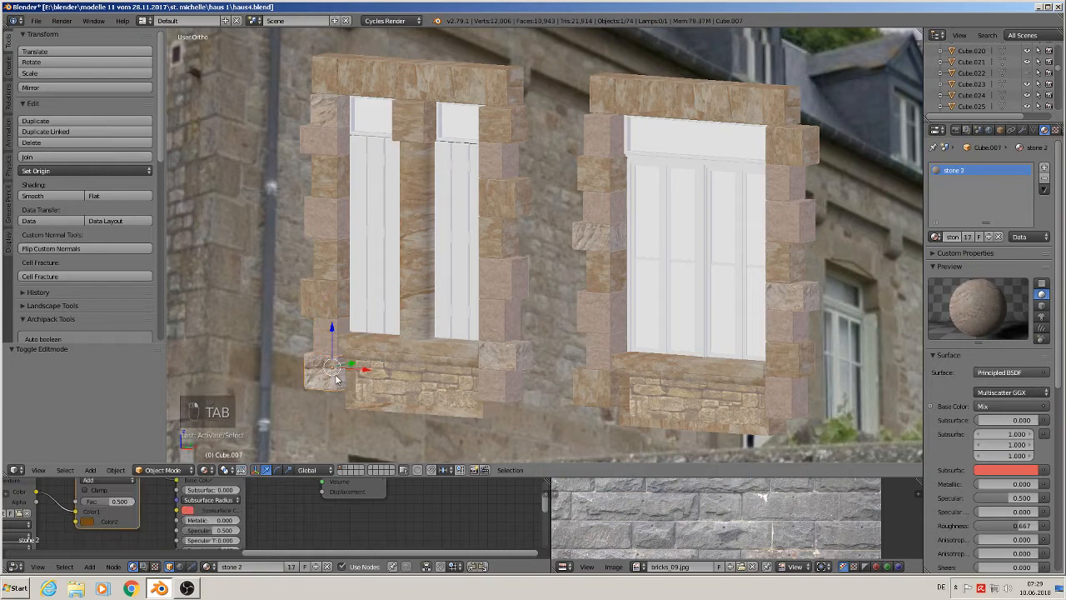
pyautogui.press('Tab')
pyautogui.press('u')
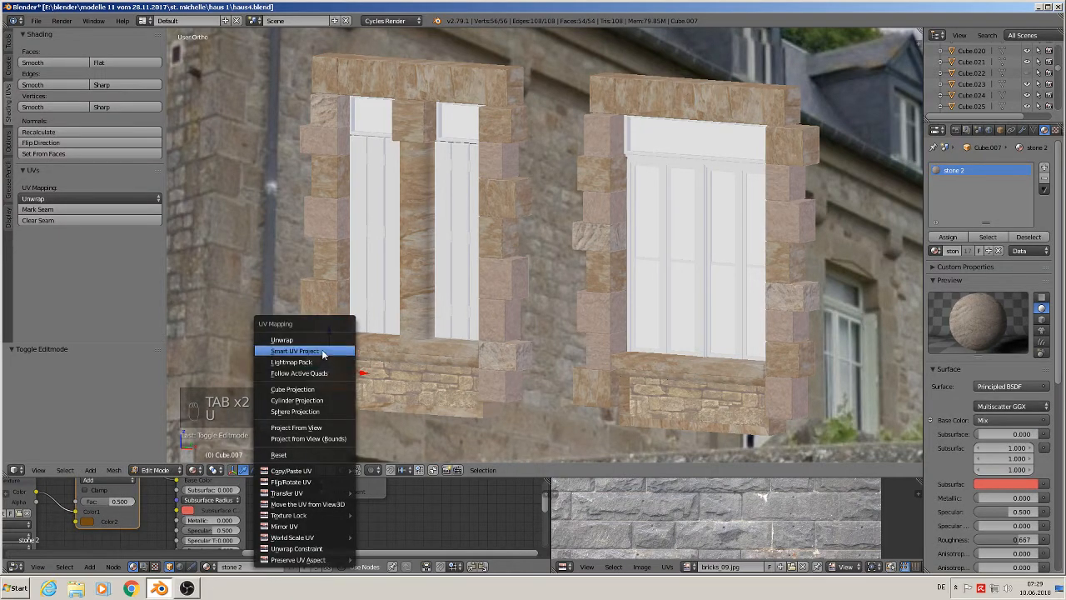
pyautogui.click(333, 351)
pyautogui.click(322, 434)
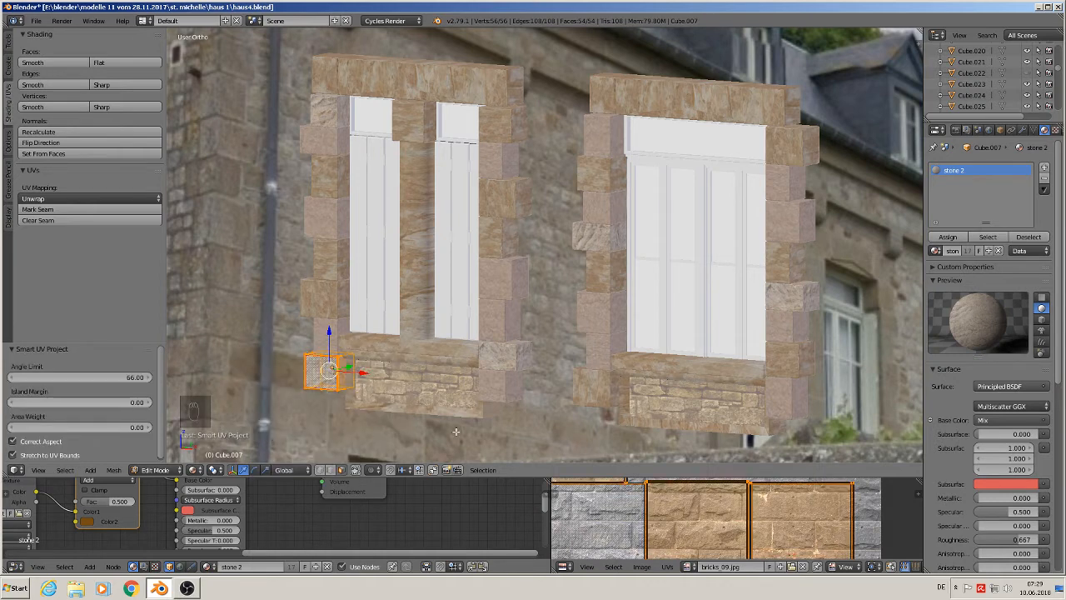
# - Select all faces of the brick panel below the left window and unwrap it with Smart UV Project
pyautogui.scroll(1, 485, 408)
pyautogui.scroll(2, 484, 409)
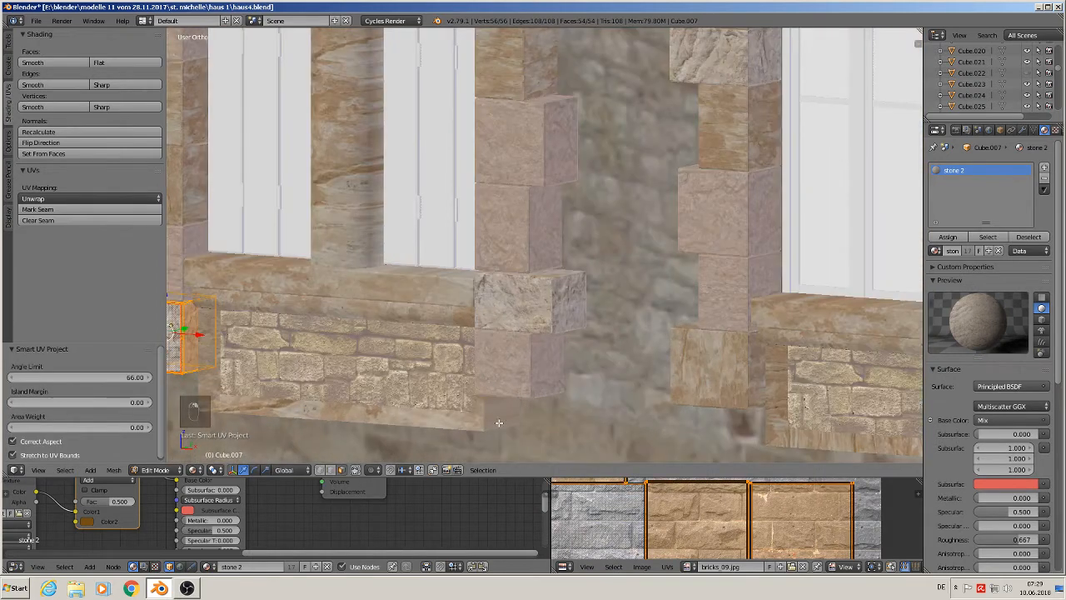
pyautogui.press('Tab')
pyautogui.rightClick(498, 424)
pyautogui.press('Tab')
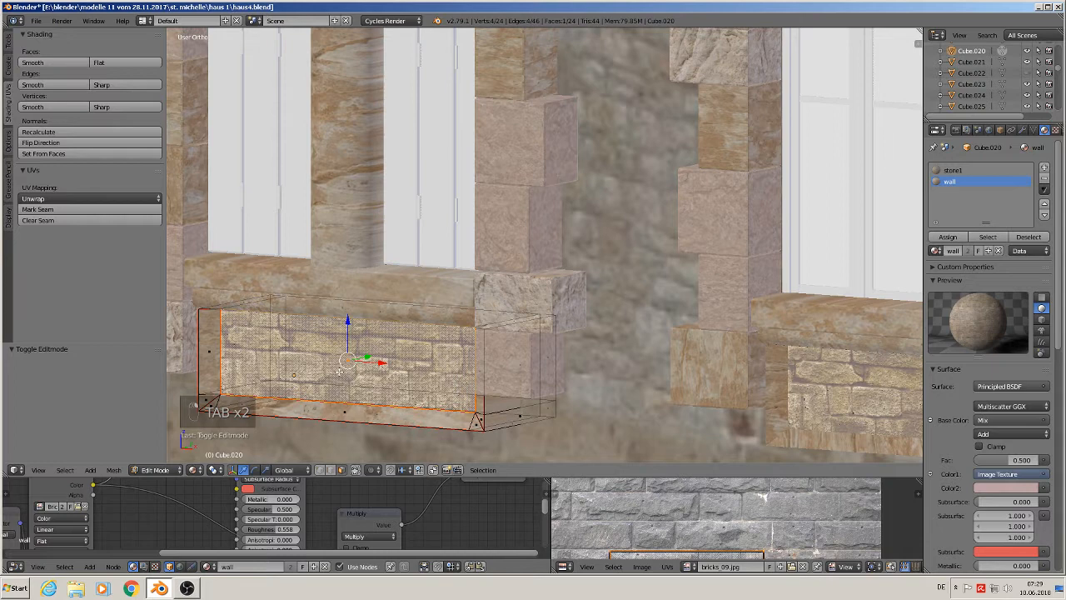
pyautogui.click(65, 470)
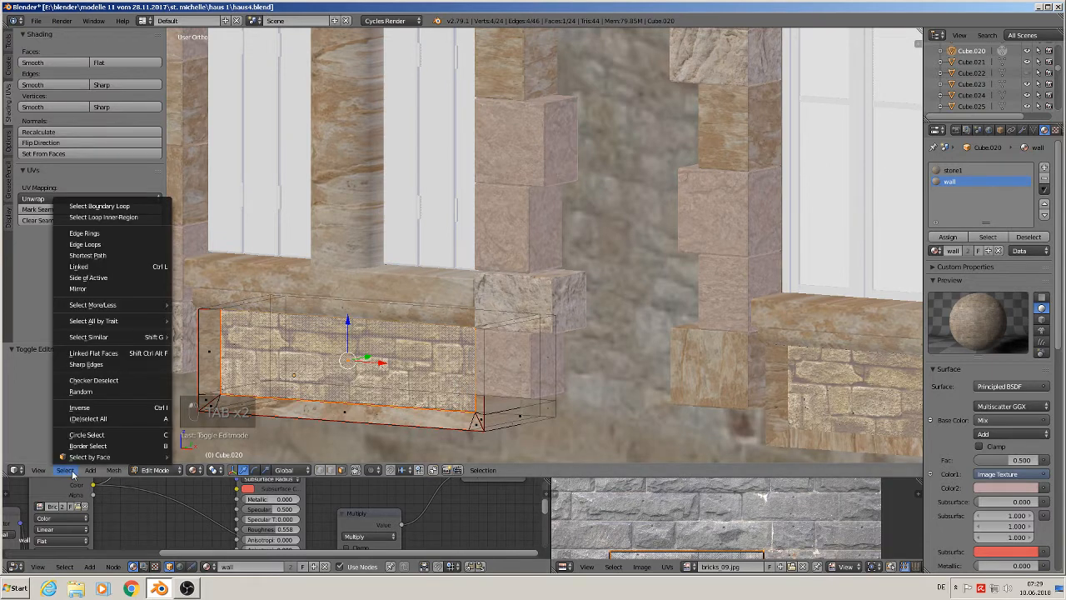
pyautogui.click(97, 408)
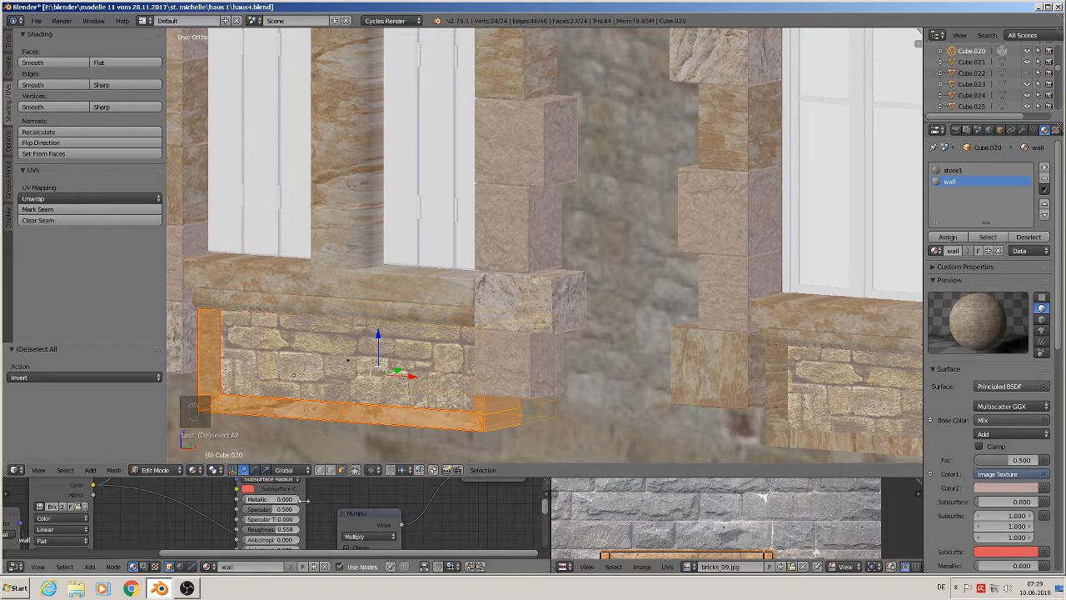
pyautogui.press('u')
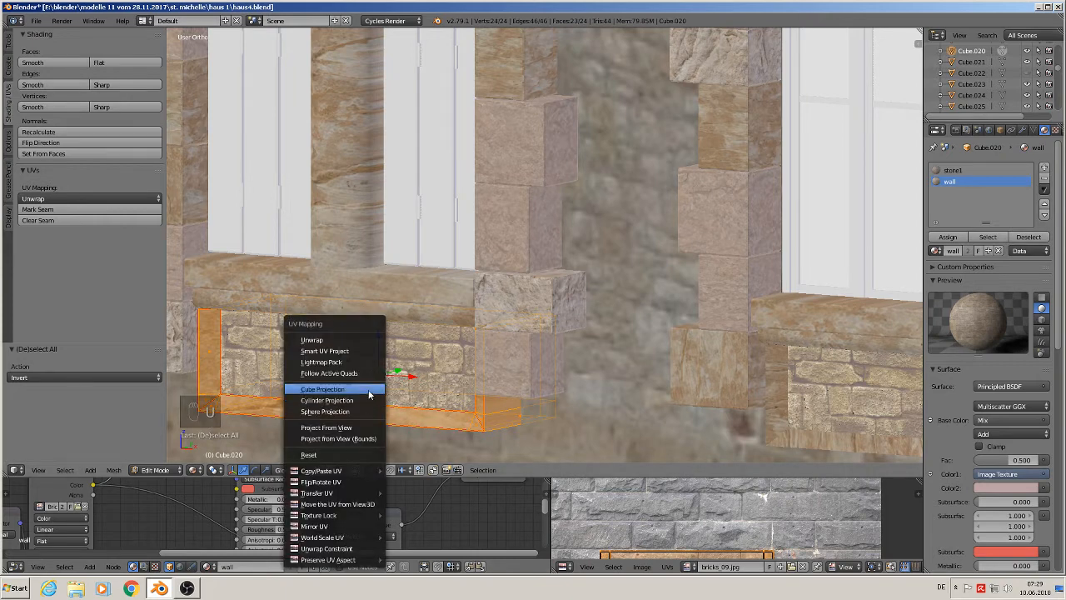
pyautogui.click(367, 350)
pyautogui.click(358, 431)
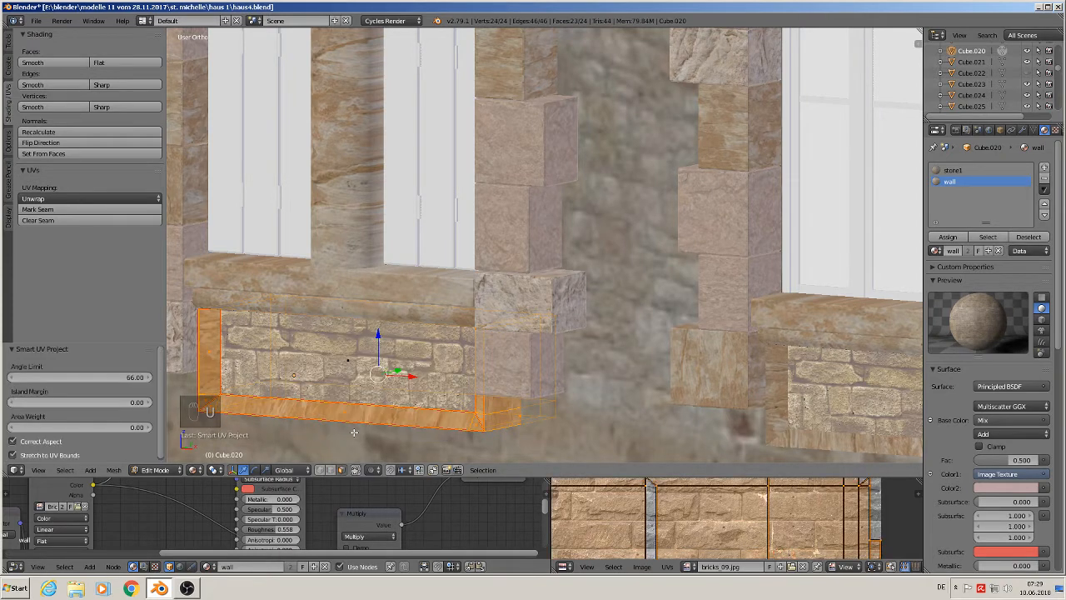
# - Return to object mode and save the blend file
pyautogui.press('Tab')
pyautogui.scroll(-5, 500, 416)
pyautogui.scroll(-4, 517, 398)
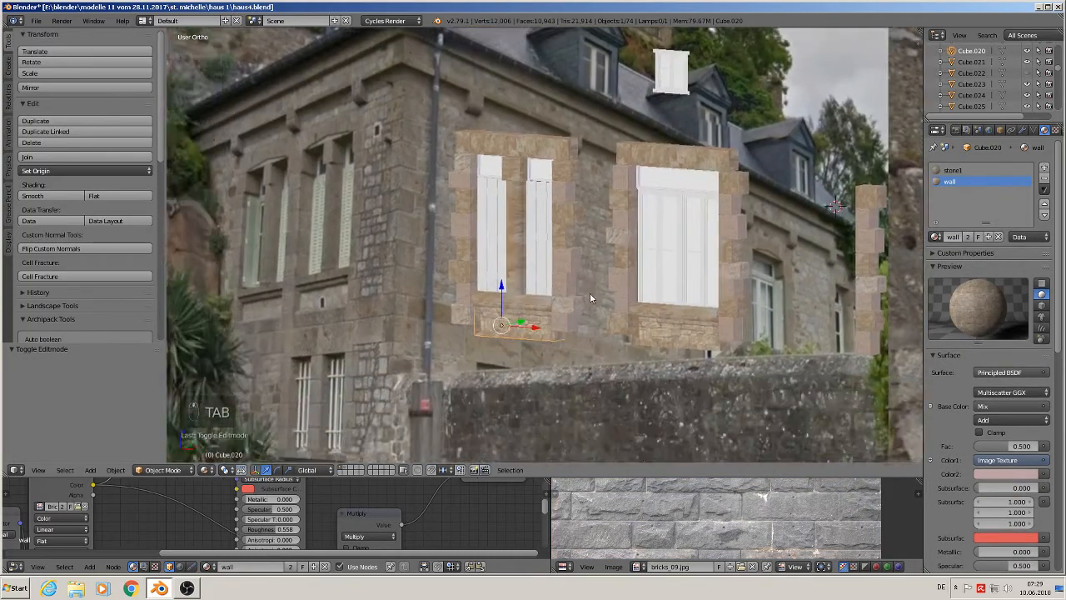
pyautogui.scroll(5, 413, 222)
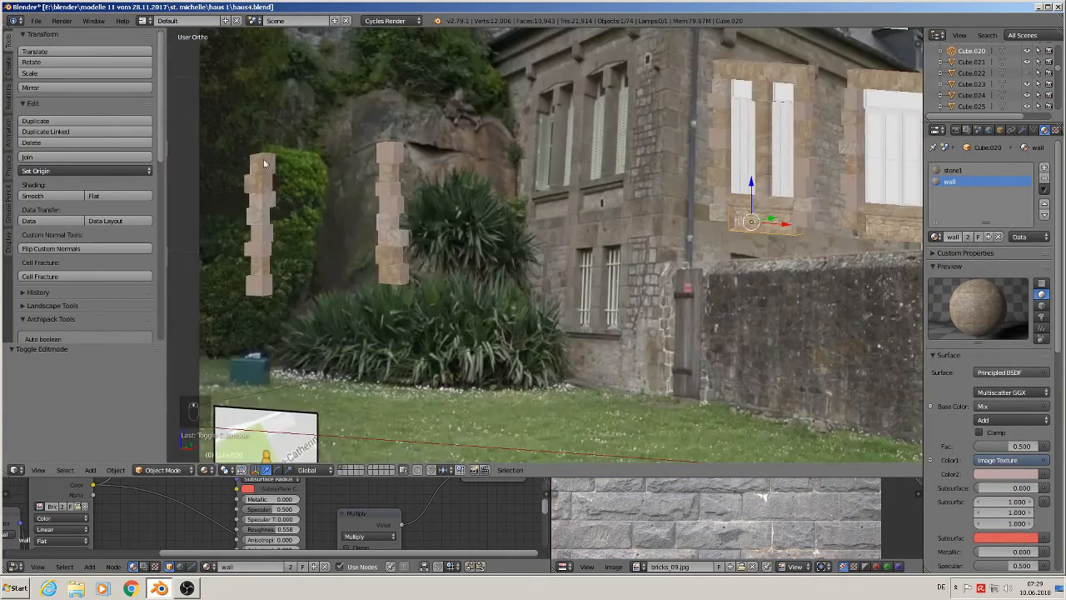
pyautogui.click(36, 20)
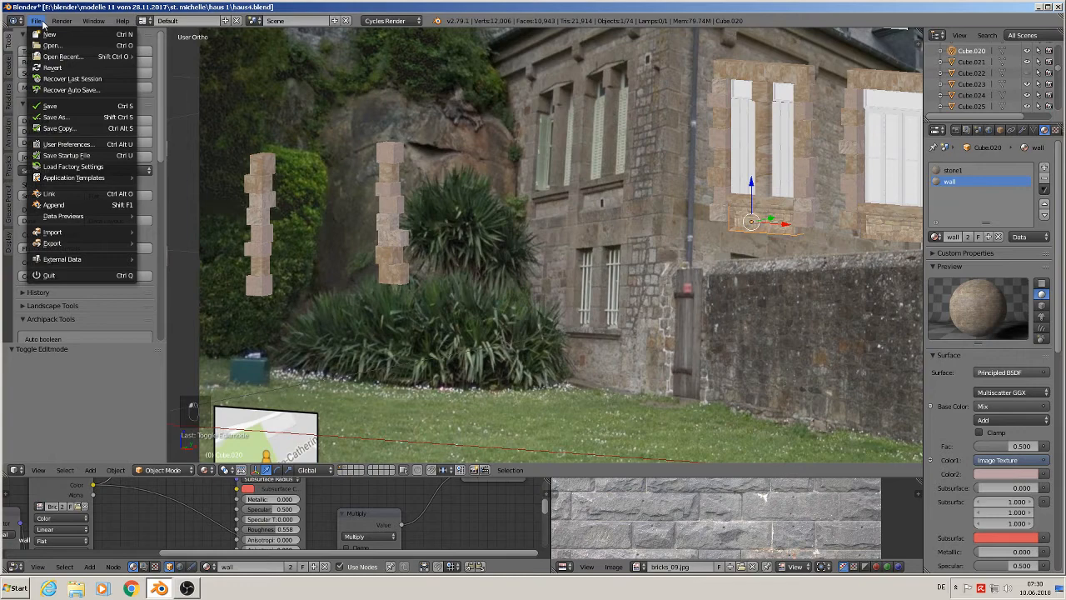
pyautogui.click(50, 106)
# - Add a cube near the garden wall by the door and scale it down
pyautogui.scroll(-3, 777, 274)
pyautogui.keyDown('shift'); pyautogui.moveTo(791, 278); pyautogui.dragTo(384, 272, button='middle'); pyautogui.keyUp('shift')
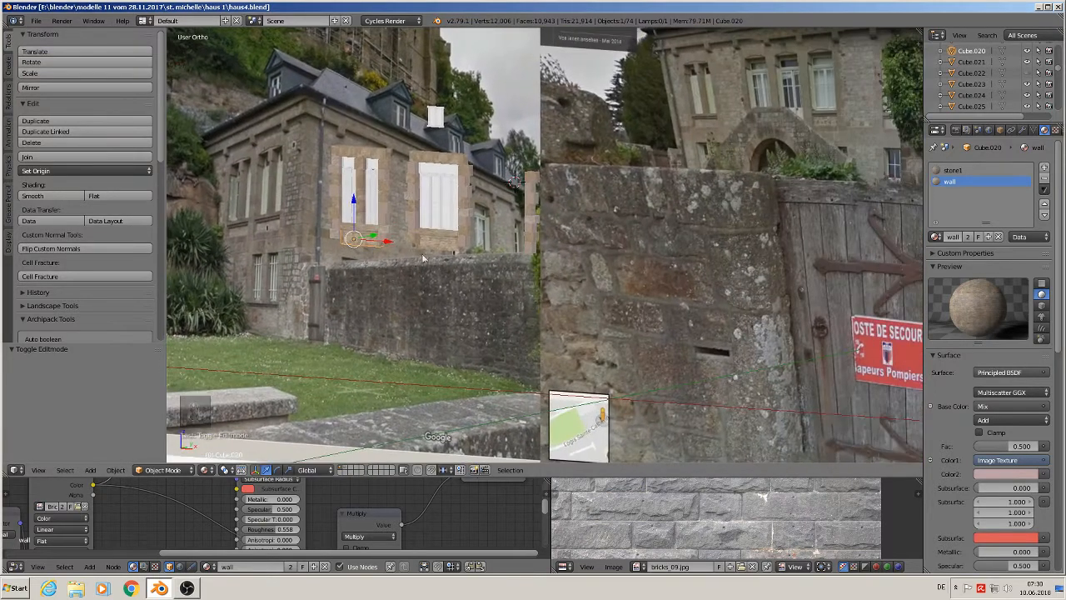
pyautogui.scroll(3, 424, 254)
pyautogui.scroll(1, 474, 240)
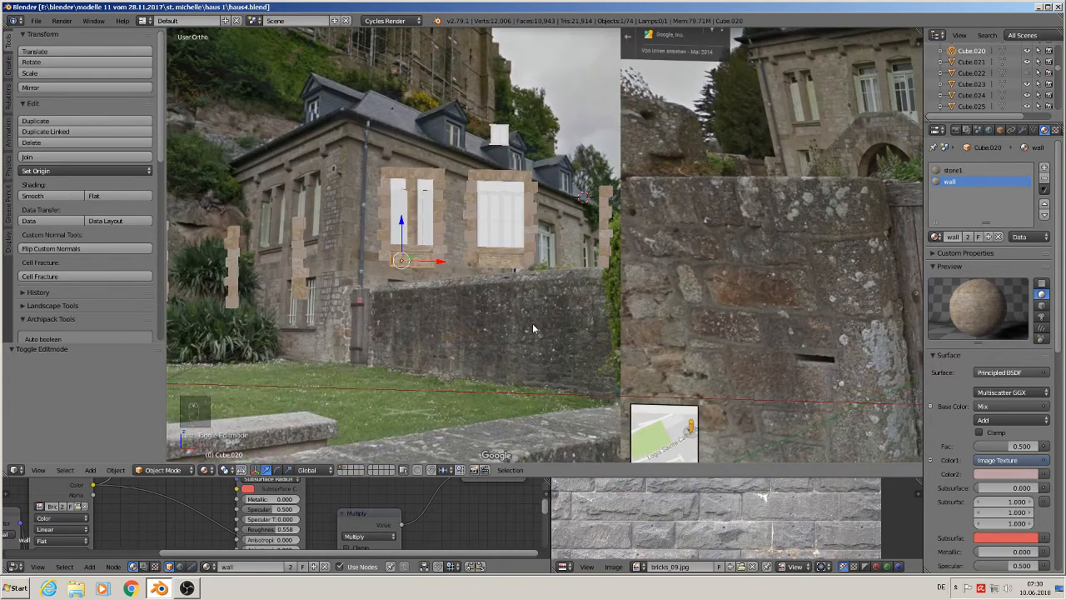
pyautogui.scroll(6, 190, 362)
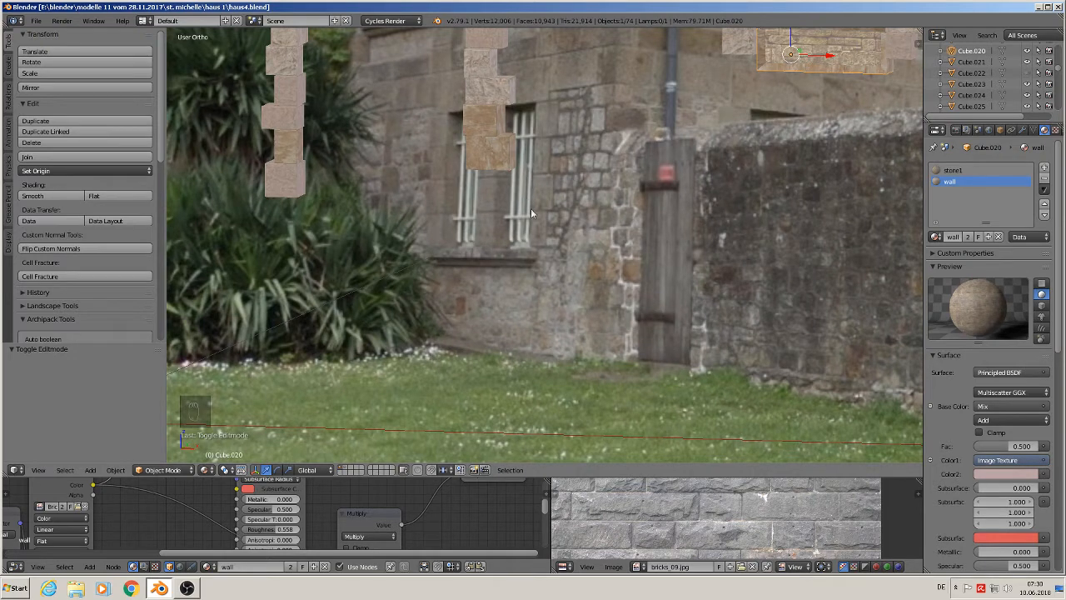
pyautogui.click(90, 470)
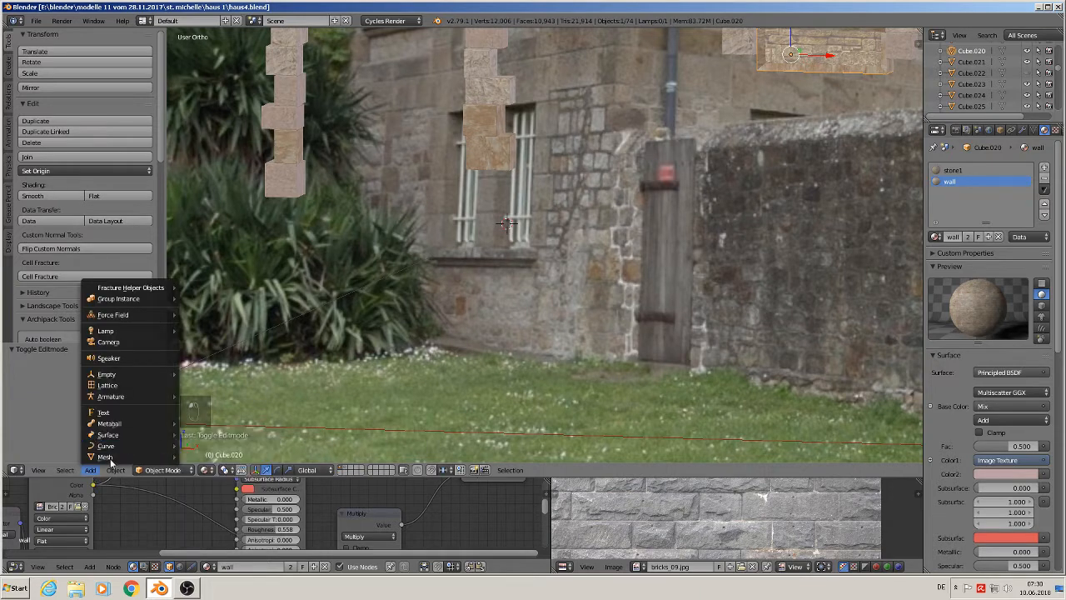
pyautogui.moveTo(106, 457)
pyautogui.click(260, 207)
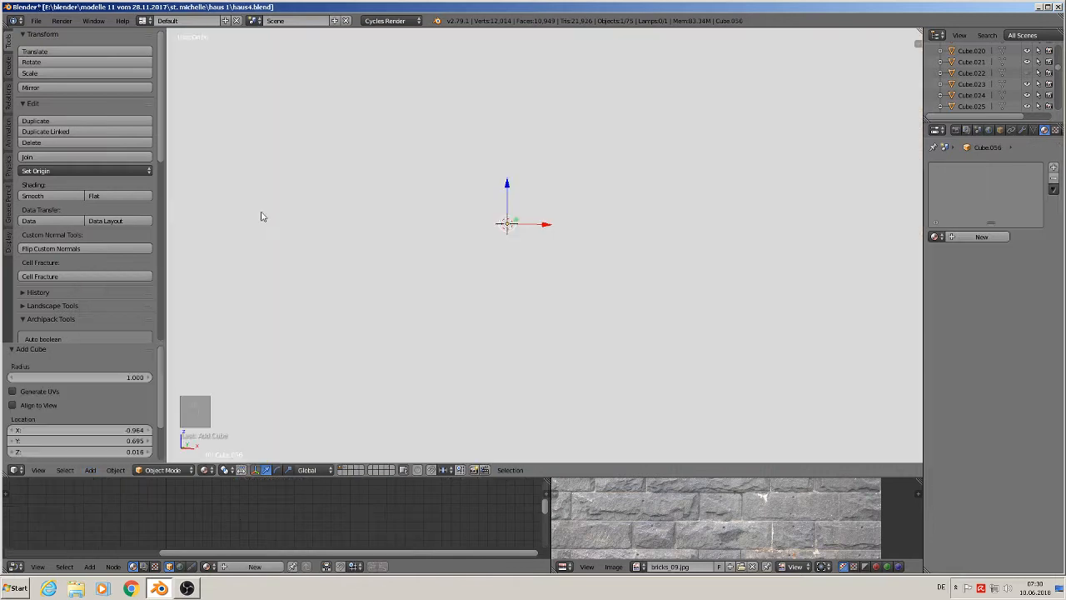
pyautogui.press('s')
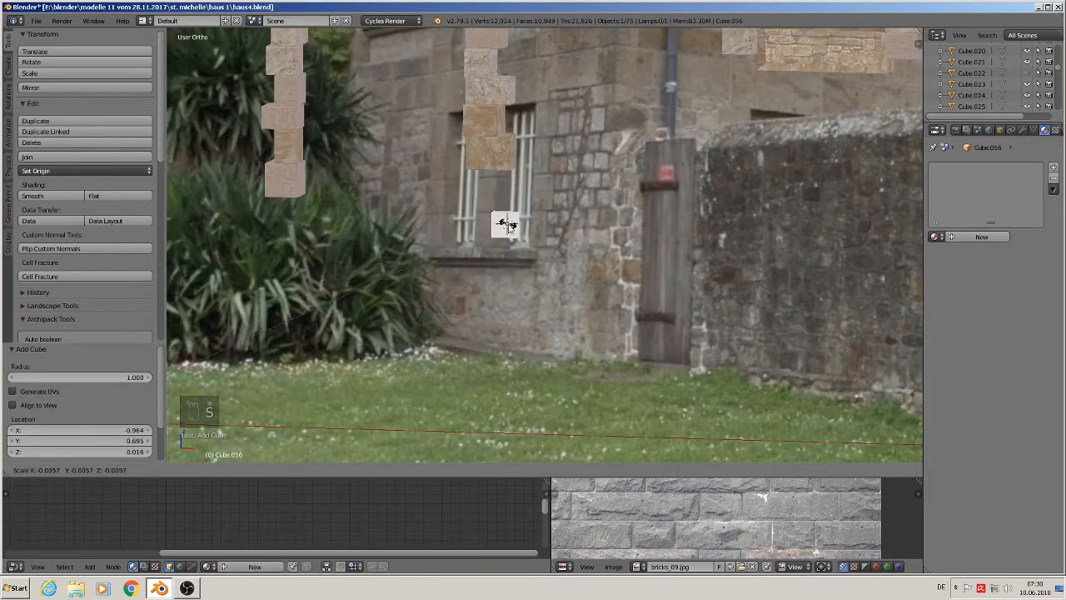
pyautogui.click(508, 225)
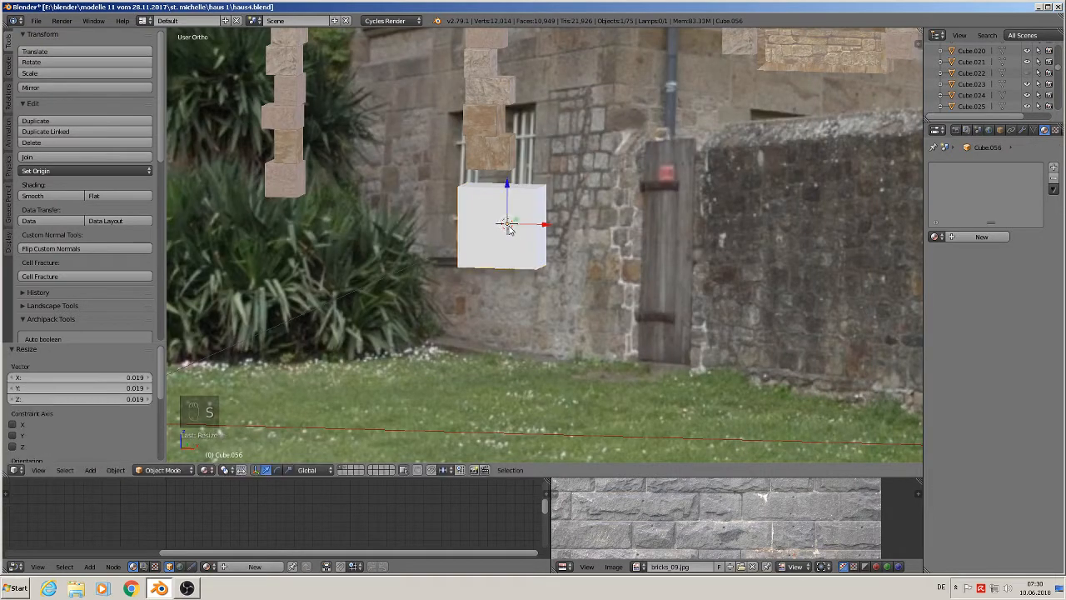
# - Shrink the cube further and move it down below the window
pyautogui.press('s')
pyautogui.click(512, 230)
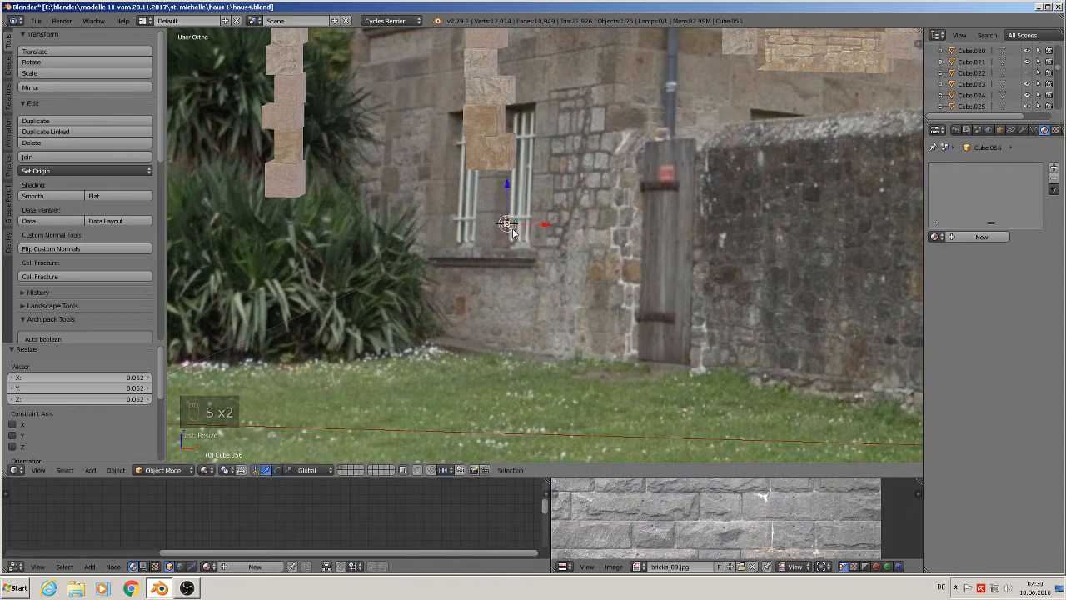
pyautogui.moveTo(526, 226); pyautogui.dragTo(530, 266)
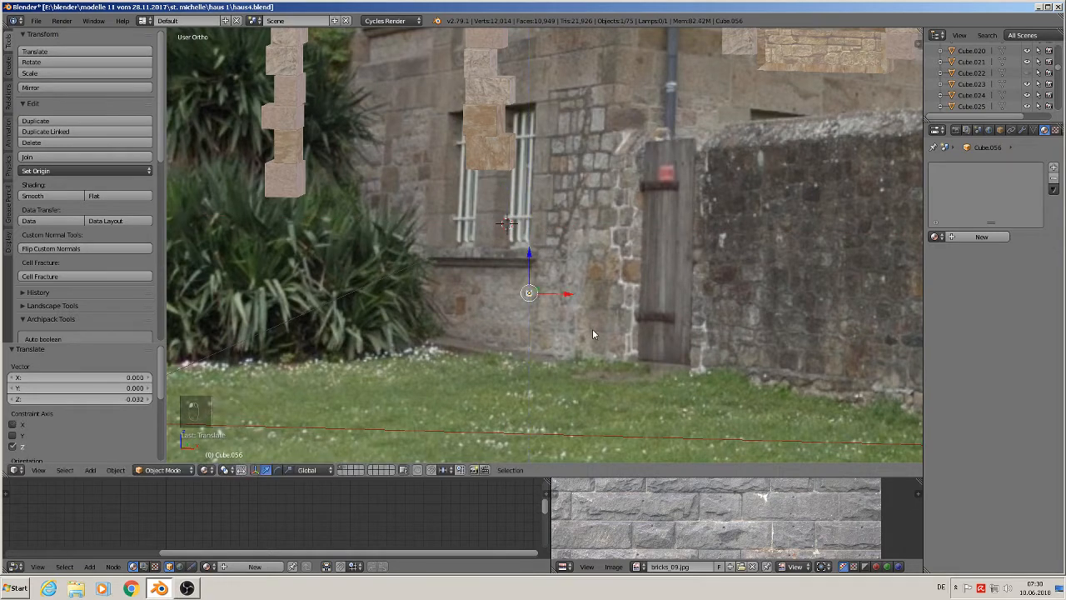
# - Shape the cube into a thin vertical post by scaling it along Z and shifting it vertically
pyautogui.press('s')
pyautogui.click(572, 320)
pyautogui.press('s')
pyautogui.press('z')
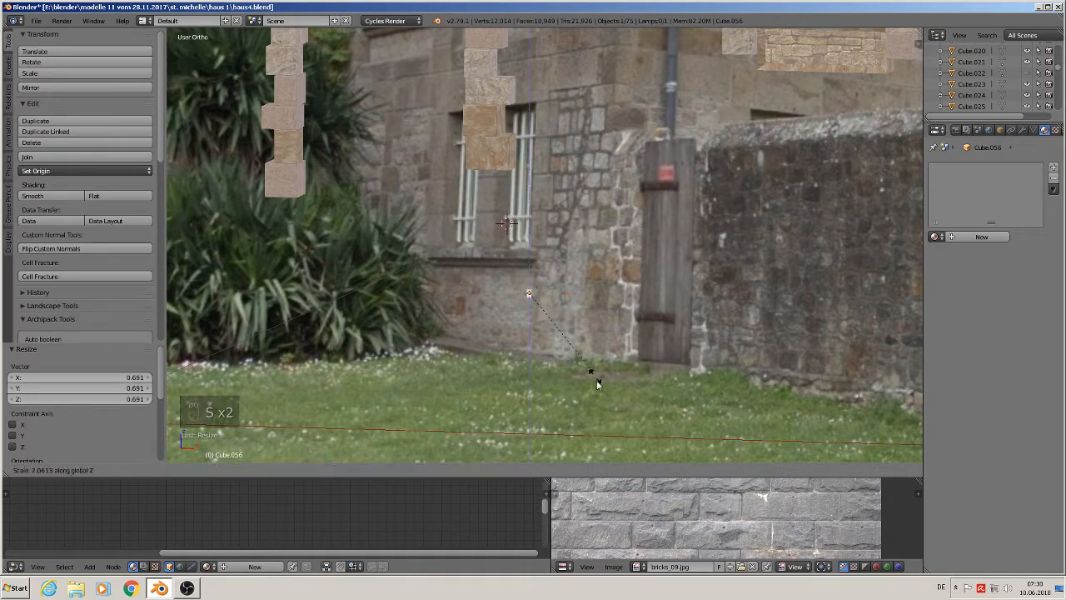
pyautogui.click(749, 126)
pyautogui.press('s')
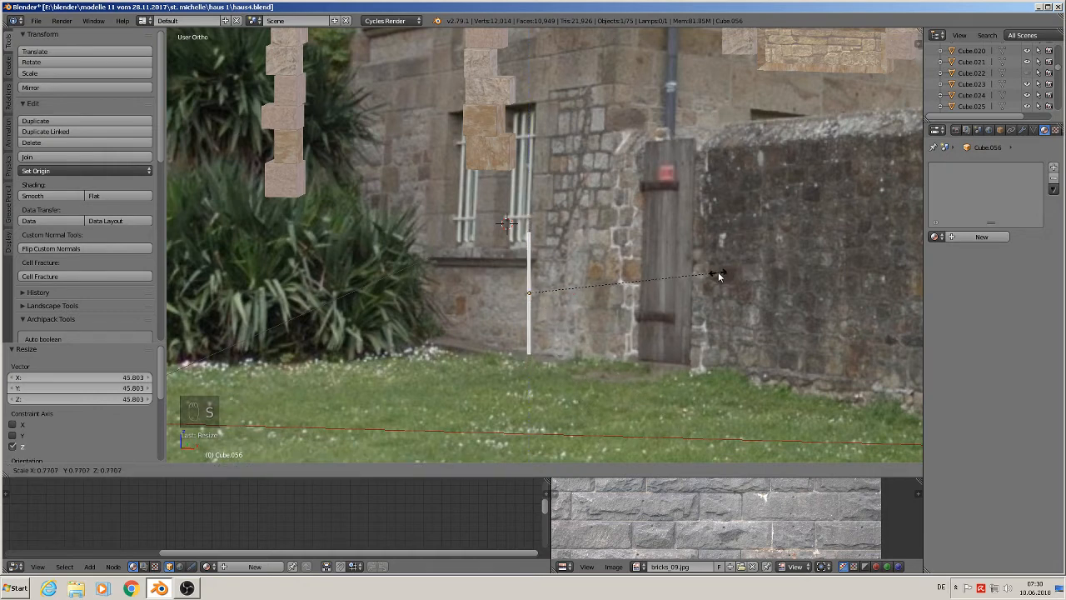
pyautogui.click(686, 278)
pyautogui.press('s')
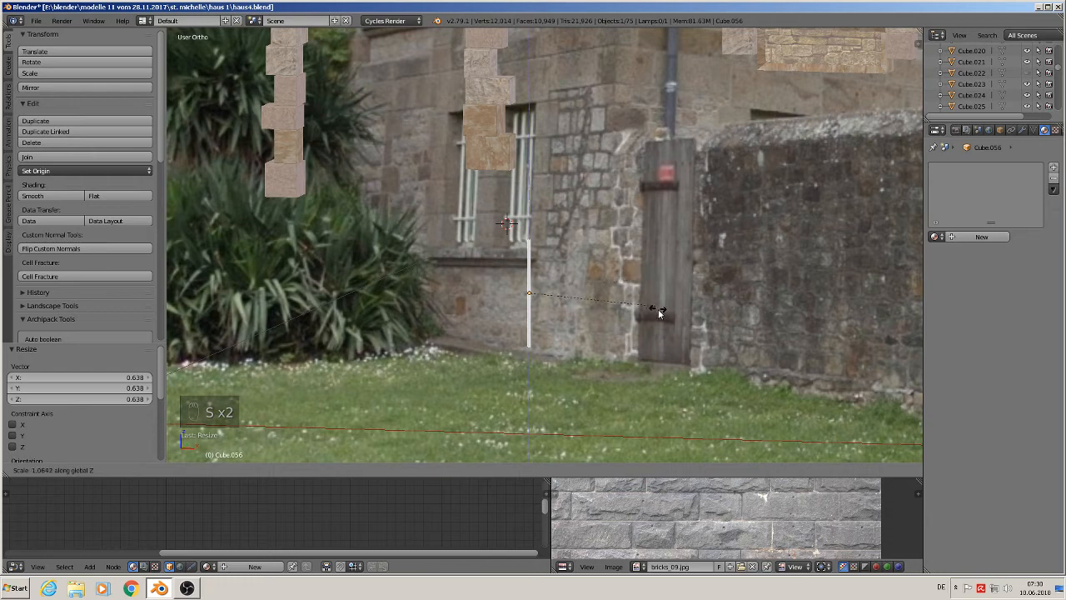
pyautogui.press('z')
pyautogui.click(580, 300)
pyautogui.press('g')
pyautogui.press('z')
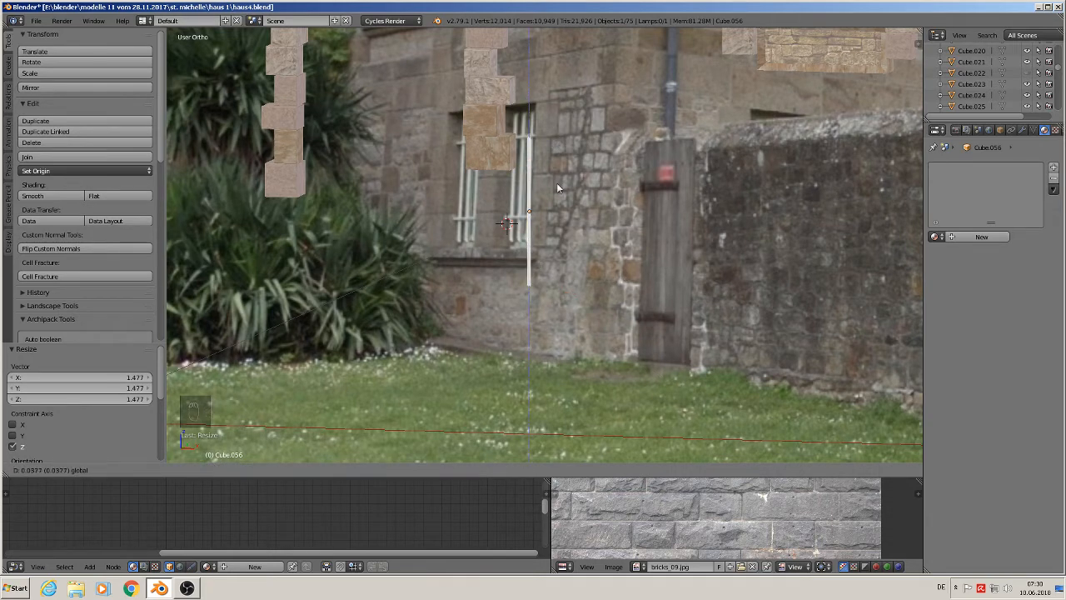
pyautogui.click(555, 318)
pyautogui.press('s')
pyautogui.press('z')
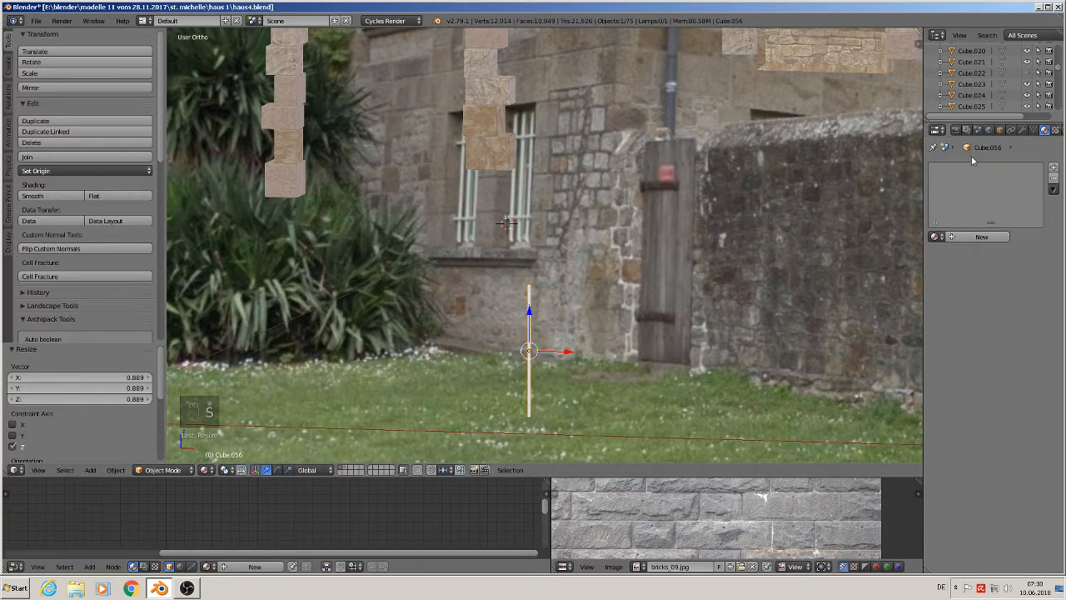
# - Add an Array modifier to the post and set its count to 5
pyautogui.click(1022, 130)
pyautogui.click(991, 168)
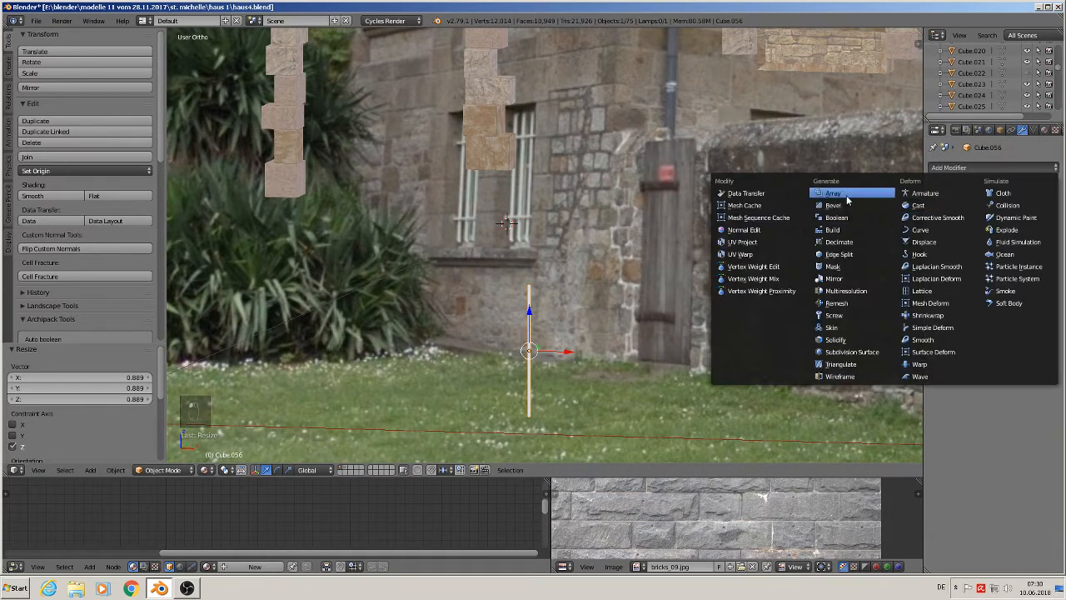
pyautogui.click(848, 198)
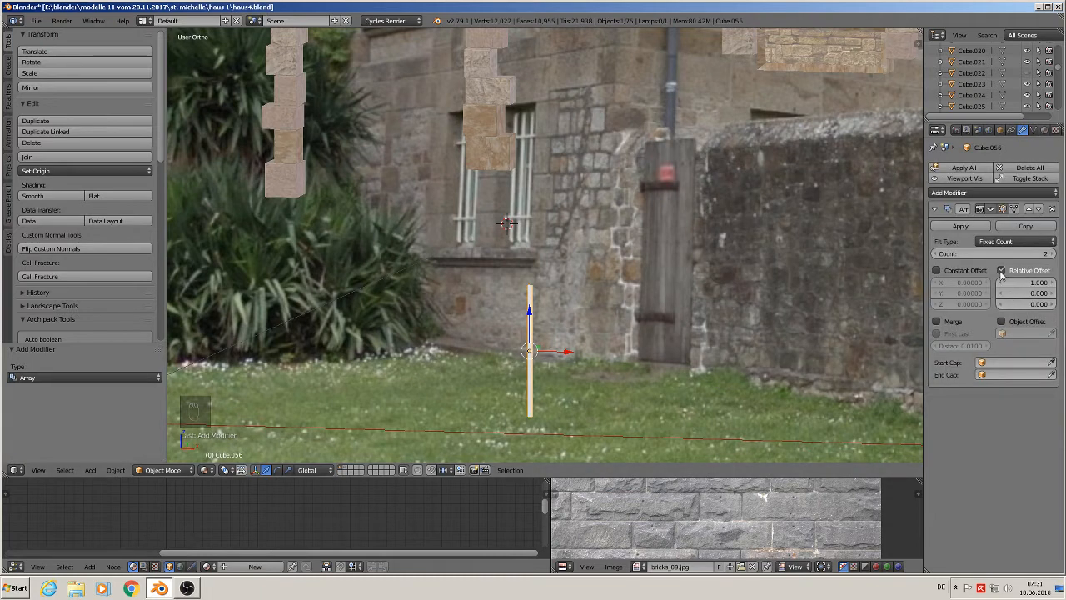
pyautogui.click(1054, 255)
pyautogui.click(1054, 254)
pyautogui.click(1053, 254)
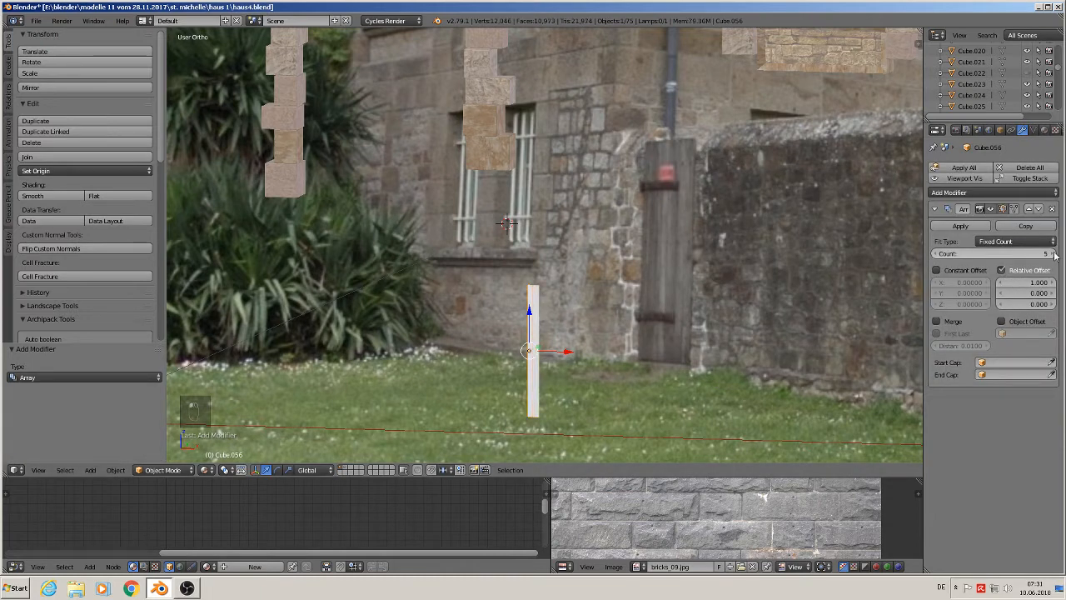
# - Set the post array's count to 4 and its relative X offset to 7.2
pyautogui.click(936, 254)
pyautogui.click(937, 254)
pyautogui.click(1053, 254)
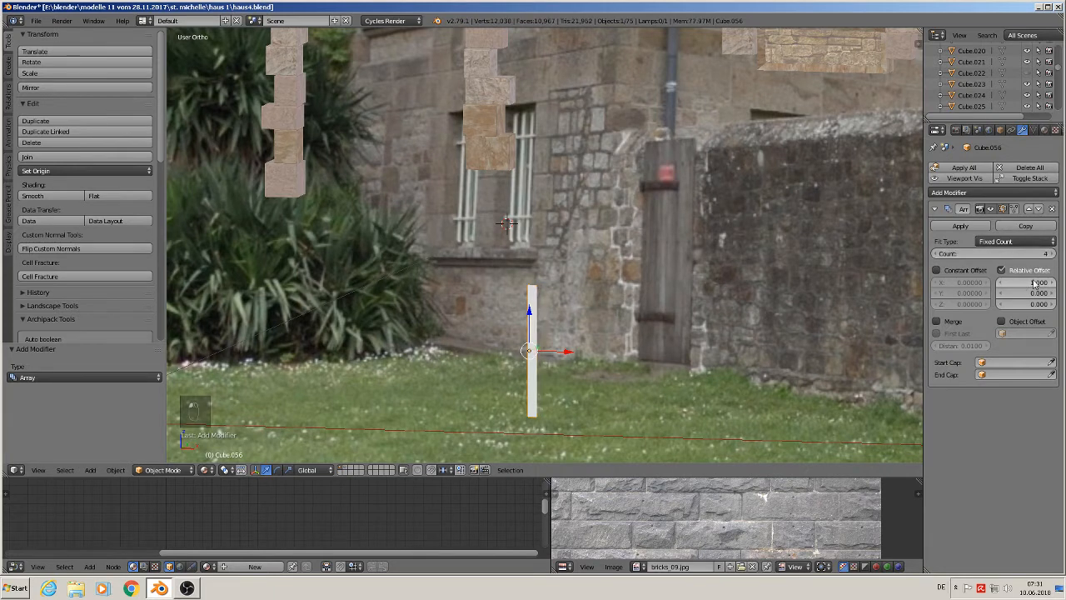
pyautogui.moveTo(1040, 283); pyautogui.dragTo(983, 296)
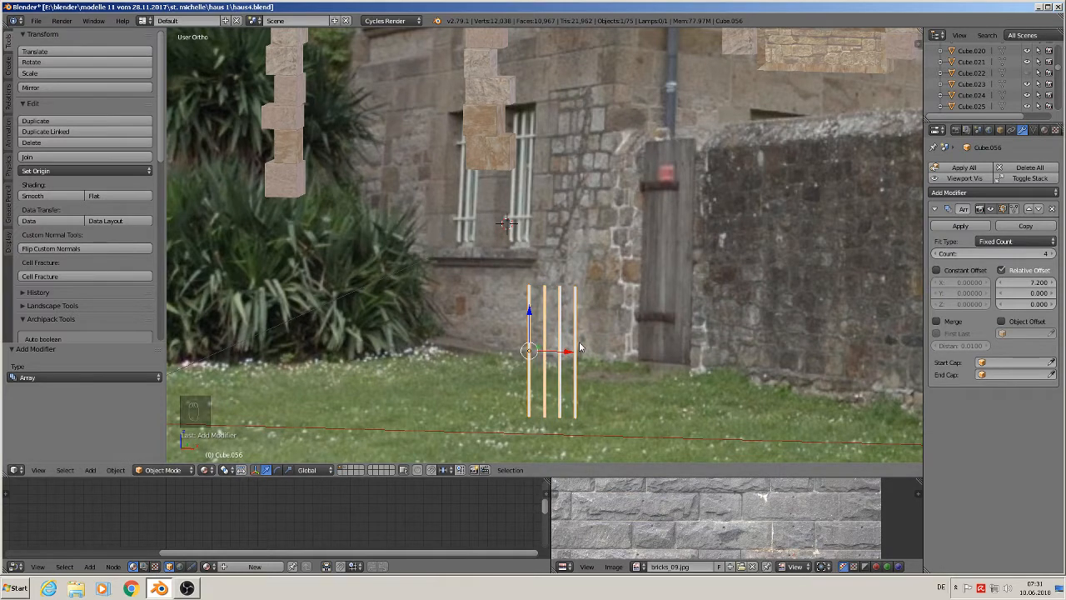
# - Duplicate the post array, shift the copy left and rotate it 90° around Y into horizontal rails
pyautogui.hotkey('shift', 'd')
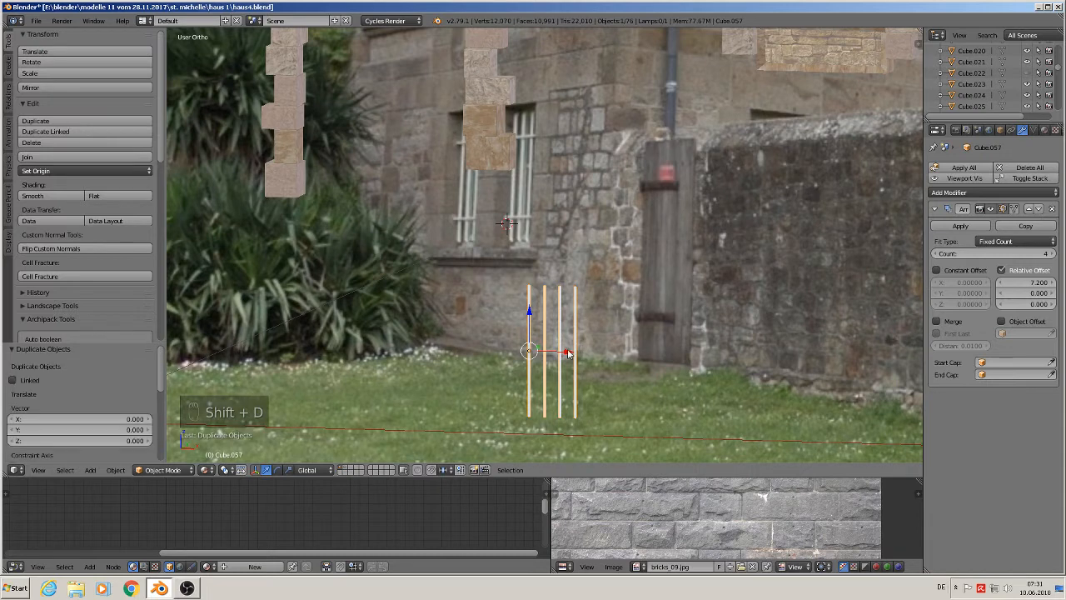
pyautogui.click(525, 375)
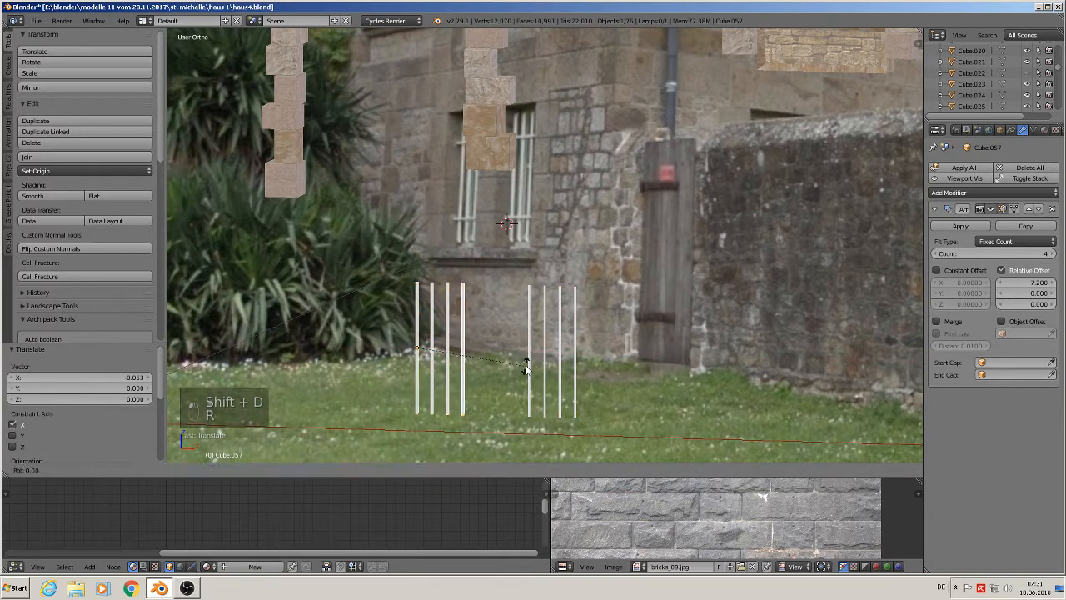
pyautogui.press('r')
pyautogui.press('y')
pyautogui.press('9')
pyautogui.press('0')
pyautogui.click(524, 369)
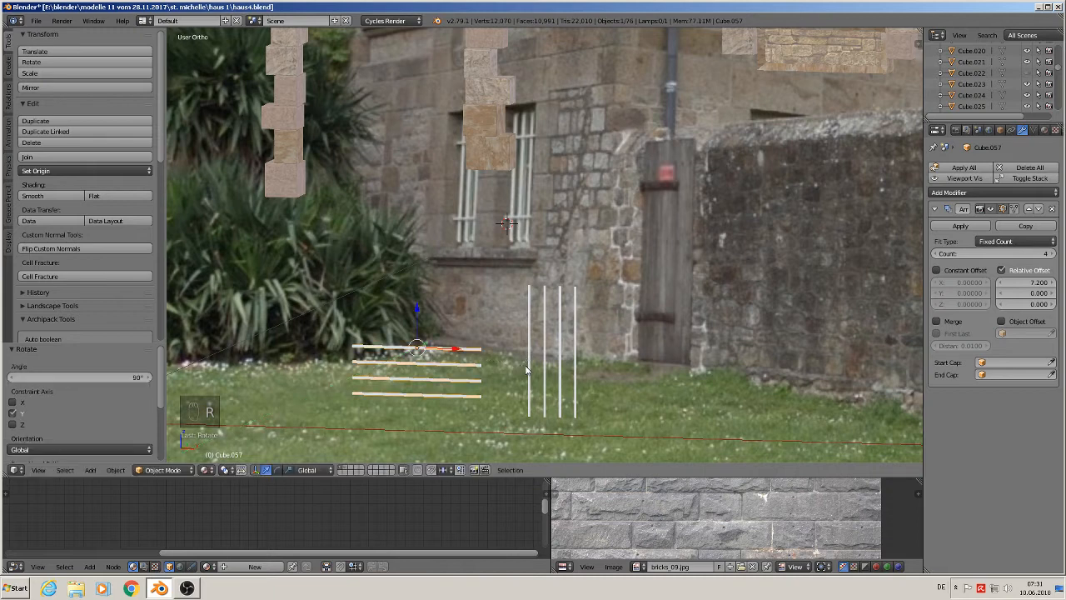
# - In Edit Mode, shorten the rail along X to about 0.363 of its length
pyautogui.press('Tab')
pyautogui.press('s')
pyautogui.press('x')
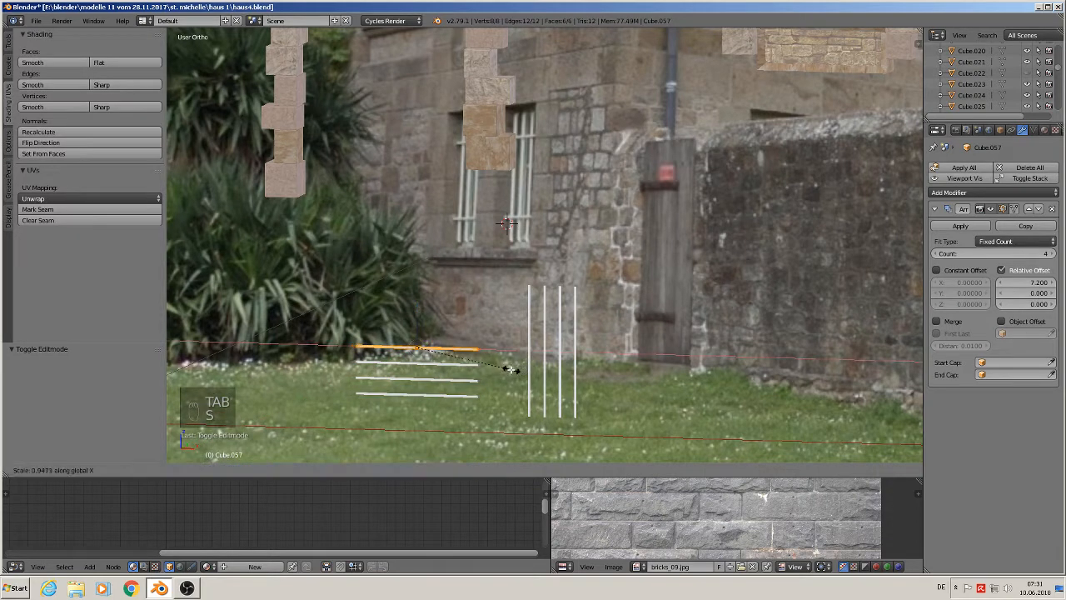
pyautogui.click(446, 366)
# - Set the rail array's count to 2 and its relative offset to 33.3
pyautogui.click(937, 253)
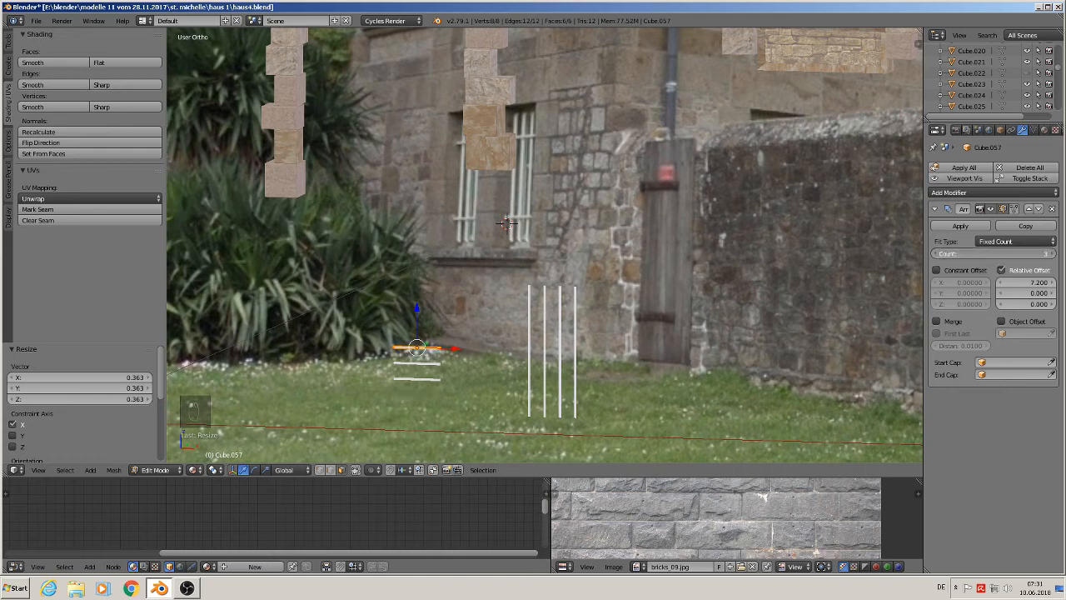
pyautogui.click(937, 253)
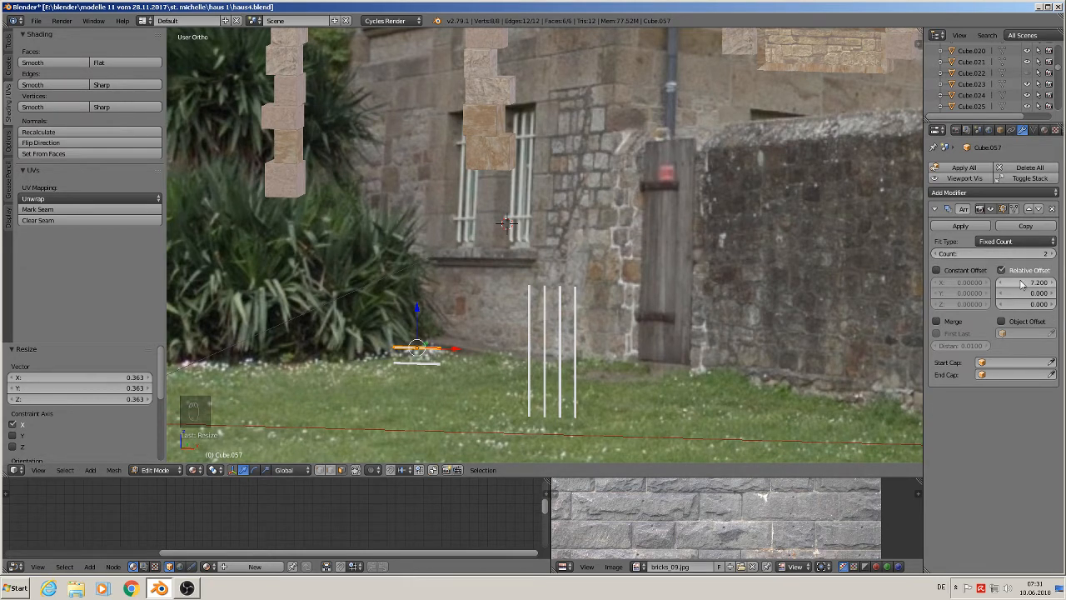
pyautogui.moveTo(1023, 282); pyautogui.dragTo(1065, 283)
# - Move the rail mesh up and across so the rails cross the posts
pyautogui.moveTo(420, 310); pyautogui.dragTo(420, 272)
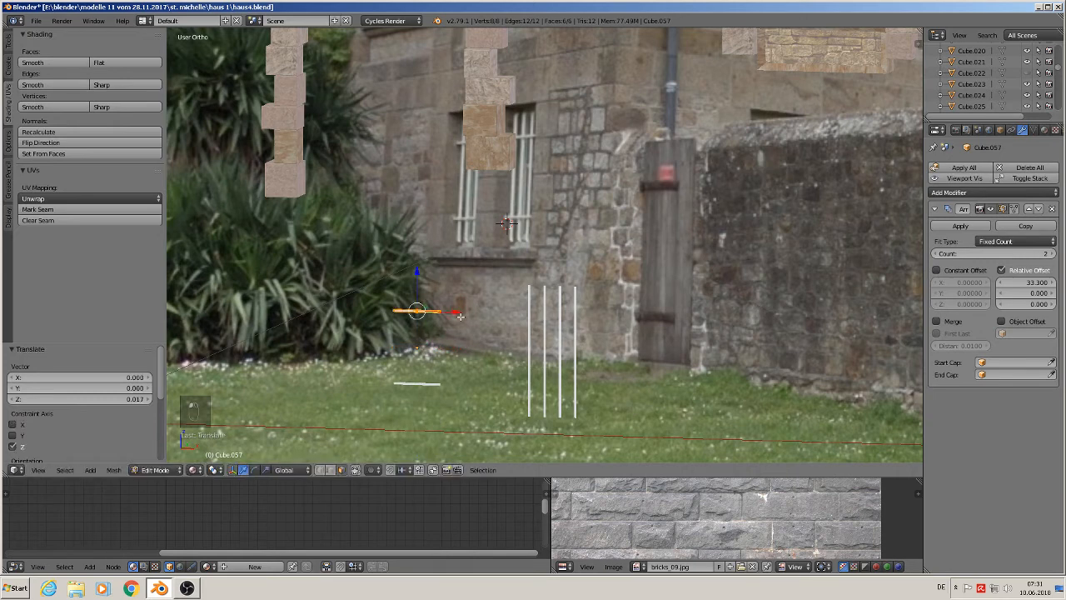
pyautogui.moveTo(456, 310); pyautogui.dragTo(594, 325)
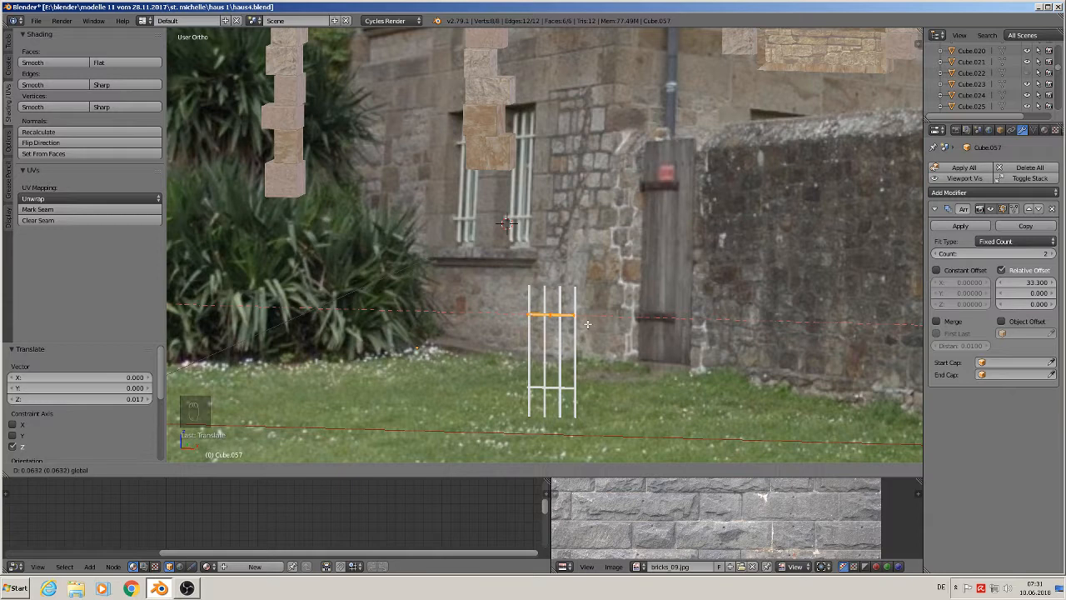
pyautogui.moveTo(587, 324); pyautogui.dragTo(587, 324)
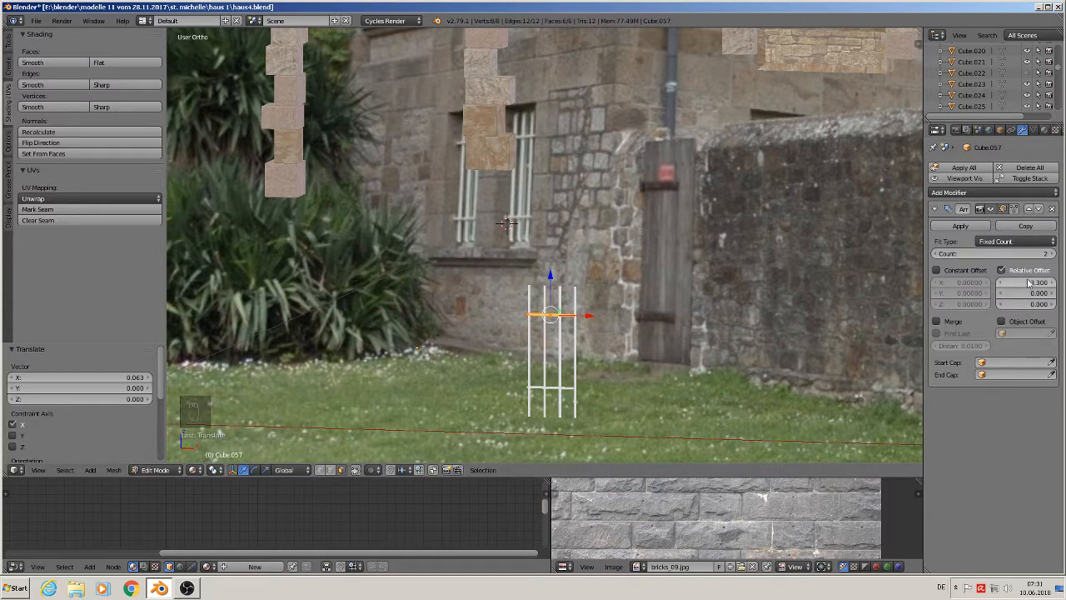
# - Widen the rail spacing to relative offset 38.2, stretch the rails along X by about 1.23, and leave Edit Mode
pyautogui.moveTo(1033, 282); pyautogui.dragTo(1058, 282)
pyautogui.moveTo(552, 279); pyautogui.dragTo(552, 271)
pyautogui.press('s')
pyautogui.press('x')
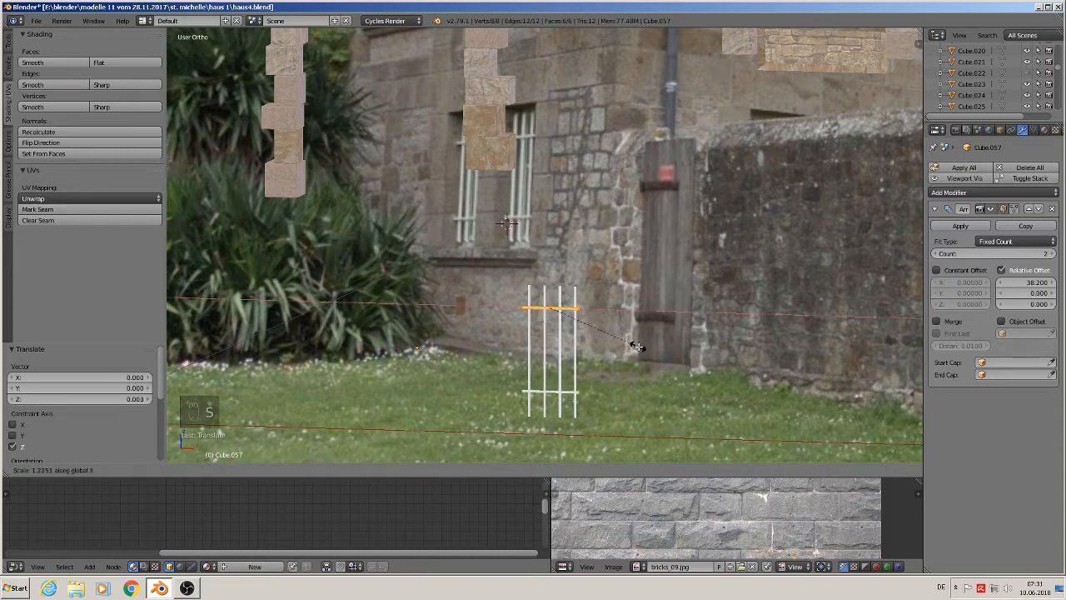
pyautogui.click(585, 314)
pyautogui.moveTo(585, 314); pyautogui.dragTo(593, 310)
pyautogui.press('Tab')
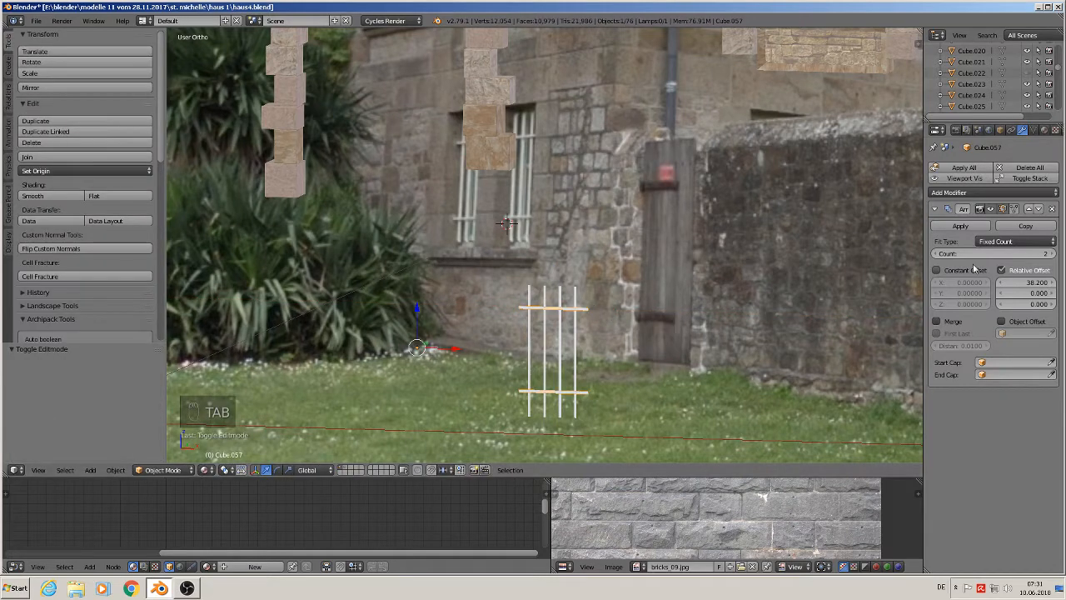
# - Check the fence from an angle and nudge the rails slightly along Y
pyautogui.press('a')
pyautogui.press('a')
pyautogui.moveTo(700, 302); pyautogui.dragTo(618, 358, button='middle')
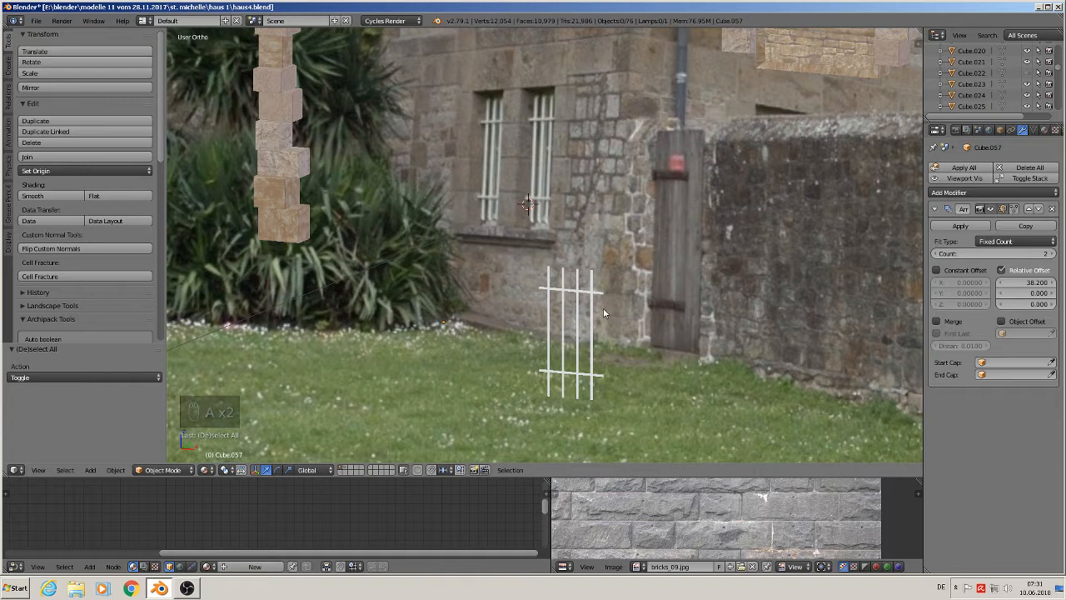
pyautogui.scroll(1, 600, 309)
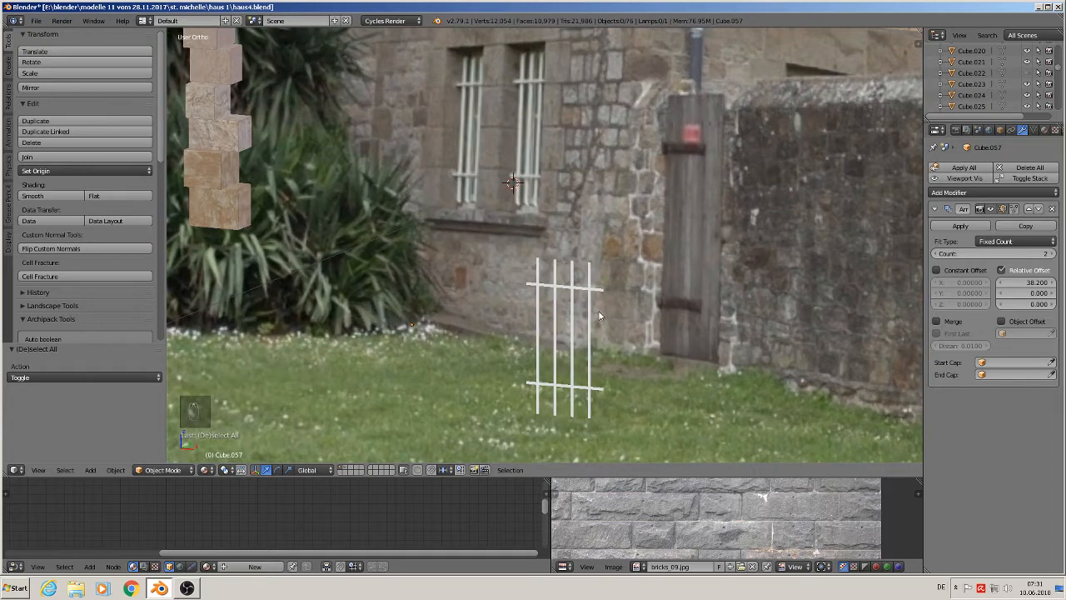
pyautogui.scroll(2, 598, 310)
pyautogui.rightClick(565, 323)
pyautogui.moveTo(565, 323); pyautogui.dragTo(473, 295, button='middle')
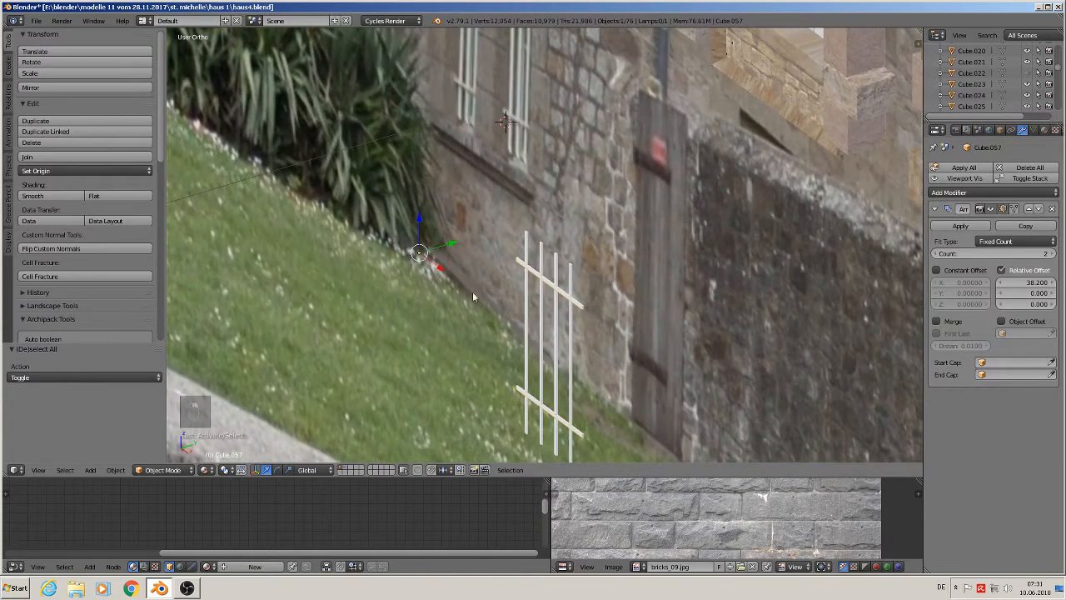
pyautogui.moveTo(458, 247); pyautogui.dragTo(455, 242)
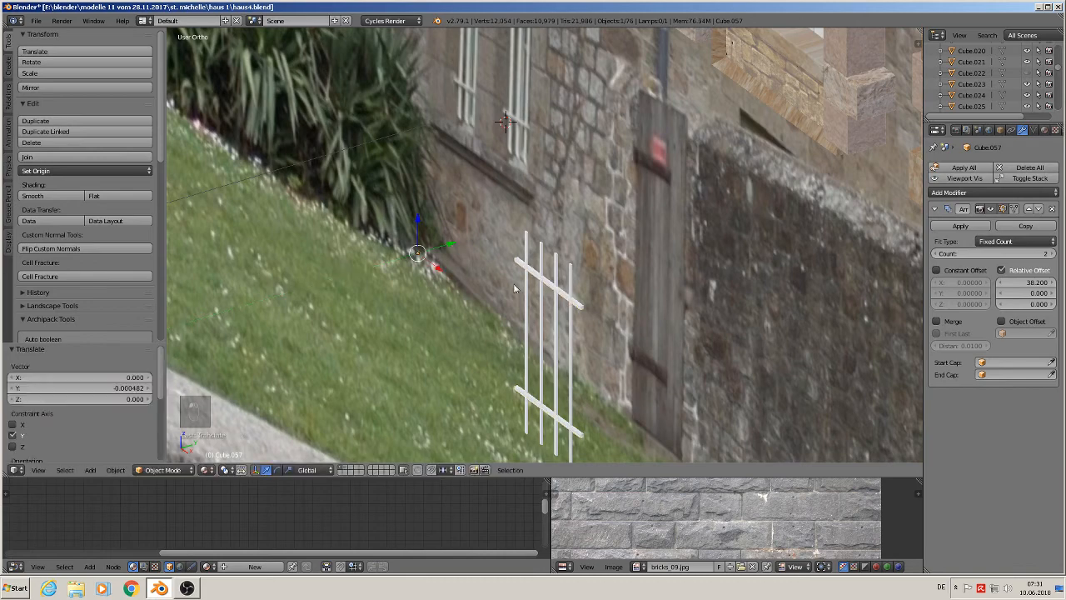
# - Move the posts back about 0.025 along Y and nudge the rails slightly down
pyautogui.keyDown('shift'); pyautogui.rightClick(556, 270); pyautogui.keyUp('shift')
pyautogui.moveTo(513, 287); pyautogui.dragTo(431, 315)
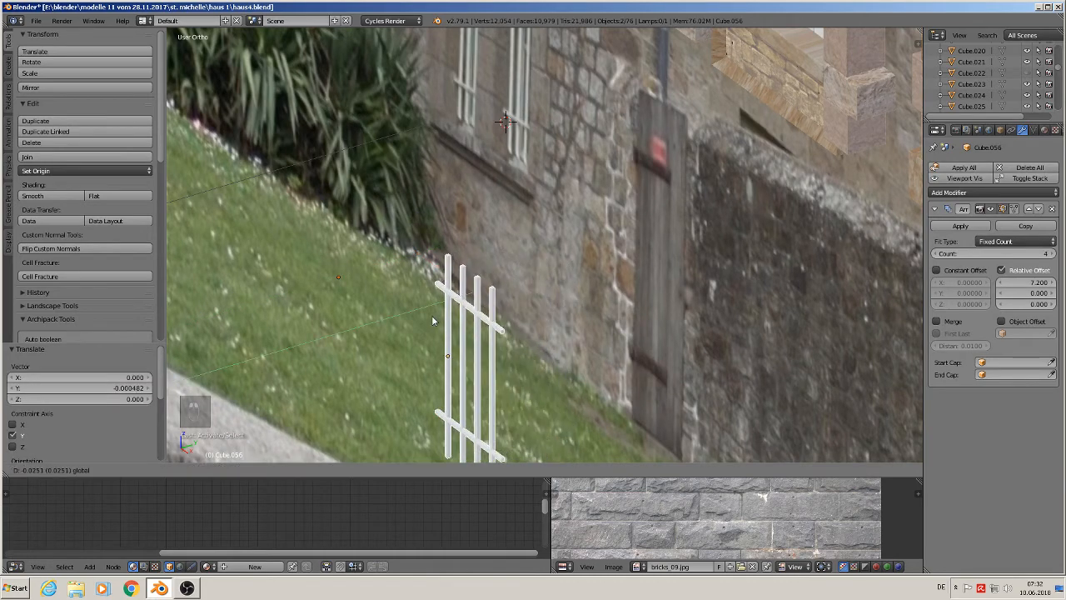
pyautogui.moveTo(517, 371); pyautogui.dragTo(575, 294, button='middle')
pyautogui.scroll(-1, 602, 321)
pyautogui.scroll(2, 540, 302)
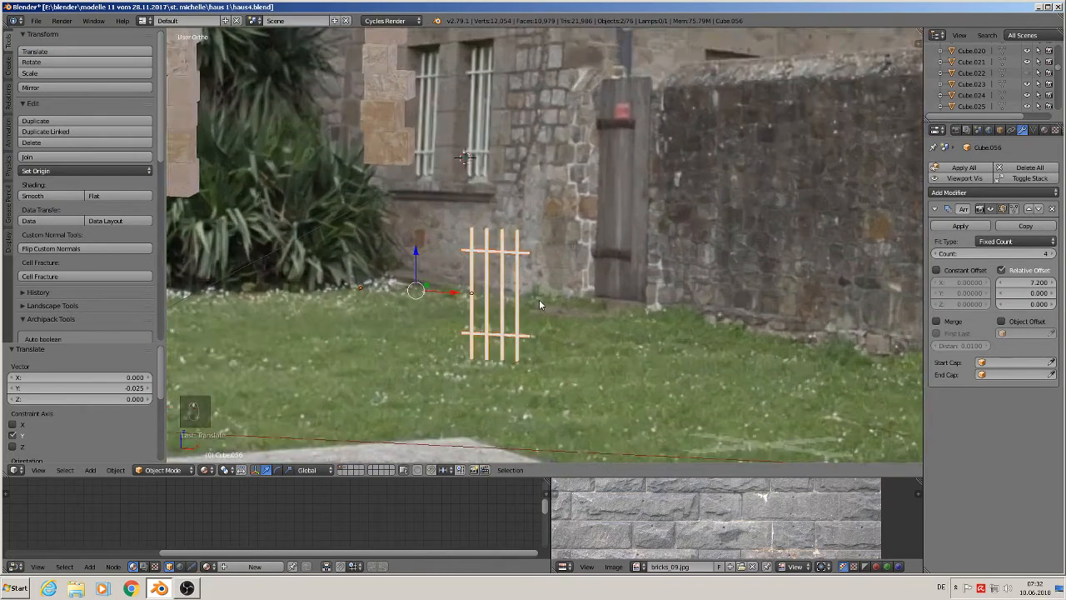
pyautogui.rightClick(500, 244)
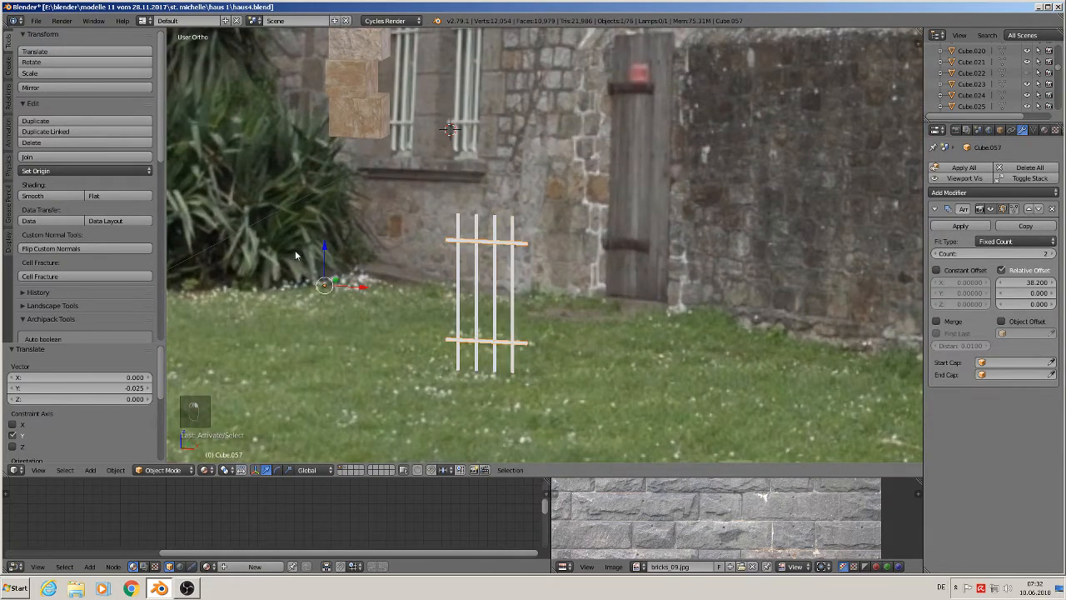
pyautogui.press('a')
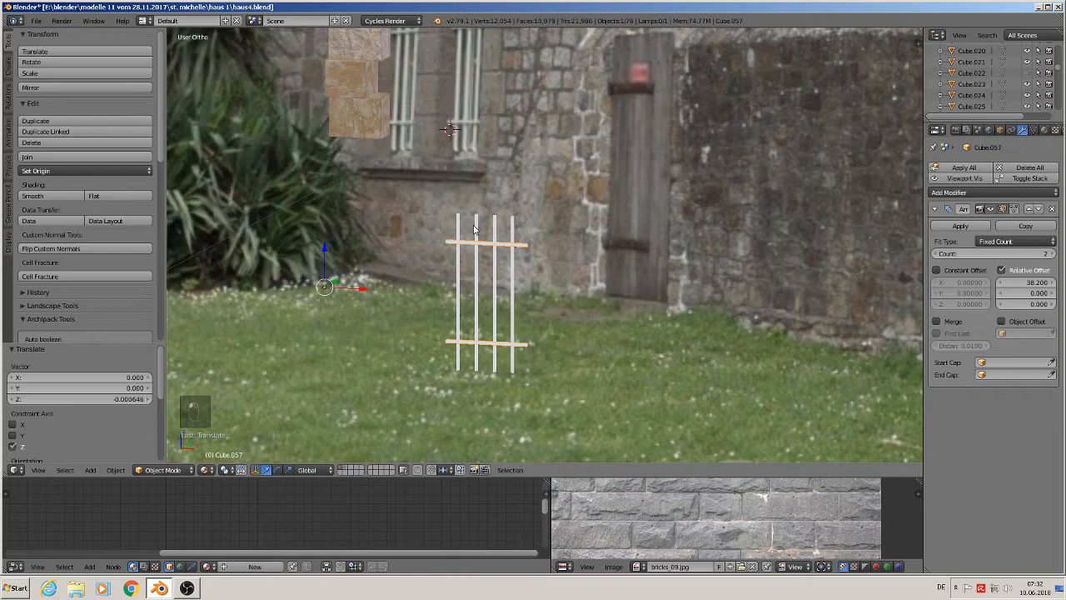
pyautogui.rightClick(480, 231)
pyautogui.scroll(-3, 490, 259)
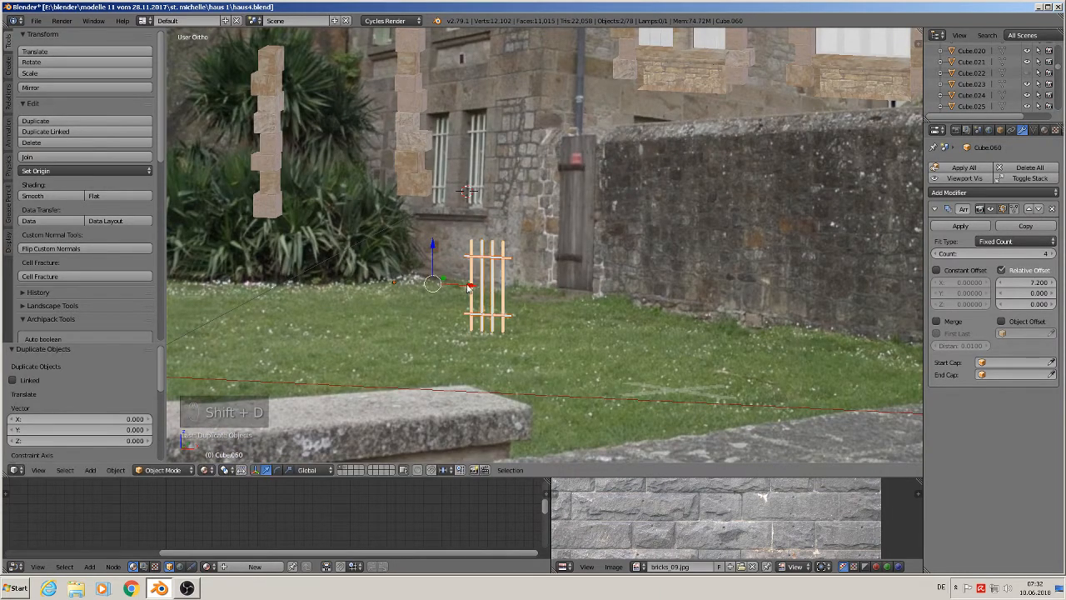
# - Duplicate the posts and rails together and move the copy left along X
pyautogui.hotkey('shift', 'd')
pyautogui.press('x')
pyautogui.click(371, 280)
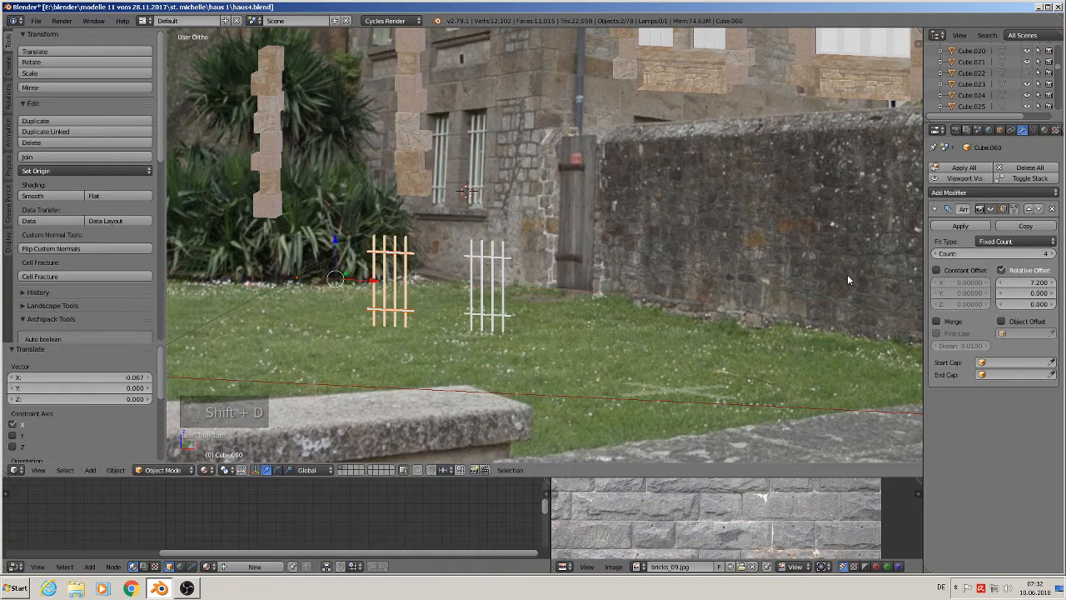
# - Apply the Array modifiers on the copied posts and rails, join them, and set the origin to geometry
pyautogui.click(961, 226)
pyautogui.rightClick(392, 244)
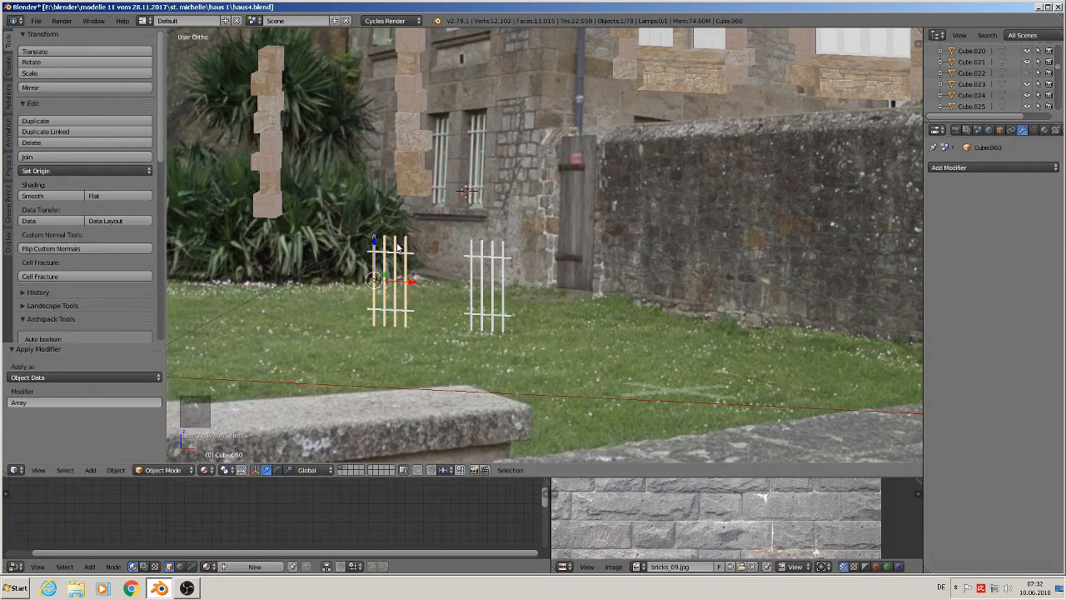
pyautogui.rightClick(405, 259)
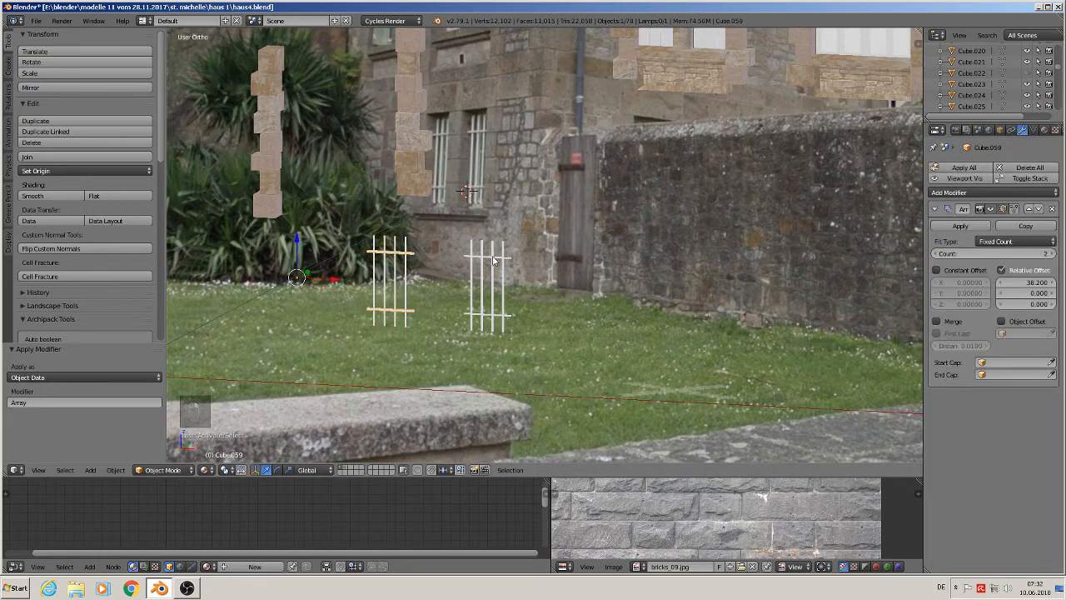
pyautogui.click(962, 226)
pyautogui.keyDown('shift'); pyautogui.rightClick(407, 246); pyautogui.keyUp('shift')
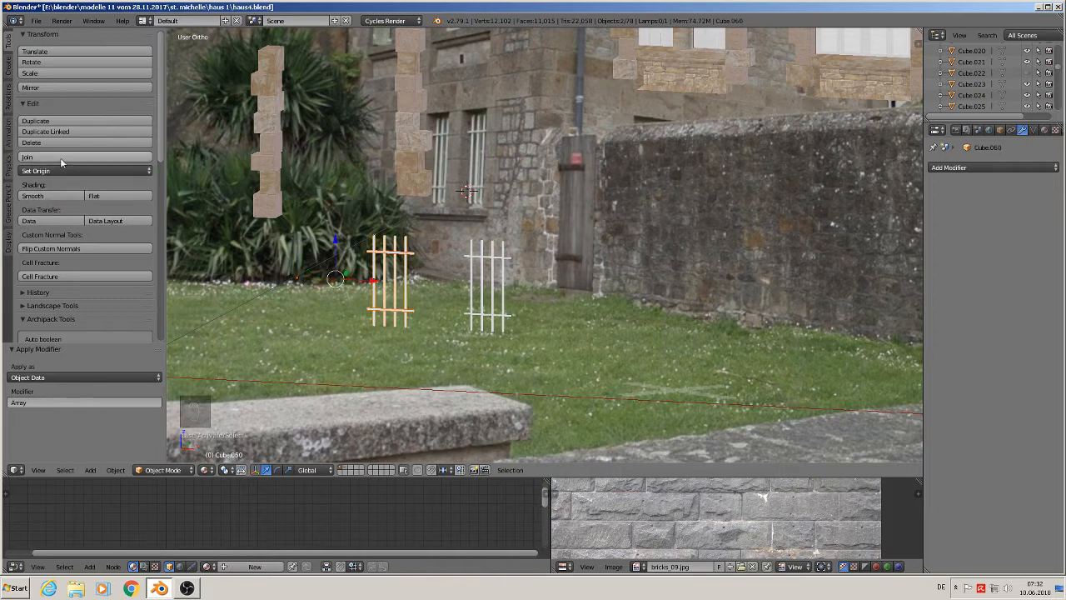
pyautogui.click(98, 157)
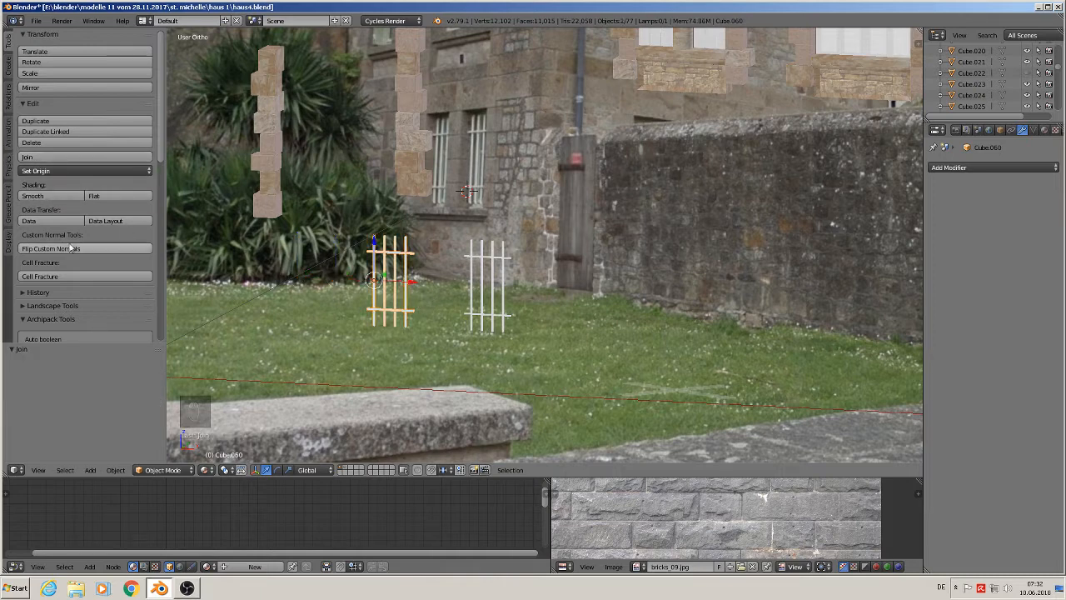
pyautogui.click(83, 171)
pyautogui.click(75, 199)
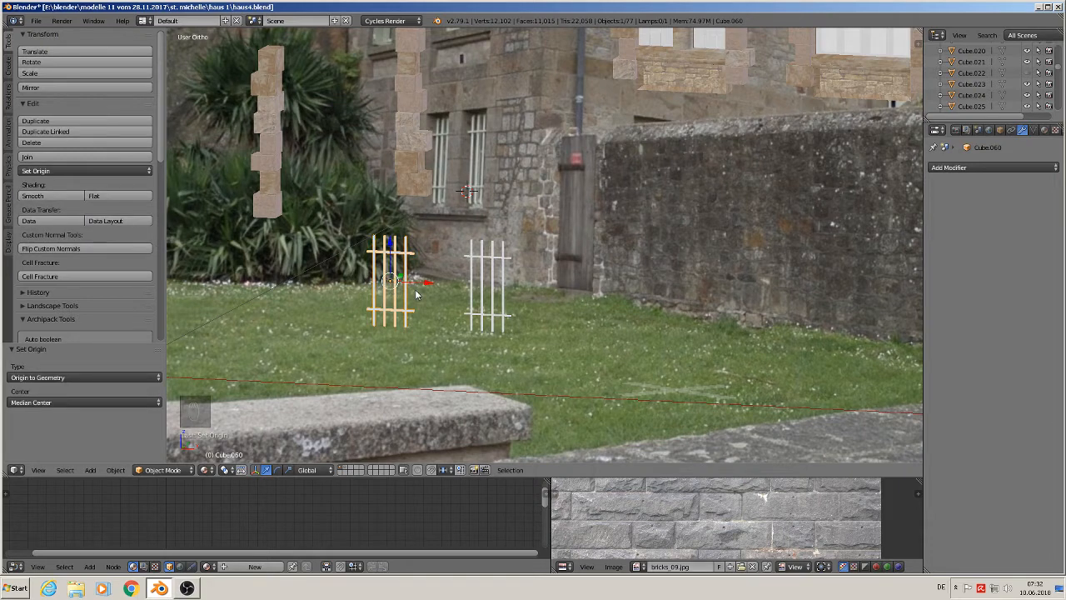
# - Duplicate the joined fence, shift it along X, and move the copy to another layer
pyautogui.hotkey('shift', 'd')
pyautogui.press('x')
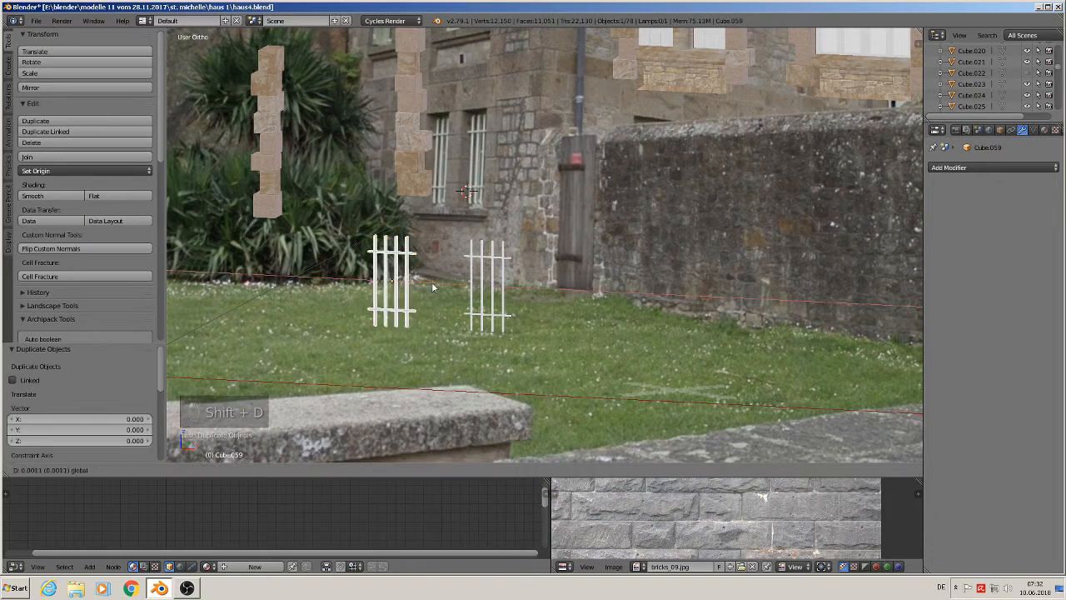
pyautogui.click(647, 329)
pyautogui.press('m')
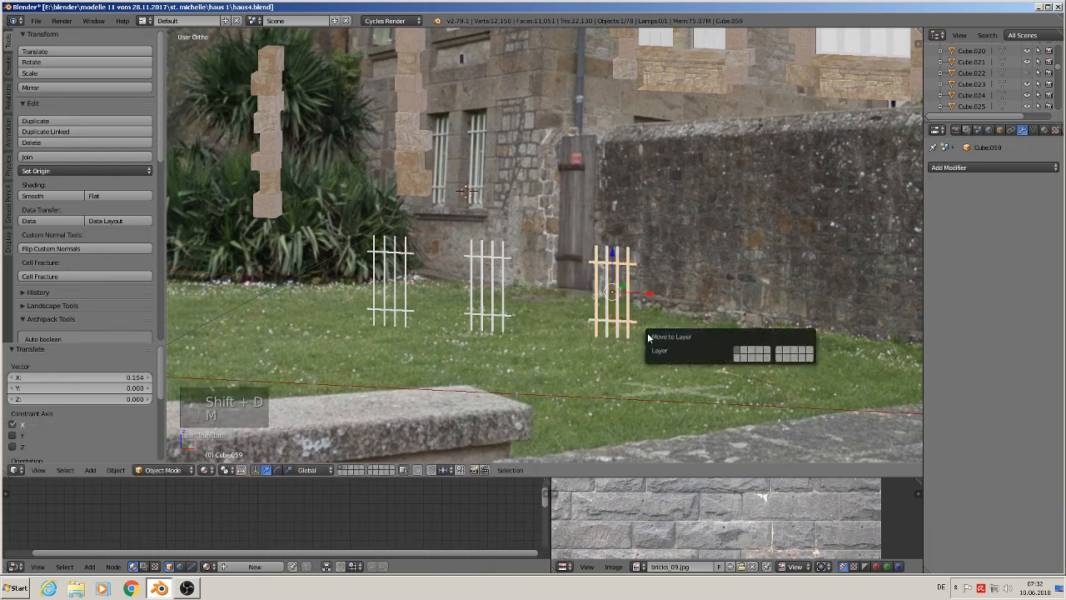
pyautogui.click(747, 354)
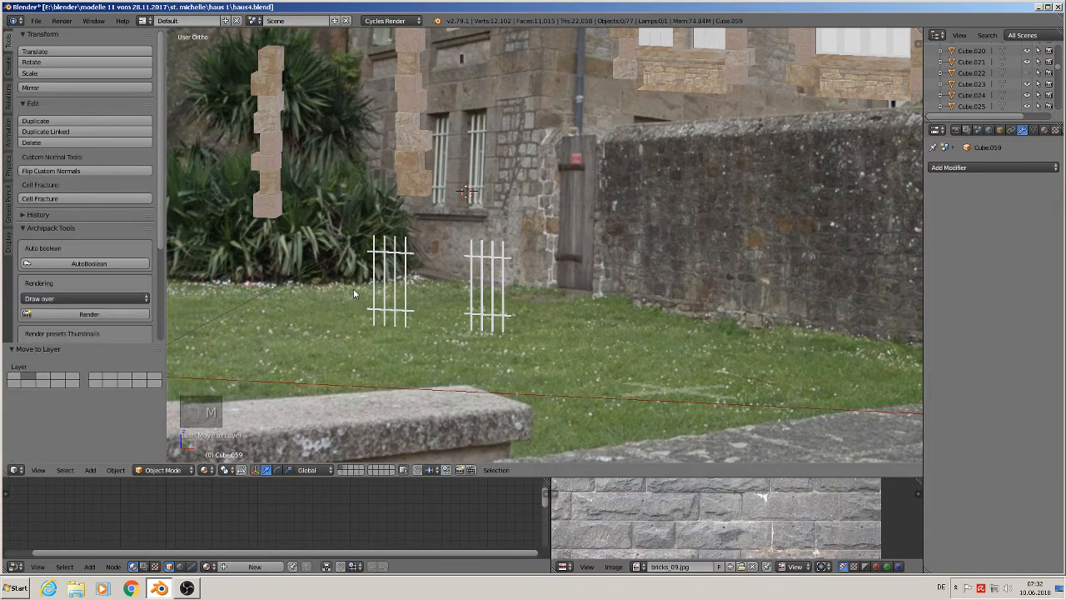
# - Make a linked duplicate of the joined fence and move it left along X
pyautogui.scroll(-1, 366, 287)
pyautogui.rightClick(392, 265)
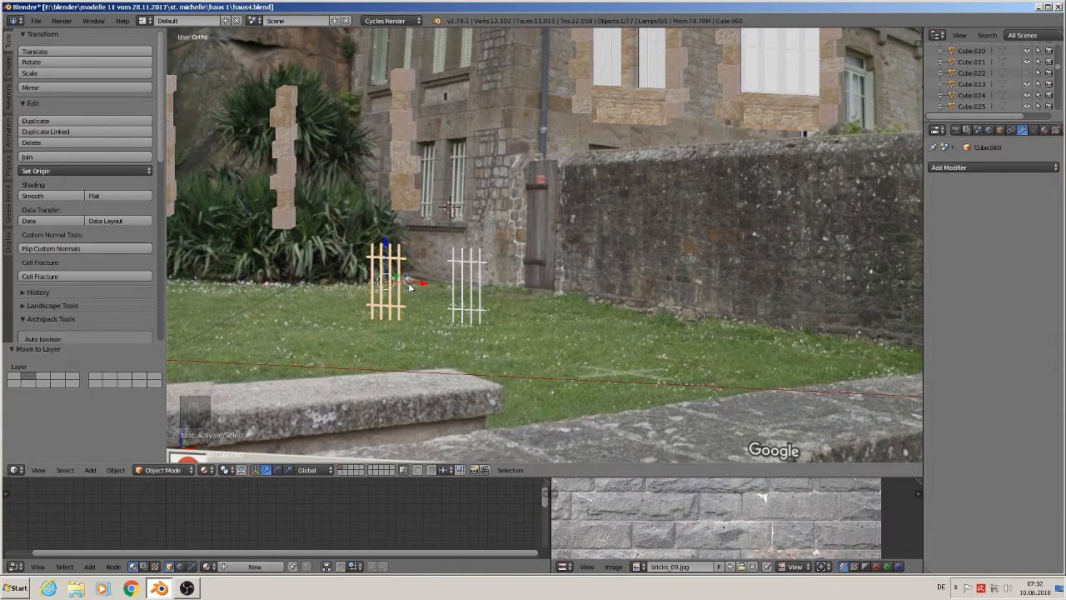
pyautogui.hotkey('alt', 'd')
pyautogui.press('x')
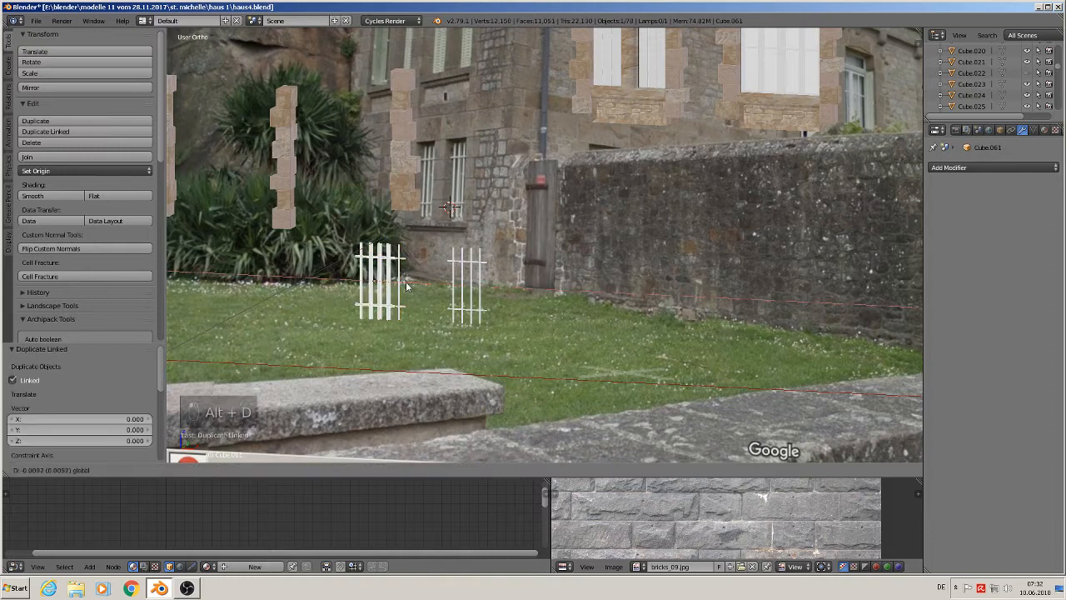
pyautogui.click(365, 285)
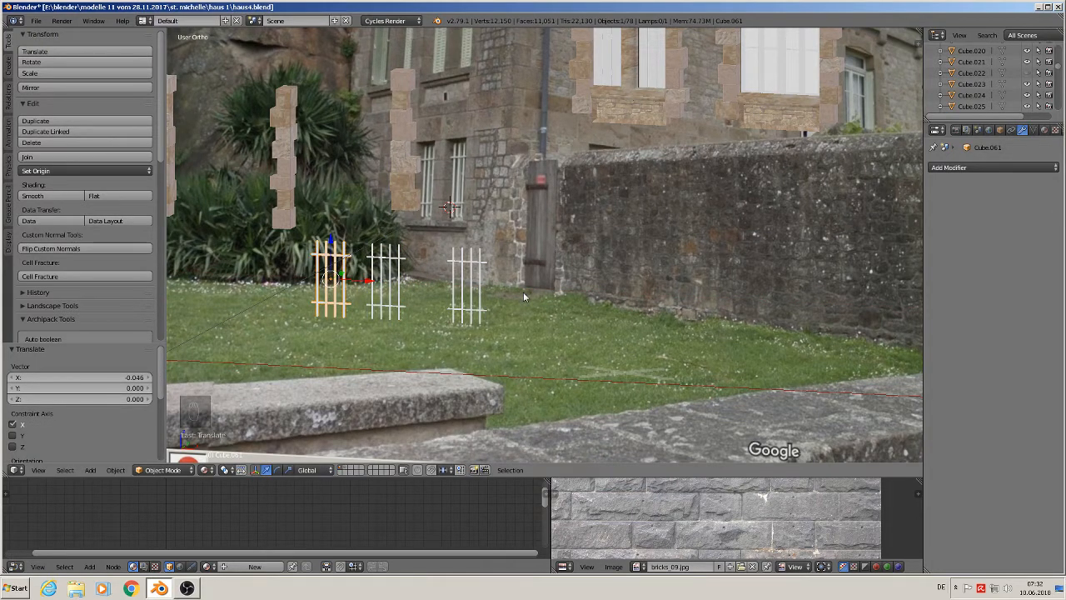
# - Select the two remaining fence copies and move them to another layer
pyautogui.scroll(3, 492, 277)
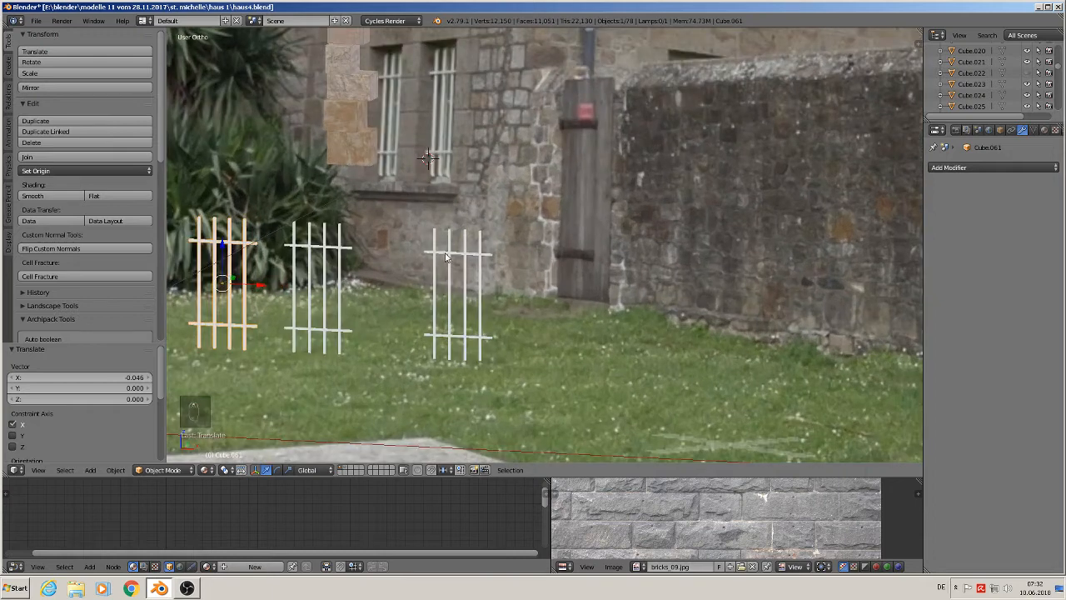
pyautogui.rightClick(439, 253)
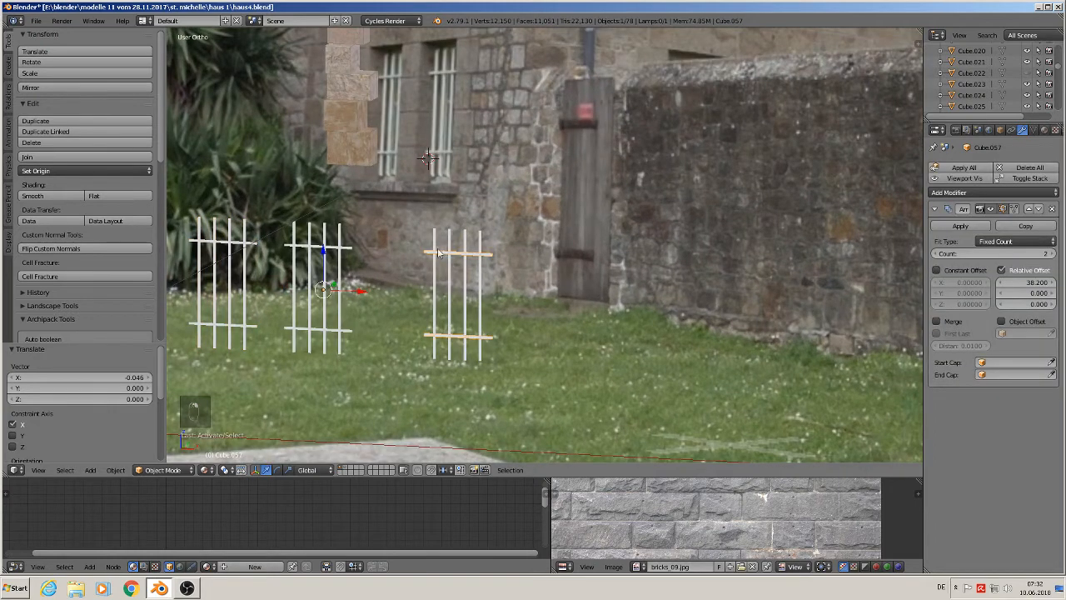
pyautogui.rightClick(439, 253)
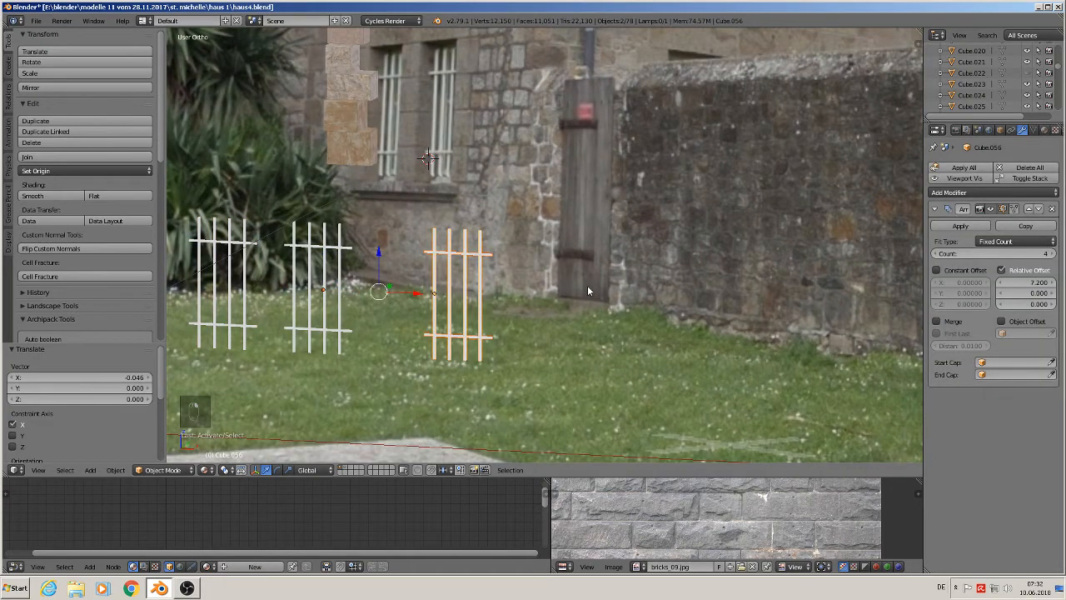
pyautogui.press('m')
pyautogui.click(688, 307)
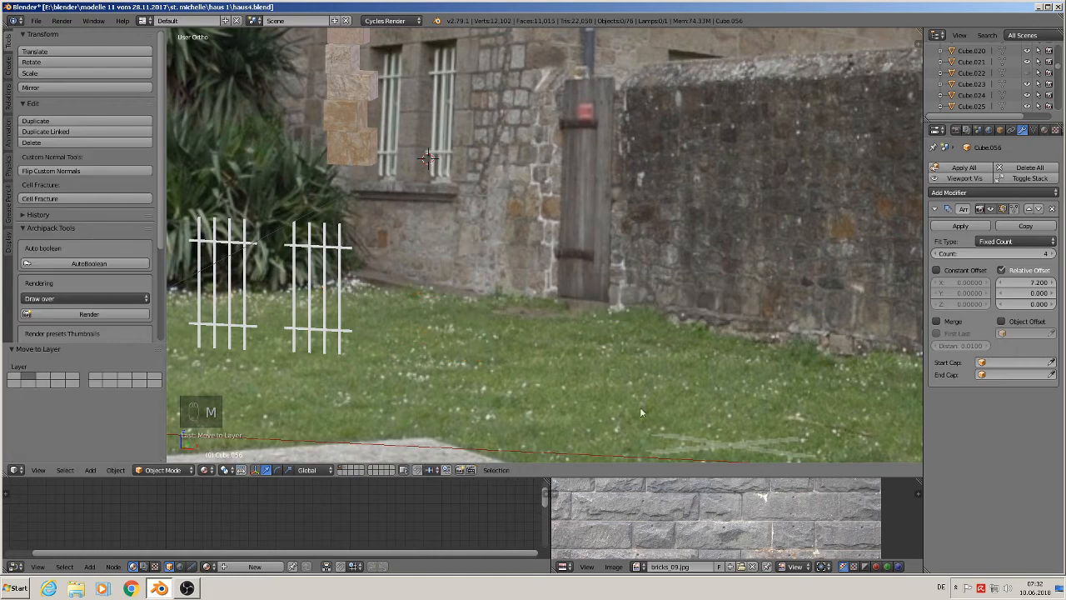
pyautogui.scroll(-4, 350, 351)
pyautogui.click(36, 20)
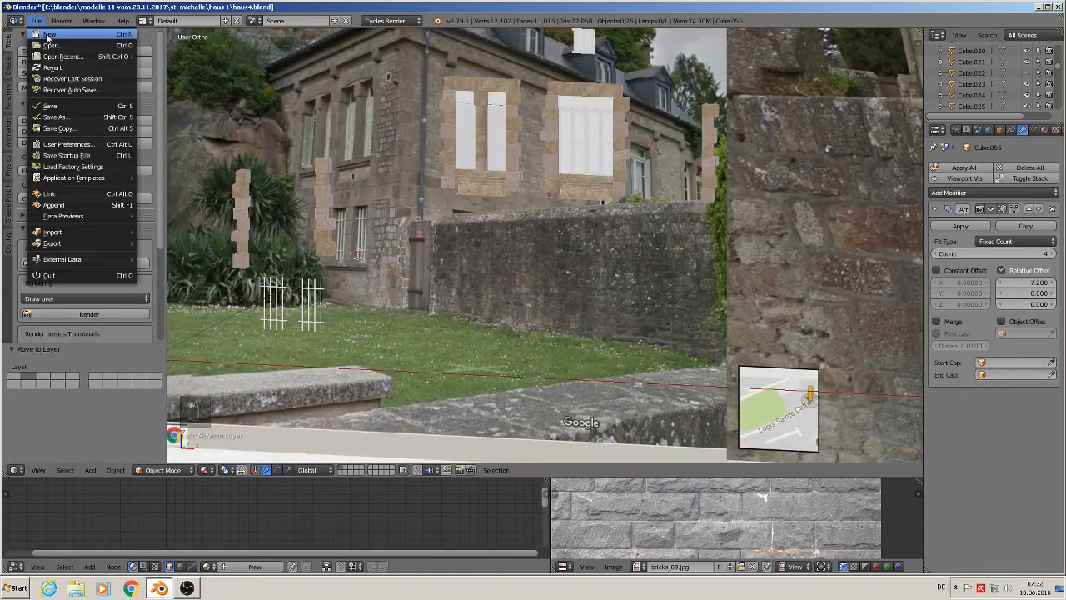
pyautogui.scroll(-1, 470, 250)
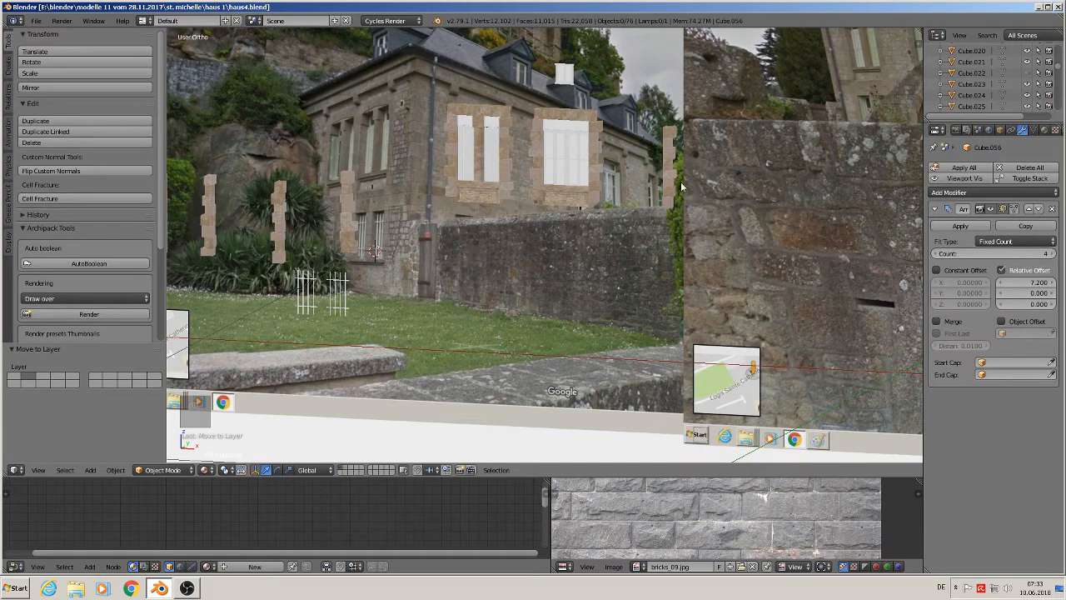
pyautogui.scroll(-3, 638, 179)
pyautogui.scroll(3, 654, 172)
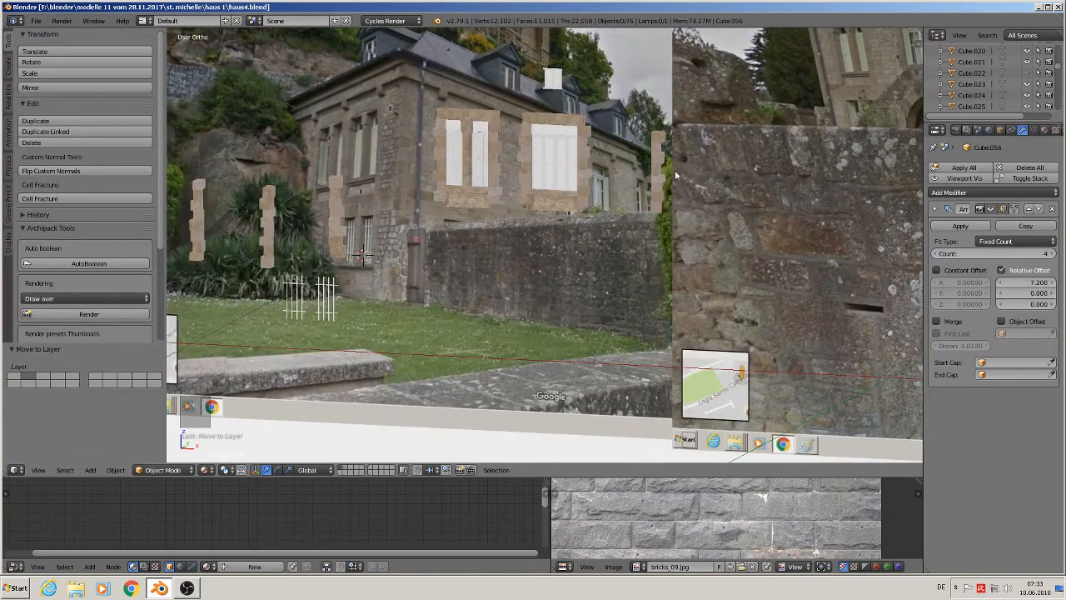
# - In front view, select the upper-right window's frame, lintel, quoins and sill and move them down along Z
pyautogui.press('KP_1')
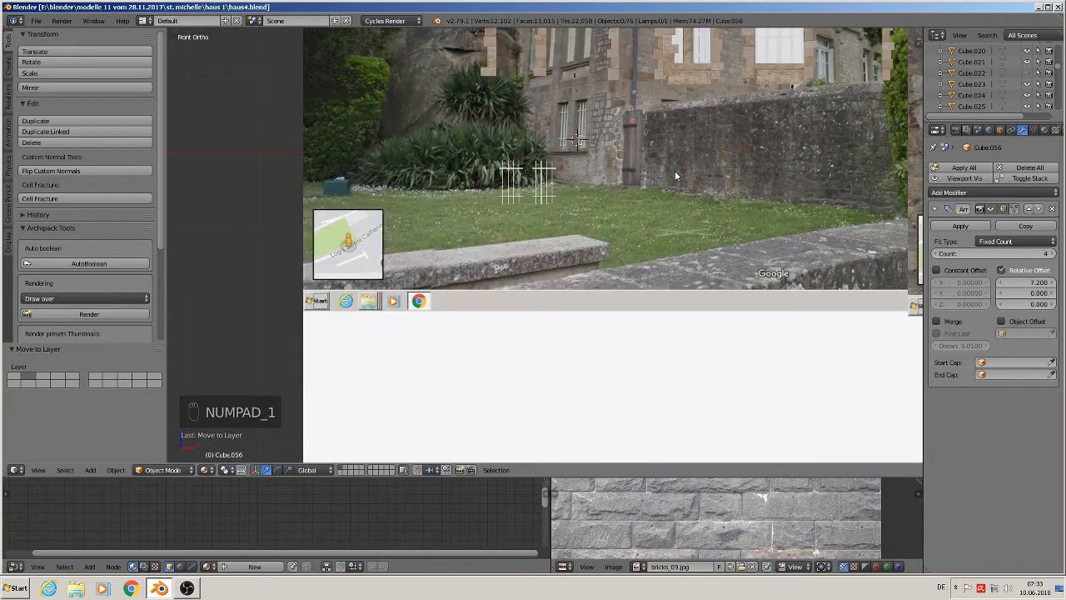
pyautogui.scroll(-2, 678, 106)
pyautogui.scroll(2, 538, 212)
pyautogui.scroll(5, 539, 212)
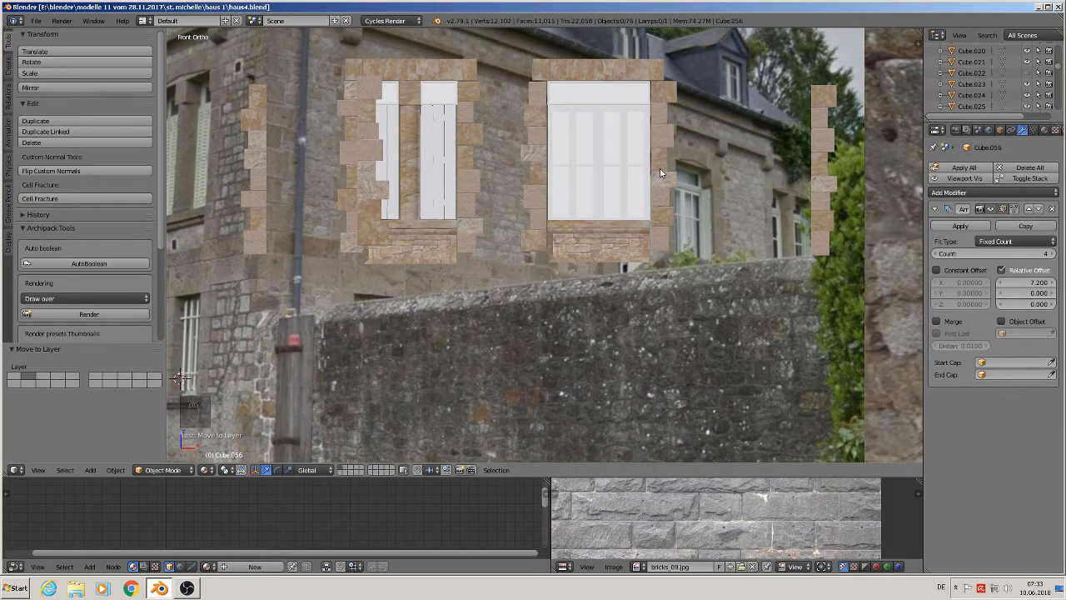
pyautogui.rightClick(595, 77)
pyautogui.keyDown('shift'); pyautogui.rightClick(543, 100); pyautogui.keyUp('shift')
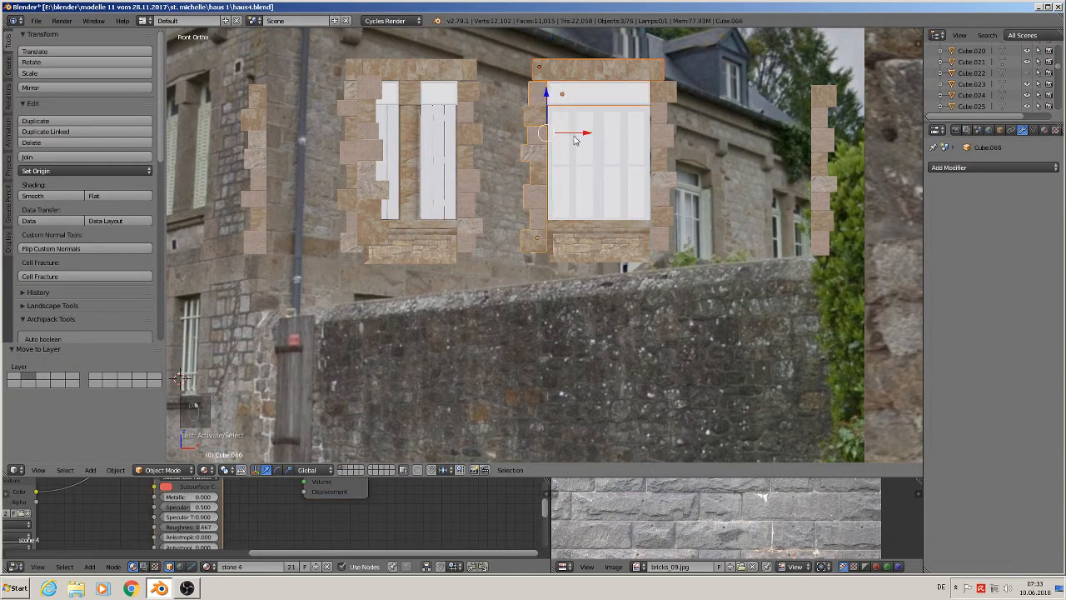
pyautogui.keyDown('shift'); pyautogui.rightClick(575, 139); pyautogui.keyUp('shift')
pyautogui.keyDown('shift'); pyautogui.rightClick(665, 98); pyautogui.keyUp('shift')
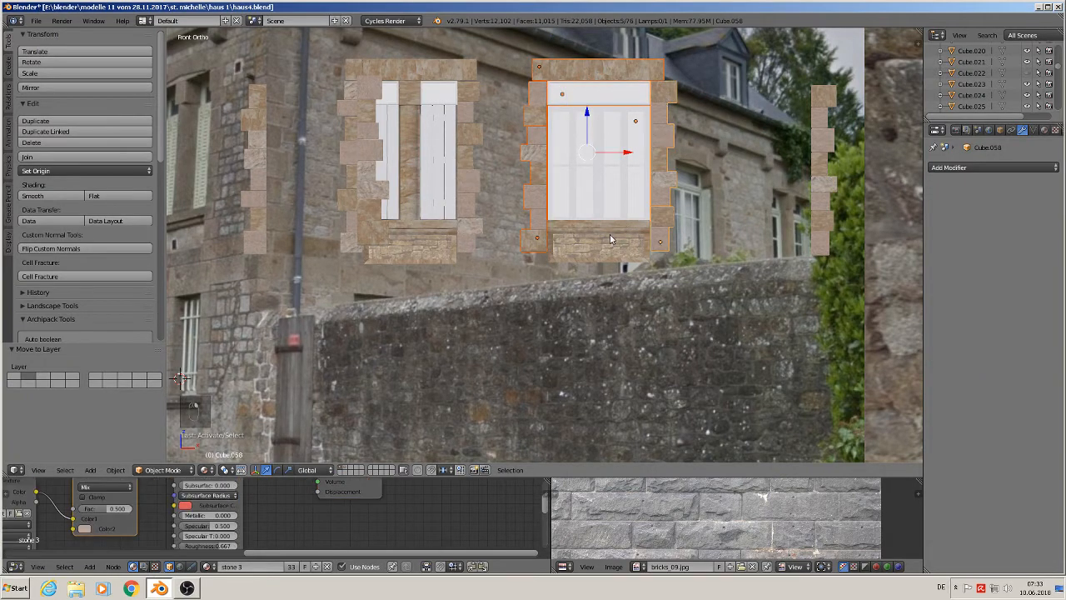
pyautogui.keyDown('shift'); pyautogui.rightClick(610, 238); pyautogui.keyUp('shift')
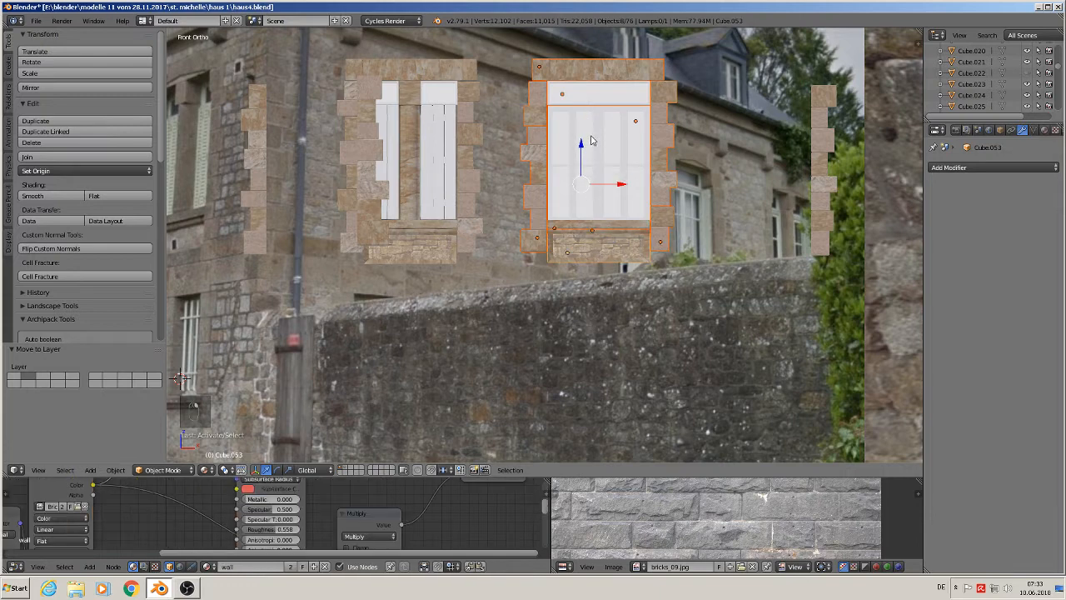
pyautogui.moveTo(582, 147); pyautogui.dragTo(605, 379)
pyautogui.keyDown('shift'); pyautogui.moveTo(623, 329); pyautogui.dragTo(564, 263, button='middle'); pyautogui.keyUp('shift')
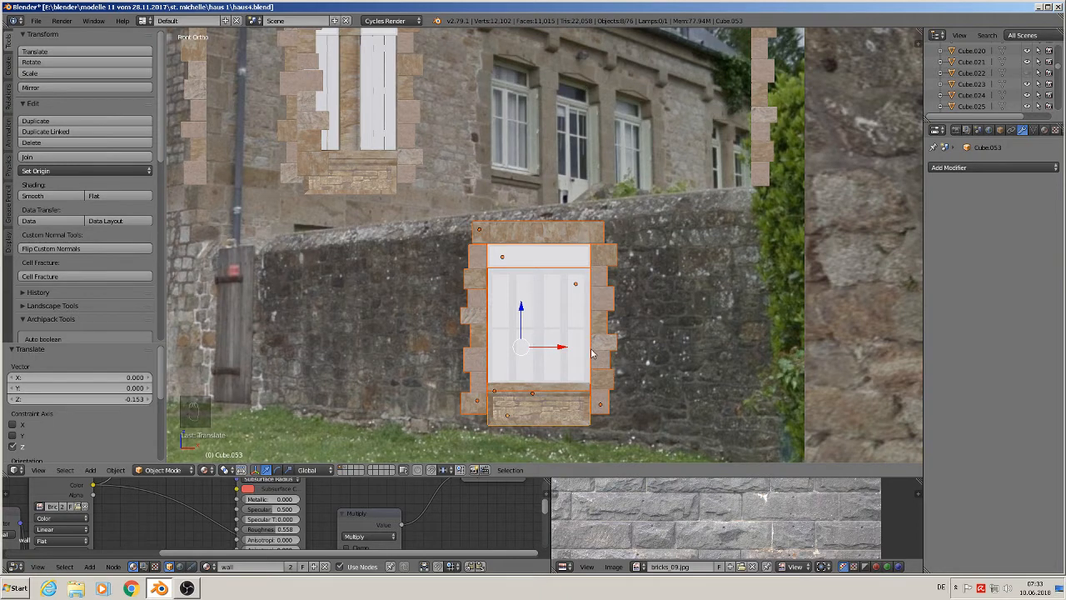
# - Enter edit mode on the window frame, box-select its horizontal transom and move it up along Z
pyautogui.scroll(2, 592, 356)
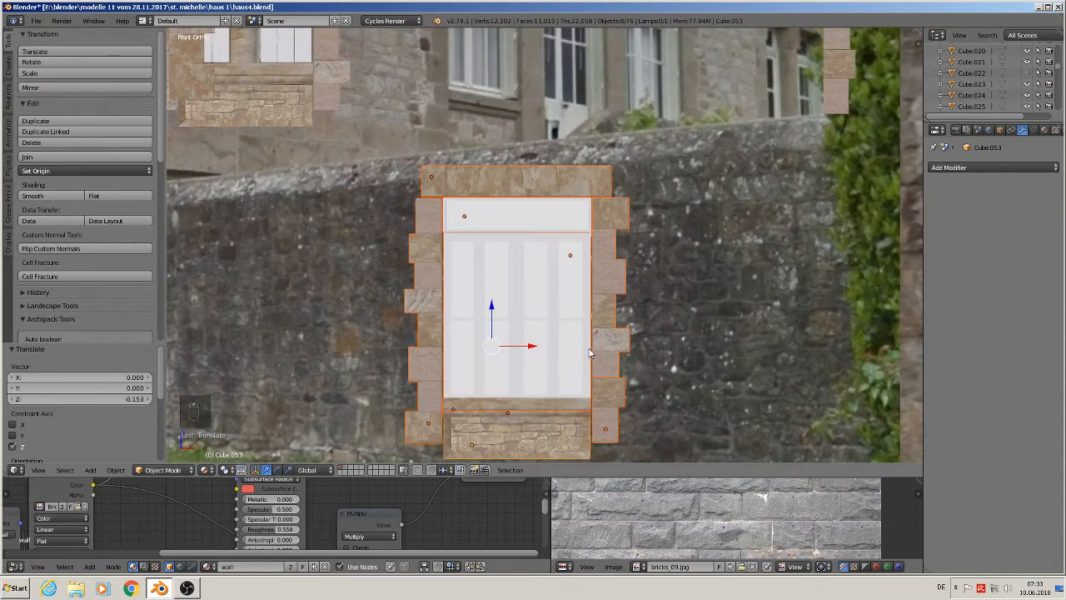
pyautogui.rightClick(492, 325)
pyautogui.rightClick(493, 323)
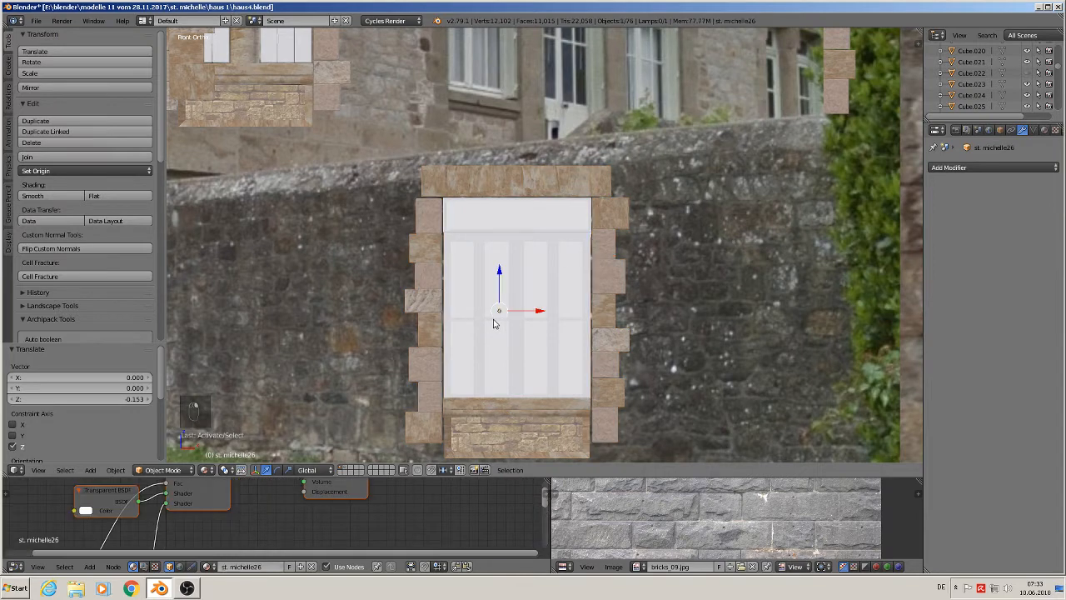
pyautogui.press('Tab')
pyautogui.press('Tab')
pyautogui.rightClick(494, 323)
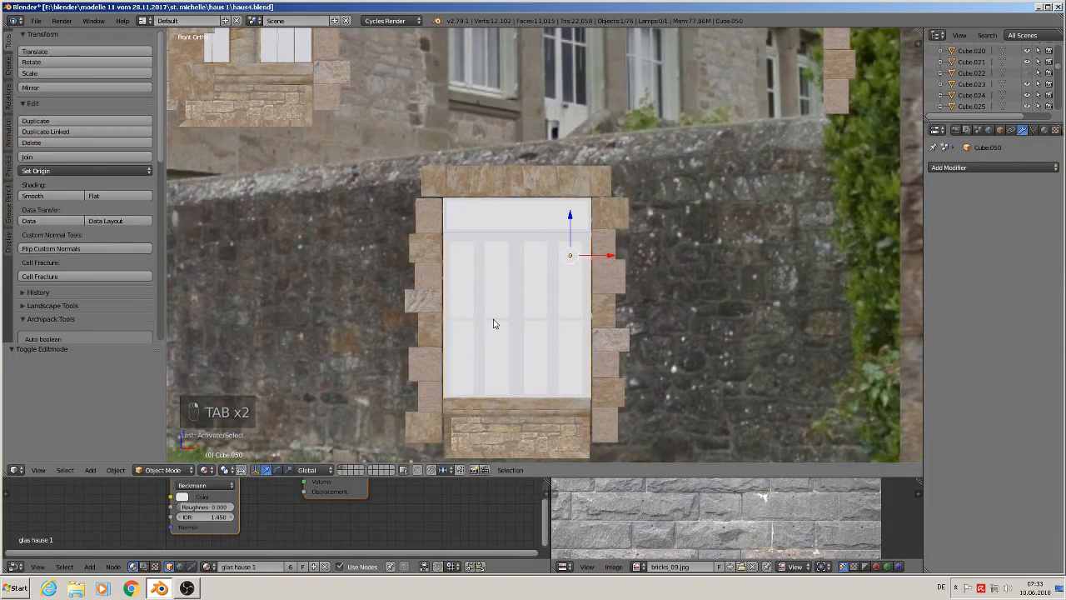
pyautogui.press('Tab')
pyautogui.press('a')
pyautogui.press('a')
pyautogui.press('a')
pyautogui.press('a')
pyautogui.press('b')
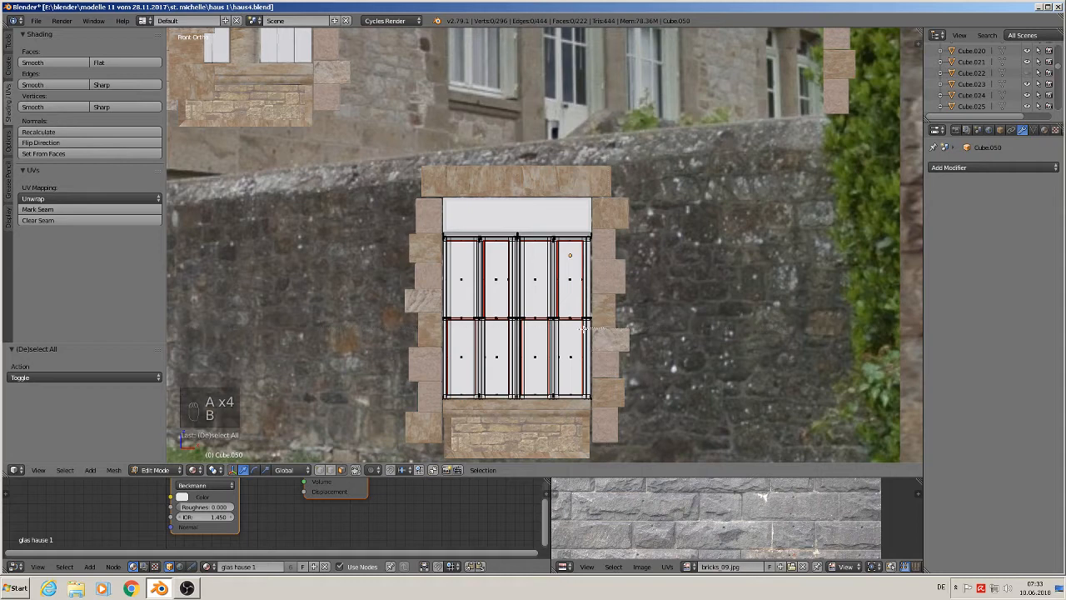
pyautogui.moveTo(435, 323); pyautogui.dragTo(602, 307)
pyautogui.press('a')
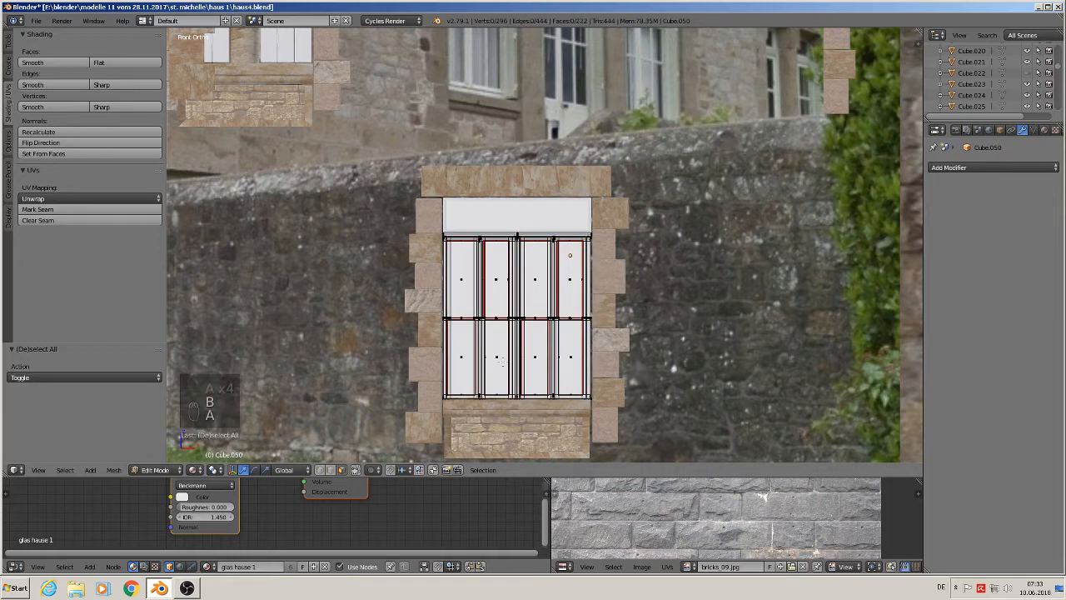
pyautogui.press('a')
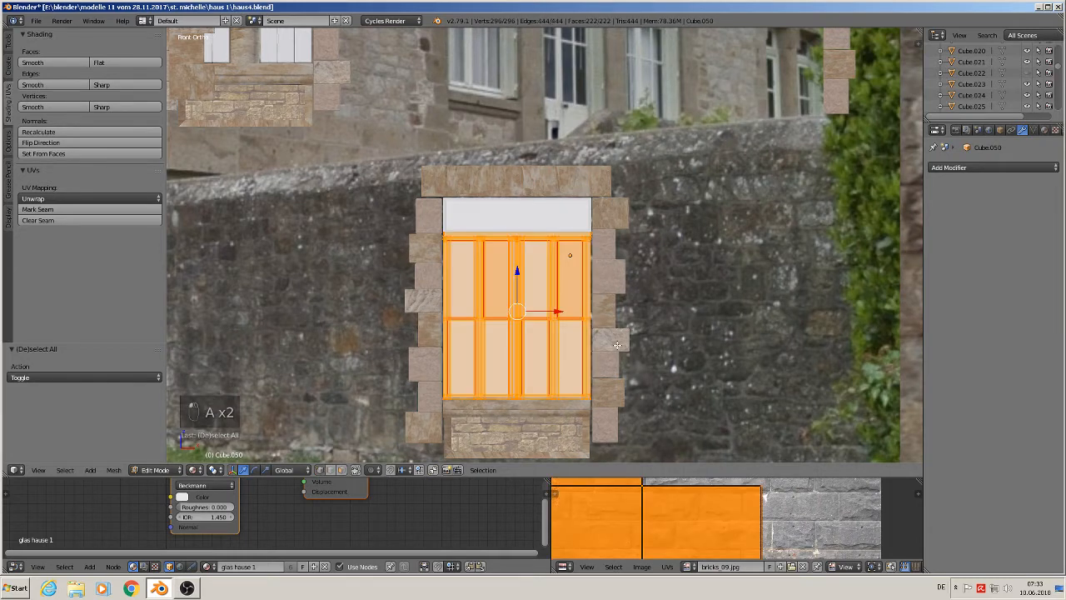
pyautogui.press('a')
pyautogui.press('b')
pyautogui.moveTo(625, 326); pyautogui.dragTo(382, 294)
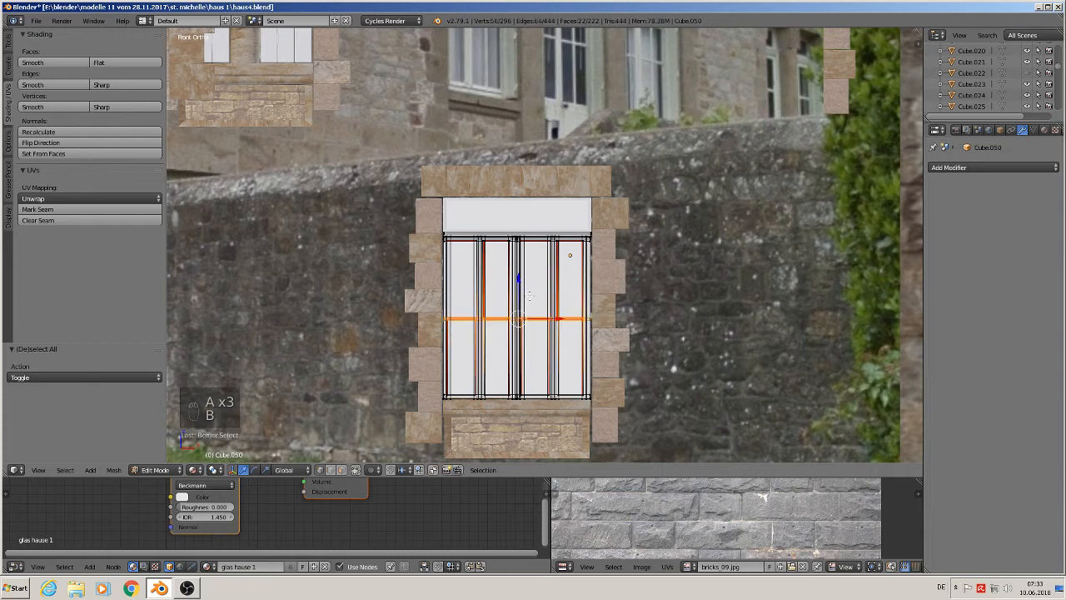
pyautogui.moveTo(512, 288); pyautogui.dragTo(525, 258)
pyautogui.scroll(-3, 615, 333)
pyautogui.press('Tab')
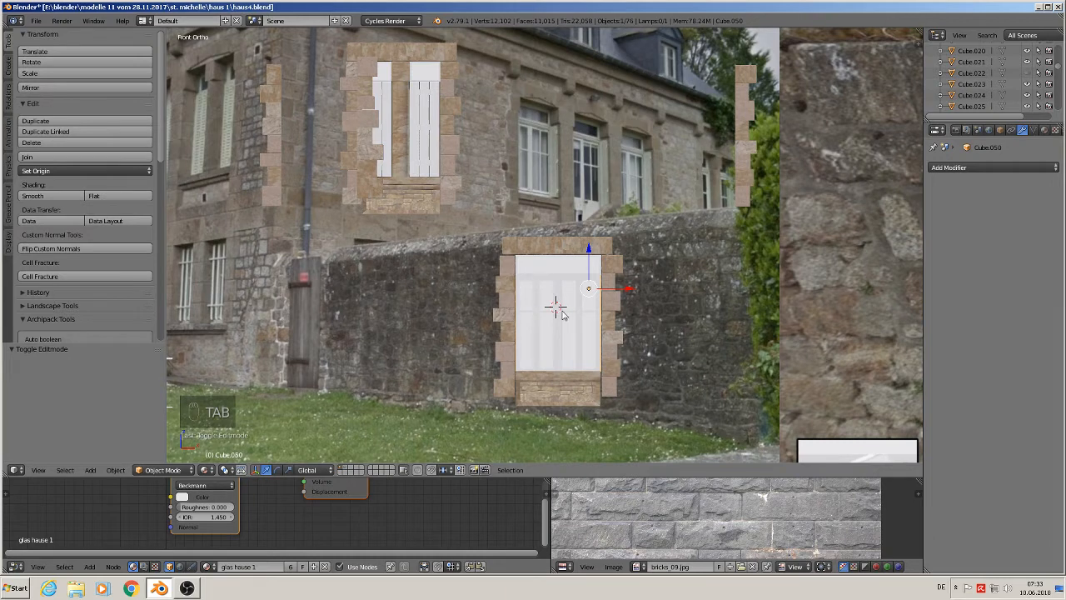
# - Select the lower window's frame, duplicate it, and move the copy right along X by 0.089
pyautogui.scroll(1, 570, 311)
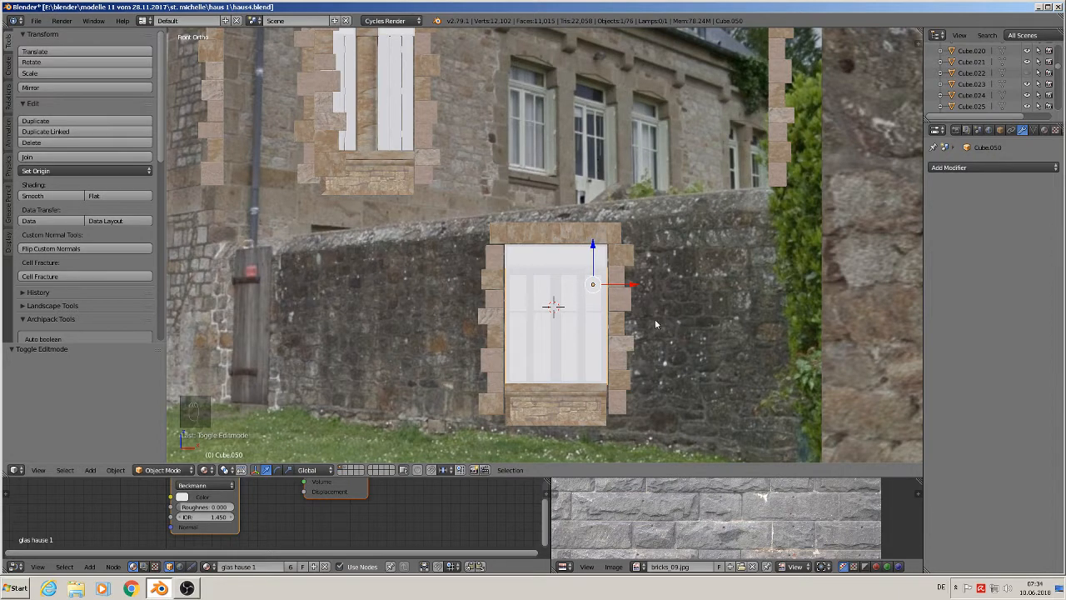
pyautogui.keyDown('shift'); pyautogui.moveTo(685, 382); pyautogui.dragTo(569, 365, button='middle'); pyautogui.keyUp('shift')
pyautogui.rightClick(457, 311)
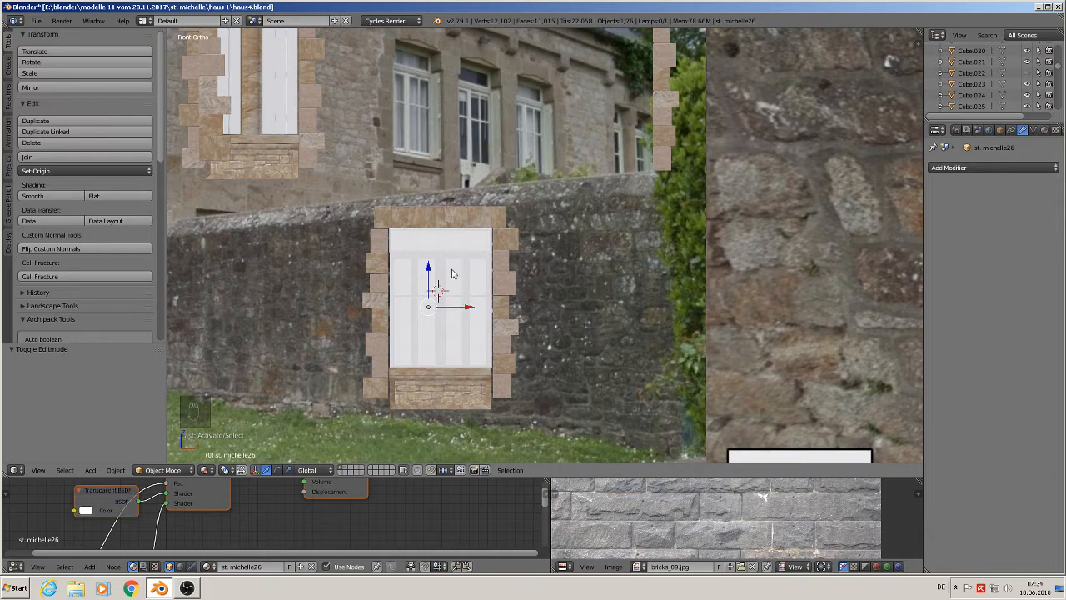
pyautogui.rightClick(450, 297)
pyautogui.rightClick(450, 244)
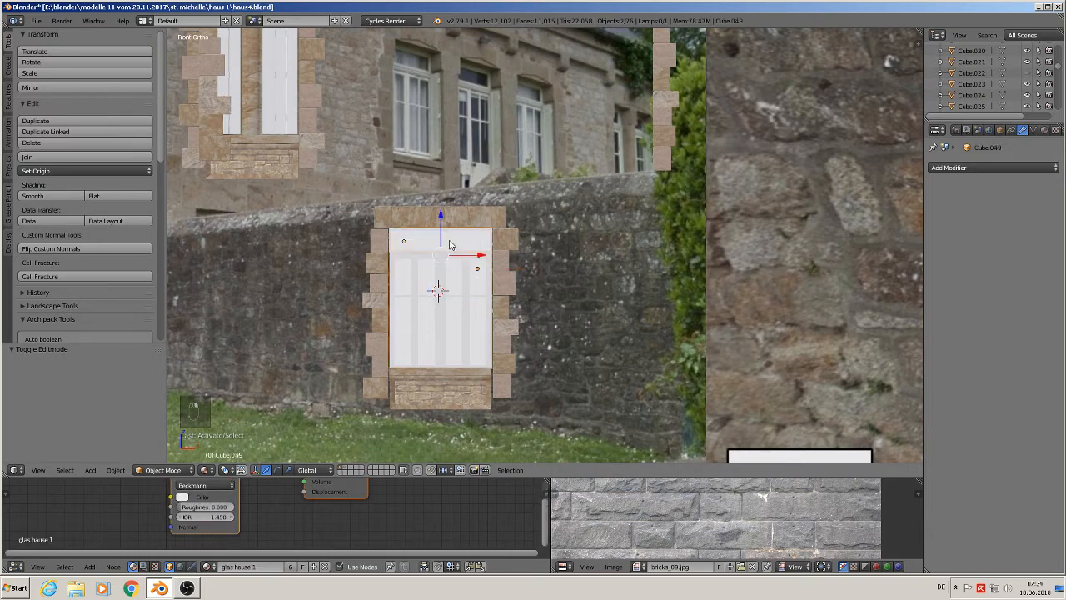
pyautogui.hotkey('shift', 'd')
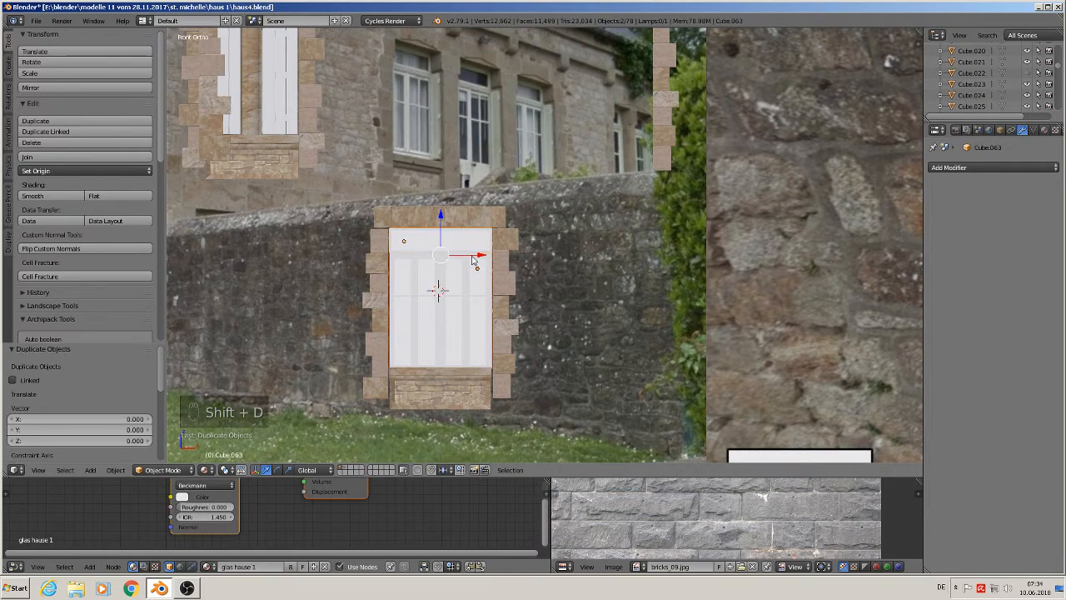
pyautogui.click(609, 282)
pyautogui.keyDown('ctrl'); pyautogui.scroll(-4, 600, 321); pyautogui.keyUp('ctrl')
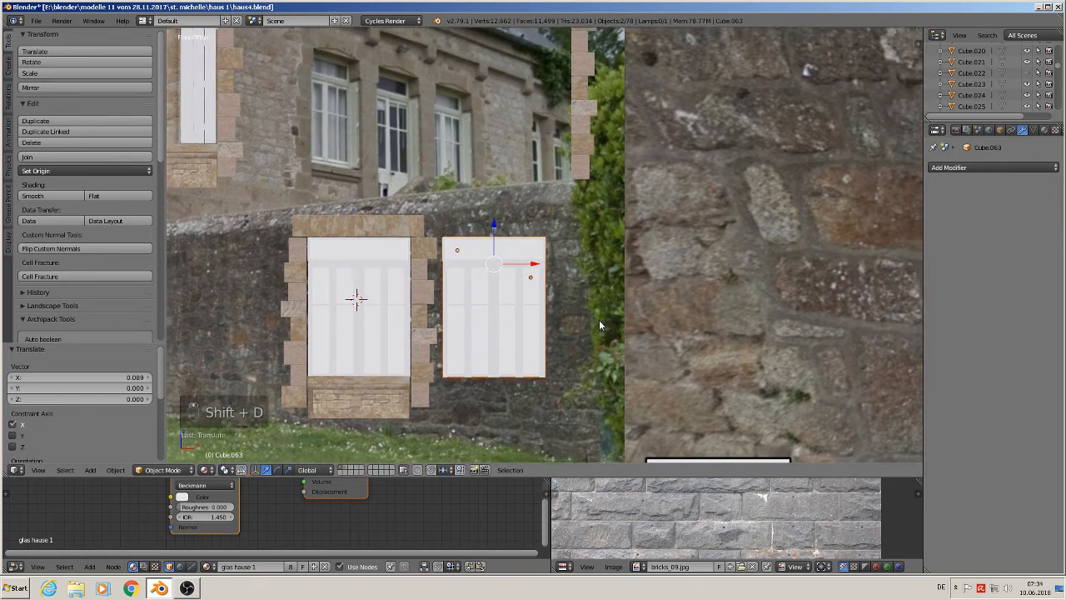
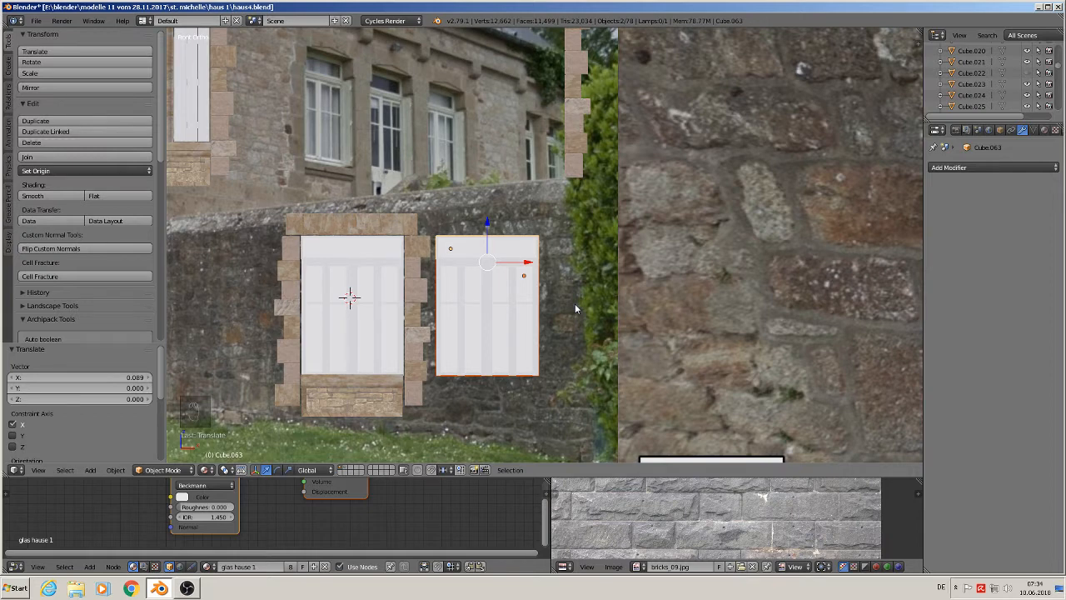
# - Make a linked duplicate of the window frame and move it right along X by 0.085 as a third window
pyautogui.hotkey('alt', 'd')
pyautogui.press('x')
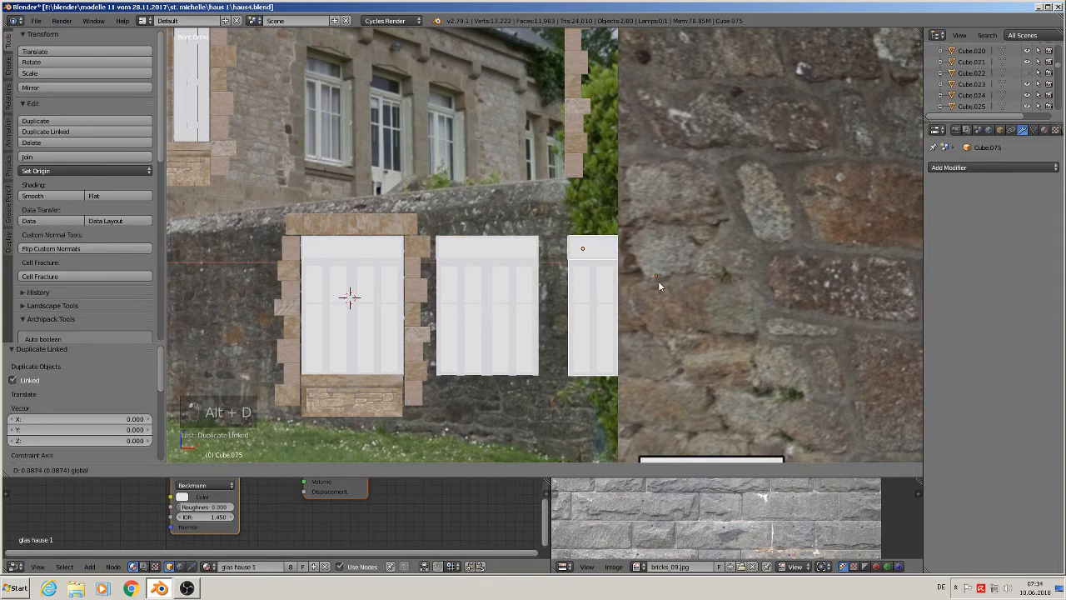
pyautogui.click(655, 288)
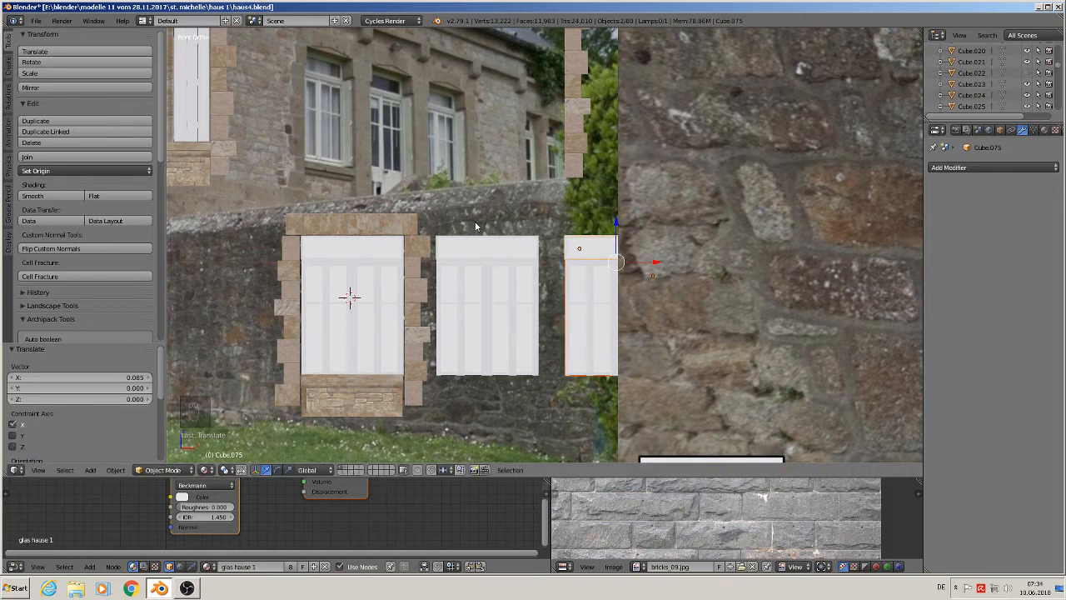
# - Select the lintel above the lower window, apply its rotation and scale, and set its origin to geometry
pyautogui.rightClick(376, 226)
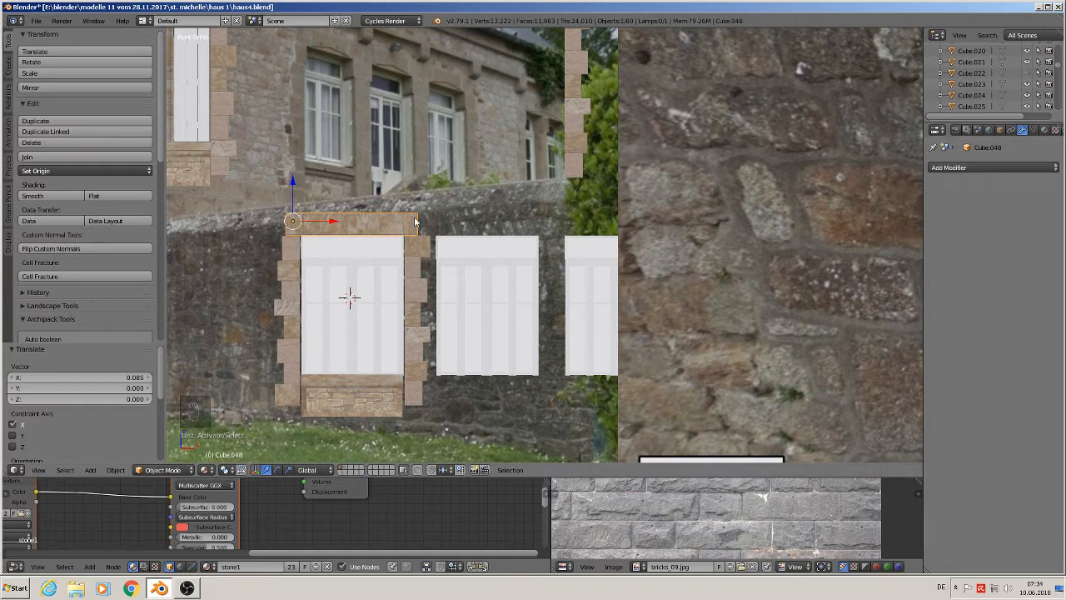
pyautogui.click(115, 470)
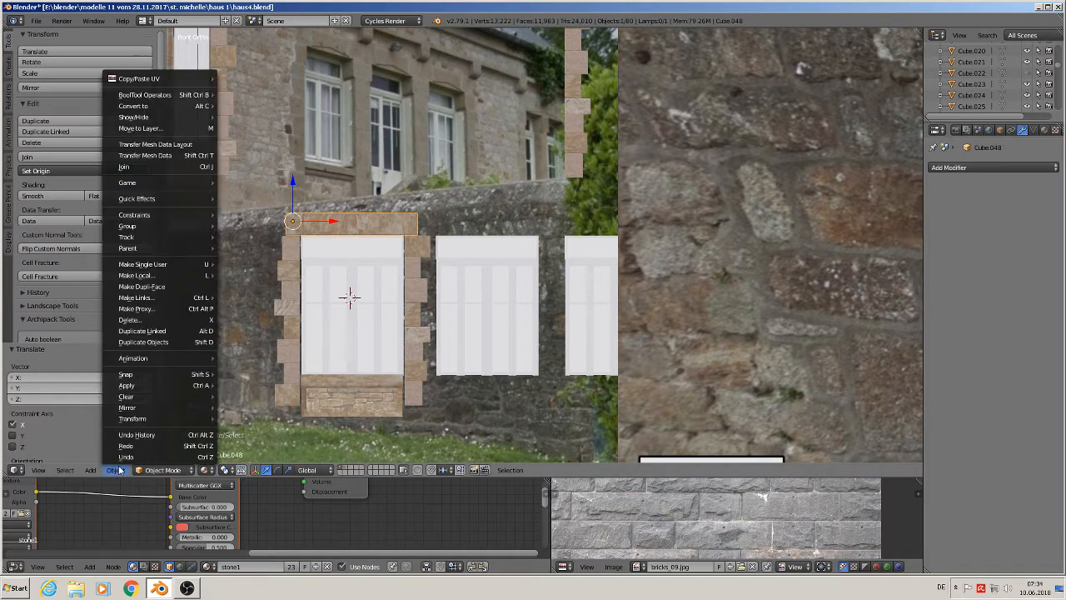
pyautogui.moveTo(156, 385)
pyautogui.click(275, 419)
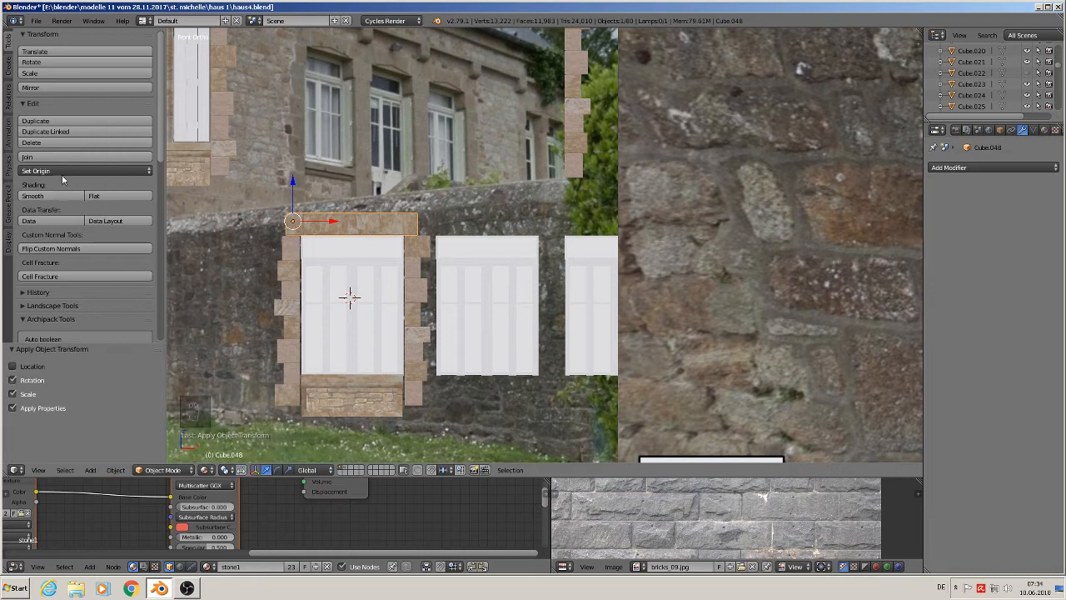
pyautogui.click(68, 172)
pyautogui.click(75, 196)
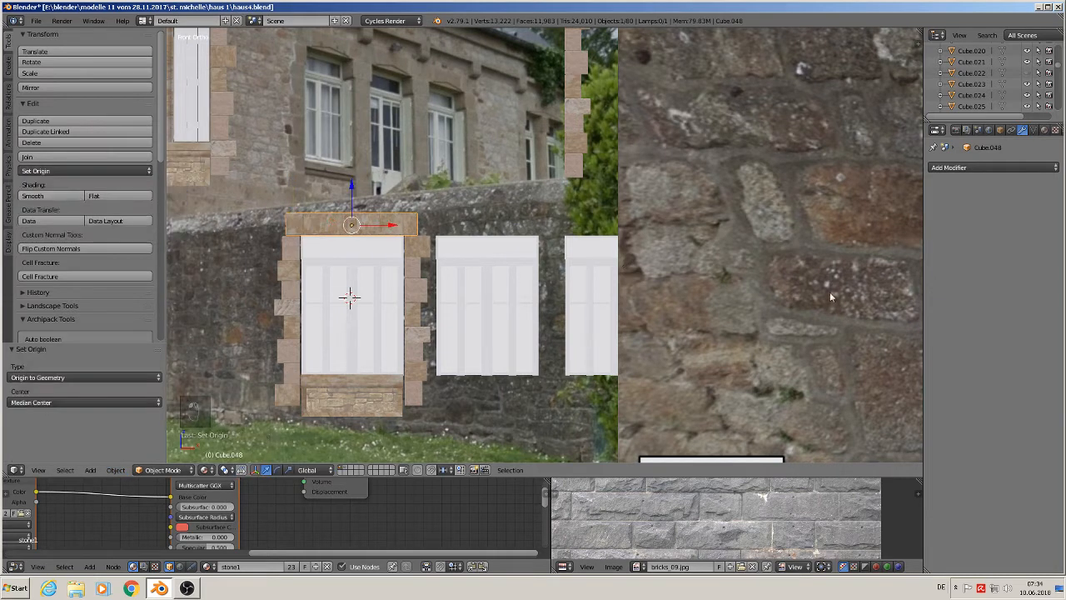
# - Add an Array modifier to the lintel and set its count to 3
pyautogui.click(986, 174)
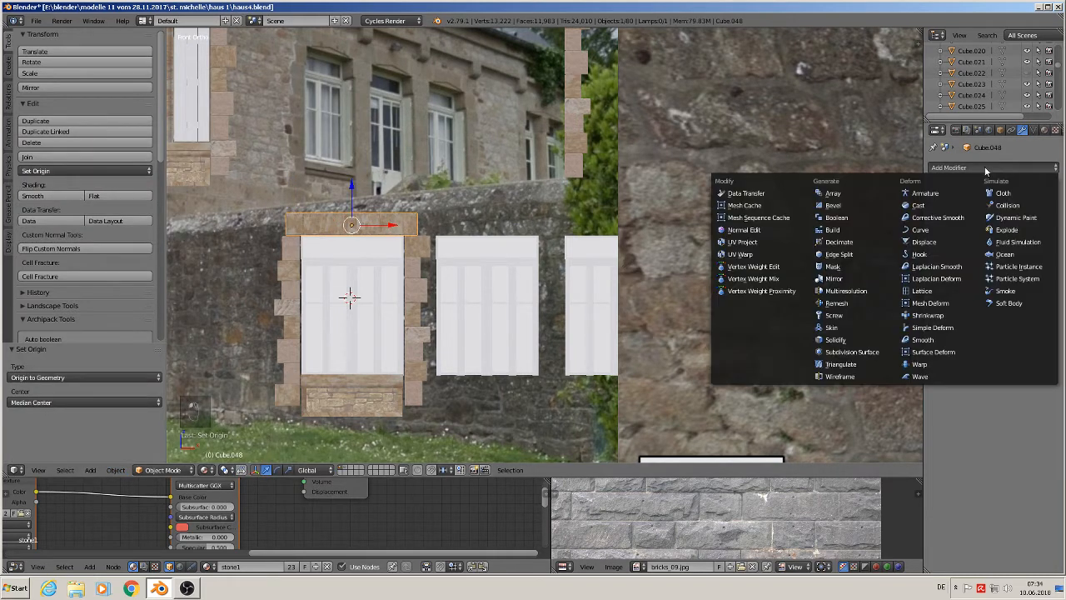
pyautogui.click(872, 194)
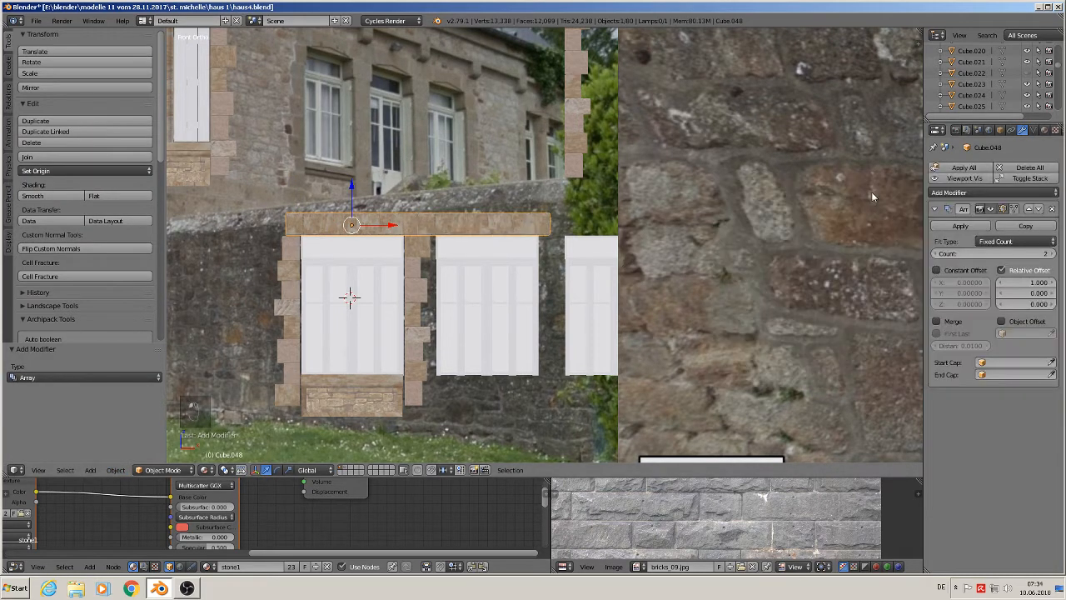
pyautogui.click(1053, 253)
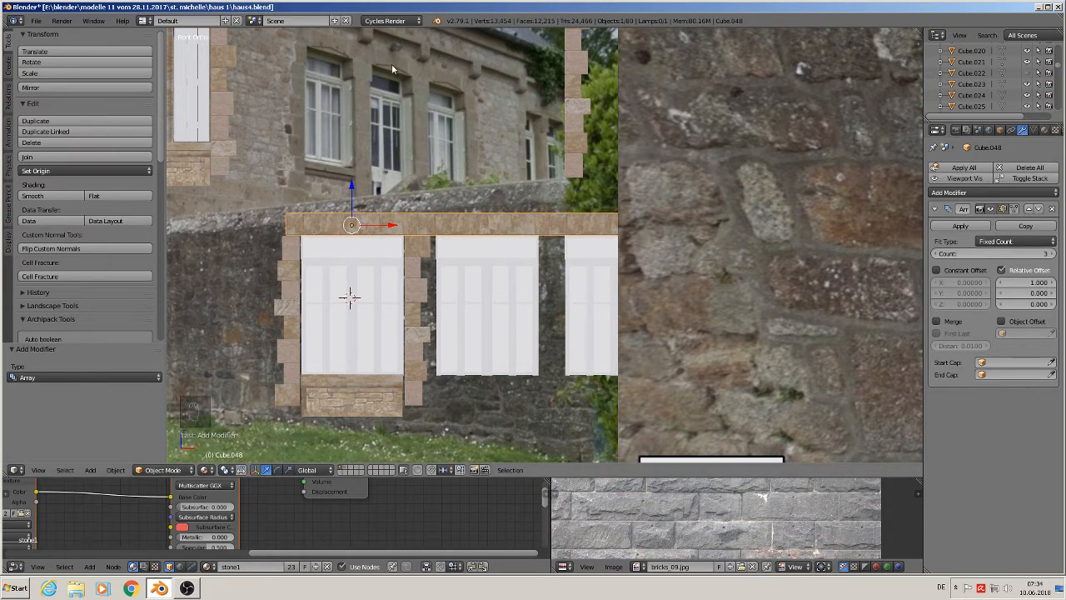
# - Orbit around the scene to inspect the arrayed lintel over the three windows, returning to front view
pyautogui.scroll(-2, 524, 334)
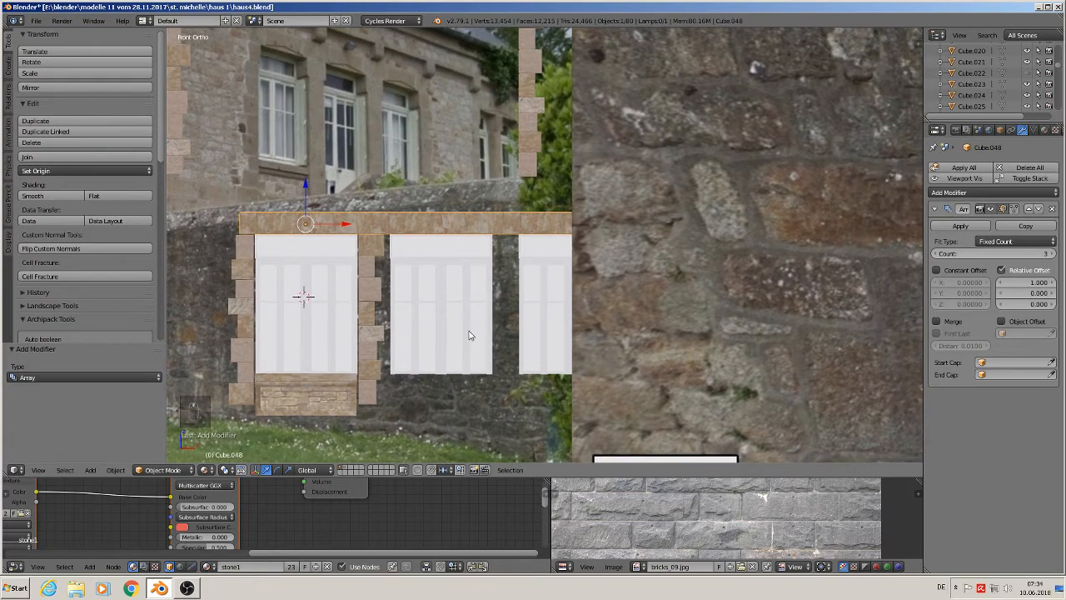
pyautogui.scroll(-1, 567, 318)
pyautogui.click(706, 310)
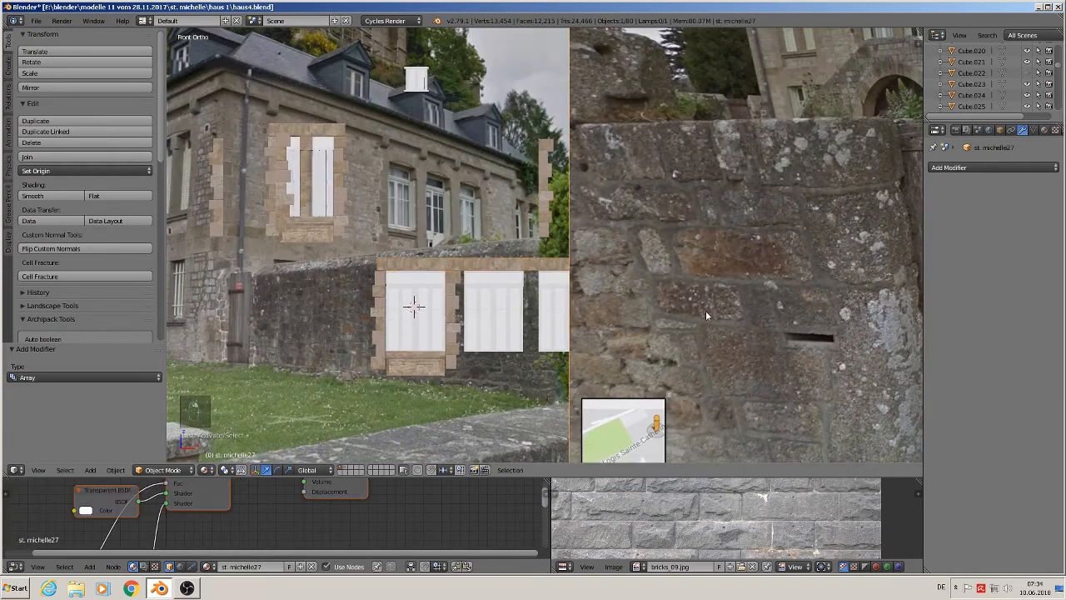
pyautogui.scroll(-2, 715, 345)
pyautogui.moveTo(711, 359); pyautogui.dragTo(853, 349, button='middle')
pyautogui.moveTo(911, 348); pyautogui.dragTo(245, 359)
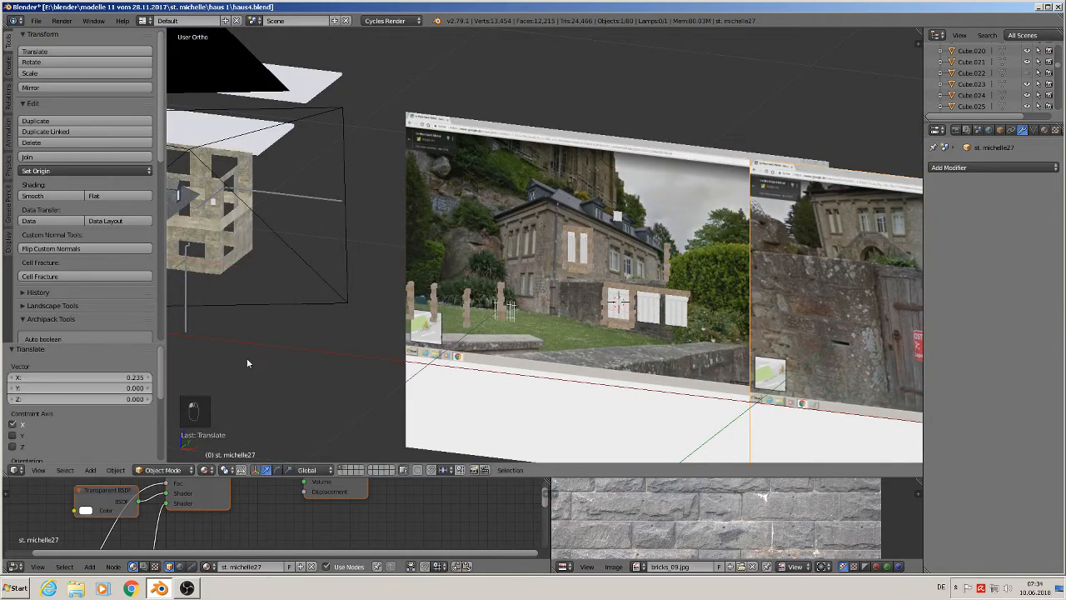
pyautogui.scroll(4, 500, 321)
pyautogui.scroll(2, 829, 306)
pyautogui.keyDown('shift'); pyautogui.moveTo(830, 305); pyautogui.dragTo(579, 341, button='middle'); pyautogui.keyUp('shift')
pyautogui.scroll(2, 515, 345)
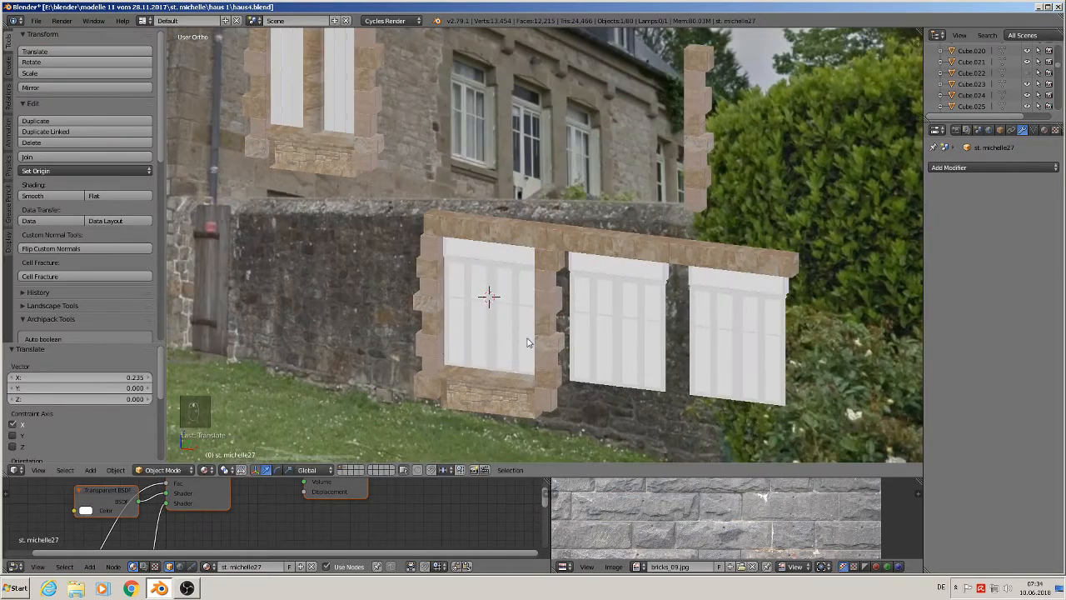
pyautogui.press('KP_1')
pyautogui.scroll(-3, 481, 380)
pyautogui.scroll(3, 475, 246)
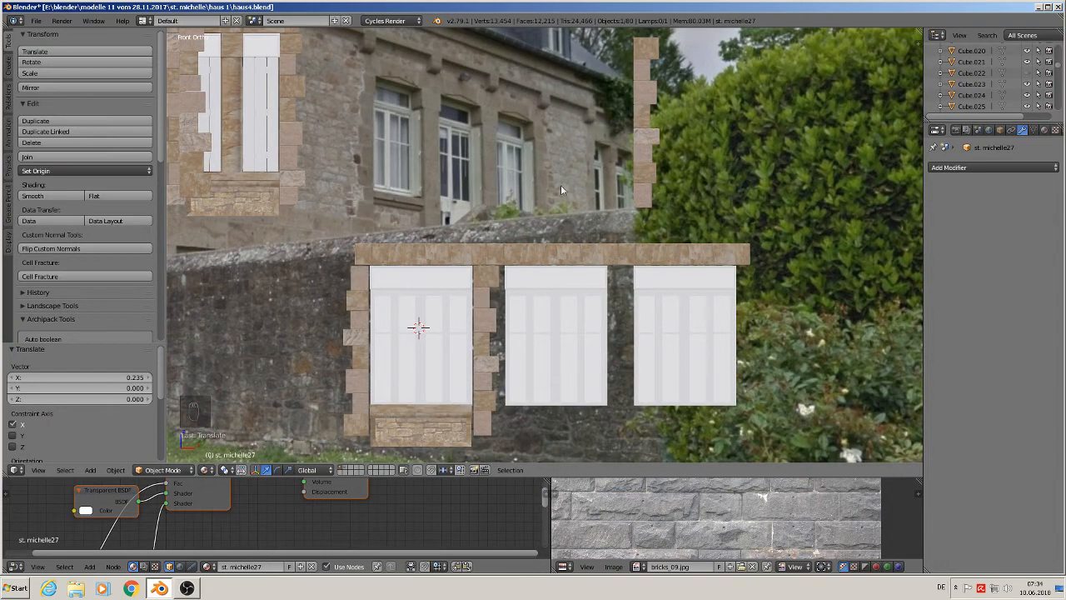
# - Select the quoin column right of the lower window and move it right along X by 0.169 beside the third window
pyautogui.rightClick(484, 322)
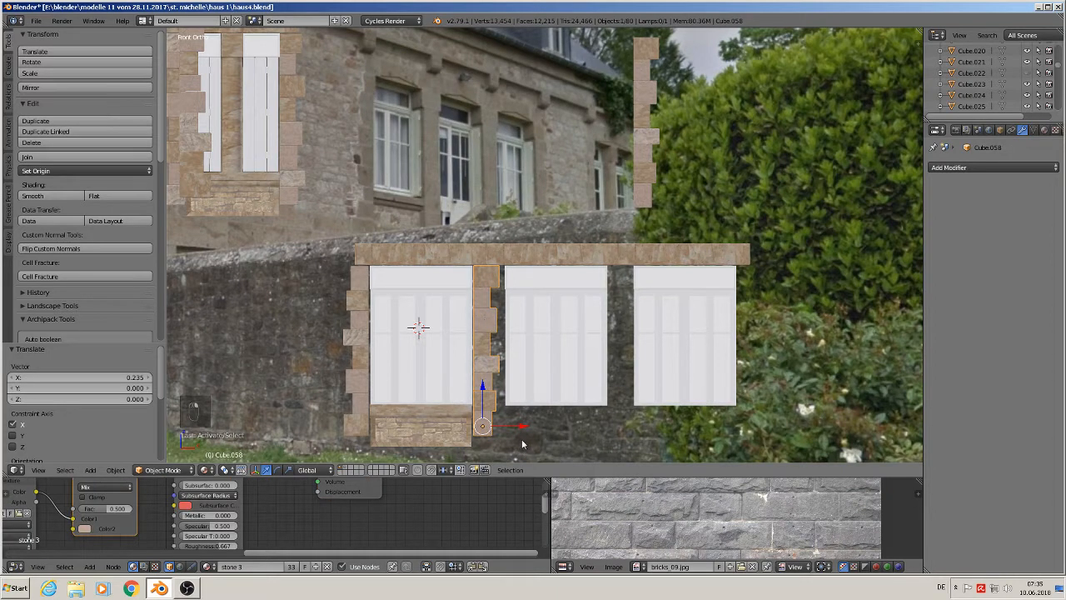
pyautogui.press('g')
pyautogui.press('x')
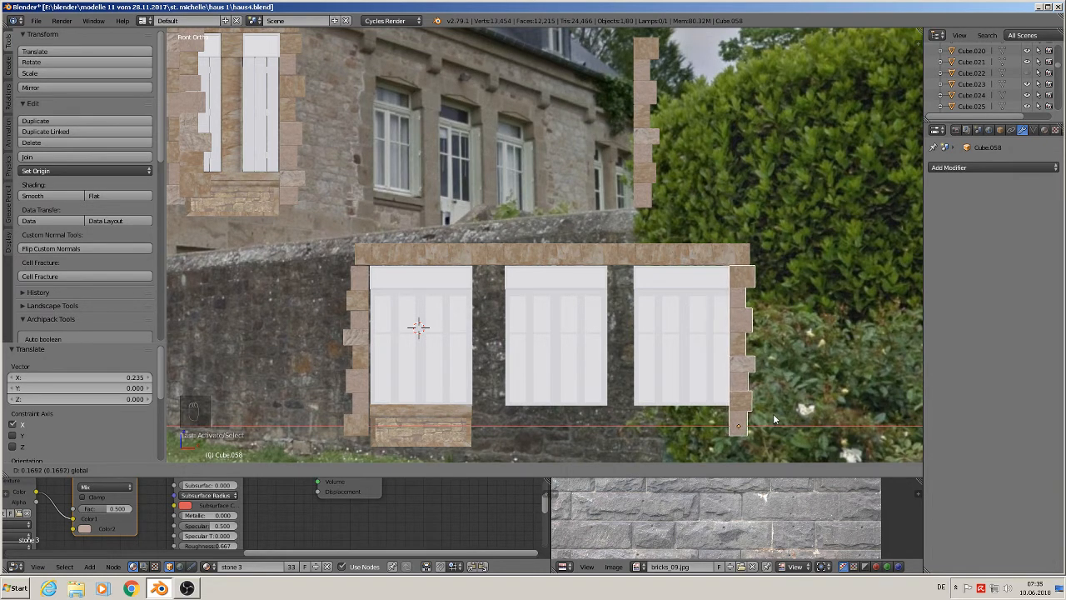
pyautogui.click(773, 413)
pyautogui.rightClick(651, 310)
pyautogui.press('g')
pyautogui.press('x')
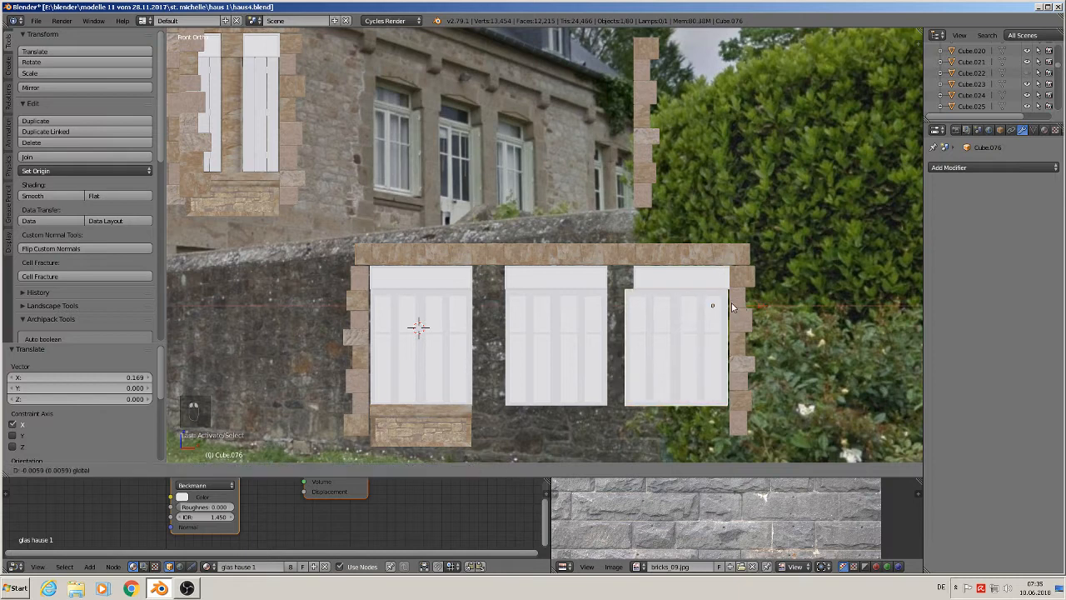
pyautogui.click(734, 307)
pyautogui.hotkey('ctrl', 'z')
# - Select the third window frame and nudge it left along X by 0.005
pyautogui.keyDown('shift'); pyautogui.rightClick(697, 276); pyautogui.keyUp('shift')
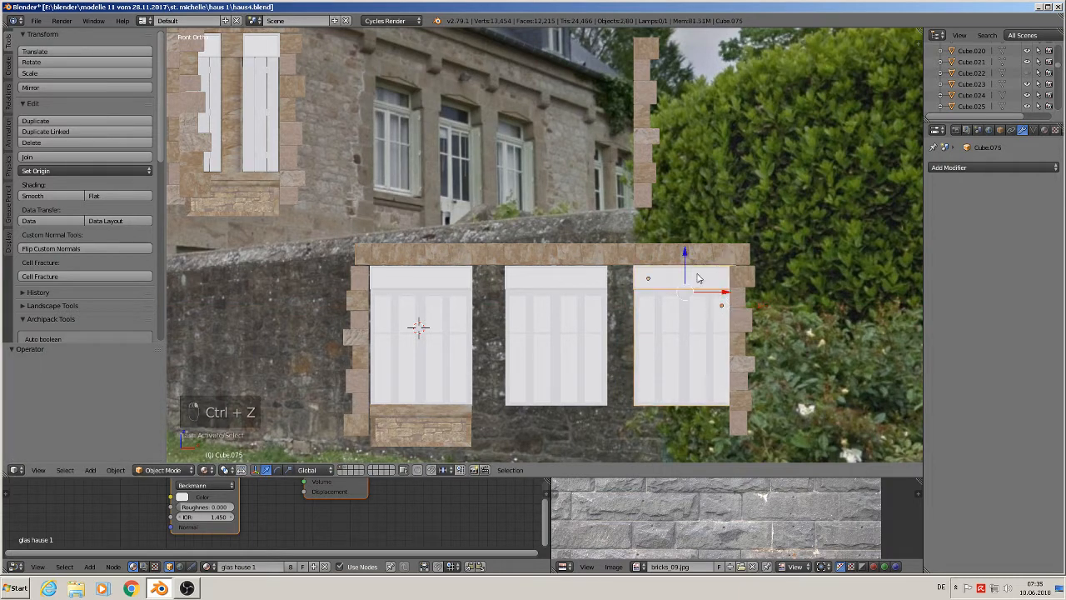
pyautogui.moveTo(727, 293); pyautogui.dragTo(719, 295)
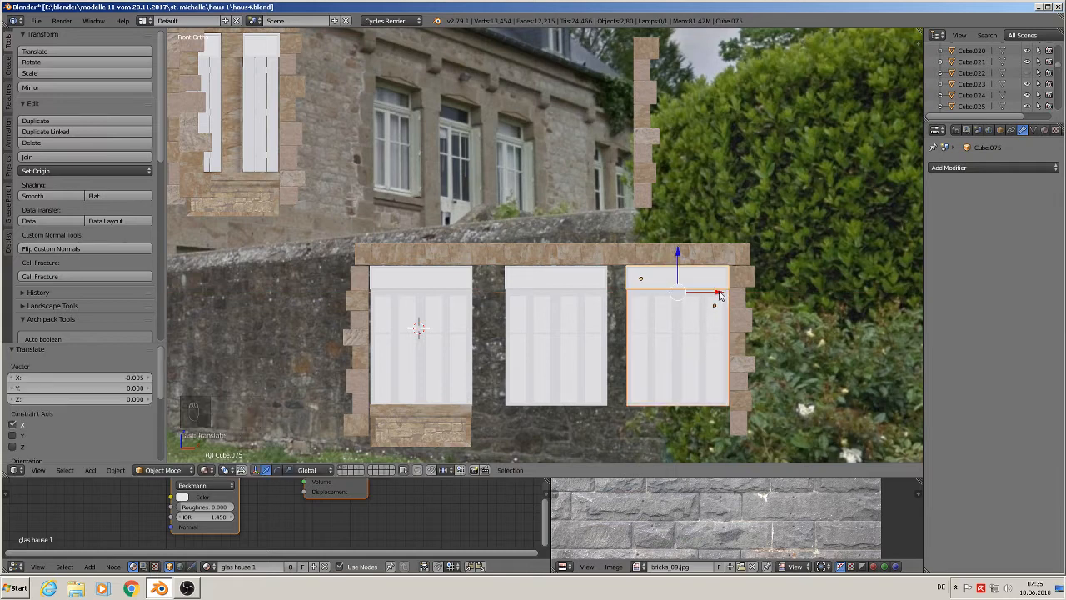
# - Select the middle window frame and nudge it left along X by 0.004
pyautogui.rightClick(545, 280)
pyautogui.moveTo(589, 293); pyautogui.dragTo(582, 294)
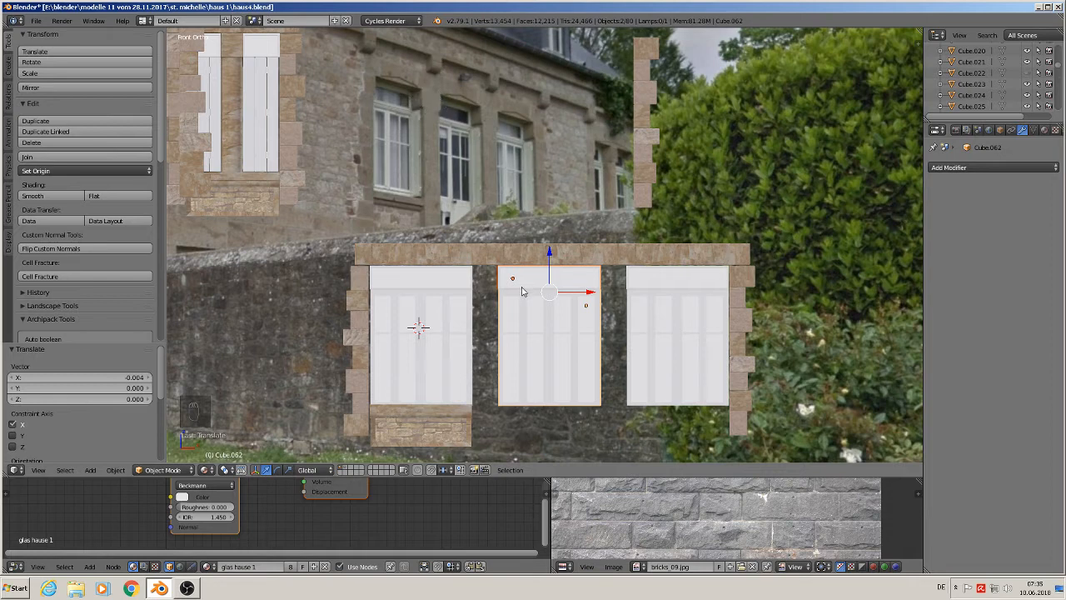
# - Select the lower window's sill, duplicate it and move the copy right along X by 0.170 under the third window
pyautogui.rightClick(354, 343)
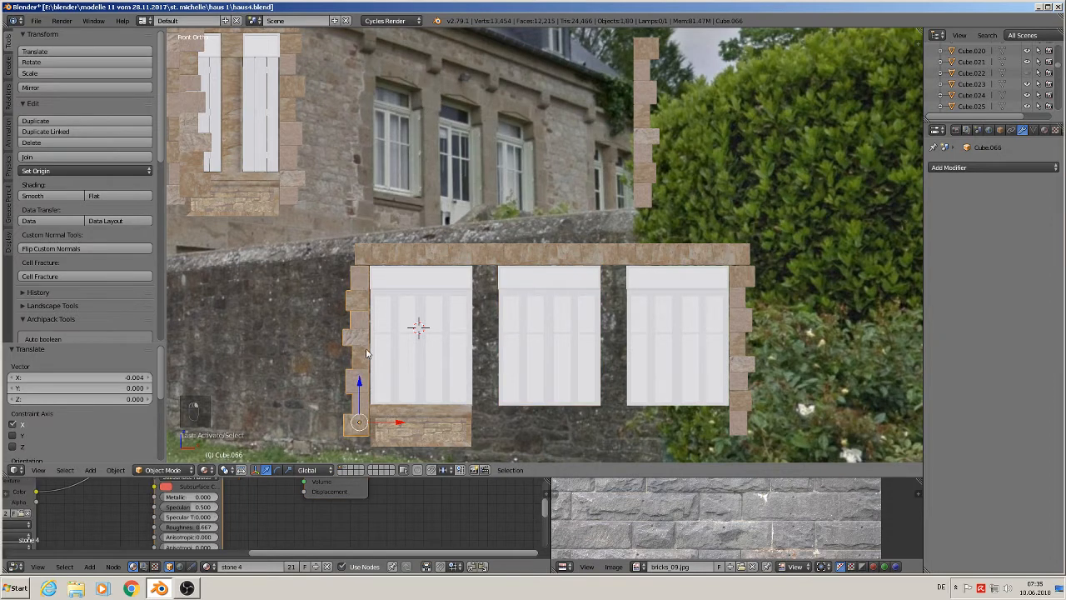
pyautogui.scroll(-1, 373, 356)
pyautogui.rightClick(441, 424)
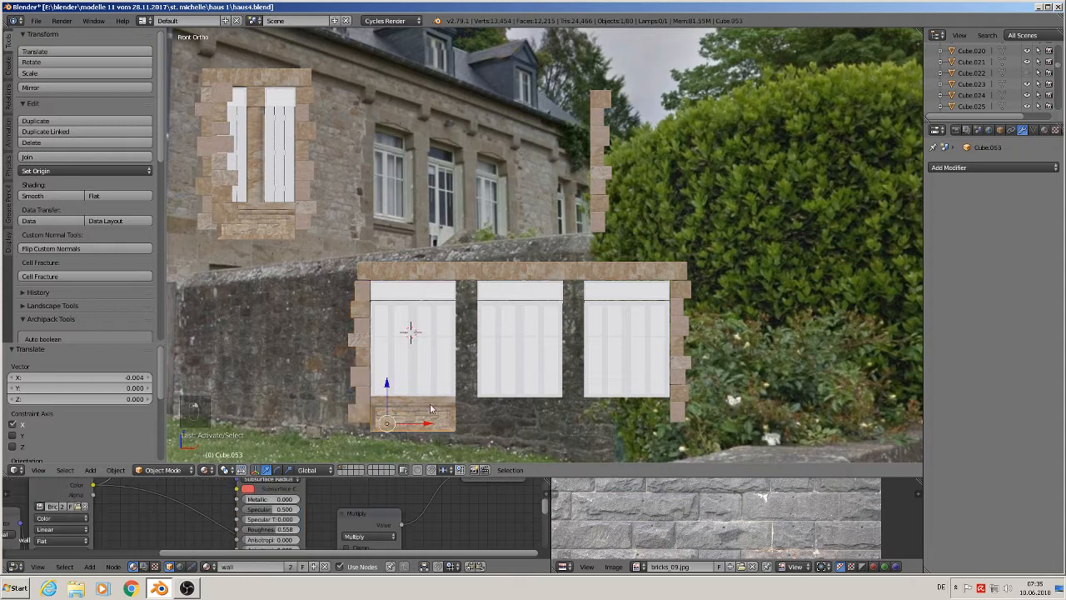
pyautogui.rightClick(430, 407)
pyautogui.rightClick(427, 409)
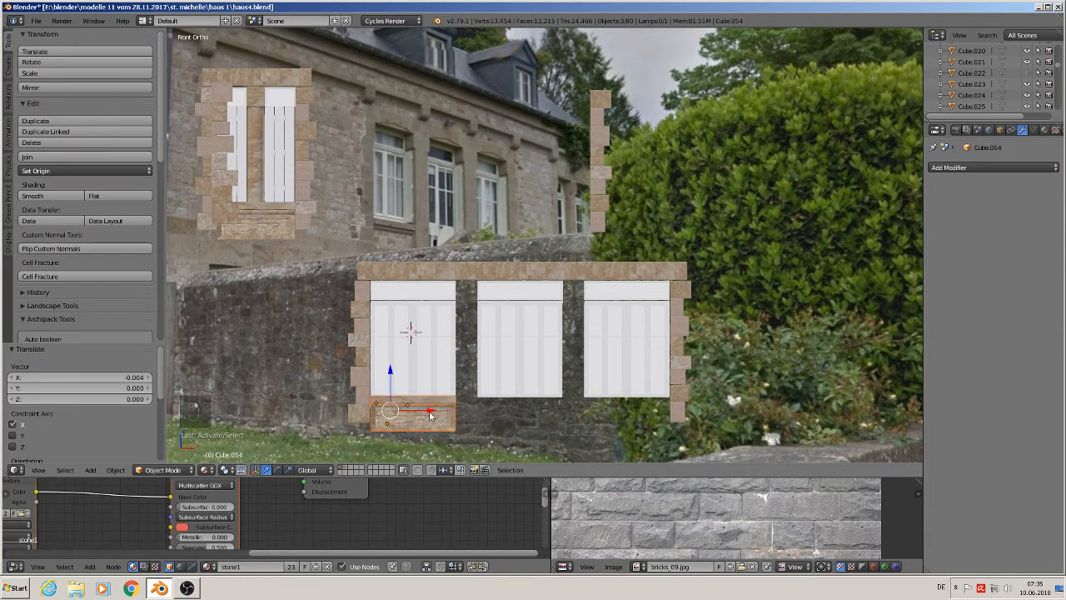
pyautogui.scroll(1, 431, 416)
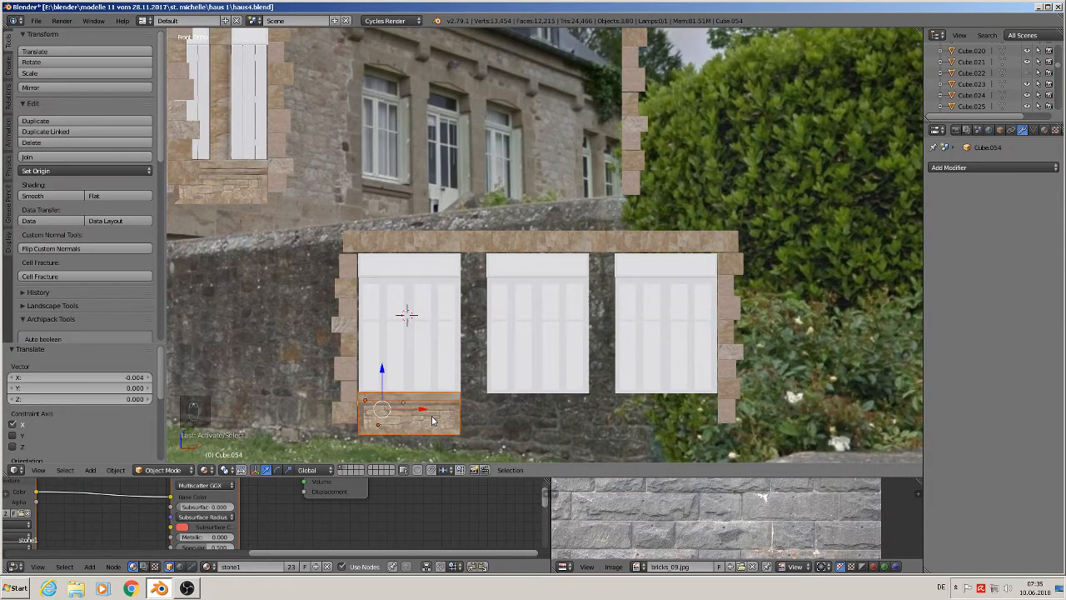
pyautogui.hotkey('shift', 'd')
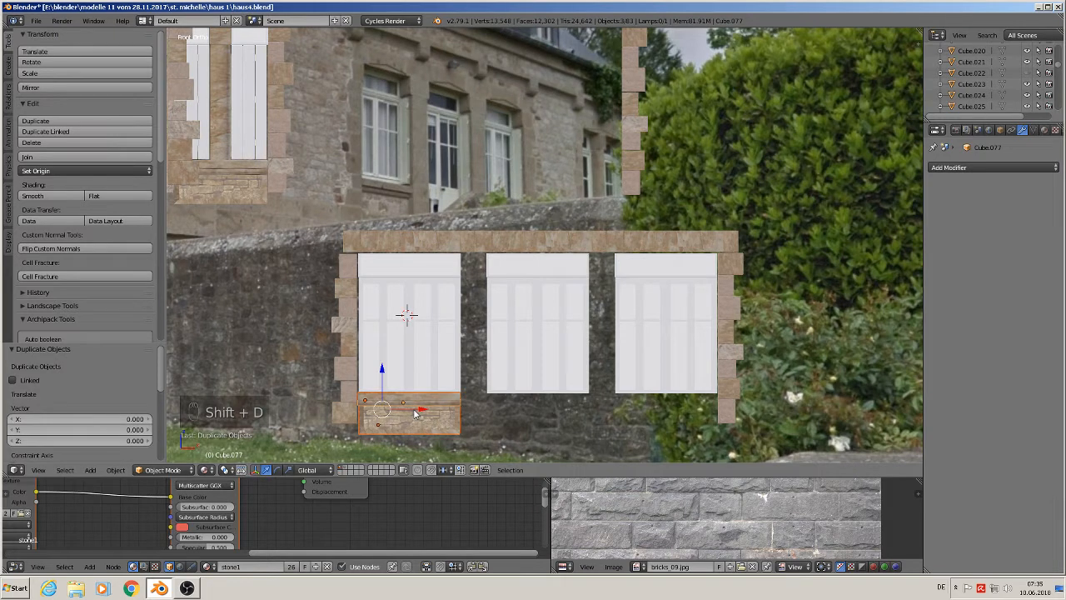
pyautogui.press('g')
pyautogui.press('x')
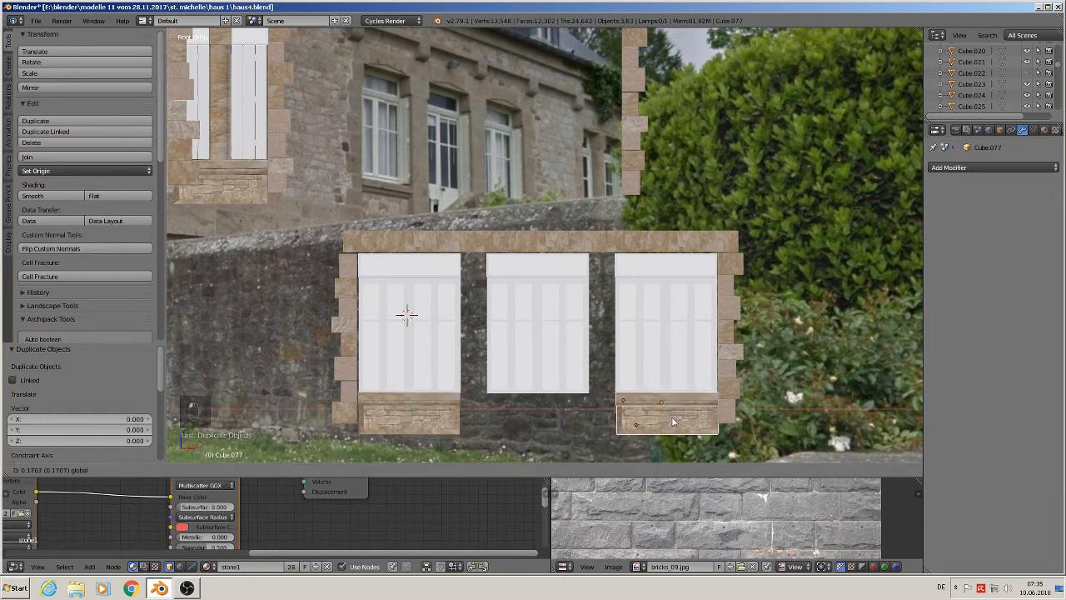
pyautogui.click(673, 422)
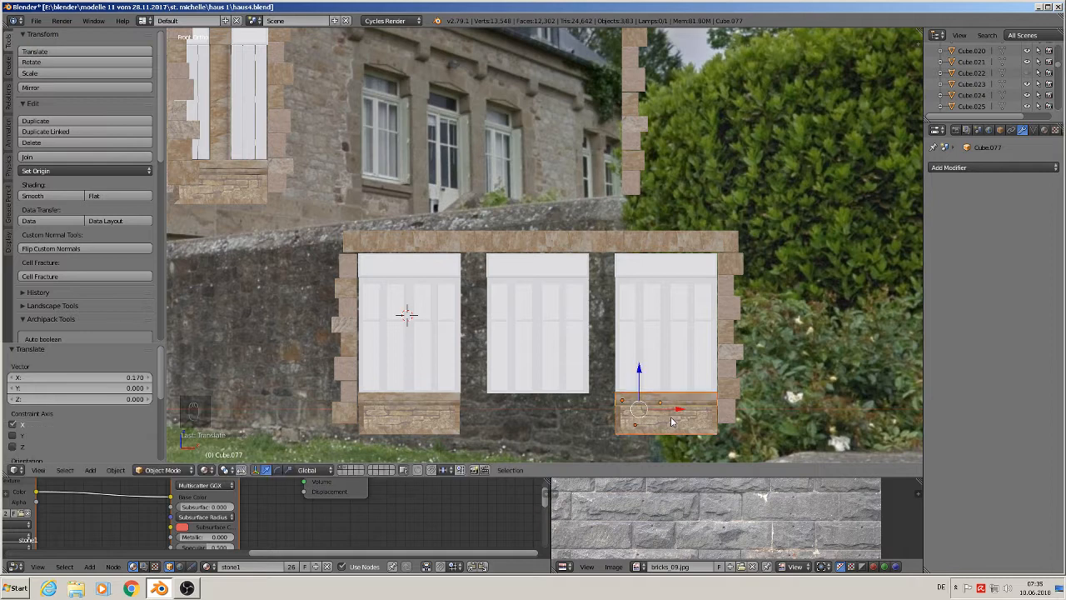
# - Duplicate a quoin stone from the upper window and place it between the tops of the first and middle windows
pyautogui.press('a')
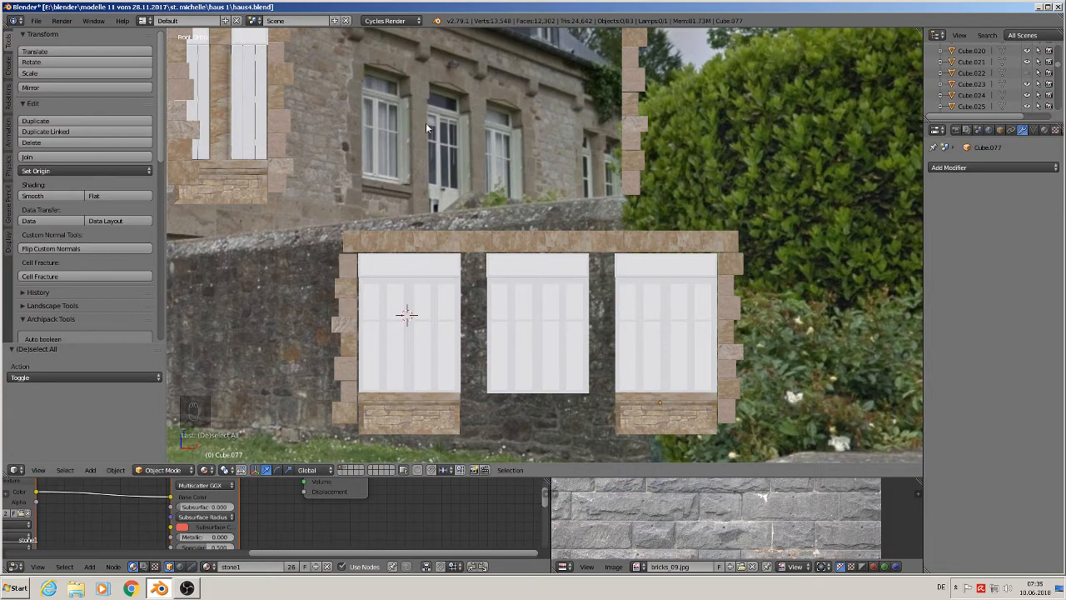
pyautogui.scroll(-4, 415, 381)
pyautogui.keyDown('shift'); pyautogui.moveTo(413, 381); pyautogui.dragTo(480, 325, button='middle'); pyautogui.keyUp('shift')
pyautogui.scroll(2, 446, 302)
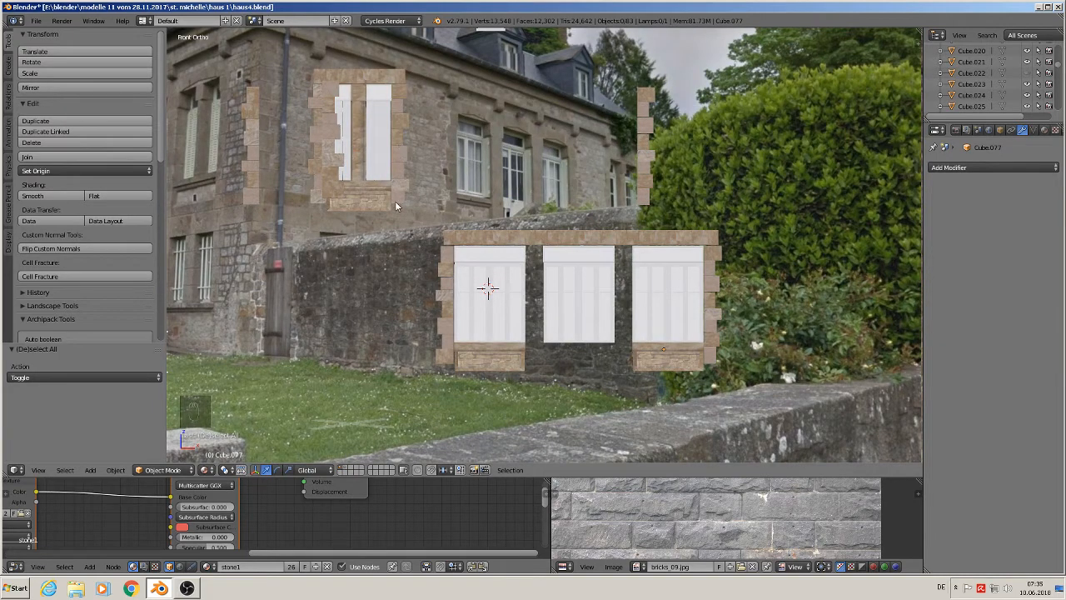
pyautogui.rightClick(401, 156)
pyautogui.hotkey('shift', 'd')
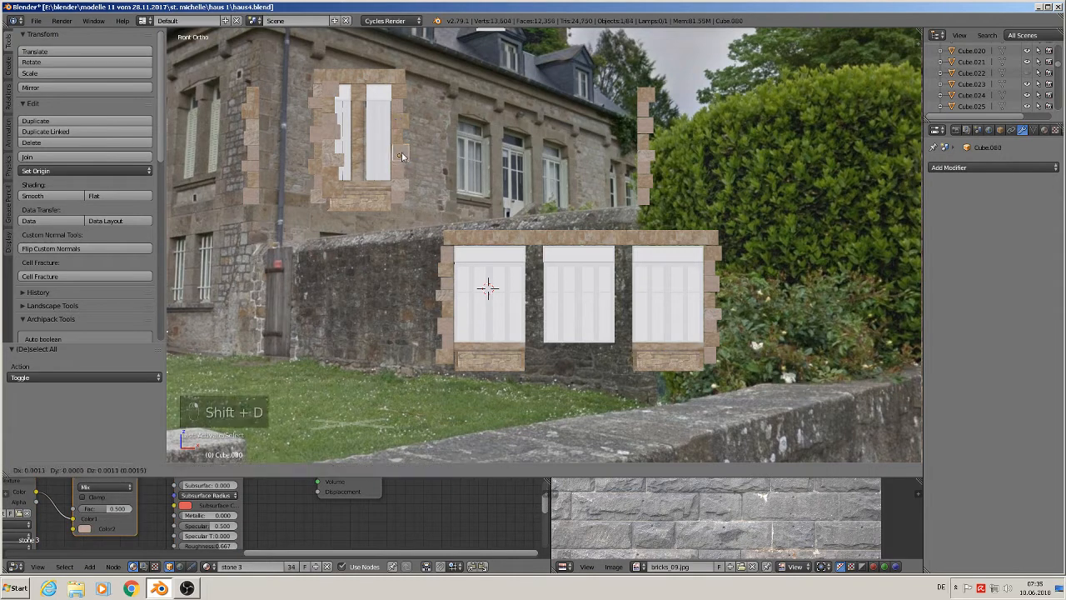
pyautogui.click(536, 256)
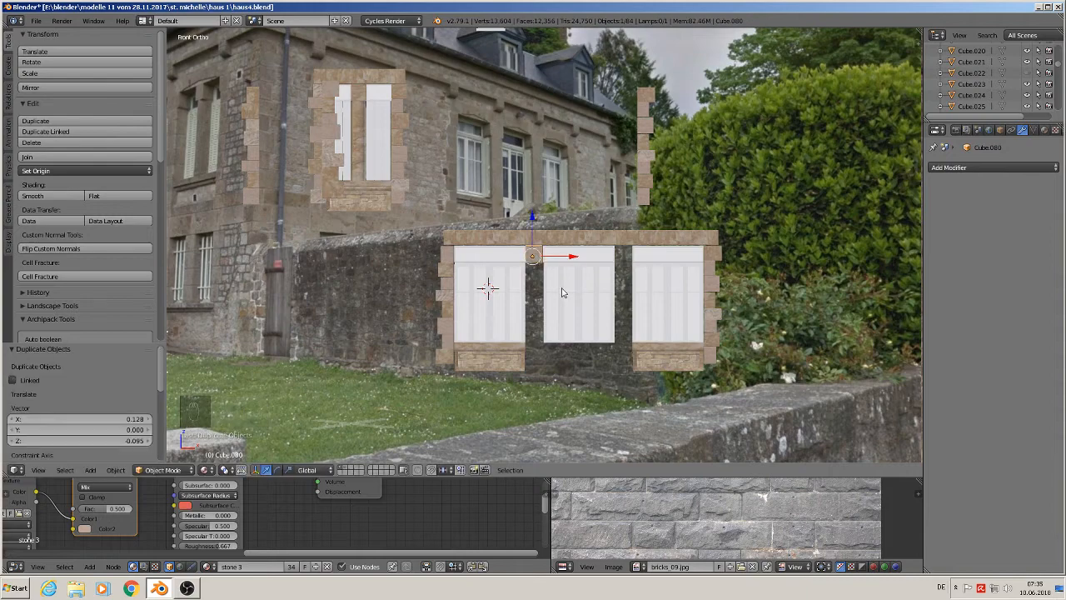
# - Scale the duplicated quoin stone up by 1.135
pyautogui.scroll(2, 565, 293)
pyautogui.press('s')
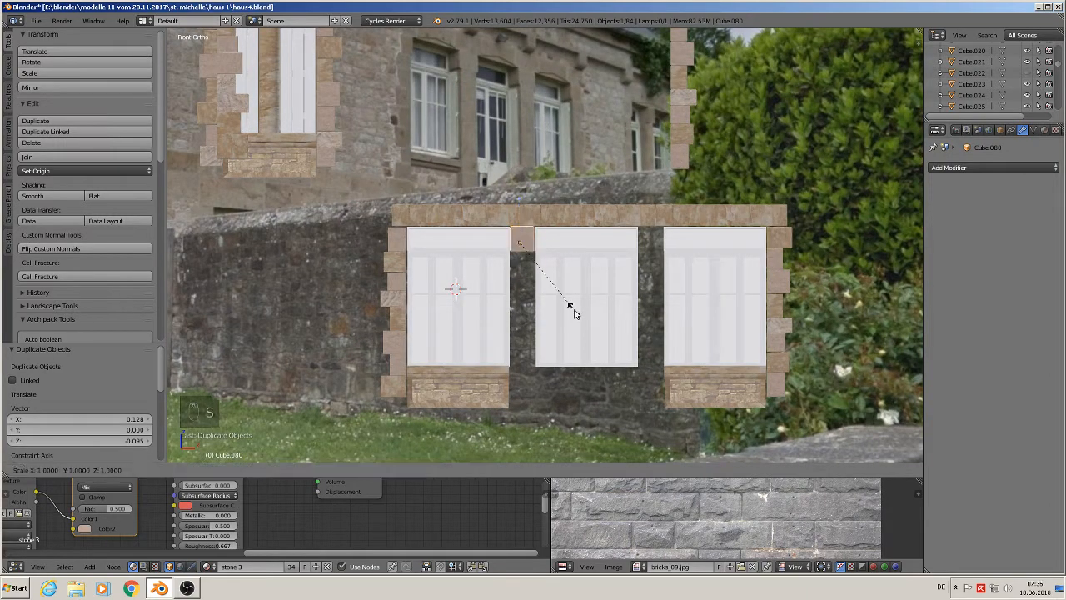
pyautogui.click(588, 317)
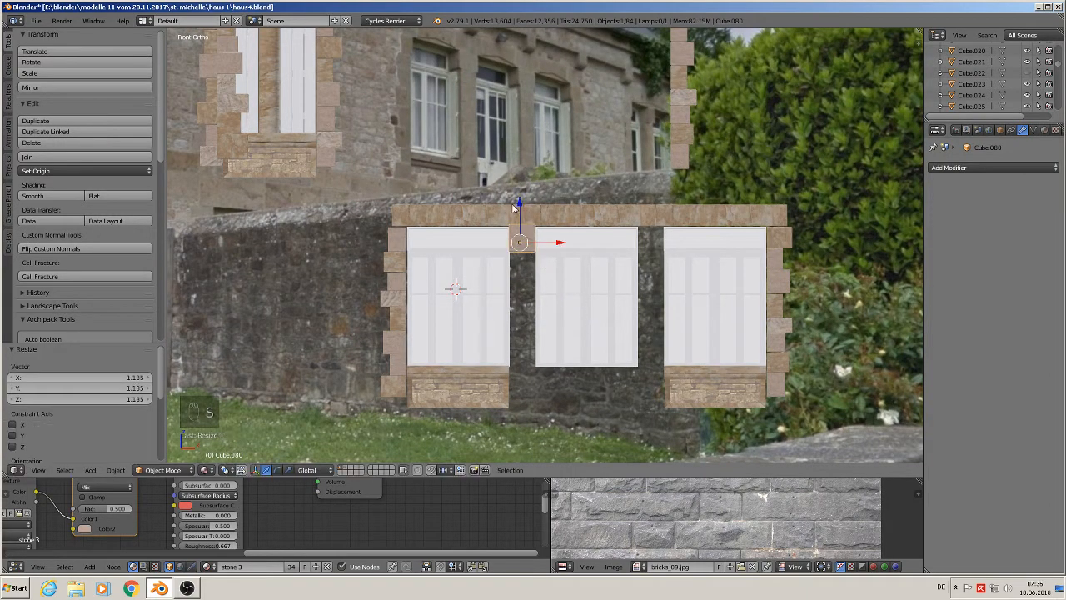
pyautogui.moveTo(530, 264)
pyautogui.mouseDown(button='middle')
pyautogui.moveTo(483, 295)
pyautogui.moveTo(516, 271)
pyautogui.moveTo(535, 275)
pyautogui.mouseUp(button='middle')
pyautogui.scroll(1, 499, 279)
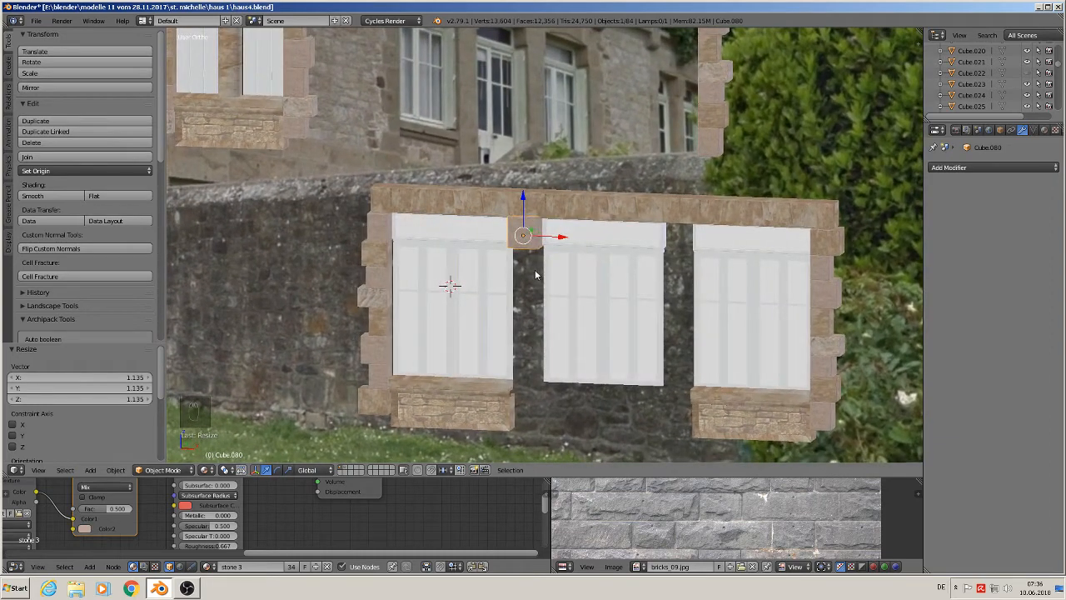
# - Make a linked duplicate of the quoin stone and move it right along X by 0.086 above the gap between the middle and third windows
pyautogui.hotkey('alt', 'd')
pyautogui.press('x')
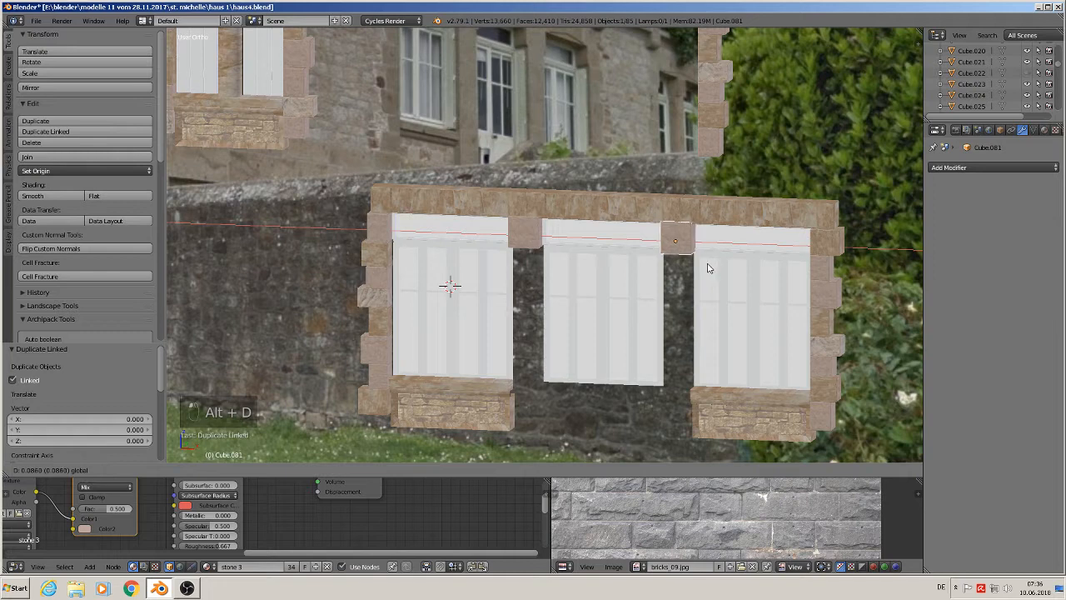
pyautogui.click(709, 268)
# - In edit mode of the left quoin column beside the rock, move one of its stone blocks down below the column
pyautogui.scroll(-2, 706, 268)
pyautogui.keyDown('shift'); pyautogui.moveTo(702, 269); pyautogui.dragTo(692, 306, button='middle'); pyautogui.keyUp('shift')
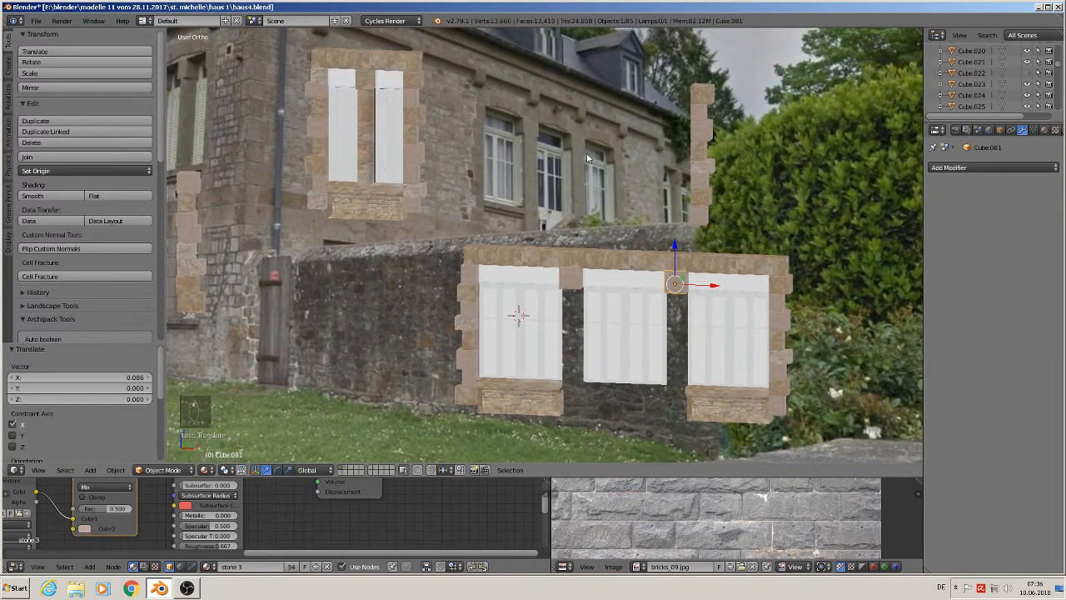
pyautogui.scroll(-1, 624, 363)
pyautogui.scroll(1, 624, 362)
pyautogui.moveTo(624, 363); pyautogui.dragTo(623, 358, button='middle')
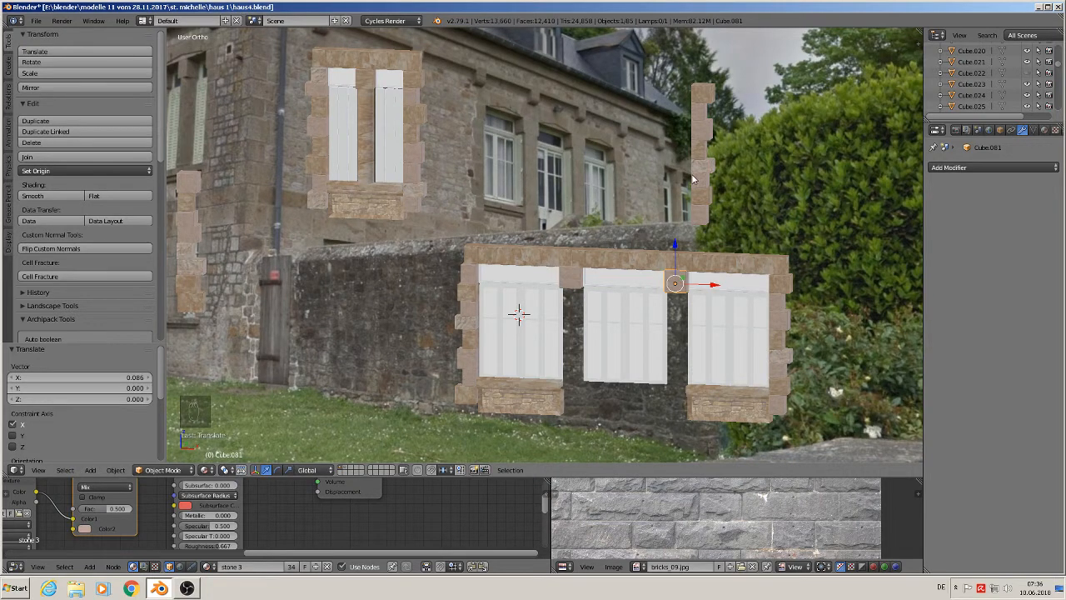
pyautogui.moveTo(445, 193); pyautogui.dragTo(466, 188, button='middle')
pyautogui.moveTo(401, 193); pyautogui.dragTo(390, 205, button='middle')
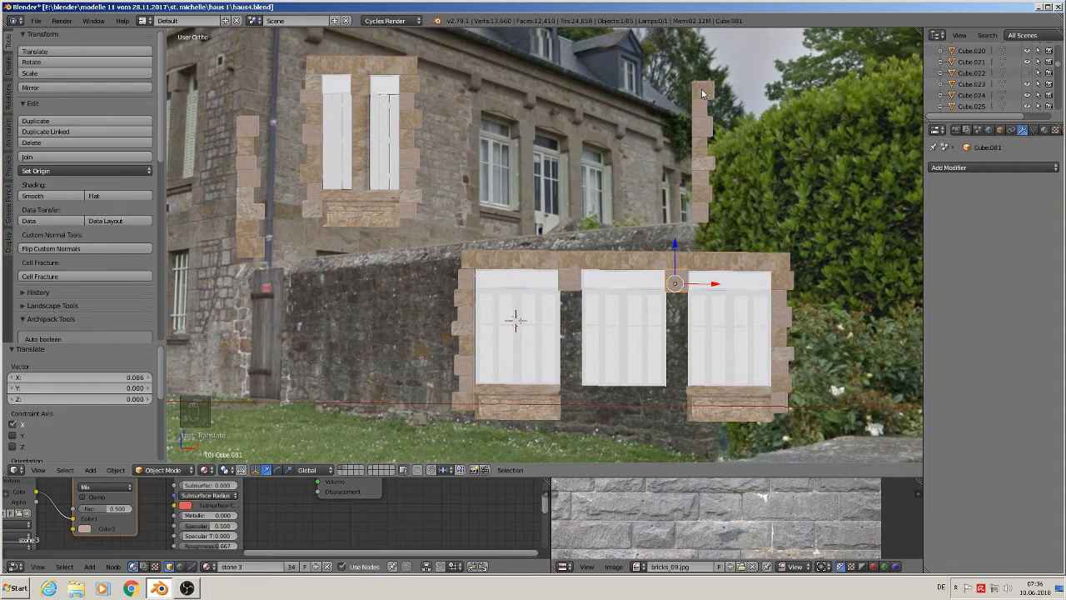
pyautogui.scroll(-3, 702, 89)
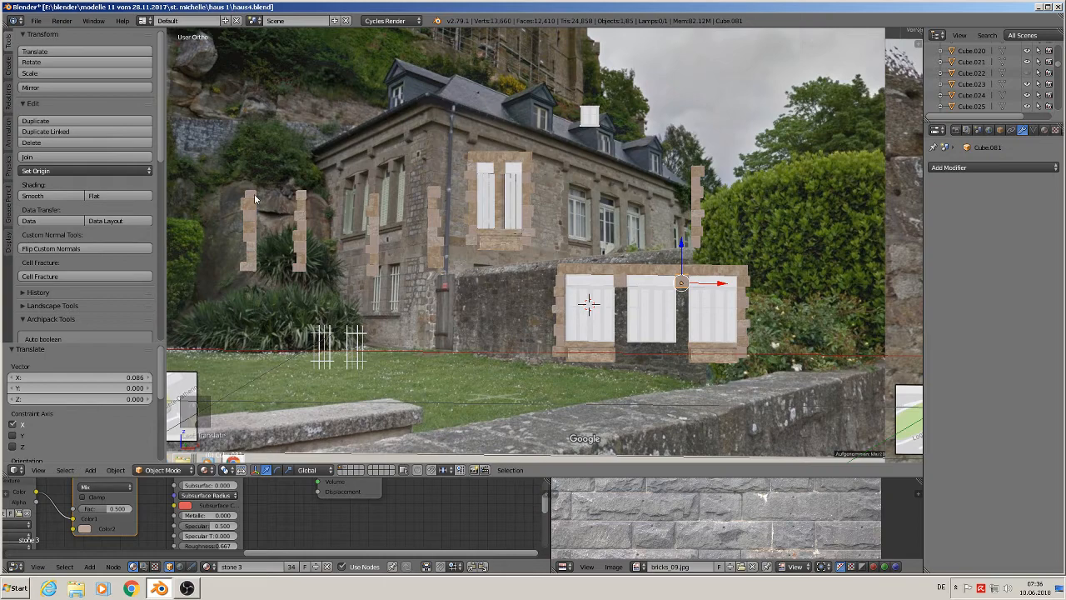
pyautogui.scroll(5, 245, 235)
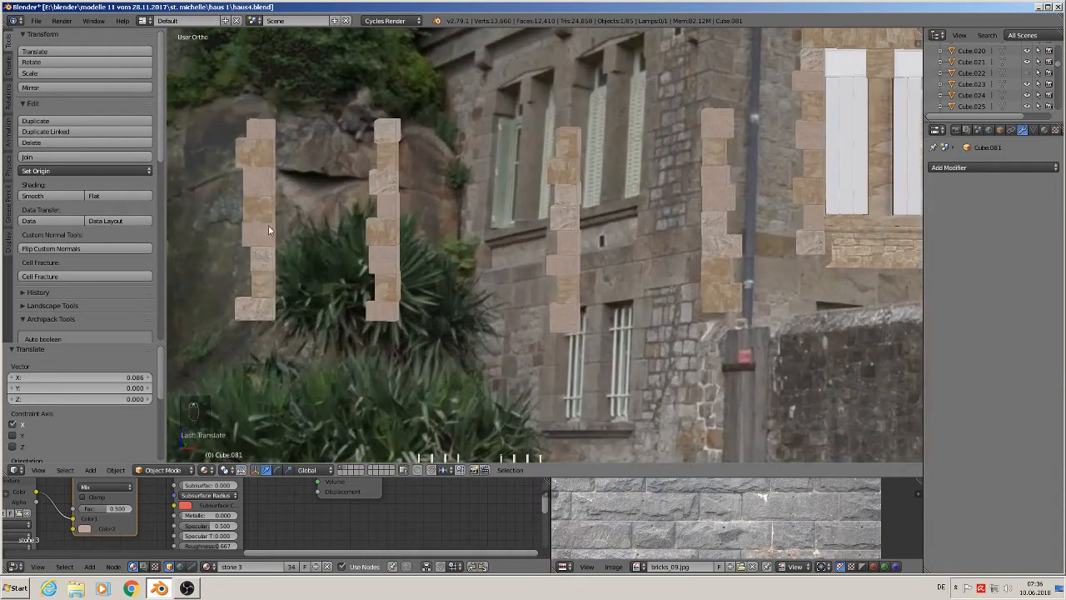
pyautogui.rightClick(264, 221)
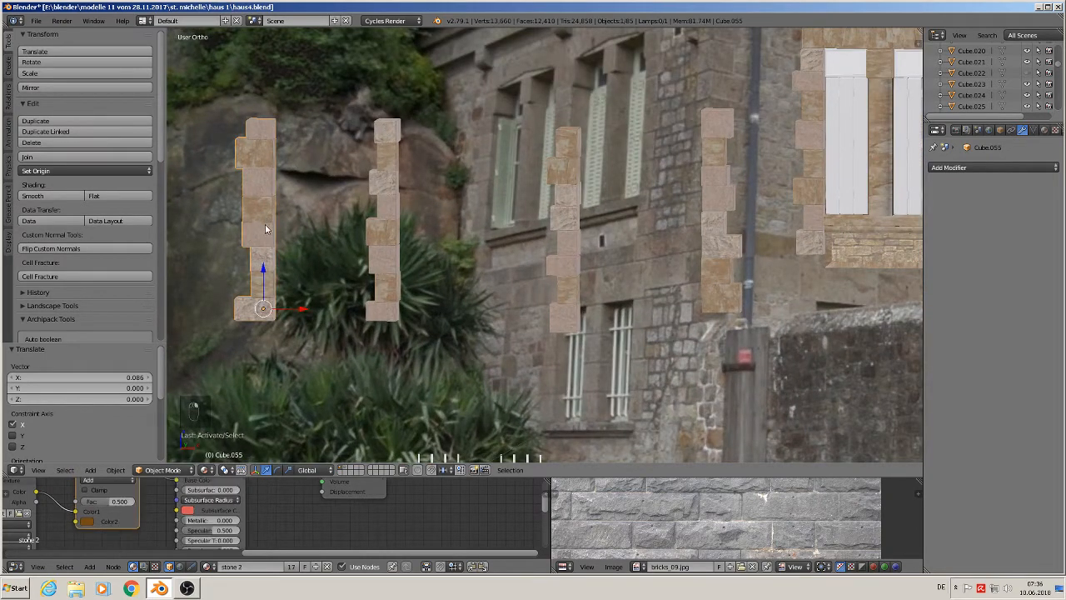
pyautogui.press('Tab')
pyautogui.press('a')
pyautogui.press('a')
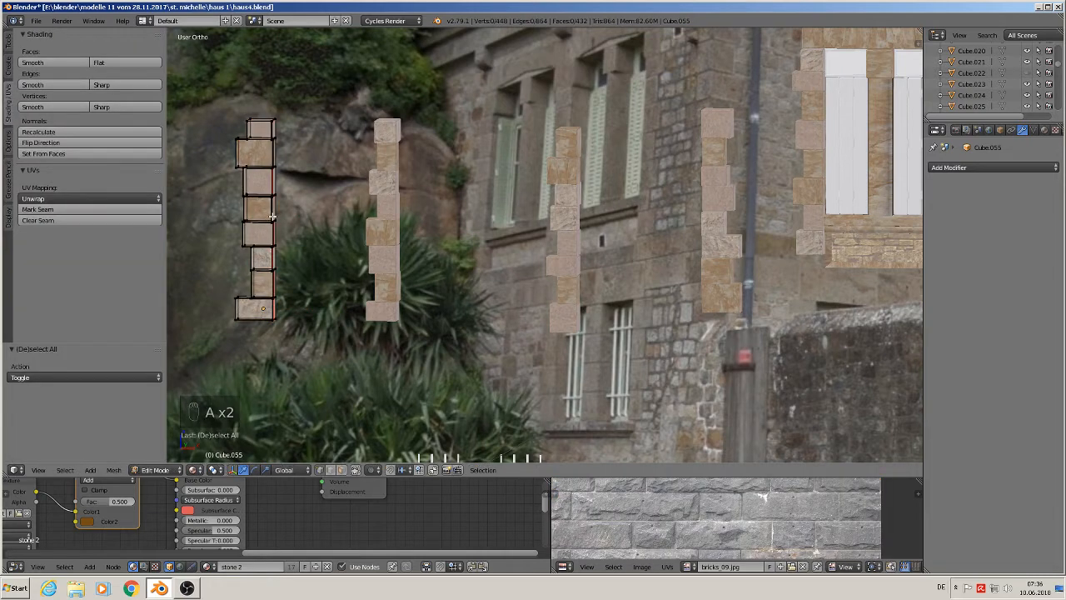
pyautogui.press('l')
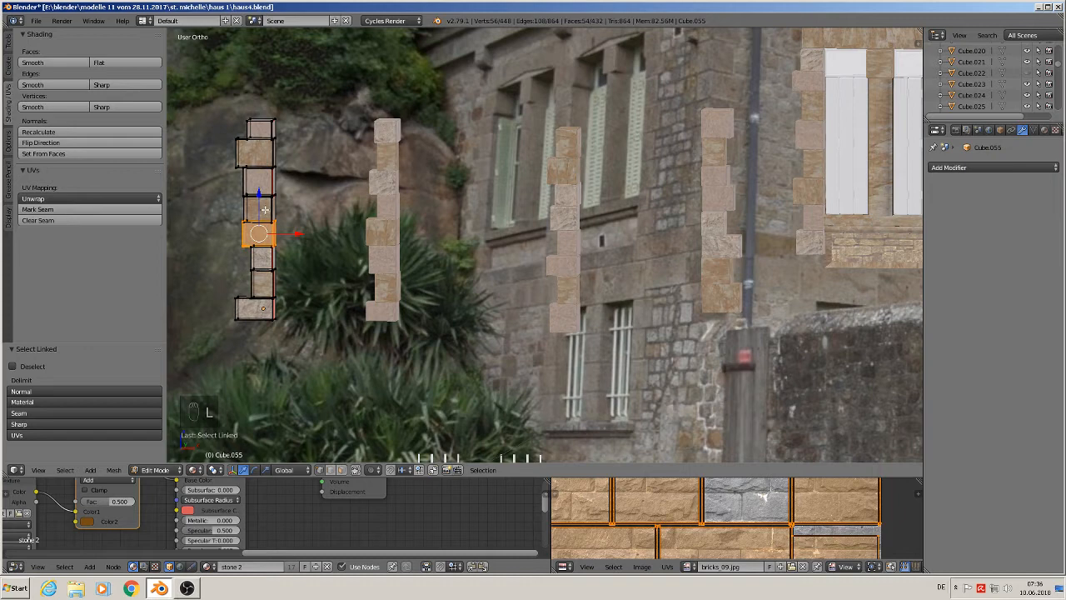
pyautogui.press('s')
pyautogui.rightClick(265, 210)
pyautogui.press('l')
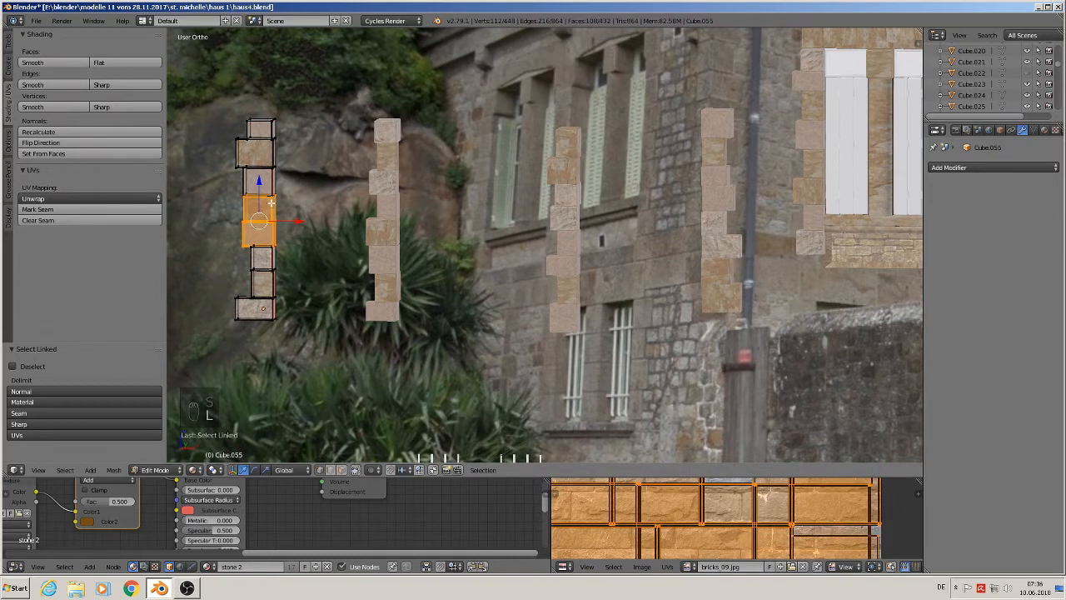
pyautogui.press('a')
pyautogui.press('l')
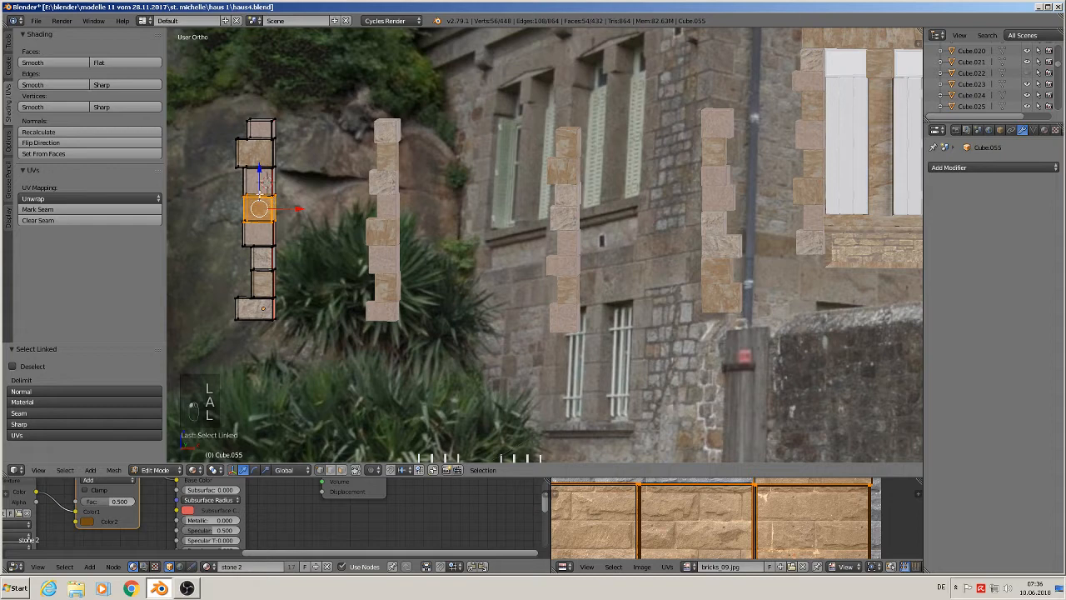
pyautogui.moveTo(260, 169); pyautogui.dragTo(257, 301)
pyautogui.press('a')
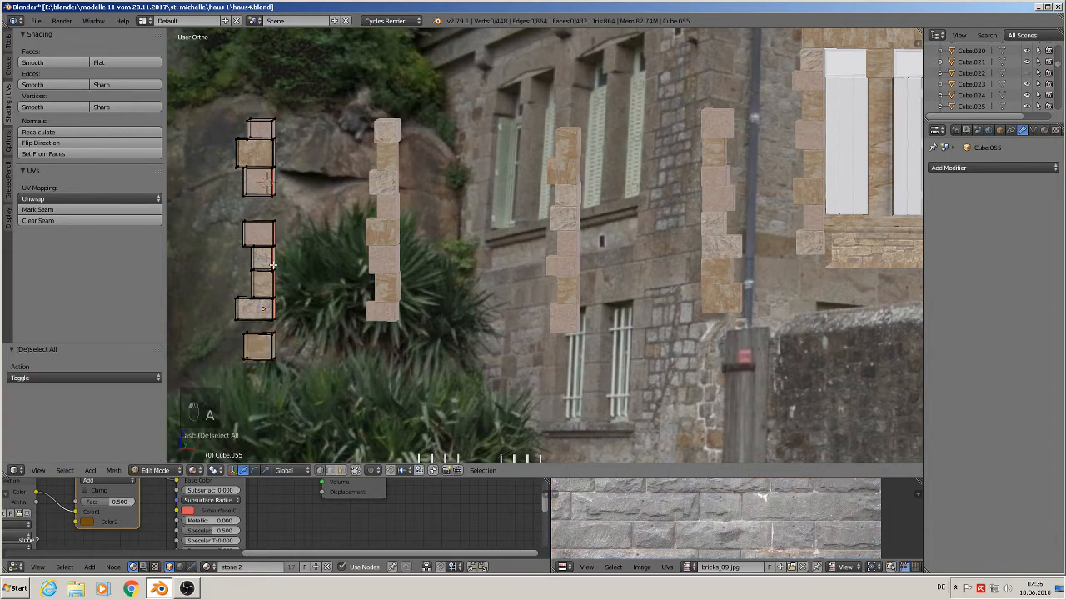
# - Move two stone blocks of that column up along Z by 0.041 and 0.034 to close the gaps, then leave edit mode
pyautogui.press('l')
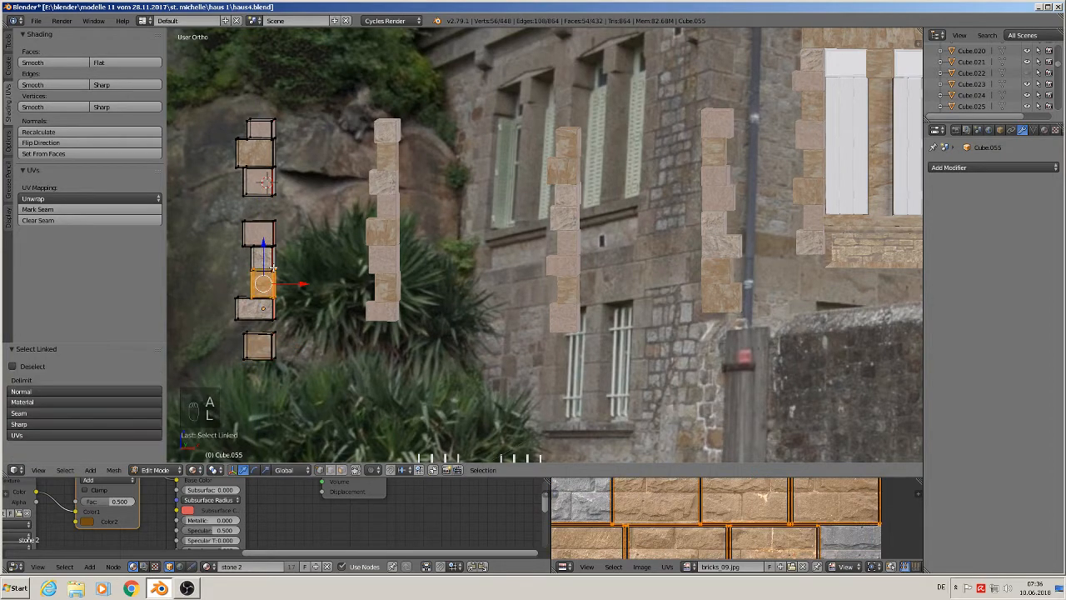
pyautogui.moveTo(263, 243); pyautogui.dragTo(275, 171)
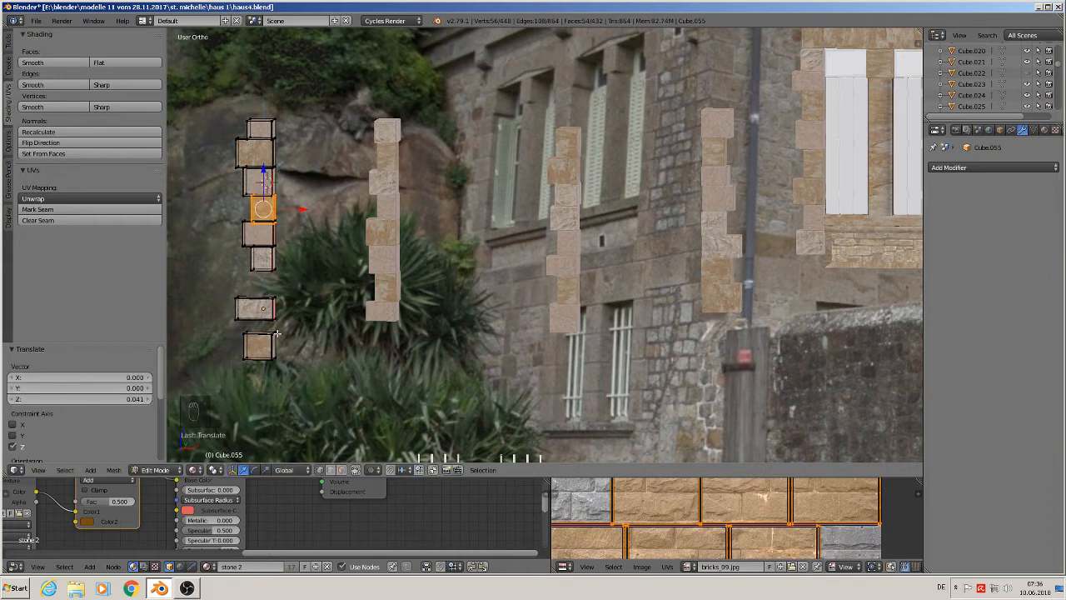
pyautogui.press('a')
pyautogui.press('l')
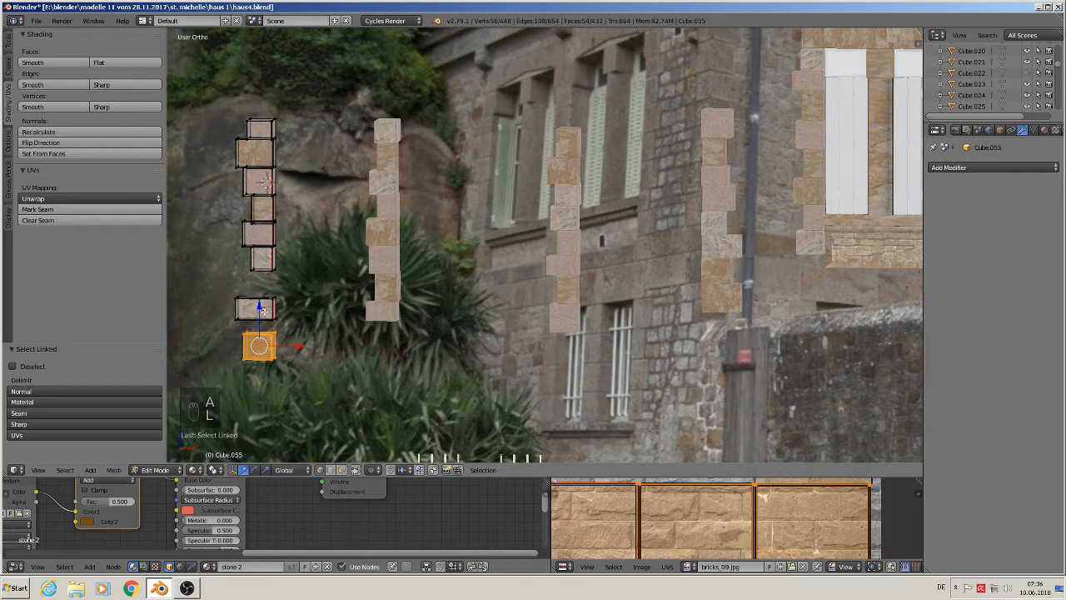
pyautogui.moveTo(261, 307); pyautogui.dragTo(262, 243)
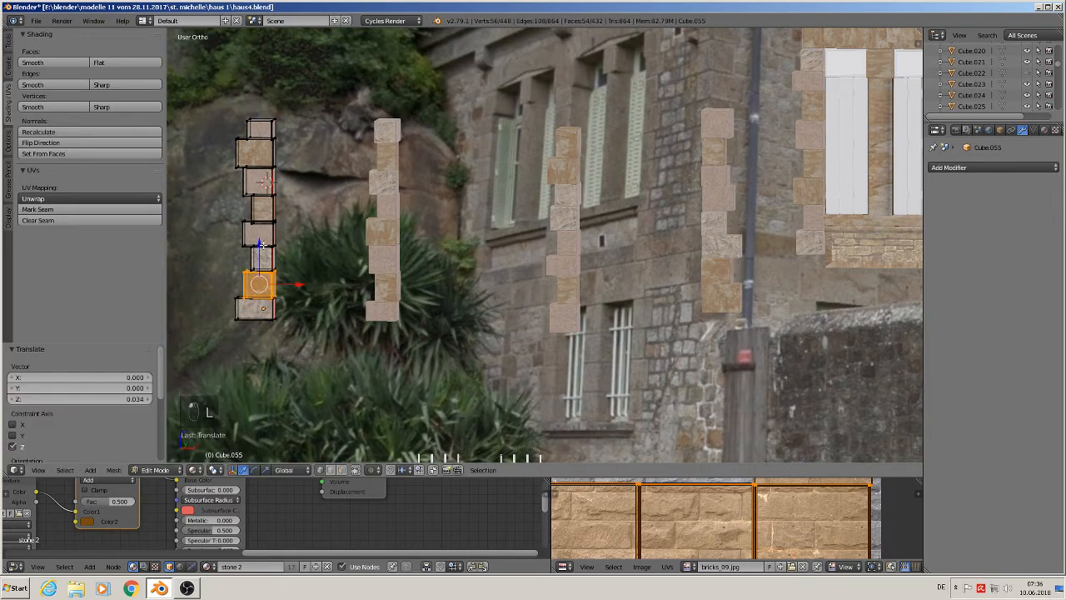
pyautogui.press('Tab')
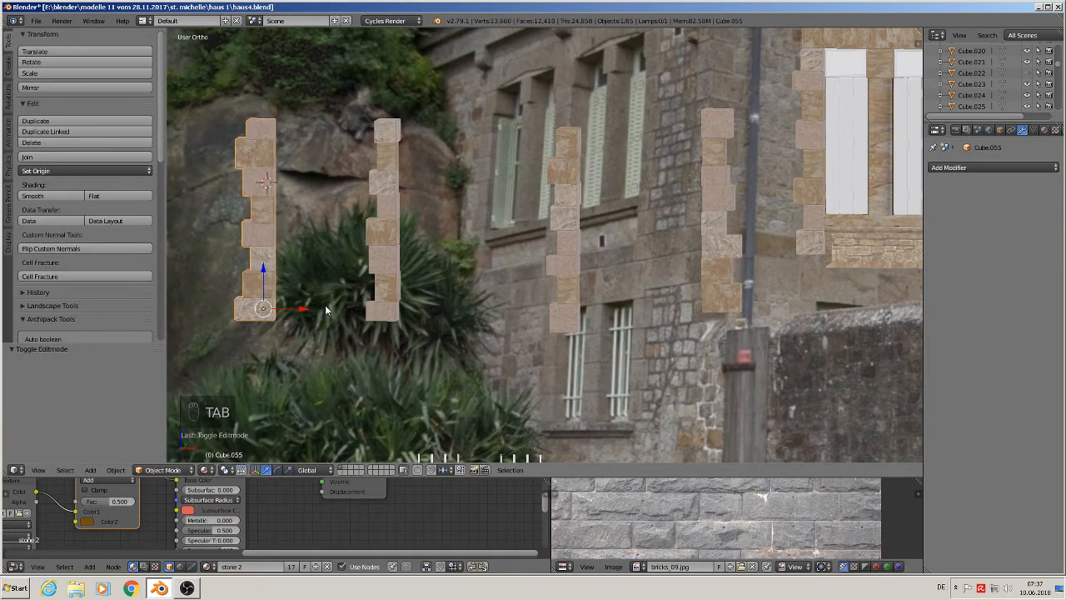
# - Duplicate the left quoin column and move the copy right along X by 0.477 onto the lower wall
pyautogui.scroll(-3, 325, 306)
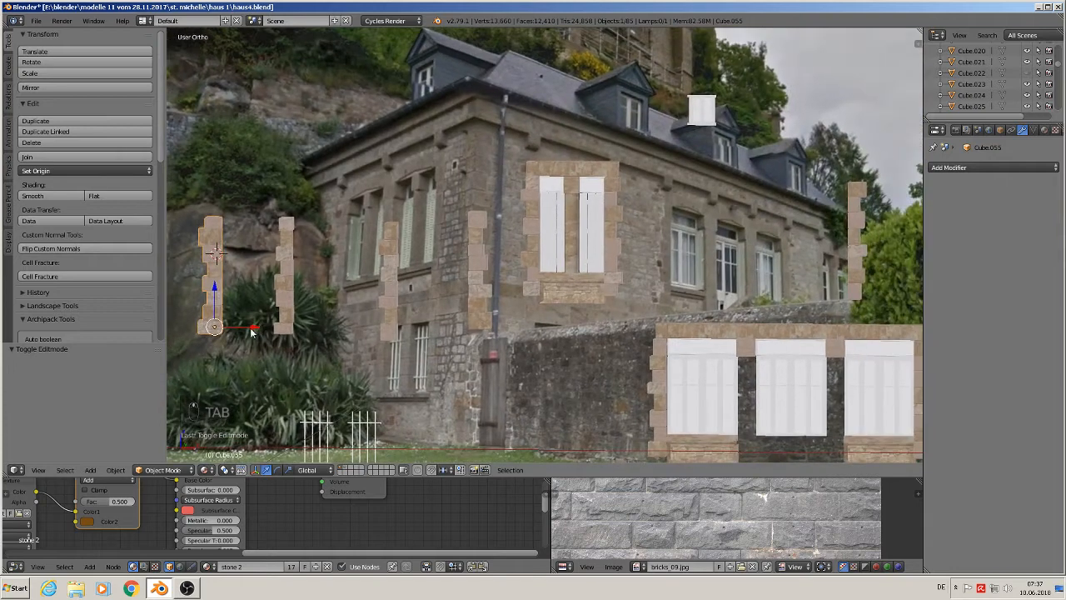
pyautogui.hotkey('shift', 'd')
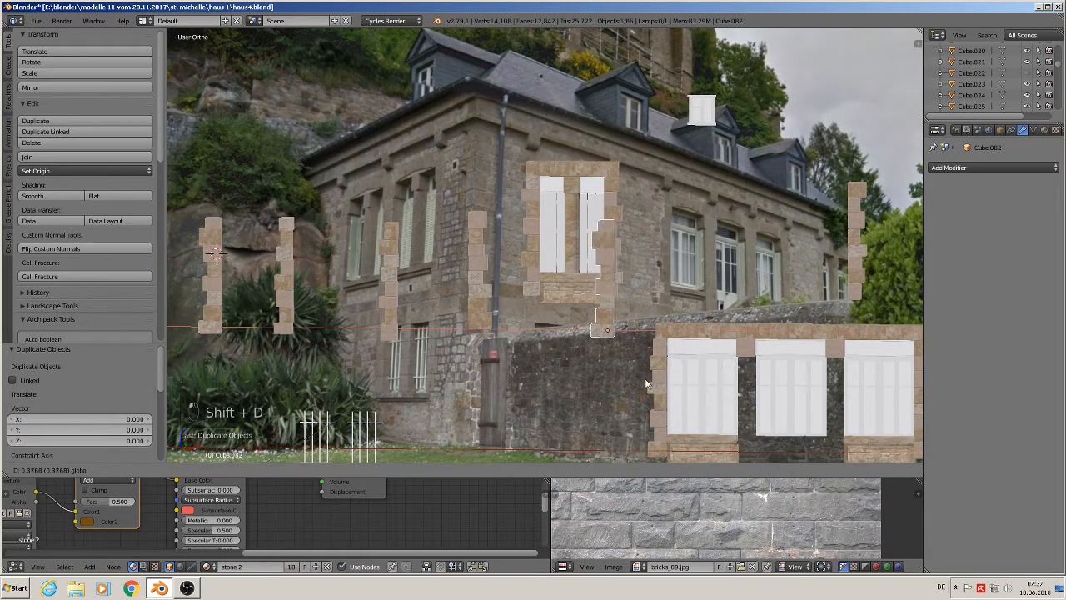
pyautogui.press('x')
pyautogui.click(741, 384)
pyautogui.scroll(3, 696, 221)
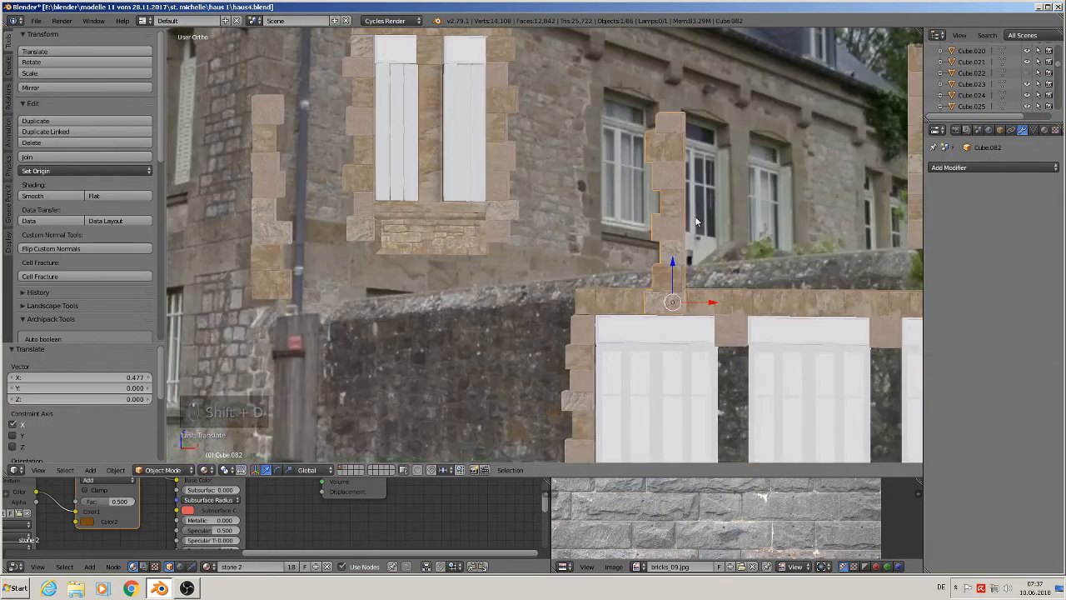
pyautogui.keyDown('shift'); pyautogui.moveTo(697, 221); pyautogui.dragTo(605, 213, button='middle'); pyautogui.keyUp('shift')
# - In edit mode, box-select the copied column's left-side vertices and scale them to 0 along X to make a straight edge
pyautogui.press('Tab')
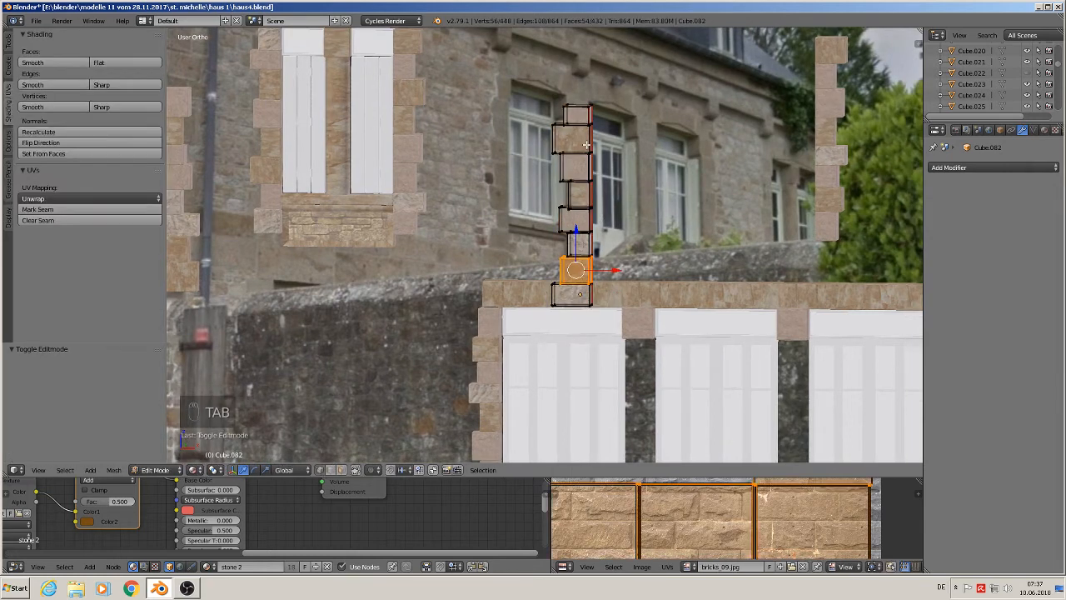
pyautogui.press('a')
pyautogui.moveTo(573, 309); pyautogui.dragTo(580, 314, button='middle')
pyautogui.press('b')
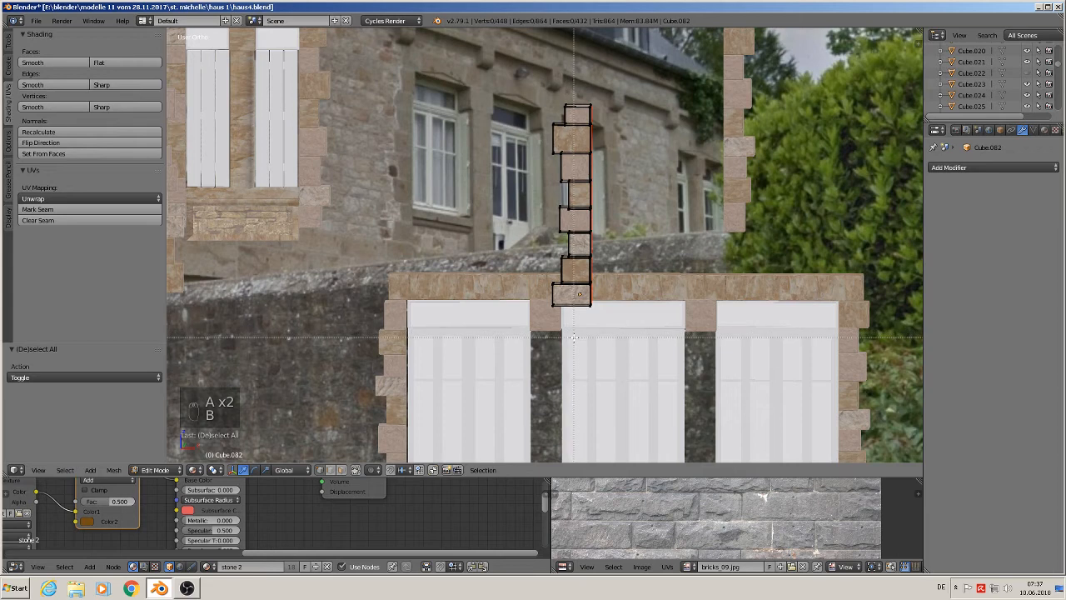
pyautogui.moveTo(578, 337); pyautogui.dragTo(496, 49)
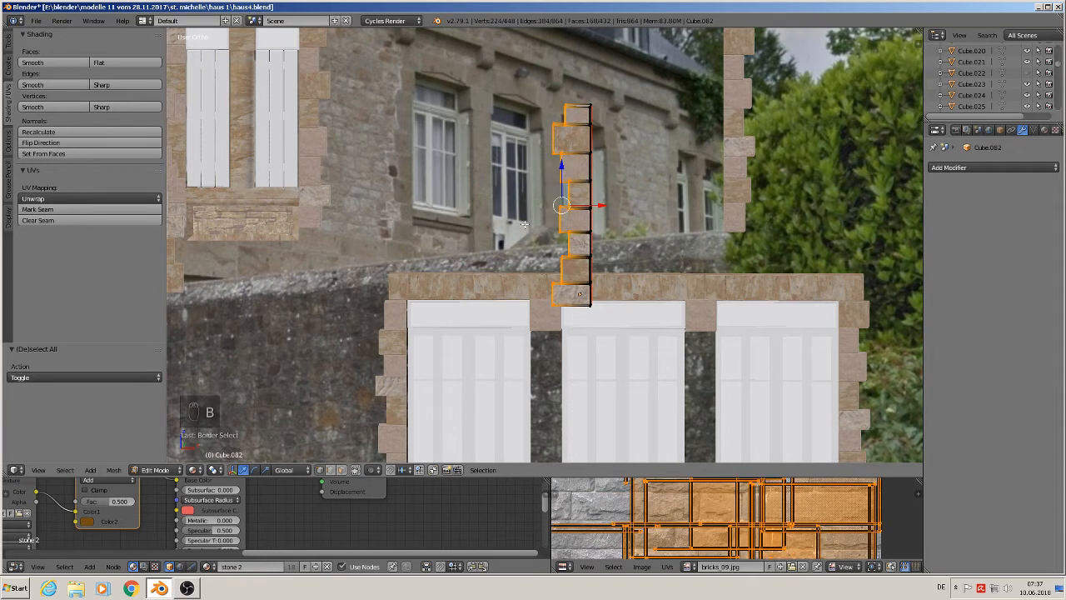
pyautogui.press('s')
pyautogui.press('x')
pyautogui.press('0')
pyautogui.press('Return')
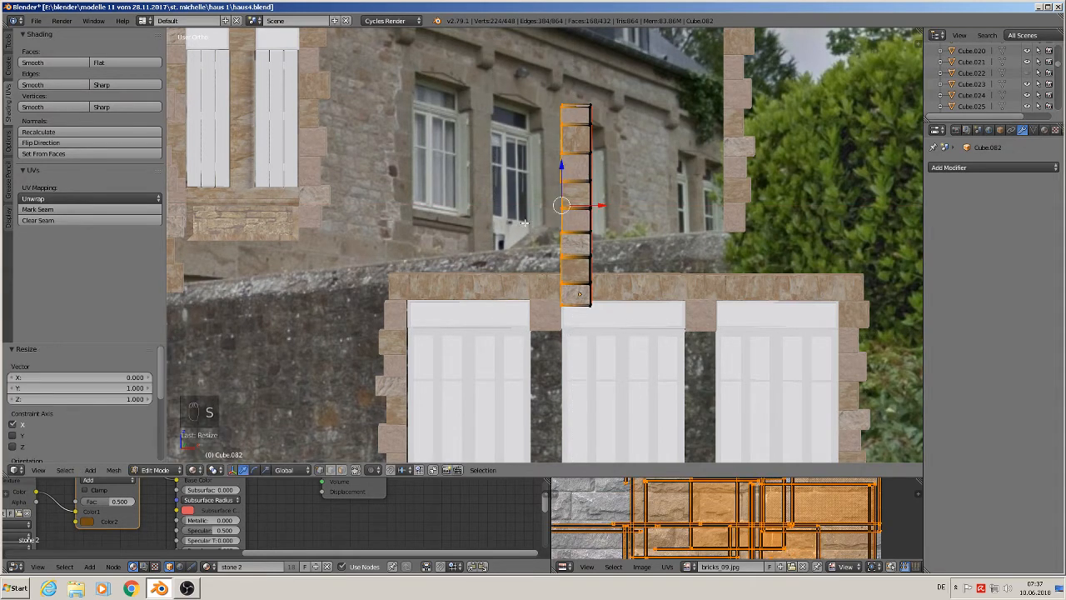
# - Move the flattened column down along Z by 0.114 between the first and middle windows
pyautogui.press('Tab')
pyautogui.press('g')
pyautogui.press('z')
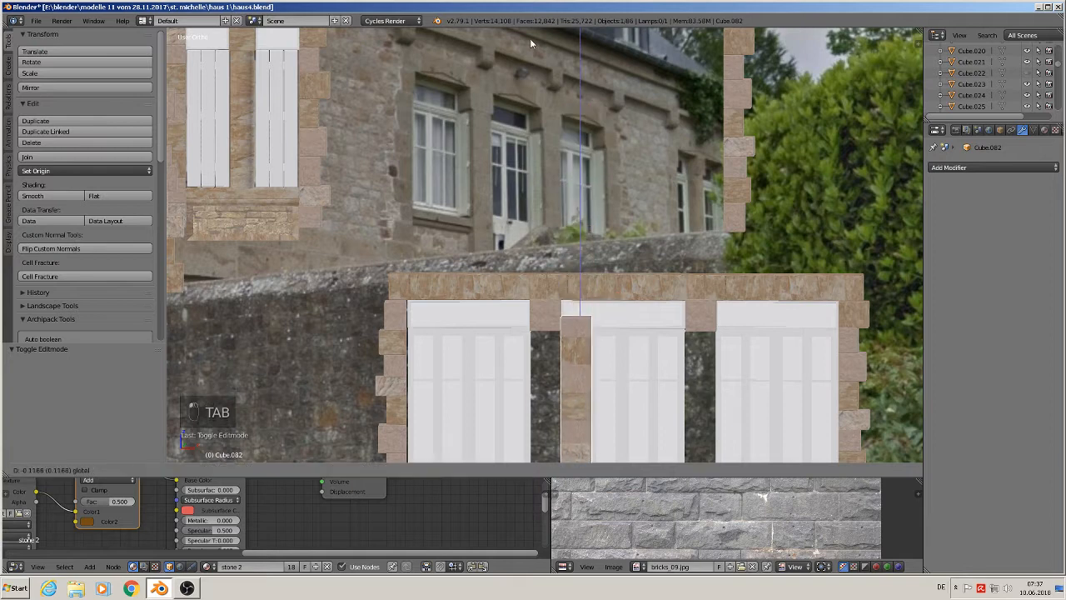
pyautogui.click(558, 404)
pyautogui.keyDown('shift'); pyautogui.moveTo(575, 438); pyautogui.dragTo(513, 313, button='middle'); pyautogui.keyUp('shift')
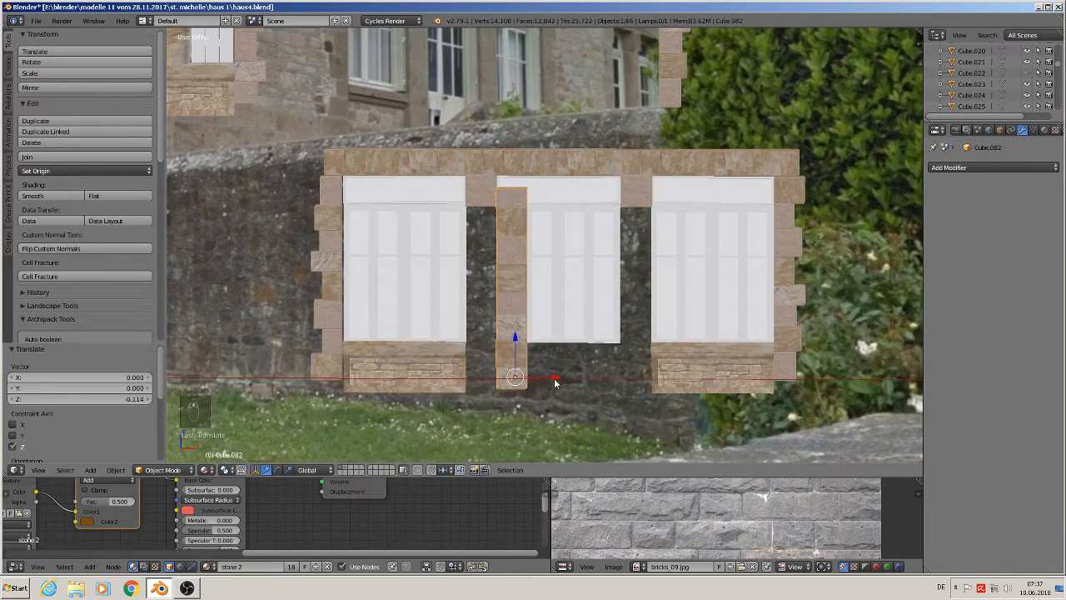
# - Nudge the column slightly left along X and scale it down by 0.885
pyautogui.moveTo(554, 381); pyautogui.dragTo(534, 383)
pyautogui.moveTo(497, 343); pyautogui.dragTo(486, 358)
pyautogui.moveTo(532, 405)
pyautogui.mouseDown()
pyautogui.moveTo(519, 393)
pyautogui.moveTo(531, 398)
pyautogui.mouseUp()
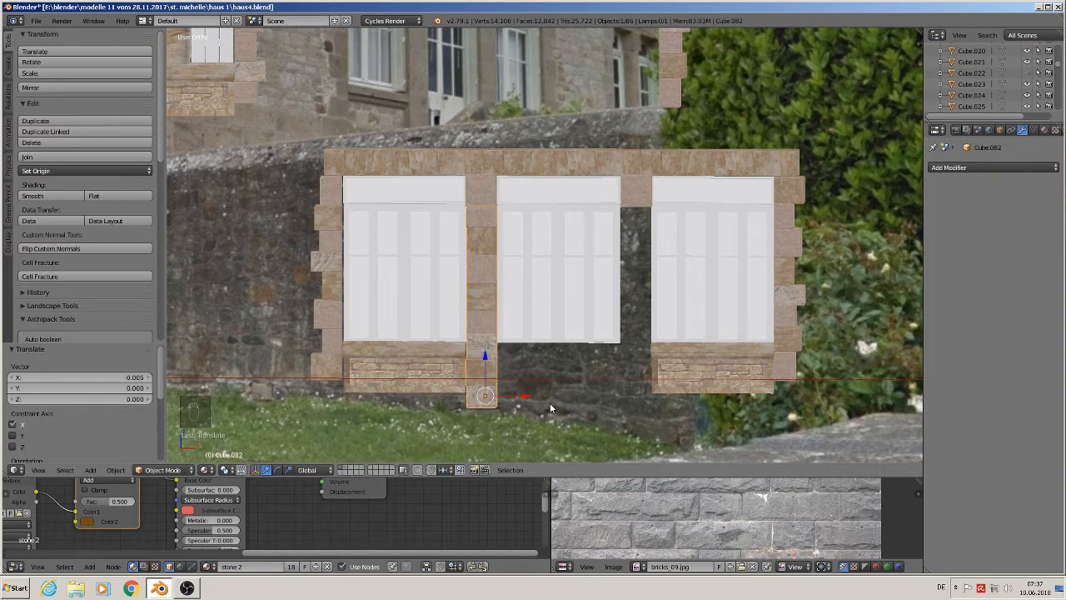
pyautogui.press('s')
pyautogui.click(543, 405)
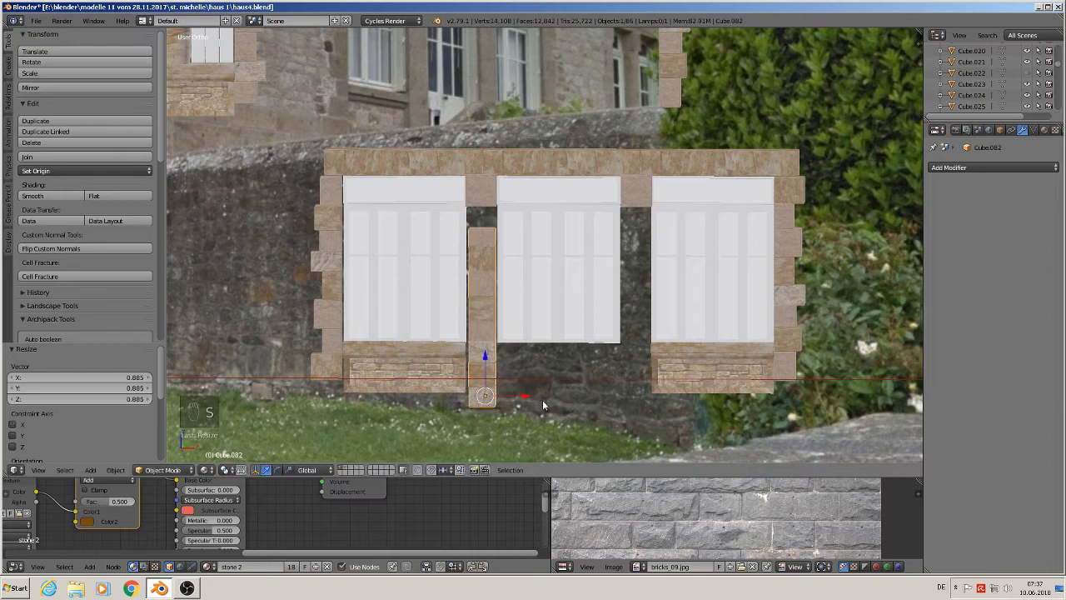
pyautogui.moveTo(494, 364); pyautogui.dragTo(486, 338)
pyautogui.moveTo(524, 374); pyautogui.dragTo(534, 378)
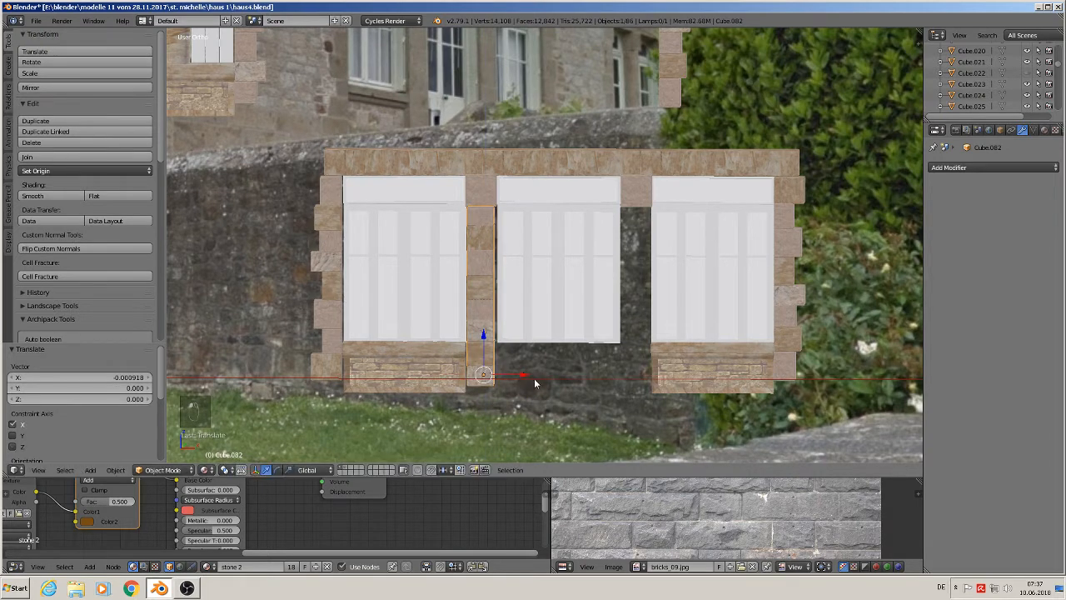
# - Scale the column up by 1.076 and lower it along Z by 0.012
pyautogui.press('s')
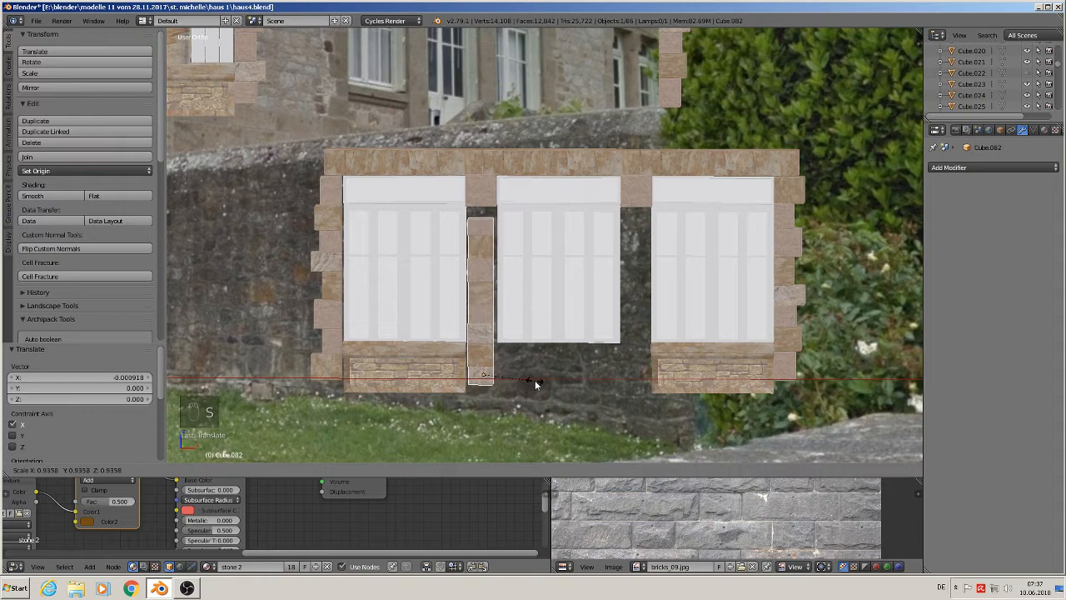
pyautogui.moveTo(527, 375); pyautogui.dragTo(529, 375)
pyautogui.press('s')
pyautogui.click(530, 375)
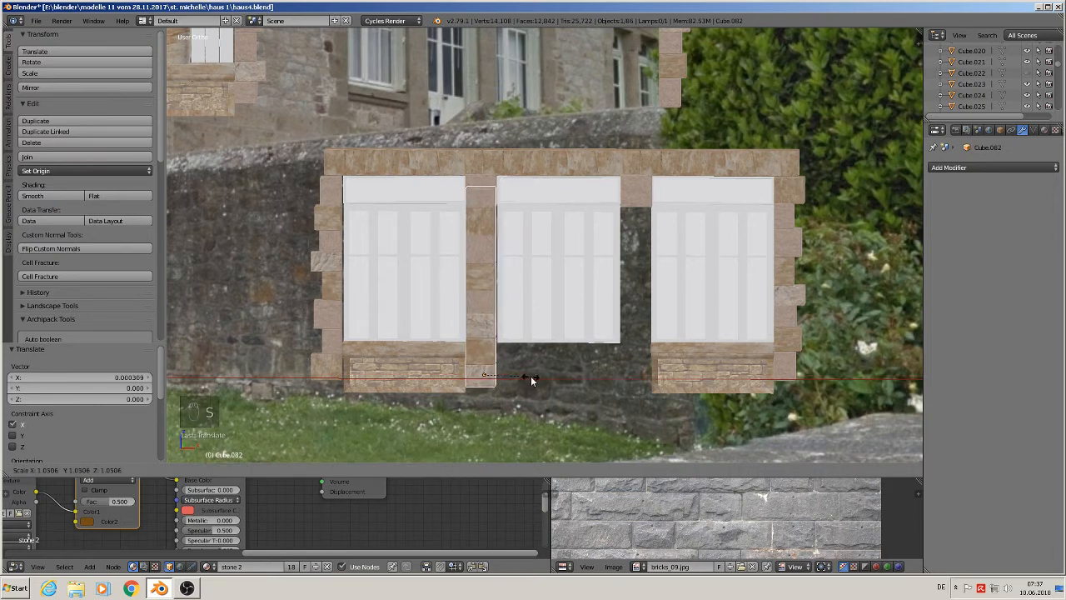
pyautogui.press('g')
pyautogui.press('z')
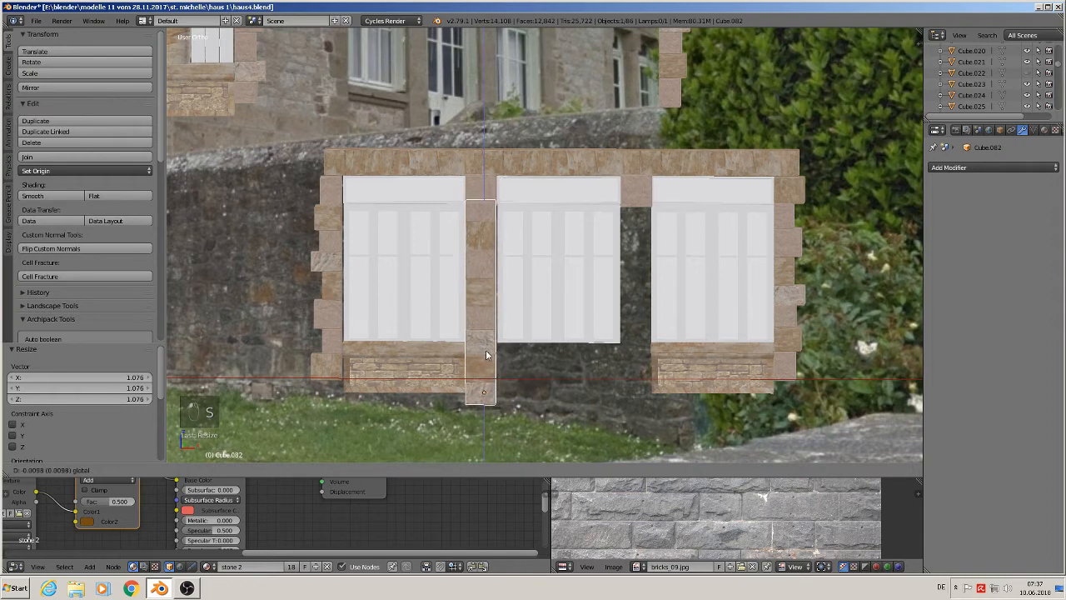
pyautogui.click(518, 399)
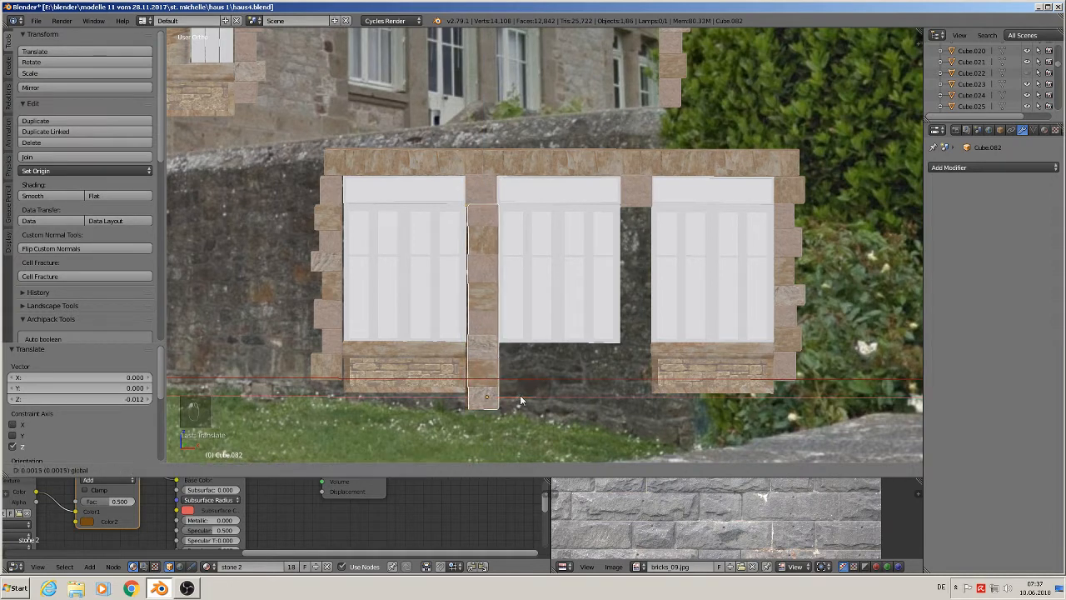
# - Scale the column up slightly by 1.012
pyautogui.click(518, 401)
pyautogui.press('s')
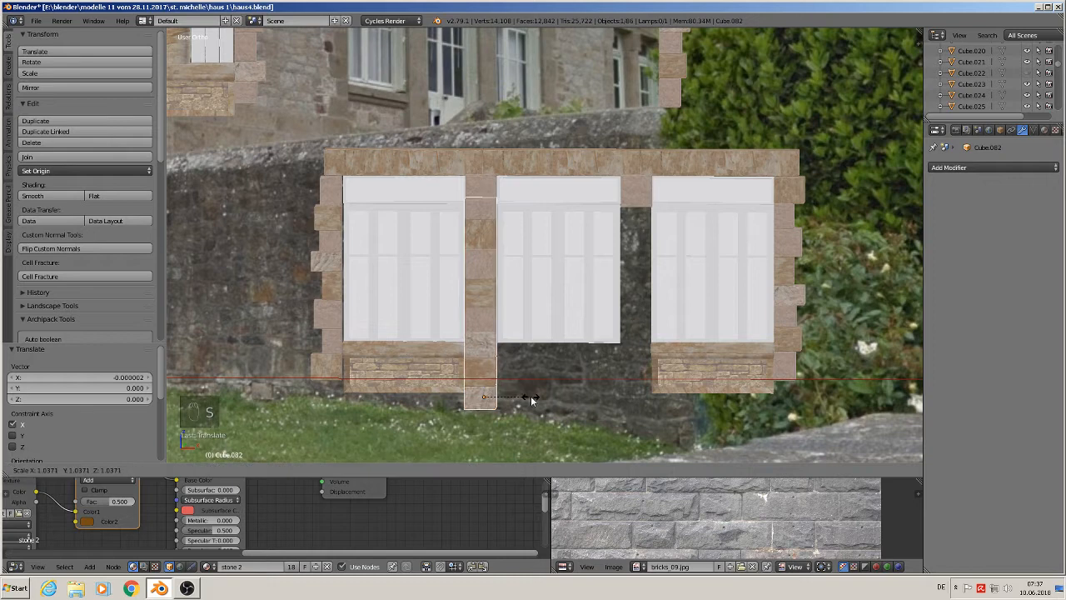
pyautogui.click(531, 402)
pyautogui.press('s')
pyautogui.click(531, 401)
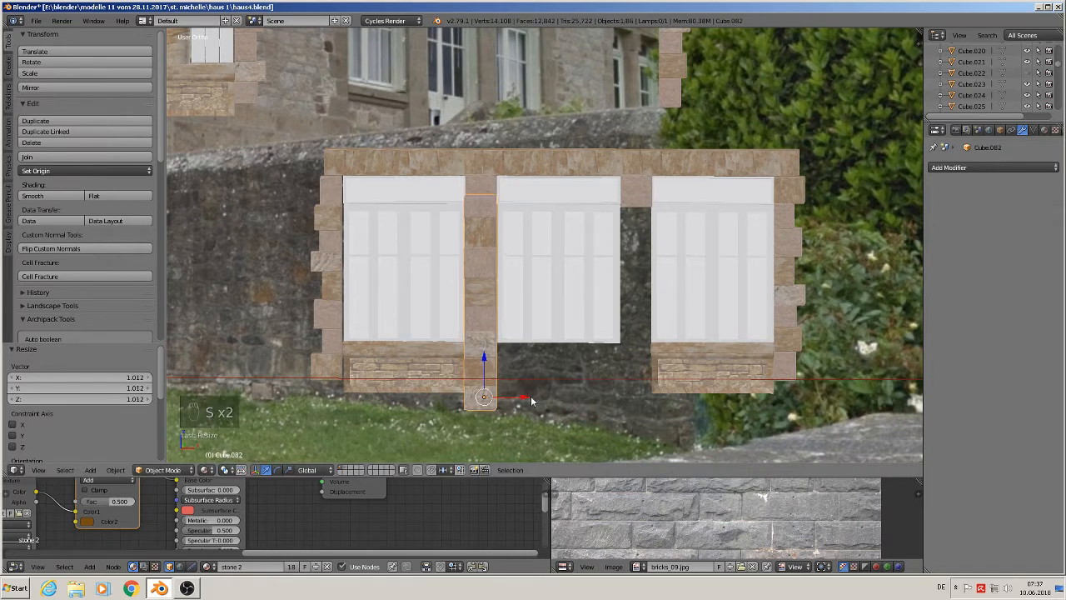
# - Lower the column along Z by 0.005
pyautogui.press('g')
pyautogui.press('z')
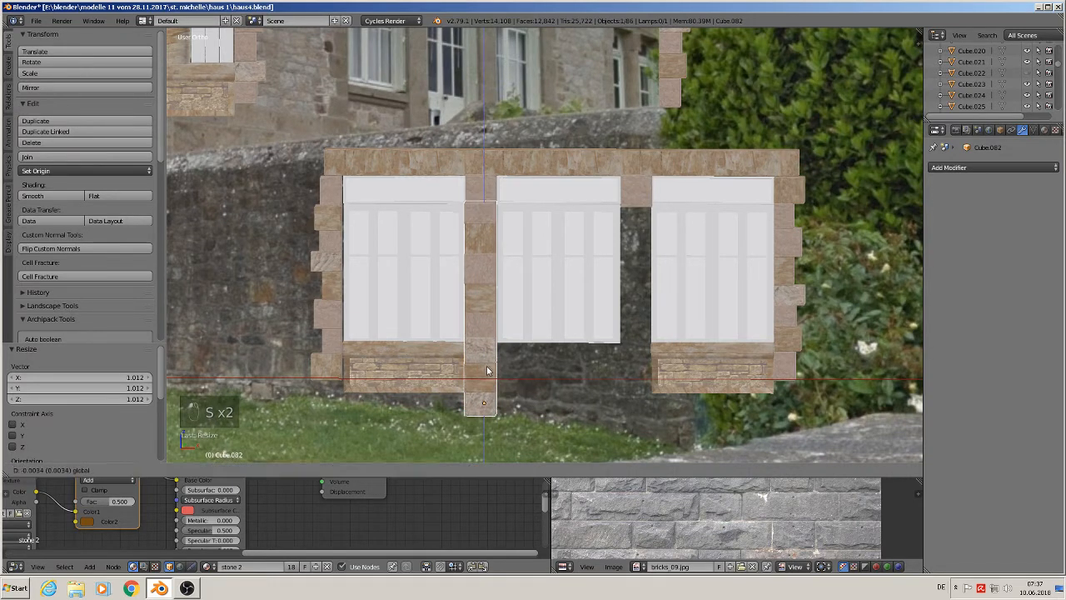
pyautogui.click(488, 370)
# - Move the column along Y by 0.609 to sit in the wall's plane
pyautogui.moveTo(488, 370); pyautogui.dragTo(524, 308, button='middle')
pyautogui.press('g')
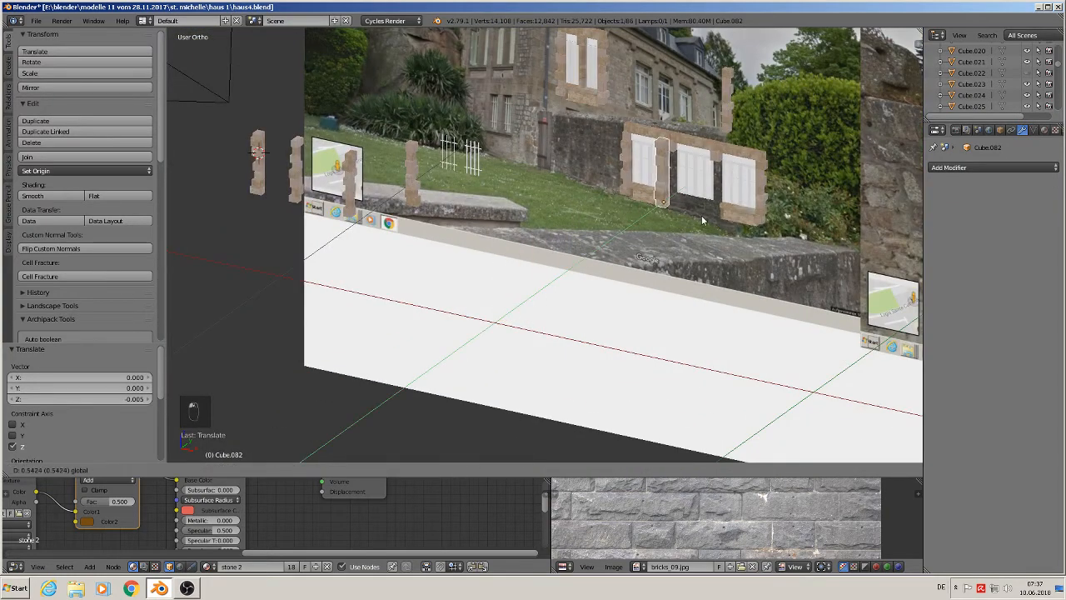
pyautogui.press('y')
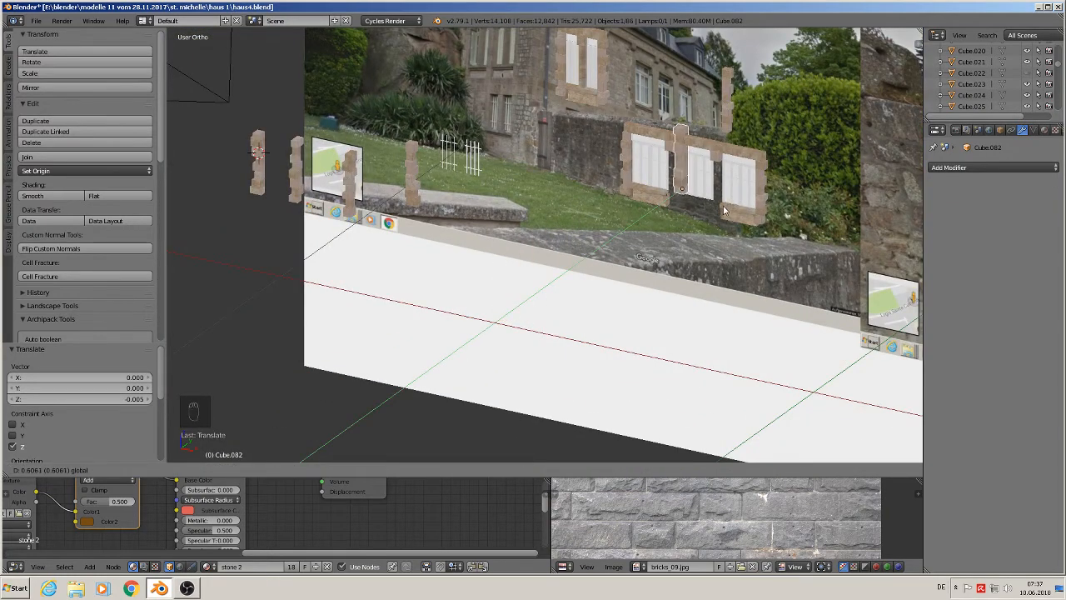
pyautogui.click(730, 208)
# - In front view, lower the column 0.049 along Z and shift it 0.021 along X
pyautogui.press('KP_1')
pyautogui.press('KP_Decimal')
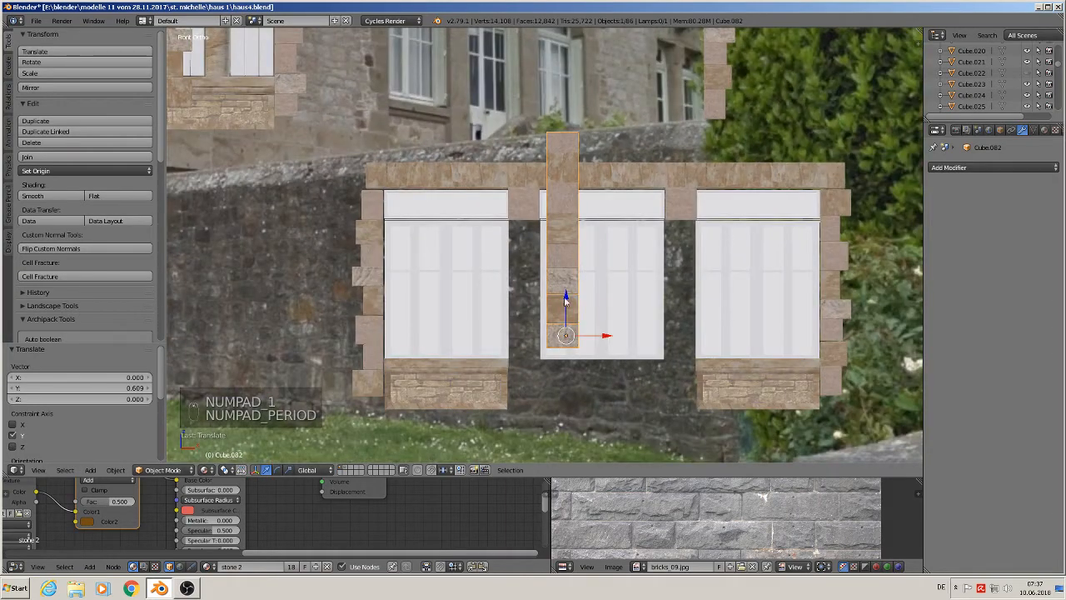
pyautogui.press('g')
pyautogui.press('z')
pyautogui.click(558, 407)
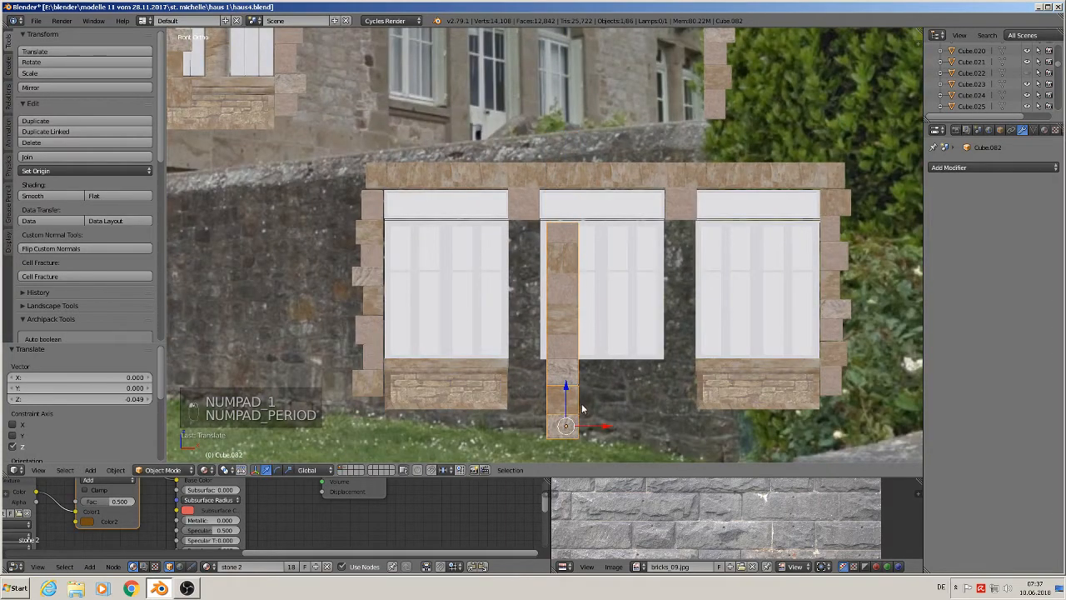
pyautogui.press('g')
pyautogui.press('x')
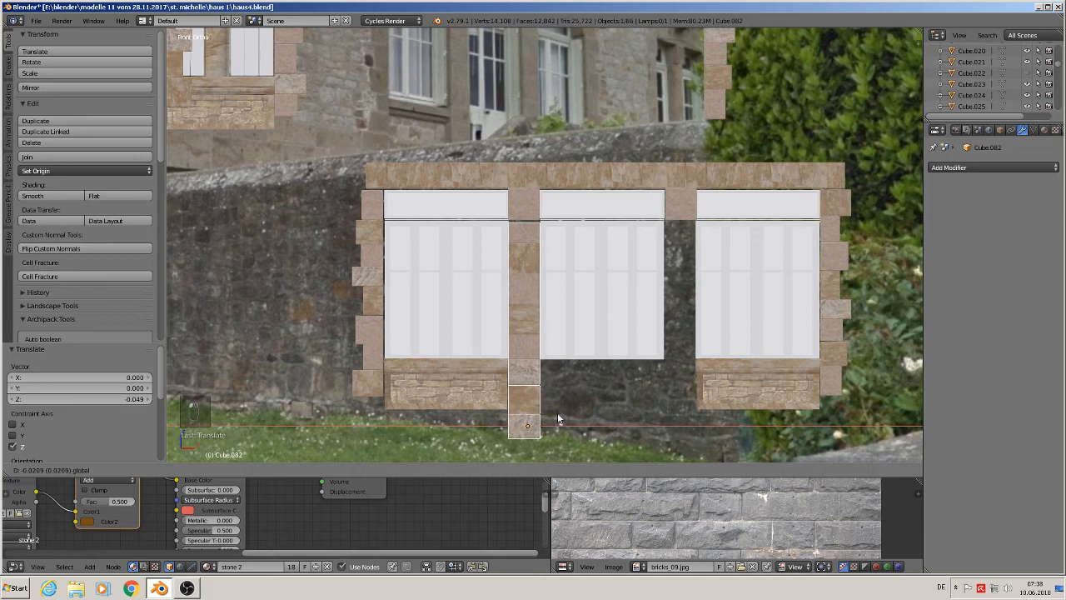
pyautogui.click(557, 412)
# - Shift the column 0.006 along Y and raise it 0.005 along Z
pyautogui.moveTo(558, 412); pyautogui.dragTo(549, 406, button='middle')
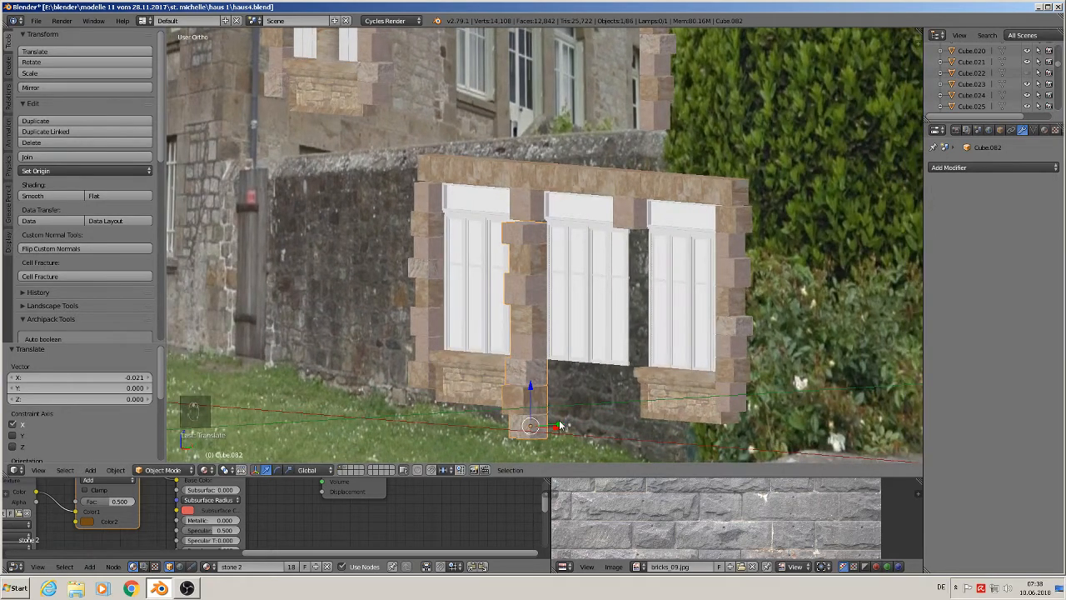
pyautogui.press('g')
pyautogui.press('y')
pyautogui.click(566, 423)
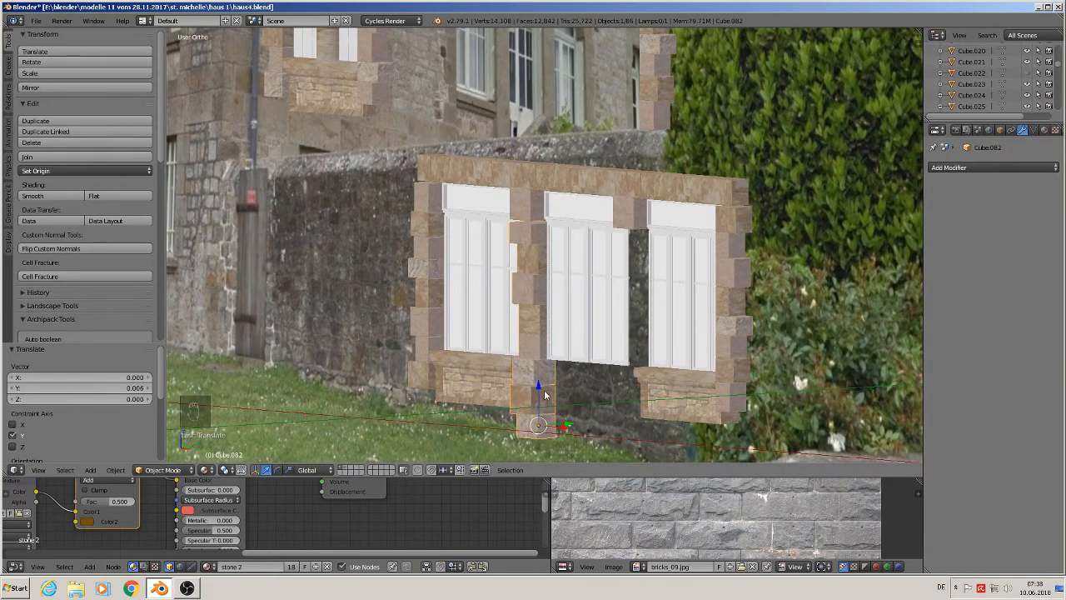
pyautogui.press('g')
pyautogui.press('z')
pyautogui.click(546, 390)
# - In Edit Mode, border-select the column's rear vertices and flatten them by scaling to 0 along Y
pyautogui.moveTo(547, 390); pyautogui.dragTo(527, 277, button='middle')
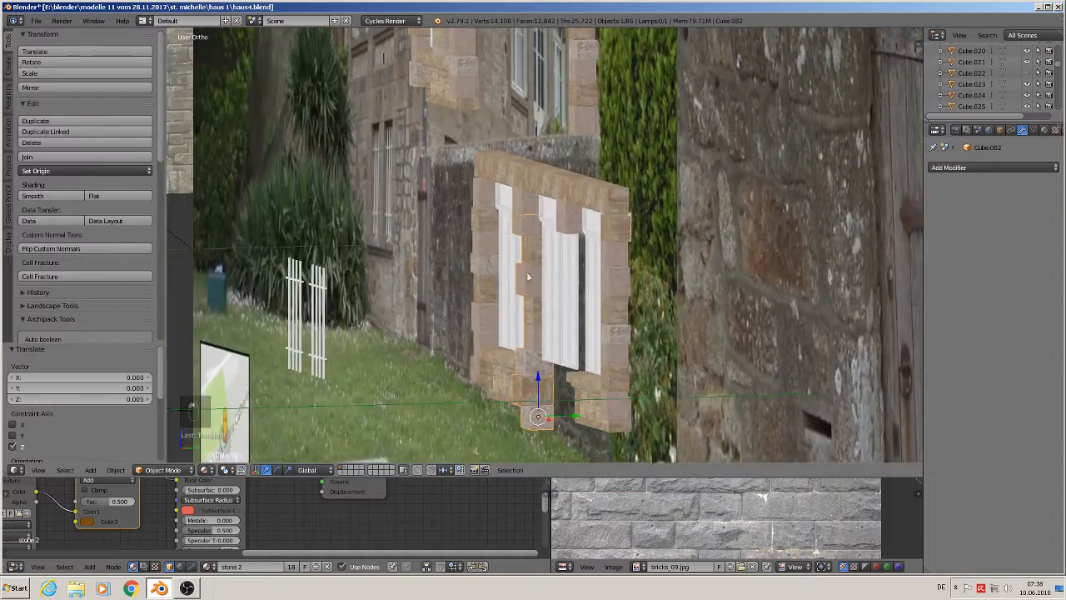
pyautogui.press('Tab')
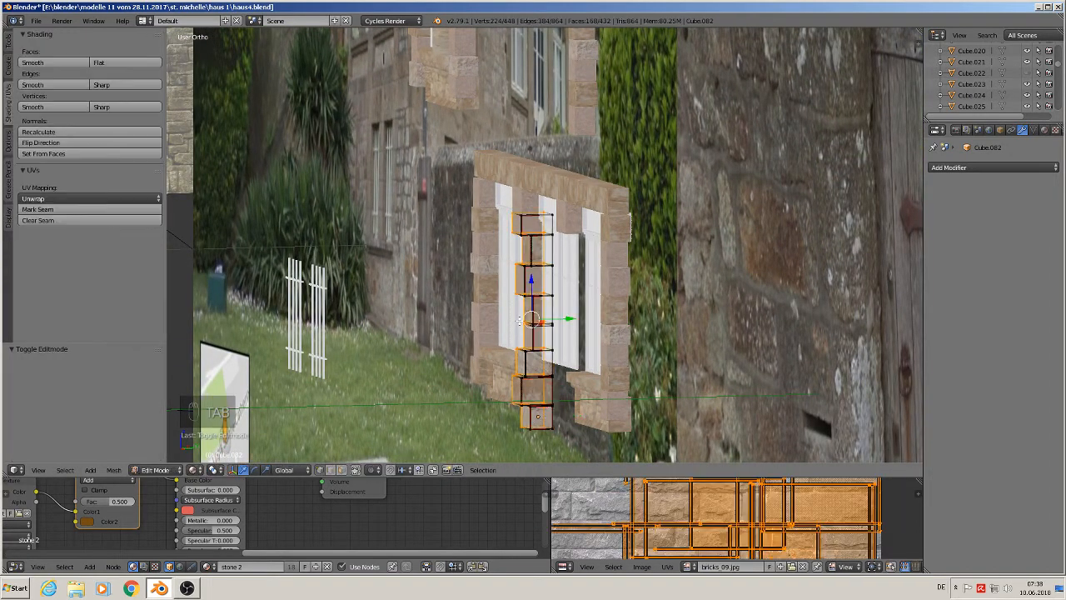
pyautogui.moveTo(521, 322)
pyautogui.mouseDown(button='middle')
pyautogui.moveTo(520, 336)
pyautogui.moveTo(511, 331)
pyautogui.mouseUp(button='middle')
pyautogui.press('a')
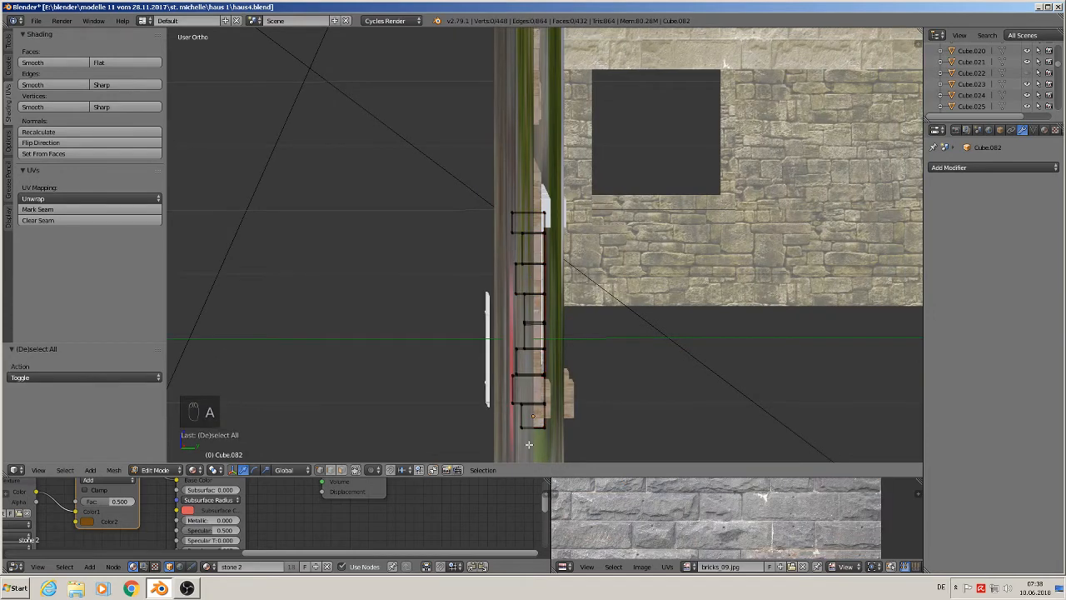
pyautogui.press('b')
pyautogui.moveTo(529, 444); pyautogui.dragTo(475, 179)
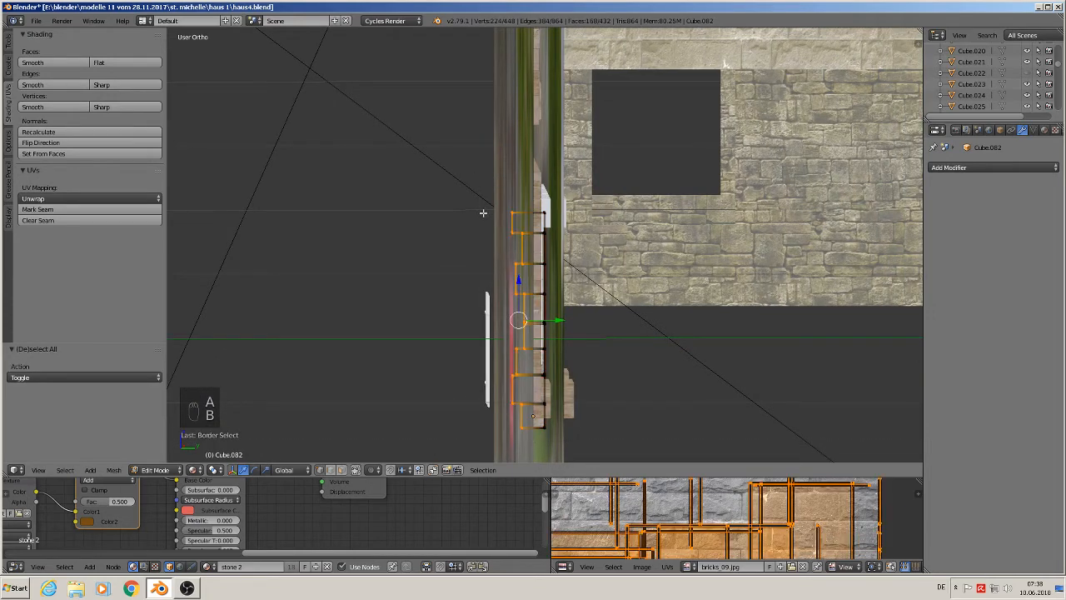
pyautogui.press('s')
pyautogui.press('y')
pyautogui.press('0')
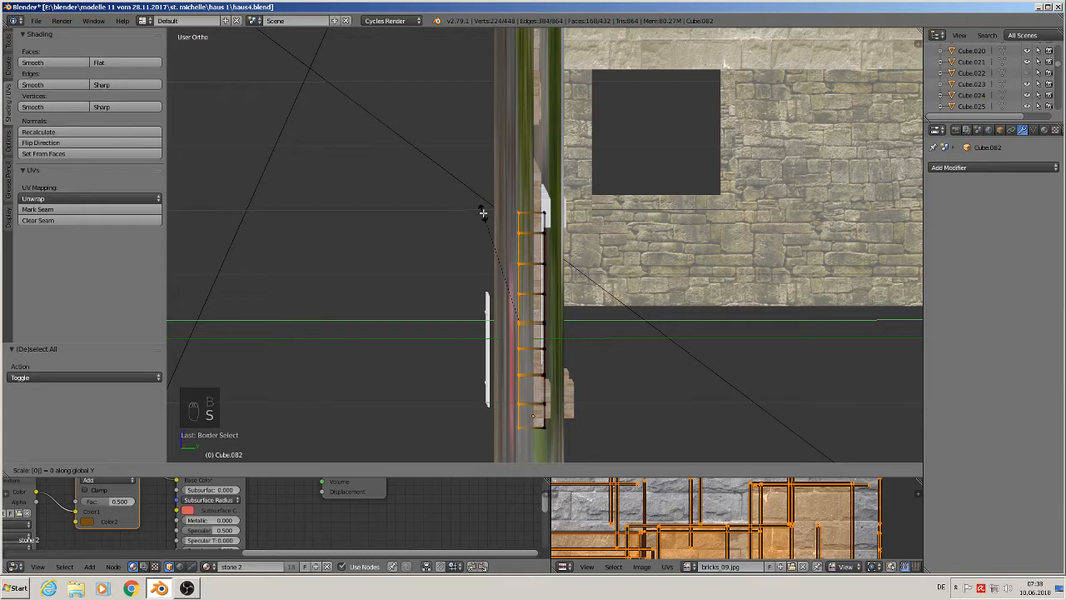
pyautogui.press('Return')
pyautogui.moveTo(520, 244); pyautogui.dragTo(567, 281, button='middle')
pyautogui.press('Tab')
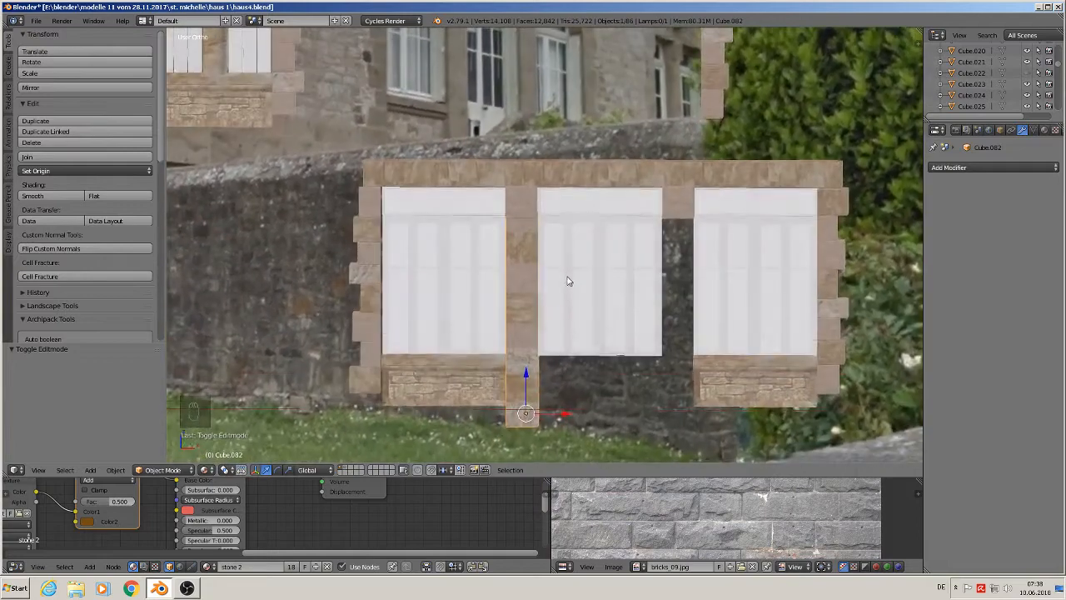
# - Scale the stone block above the column between the first and middle windows by 1.464 along X
pyautogui.scroll(1, 545, 248)
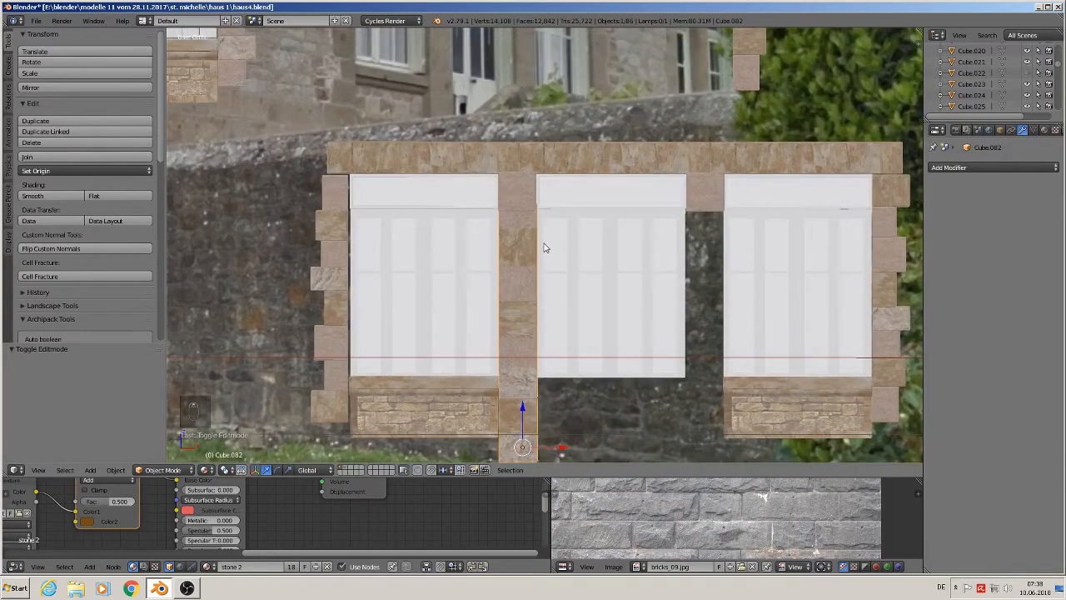
pyautogui.rightClick(517, 190)
pyautogui.scroll(-1, 544, 240)
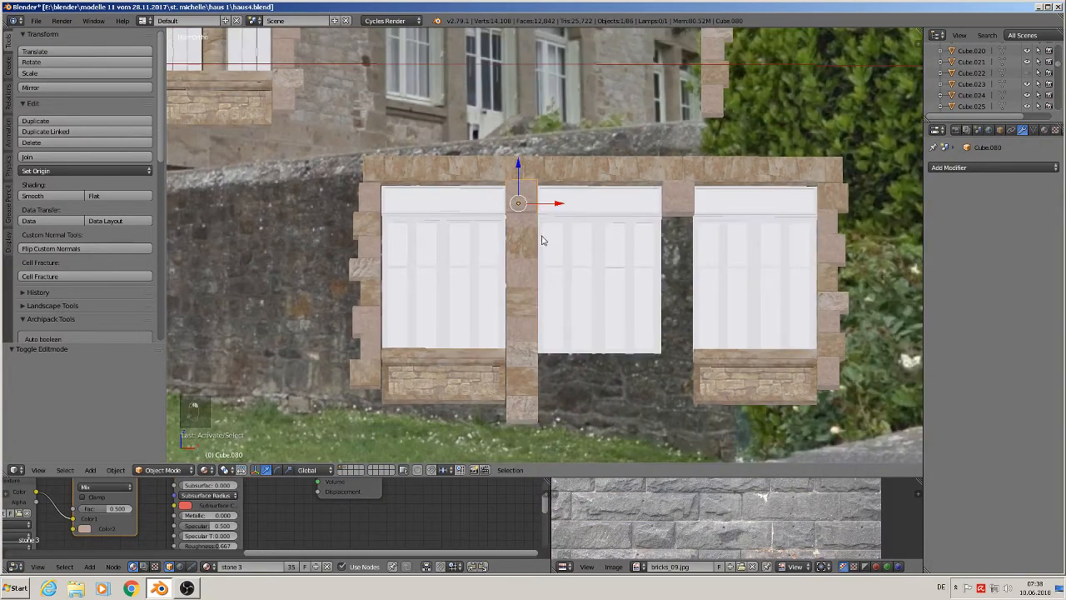
pyautogui.scroll(-2, 540, 252)
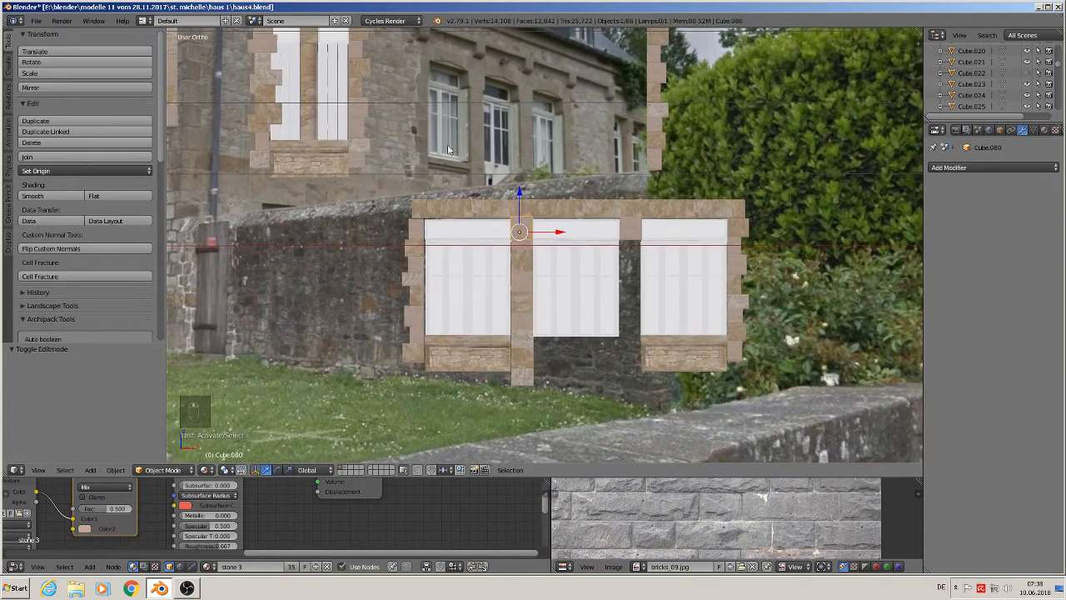
pyautogui.scroll(3, 581, 293)
pyautogui.press('s')
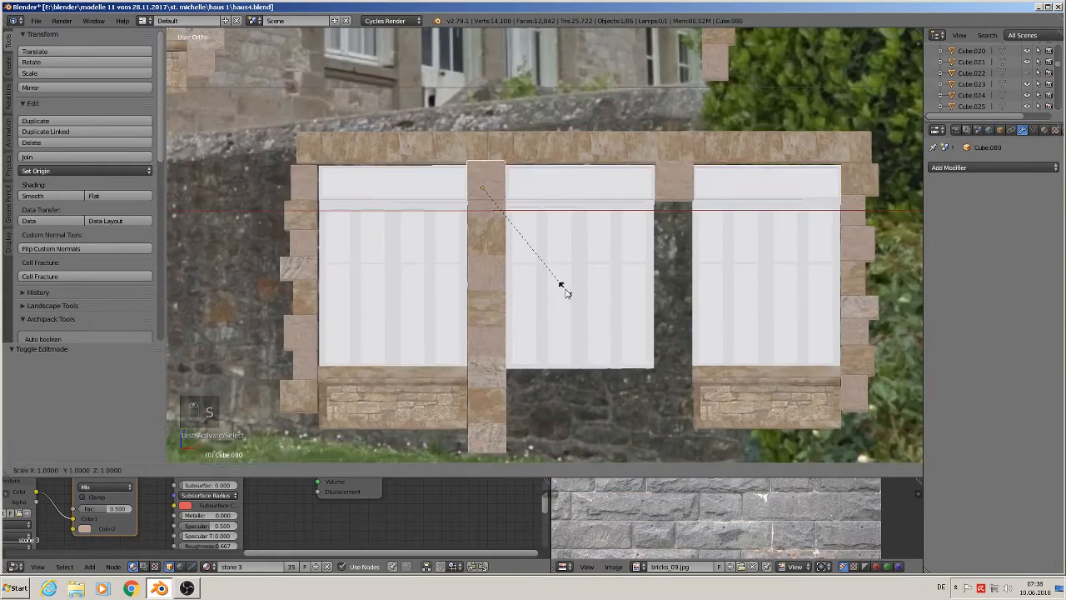
pyautogui.press('x')
pyautogui.click(642, 300)
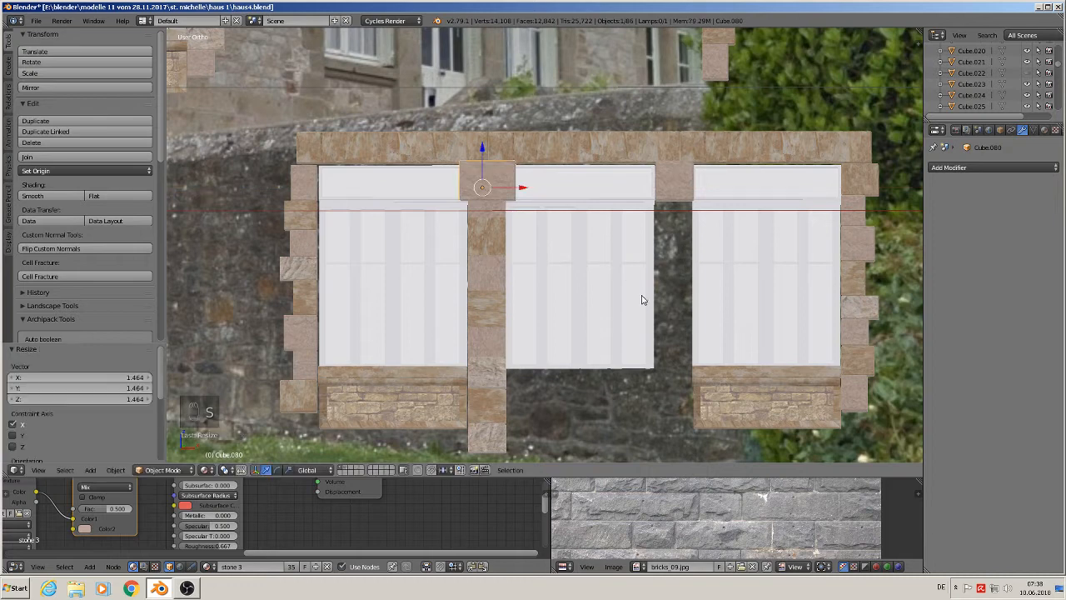
# - Delete the stone block between the middle and right windows
pyautogui.rightClick(679, 192)
pyautogui.press('x')
pyautogui.click(673, 187)
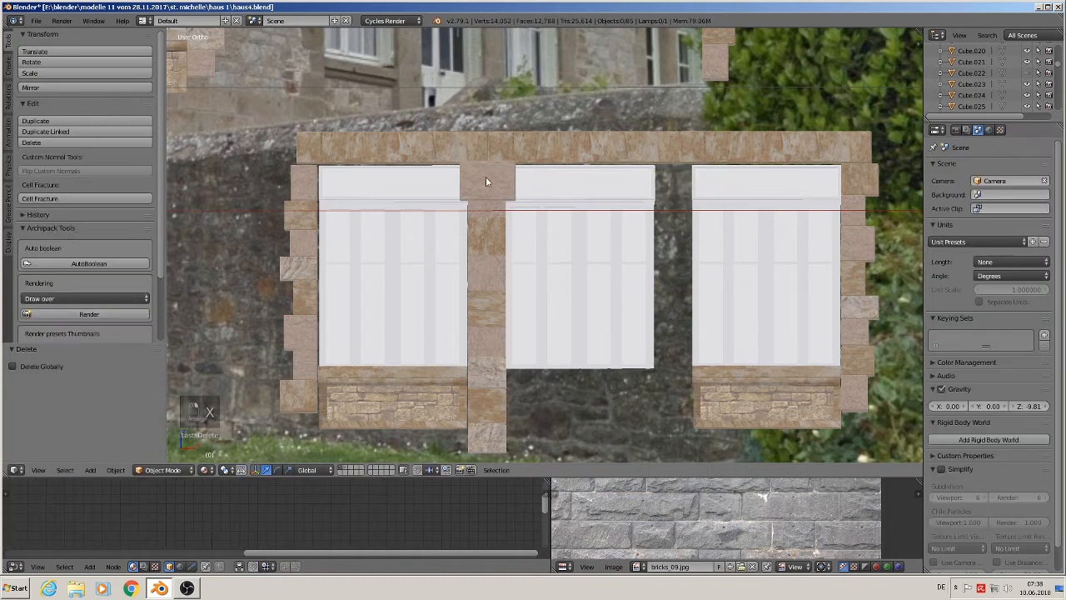
# - Duplicate the widened stone block and place it between the middle and right windows, about 0.069 along X
pyautogui.rightClick(487, 181)
pyautogui.hotkey('shift', 'd')
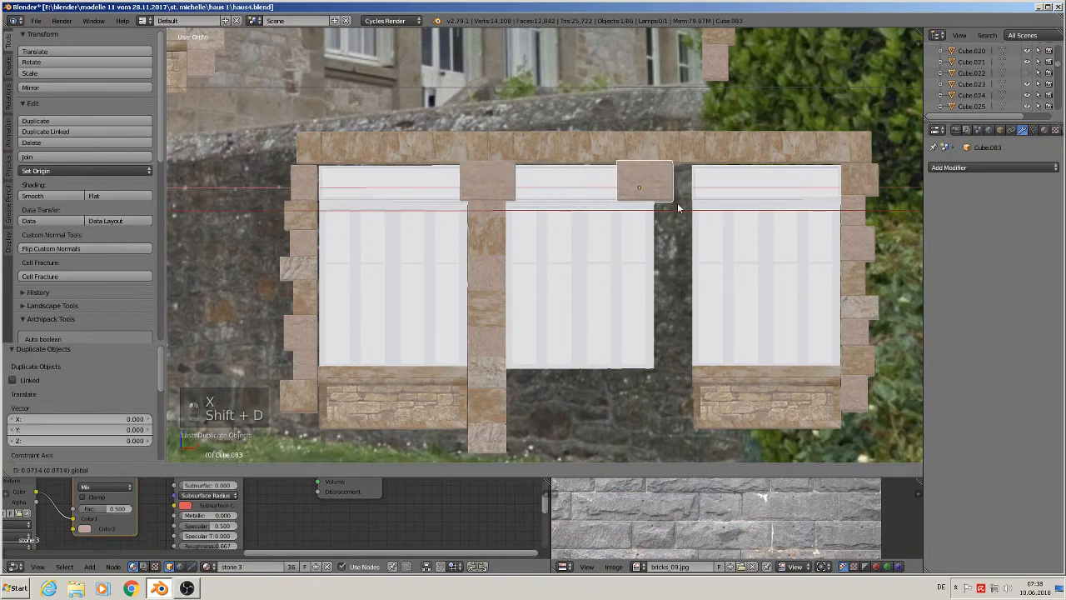
pyautogui.click(700, 217)
# - In Edit Mode, scale the upper glass panes of the middle and right windows to 0.870 along X
pyautogui.rightClick(578, 181)
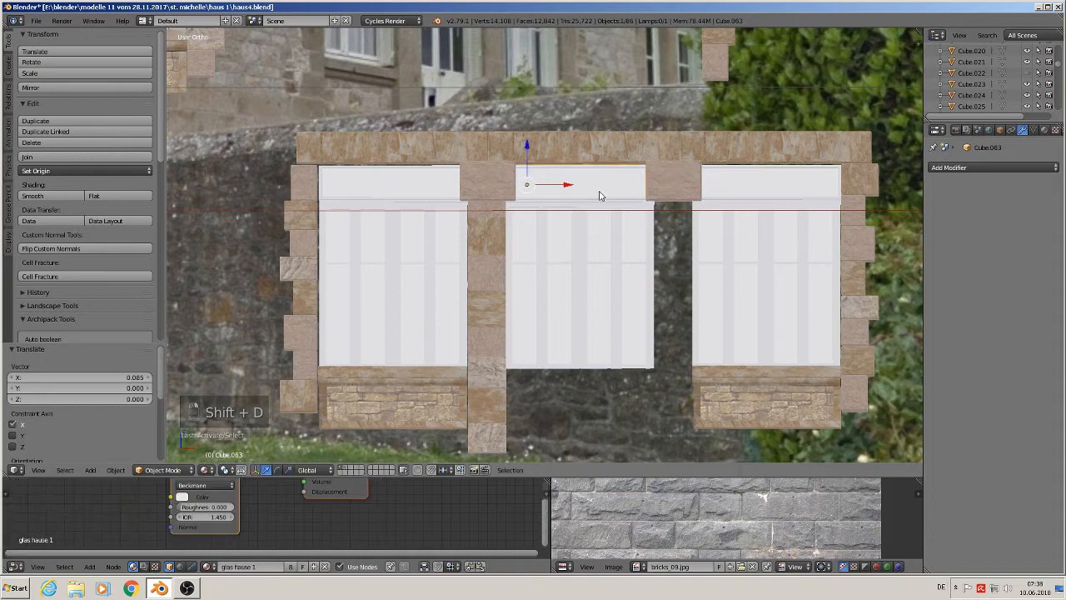
pyautogui.press('Tab')
pyautogui.press('a')
pyautogui.press('a')
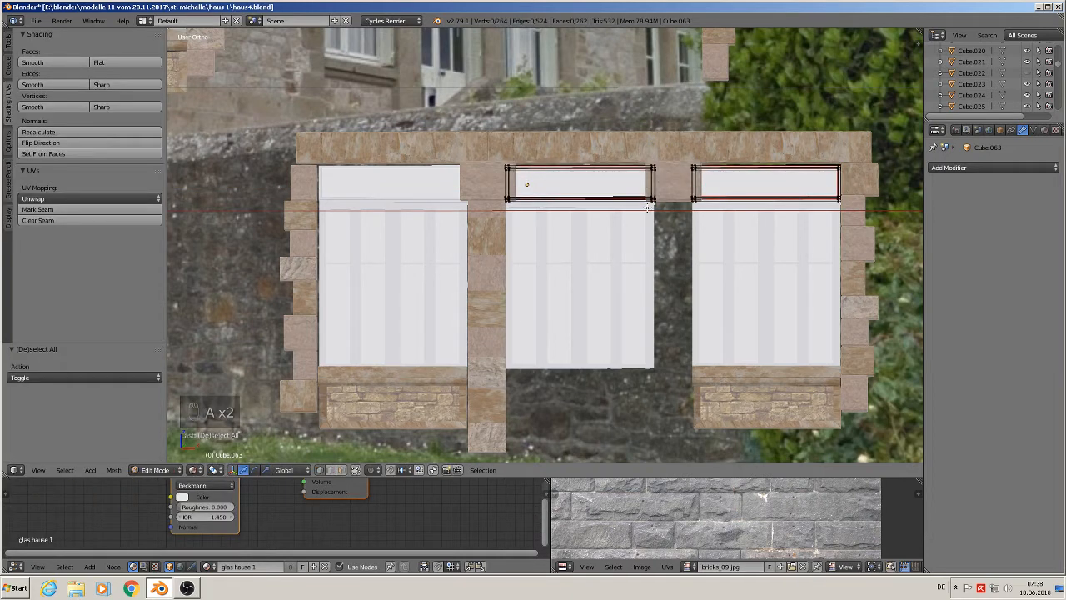
pyautogui.press('a')
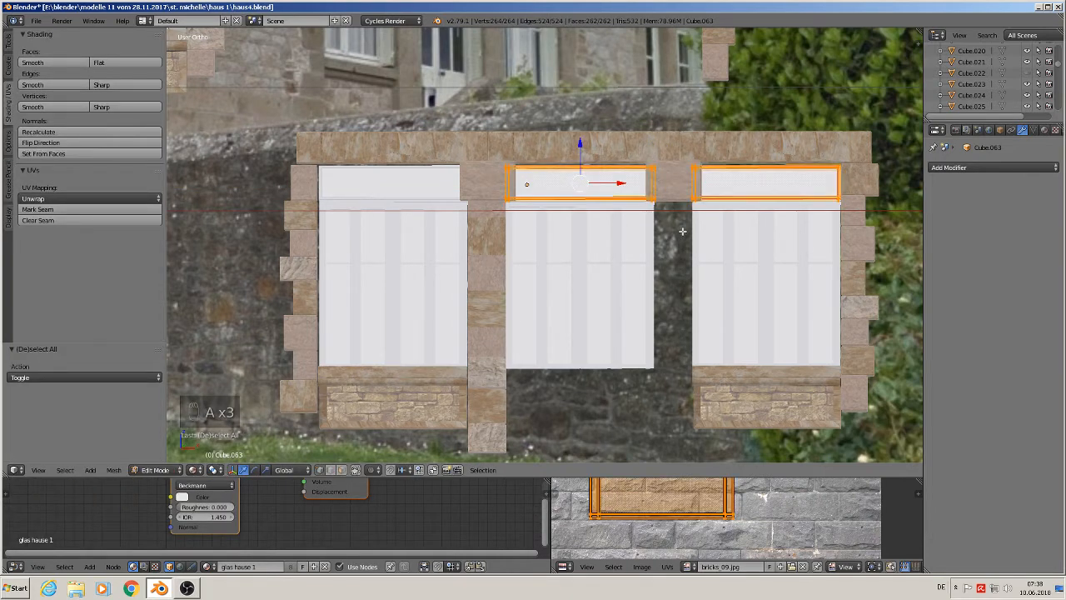
pyautogui.press('s')
pyautogui.press('x')
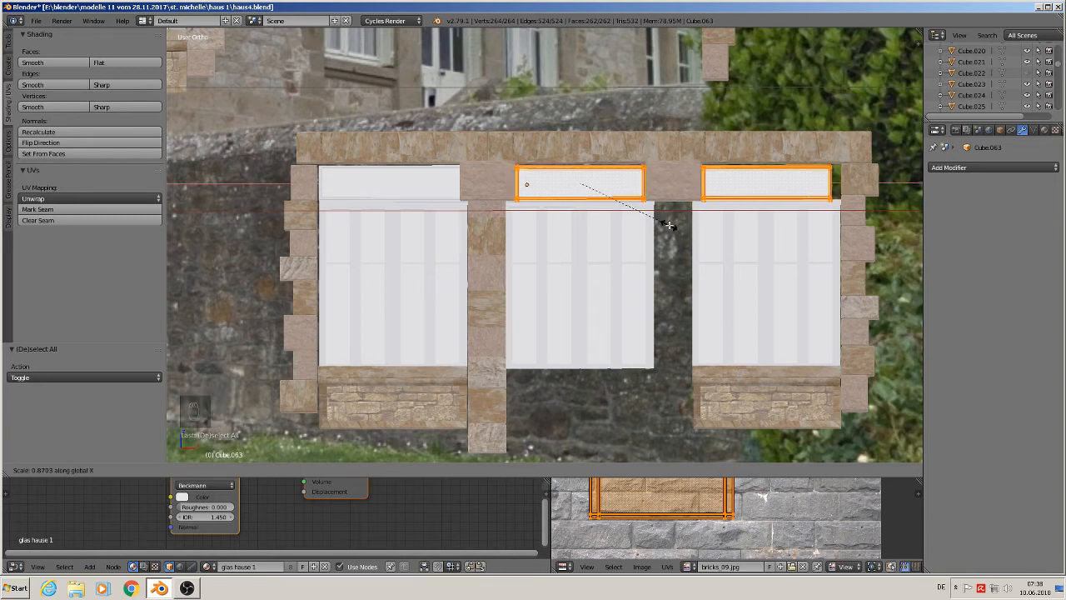
pyautogui.click(668, 225)
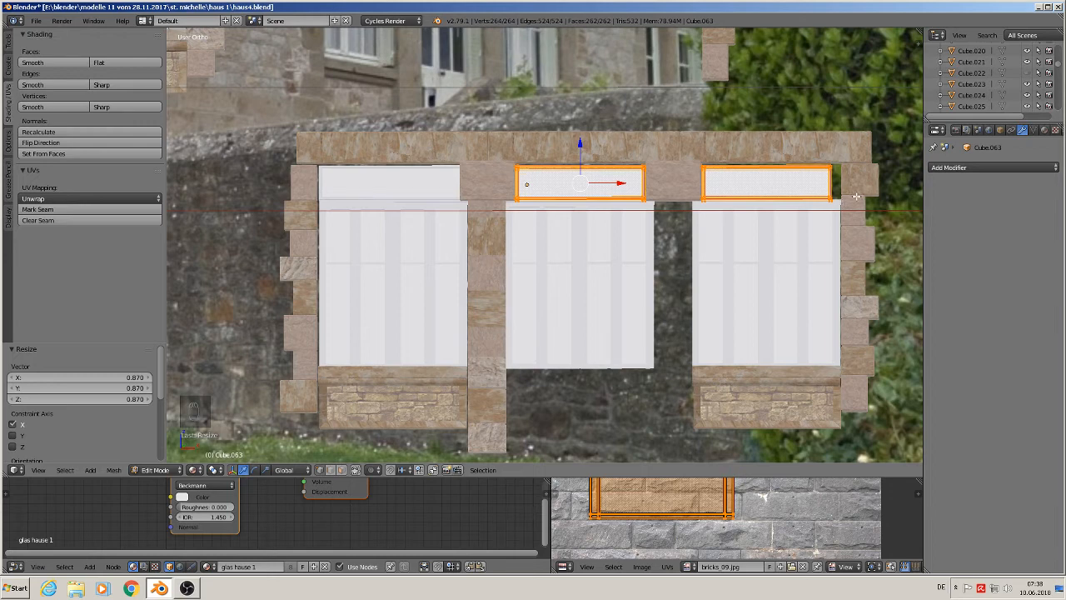
pyautogui.press('Tab')
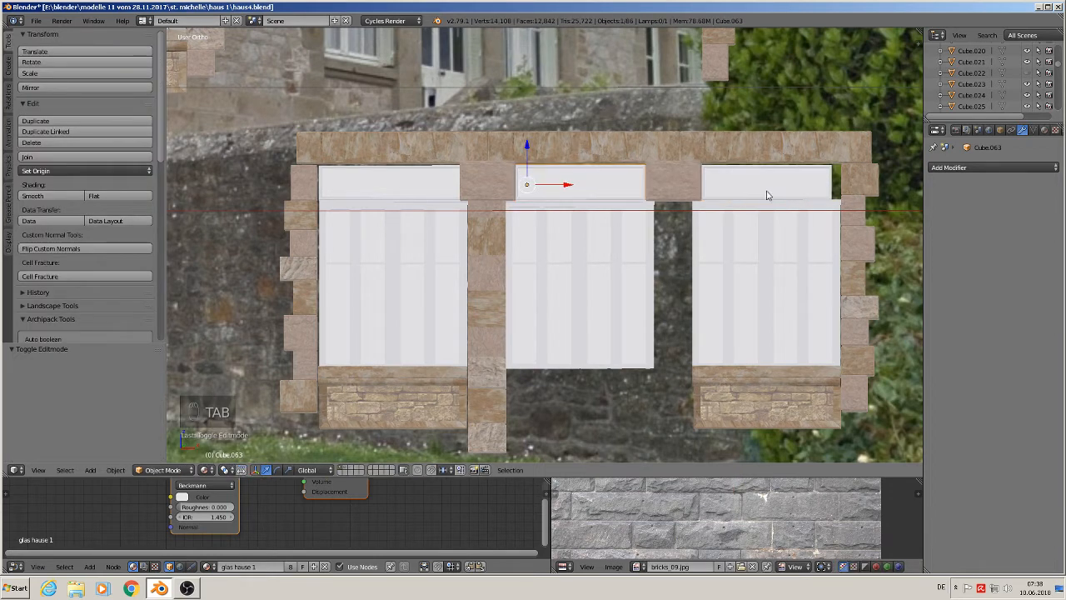
# - Move the right edge of the left window's upper glass pane 0.004 along X in Edit Mode
pyautogui.rightClick(367, 185)
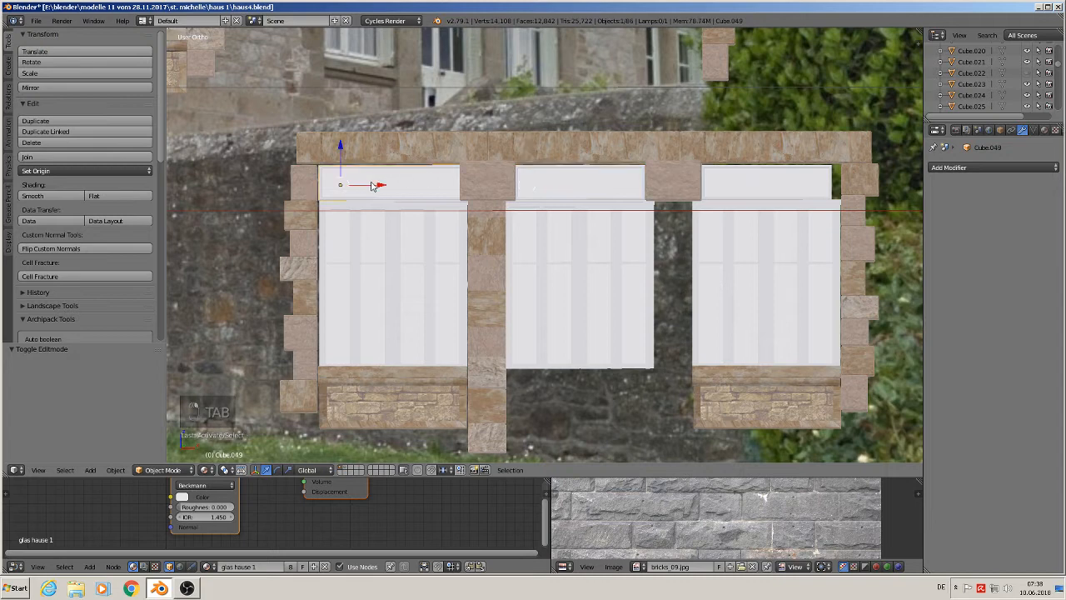
pyautogui.press('Tab')
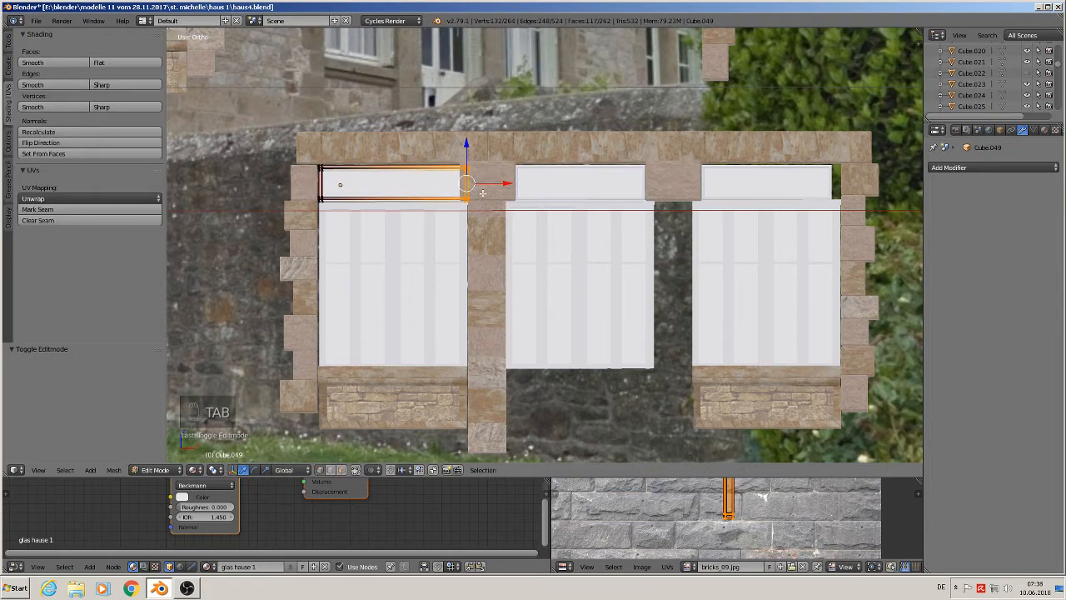
pyautogui.moveTo(482, 193); pyautogui.dragTo(493, 190)
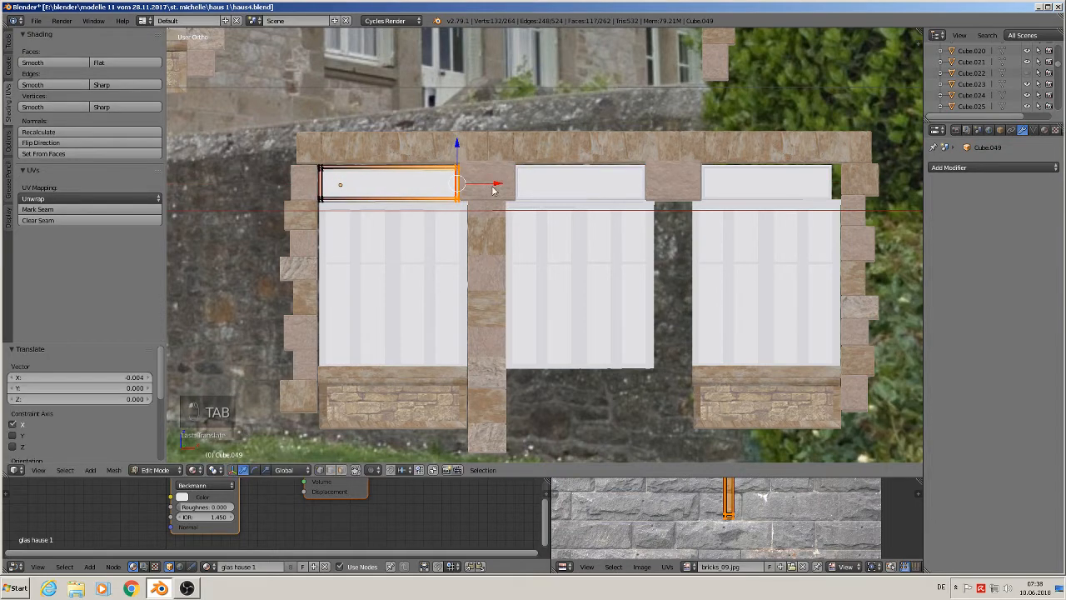
pyautogui.press('Tab')
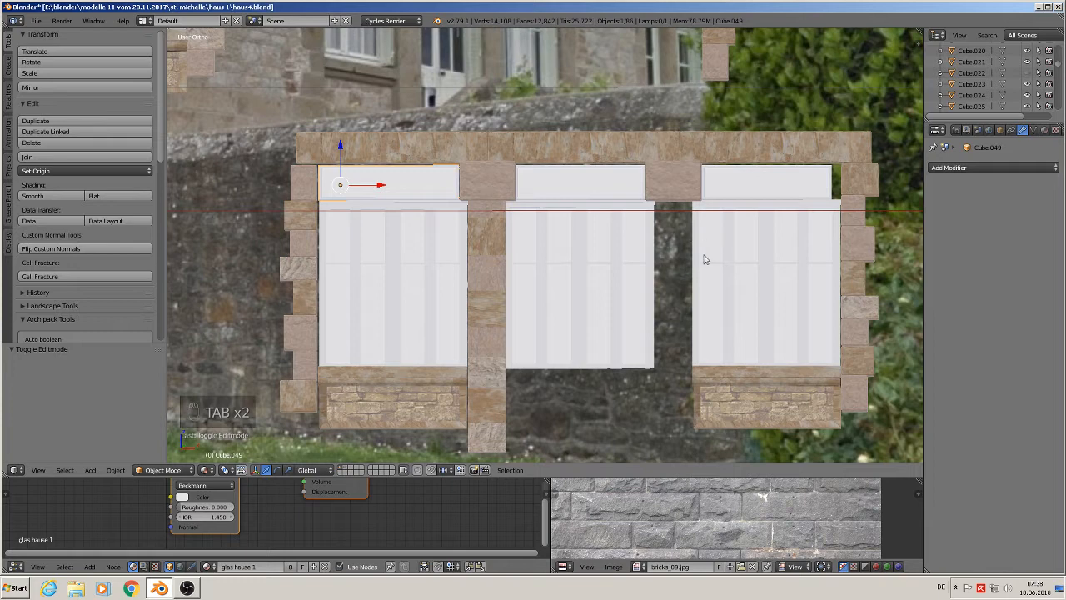
pyautogui.press('Tab')
pyautogui.press('Tab')
pyautogui.rightClick(778, 182)
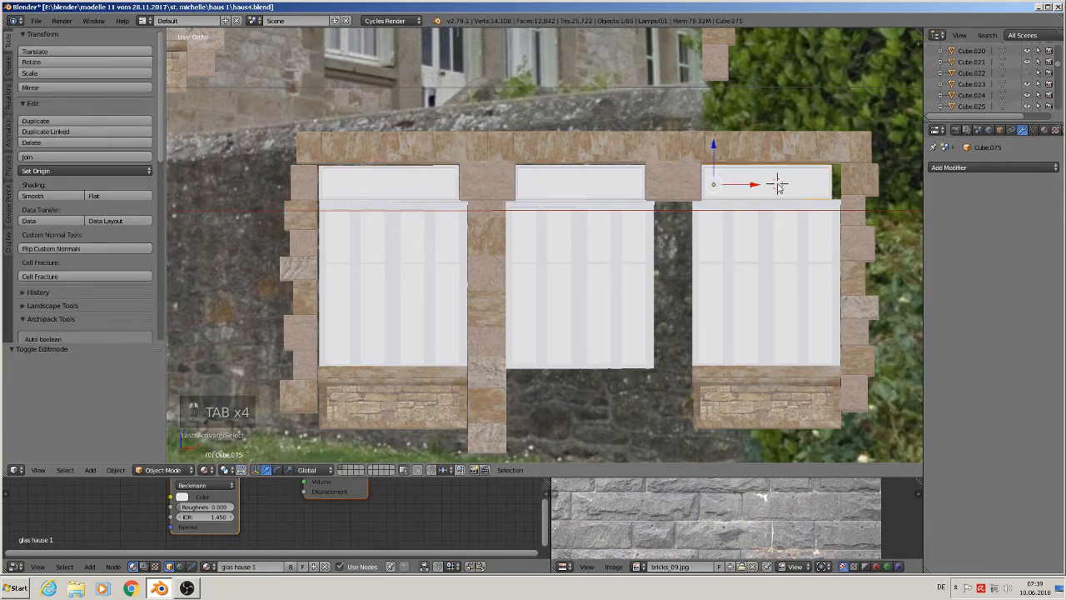
pyautogui.press('Tab')
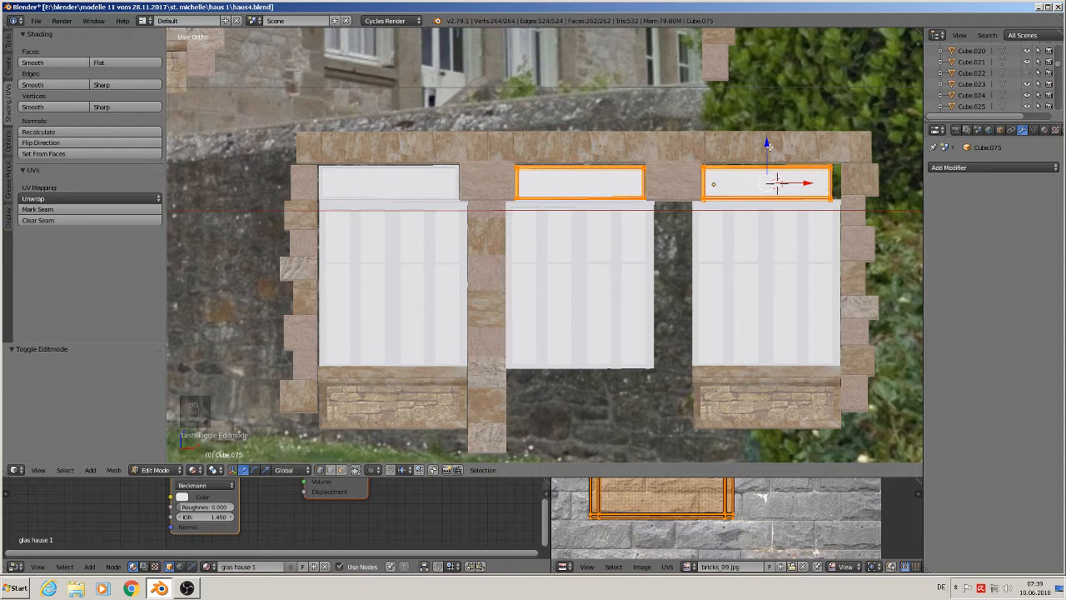
pyautogui.press('Tab')
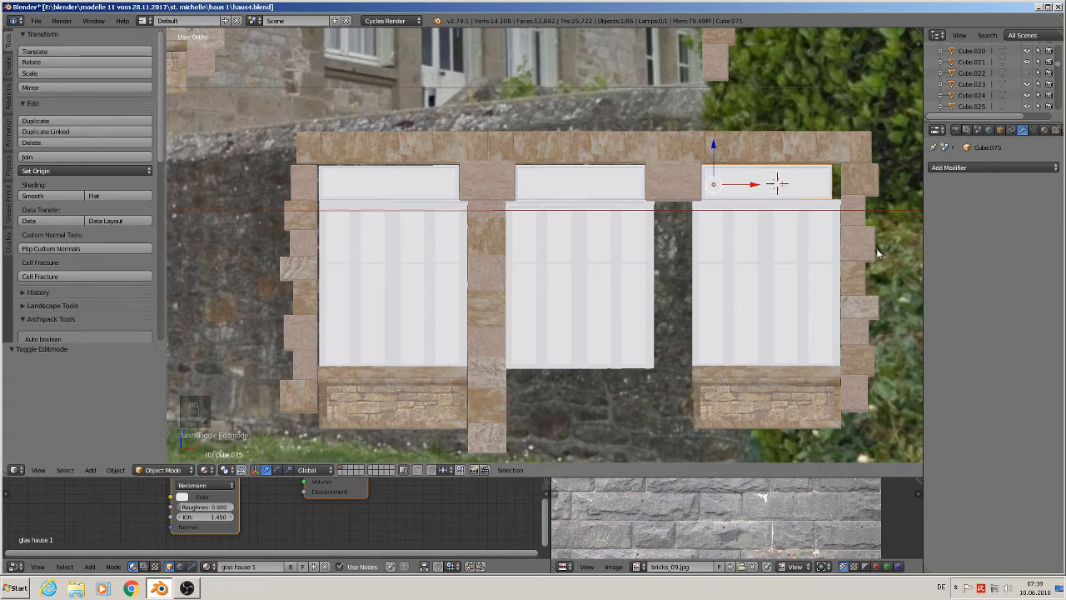
pyautogui.rightClick(493, 288)
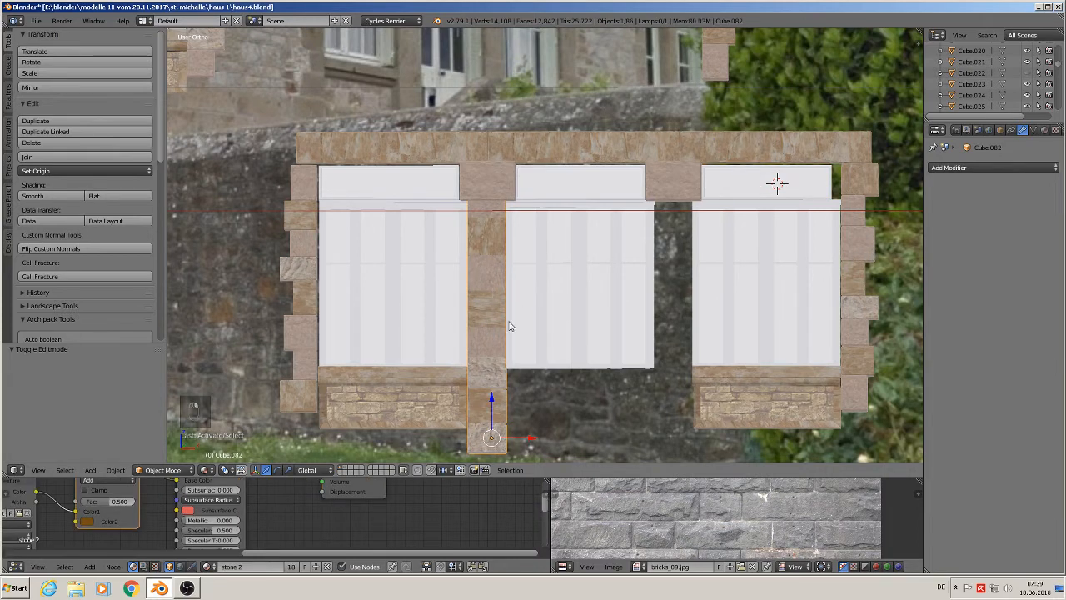
# - Duplicate the stone column, move the copy 0.085 along X between the middle and right windows, and rotate it 180° about Y
pyautogui.hotkey('shift', 'd')
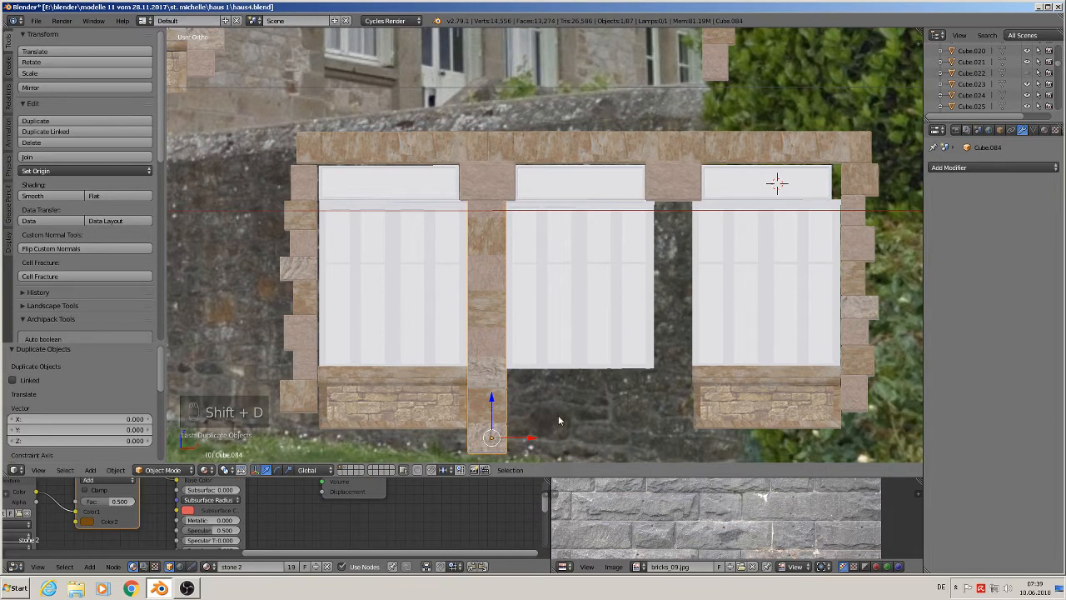
pyautogui.click(716, 430)
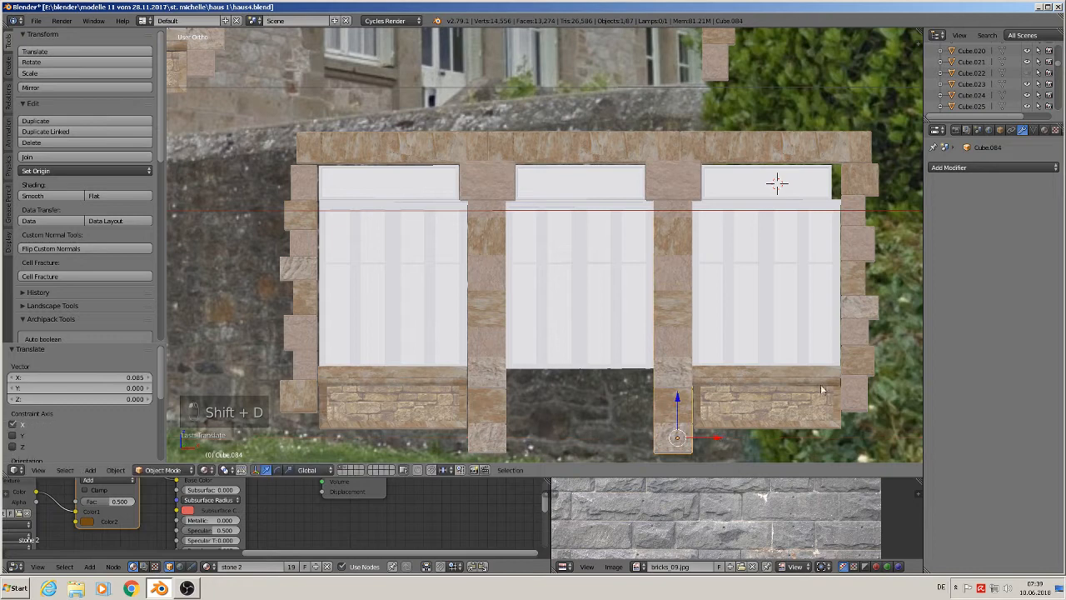
pyautogui.press('r')
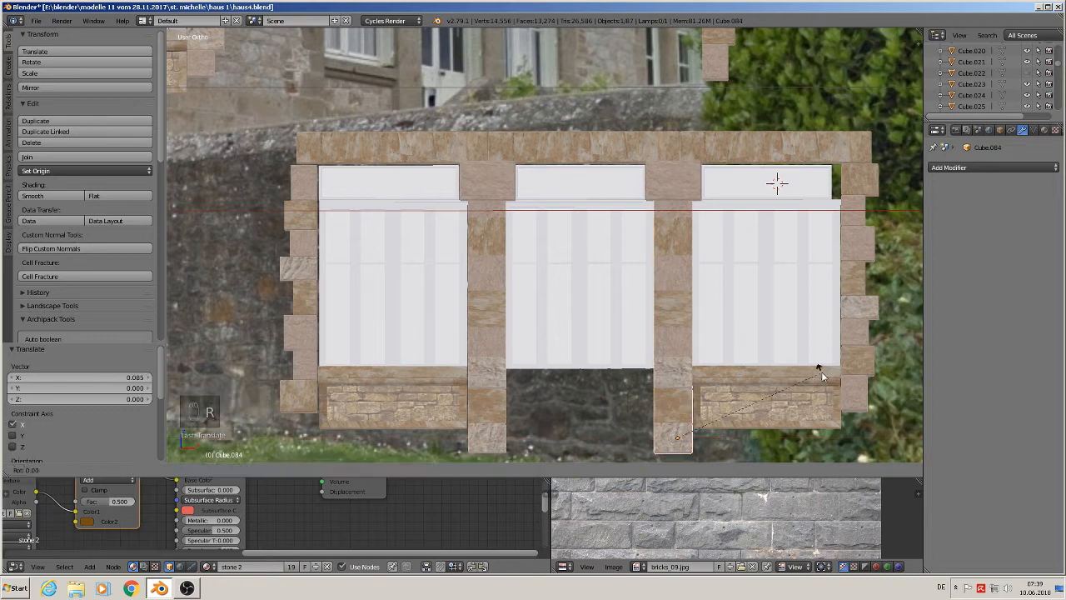
pyautogui.write('y180')
pyautogui.press('Return')
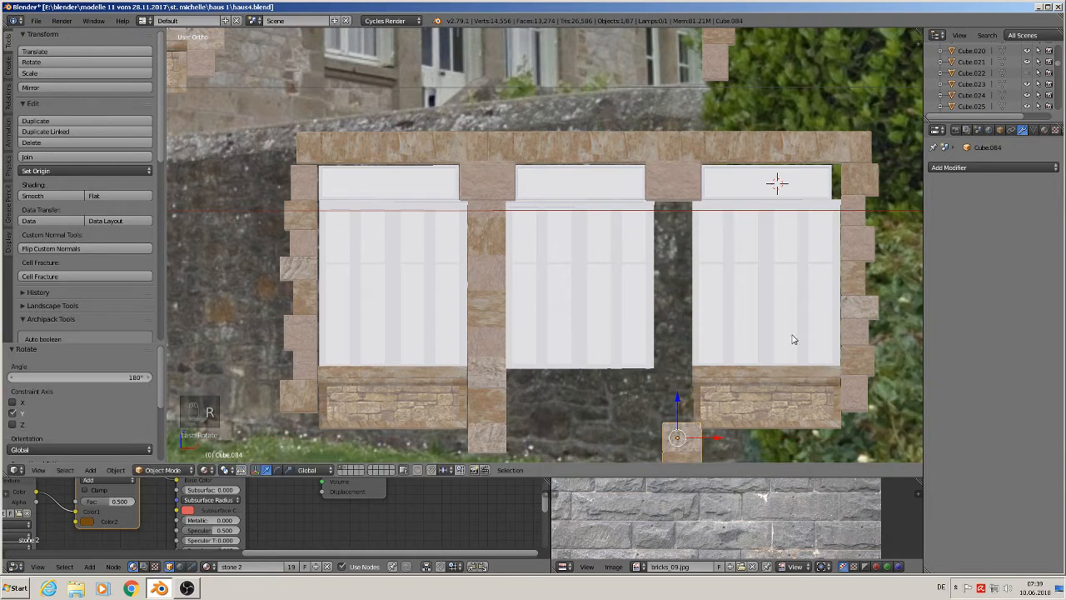
# - Move the duplicated column up along Z to the window tops and nudge it 0.004 back along X
pyautogui.press('g')
pyautogui.press('z')
pyautogui.moveTo(696, 188); pyautogui.dragTo(693, 184)
pyautogui.moveTo(719, 217); pyautogui.dragTo(708, 220)
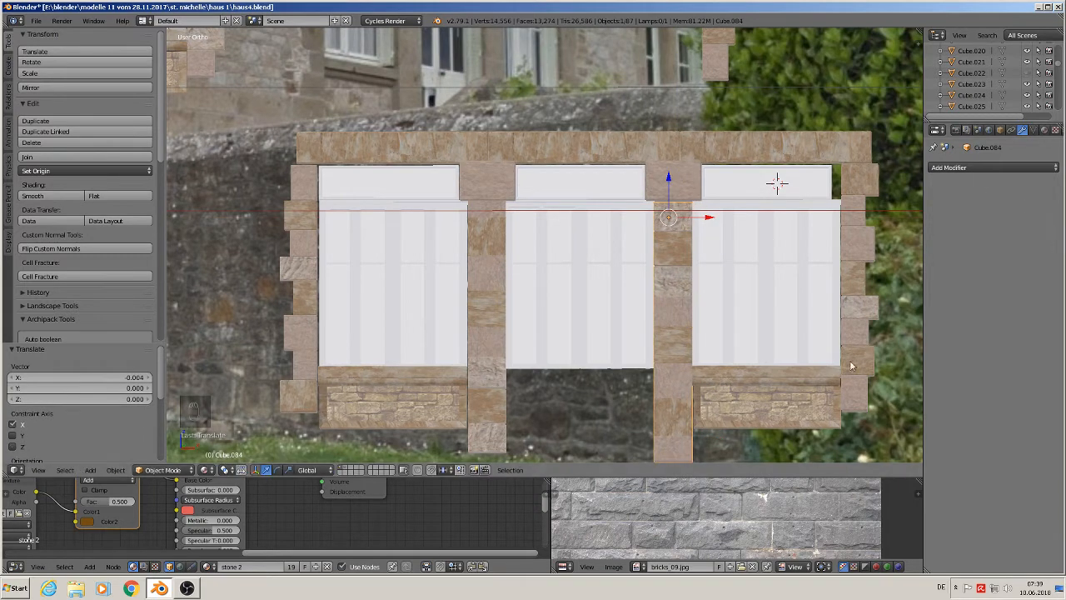
# - In Edit Mode, delete the upper glass panes of the middle and right windows
pyautogui.rightClick(818, 183)
pyautogui.press('Tab')
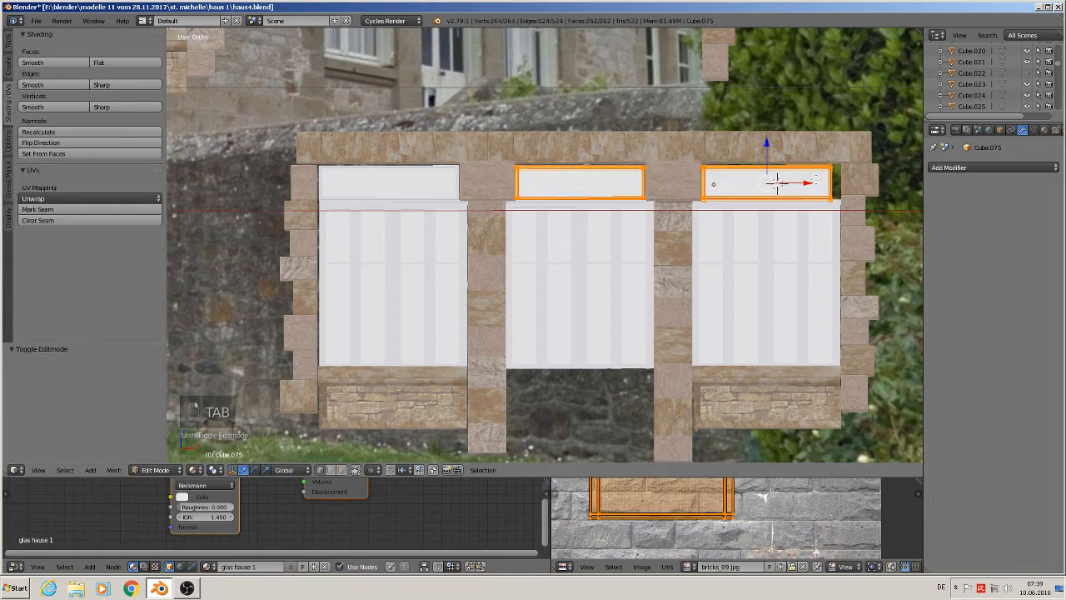
pyautogui.press('a')
pyautogui.press('a')
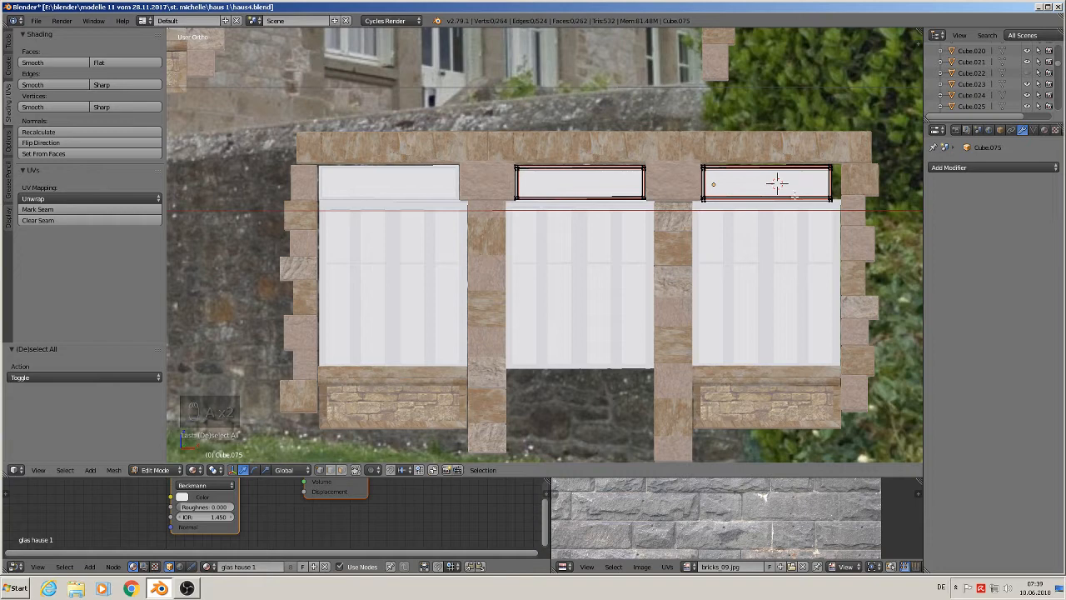
pyautogui.press('l')
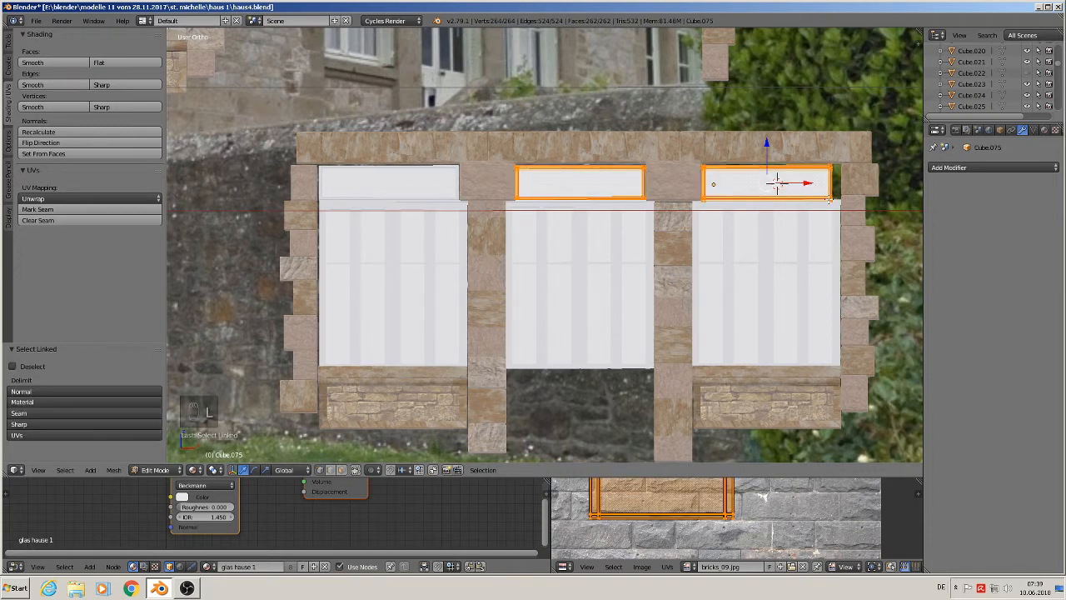
pyautogui.press('a')
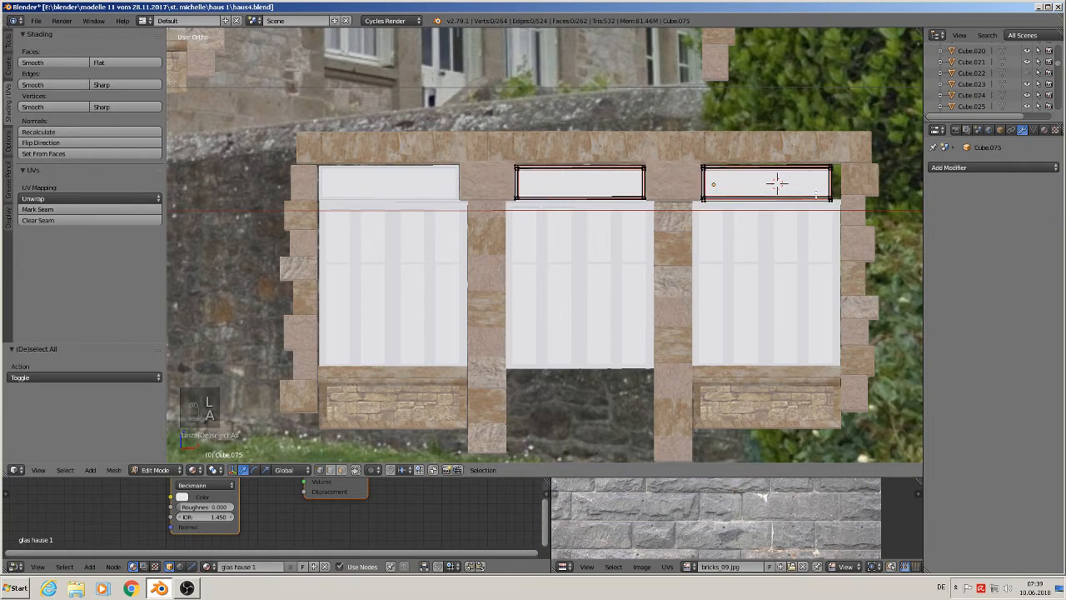
pyautogui.press('b')
pyautogui.moveTo(848, 221); pyautogui.dragTo(691, 149)
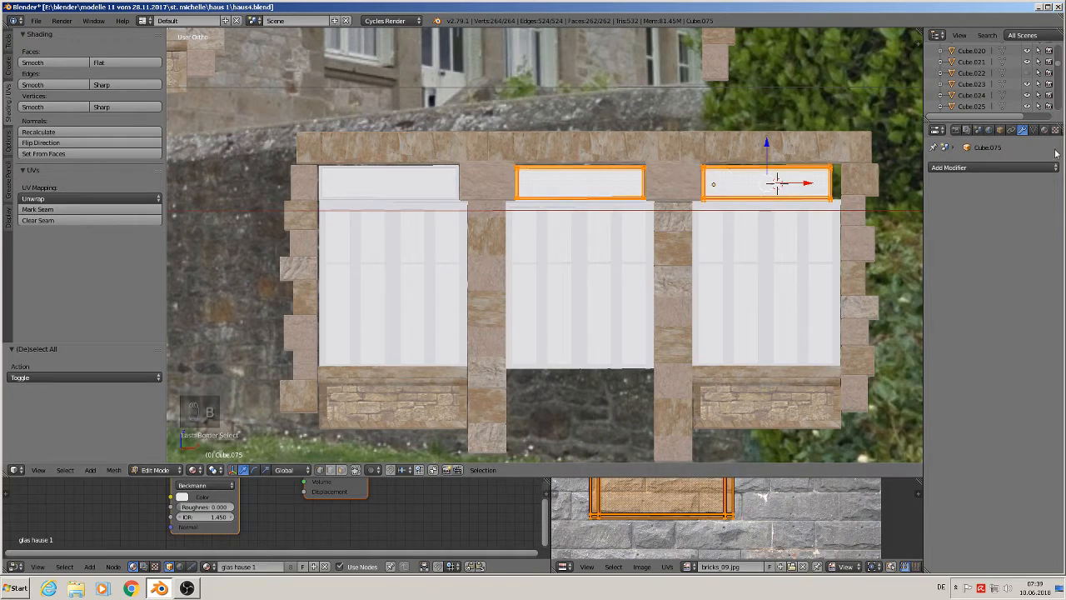
pyautogui.click(1000, 129)
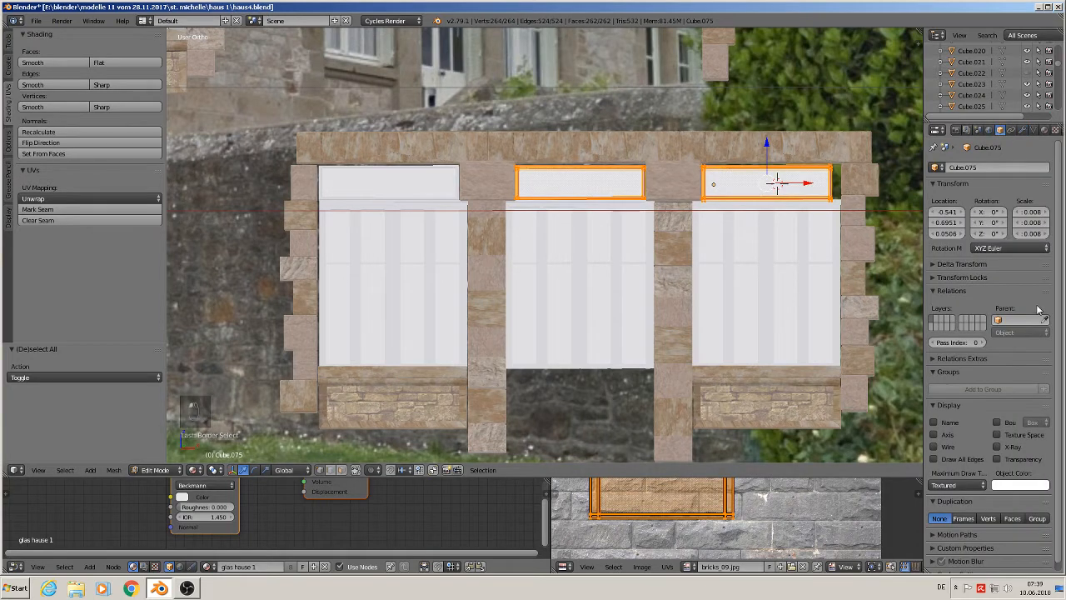
pyautogui.scroll(-1, 1039, 312)
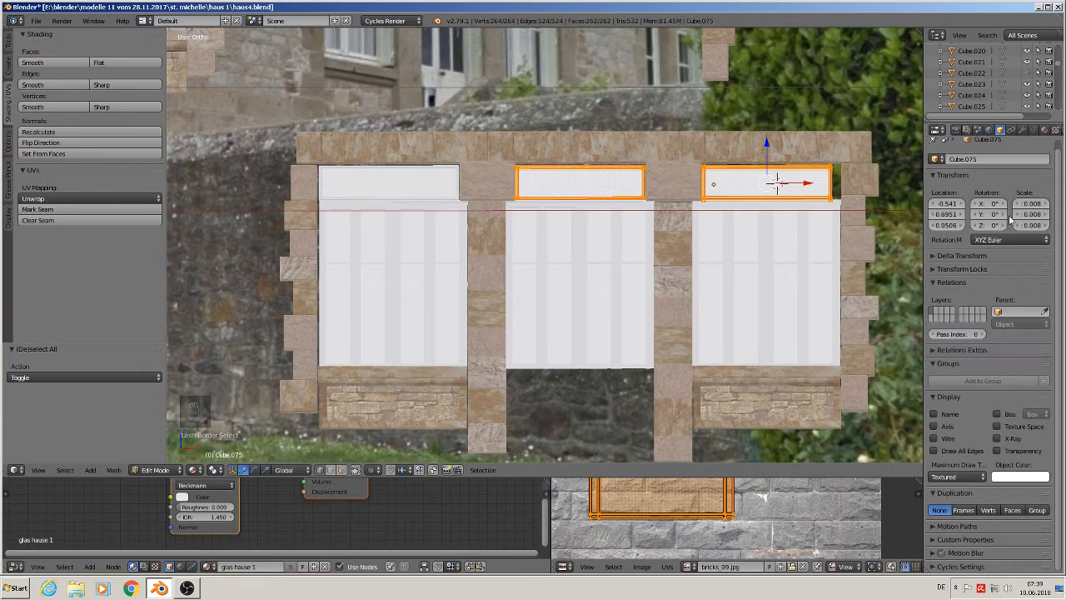
pyautogui.press('x')
pyautogui.click(727, 212)
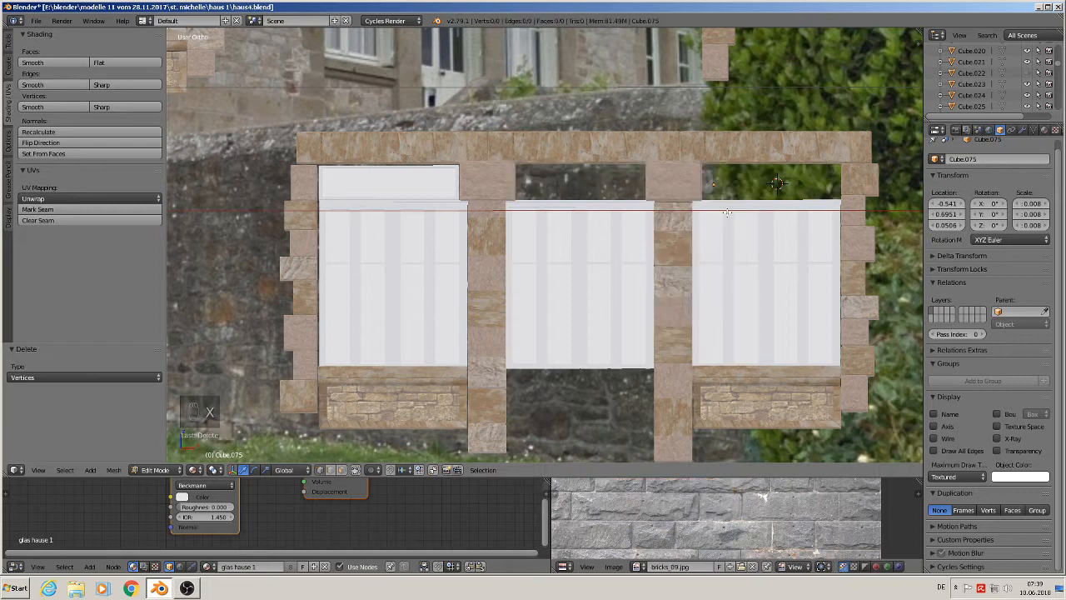
# - Duplicate the left window's upper glass pane twice, placing copies over the middle and right windows
pyautogui.press('Tab')
pyautogui.rightClick(406, 181)
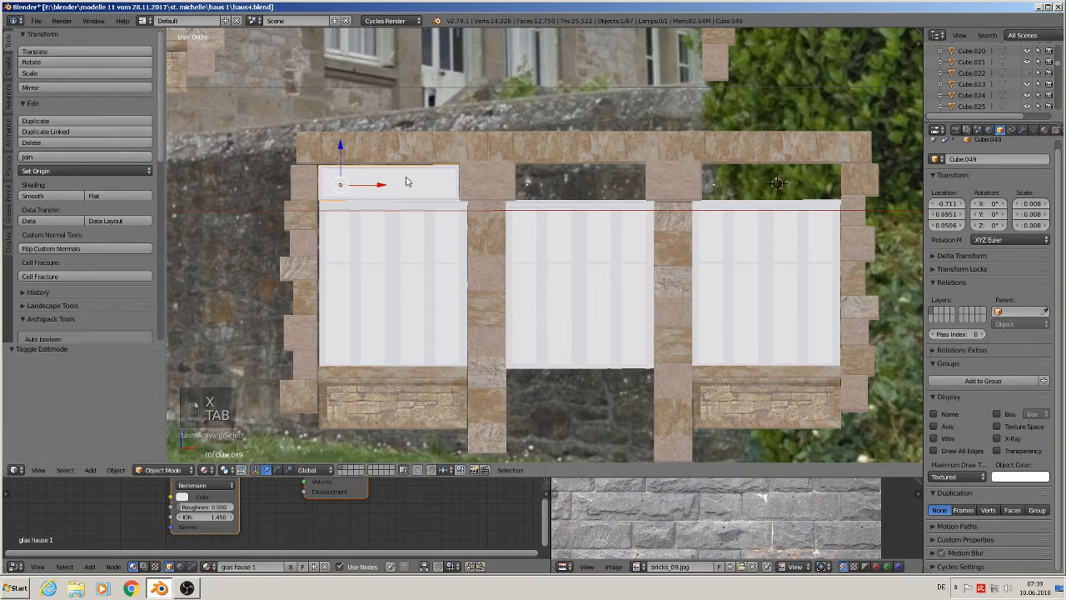
pyautogui.hotkey('shift', 'd')
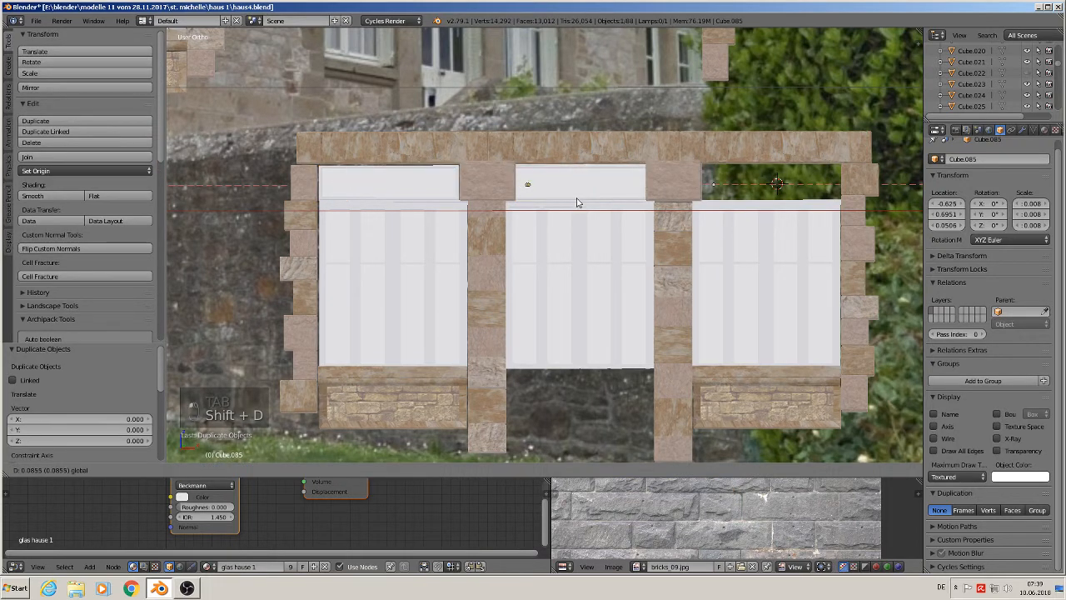
pyautogui.click(574, 200)
pyautogui.hotkey('shift', 'd')
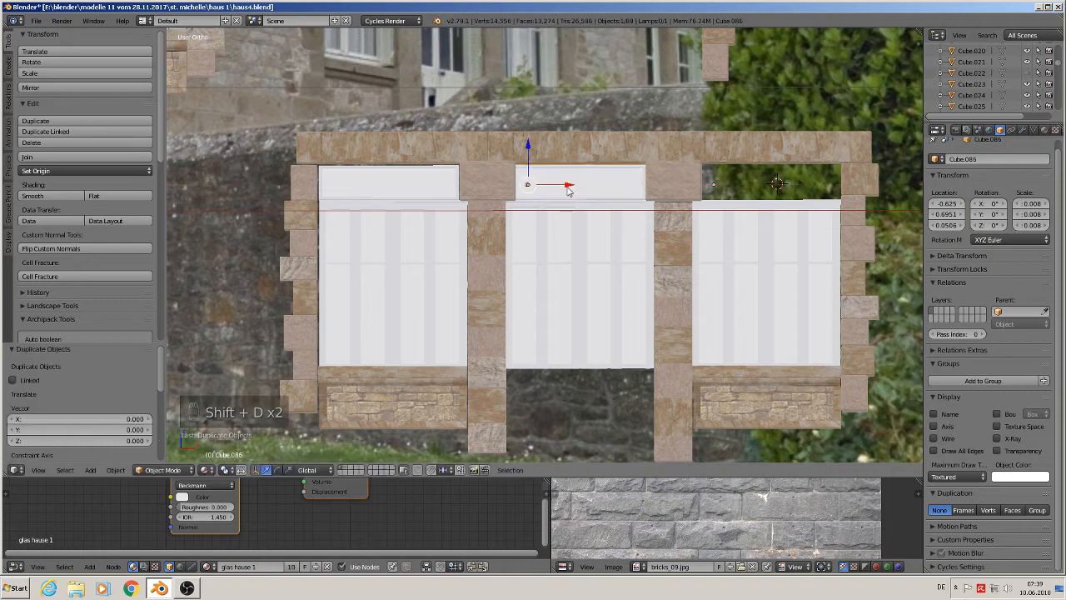
pyautogui.click(764, 201)
pyautogui.rightClick(593, 194)
pyautogui.press('Tab')
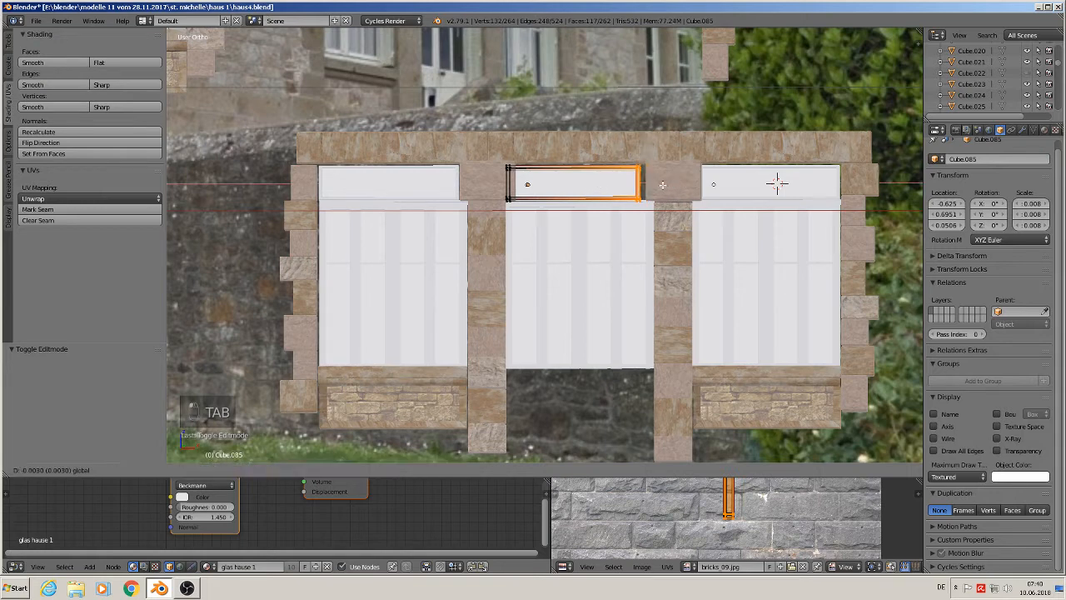
pyautogui.press('Tab')
pyautogui.press('Tab')
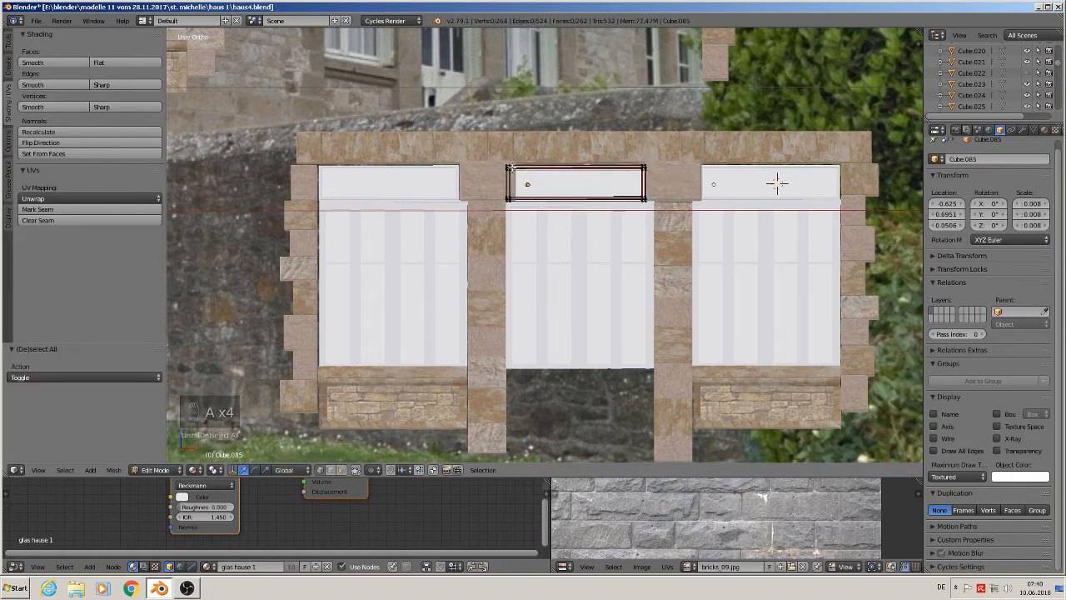
pyautogui.press('a')
pyautogui.press('a')
pyautogui.press('a')
pyautogui.press('a')
pyautogui.press('c')
pyautogui.click(535, 184)
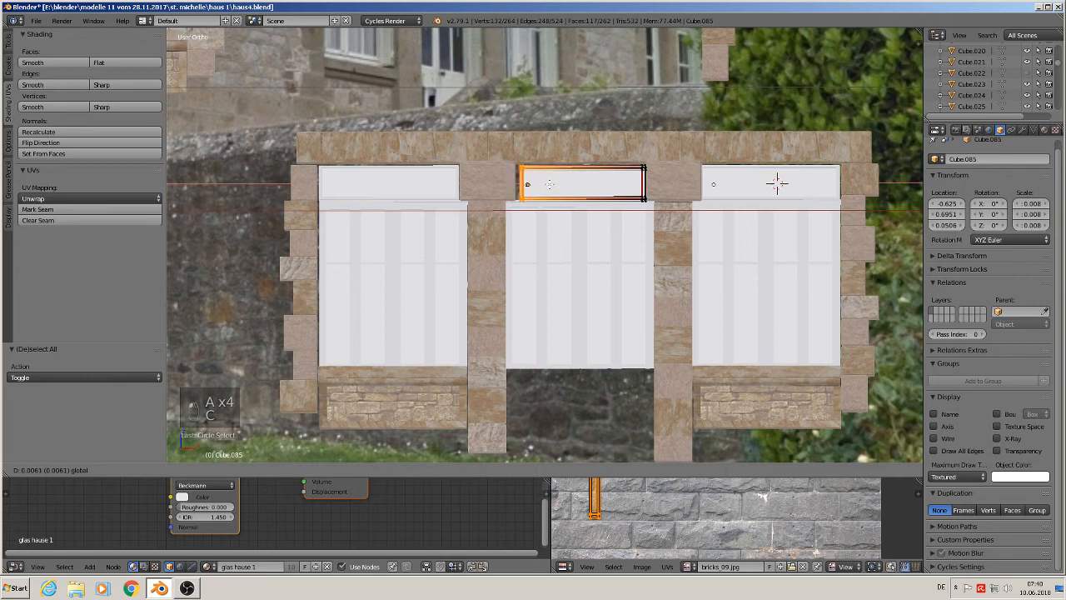
pyautogui.rightClick(542, 185)
pyautogui.press('Tab')
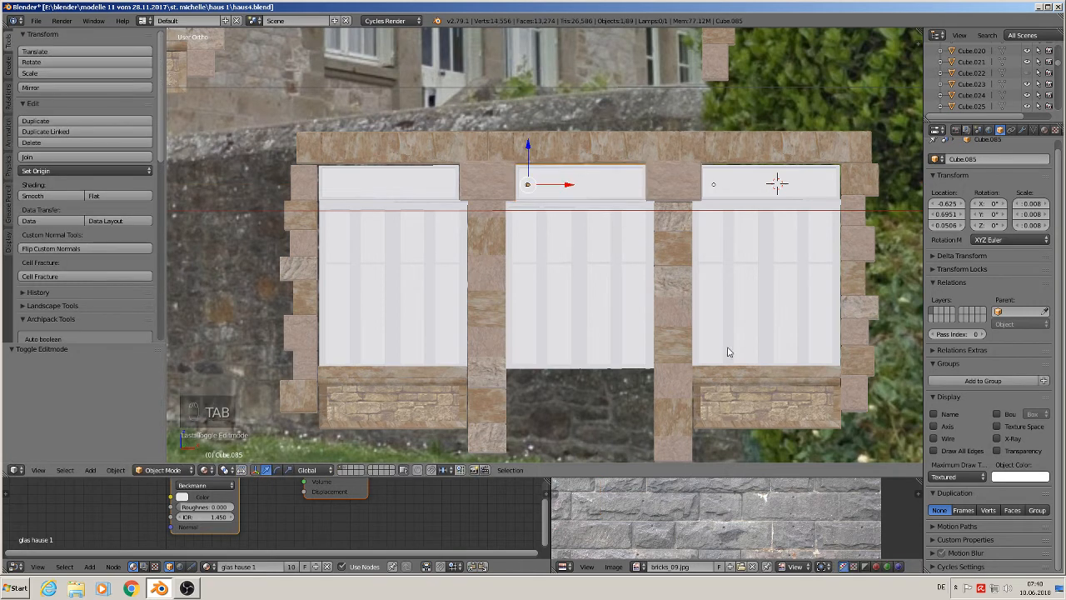
# - Shorten the stone column between the left and middle windows by scaling it about 0.88 along Z in Edit Mode
pyautogui.scroll(-1, 733, 309)
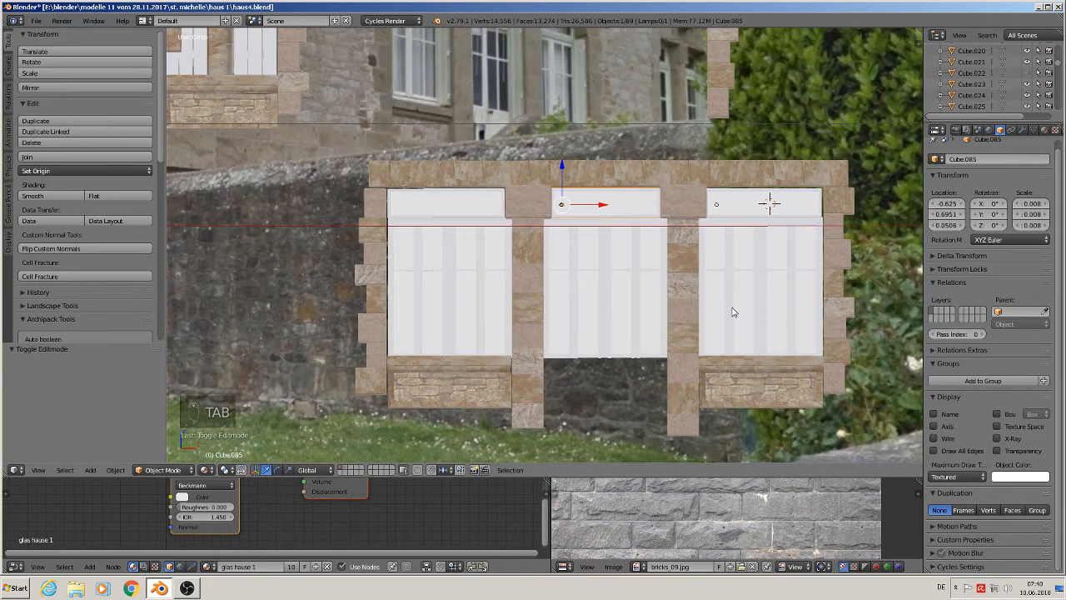
pyautogui.scroll(-2, 733, 312)
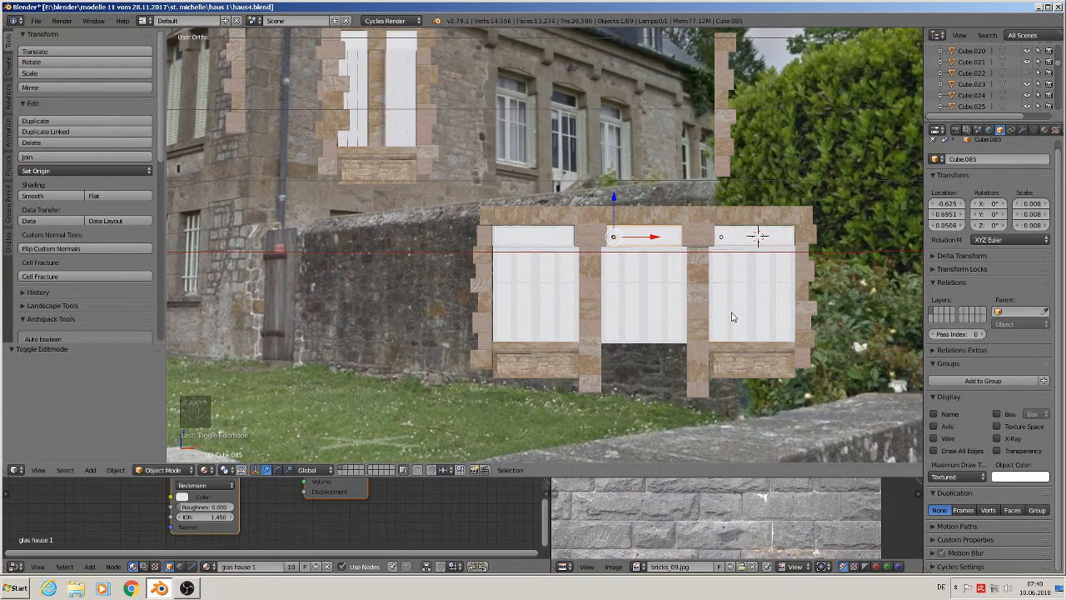
pyautogui.press('a')
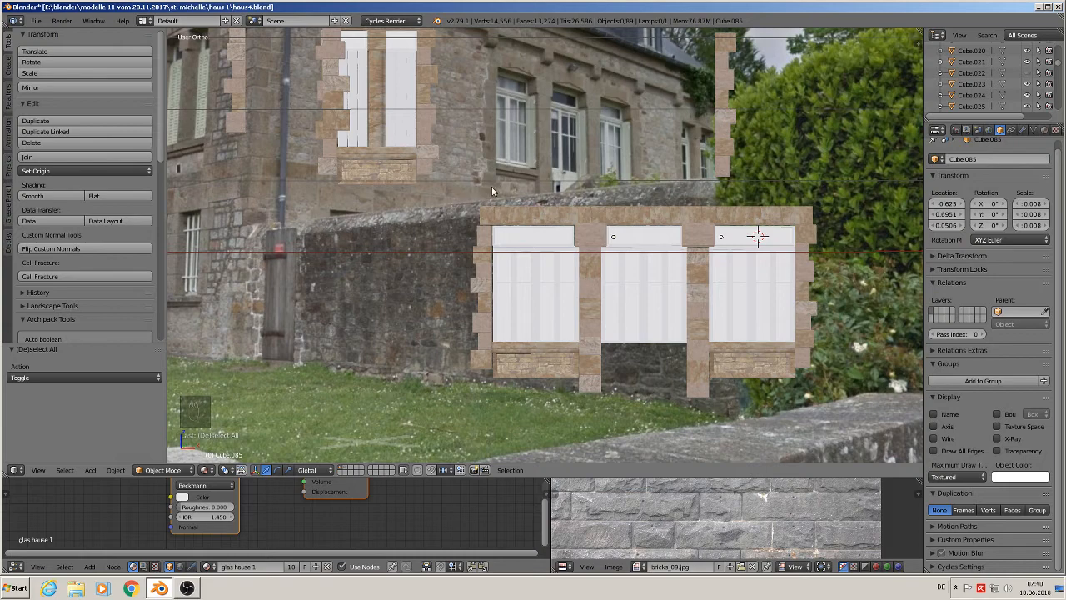
pyautogui.scroll(4, 619, 410)
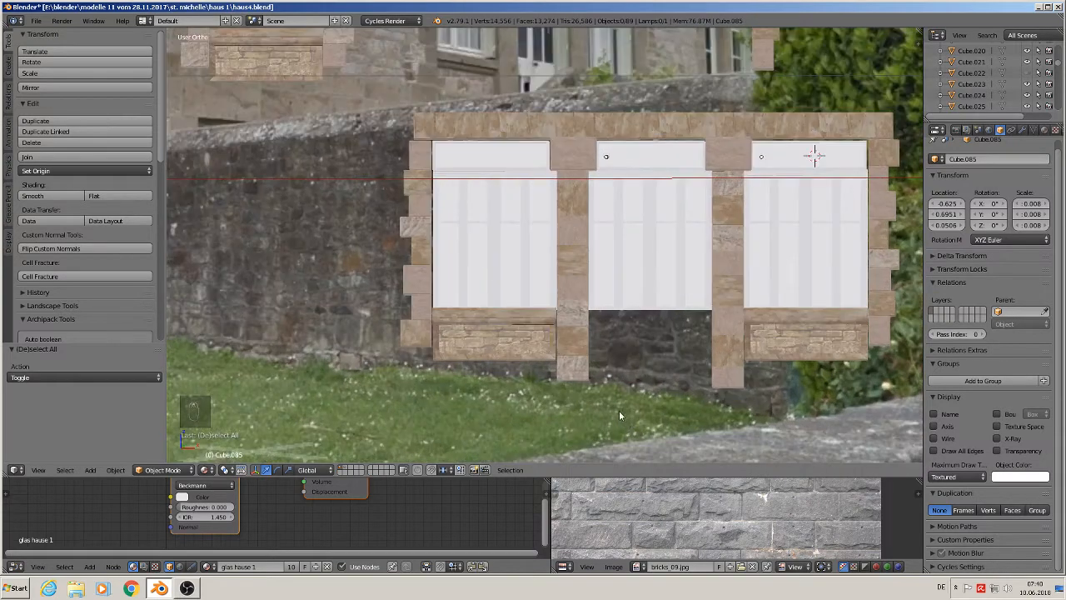
pyautogui.rightClick(569, 354)
pyautogui.press('Tab')
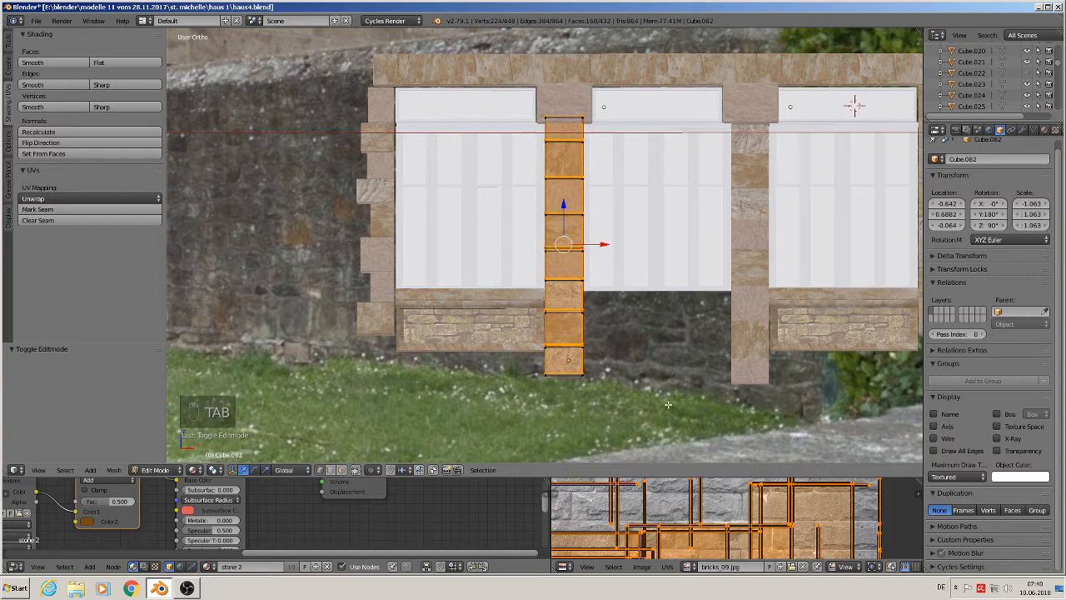
pyautogui.press('a')
pyautogui.press('a')
pyautogui.press('a')
pyautogui.press('a')
pyautogui.press('s')
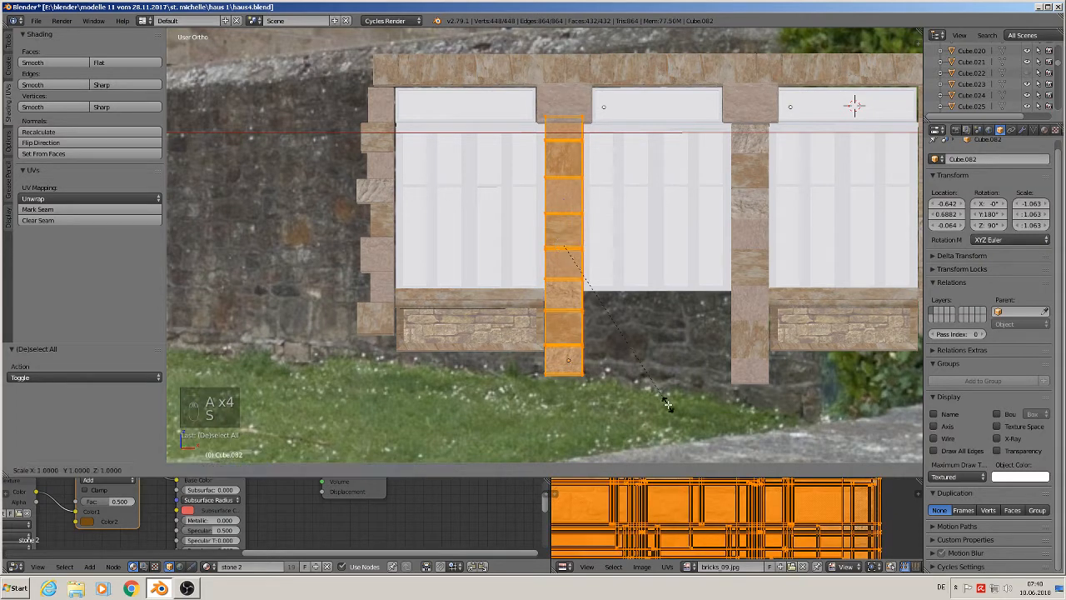
pyautogui.press('z')
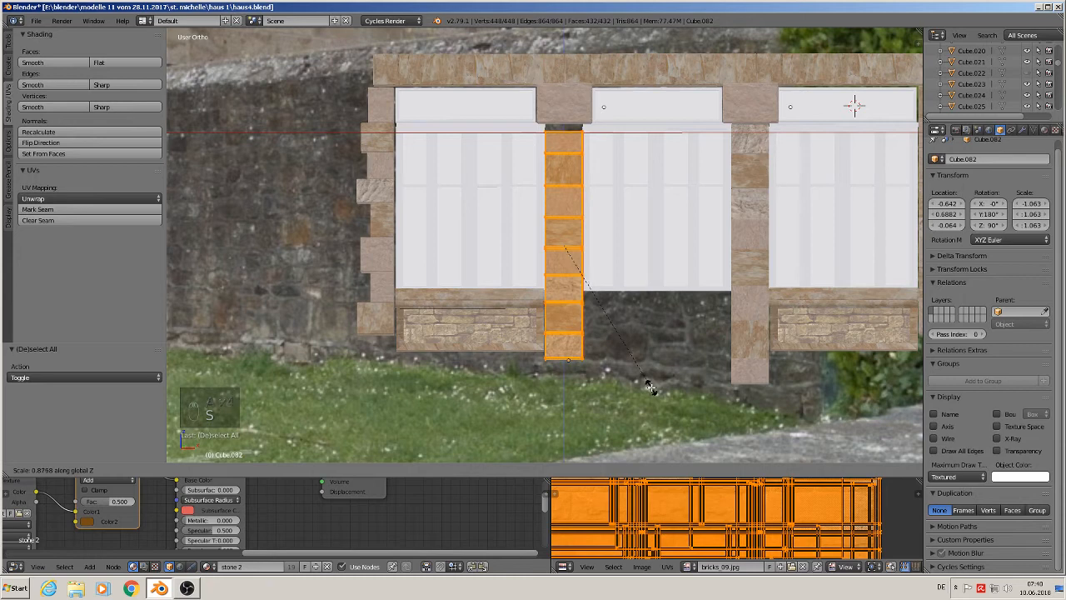
pyautogui.click(650, 388)
pyautogui.moveTo(564, 205); pyautogui.dragTo(562, 199)
pyautogui.press('Tab')
# - Shorten the stone column between the middle and right windows by scaling it along Z in Edit Mode to match
pyautogui.rightClick(750, 311)
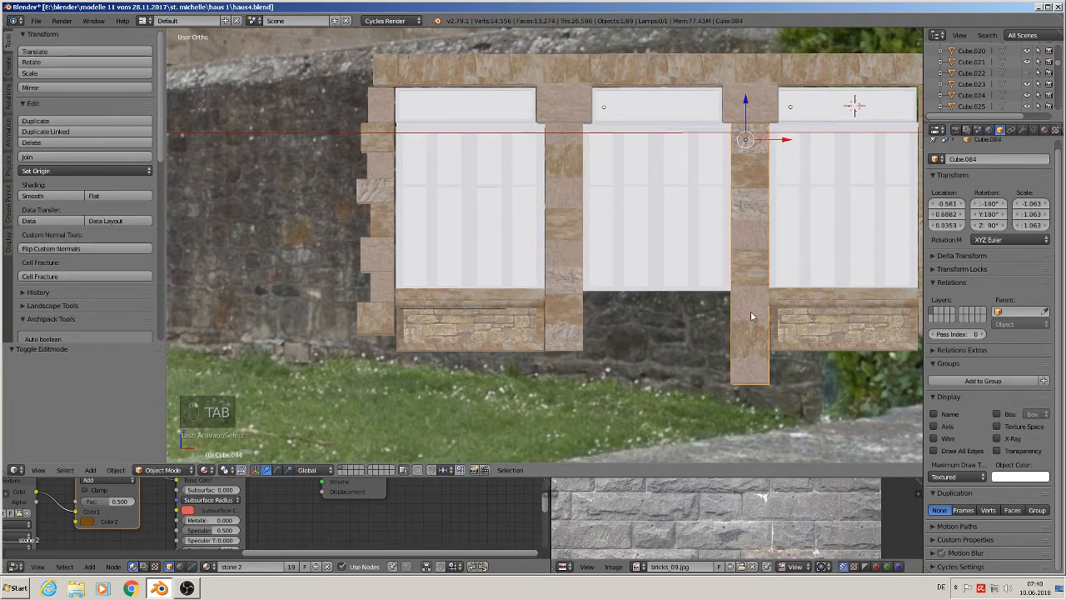
pyautogui.press('Tab')
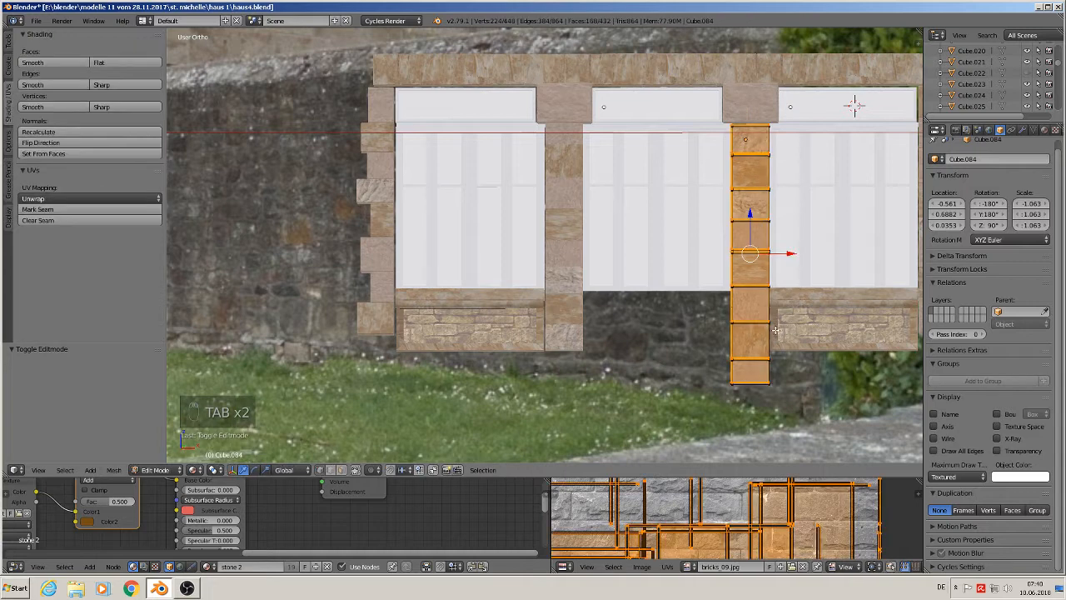
pyautogui.press('a')
pyautogui.press('a')
pyautogui.press('a')
pyautogui.press('a')
pyautogui.press('a')
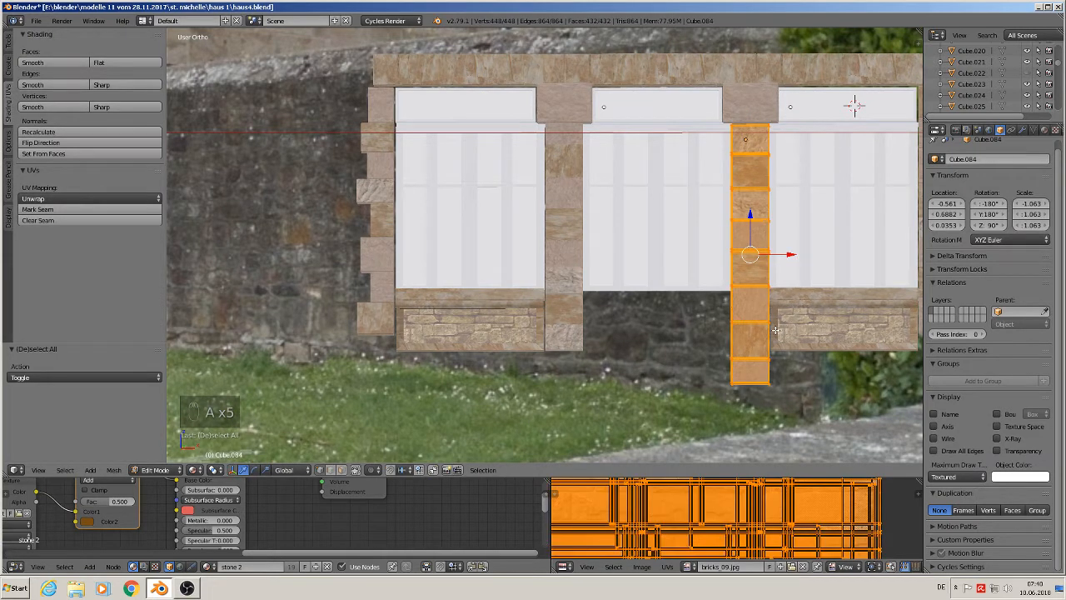
pyautogui.press('s')
pyautogui.press('z')
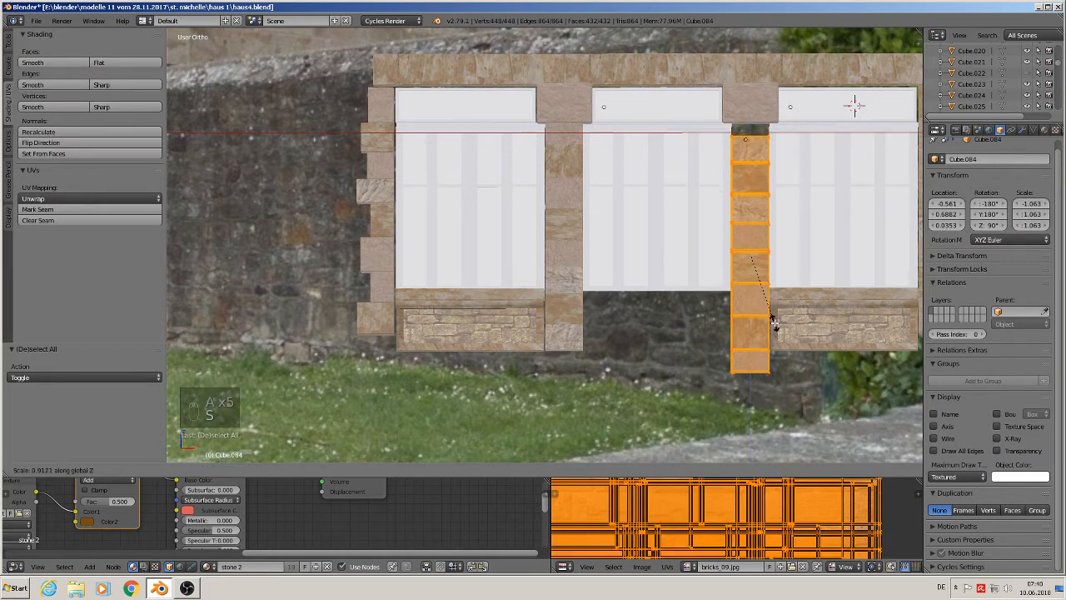
pyautogui.click(761, 254)
pyautogui.moveTo(750, 218); pyautogui.dragTo(755, 209)
pyautogui.press('s')
pyautogui.press('z')
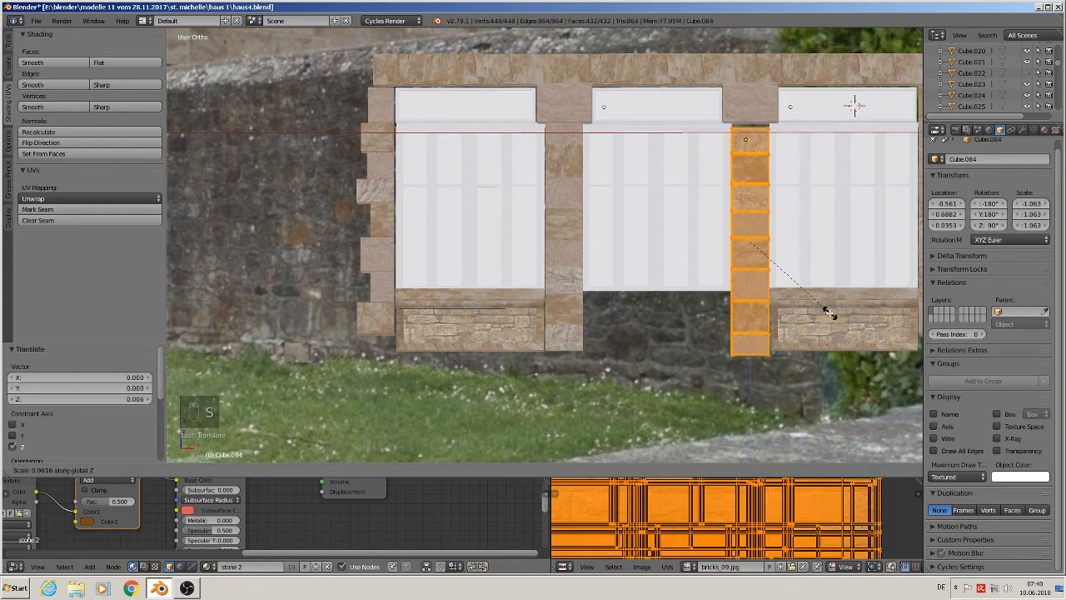
pyautogui.click(829, 310)
pyautogui.press('s')
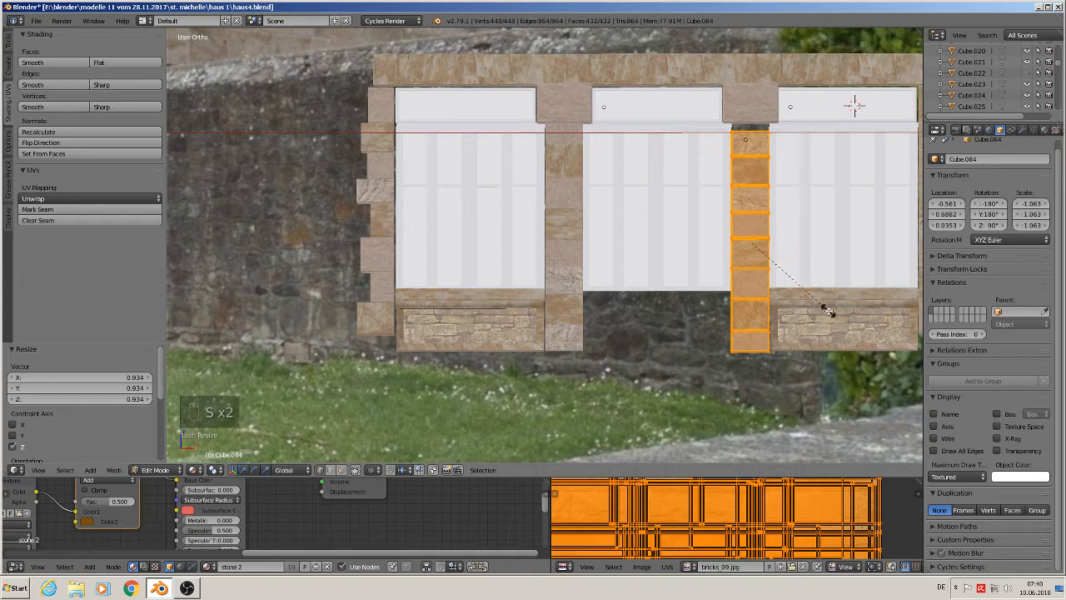
pyautogui.click(820, 306)
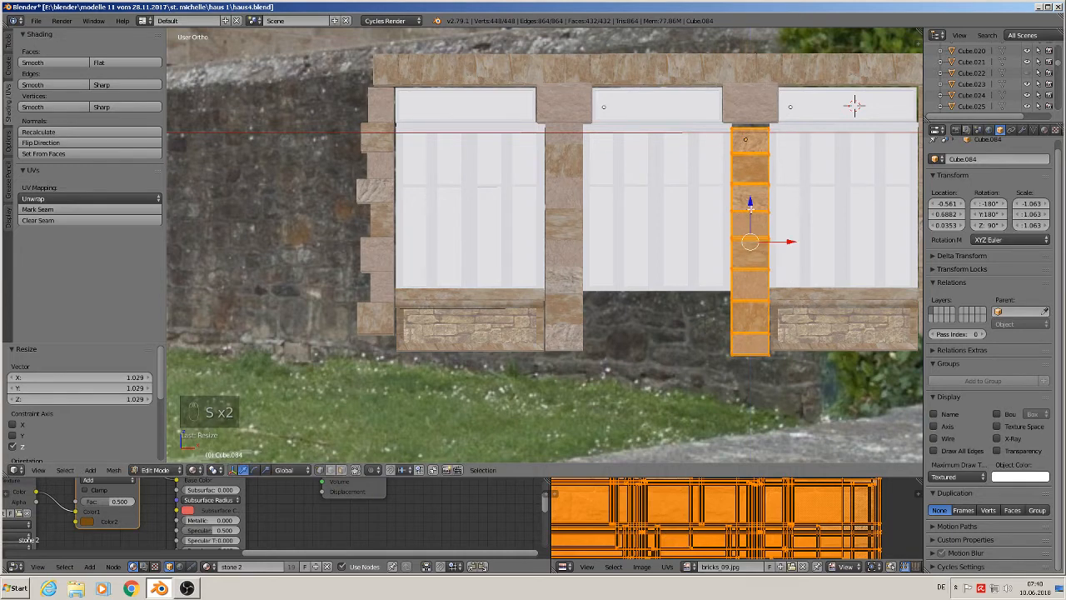
pyautogui.press('Tab')
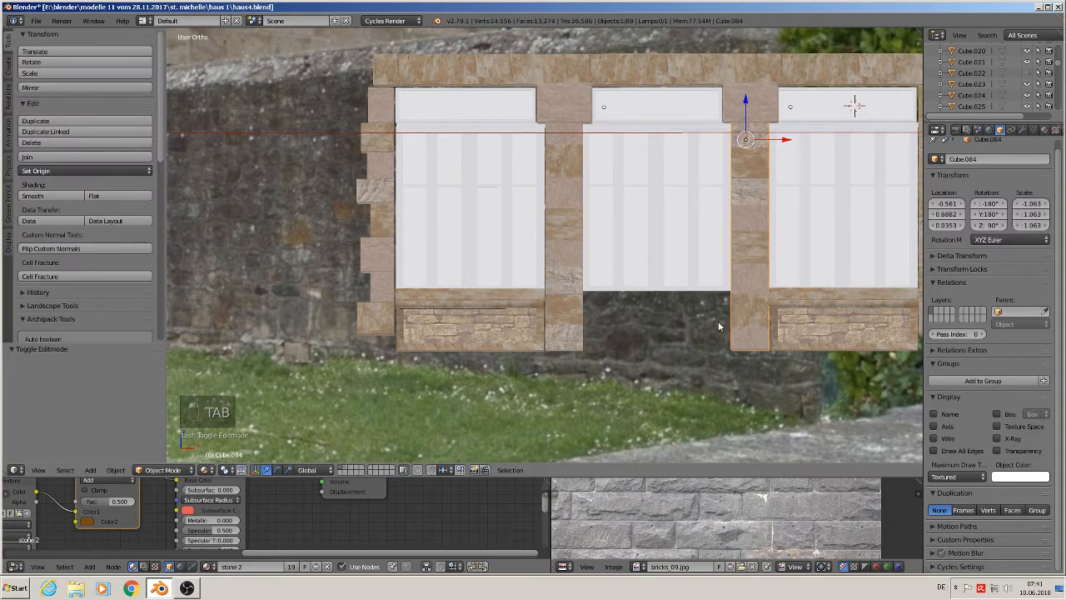
# - Select the middle window's frame object and delete it
pyautogui.scroll(-3, 718, 324)
pyautogui.scroll(2, 691, 319)
pyautogui.rightClick(663, 297)
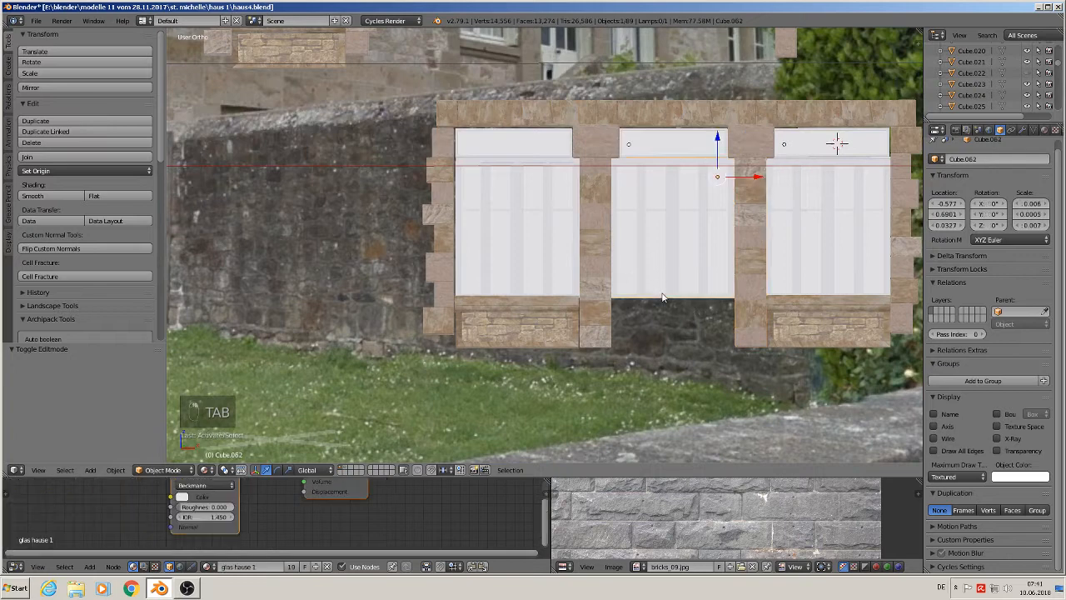
pyautogui.rightClick(657, 288)
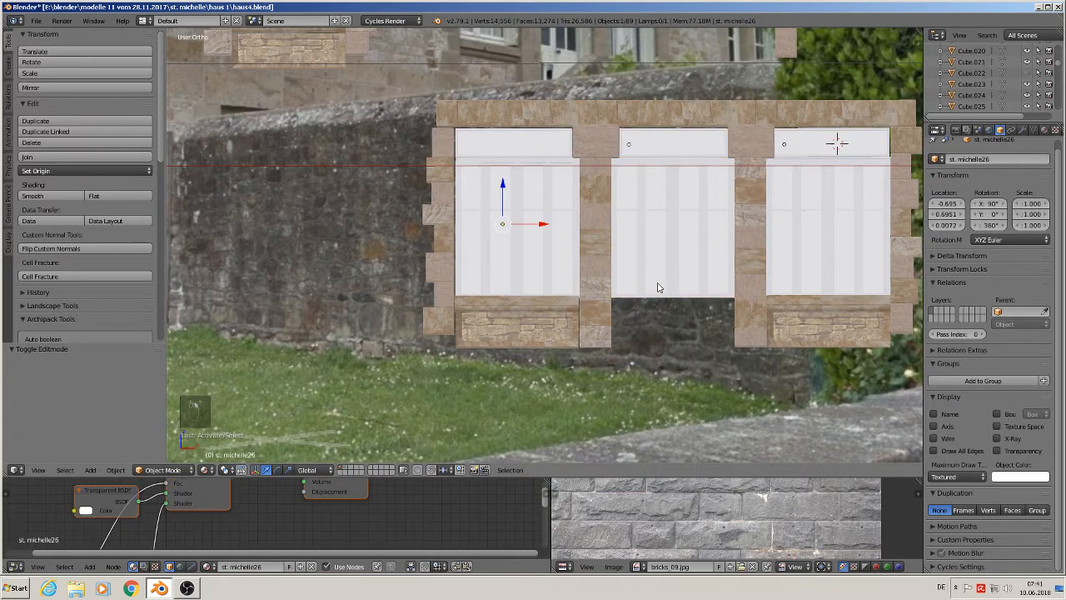
pyautogui.rightClick(658, 287)
pyautogui.press('Tab')
pyautogui.scroll(3, 667, 292)
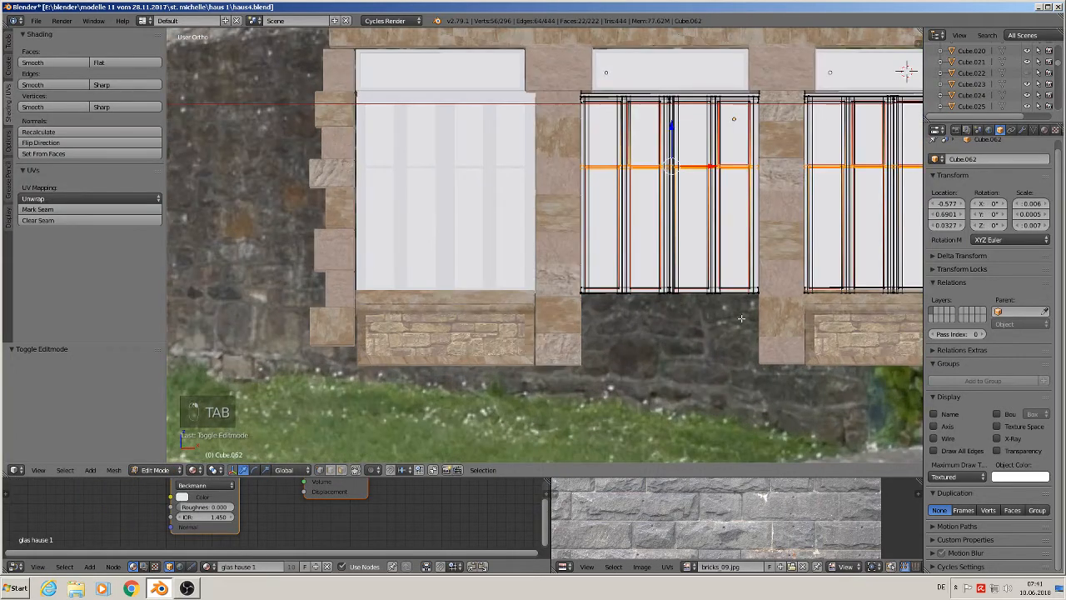
pyautogui.press('a')
pyautogui.press('a')
pyautogui.scroll(-2, 769, 304)
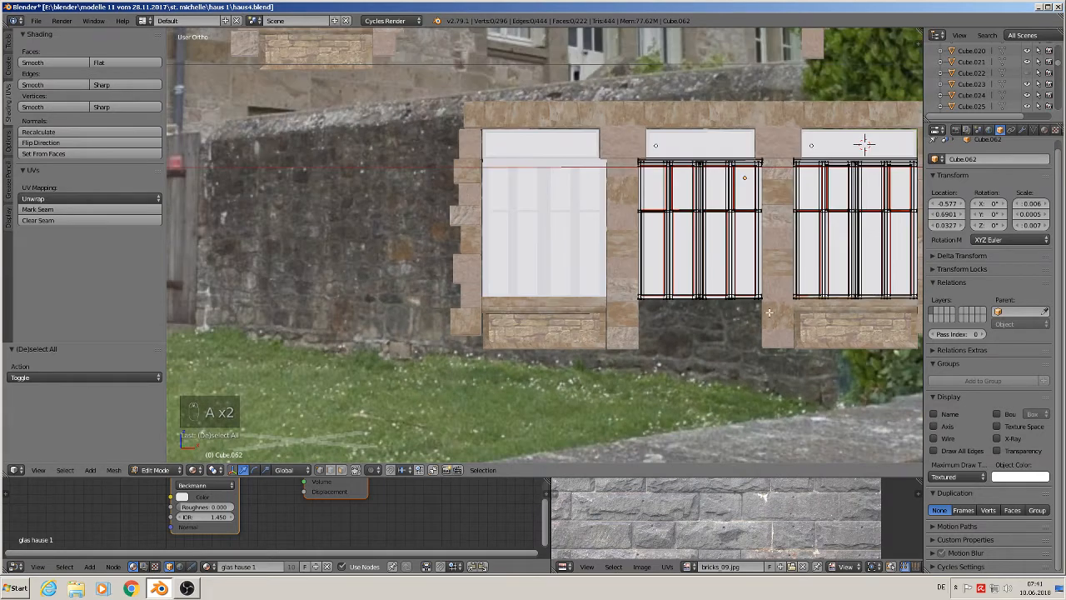
pyautogui.keyDown('shift'); pyautogui.moveTo(769, 313); pyautogui.dragTo(598, 327, button='middle'); pyautogui.keyUp('shift')
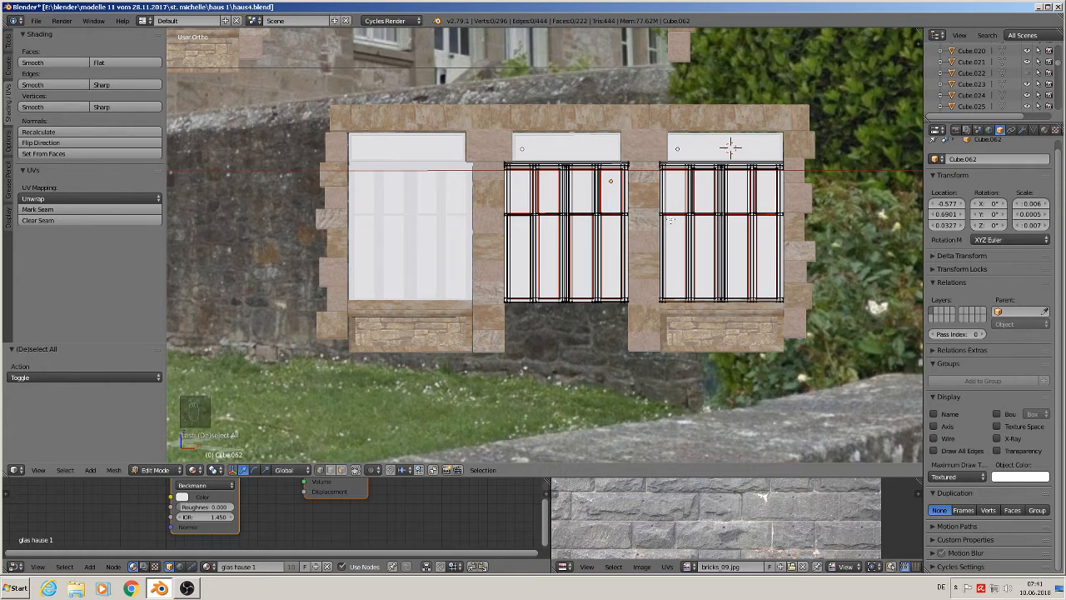
pyautogui.press('Tab')
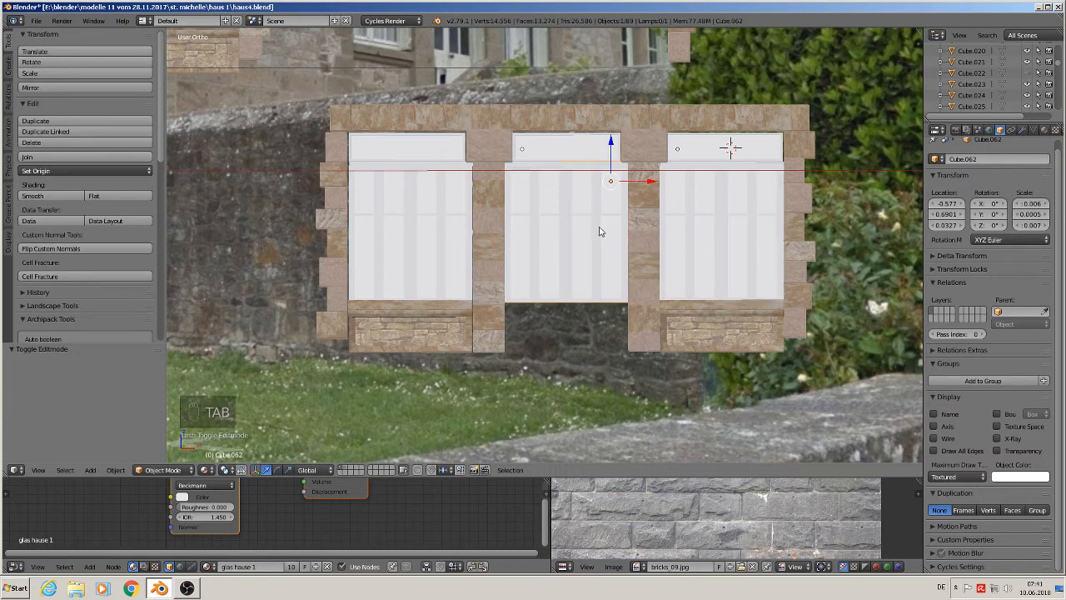
pyautogui.press('x')
pyautogui.click(600, 231)
# - Duplicate the left window's frame and place the copy in the middle window opening
pyautogui.rightClick(434, 219)
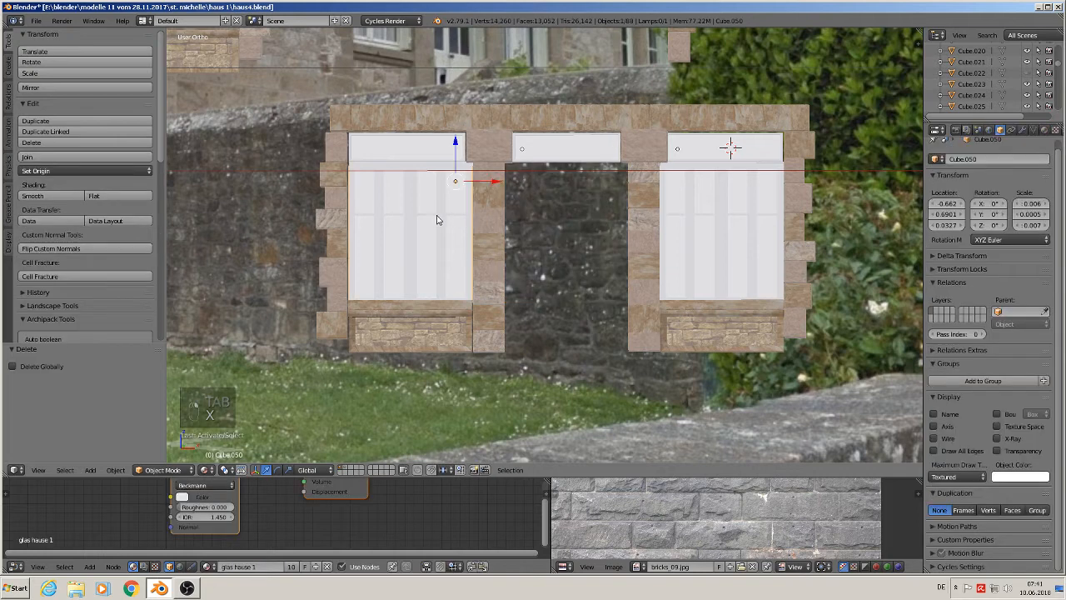
pyautogui.hotkey('shift', 'd')
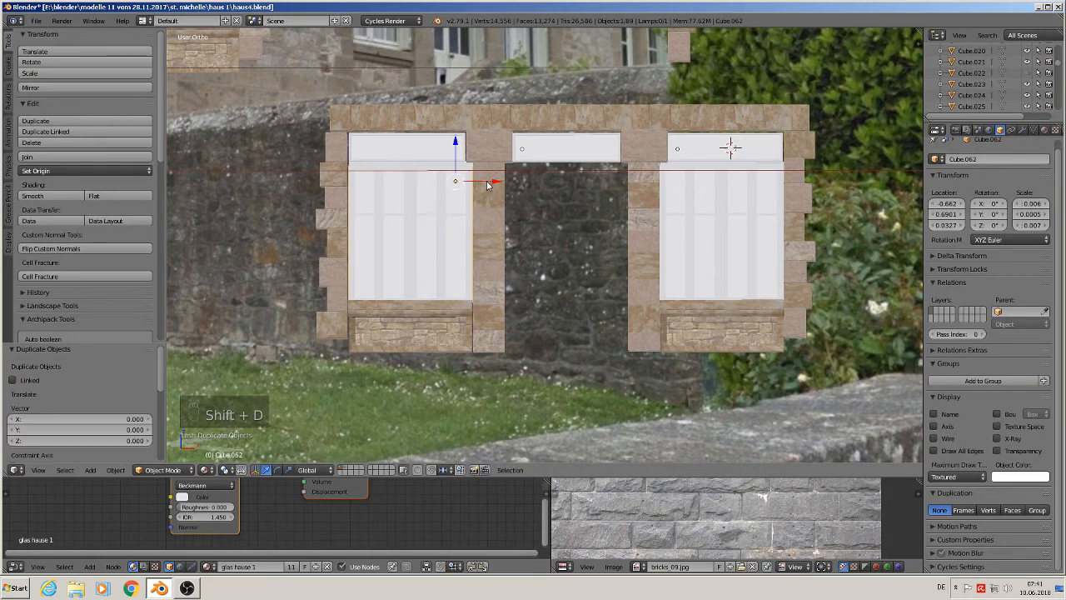
pyautogui.click(641, 197)
# - In Edit Mode, extrude the middle frame's bottom edges downward to the wall base
pyautogui.press('Tab')
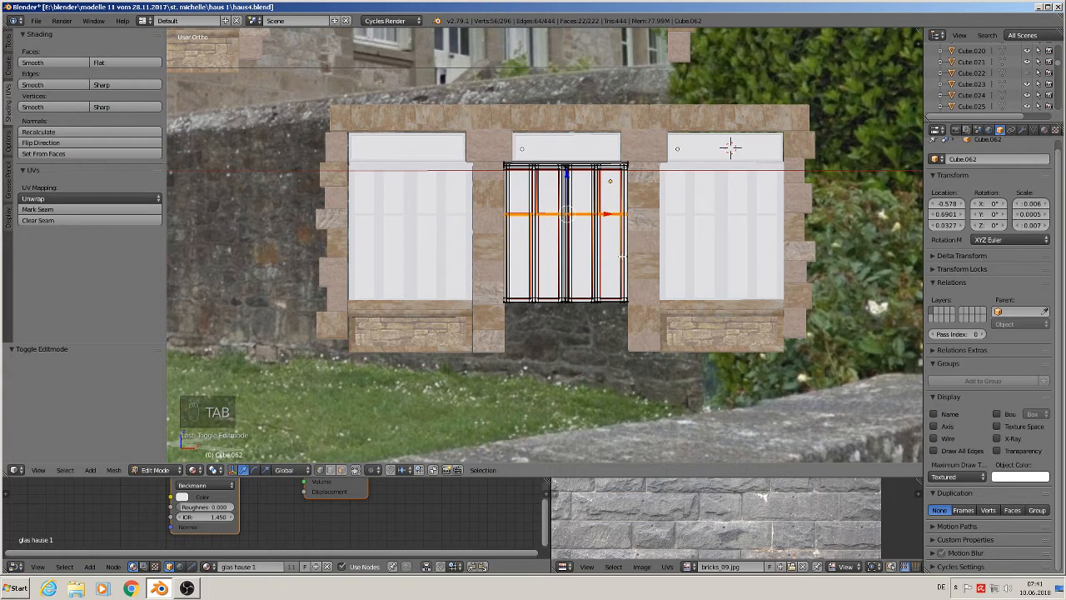
pyautogui.press('a')
pyautogui.press('a')
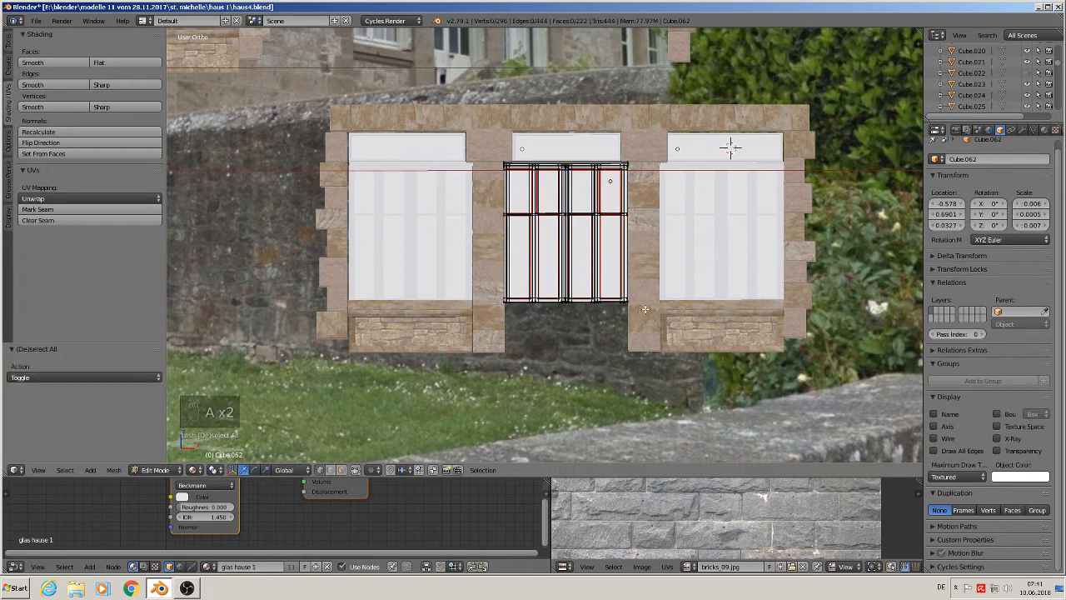
pyautogui.press('b')
pyautogui.moveTo(645, 309); pyautogui.dragTo(494, 285)
pyautogui.moveTo(566, 274); pyautogui.dragTo(567, 258)
pyautogui.scroll(3, 563, 327)
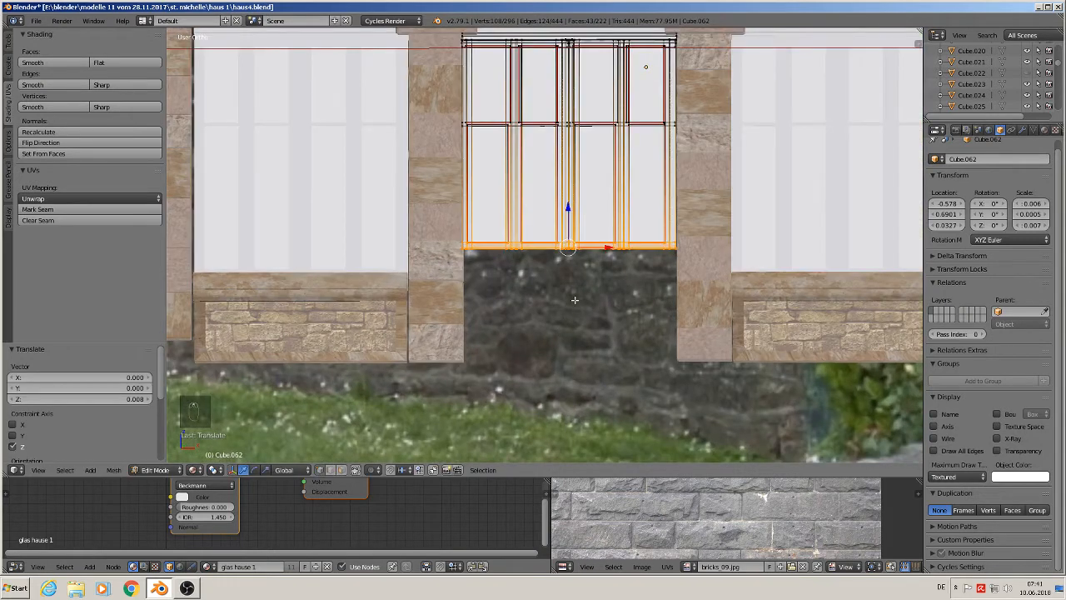
pyautogui.press('e')
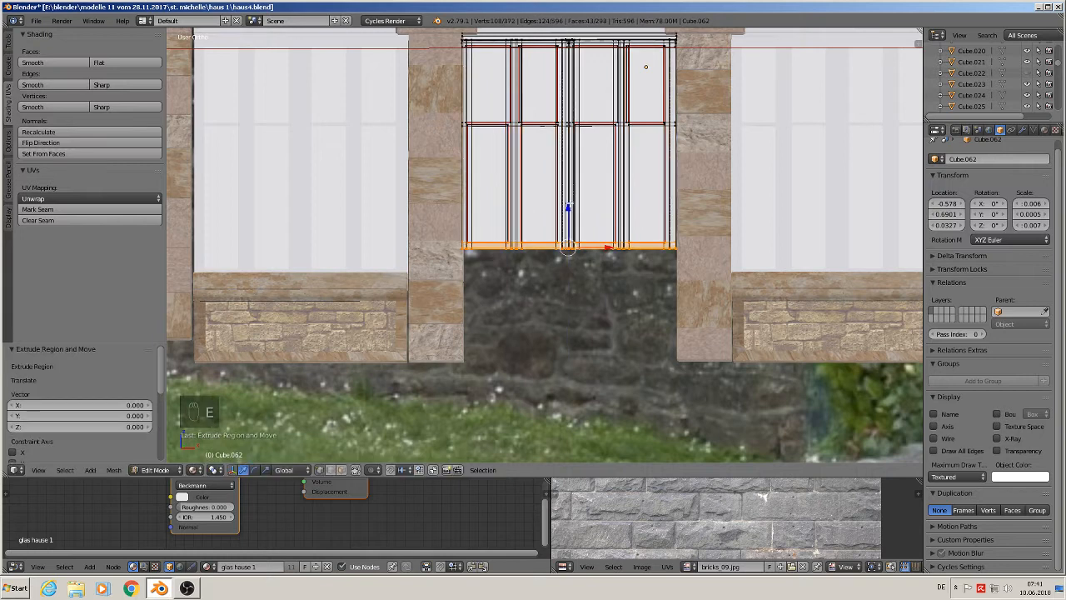
pyautogui.moveTo(569, 205); pyautogui.dragTo(567, 321)
pyautogui.press('Tab')
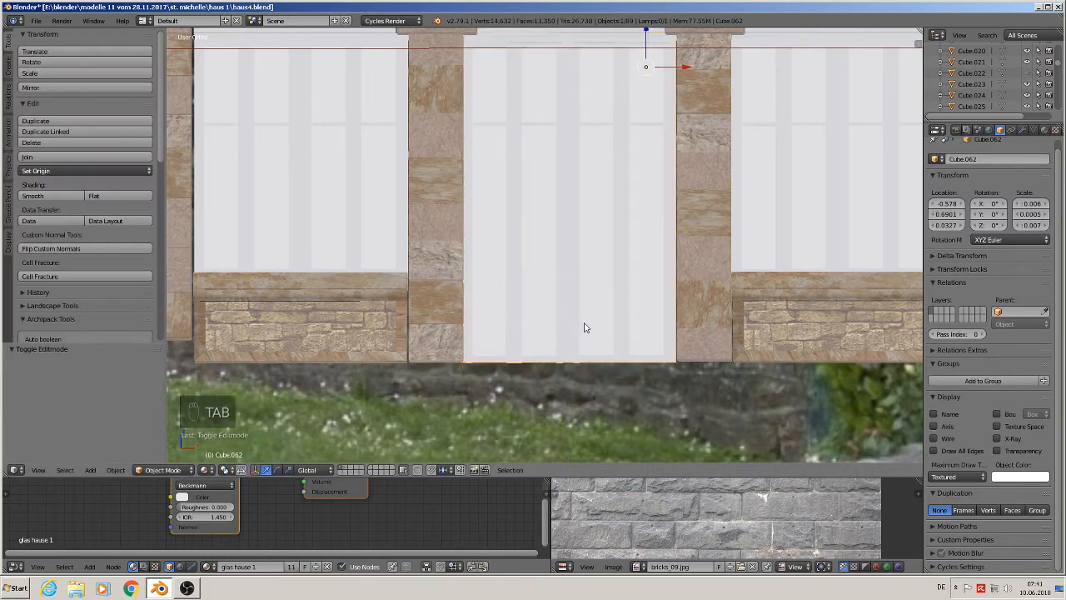
# - Undo the downward extension of the middle window frame
pyautogui.press('Tab')
pyautogui.scroll(2, 565, 308)
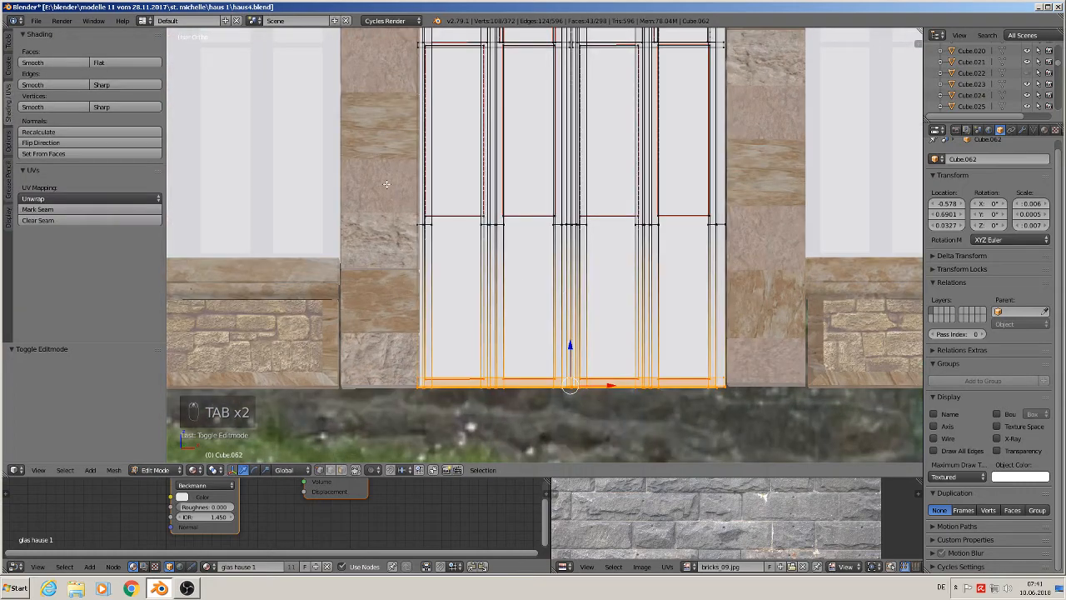
pyautogui.moveTo(559, 273); pyautogui.dragTo(554, 302, button='middle')
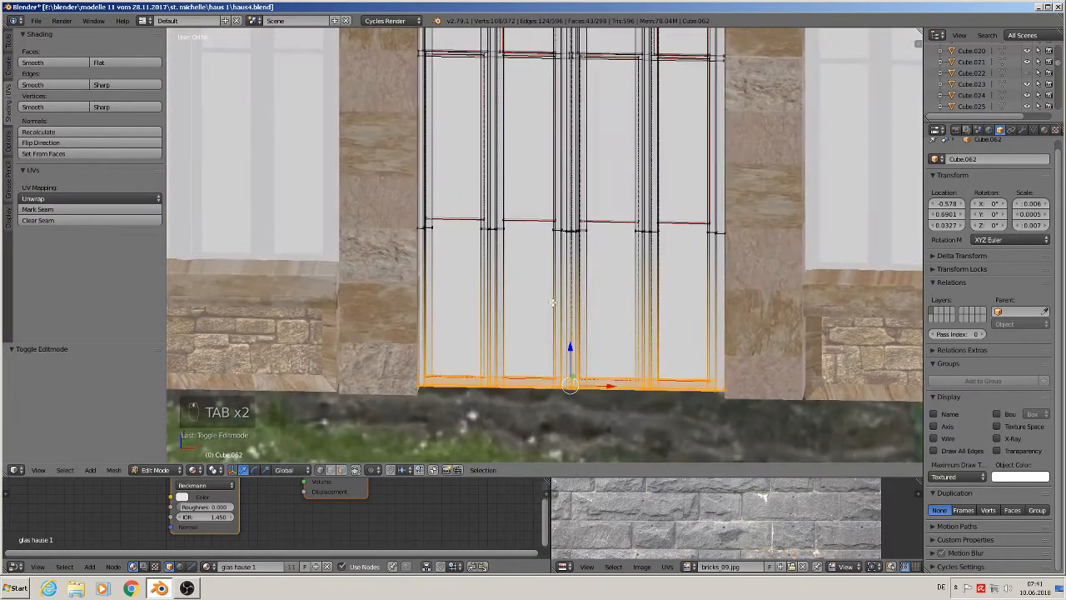
pyautogui.hotkey('ctrl', 'z')
pyautogui.hotkey('ctrl', 'z')
pyautogui.hotkey('ctrl', 'z')
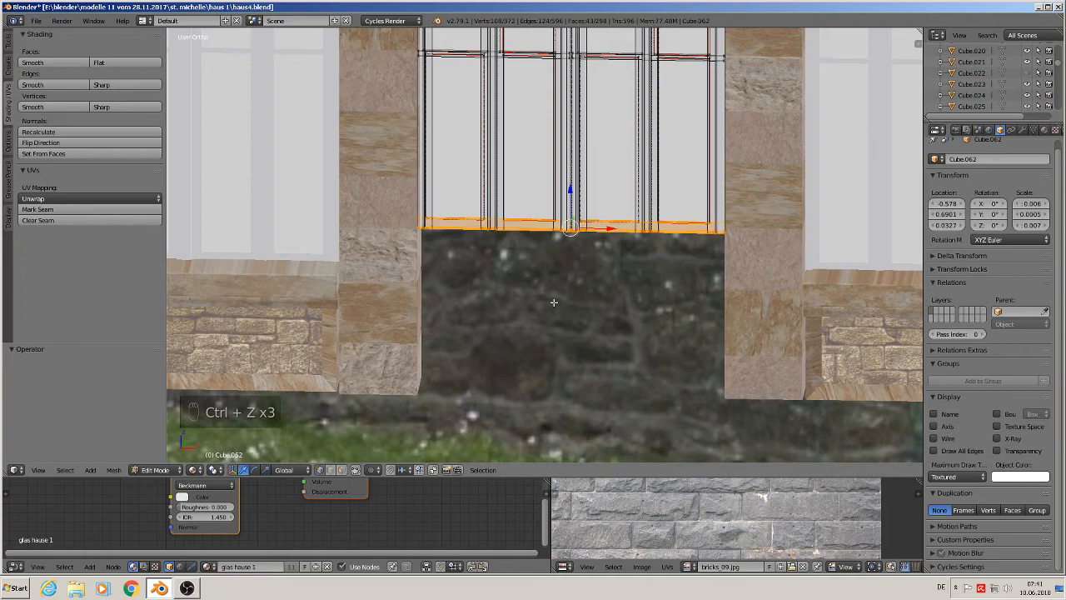
# - In face select mode, extrude a bottom face of the middle window frame down about 0.01 along Z
pyautogui.press('a')
pyautogui.press('y')
pyautogui.moveTo(561, 297); pyautogui.dragTo(574, 284, button='middle')
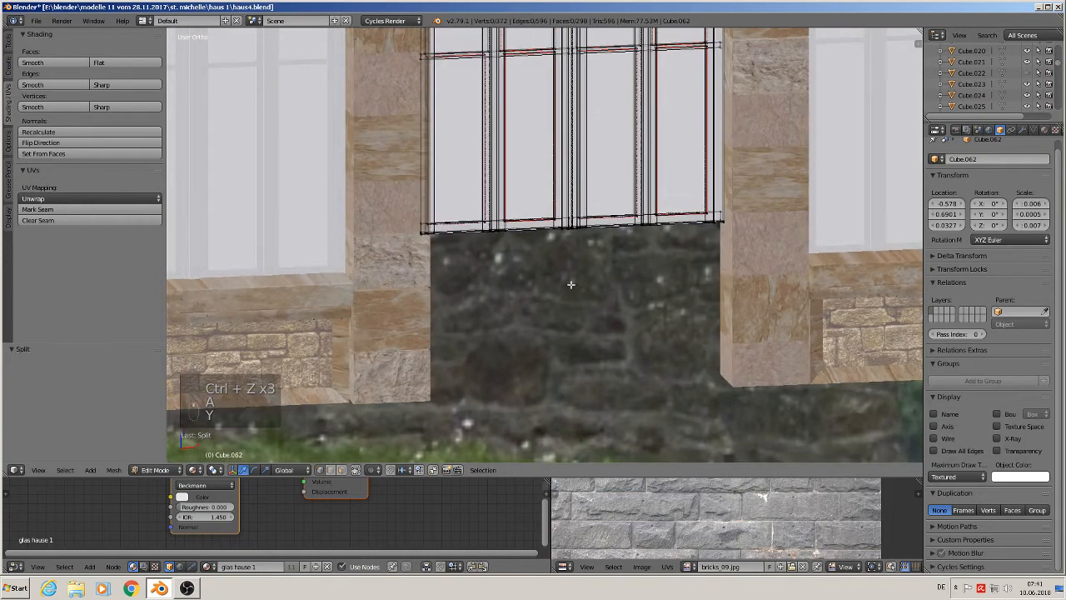
pyautogui.press('KP_1')
pyautogui.scroll(4, 550, 265)
pyautogui.moveTo(502, 233); pyautogui.dragTo(467, 218, button='middle')
pyautogui.scroll(6, 467, 218)
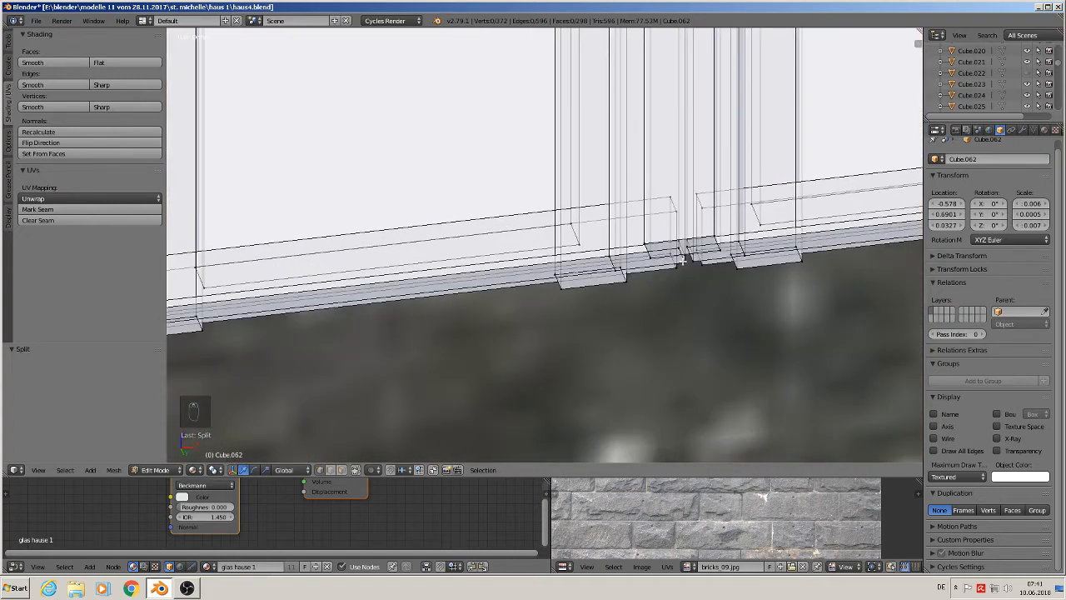
pyautogui.click(342, 470)
pyautogui.click(357, 470)
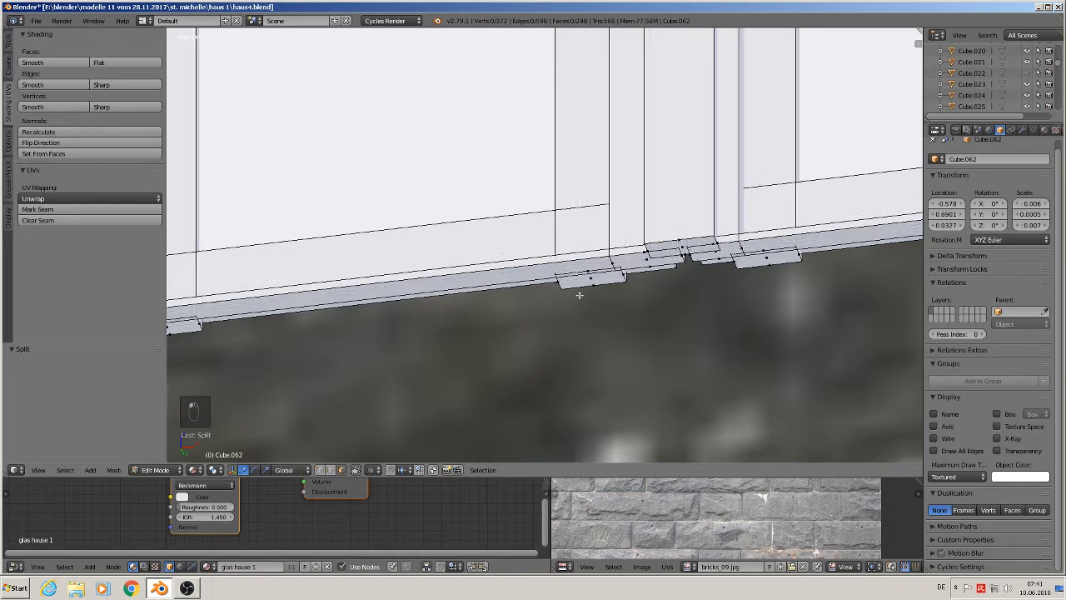
pyautogui.rightClick(645, 258)
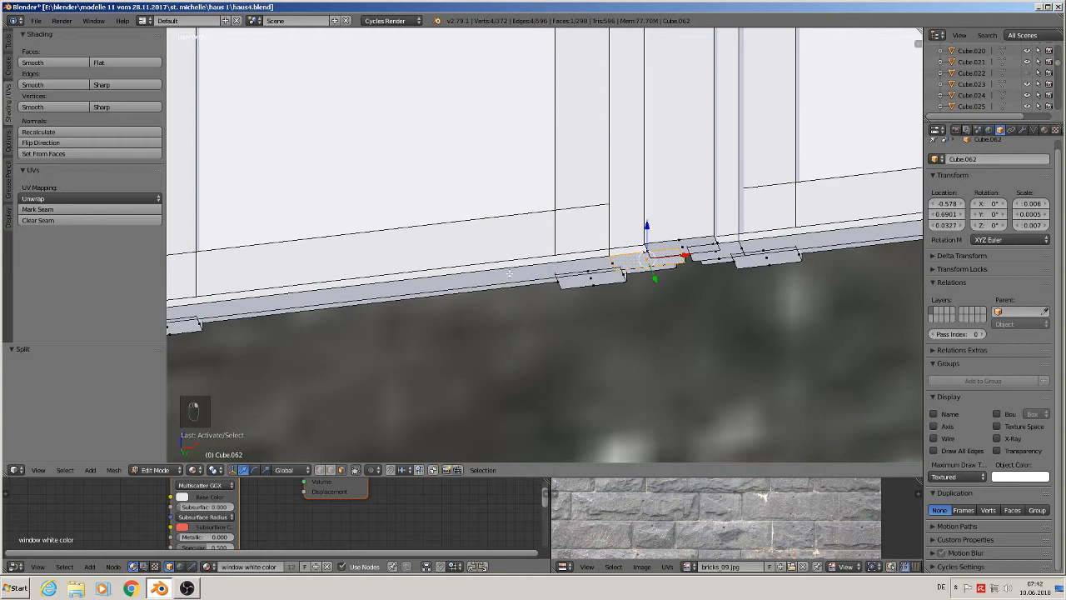
pyautogui.keyDown('shift'); pyautogui.rightClick(283, 305); pyautogui.keyUp('shift')
pyautogui.scroll(-5, 396, 346)
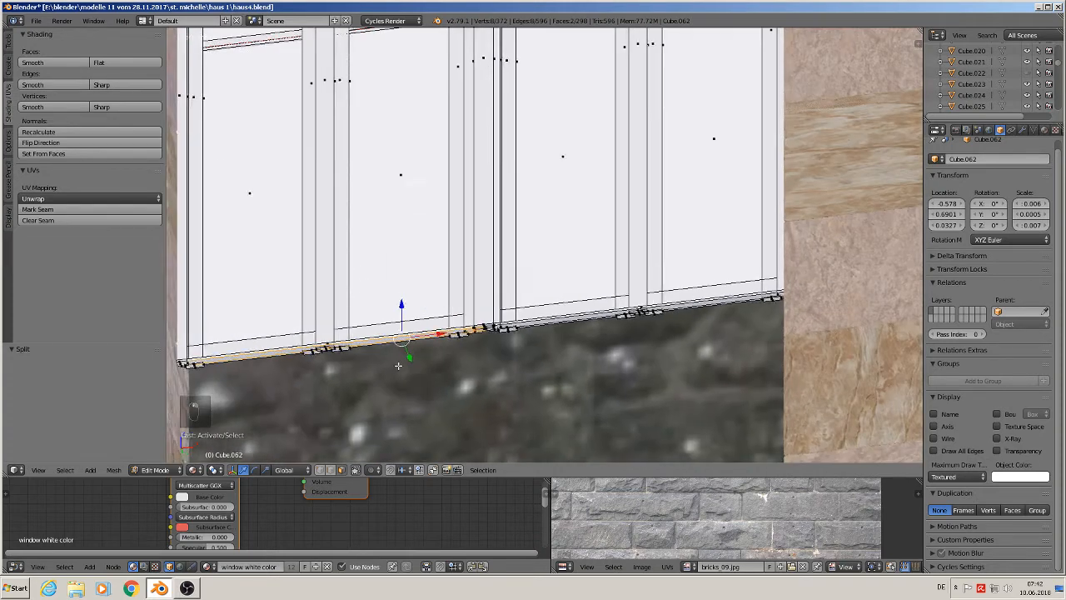
pyautogui.keyDown('shift'); pyautogui.moveTo(398, 365); pyautogui.dragTo(521, 331, button='middle'); pyautogui.keyUp('shift')
pyautogui.scroll(2, 337, 351)
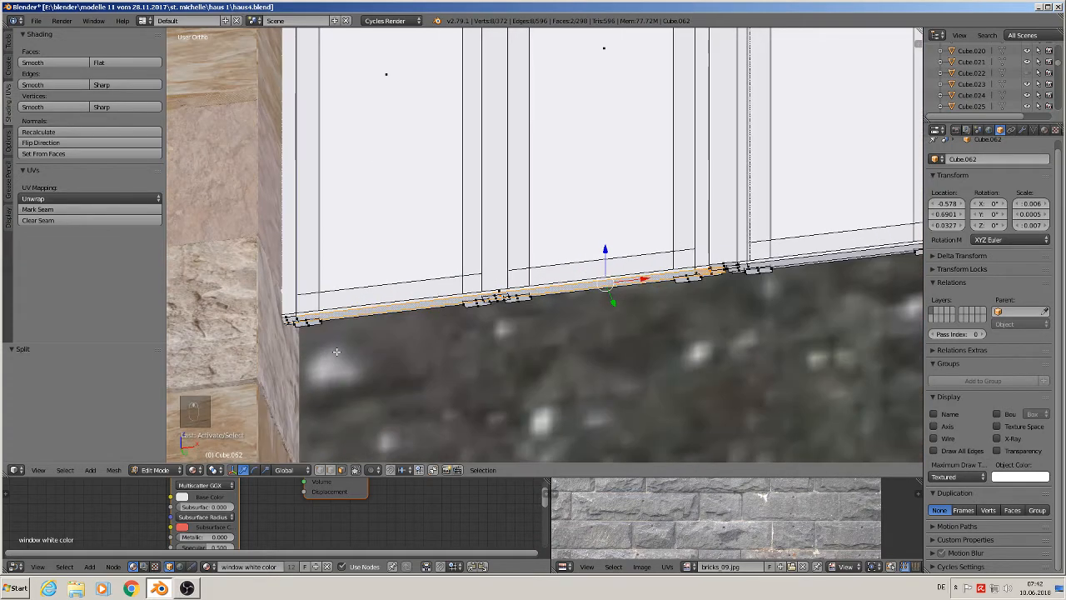
pyautogui.scroll(4, 283, 323)
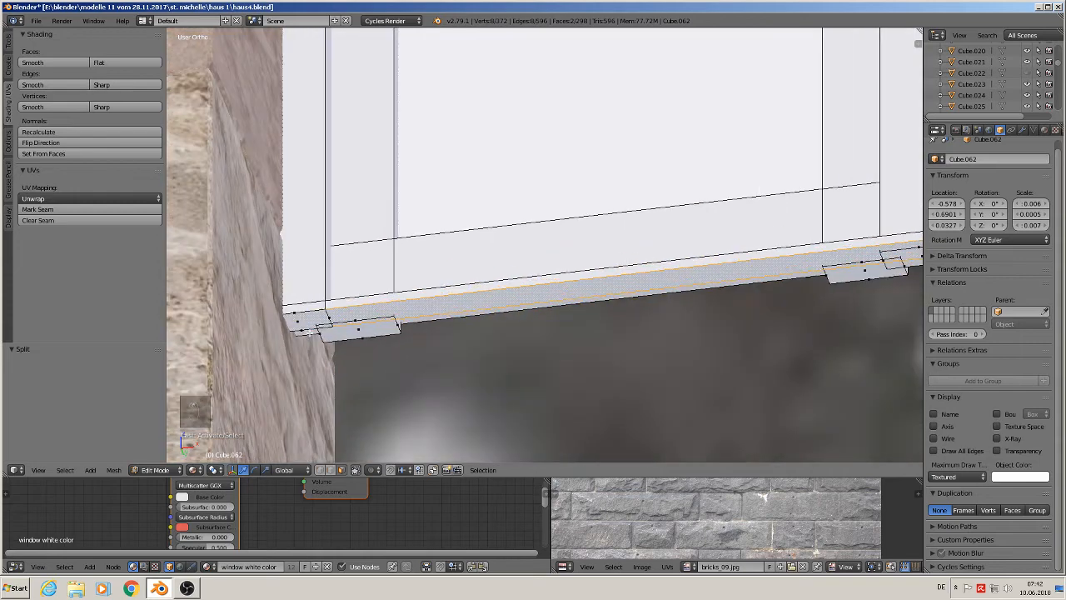
pyautogui.keyDown('shift'); pyautogui.rightClick(306, 322); pyautogui.keyUp('shift')
pyautogui.scroll(-4, 502, 385)
pyautogui.scroll(-2, 610, 370)
pyautogui.moveTo(610, 370); pyautogui.dragTo(575, 298, button='middle')
pyautogui.scroll(-2, 645, 396)
pyautogui.press('e')
pyautogui.click(572, 297)
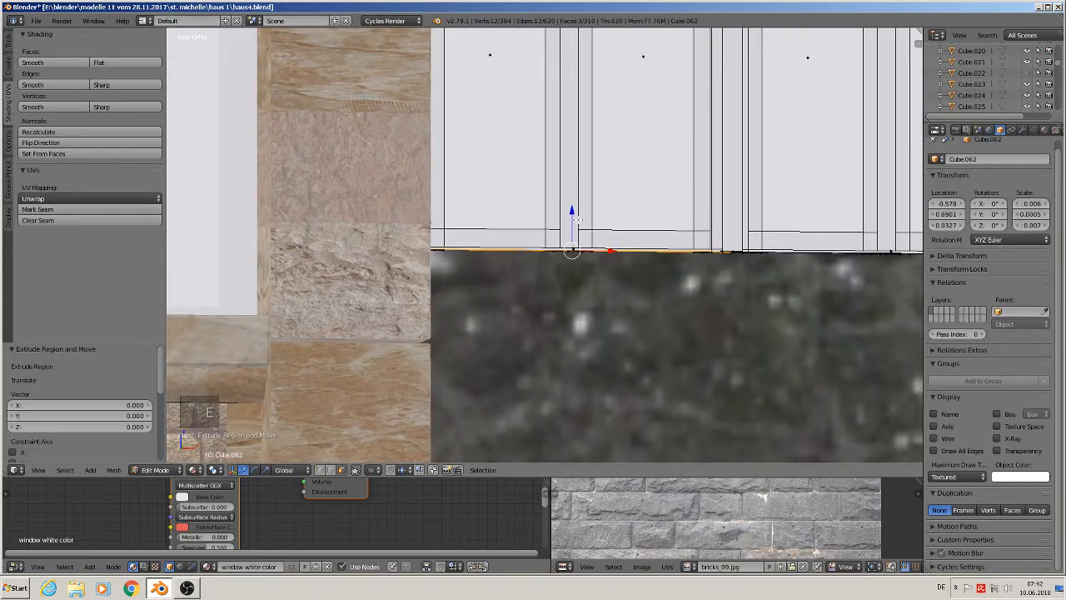
pyautogui.moveTo(579, 215); pyautogui.dragTo(575, 429)
pyautogui.keyDown('shift'); pyautogui.moveTo(575, 429); pyautogui.dragTo(542, 286, button='middle'); pyautogui.keyUp('shift')
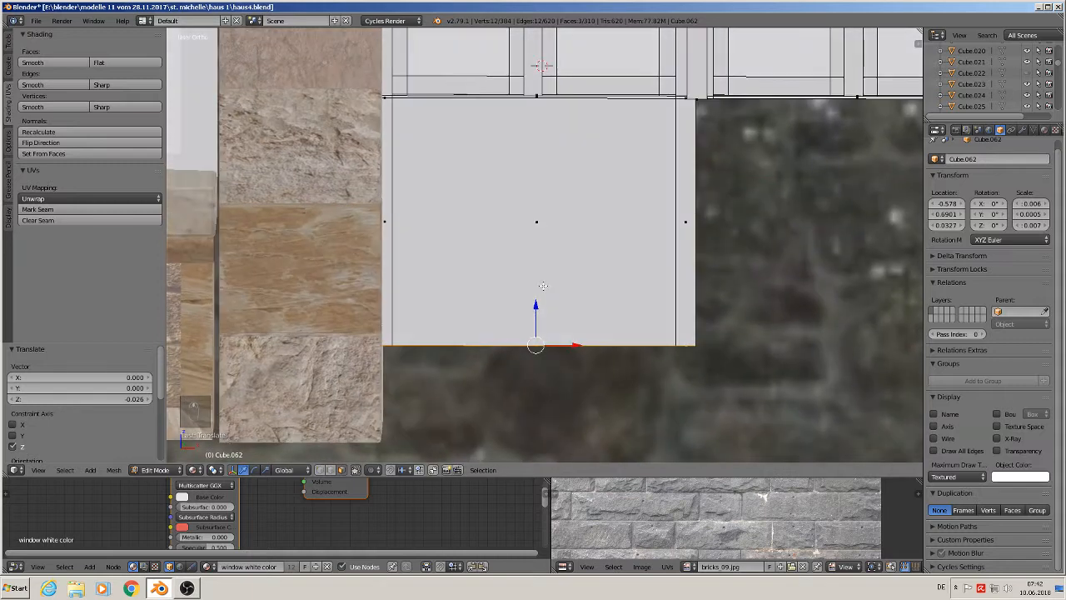
pyautogui.moveTo(530, 310); pyautogui.dragTo(531, 402)
# - Select the remaining bottom faces of the middle frame and extrude them down about 0.036 along Z
pyautogui.scroll(-1, 529, 377)
pyautogui.keyDown('shift'); pyautogui.moveTo(528, 376); pyautogui.dragTo(428, 393, button='middle'); pyautogui.keyUp('shift')
pyautogui.moveTo(633, 293); pyautogui.dragTo(619, 220, button='middle')
pyautogui.scroll(3, 619, 220)
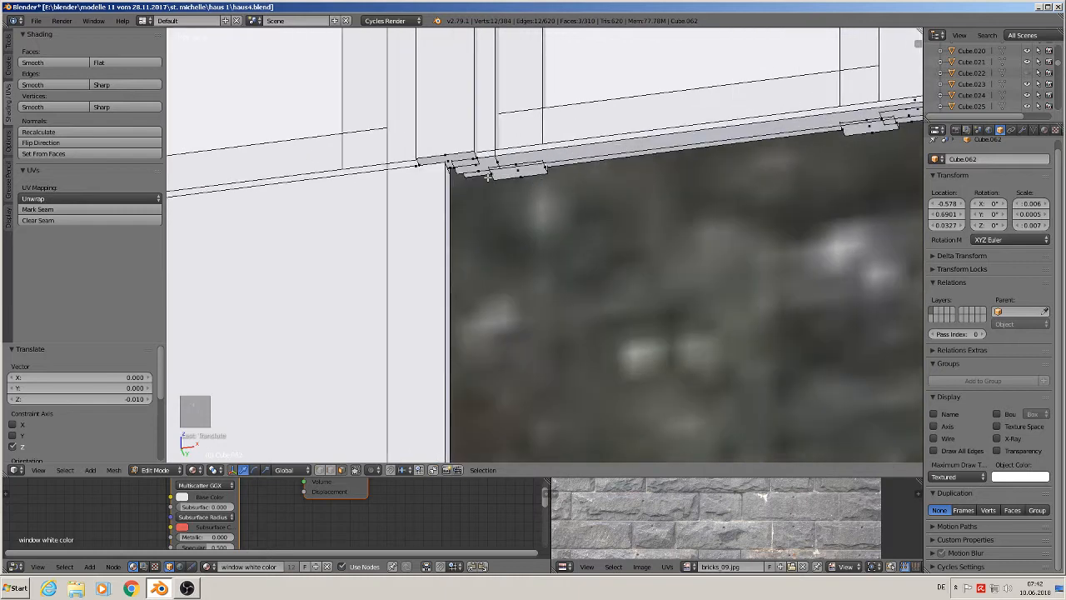
pyautogui.rightClick(481, 166)
pyautogui.keyDown('shift'); pyautogui.rightClick(504, 164); pyautogui.keyUp('shift')
pyautogui.keyDown('shift'); pyautogui.moveTo(795, 217); pyautogui.dragTo(438, 320, button='middle'); pyautogui.keyUp('shift')
pyautogui.moveTo(663, 293); pyautogui.dragTo(568, 272, button='middle')
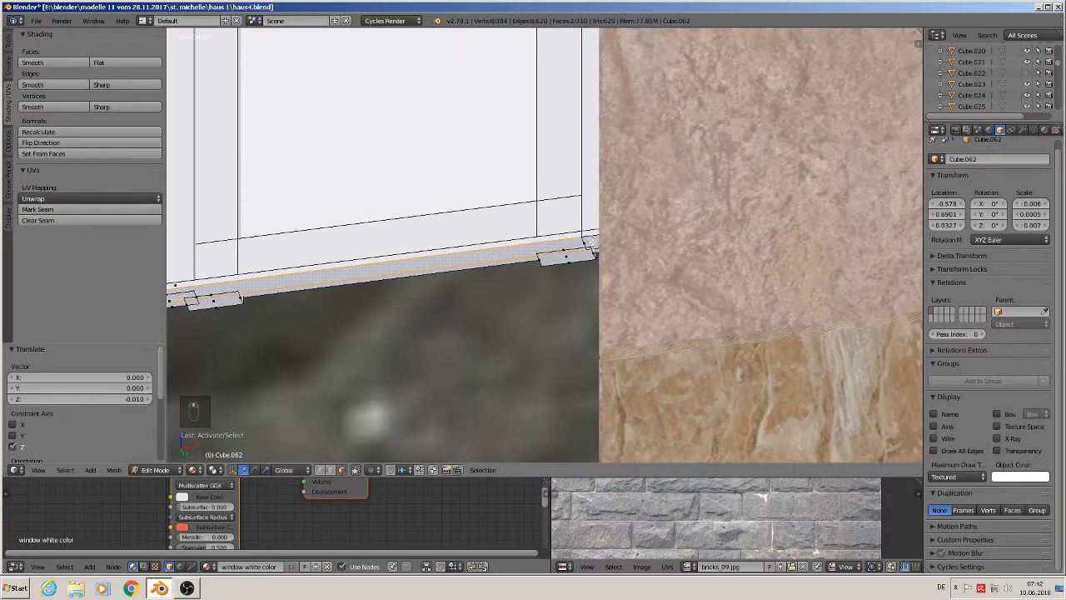
pyautogui.keyDown('shift'); pyautogui.rightClick(573, 258); pyautogui.keyUp('shift')
pyautogui.rightClick(596, 241)
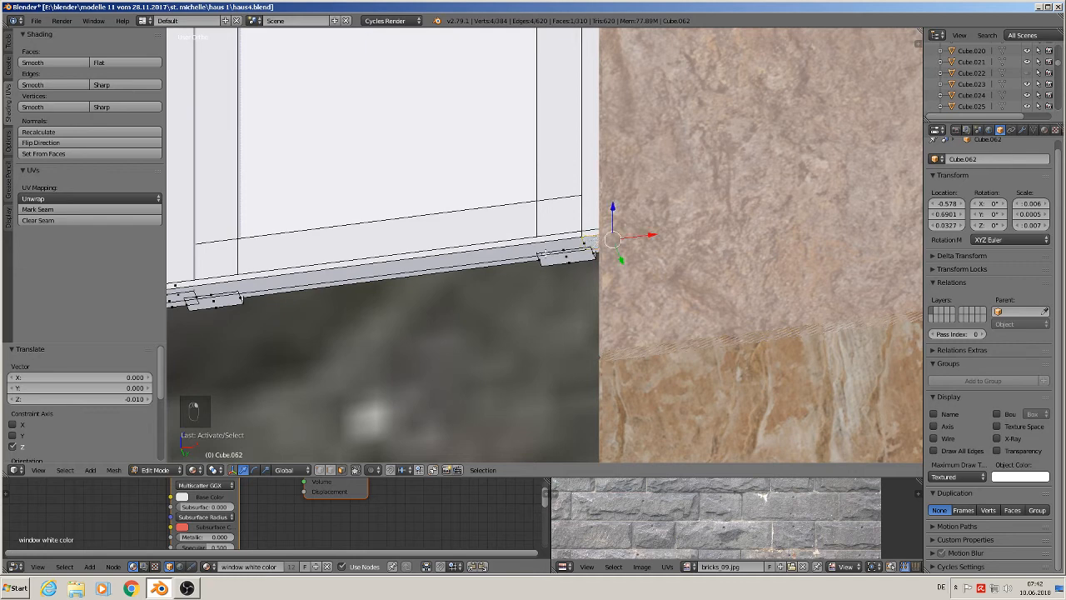
pyautogui.keyDown('shift'); pyautogui.rightClick(210, 285); pyautogui.keyUp('shift')
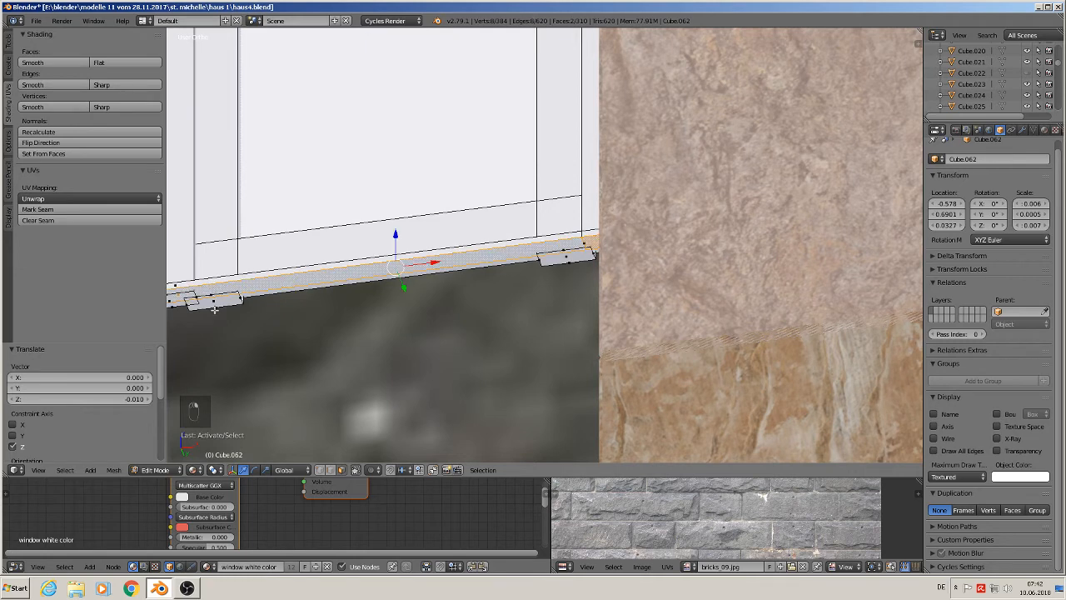
pyautogui.keyDown('shift'); pyautogui.moveTo(270, 331); pyautogui.dragTo(571, 305, button='middle'); pyautogui.keyUp('shift')
pyautogui.keyDown('shift'); pyautogui.moveTo(455, 314); pyautogui.dragTo(813, 305, button='middle'); pyautogui.keyUp('shift')
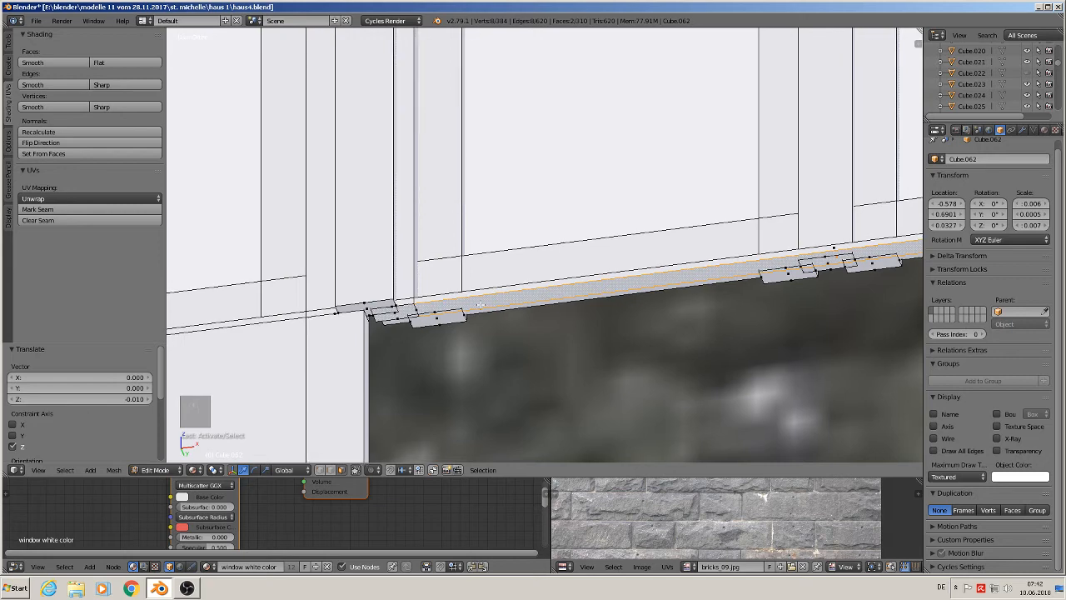
pyautogui.keyDown('shift'); pyautogui.rightClick(401, 316); pyautogui.keyUp('shift')
pyautogui.scroll(-2, 435, 344)
pyautogui.moveTo(434, 344); pyautogui.dragTo(480, 256, button='middle')
pyautogui.scroll(-1, 507, 400)
pyautogui.scroll(-3, 486, 274)
pyautogui.scroll(-2, 489, 295)
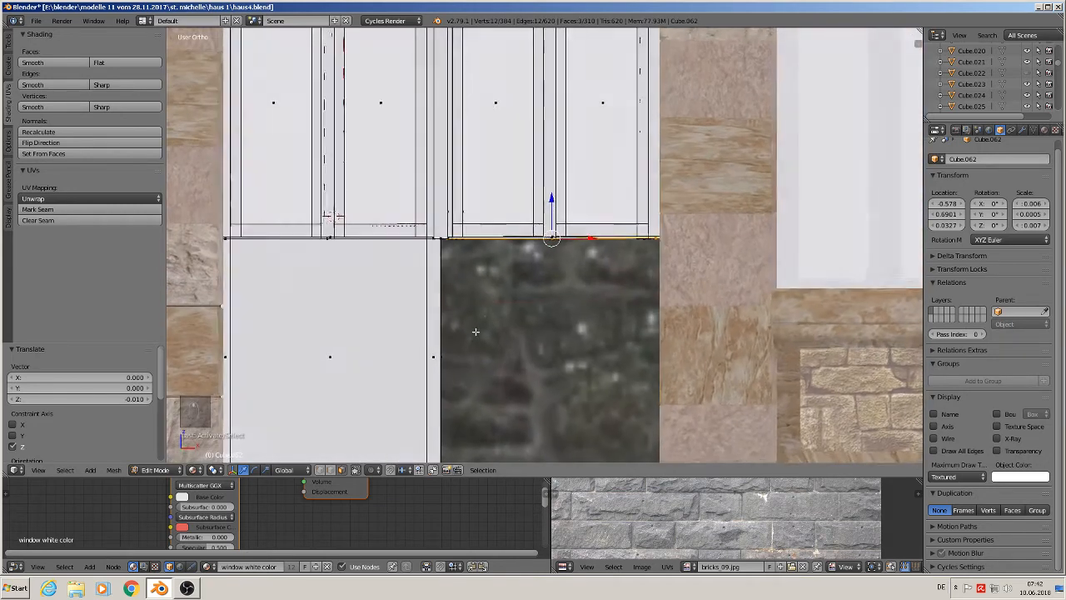
pyautogui.press('e')
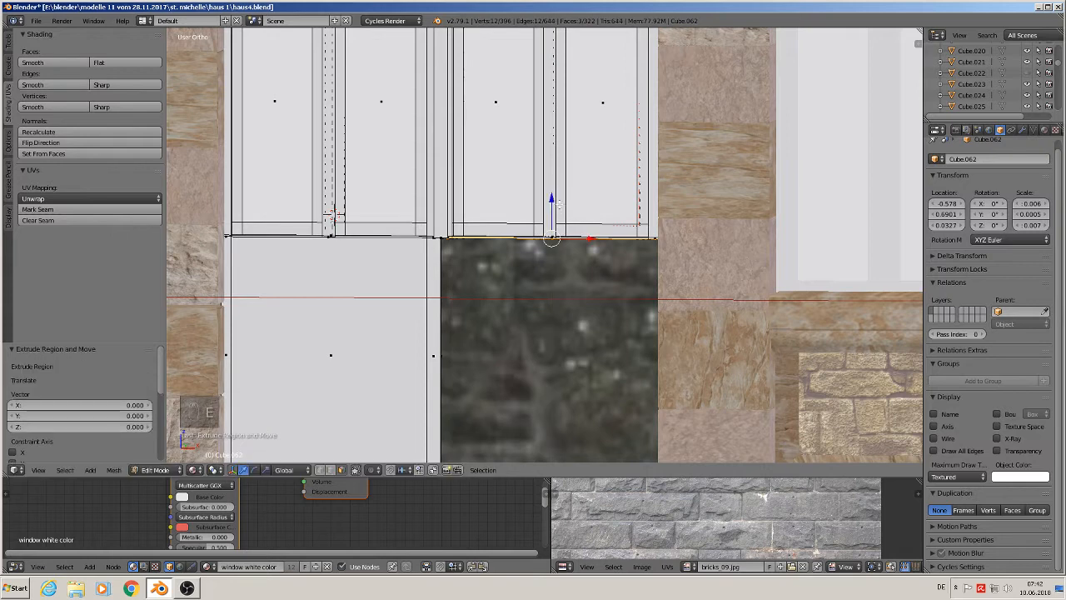
pyautogui.click(546, 436)
pyautogui.keyDown('shift'); pyautogui.moveTo(545, 436); pyautogui.dragTo(553, 350, button='middle'); pyautogui.keyUp('shift')
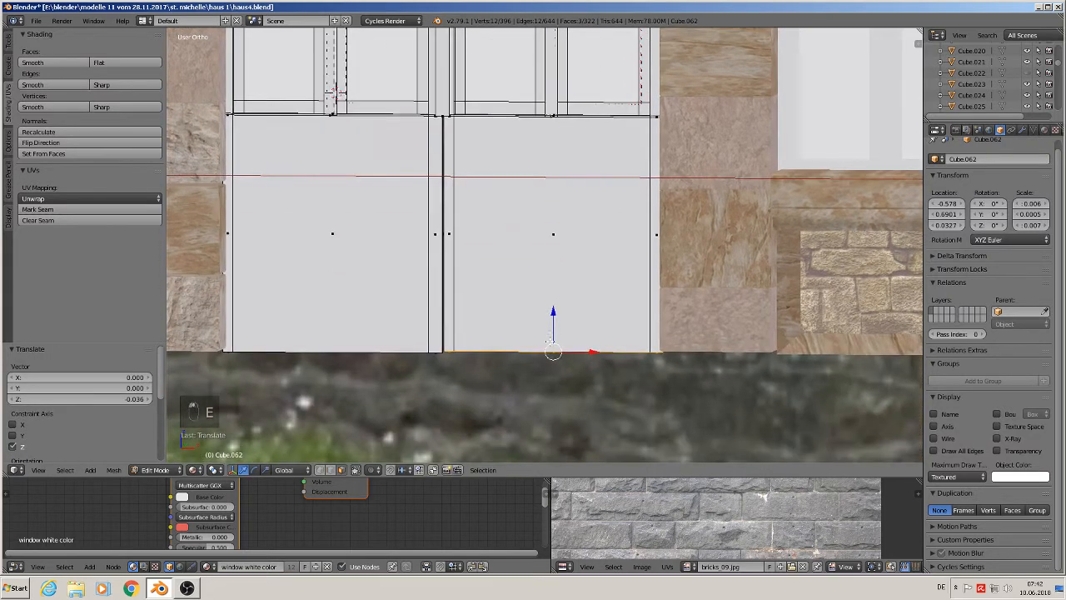
# - Select the bottom of the middle divider between the window frames and extrude it down about 0.035
pyautogui.scroll(5, 533, 276)
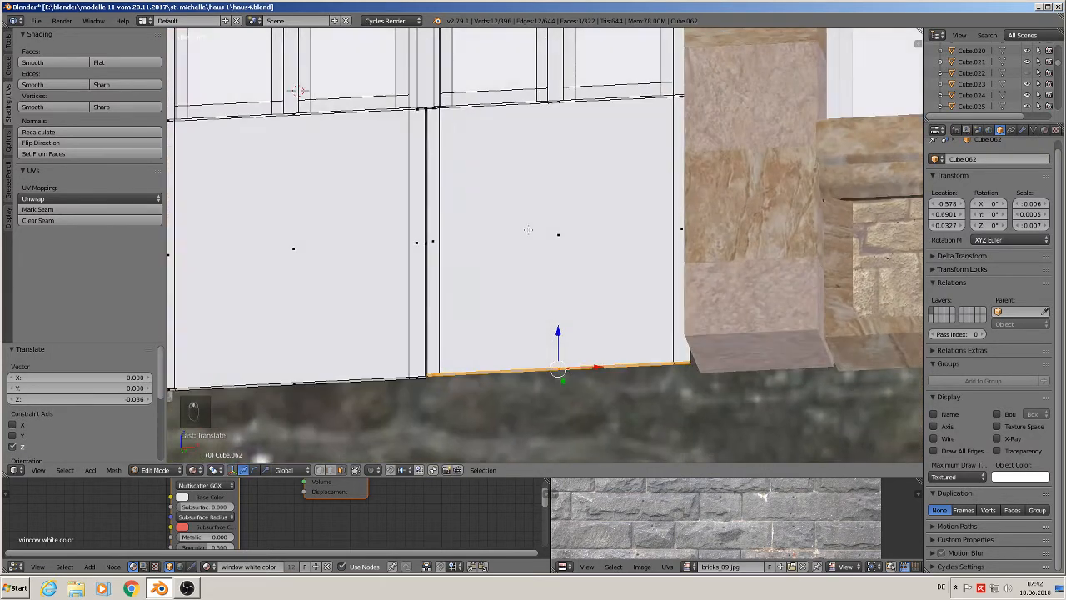
pyautogui.moveTo(532, 276); pyautogui.dragTo(500, 241, button='middle')
pyautogui.rightClick(447, 325)
pyautogui.scroll(-2, 461, 340)
pyautogui.scroll(-3, 501, 253)
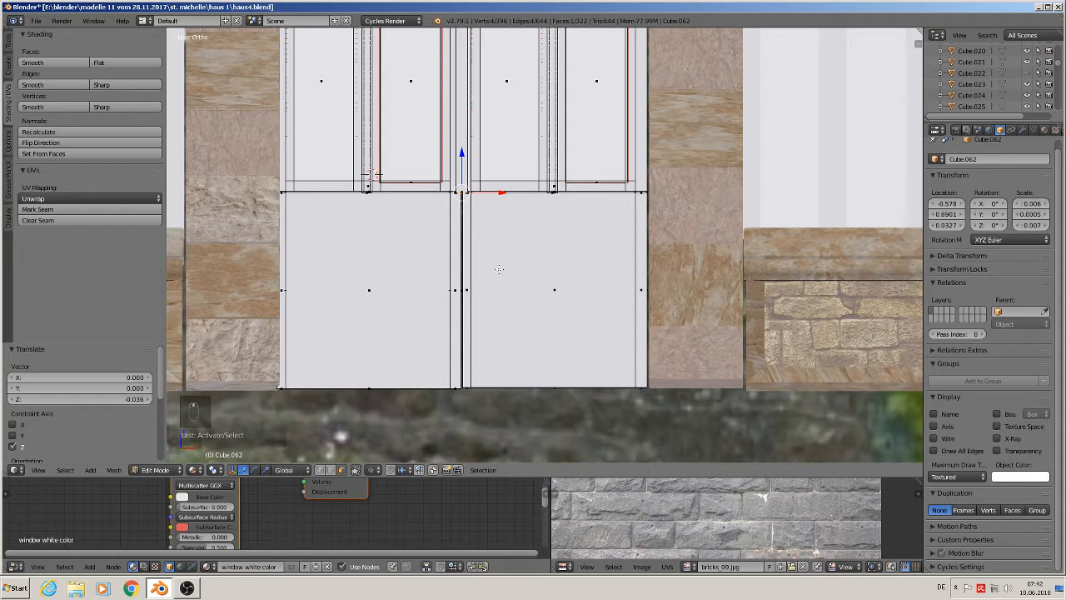
pyautogui.press('e')
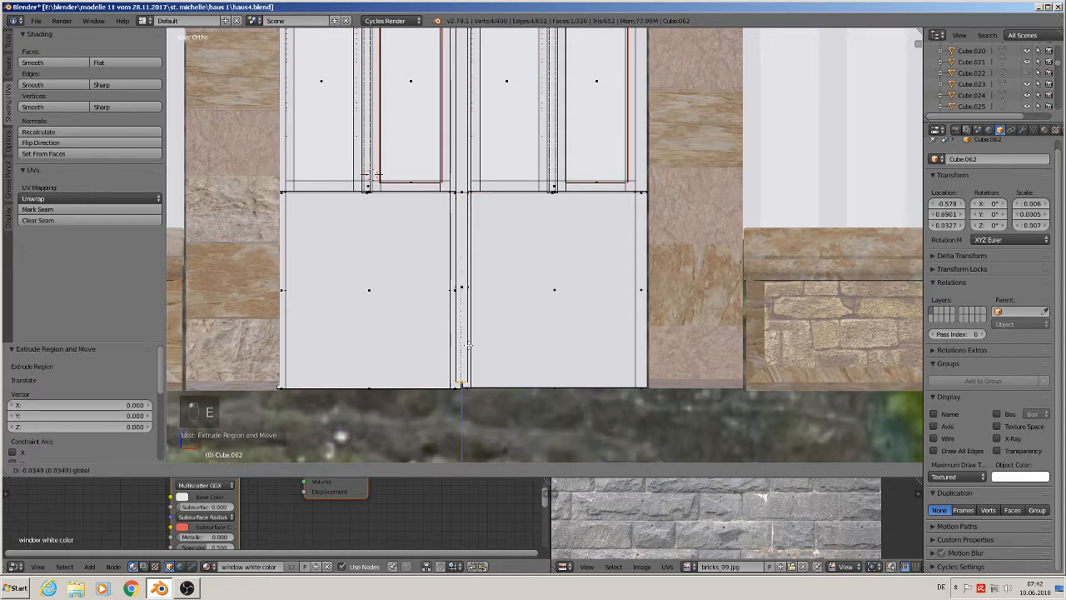
pyautogui.click(464, 345)
pyautogui.press('Tab')
# - Select the lower panel faces of the middle frame and extrude them about 0.001
pyautogui.moveTo(469, 352); pyautogui.dragTo(386, 305, button='middle')
pyautogui.scroll(2, 386, 305)
pyautogui.press('Tab')
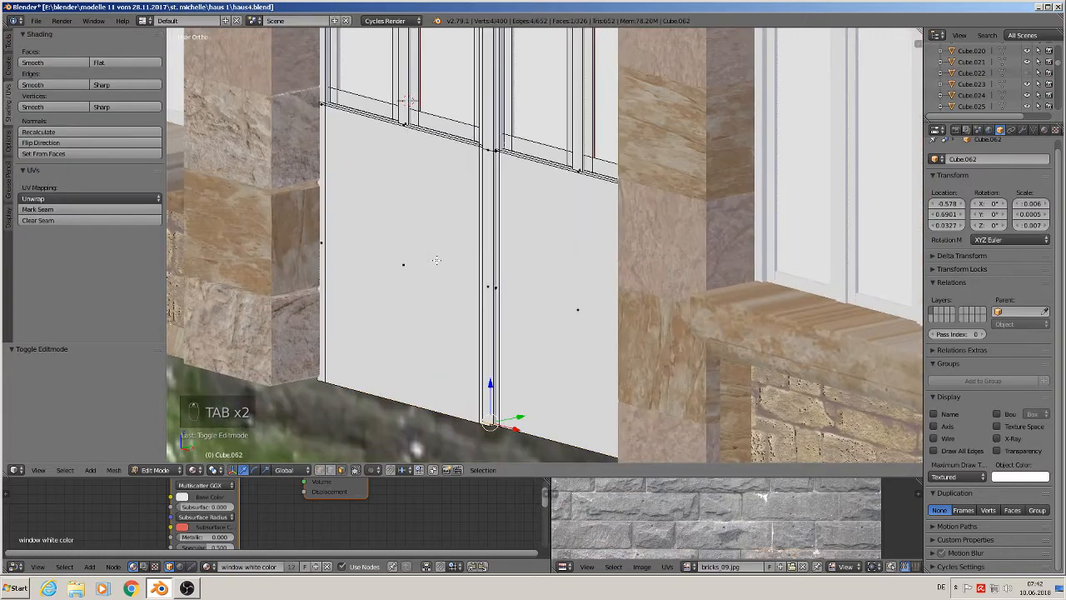
pyautogui.keyDown('shift'); pyautogui.rightClick(559, 321); pyautogui.keyUp('shift')
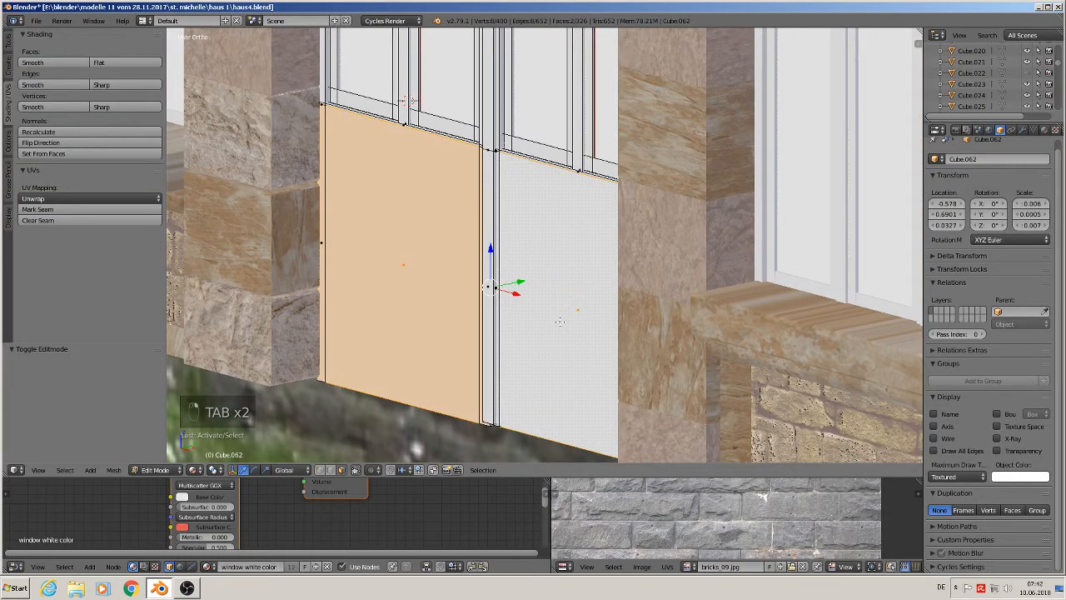
pyautogui.moveTo(556, 322)
pyautogui.mouseDown(button='middle')
pyautogui.moveTo(570, 327)
pyautogui.moveTo(564, 318)
pyautogui.mouseUp(button='middle')
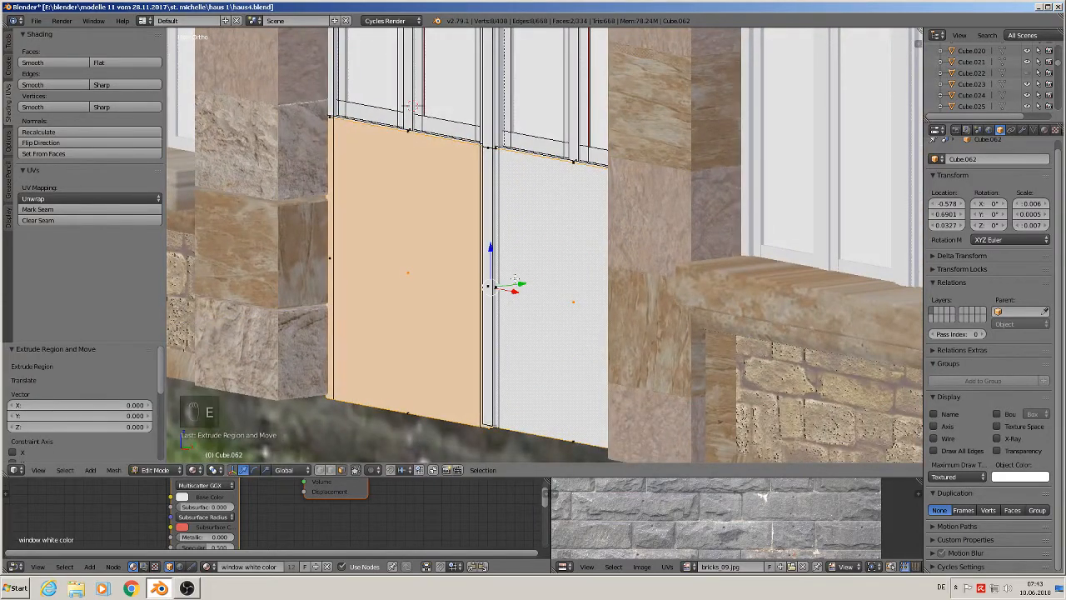
pyautogui.press('e')
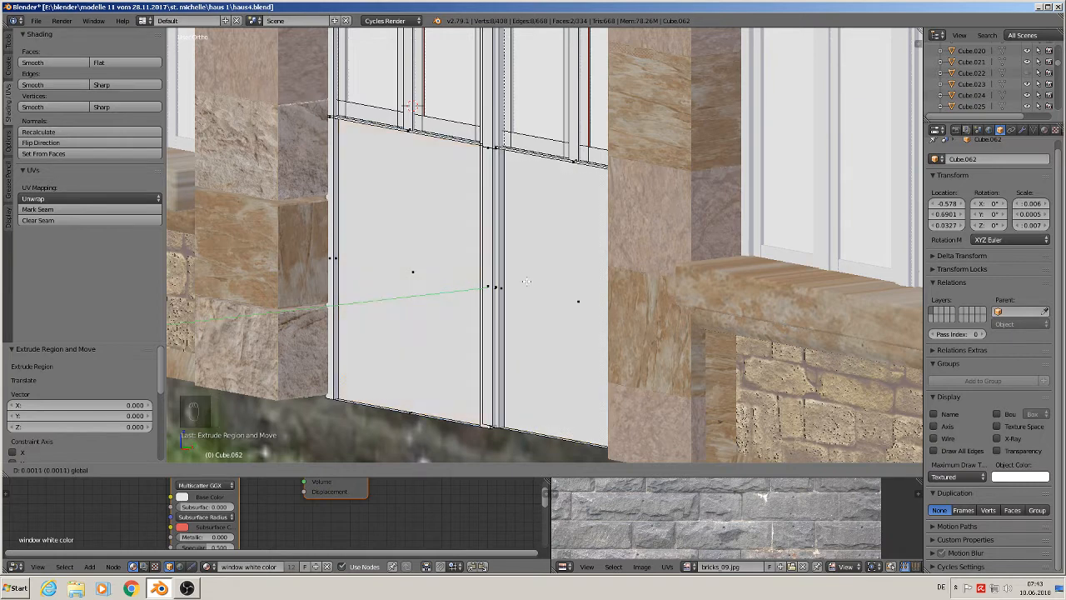
pyautogui.click(526, 281)
pyautogui.press('Tab')
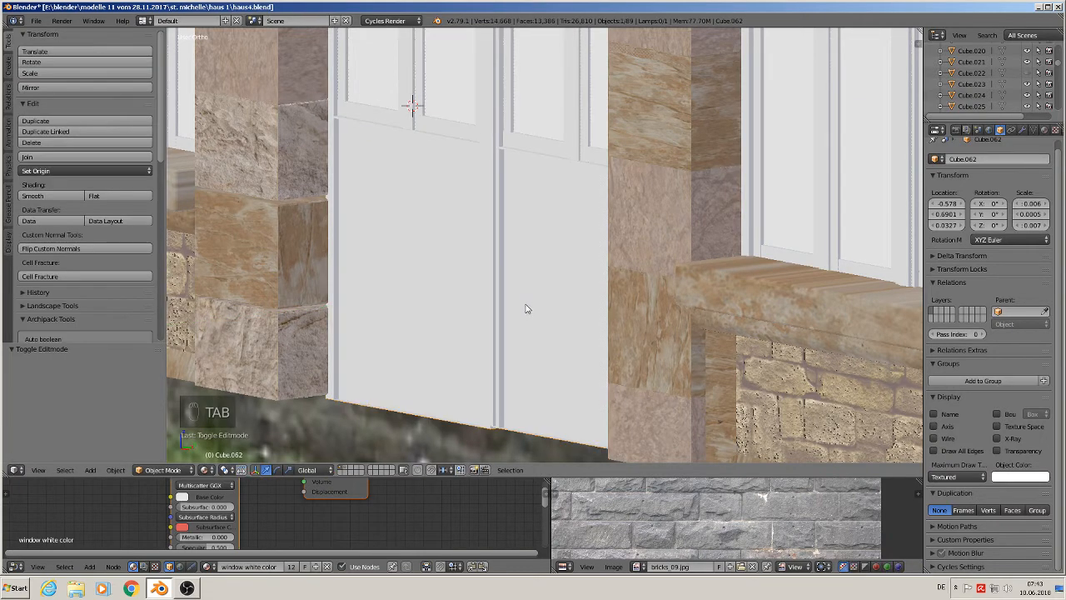
# - Deselect everything and survey the model against the reference photo from the front view
pyautogui.scroll(-2, 528, 309)
pyautogui.moveTo(528, 309); pyautogui.dragTo(593, 320, button='middle')
pyautogui.scroll(-3, 644, 333)
pyautogui.scroll(-1, 488, 184)
pyautogui.scroll(-2, 488, 184)
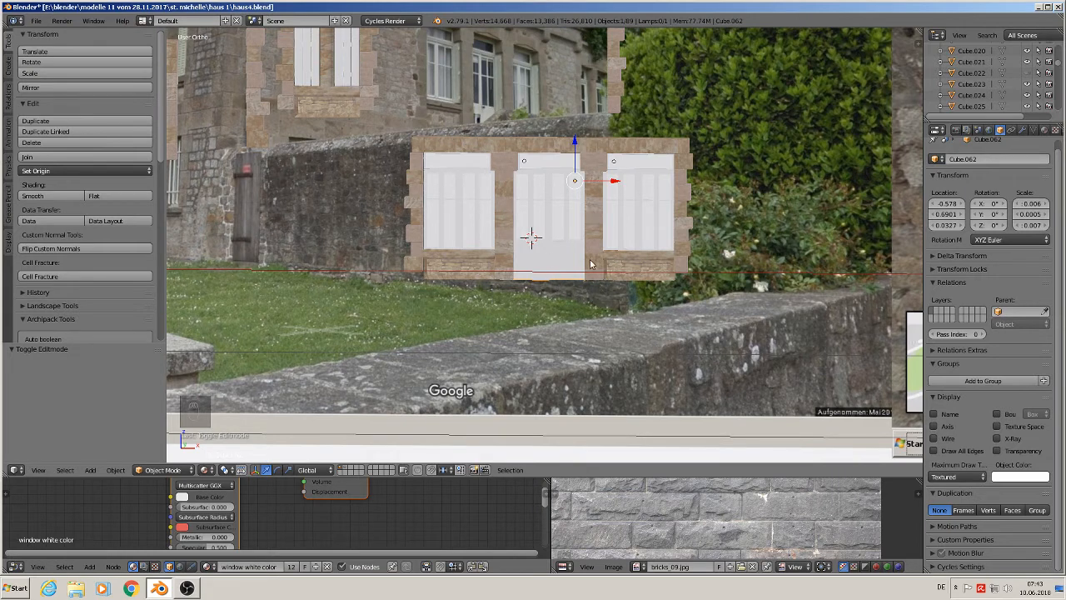
pyautogui.press('a')
pyautogui.scroll(-3, 520, 277)
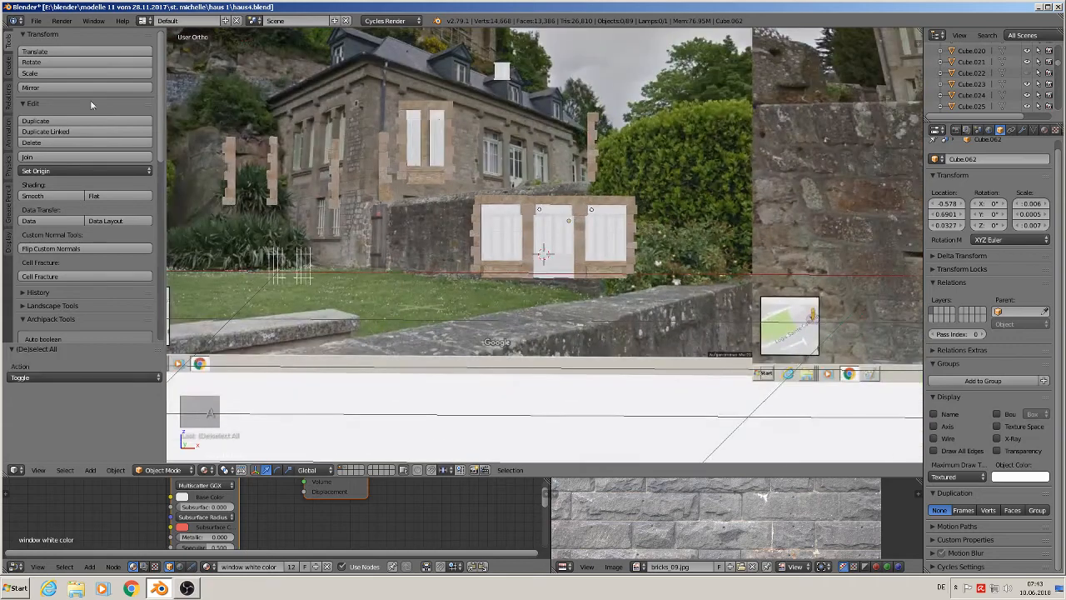
pyautogui.click(37, 20)
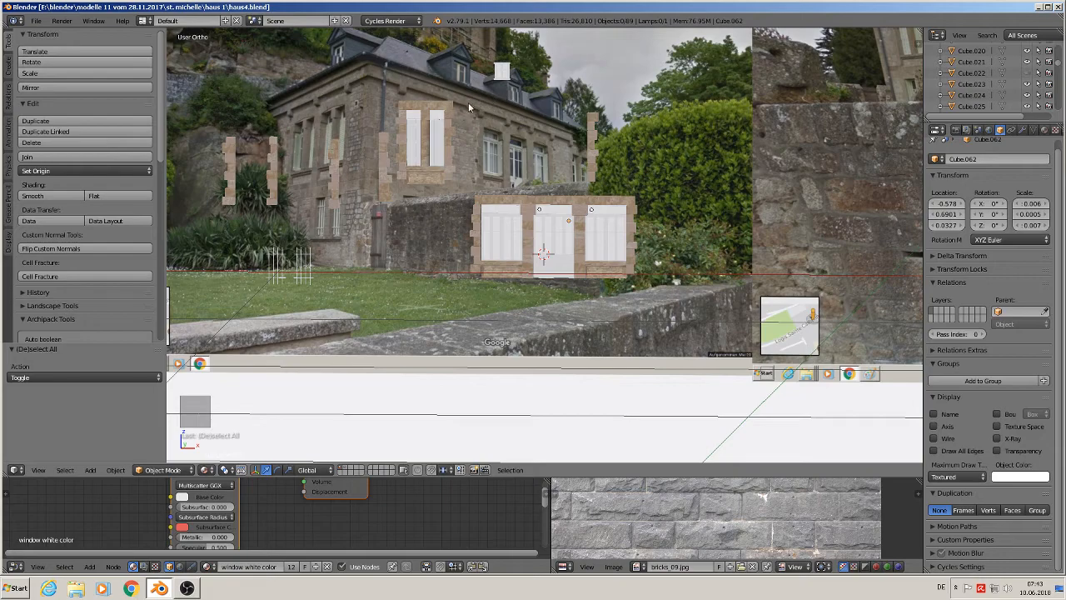
pyautogui.scroll(5, 378, 85)
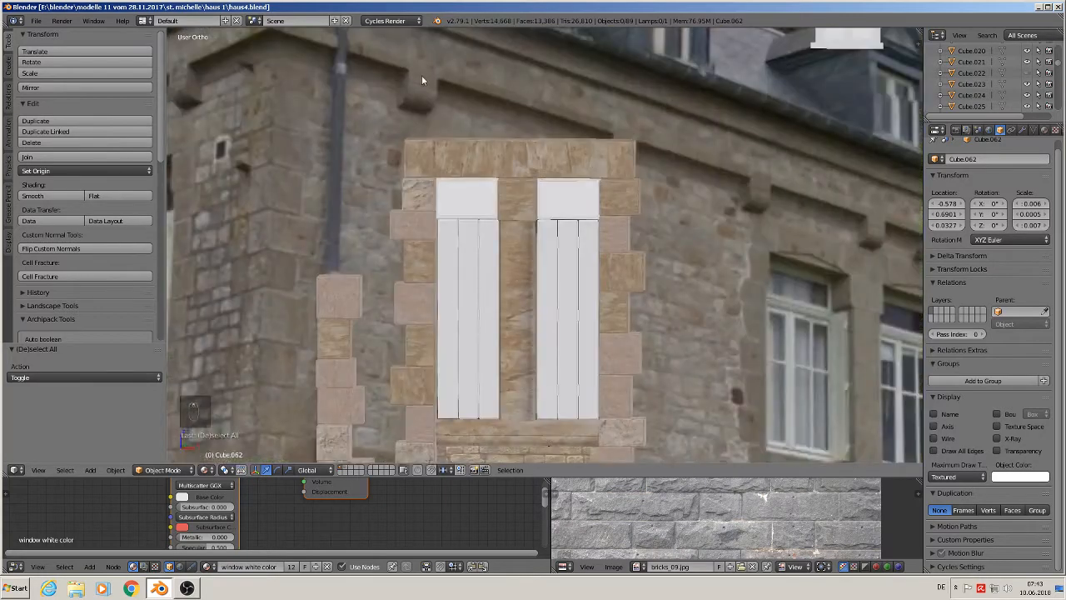
pyautogui.scroll(-5, 643, 72)
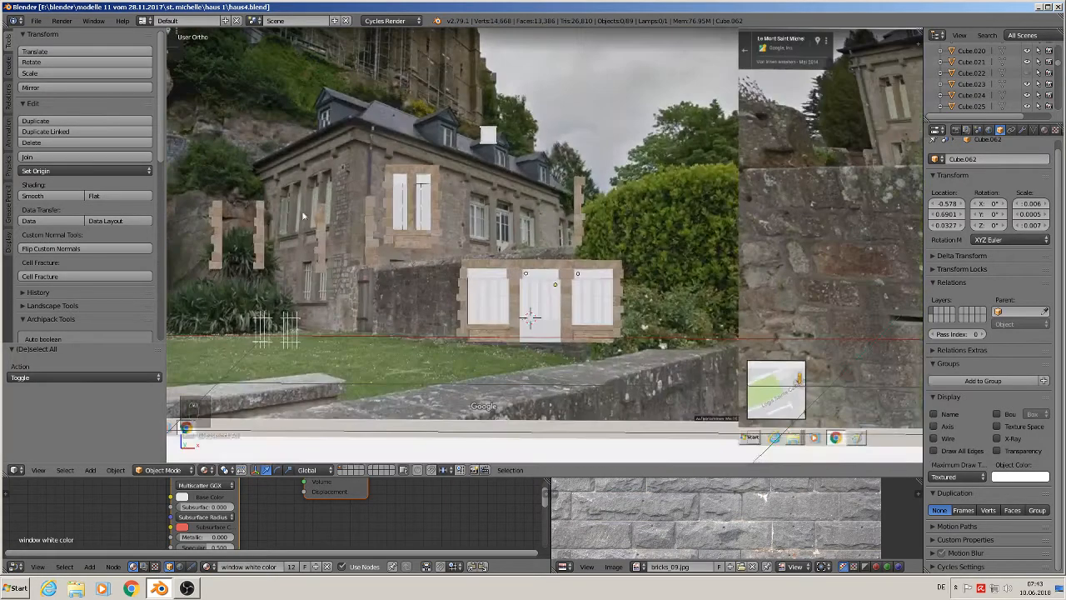
pyautogui.scroll(3, 367, 148)
pyautogui.moveTo(367, 149); pyautogui.dragTo(410, 147, button='middle')
pyautogui.press('KP_1')
pyautogui.scroll(5, 371, 165)
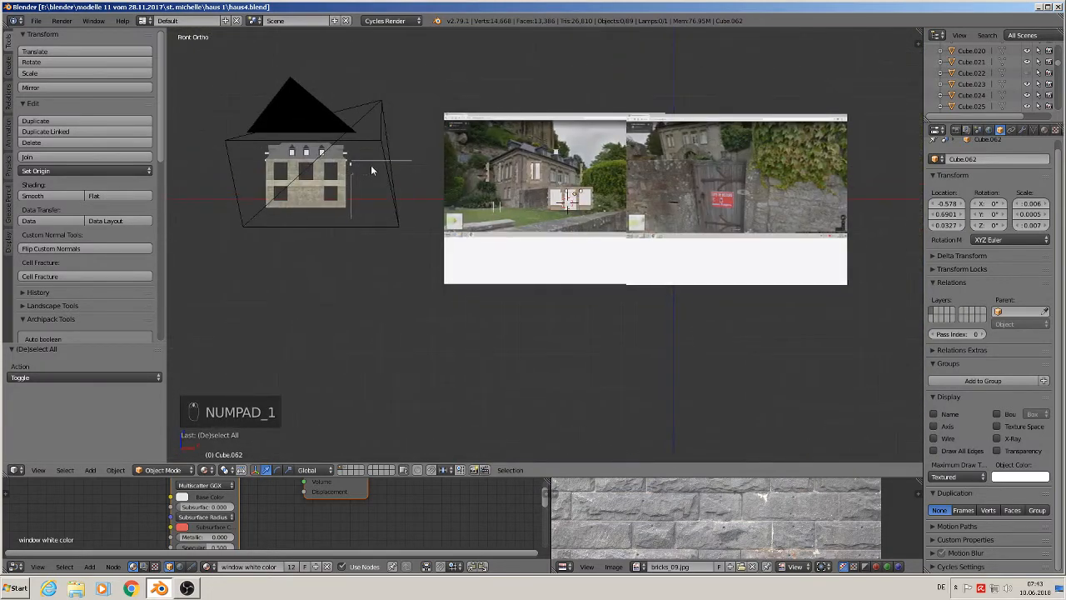
pyautogui.moveTo(590, 163); pyautogui.dragTo(452, 327, button='middle')
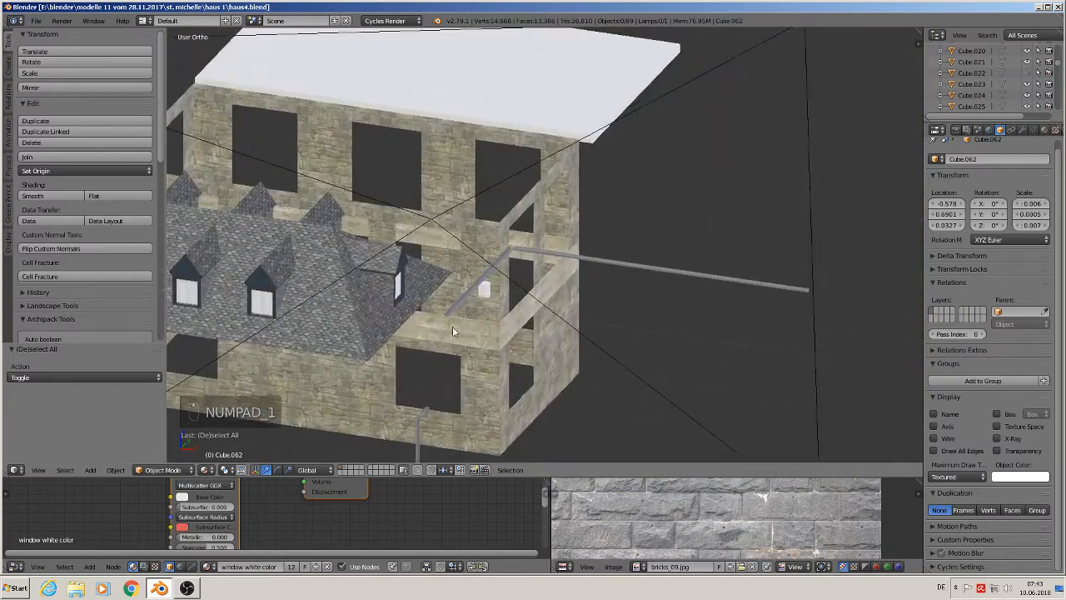
# - Select the lower roof slab and assign it the stone 2 material
pyautogui.rightClick(564, 107)
pyautogui.moveTo(667, 247); pyautogui.dragTo(651, 221, button='middle')
pyautogui.keyDown('shift'); pyautogui.moveTo(783, 145); pyautogui.dragTo(689, 304, button='middle'); pyautogui.keyUp('shift')
pyautogui.scroll(3, 626, 322)
pyautogui.press('Tab')
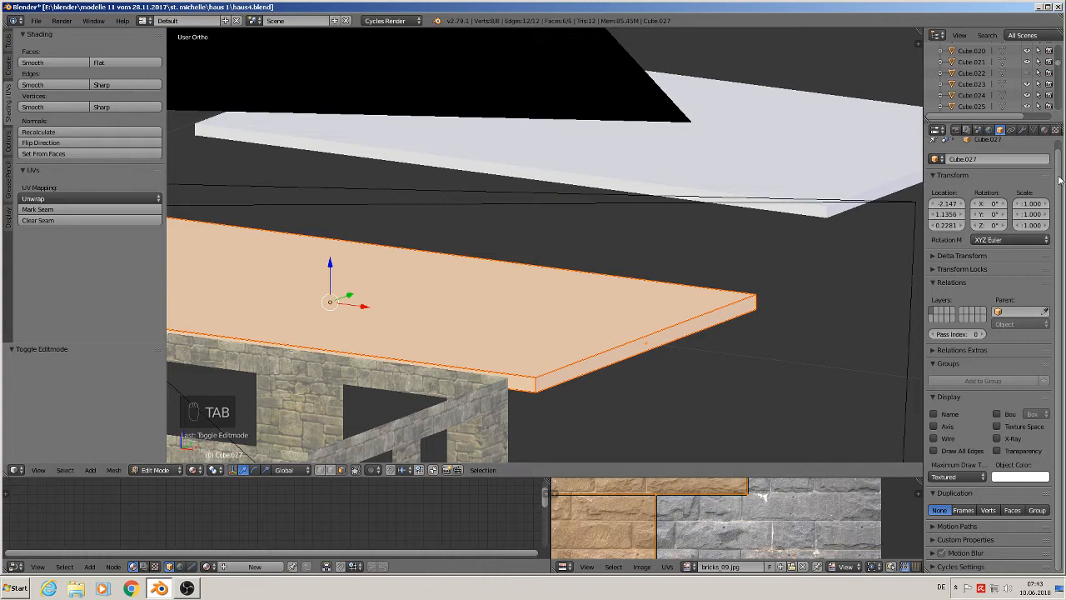
pyautogui.click(1045, 130)
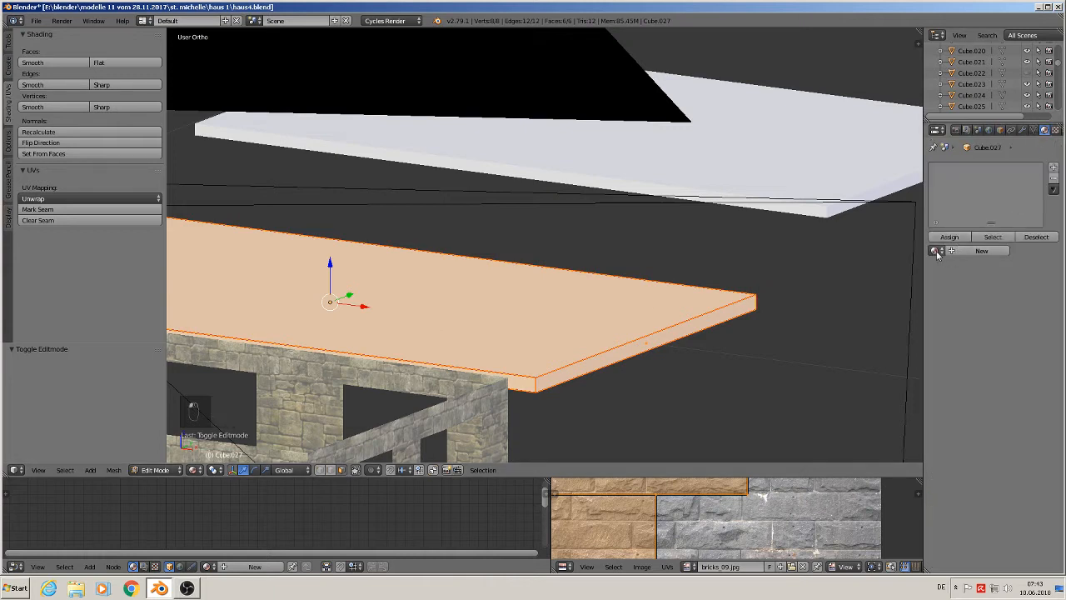
pyautogui.click(936, 251)
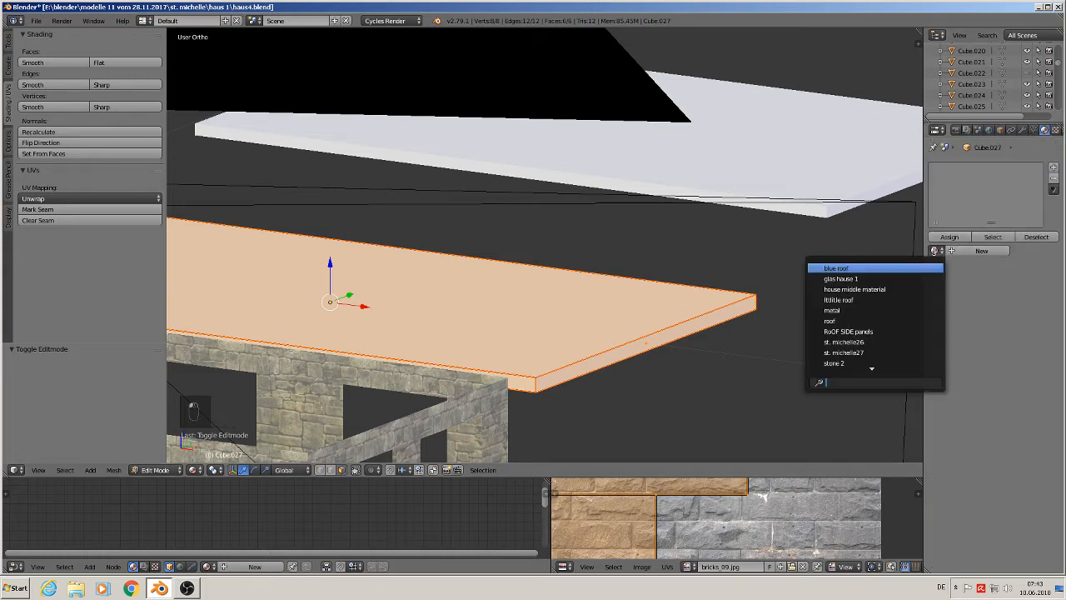
pyautogui.click(893, 365)
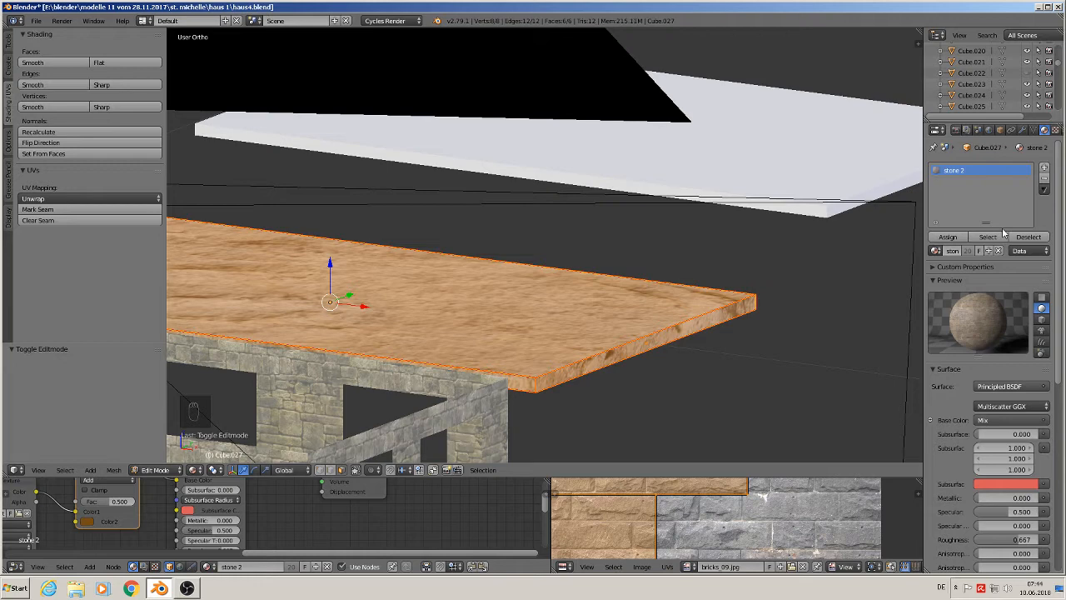
# - Select the upper slab above it and assign it the stone 2 material as well
pyautogui.press('Tab')
pyautogui.moveTo(624, 311); pyautogui.dragTo(670, 267, button='middle')
pyautogui.rightClick(721, 231)
pyautogui.press('Tab')
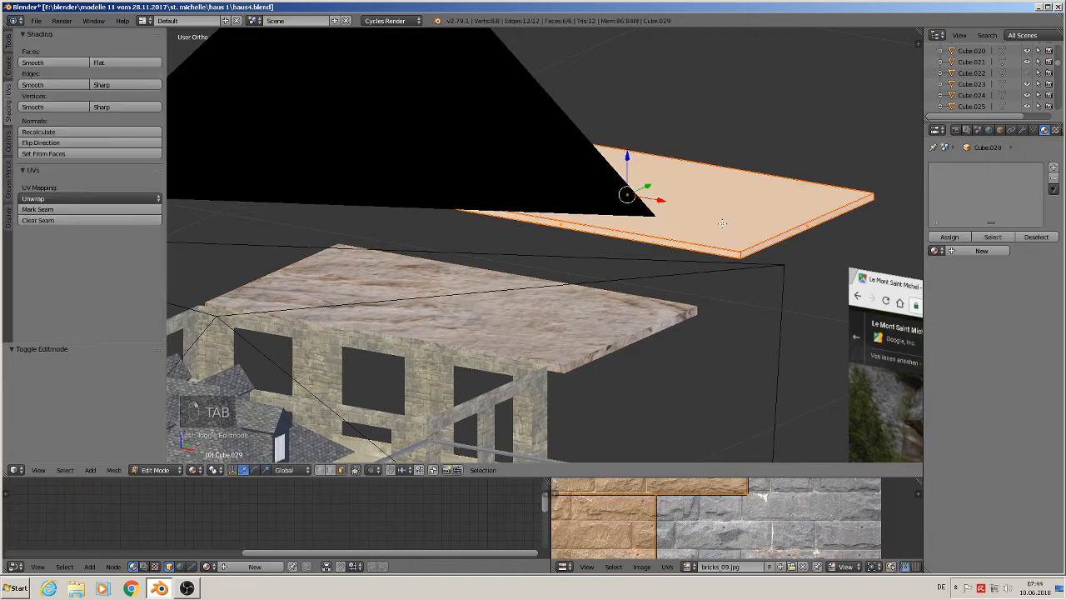
pyautogui.click(935, 251)
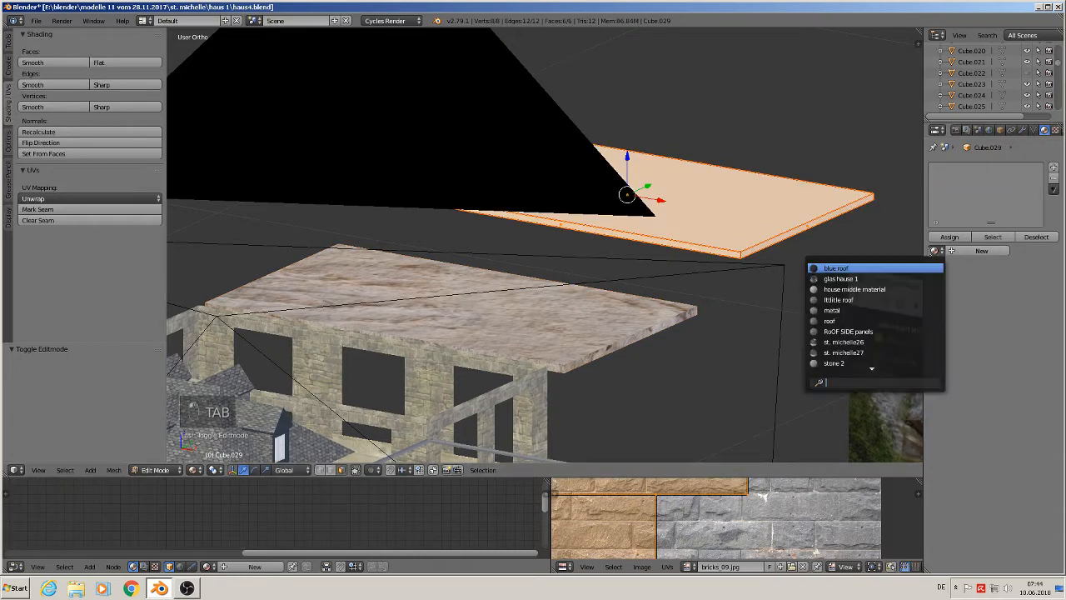
pyautogui.click(905, 363)
pyautogui.press('Tab')
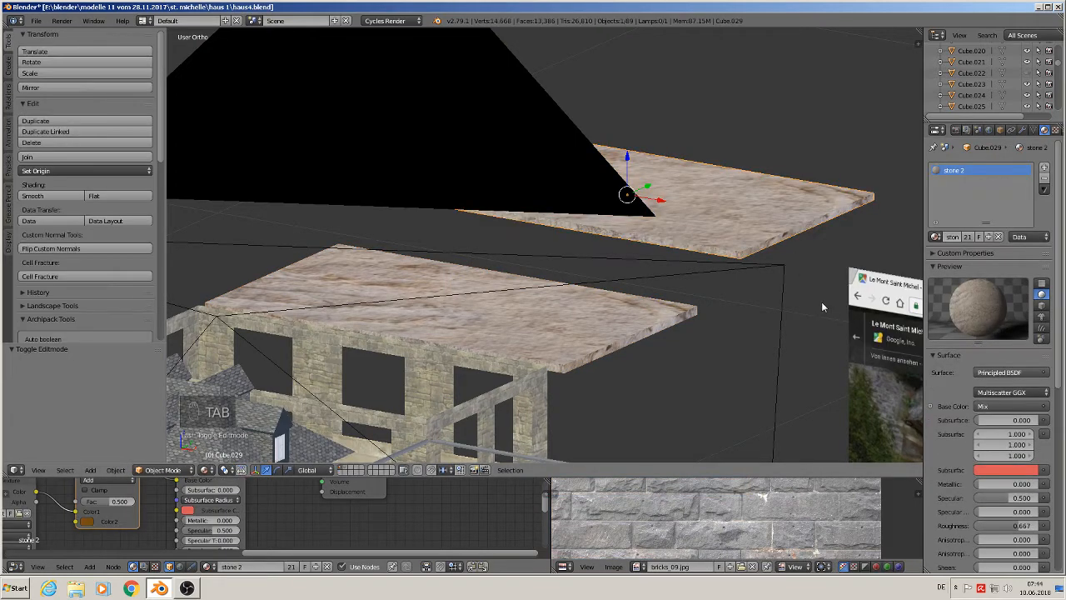
# - Select the corbel block on the house corner and assign it the stone 4 material
pyautogui.scroll(-2, 812, 300)
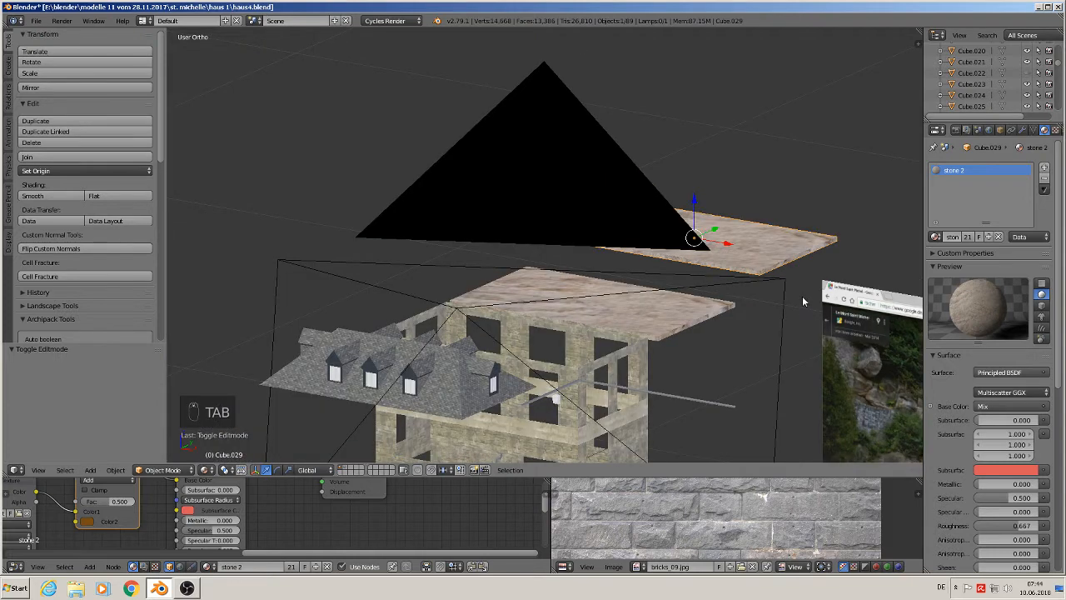
pyautogui.moveTo(802, 295); pyautogui.dragTo(680, 241, button='middle')
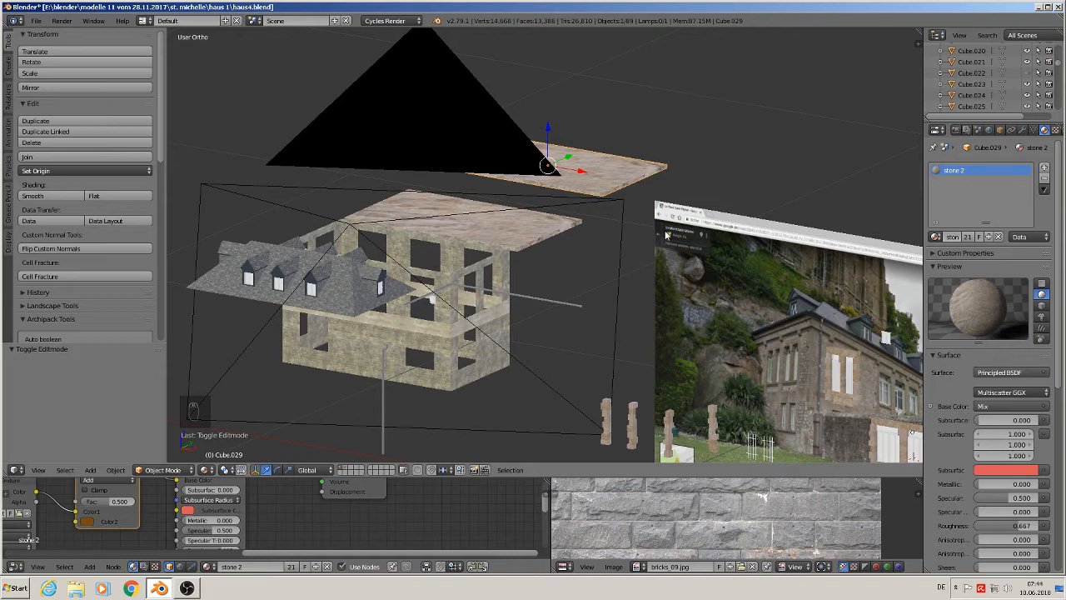
pyautogui.scroll(-1, 667, 236)
pyautogui.scroll(4, 716, 301)
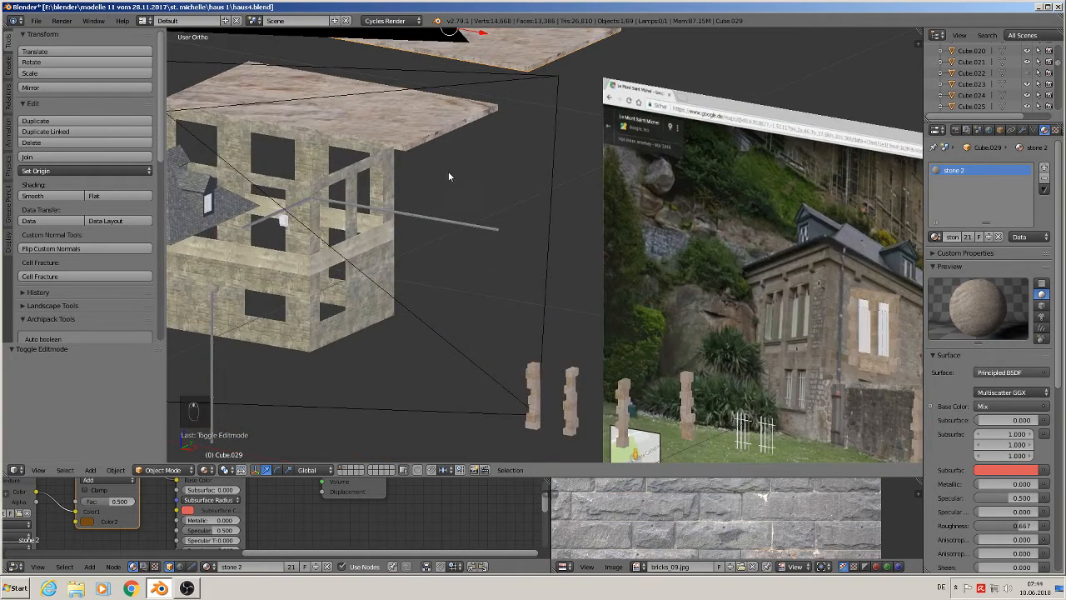
pyautogui.rightClick(300, 222)
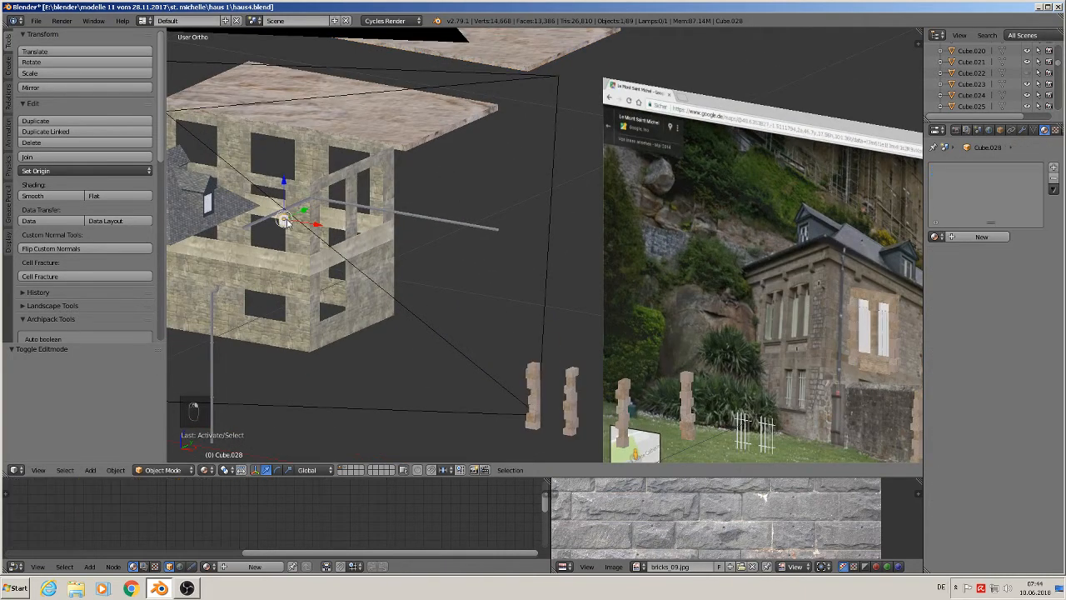
pyautogui.press('KP_1')
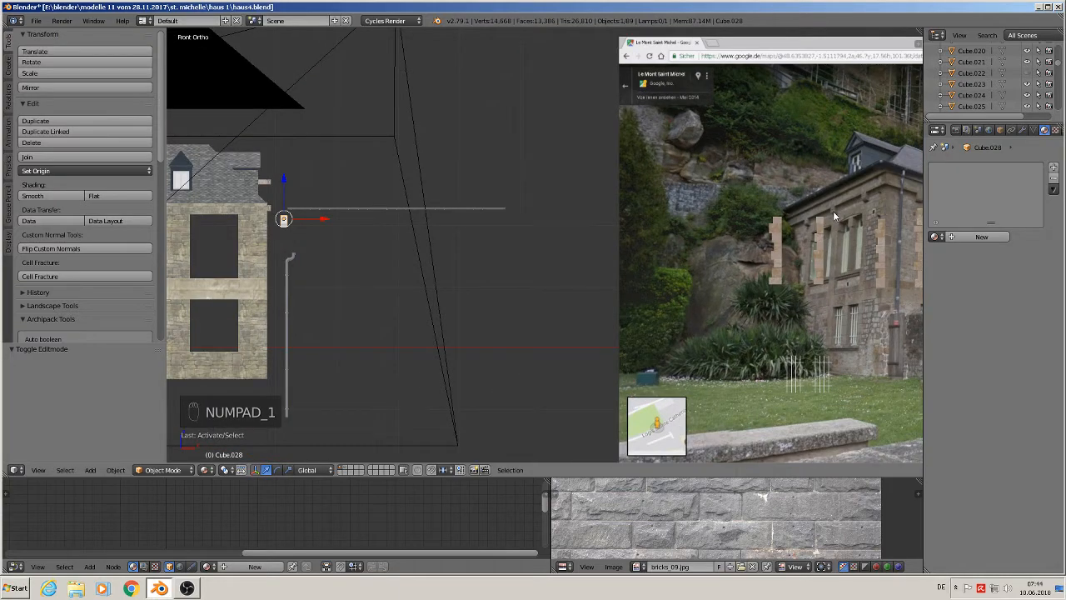
pyautogui.press('KP_Decimal')
pyautogui.moveTo(579, 268); pyautogui.dragTo(514, 278, button='middle')
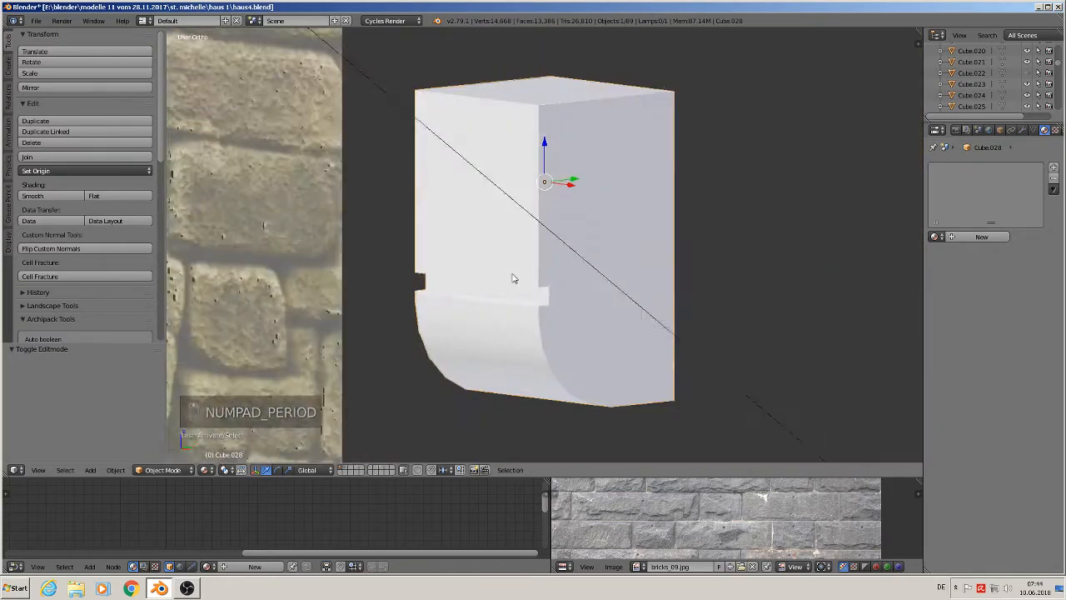
pyautogui.press('Tab')
pyautogui.scroll(1, 623, 252)
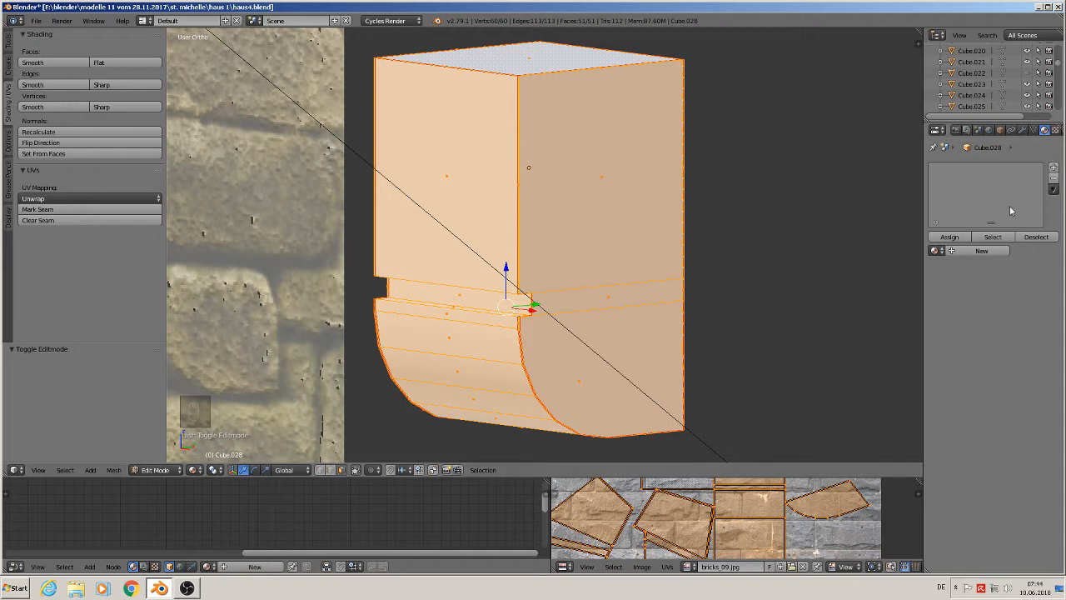
pyautogui.click(937, 250)
pyautogui.scroll(-3, 870, 374)
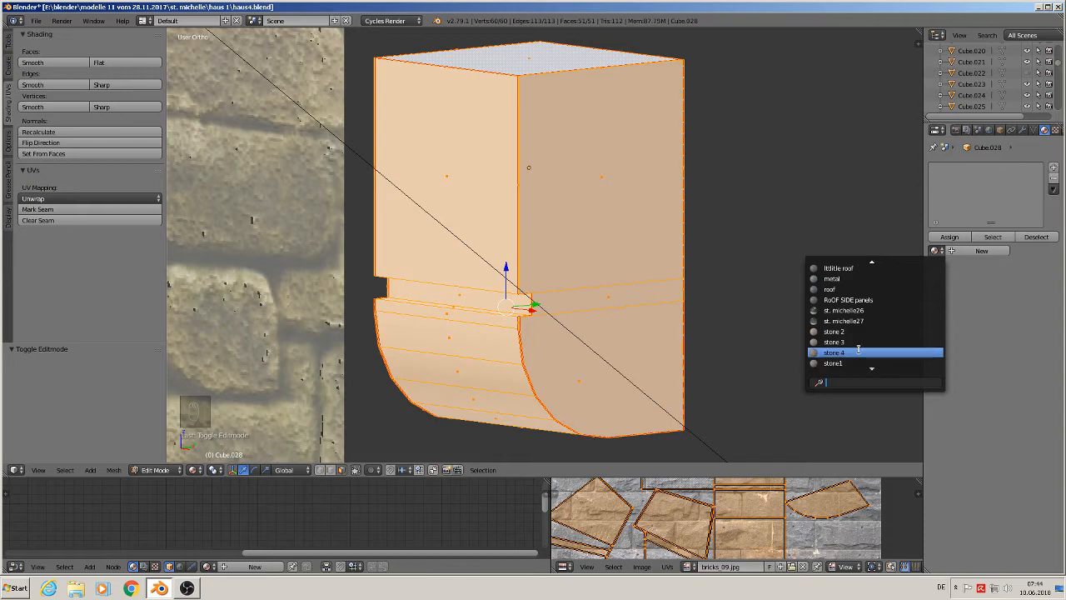
pyautogui.click(858, 352)
pyautogui.press('Tab')
pyautogui.press('Tab')
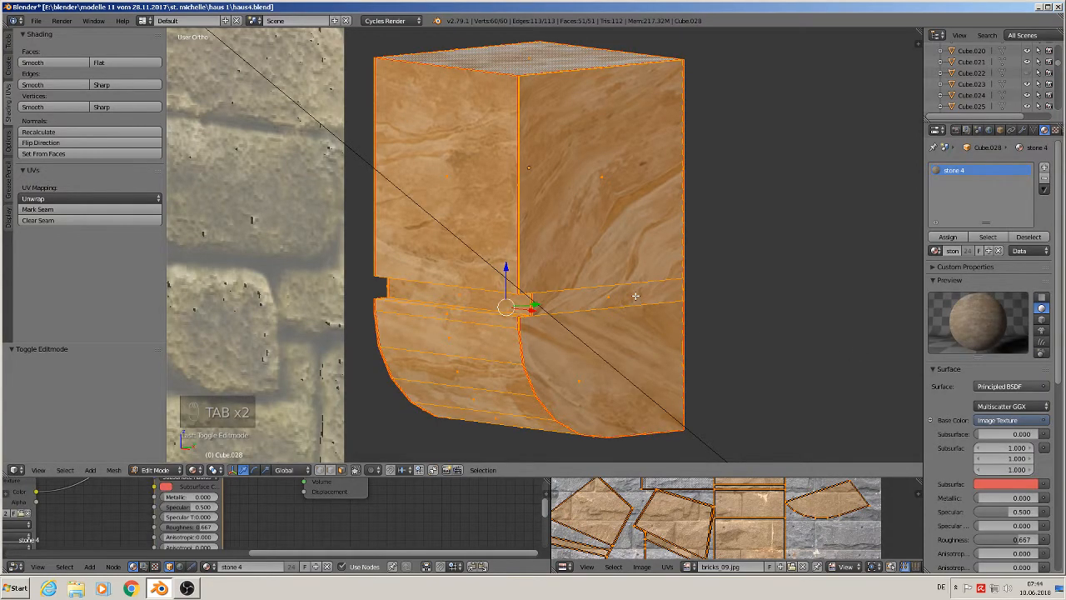
# - Deselect everything and examine the reference photo of the wall and wooden gate
pyautogui.press('Tab')
pyautogui.scroll(-1, 635, 295)
pyautogui.scroll(-1, 635, 295)
pyautogui.moveTo(635, 295); pyautogui.dragTo(710, 307, button='middle')
pyautogui.scroll(-10, 711, 307)
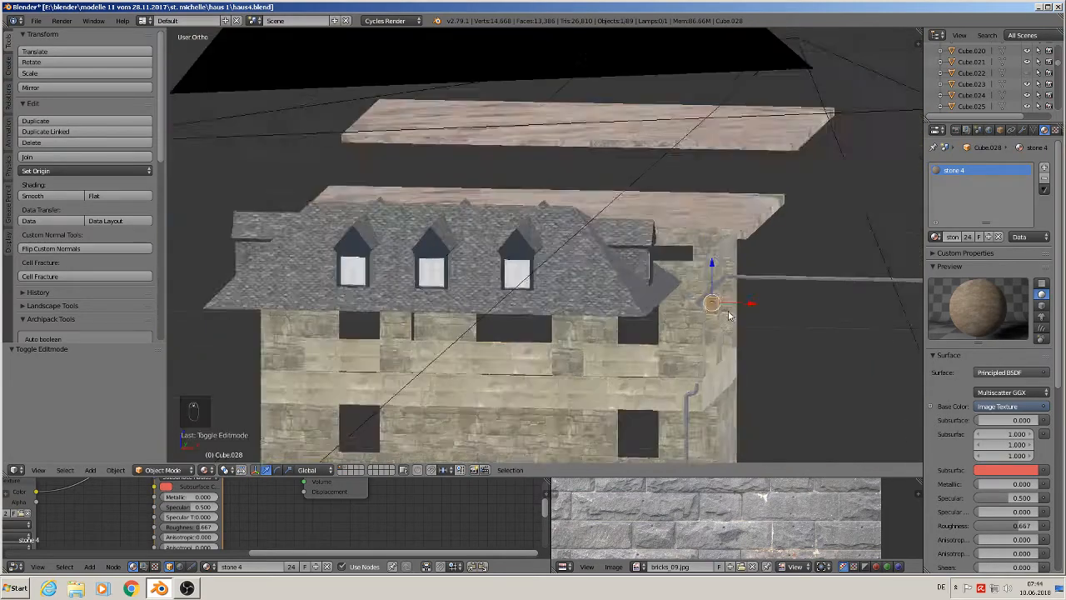
pyautogui.scroll(-2, 728, 312)
pyautogui.keyDown('shift'); pyautogui.moveTo(730, 319); pyautogui.dragTo(492, 261, button='middle'); pyautogui.keyUp('shift')
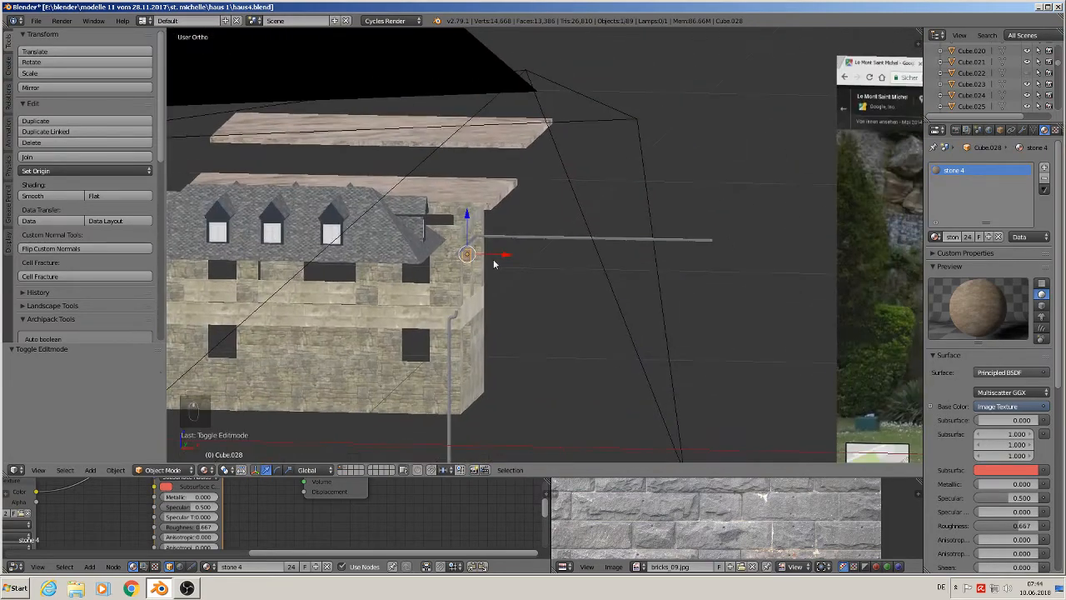
pyautogui.press('a')
pyautogui.scroll(-3, 601, 285)
pyautogui.keyDown('shift'); pyautogui.moveTo(700, 300); pyautogui.dragTo(576, 264, button='middle'); pyautogui.keyUp('shift')
pyautogui.scroll(-2, 577, 264)
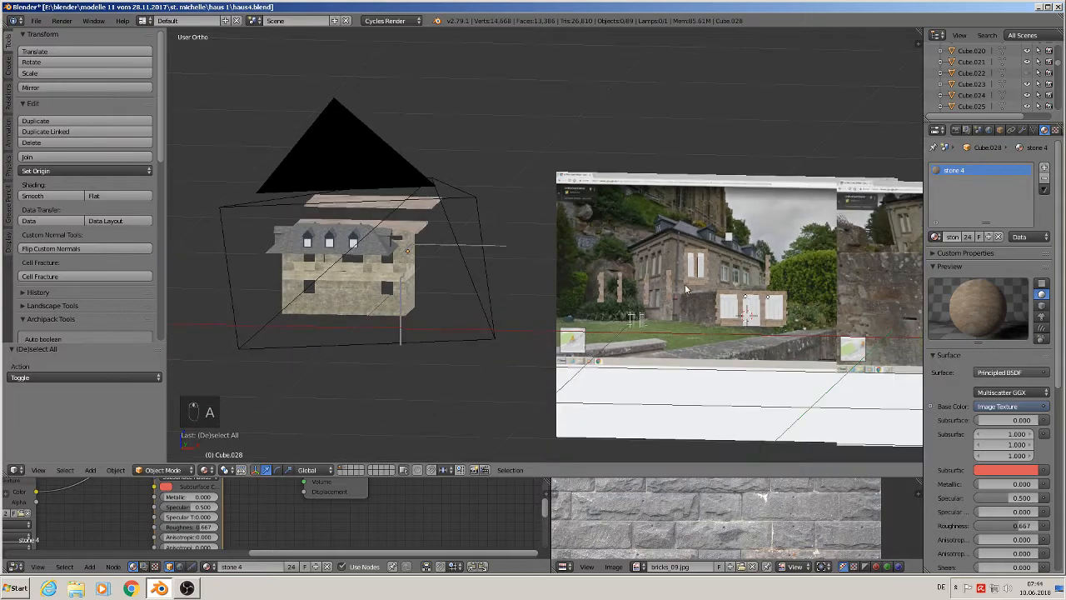
pyautogui.keyDown('shift'); pyautogui.moveTo(691, 275); pyautogui.dragTo(343, 300, button='middle'); pyautogui.keyUp('shift')
pyautogui.scroll(4, 547, 269)
pyautogui.scroll(2, 587, 242)
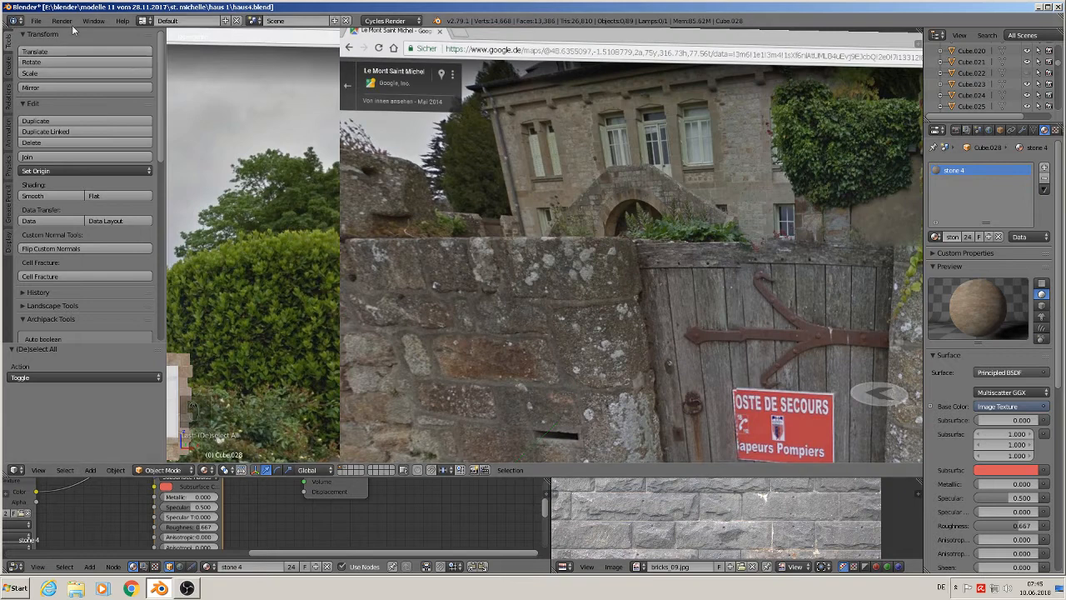
# - Switch to the front view and save the file as haus5.blend
pyautogui.click(36, 20)
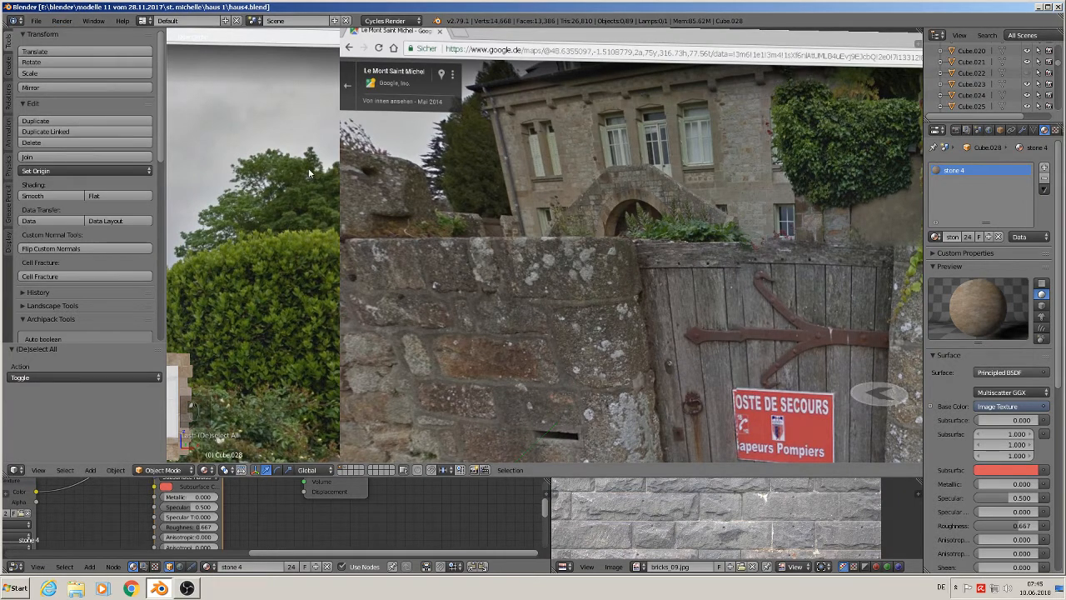
pyautogui.press('KP_1')
pyautogui.click(36, 20)
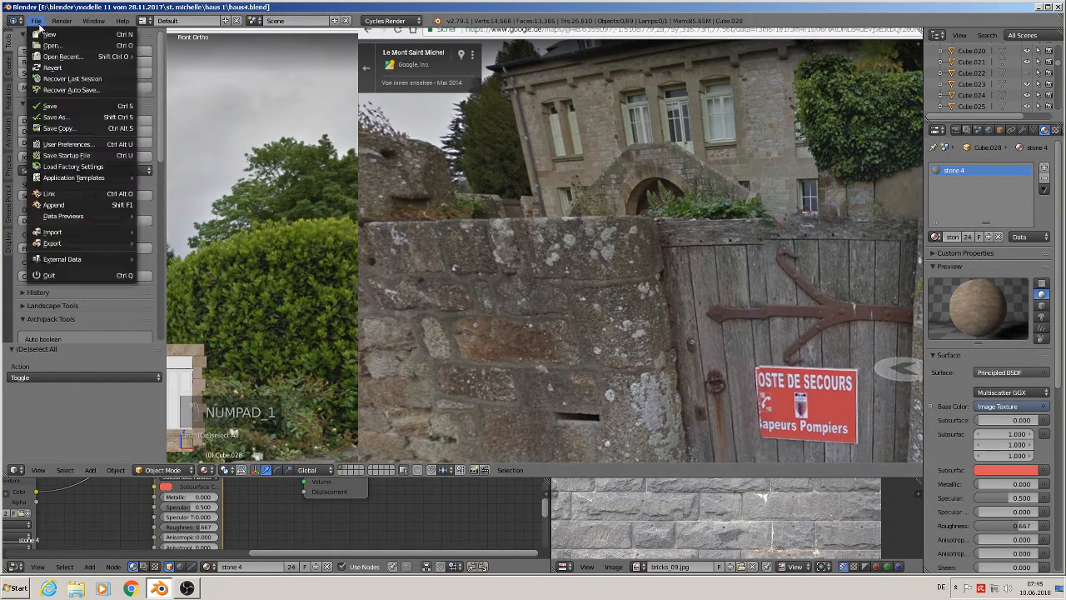
pyautogui.click(68, 123)
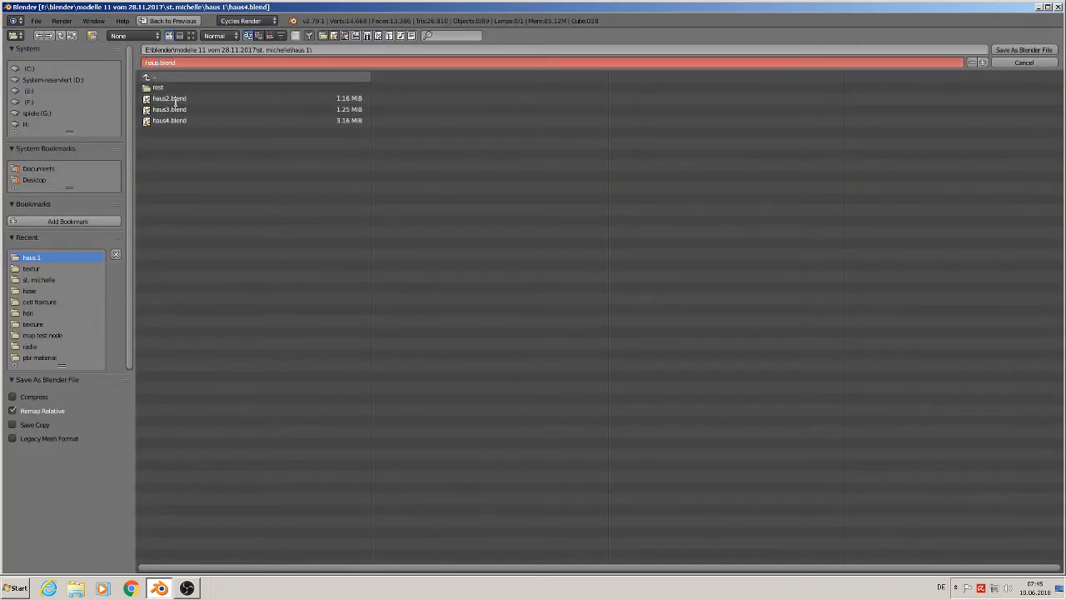
pyautogui.click(1024, 50)
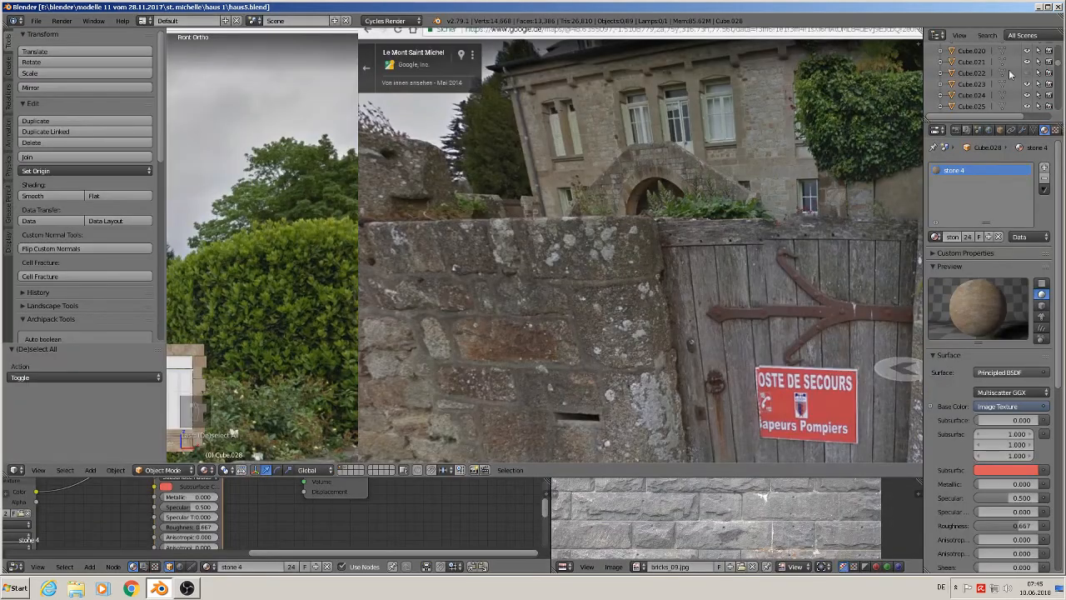
# - Add a plane and rotate it 90° about the X axis
pyautogui.scroll(4, 809, 298)
pyautogui.scroll(-3, 577, 213)
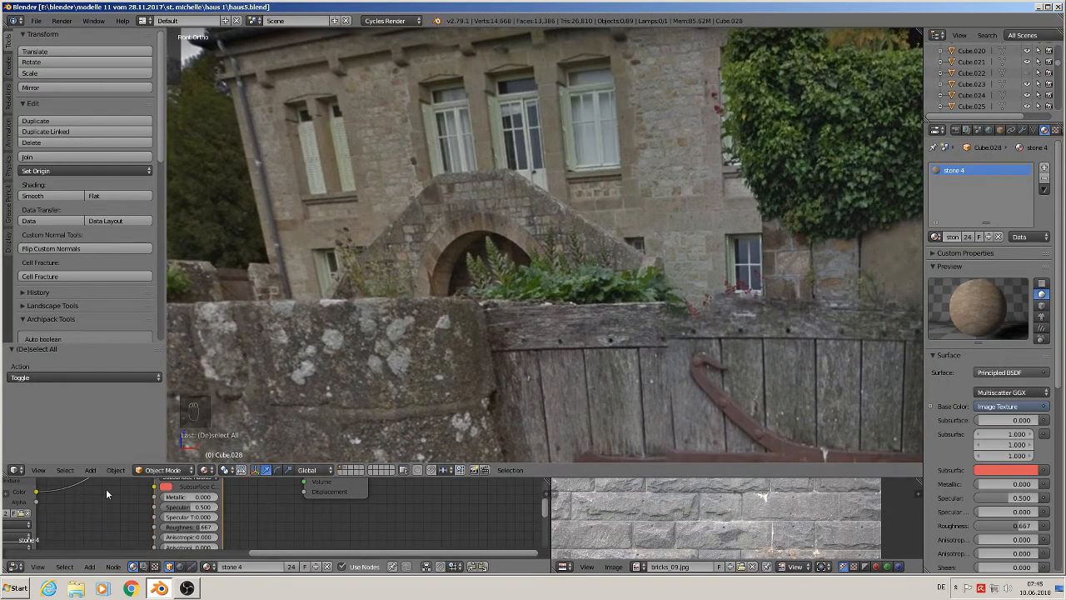
pyautogui.click(90, 471)
pyautogui.moveTo(103, 459)
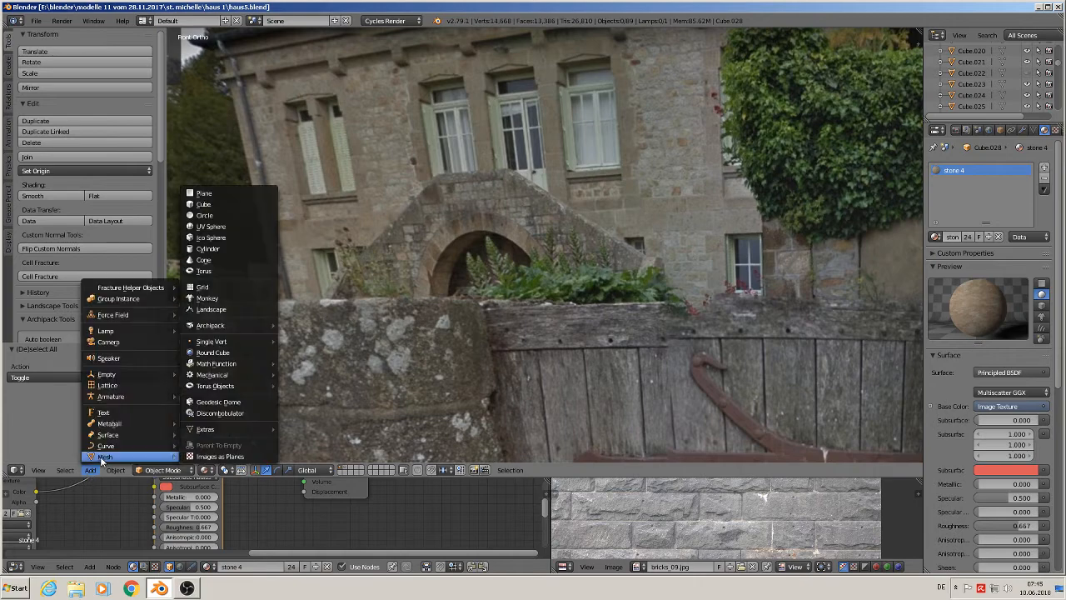
pyautogui.click(232, 193)
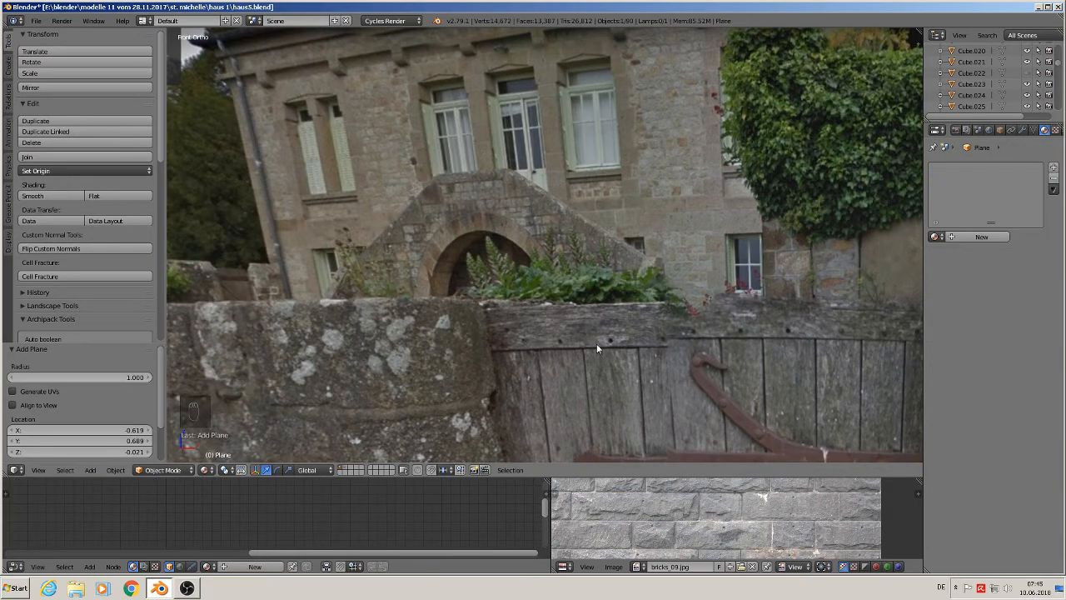
pyautogui.scroll(-10, 596, 354)
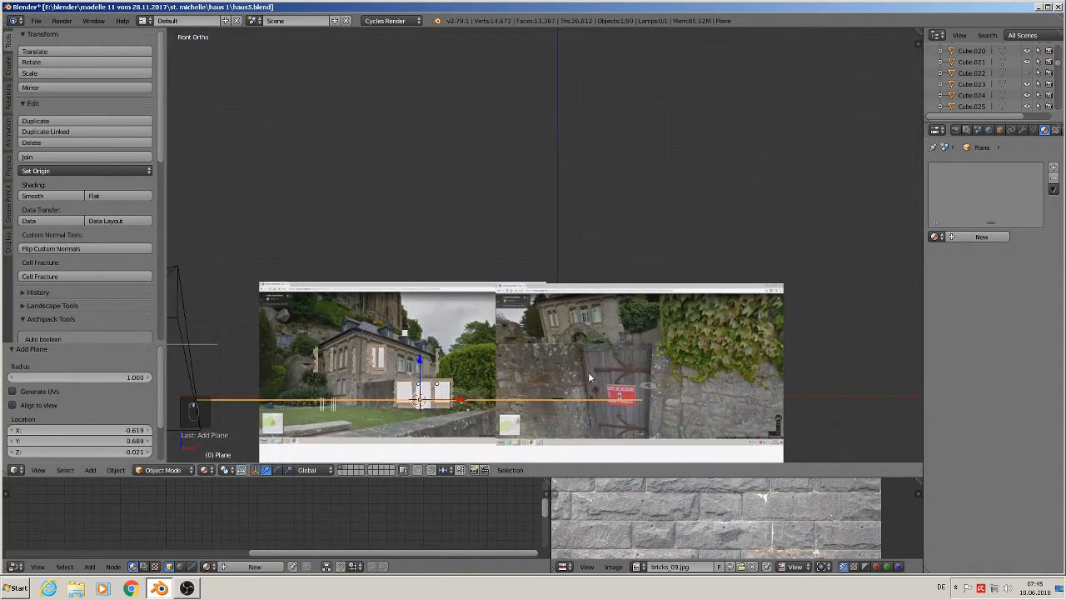
pyautogui.write('rx90')
pyautogui.press('Return')
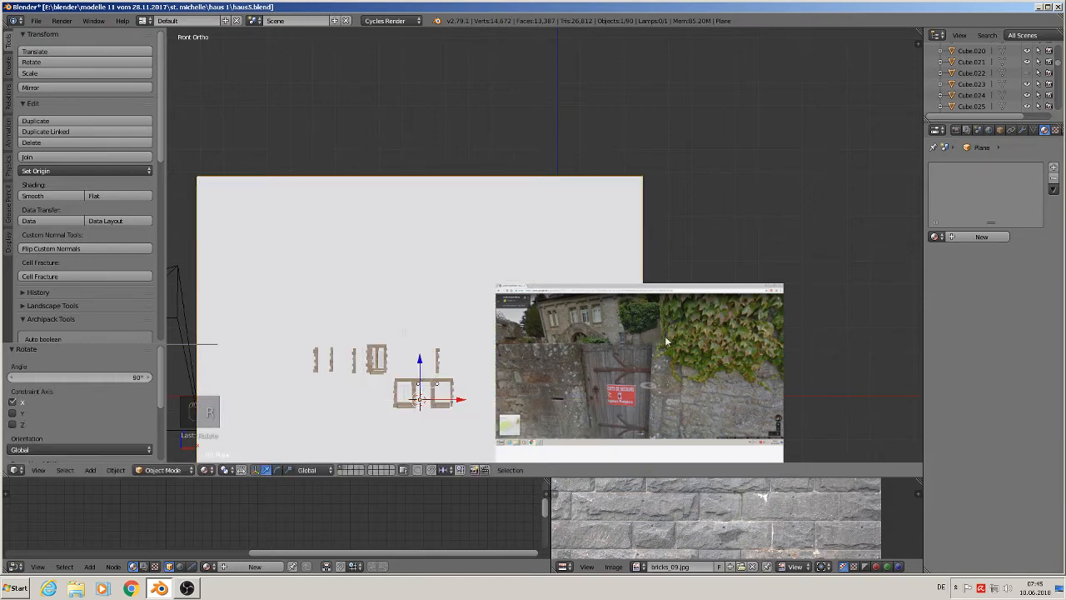
# - Move the plane along X and Y so it sits in front of the wall and gate reference
pyautogui.press('s')
pyautogui.click(535, 352)
pyautogui.moveTo(463, 400); pyautogui.dragTo(695, 399)
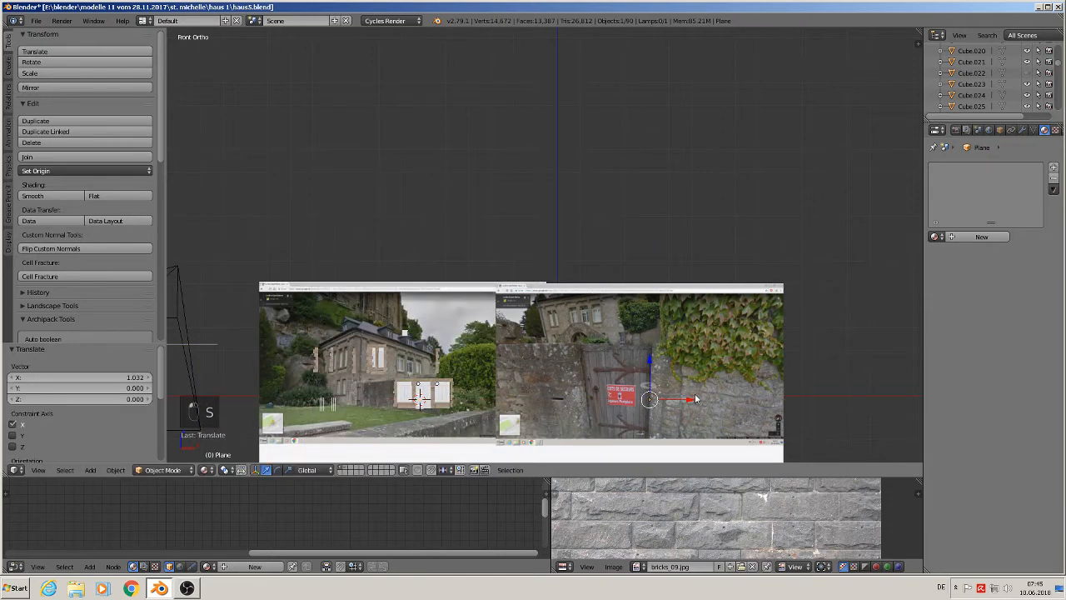
pyautogui.moveTo(695, 399); pyautogui.dragTo(597, 436, button='middle')
pyautogui.moveTo(673, 400); pyautogui.dragTo(679, 405)
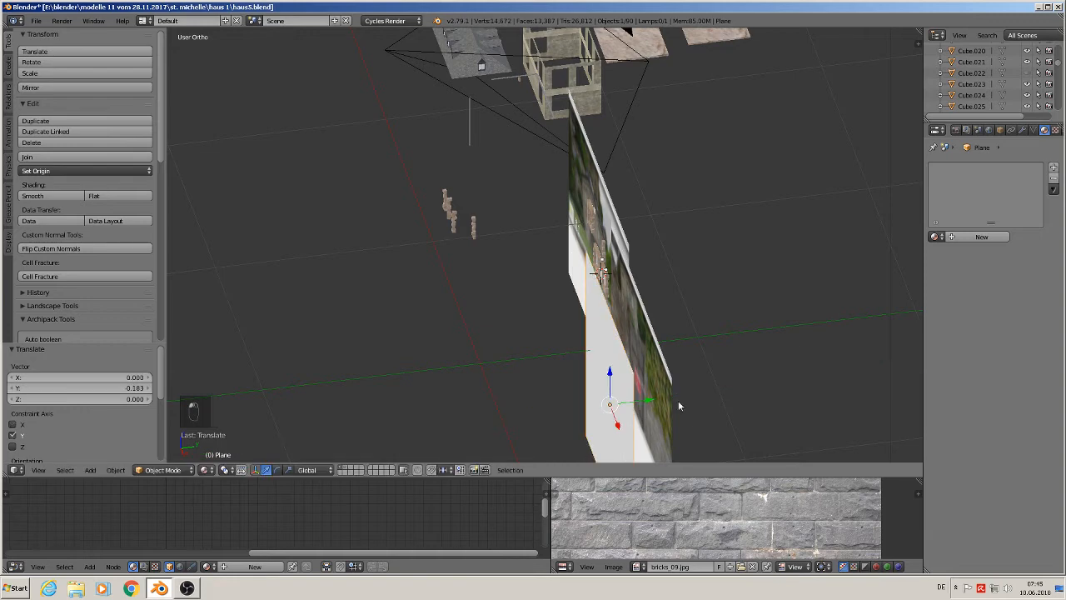
pyautogui.press('KP_1')
pyautogui.scroll(2, 700, 409)
# - Scale the plane down to 0.229 and move it over the gate area
pyautogui.press('s')
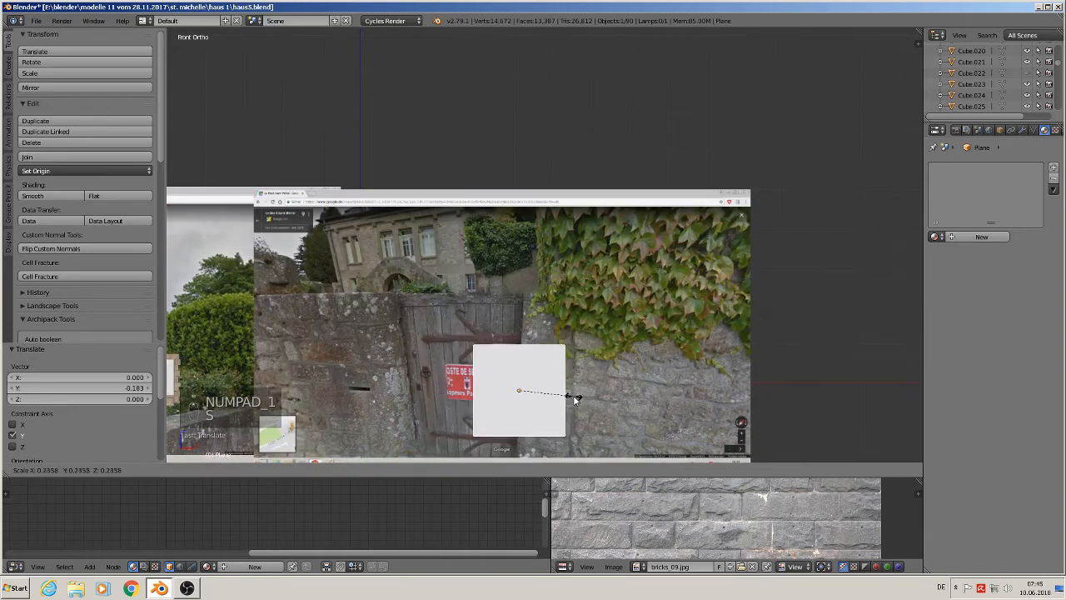
pyautogui.click(575, 399)
pyautogui.scroll(4, 566, 370)
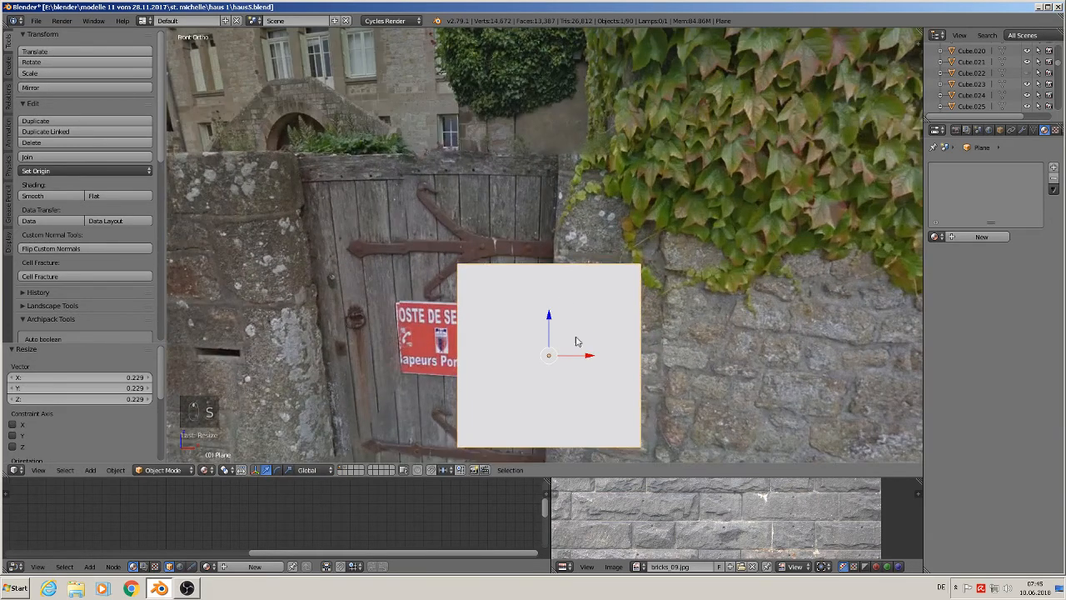
pyautogui.press('g')
pyautogui.click(484, 152)
pyautogui.keyDown('shift'); pyautogui.moveTo(600, 249); pyautogui.dragTo(811, 387, button='middle'); pyautogui.keyUp('shift')
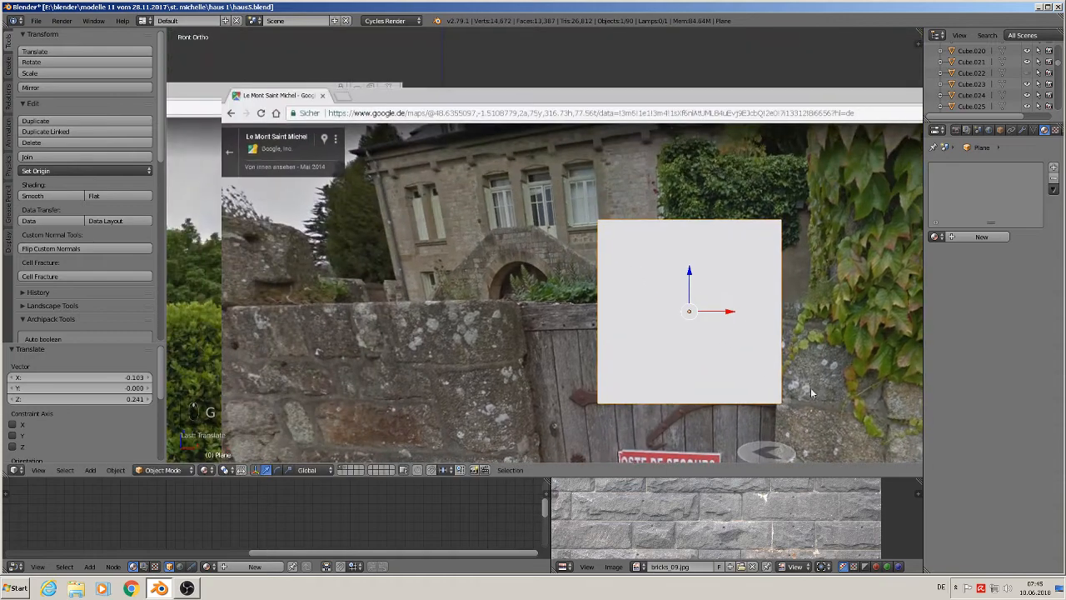
pyautogui.scroll(2, 810, 387)
# - In Edit Mode, select two of the plane's vertices and delete them
pyautogui.press('Tab')
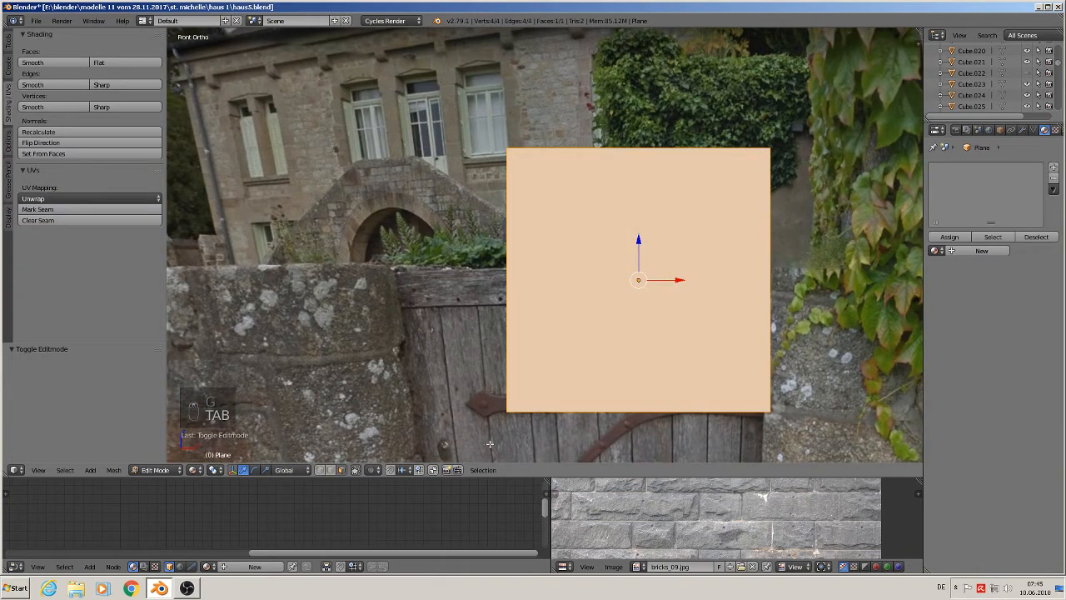
pyautogui.rightClick(781, 158)
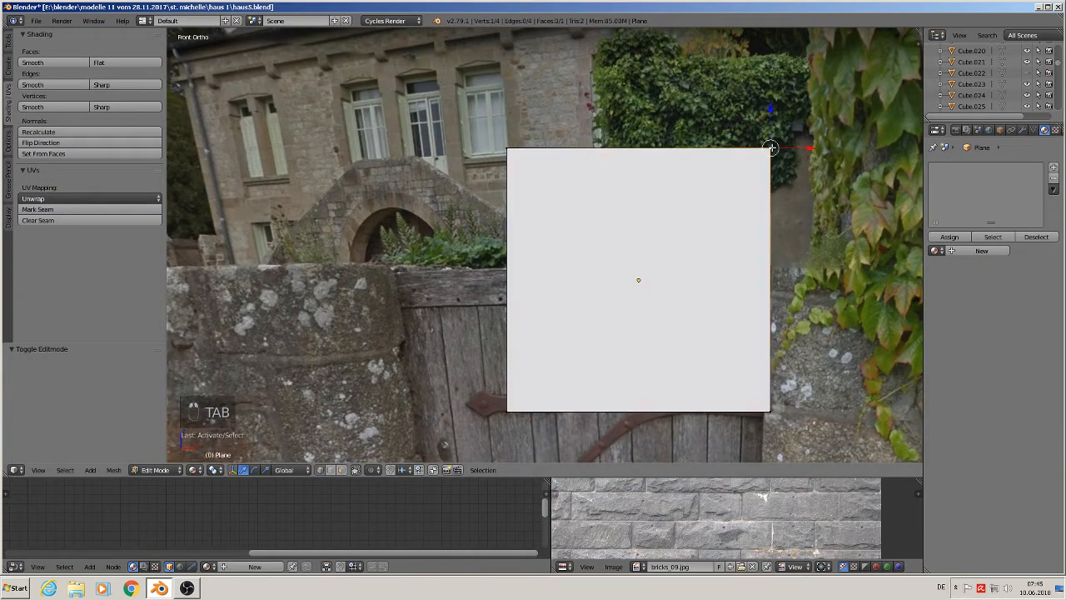
pyautogui.keyDown('shift'); pyautogui.rightClick(507, 406); pyautogui.keyUp('shift')
pyautogui.press('x')
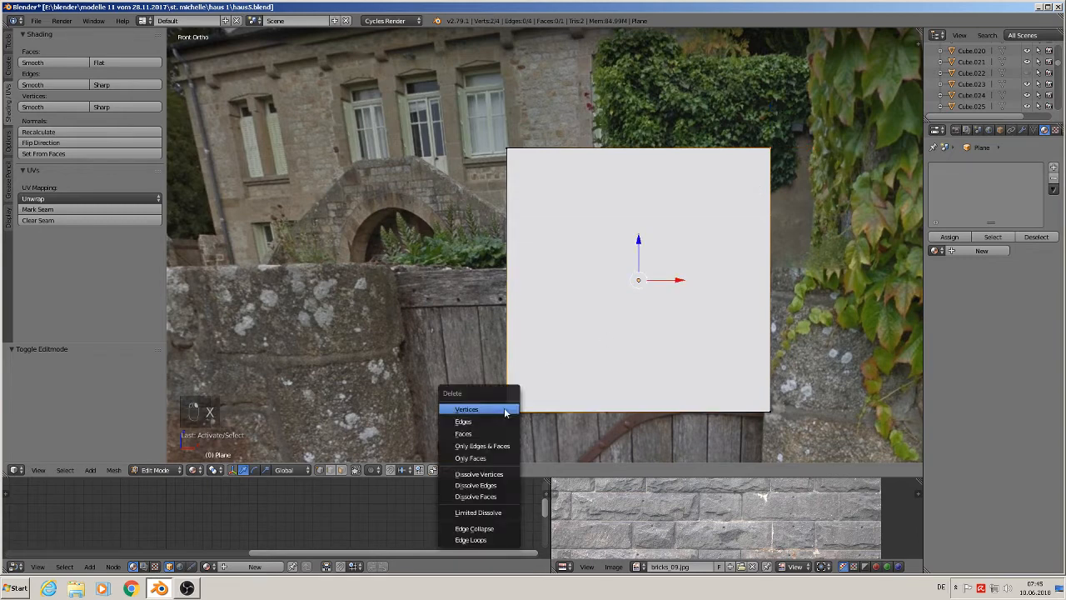
pyautogui.click(506, 408)
# - Select the two remaining vertices and connect them with an edge
pyautogui.rightClick(508, 148)
pyautogui.moveTo(508, 149); pyautogui.dragTo(763, 377, button='right')
pyautogui.rightClick(773, 417)
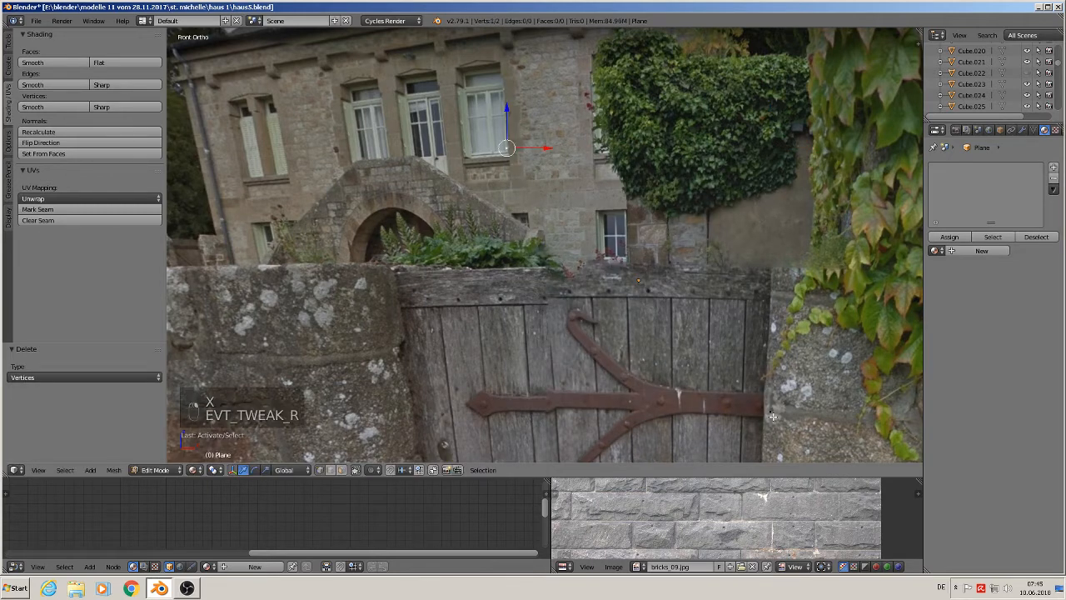
pyautogui.keyDown('shift'); pyautogui.rightClick(774, 412); pyautogui.keyUp('shift')
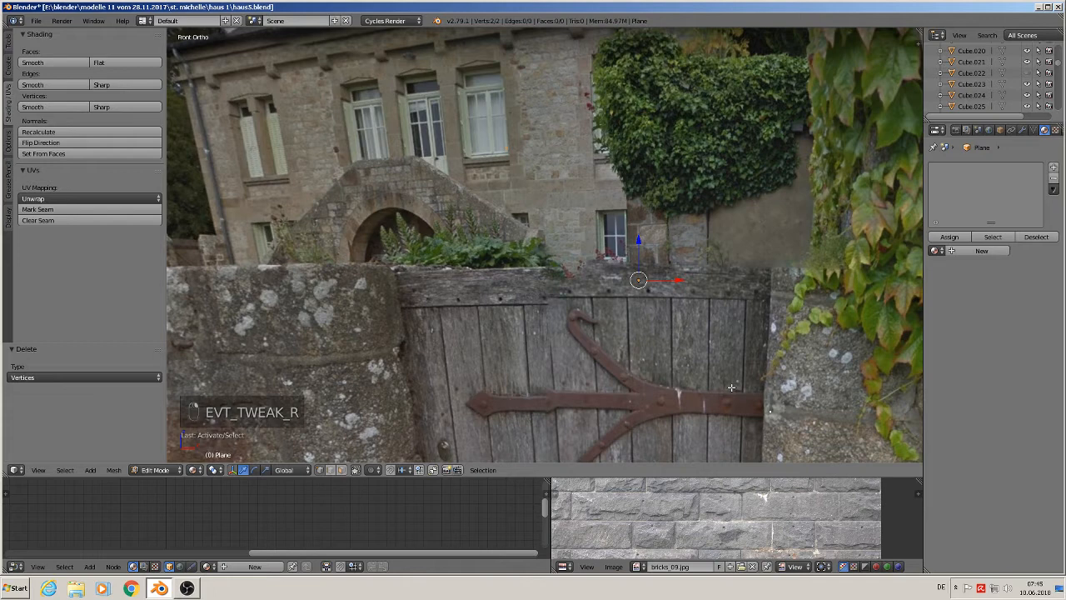
pyautogui.press('f')
# - Move the edge's two vertices onto the top line of the sloping staircase wall, then leave Edit Mode
pyautogui.rightClick(511, 152)
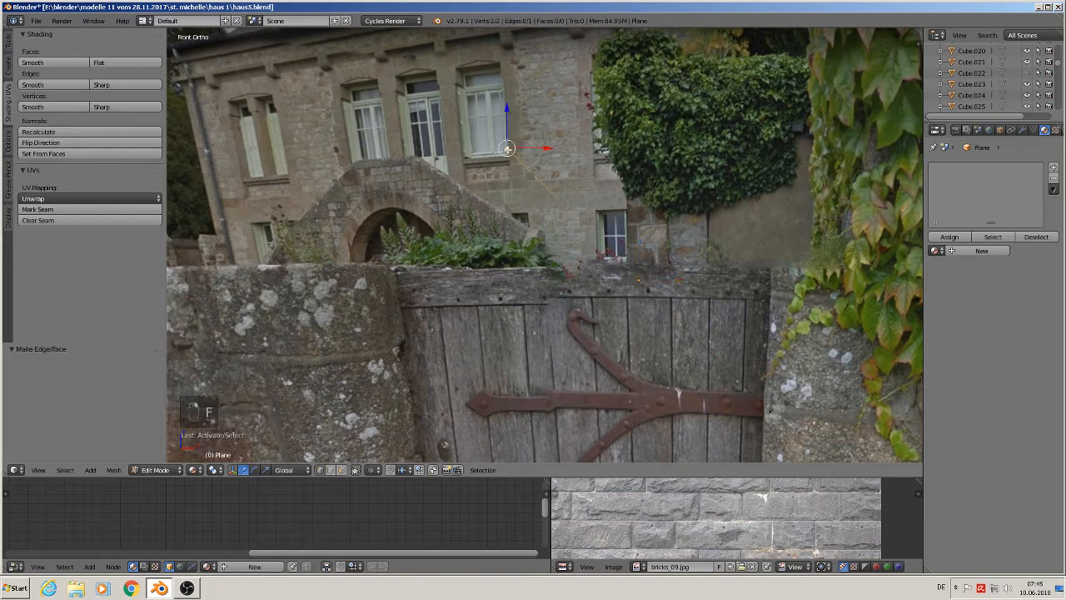
pyautogui.press('g')
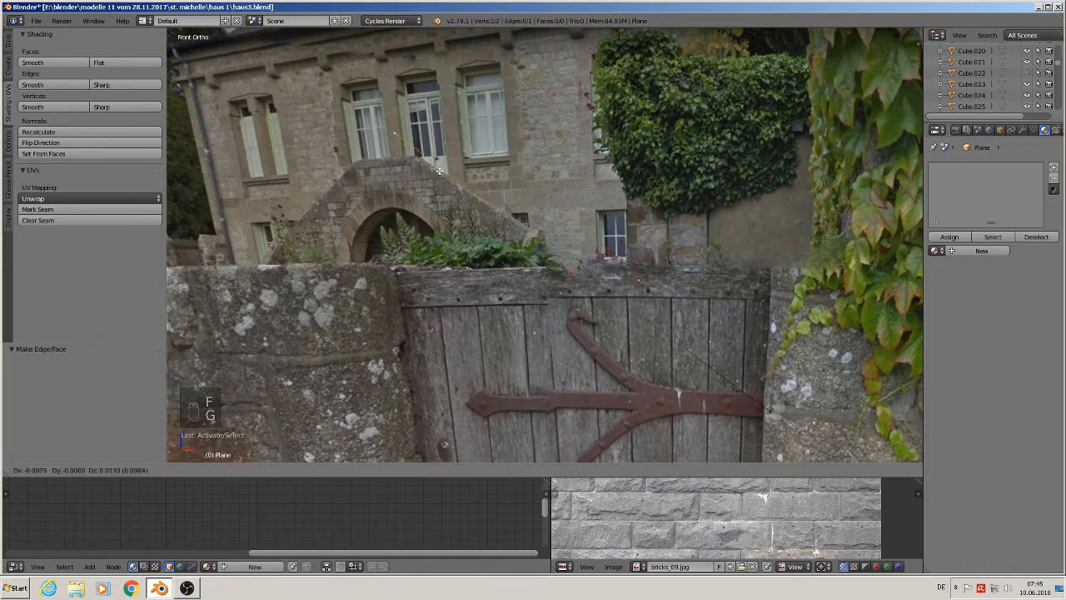
pyautogui.click(463, 191)
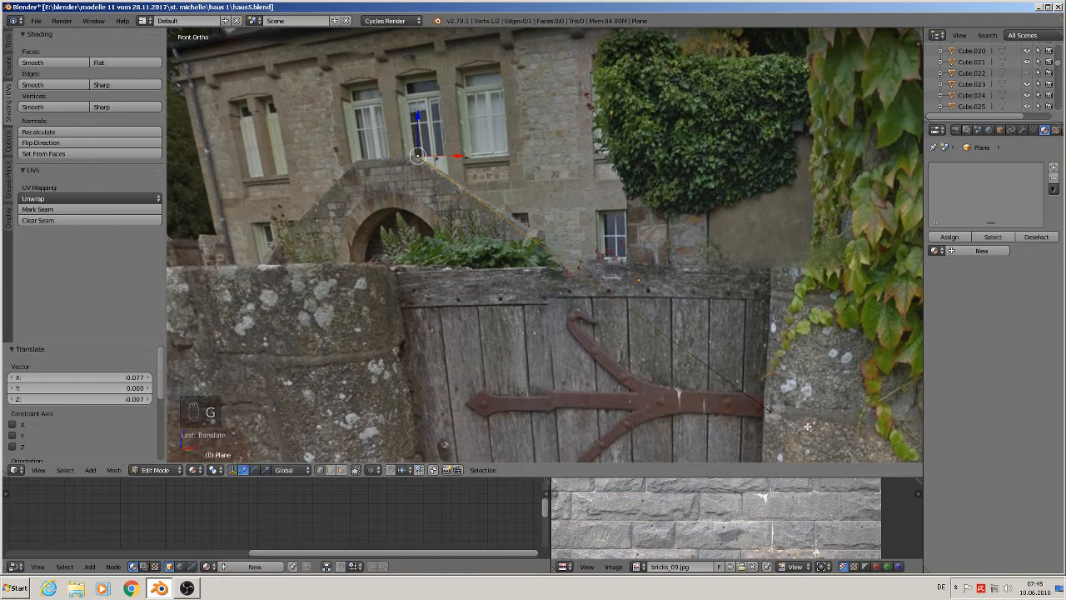
pyautogui.rightClick(768, 410)
pyautogui.press('g')
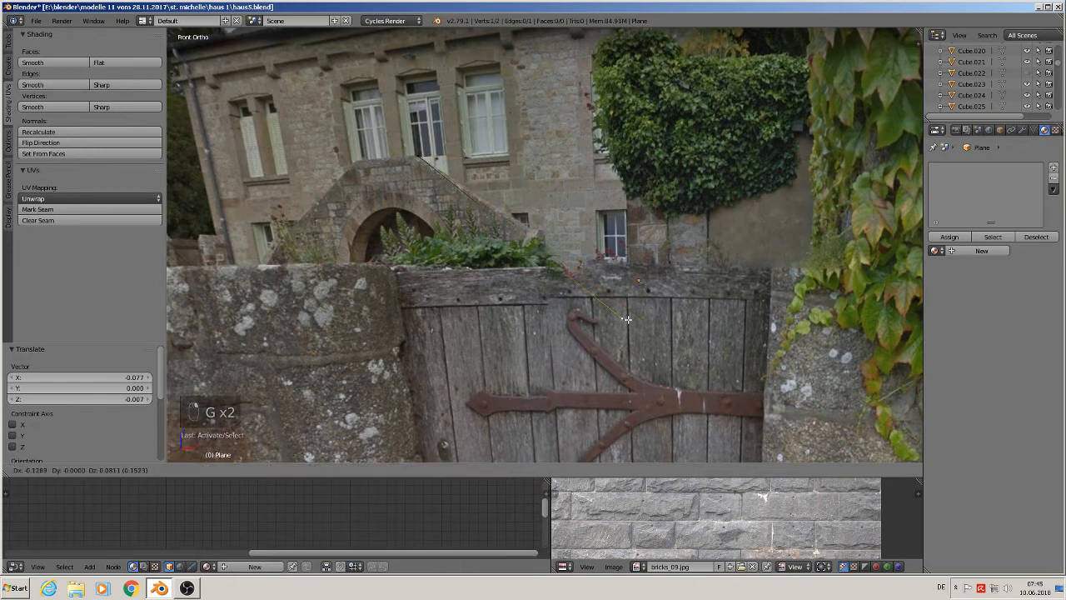
pyautogui.click(543, 243)
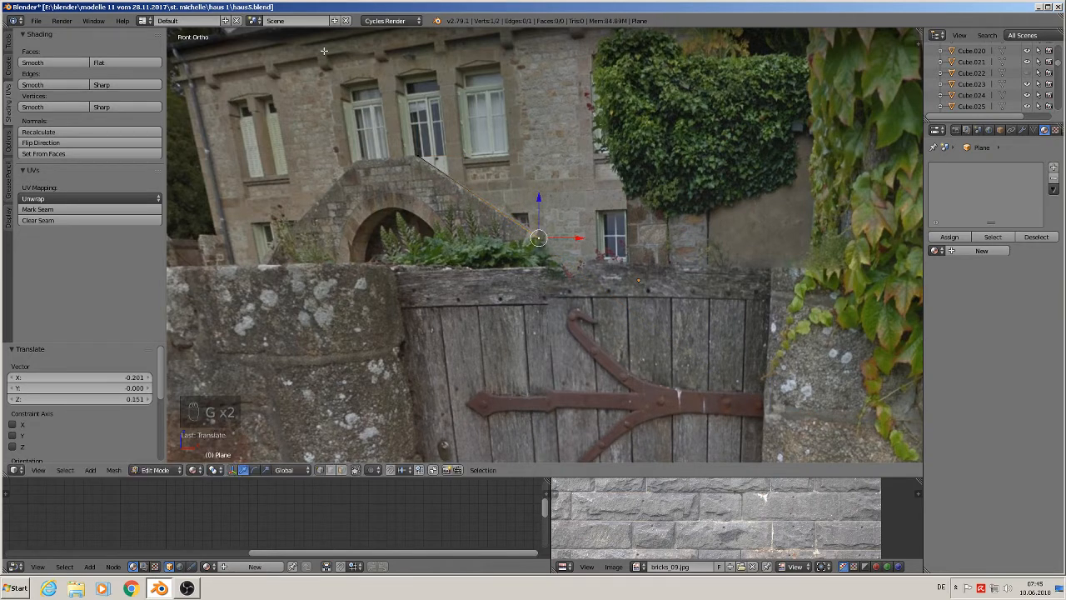
pyautogui.scroll(3, 534, 257)
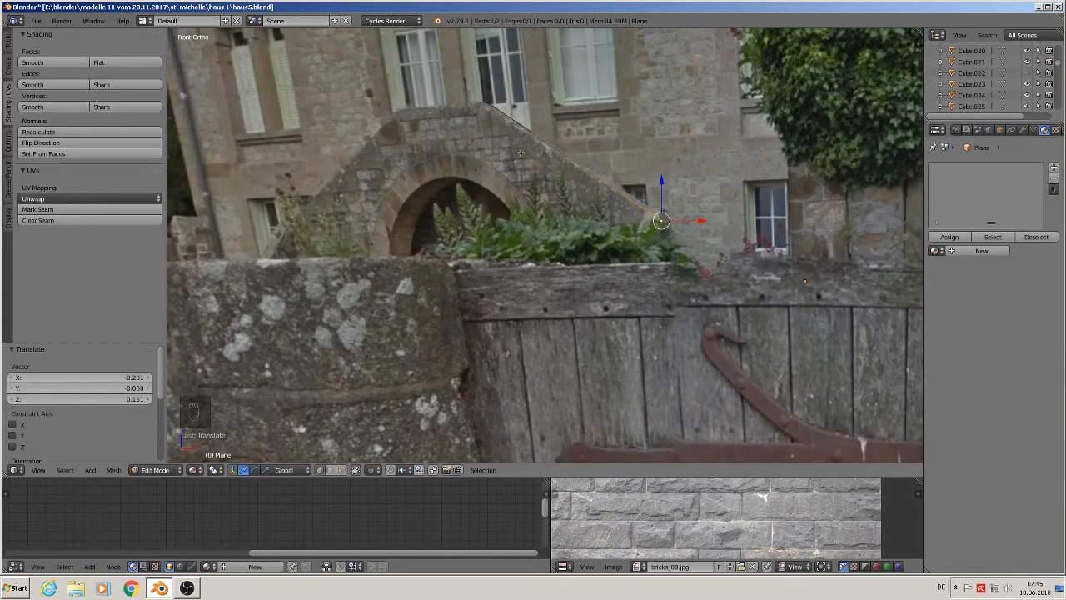
pyautogui.press('Tab')
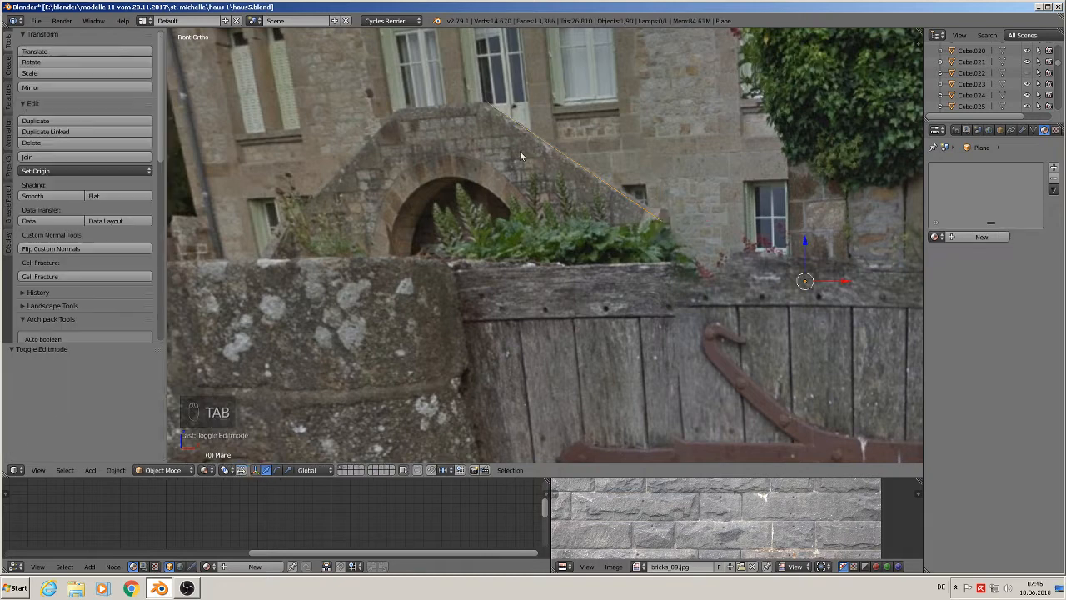
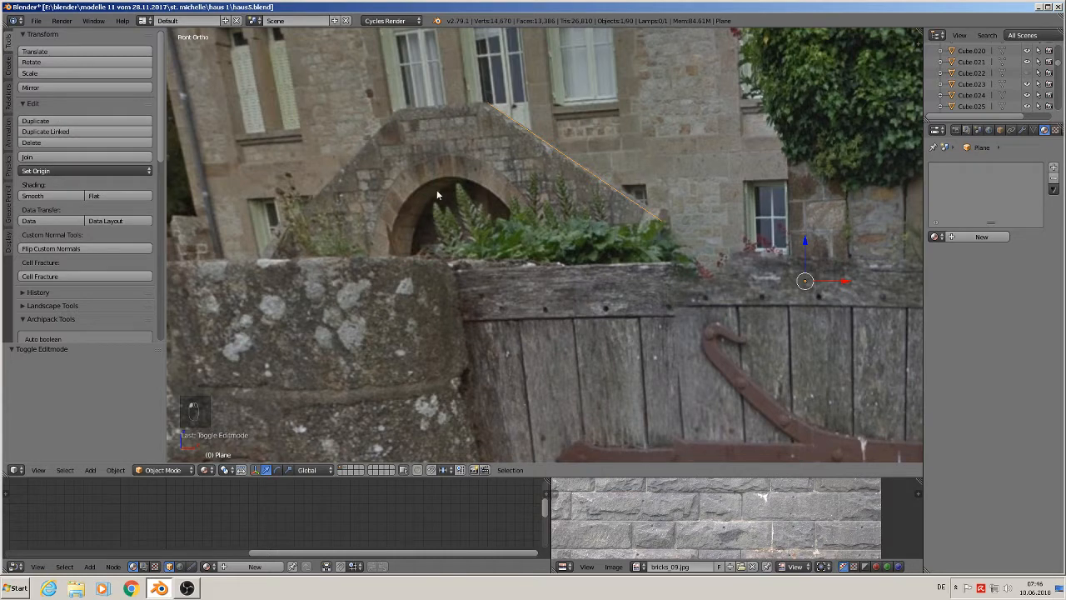
# - Enter Edit Mode, select all of the sloping edge and subdivide it
pyautogui.press('Tab')
pyautogui.press('a')
pyautogui.press('a')
pyautogui.press('a')
pyautogui.press('a')
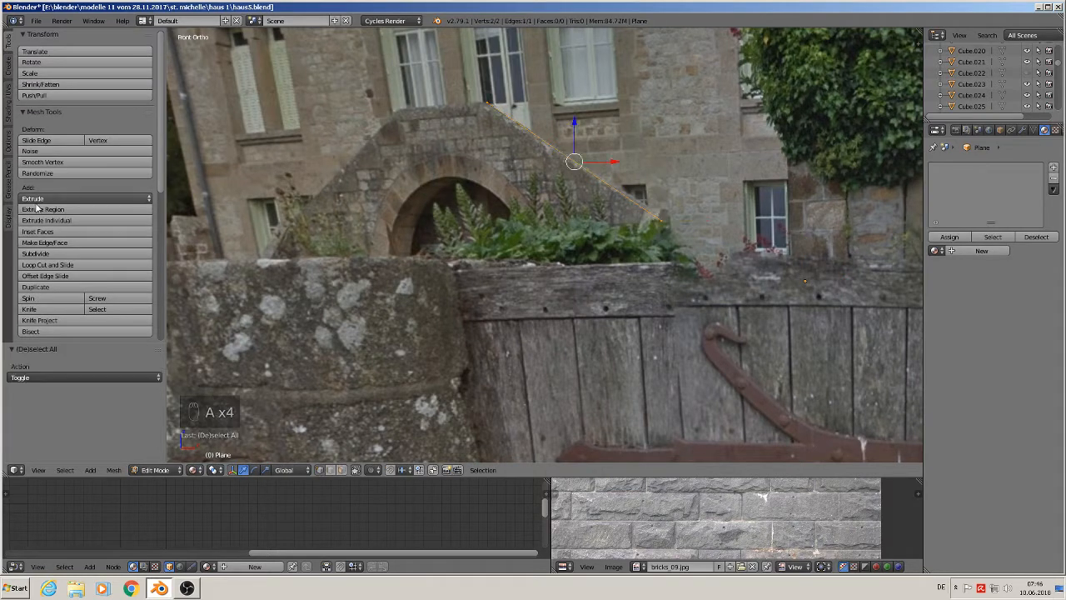
pyautogui.click(48, 255)
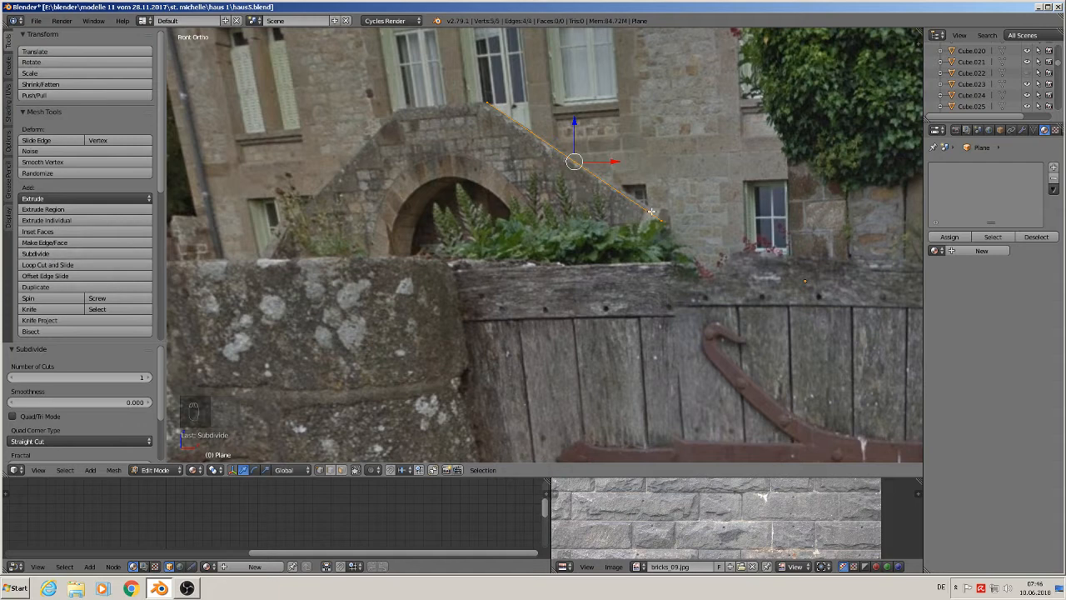
# - Try extruding the edge's top vertex and moving it along X, then undo those changes
pyautogui.press('Tab')
pyautogui.press('Tab')
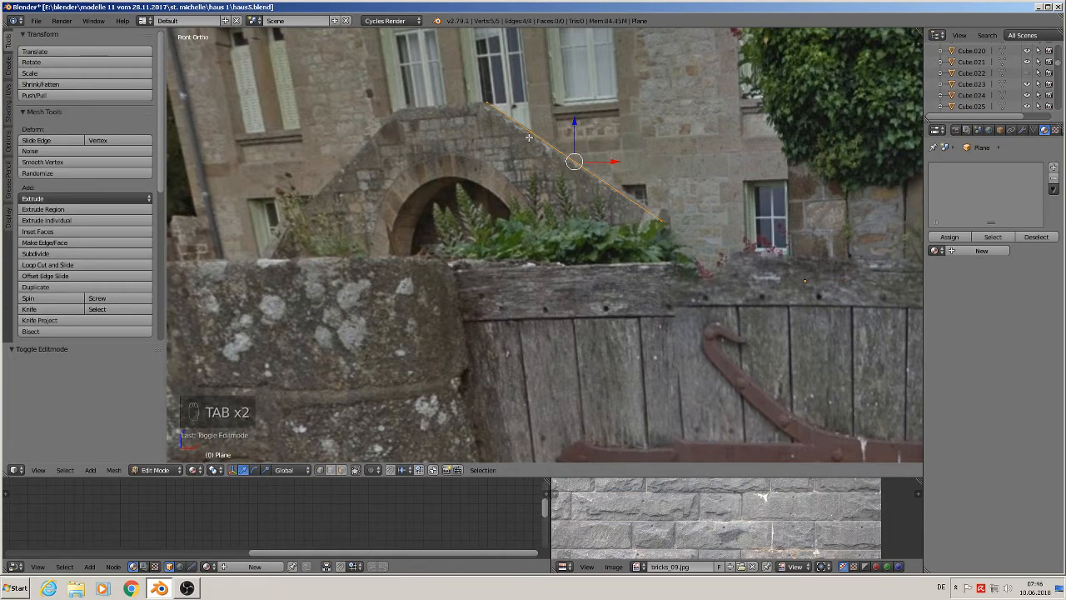
pyautogui.rightClick(531, 134)
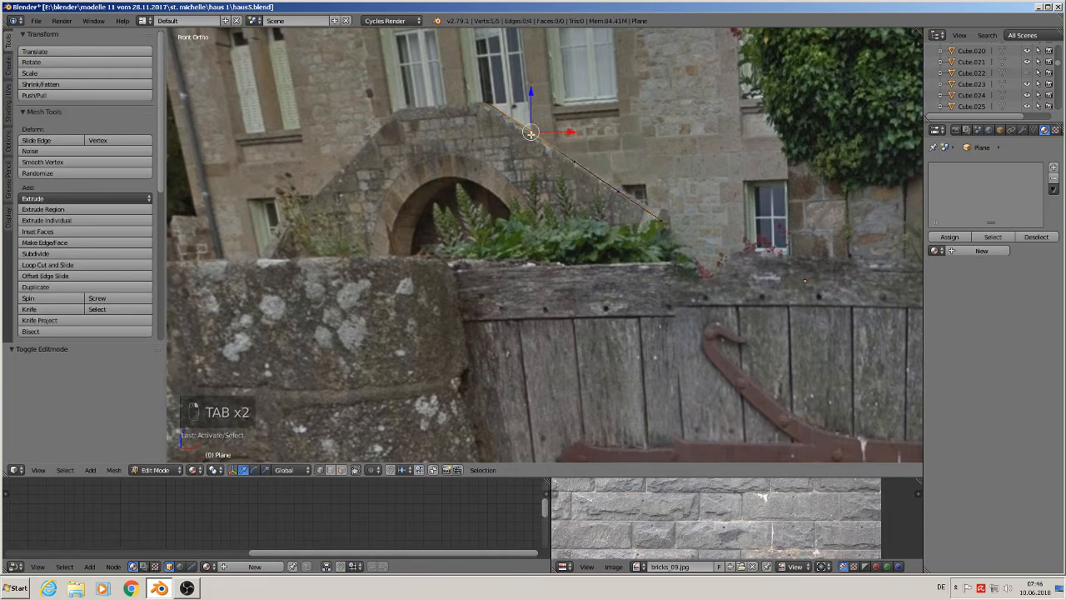
pyautogui.keyDown('shift'); pyautogui.rightClick(487, 103); pyautogui.keyUp('shift')
pyautogui.press('e')
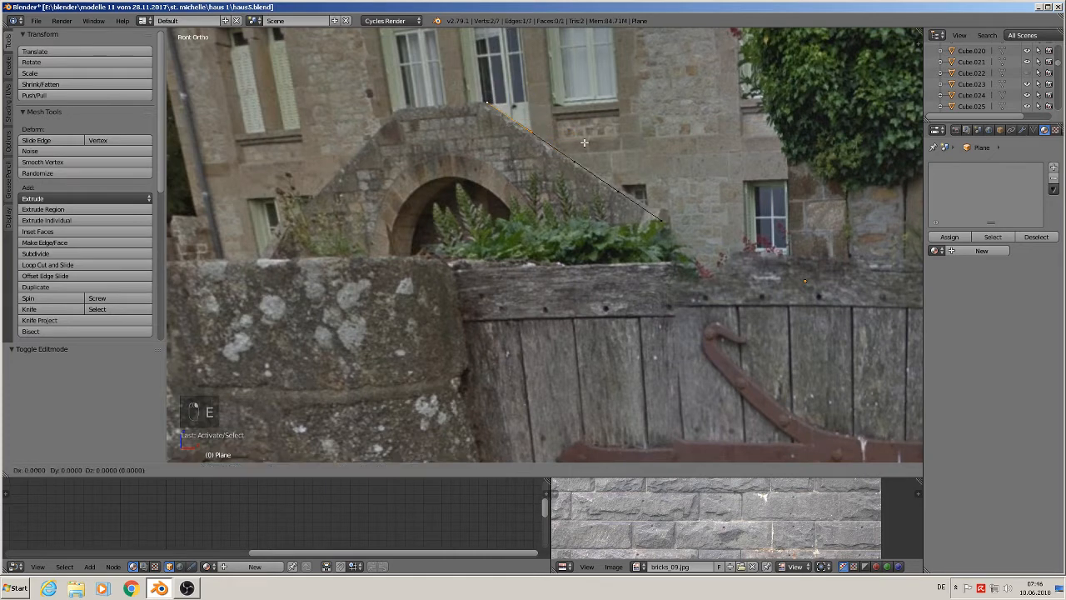
pyautogui.moveTo(529, 117); pyautogui.dragTo(538, 118)
pyautogui.rightClick(513, 133)
pyautogui.press('g')
pyautogui.press('x')
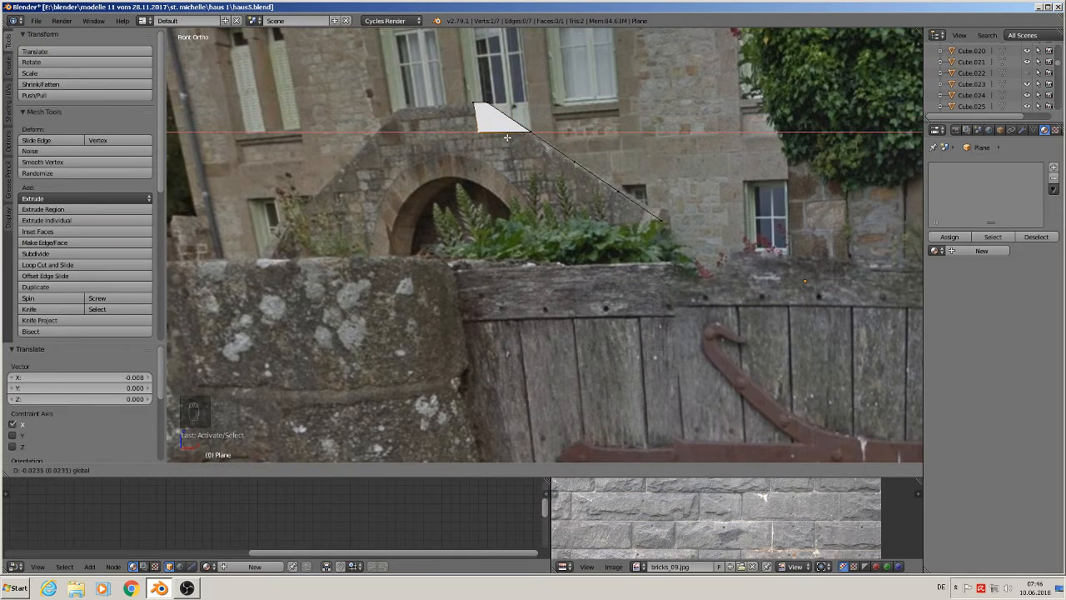
pyautogui.click(504, 138)
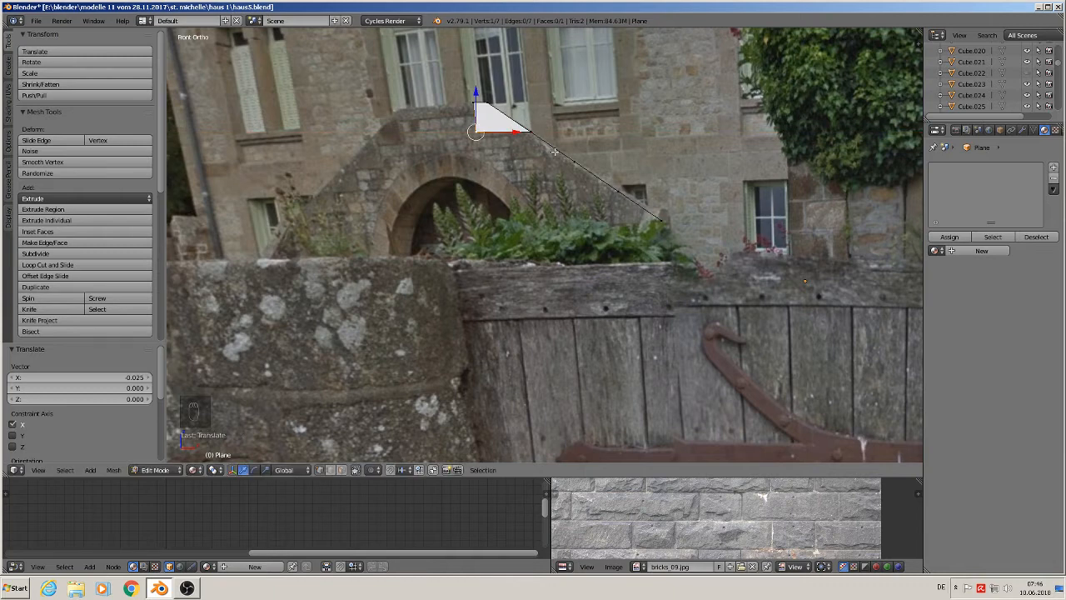
pyautogui.hotkey('ctrl', 'z')
pyautogui.hotkey('ctrl', 'z')
pyautogui.hotkey('ctrl', 'z')
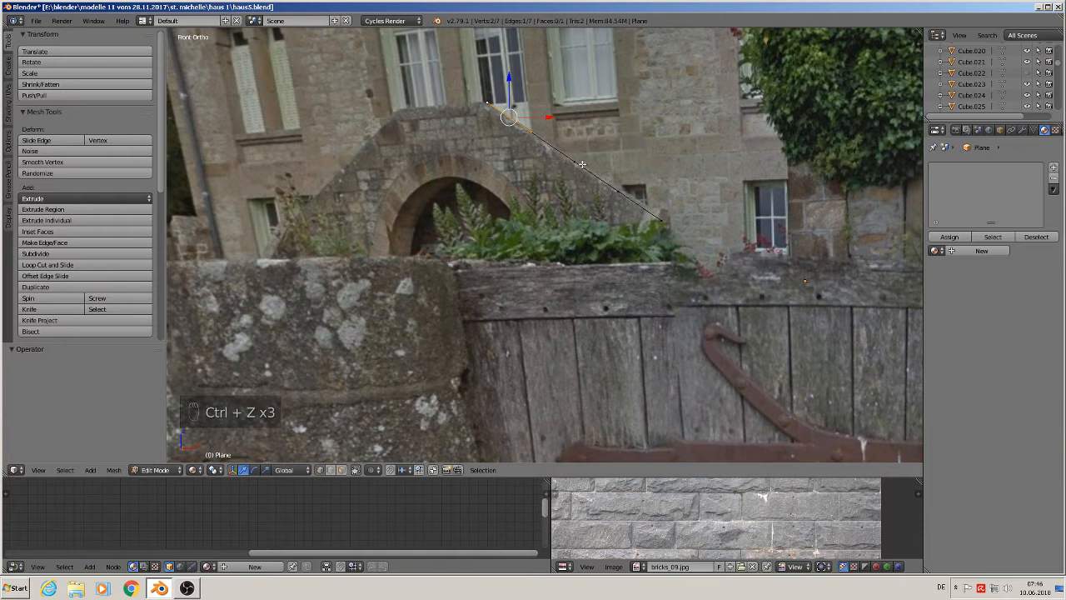
pyautogui.hotkey('ctrl', 'z')
# - Select all vertices of the sloping edge and extrude them a short distance along X into a thin strip
pyautogui.keyDown('shift'); pyautogui.rightClick(580, 165); pyautogui.keyUp('shift')
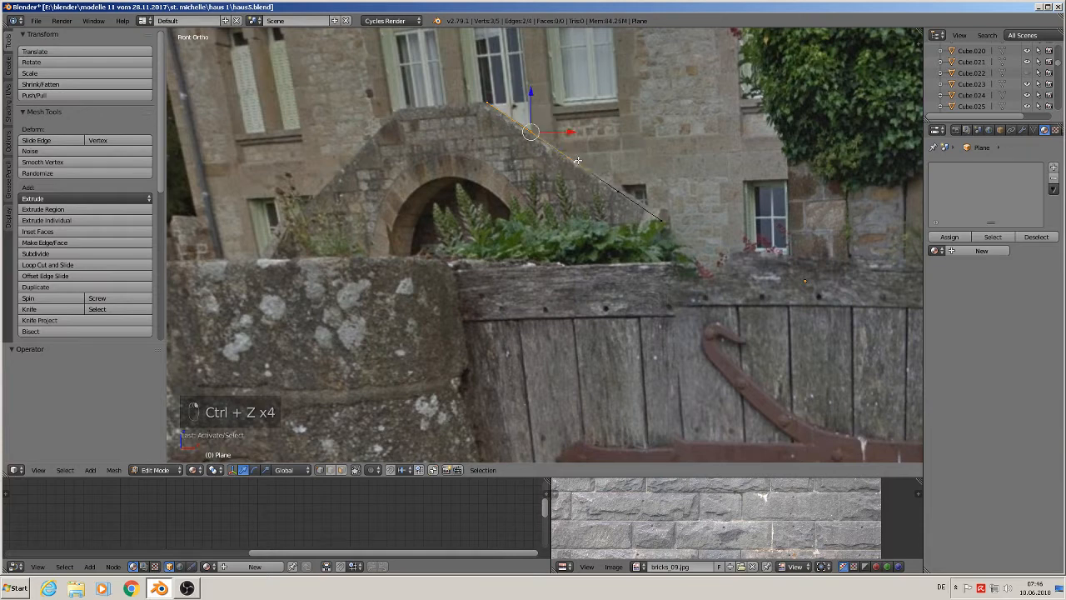
pyautogui.keyDown('shift'); pyautogui.rightClick(616, 187); pyautogui.keyUp('shift')
pyautogui.keyDown('shift'); pyautogui.rightClick(660, 215); pyautogui.keyUp('shift')
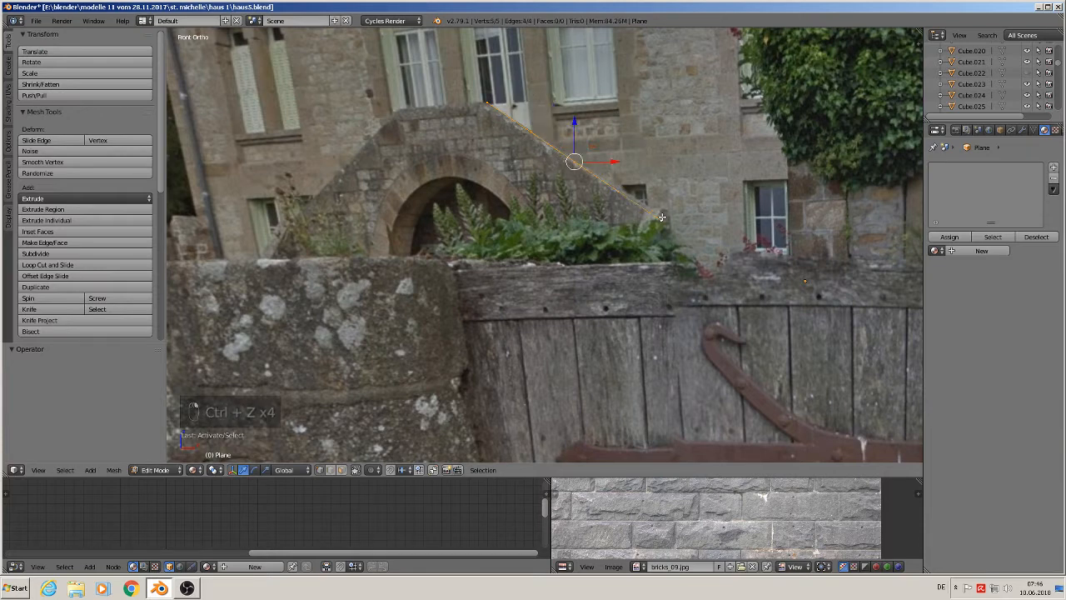
pyautogui.press('e')
pyautogui.press('x')
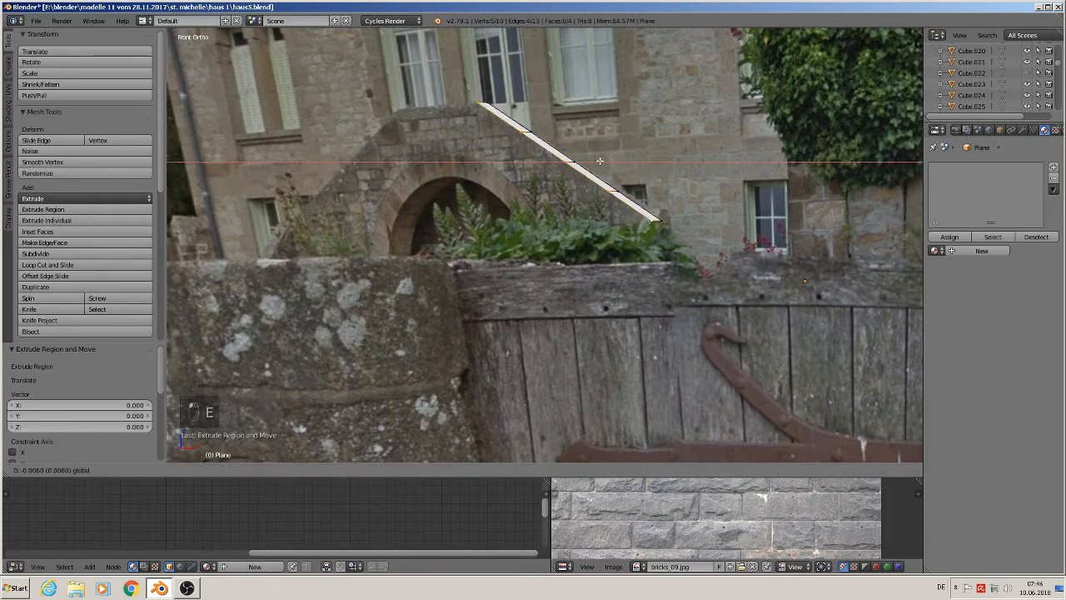
pyautogui.click(568, 158)
# - Try moving three of the strip's vertices along X to form steps, then undo the moves
pyautogui.rightClick(556, 161)
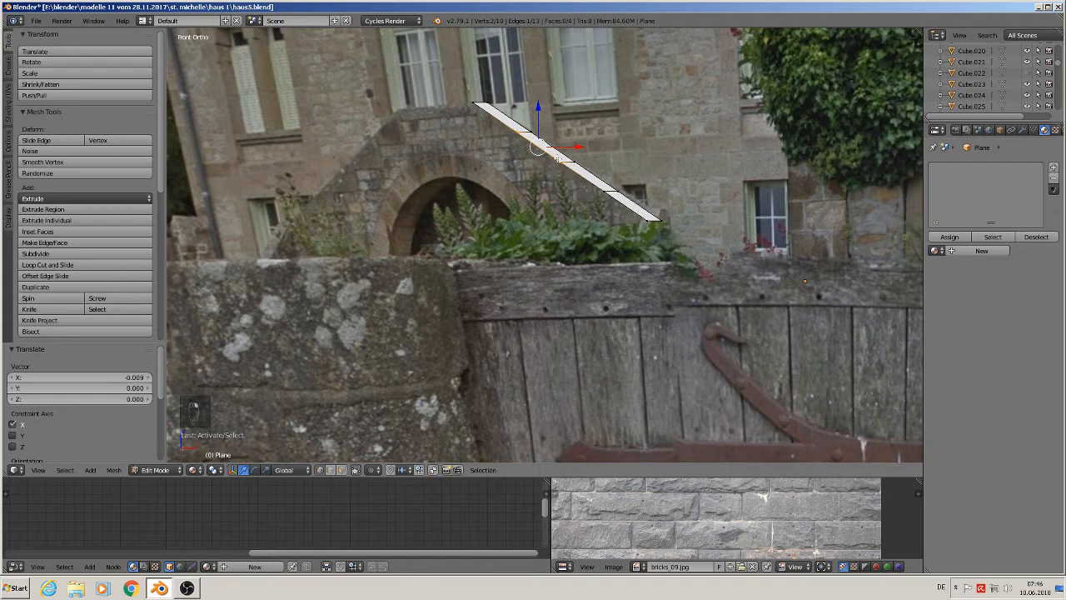
pyautogui.rightClick(514, 132)
pyautogui.press('g')
pyautogui.press('x')
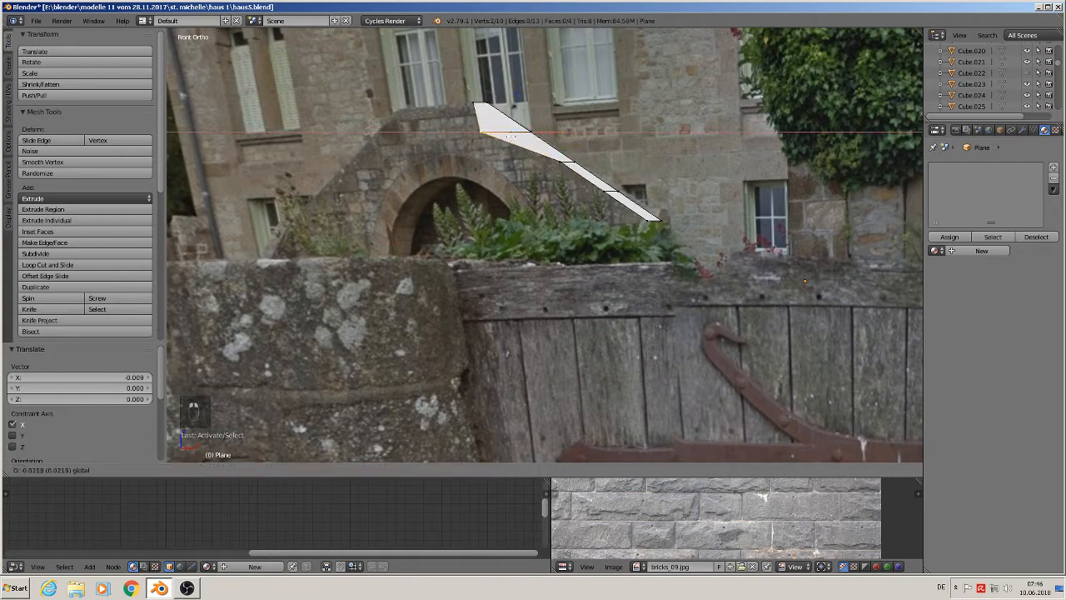
pyautogui.click(506, 136)
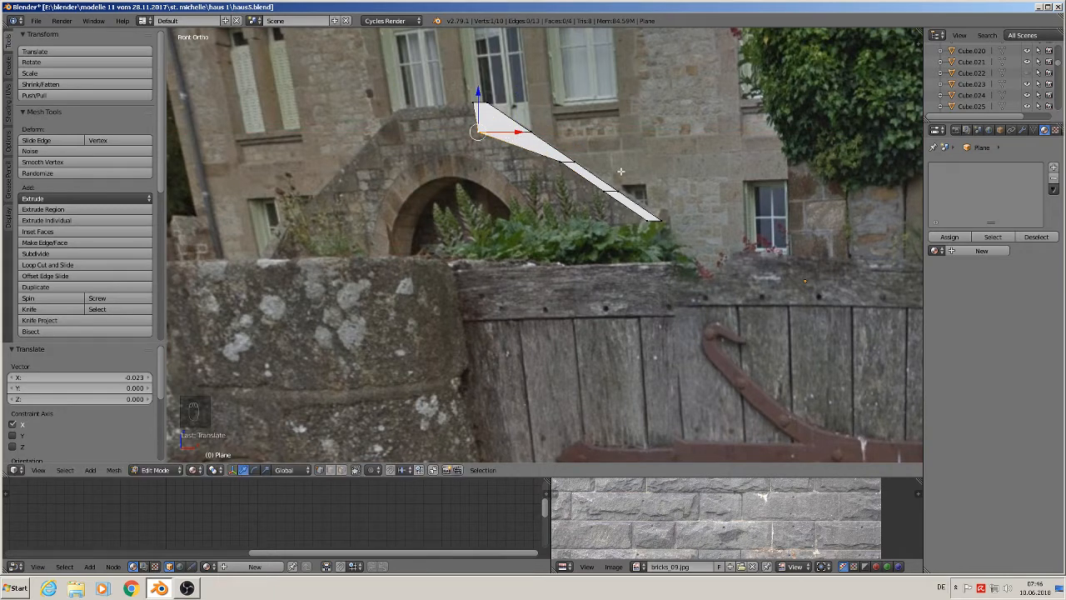
pyautogui.rightClick(568, 167)
pyautogui.press('g')
pyautogui.press('x')
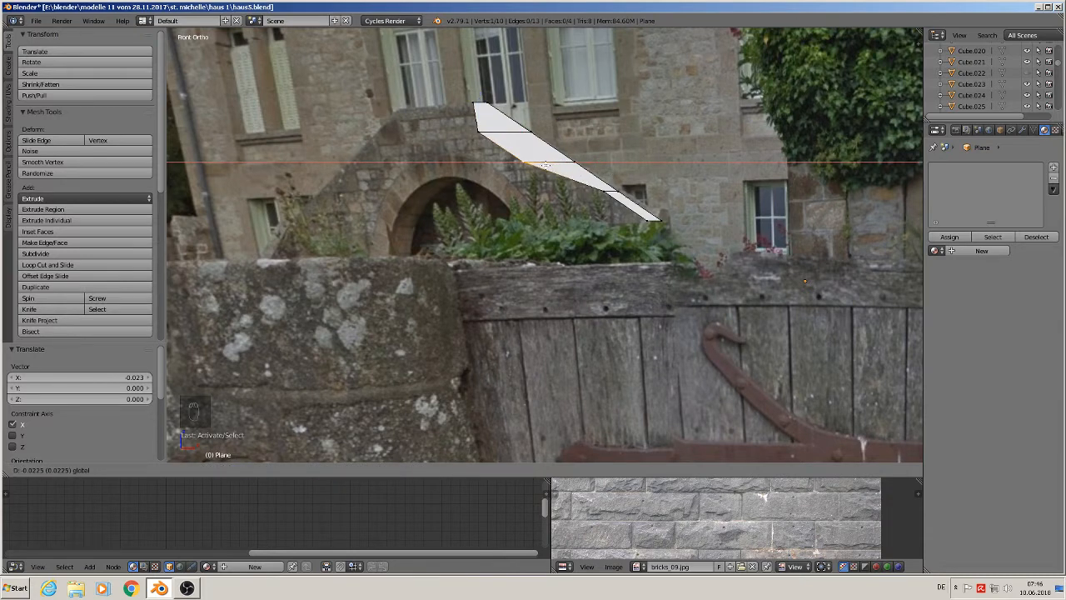
pyautogui.click(560, 170)
pyautogui.rightClick(603, 190)
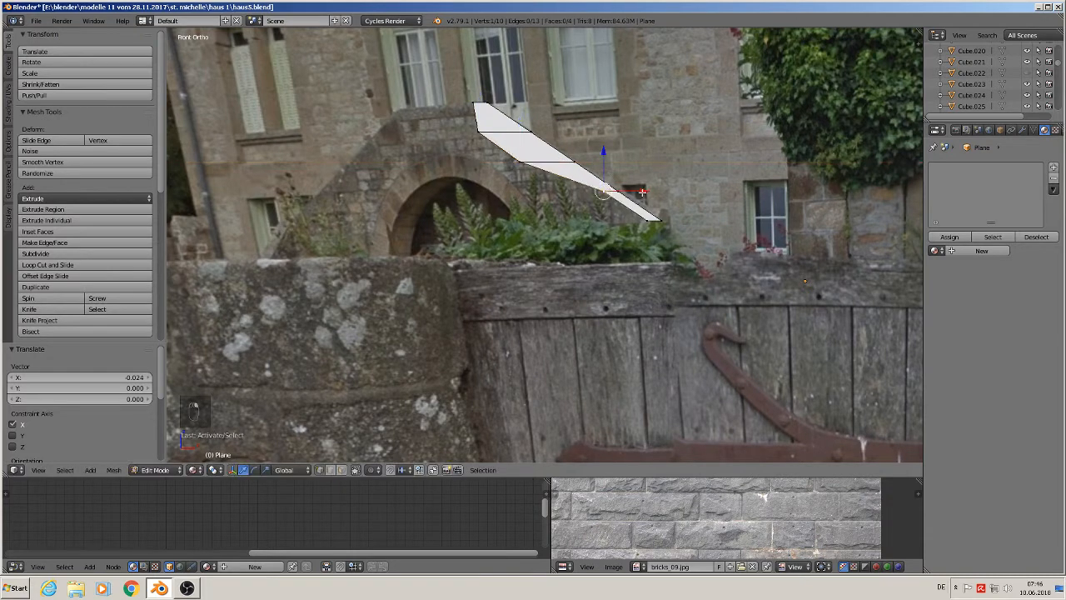
pyautogui.press('g')
pyautogui.press('x')
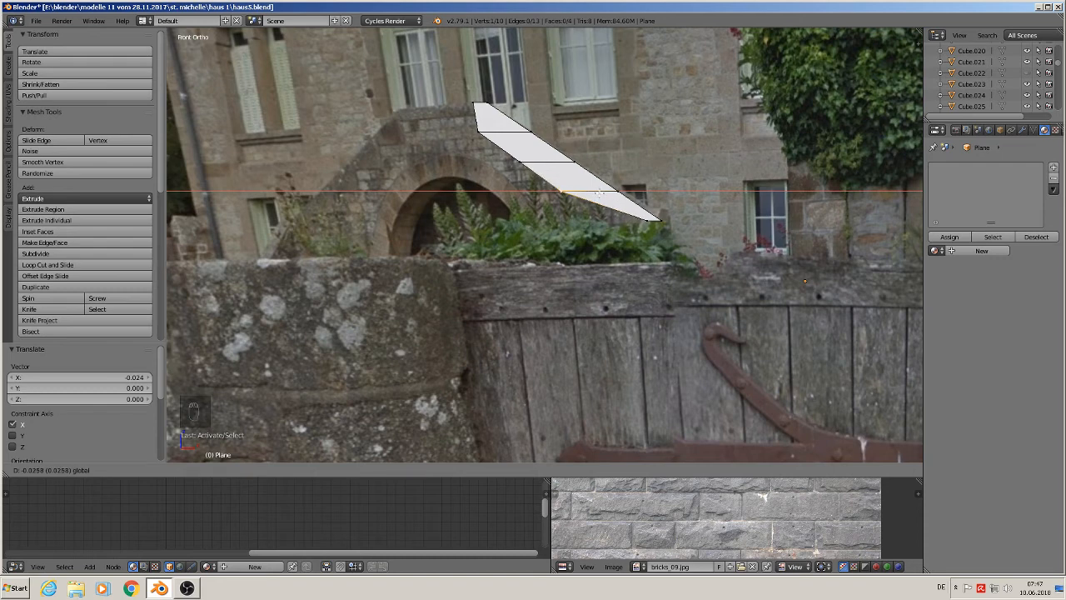
pyautogui.click(603, 193)
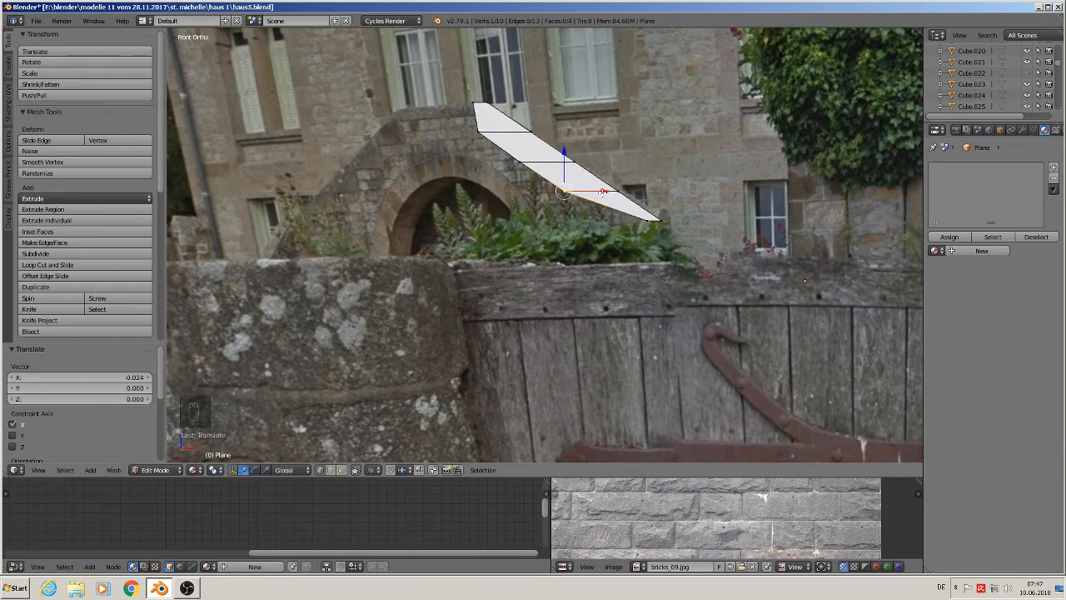
pyautogui.hotkey('ctrl', 'z')
pyautogui.hotkey('ctrl', 'z')
pyautogui.hotkey('ctrl', 'z')
pyautogui.hotkey('ctrl', 'z')
pyautogui.hotkey('ctrl', 'z')
pyautogui.hotkey('ctrl', 'z')
pyautogui.hotkey('ctrl', 'z')
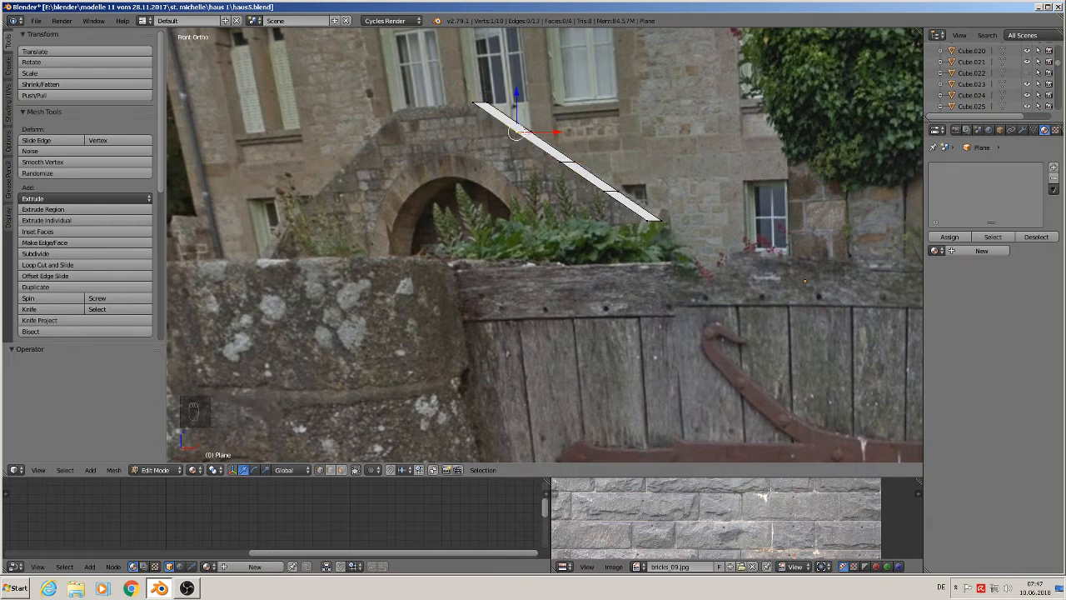
# - Try extruding the selected vertex along X, then undo the extrusion
pyautogui.press('e')
pyautogui.press('x')
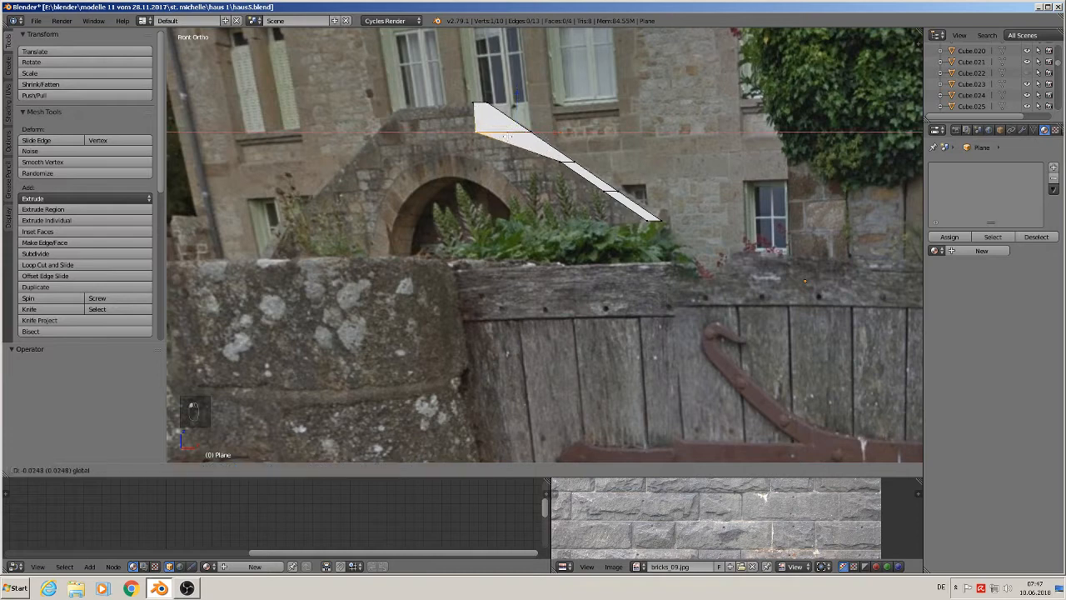
pyautogui.click(506, 135)
pyautogui.hotkey('ctrl', 'z')
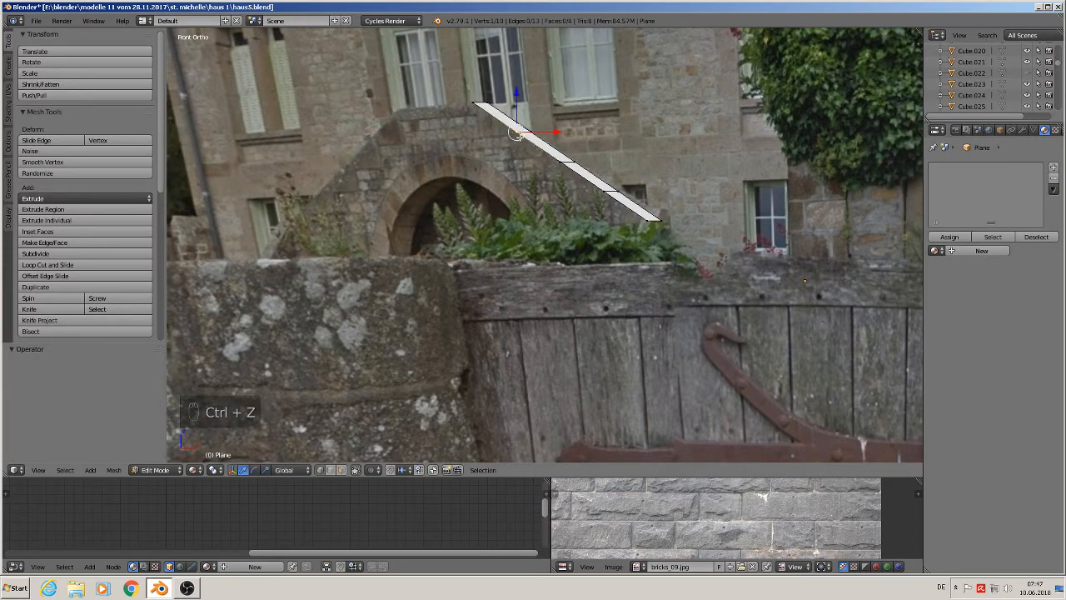
# - Add a loop cut near the strip's upper end and move its upper vertex left along X to form the first step
pyautogui.scroll(4, 532, 137)
pyautogui.hotkey('ctrl', 'r')
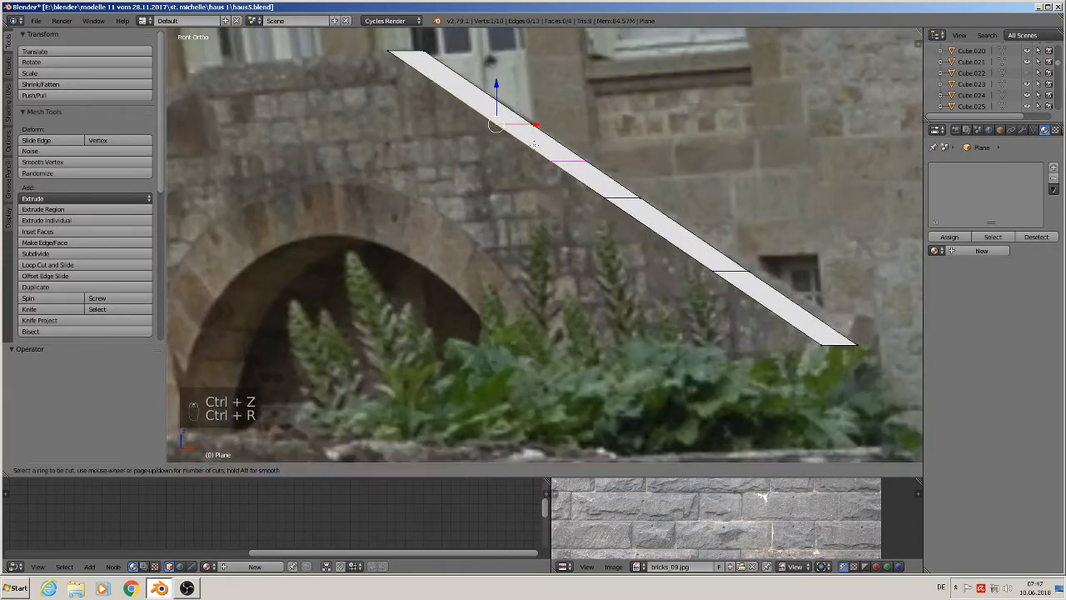
pyautogui.click(534, 143)
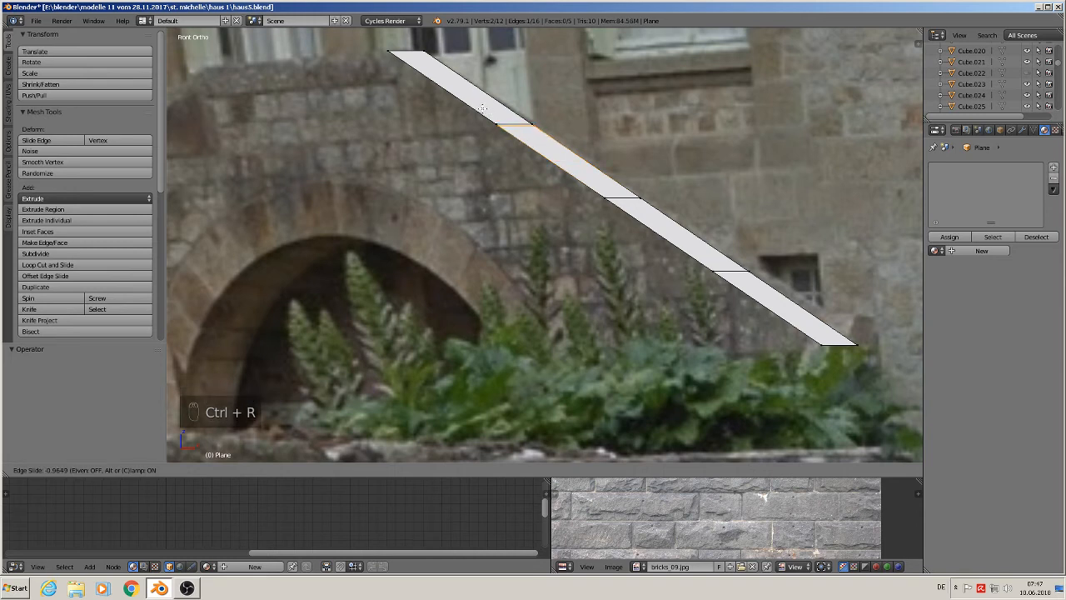
pyautogui.click(484, 108)
pyautogui.rightClick(496, 126)
pyautogui.moveTo(525, 125); pyautogui.dragTo(400, 125)
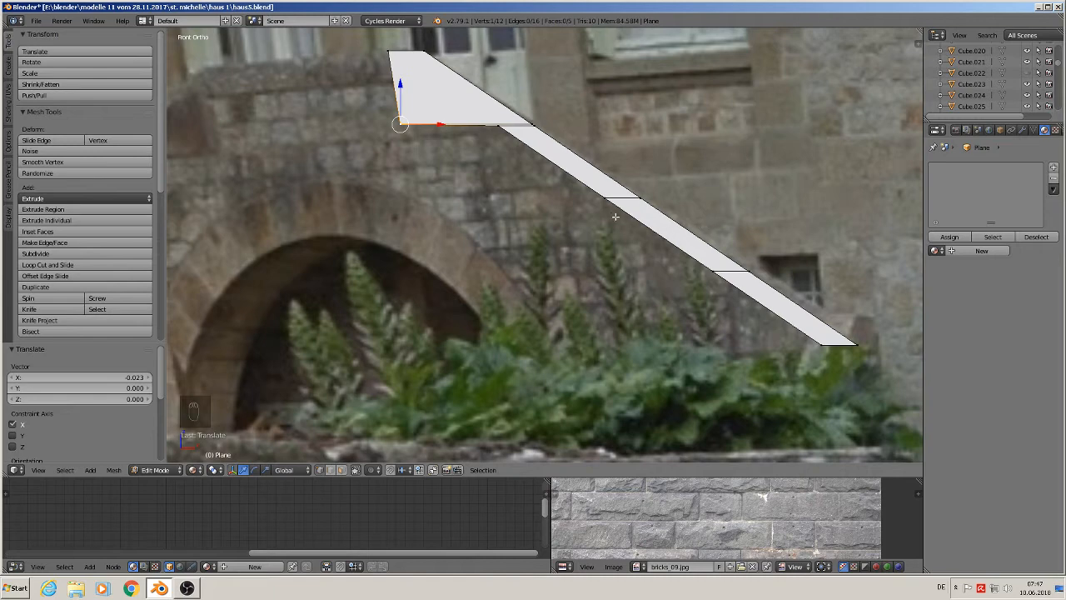
pyautogui.keyDown('shift'); pyautogui.moveTo(604, 217); pyautogui.dragTo(627, 208, button='middle'); pyautogui.keyUp('shift')
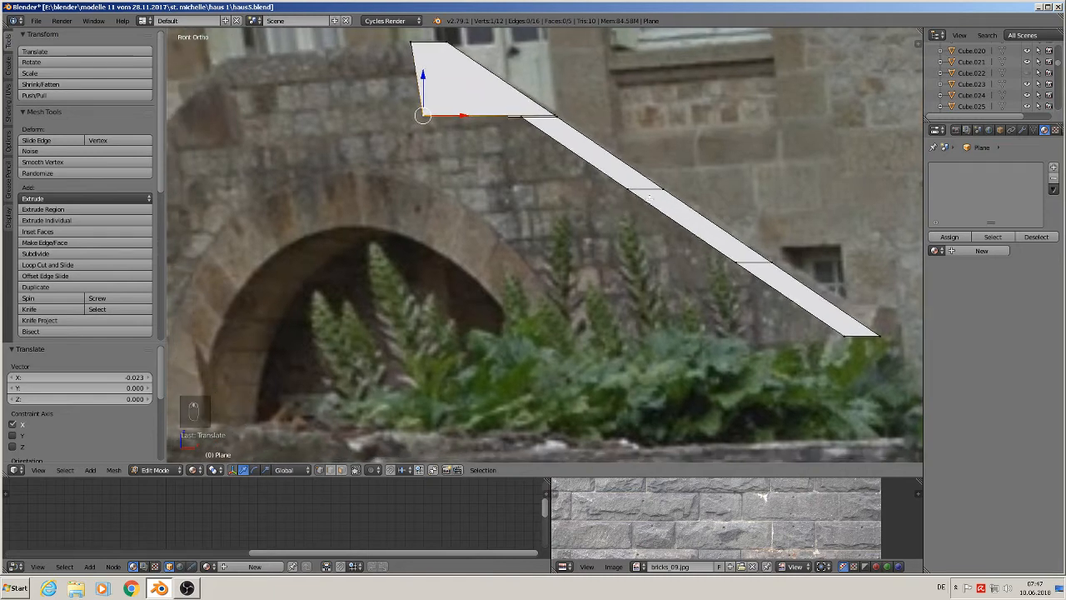
# - Add a loop cut in the middle of the strip and move its vertices left along X to form the second step
pyautogui.hotkey('ctrl', 'r')
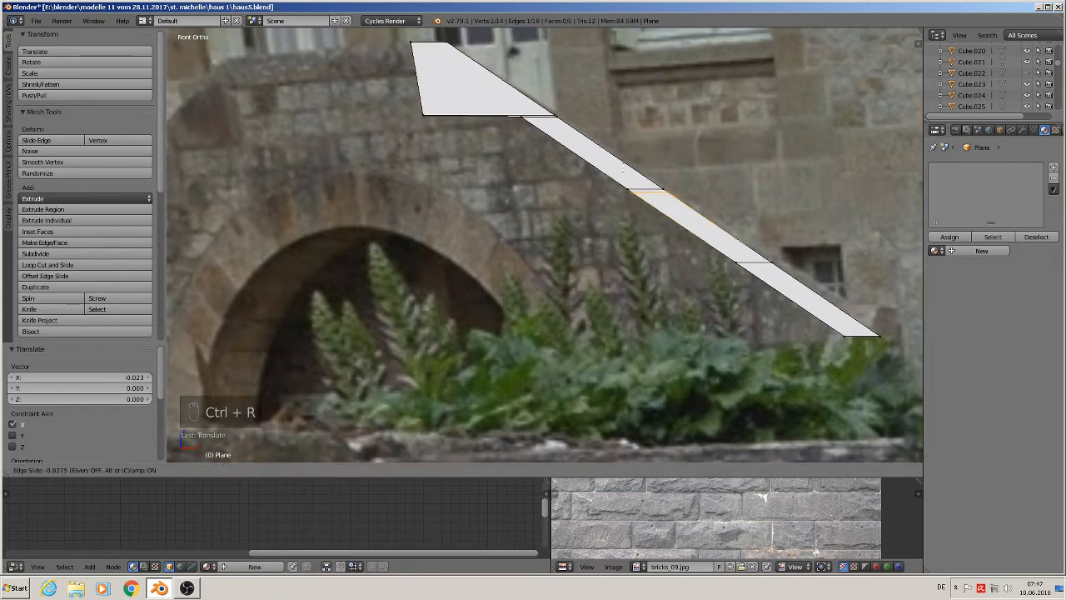
pyautogui.click(631, 174)
pyautogui.click(623, 168)
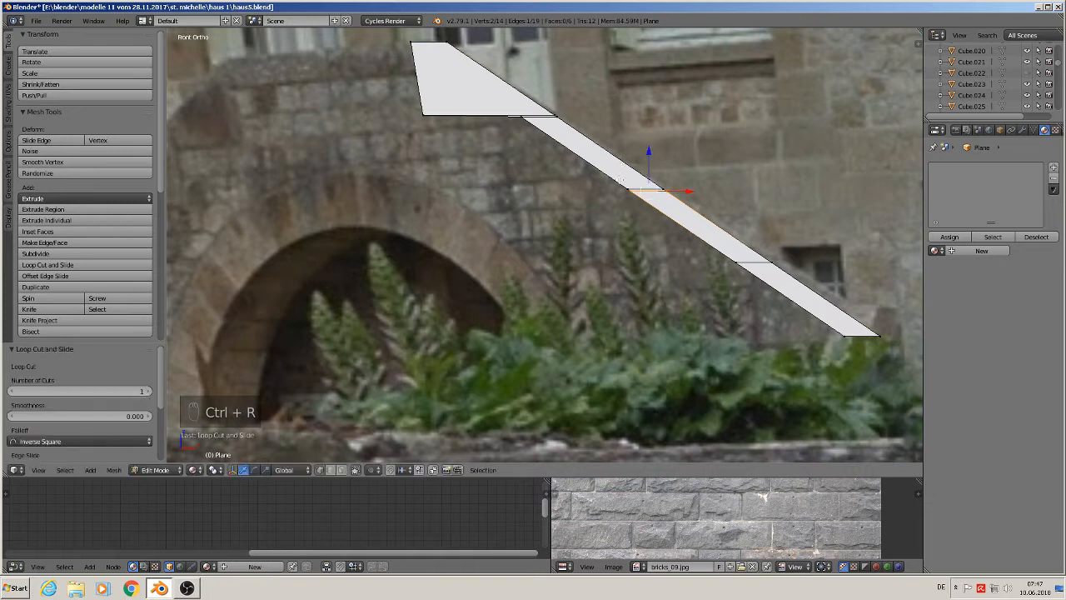
pyautogui.rightClick(627, 188)
pyautogui.keyDown('shift'); pyautogui.rightClick(523, 119); pyautogui.keyUp('shift')
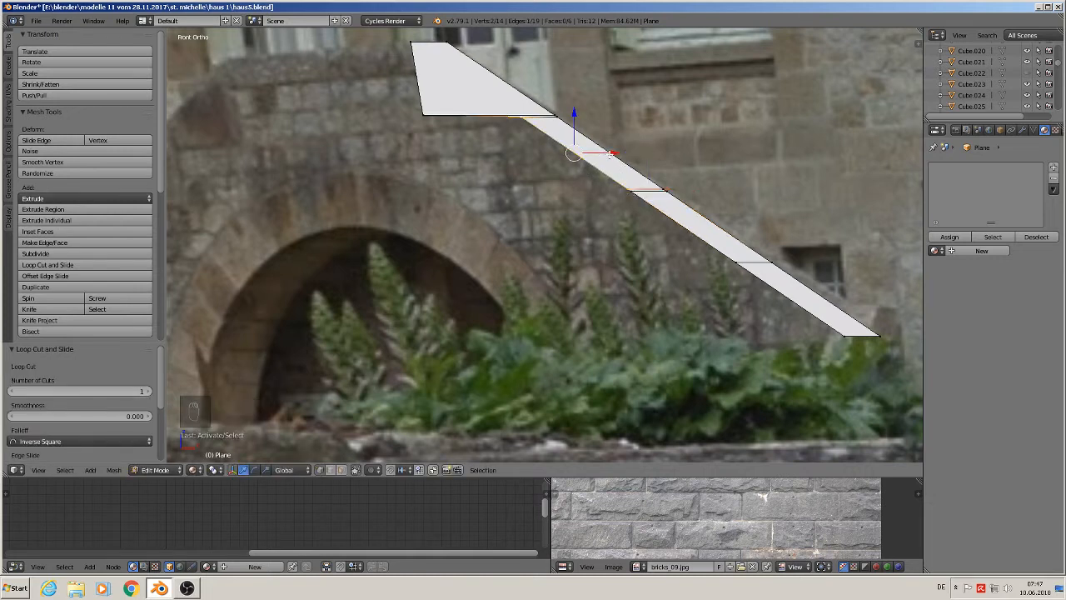
pyautogui.moveTo(610, 155); pyautogui.dragTo(591, 164)
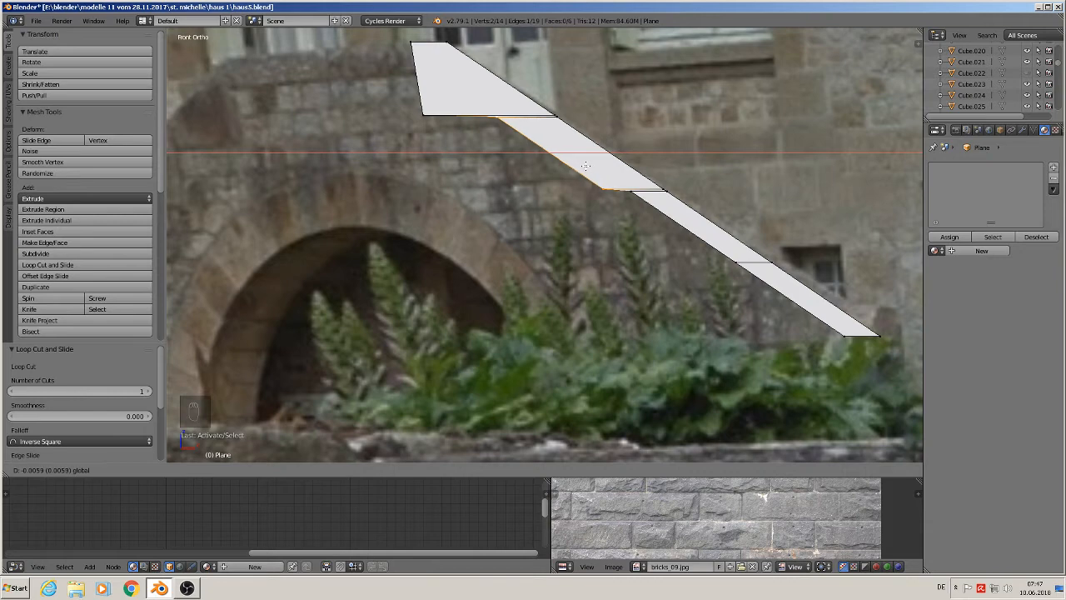
pyautogui.click(587, 166)
pyautogui.rightClick(602, 189)
pyautogui.press('g')
pyautogui.press('x')
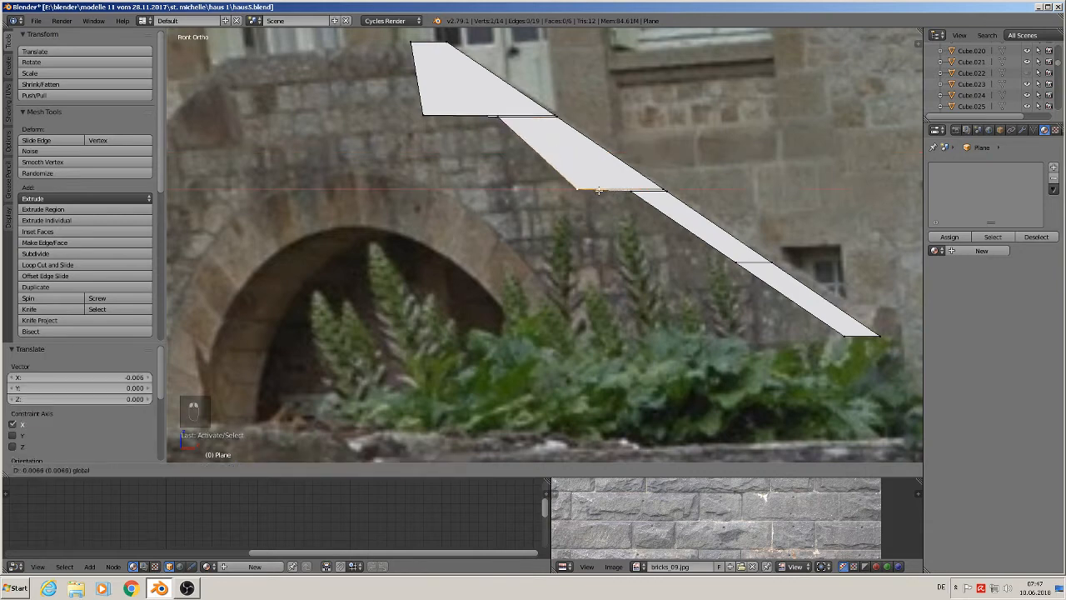
pyautogui.click(533, 184)
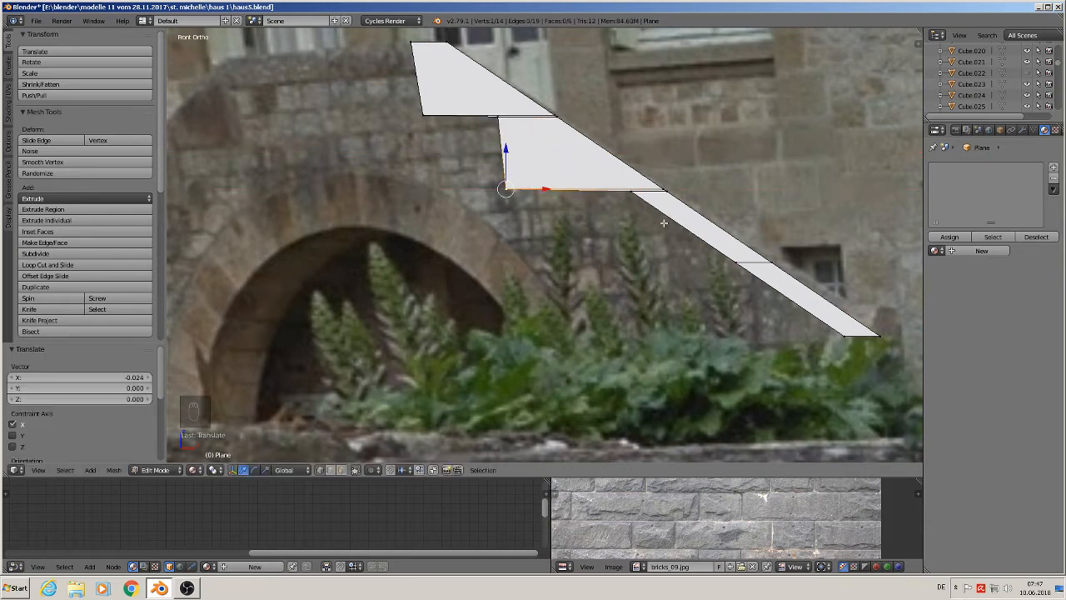
# - Add a loop cut near the strip's lower part and move its vertices left along X to form the third step
pyautogui.scroll(-2, 663, 229)
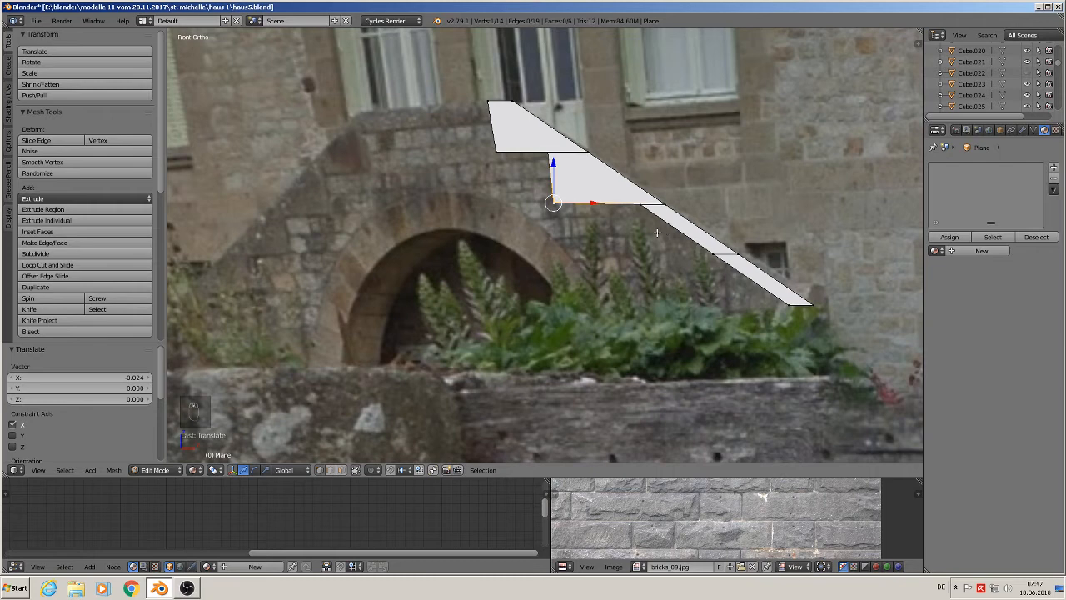
pyautogui.scroll(2, 657, 233)
pyautogui.rightClick(633, 194)
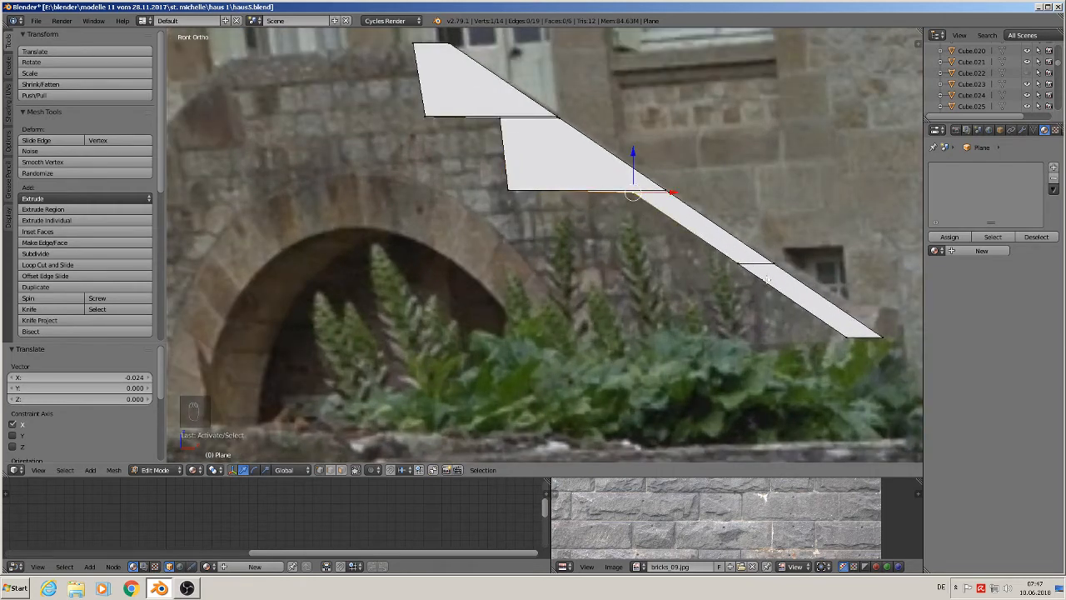
pyautogui.hotkey('ctrl', 'r')
pyautogui.click(731, 243)
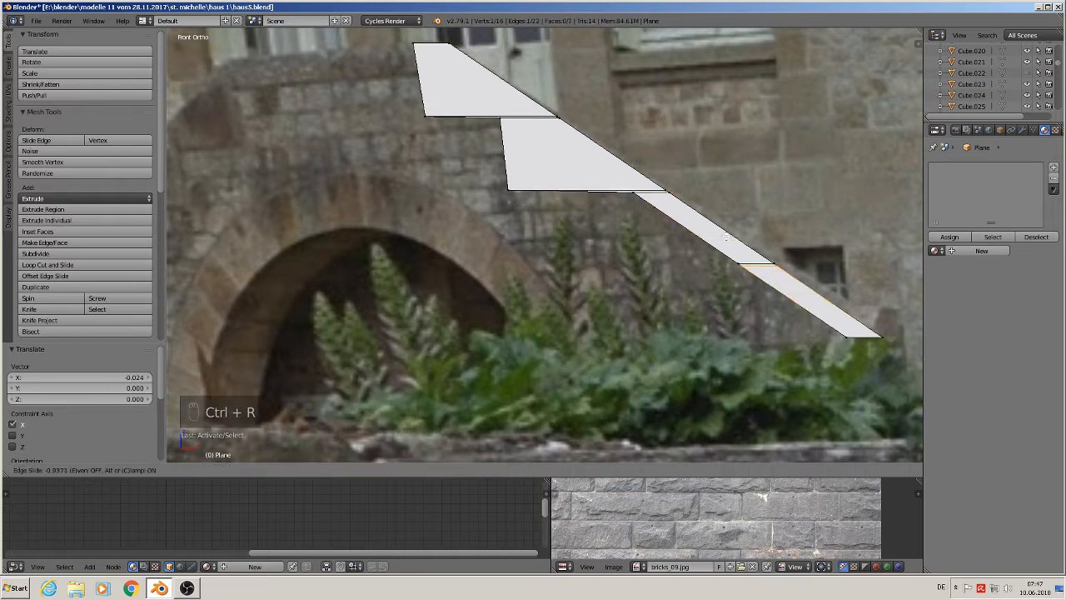
pyautogui.click(724, 236)
pyautogui.rightClick(730, 257)
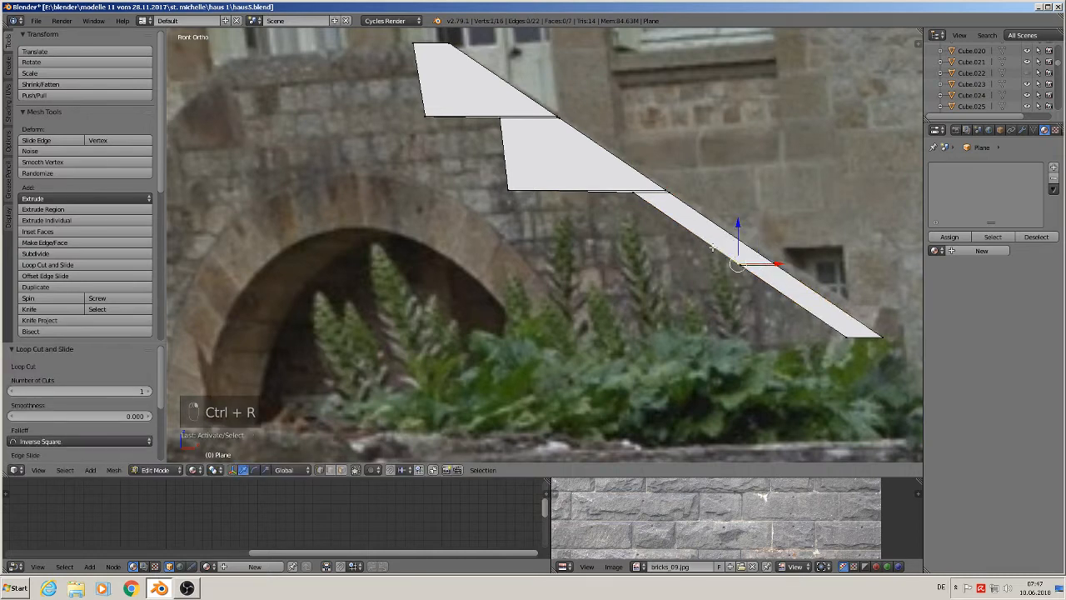
pyautogui.keyDown('shift'); pyautogui.rightClick(639, 199); pyautogui.keyUp('shift')
pyautogui.moveTo(719, 223); pyautogui.dragTo(680, 226)
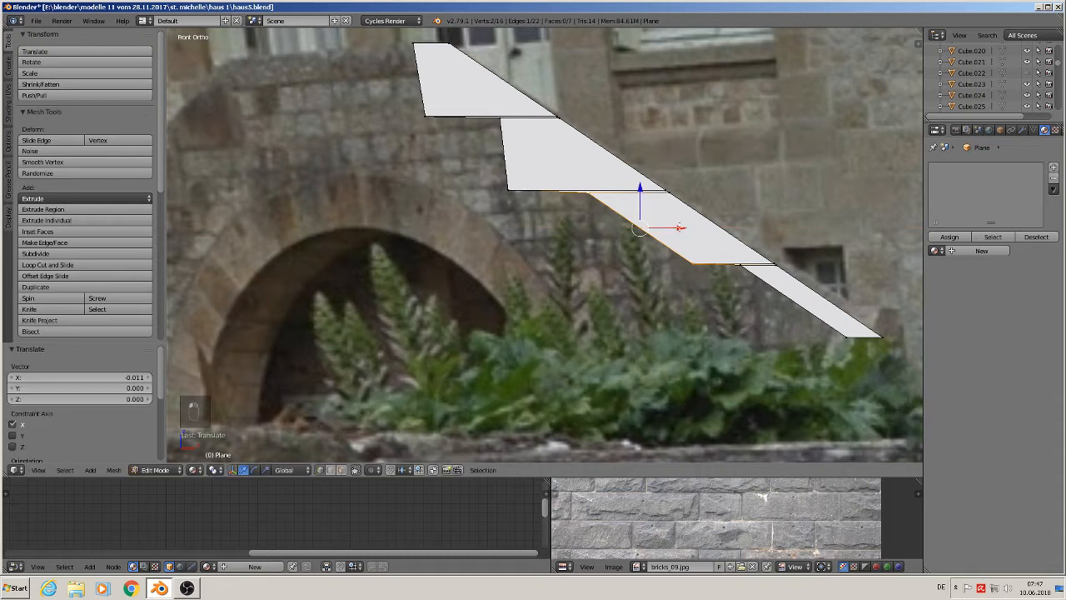
pyautogui.rightClick(694, 264)
pyautogui.press('g')
pyautogui.press('x')
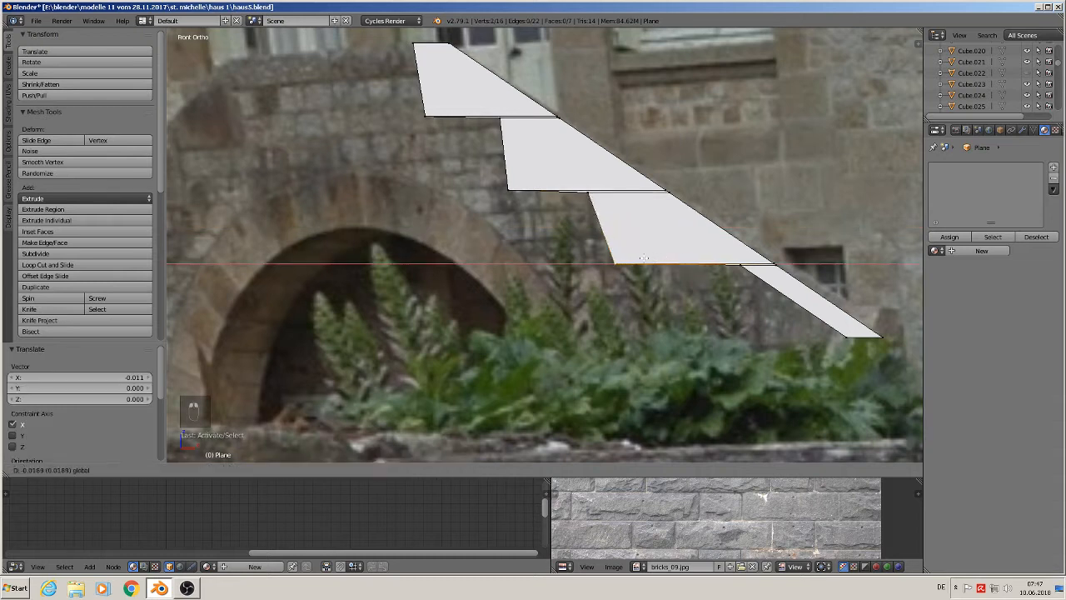
pyautogui.click(624, 259)
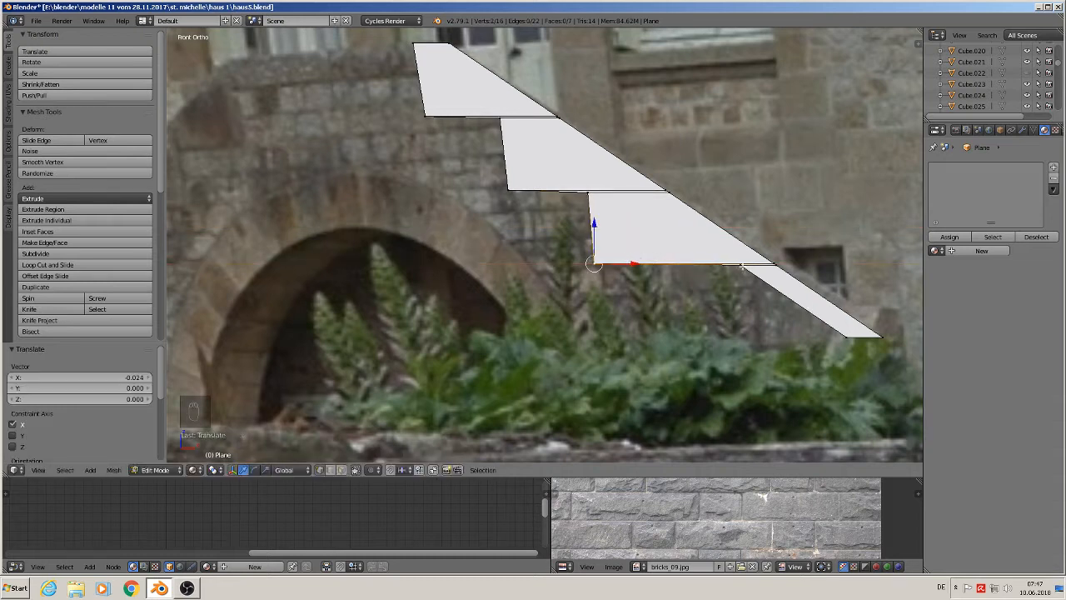
# - Move the vertices at the strip's lower end left along X to form the fourth step
pyautogui.keyDown('shift'); pyautogui.rightClick(738, 265); pyautogui.keyUp('shift')
pyautogui.keyDown('shift'); pyautogui.moveTo(793, 335); pyautogui.dragTo(652, 244, button='middle'); pyautogui.keyUp('shift')
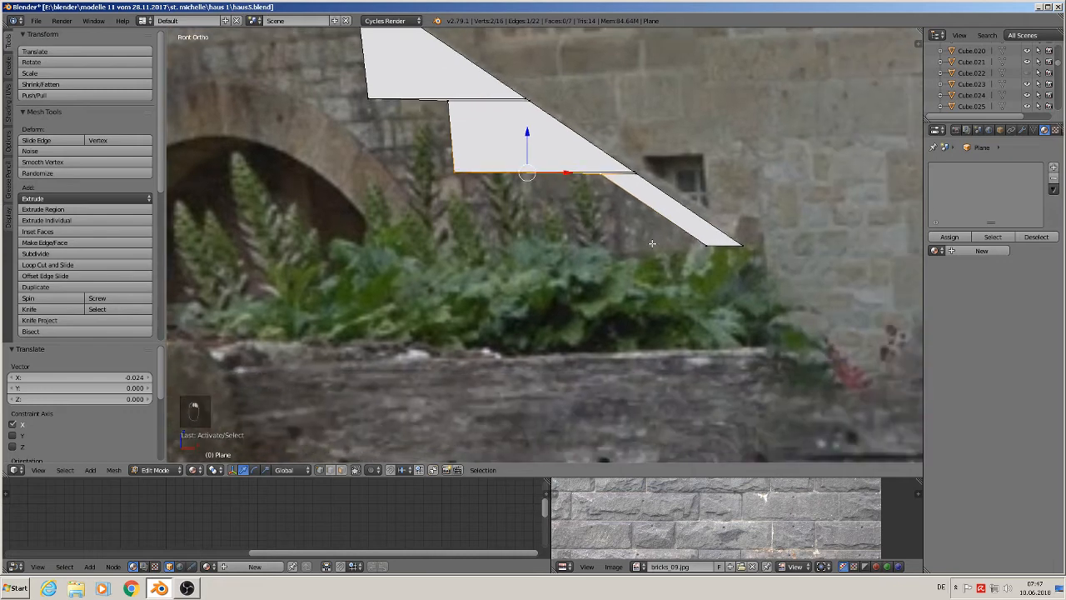
pyautogui.keyDown('shift'); pyautogui.rightClick(702, 244); pyautogui.keyUp('shift')
pyautogui.moveTo(625, 199)
pyautogui.mouseDown()
pyautogui.moveTo(607, 200)
pyautogui.moveTo(621, 200)
pyautogui.mouseUp()
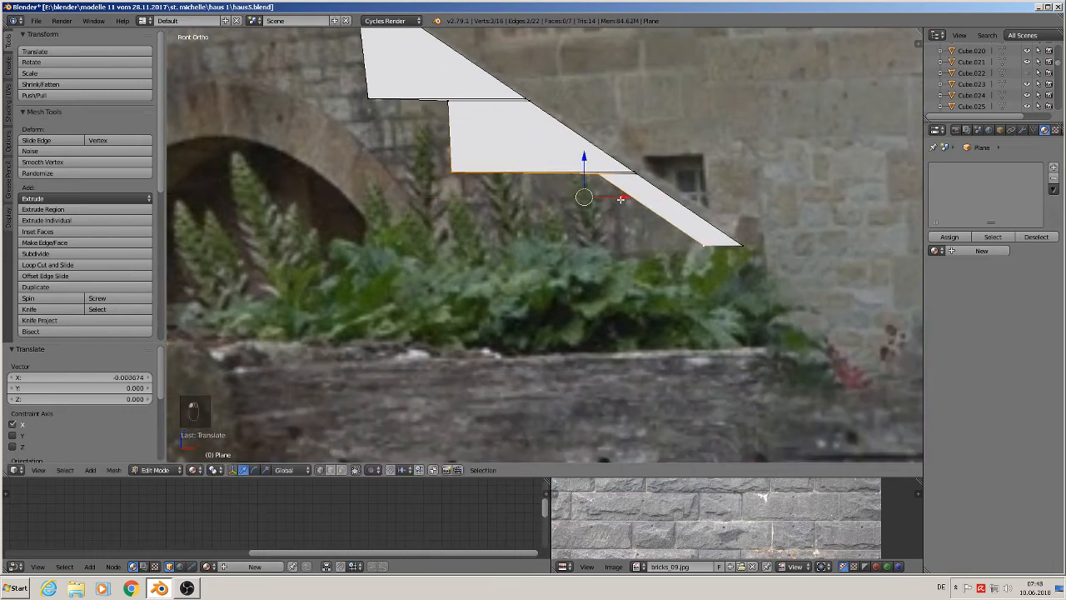
pyautogui.press('c')
pyautogui.middleClick(455, 174)
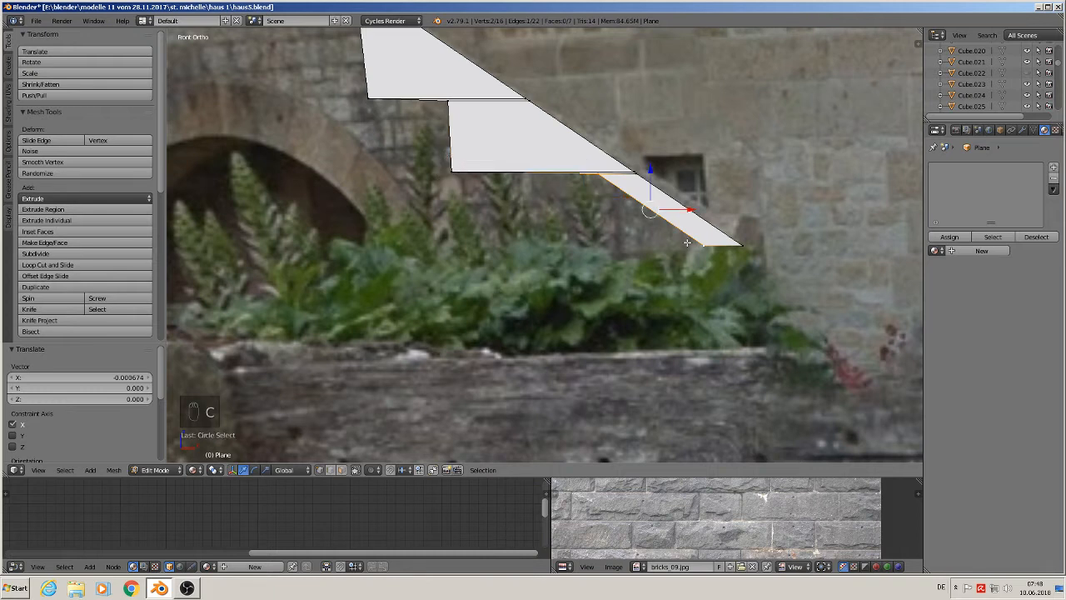
pyautogui.press('Escape')
pyautogui.press('g')
pyautogui.press('x')
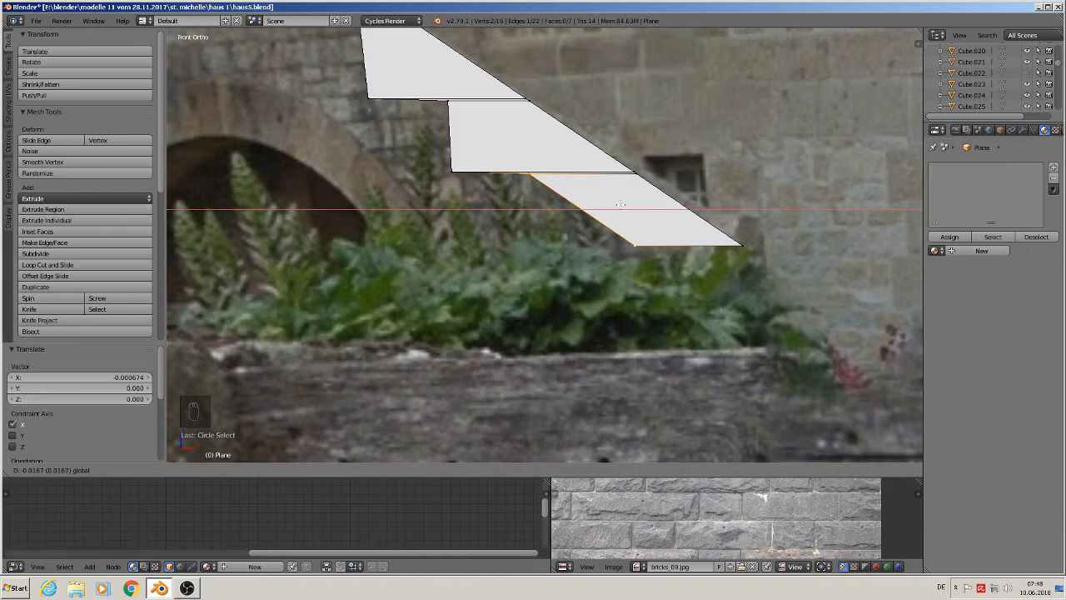
pyautogui.click(621, 204)
pyautogui.keyDown('shift'); pyautogui.rightClick(635, 246); pyautogui.keyUp('shift')
pyautogui.press('g')
pyautogui.press('x')
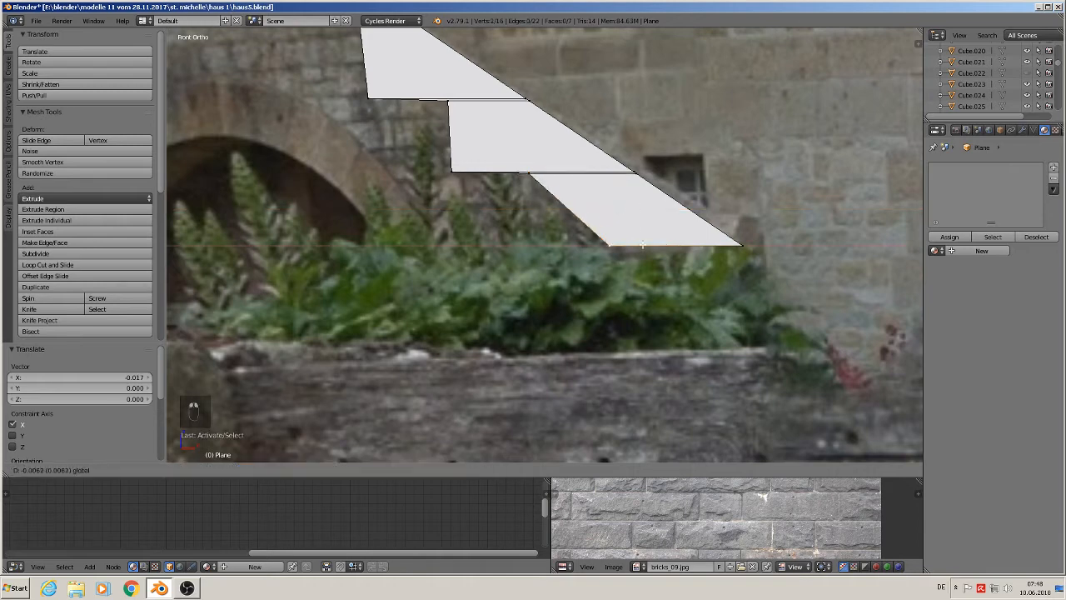
pyautogui.moveTo(571, 240); pyautogui.dragTo(571, 241)
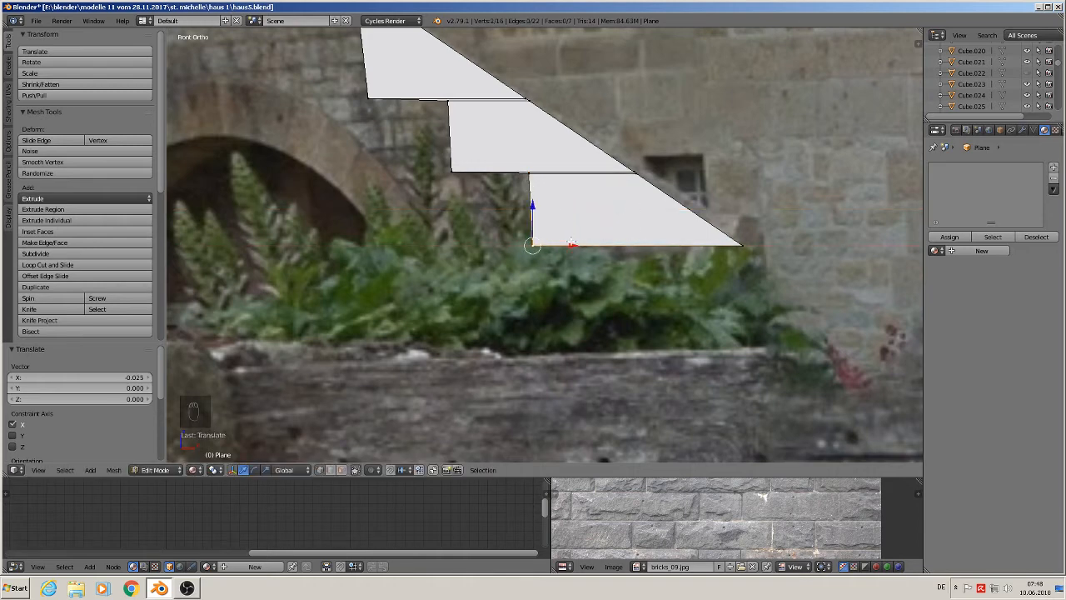
# - Leave Edit Mode to inspect the stepped shape, then return to editing
pyautogui.scroll(-3, 573, 234)
pyautogui.keyDown('shift'); pyautogui.moveTo(551, 217); pyautogui.dragTo(676, 314, button='middle'); pyautogui.keyUp('shift')
pyautogui.press('Tab')
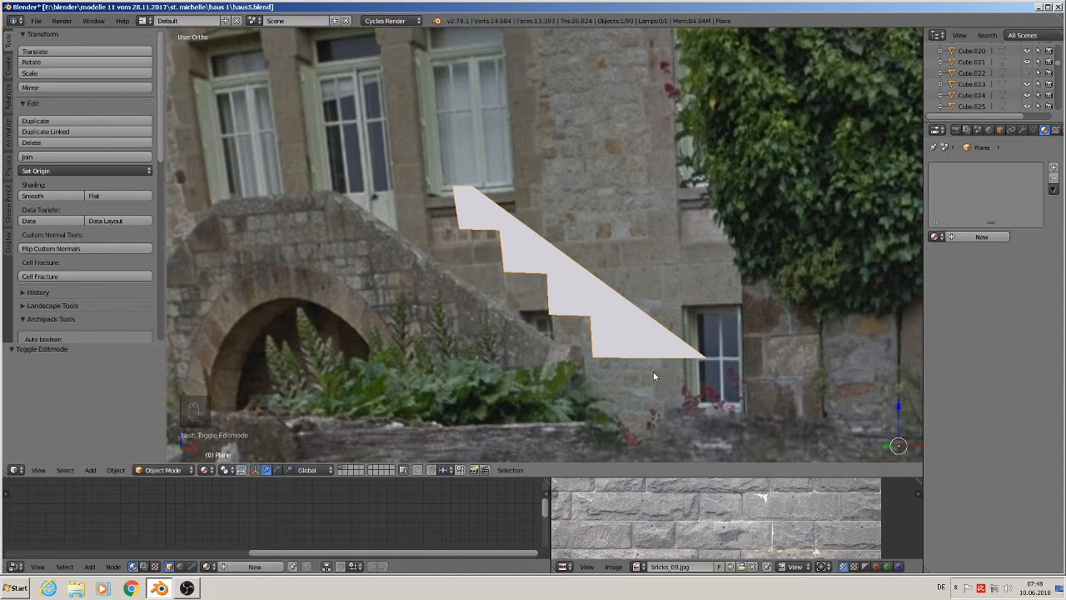
pyautogui.press('Tab')
pyautogui.scroll(1, 653, 372)
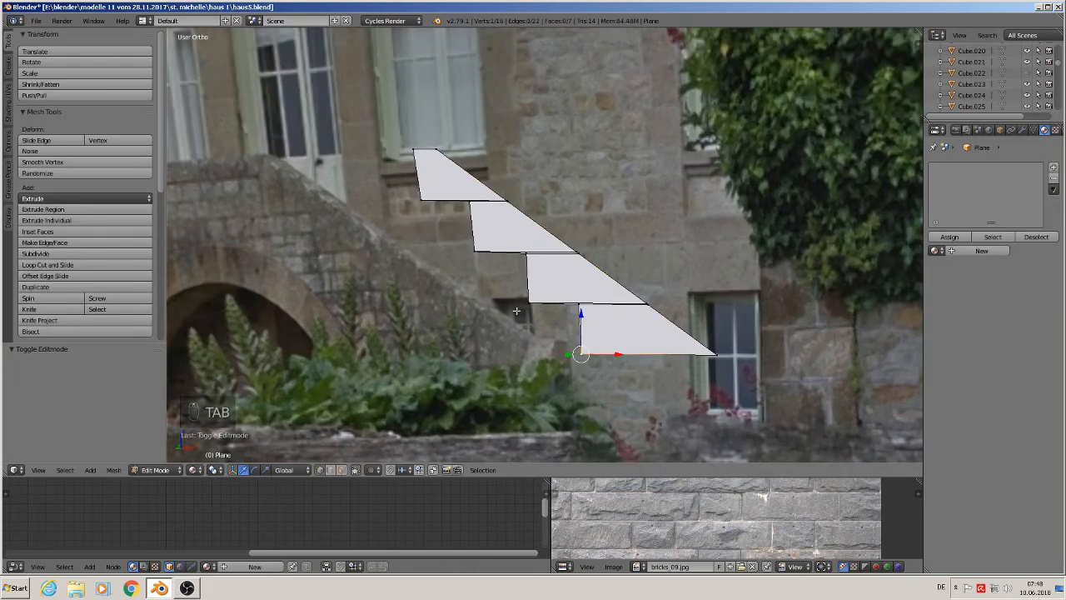
# - Align the first step's riser vertically by scaling its two vertices to 0 along X
pyautogui.press('a')
pyautogui.press('c')
pyautogui.click(407, 148)
pyautogui.click(415, 193)
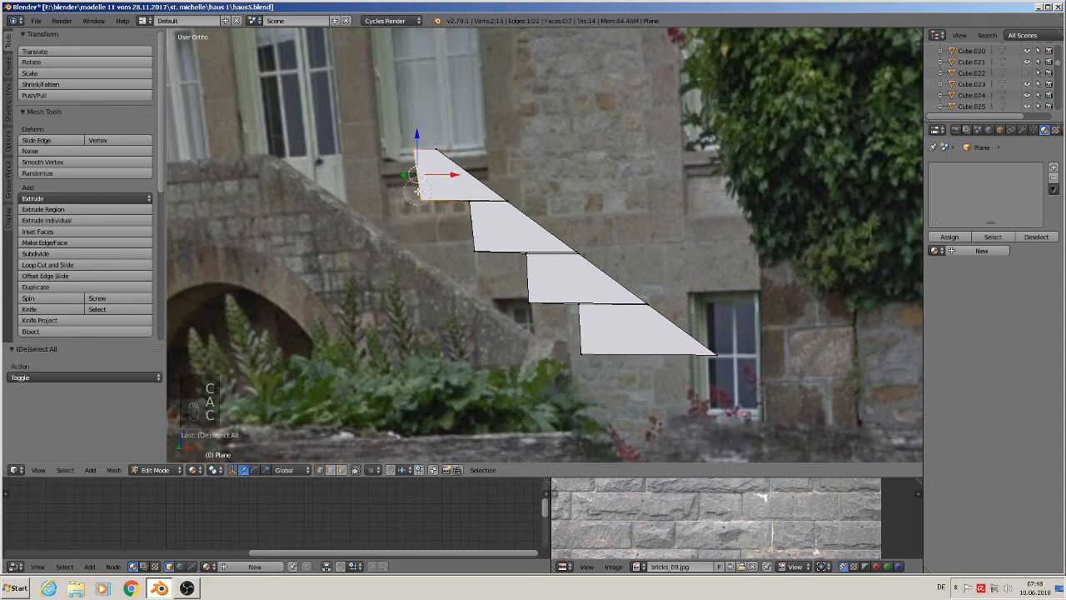
pyautogui.rightClick(418, 193)
pyautogui.press('s')
pyautogui.press('x')
pyautogui.press('0')
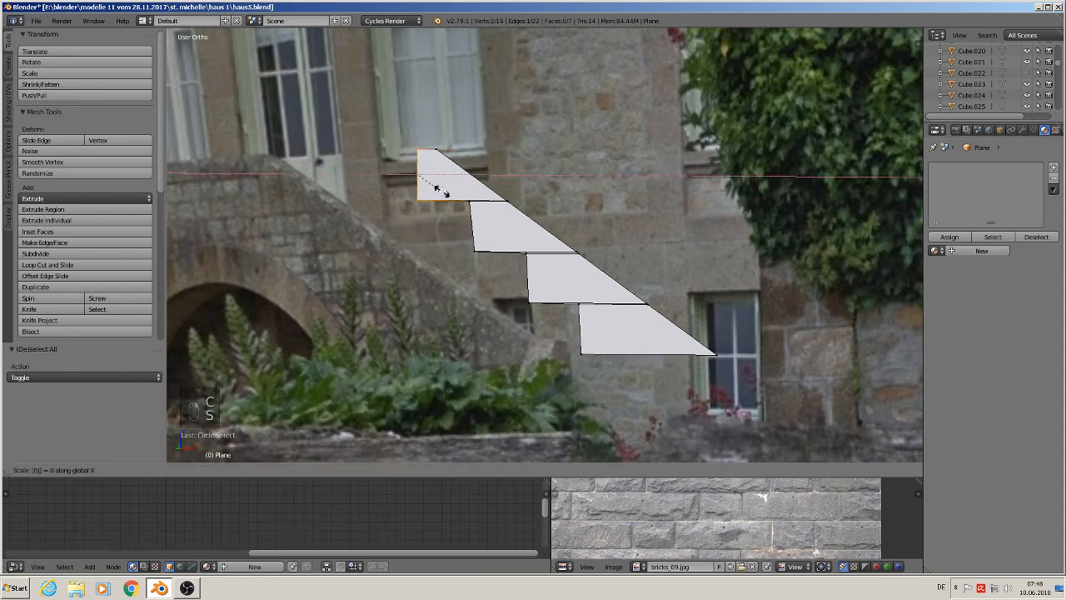
pyautogui.click(491, 157)
pyautogui.press('a')
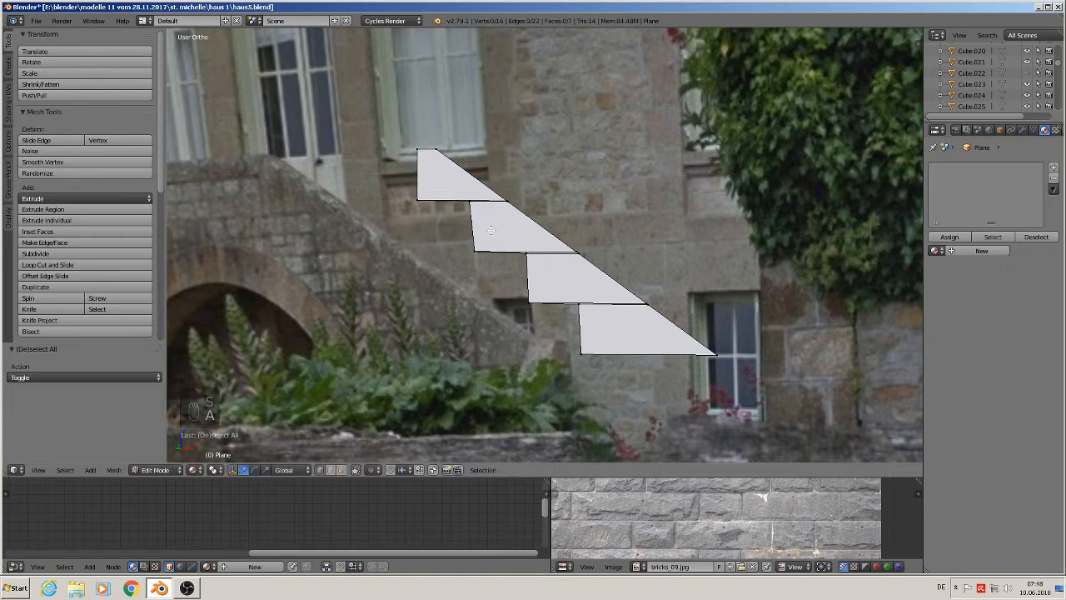
# - Align the second step's riser vertically by scaling its vertices to 0 along X
pyautogui.press('c')
pyautogui.click(469, 205)
pyautogui.click(474, 257)
pyautogui.rightClick(473, 262)
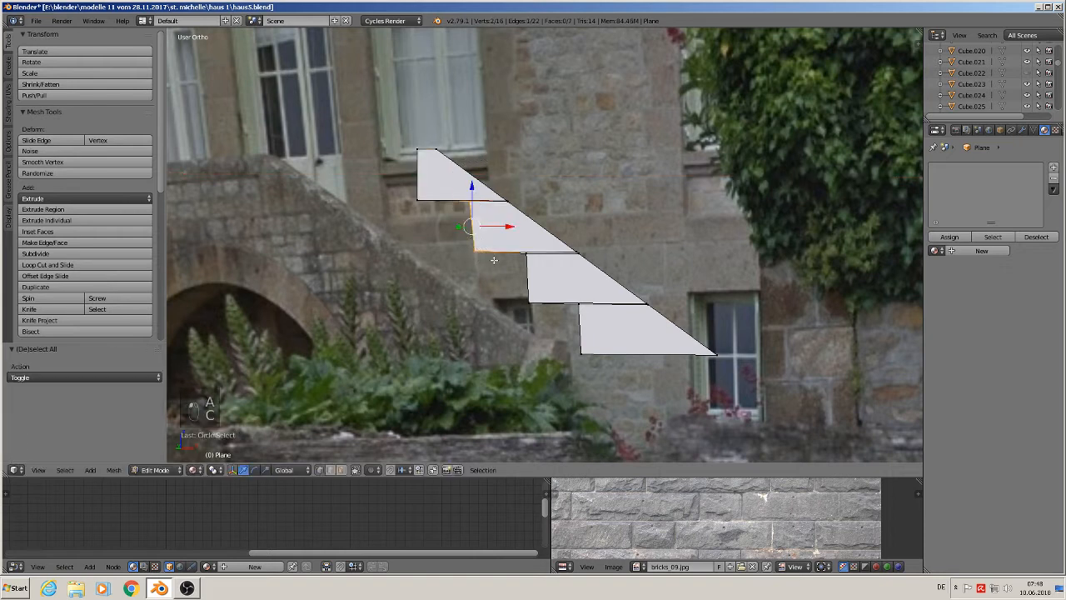
pyautogui.press('s')
pyautogui.press('x')
pyautogui.press('0')
pyautogui.click(492, 262)
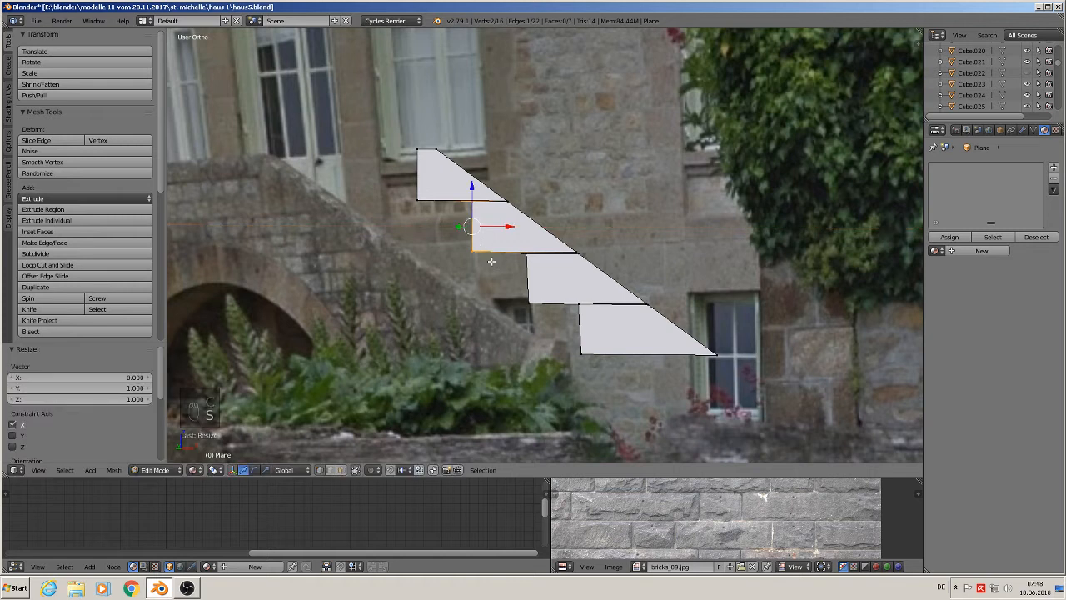
# - Align the third step's riser vertically by scaling its vertices to 0 along X
pyautogui.press('a')
pyautogui.press('c')
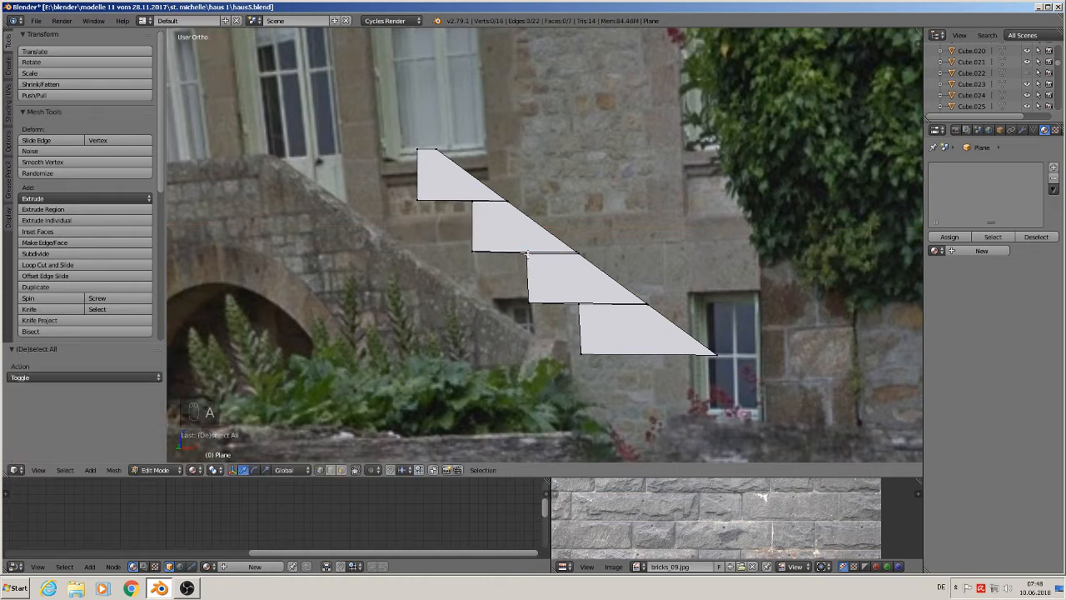
pyautogui.click(528, 252)
pyautogui.click(524, 300)
pyautogui.rightClick(523, 298)
pyautogui.press('s')
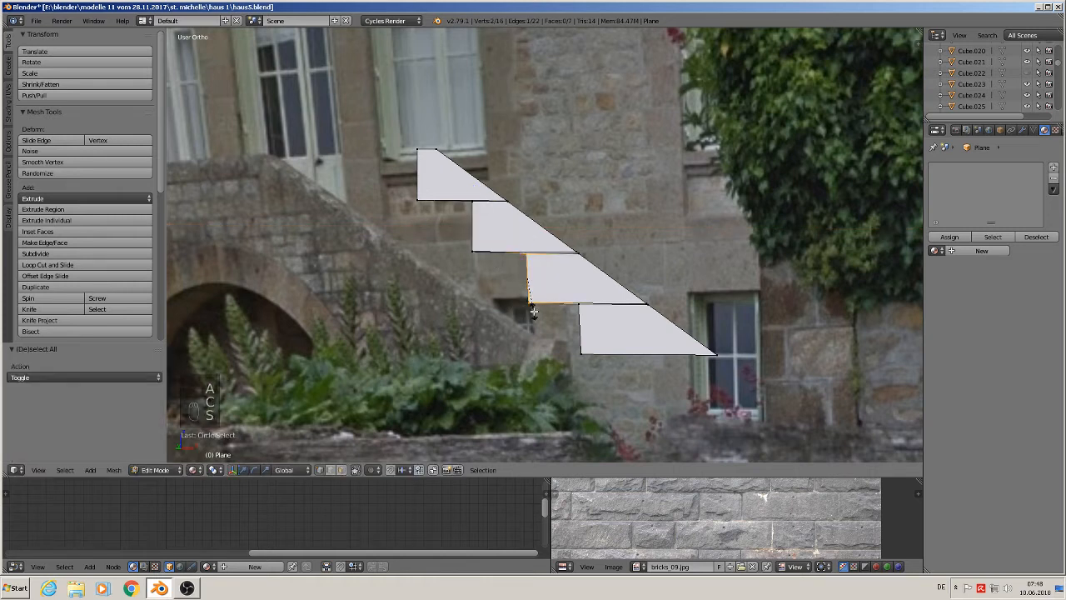
pyautogui.press('x')
pyautogui.press('0')
pyautogui.press('Return')
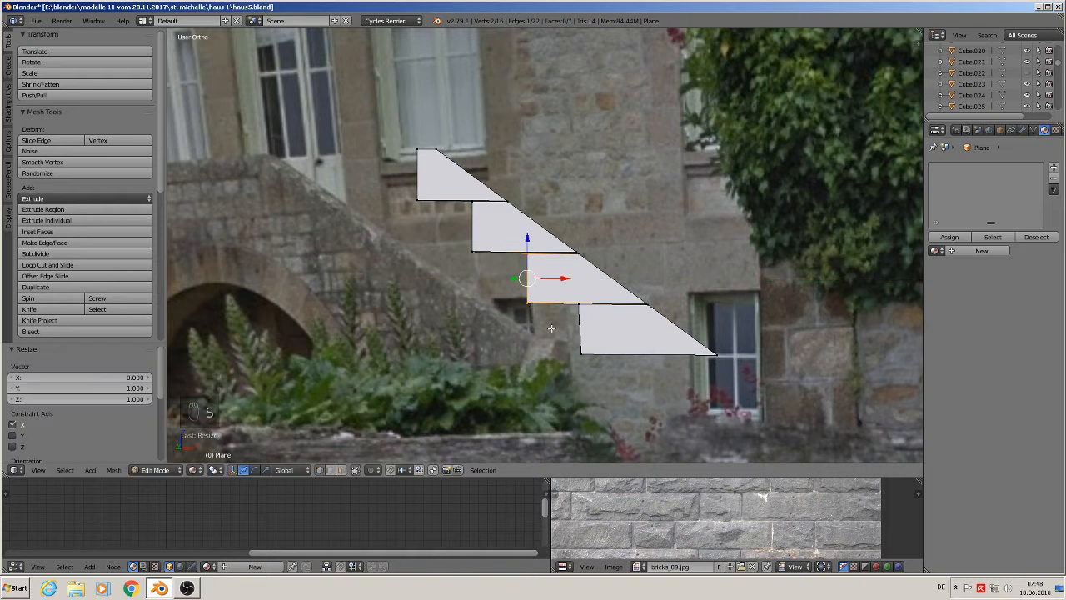
# - Try collapsing the fourth step's riser vertices, then undo the collapse
pyautogui.press('a')
pyautogui.press('c')
pyautogui.click(578, 304)
pyautogui.click(580, 355)
pyautogui.rightClick(581, 362)
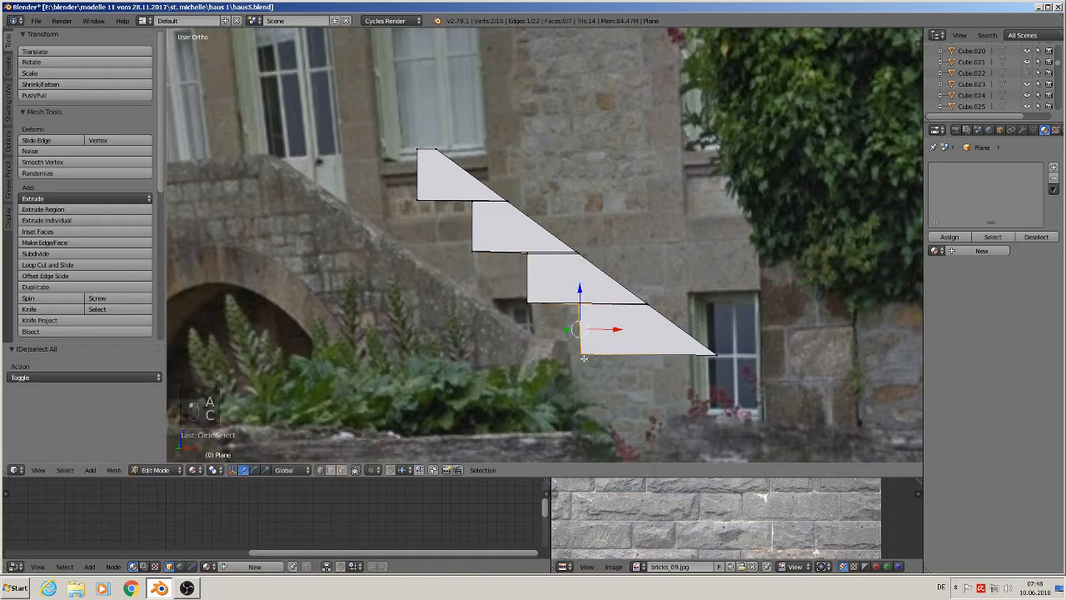
pyautogui.press('d')
pyautogui.press('x')
pyautogui.press('c')
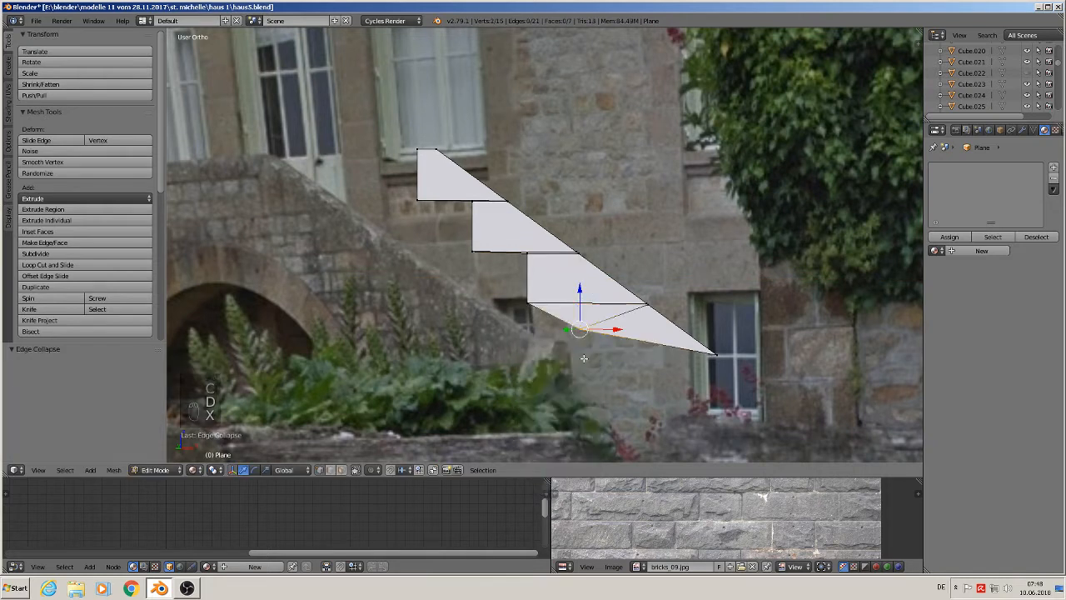
pyautogui.hotkey('ctrl', 'z')
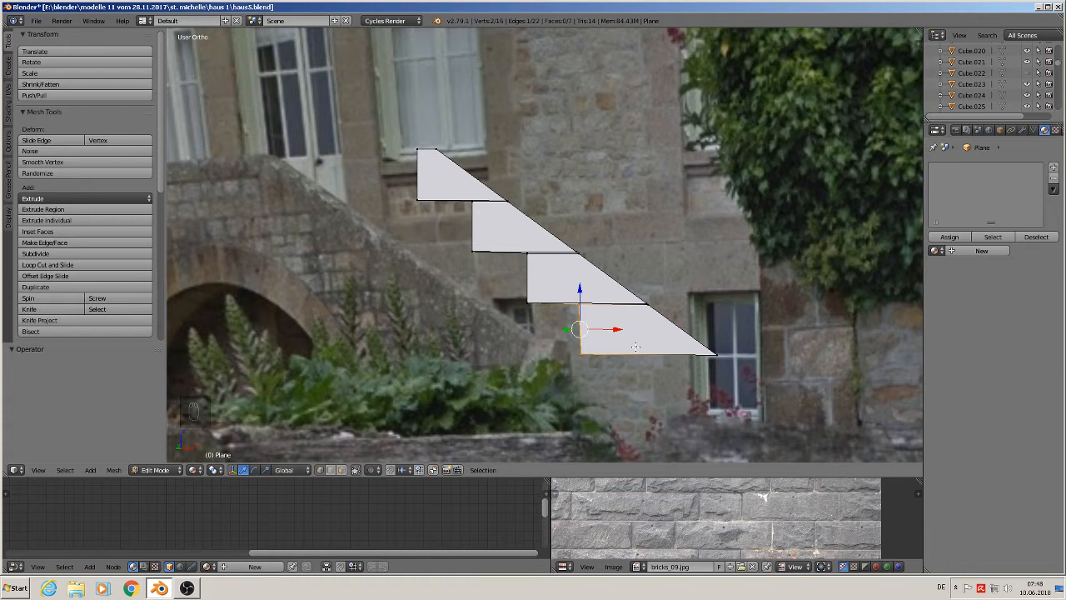
# - In front view, align the fourth step's riser vertically by scaling its vertices to 0 along X
pyautogui.press('KP_1')
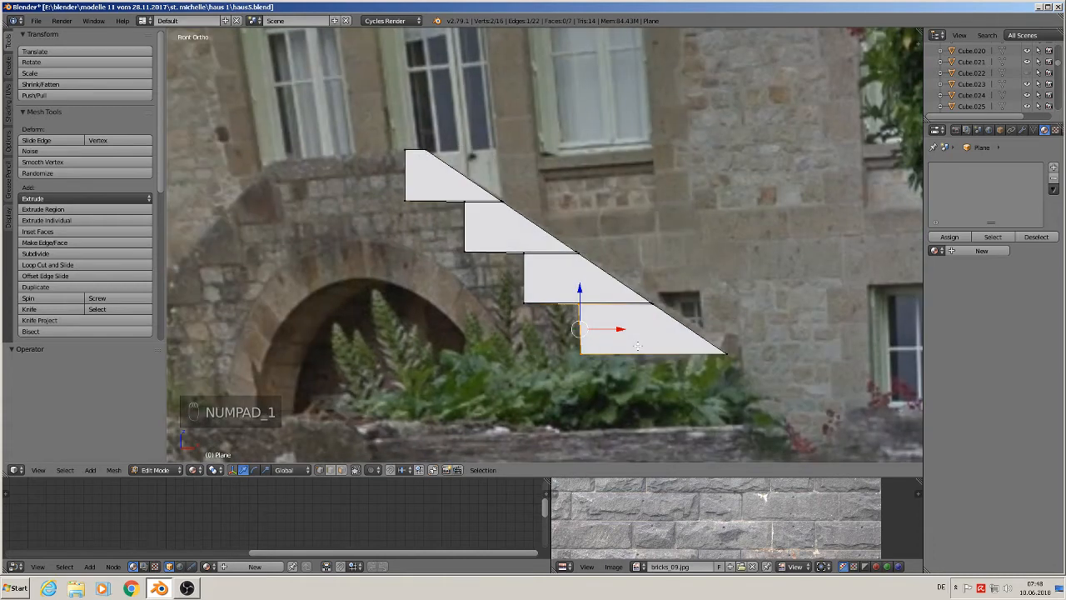
pyautogui.press('s')
pyautogui.press('x')
pyautogui.click(637, 345)
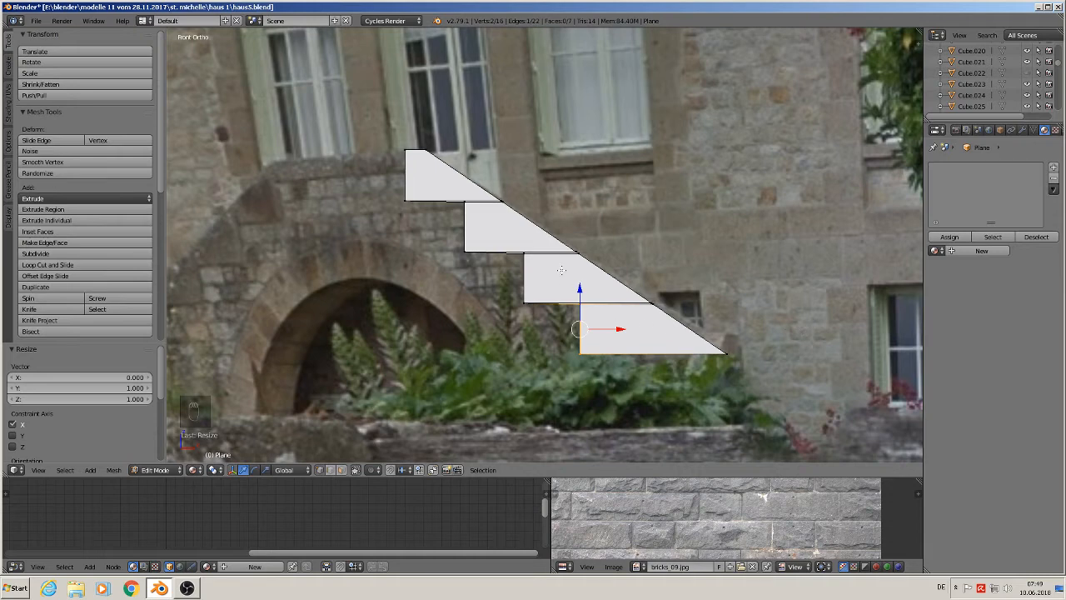
# - Flatten the first step's lower edge by scaling its vertices to 0 along Z
pyautogui.scroll(5, 561, 269)
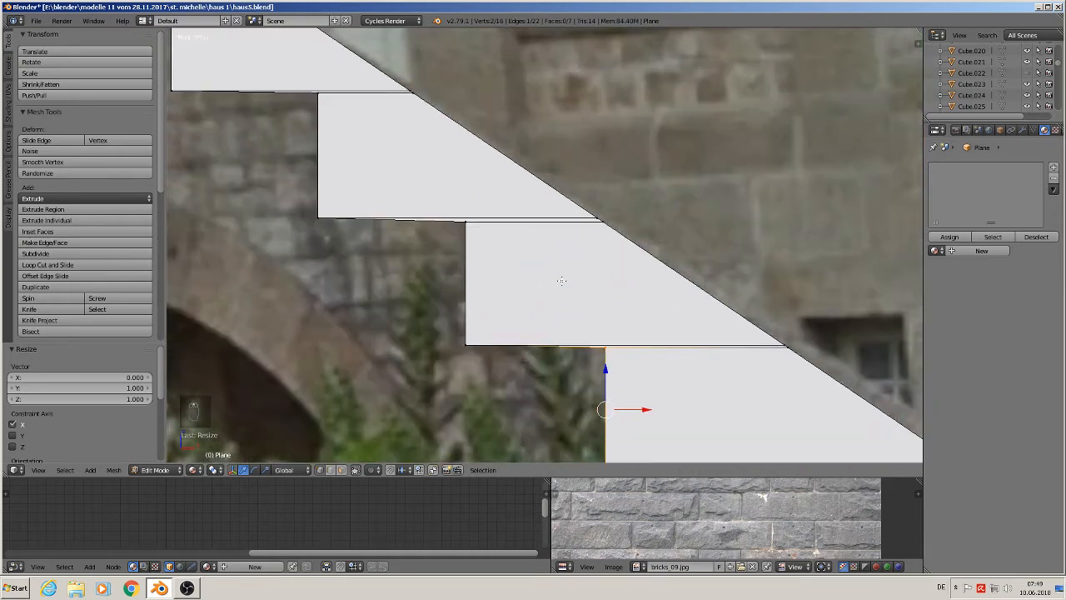
pyautogui.moveTo(340, 253); pyautogui.dragTo(322, 220, button='middle')
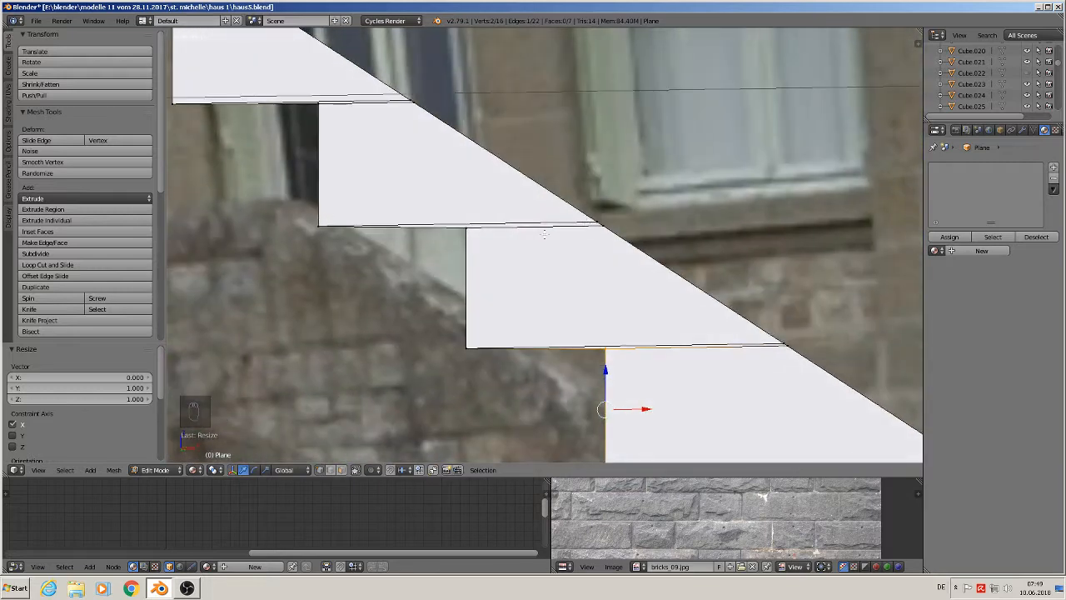
pyautogui.scroll(-2, 674, 258)
pyautogui.press('a')
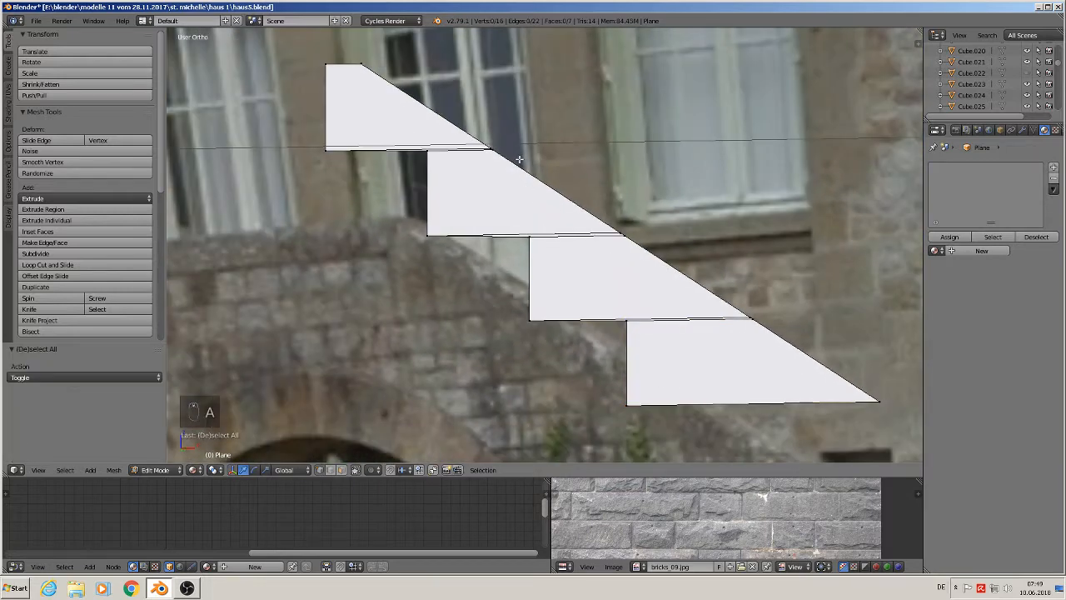
pyautogui.press('c')
pyautogui.moveTo(509, 151); pyautogui.dragTo(305, 155)
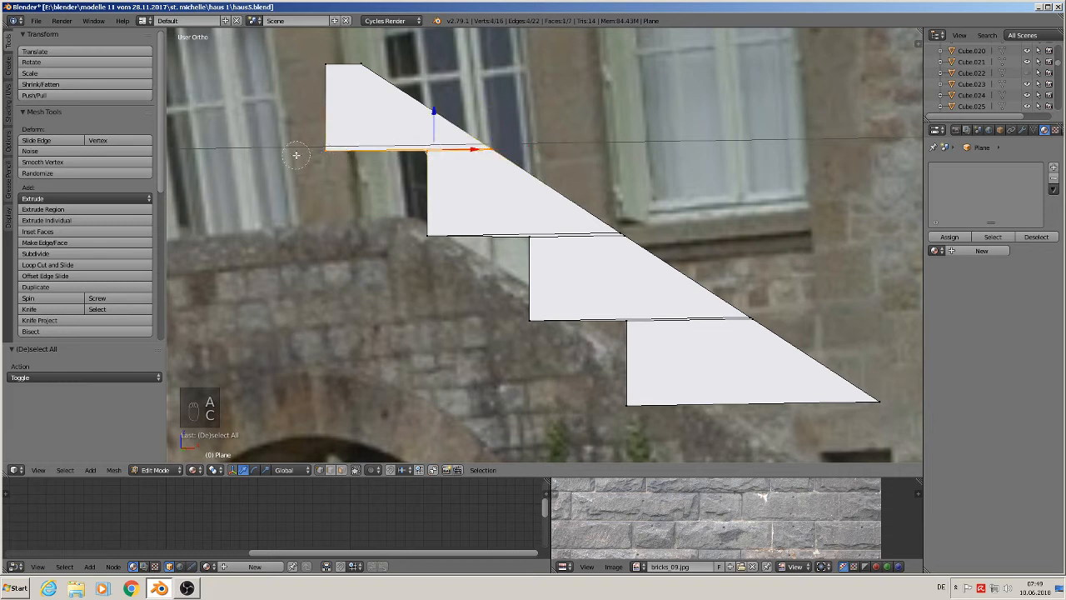
pyautogui.rightClick(305, 155)
pyautogui.press('s')
pyautogui.press('z')
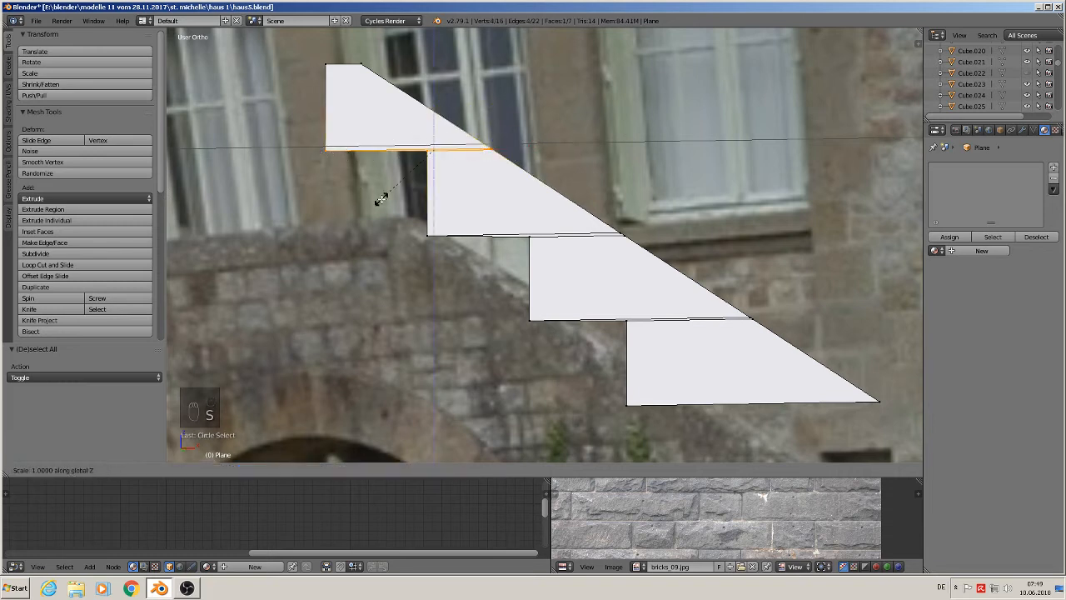
pyautogui.press('0')
pyautogui.click(381, 200)
pyautogui.scroll(1, 382, 200)
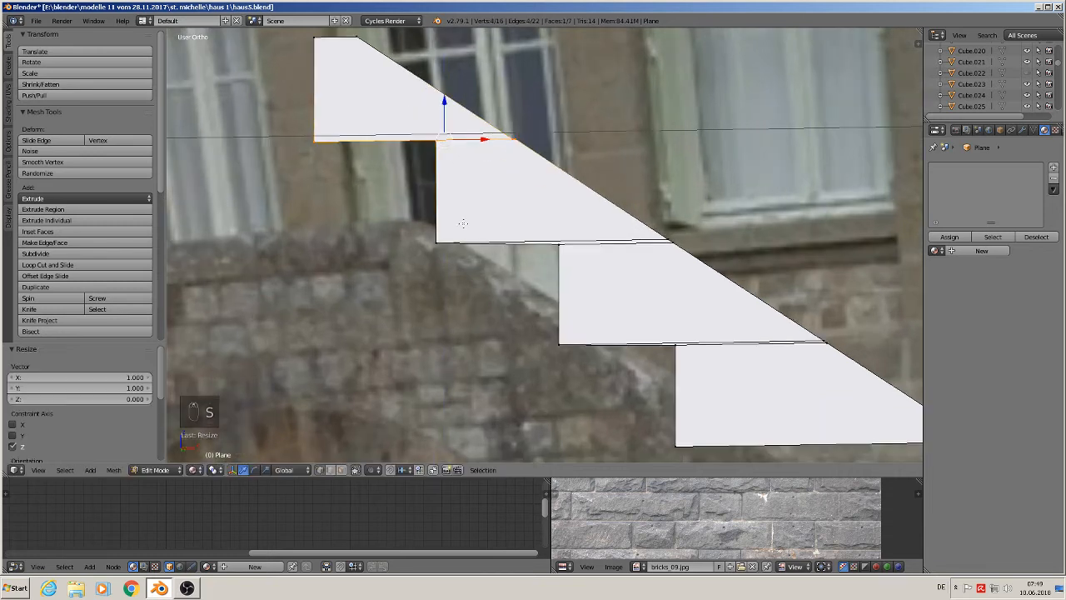
pyautogui.scroll(-1, 463, 223)
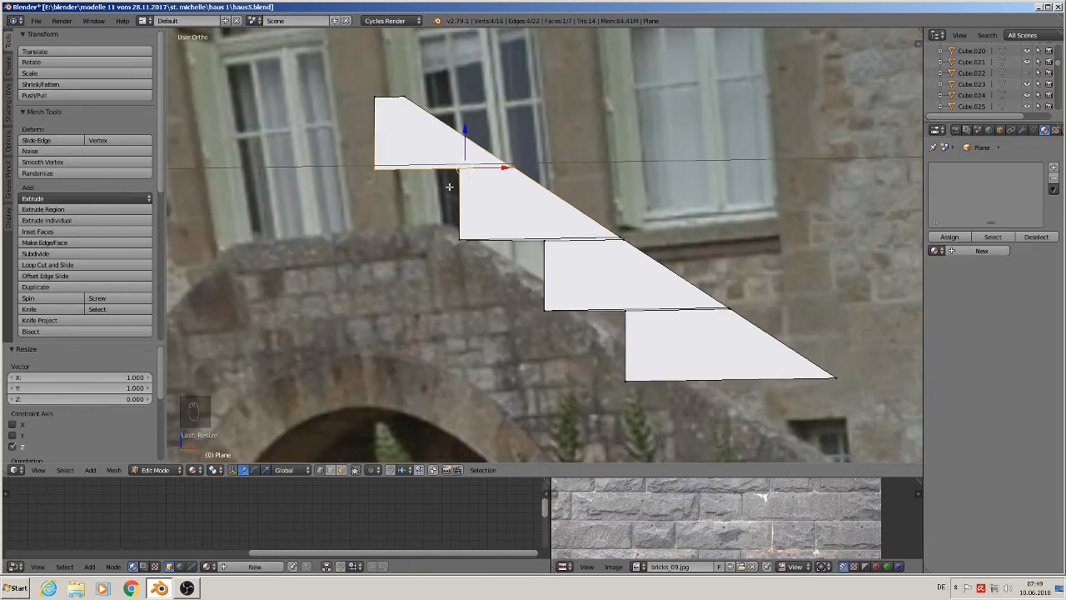
# - In front view, try collapsing the second step's lower edge vertices, then undo the collapse
pyautogui.press('KP_1')
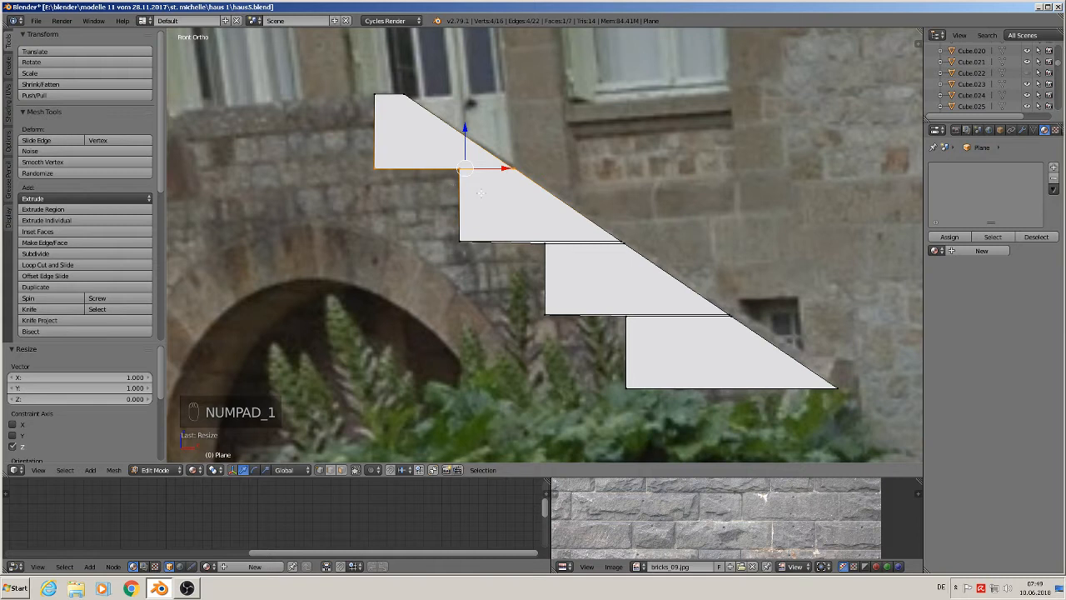
pyautogui.press('a')
pyautogui.press('a')
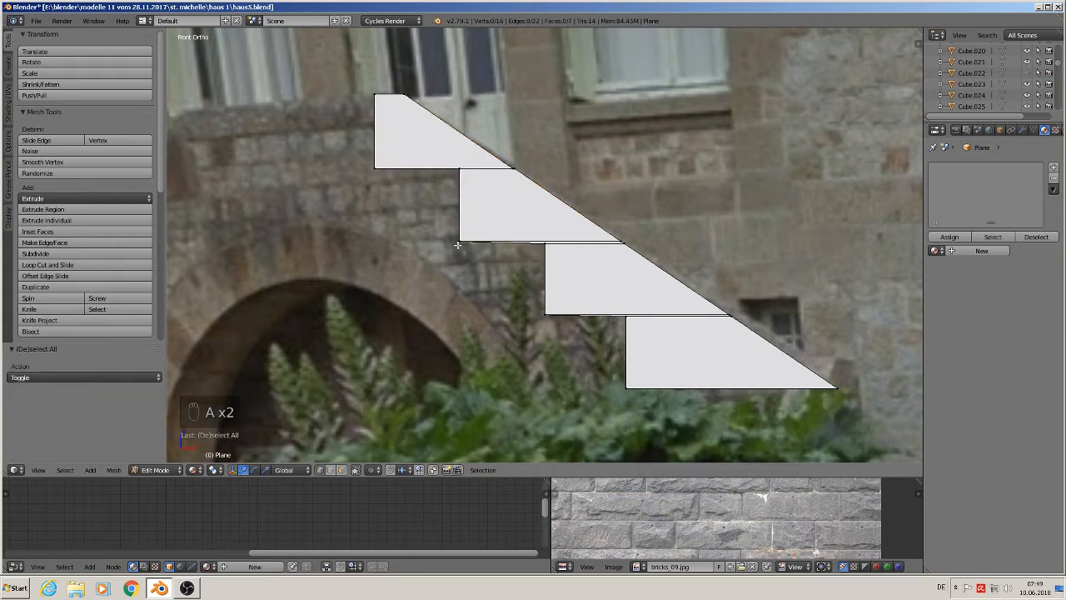
pyautogui.press('c')
pyautogui.moveTo(459, 241); pyautogui.dragTo(622, 245)
pyautogui.rightClick(658, 253)
pyautogui.press('x')
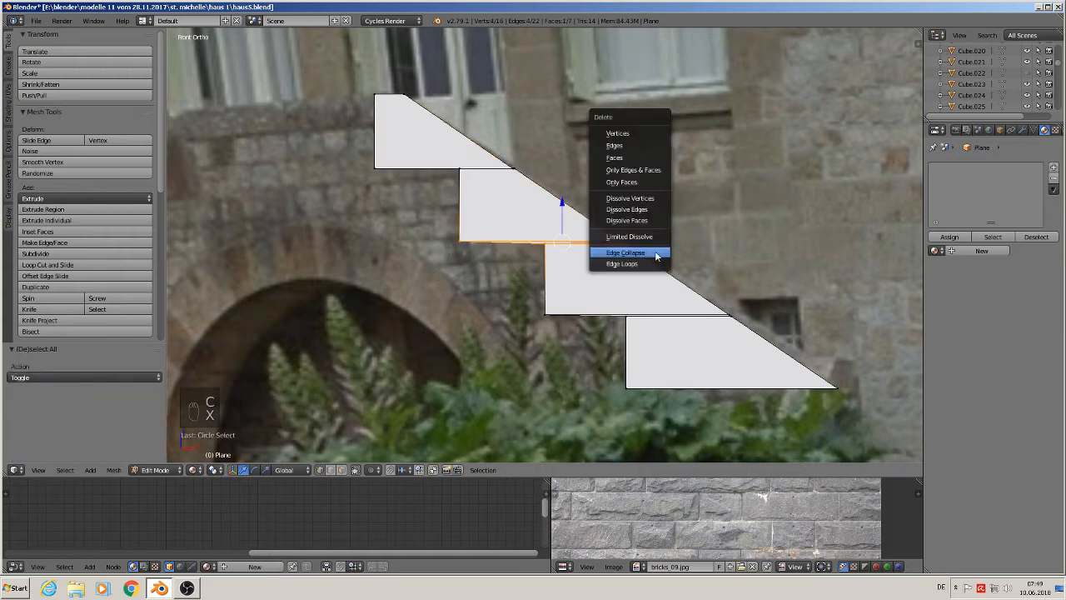
pyautogui.click(655, 253)
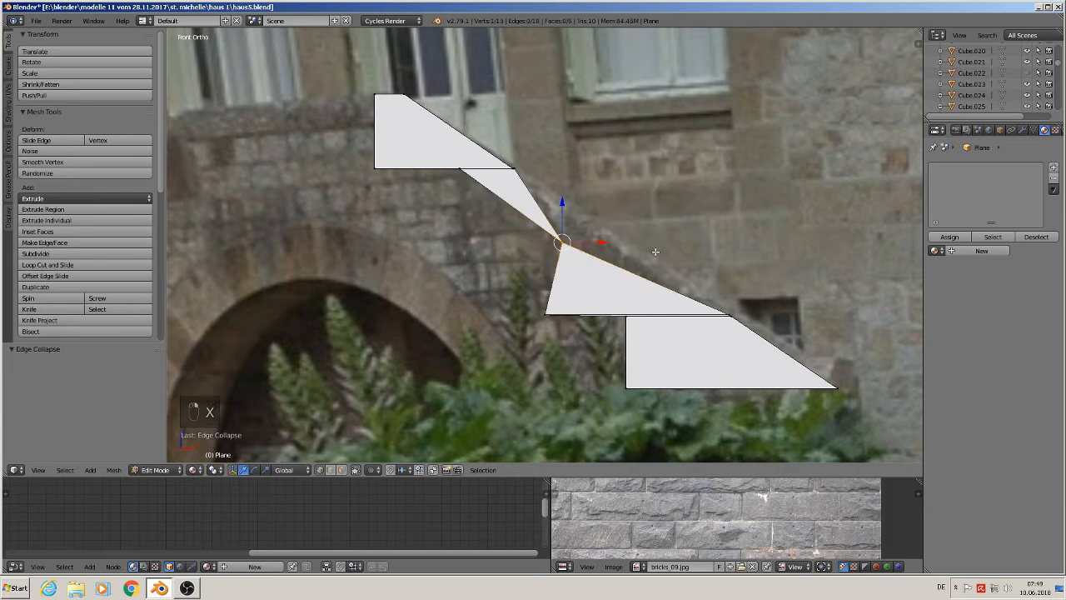
pyautogui.hotkey('ctrl', 'z')
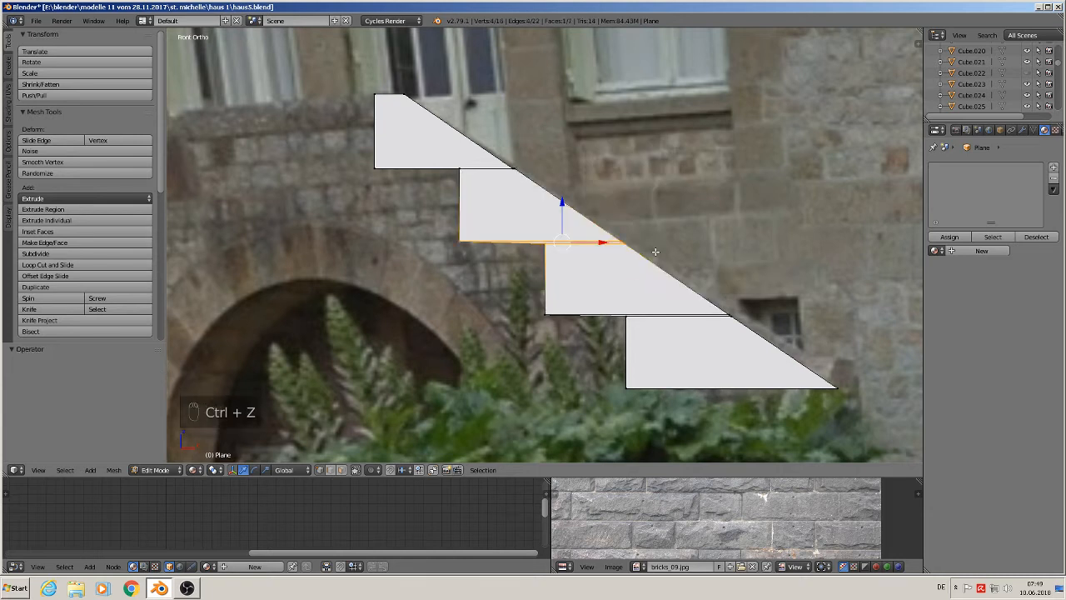
# - Flatten the second step's lower edge by scaling its vertices to 0 along Z
pyautogui.press('s')
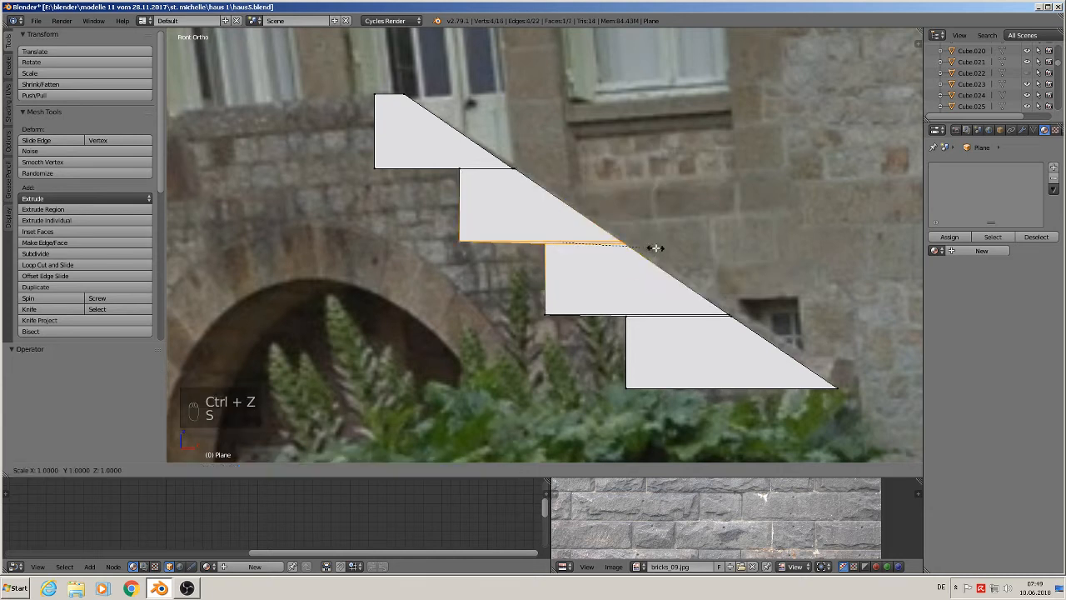
pyautogui.press('z')
pyautogui.press('0')
pyautogui.click(655, 247)
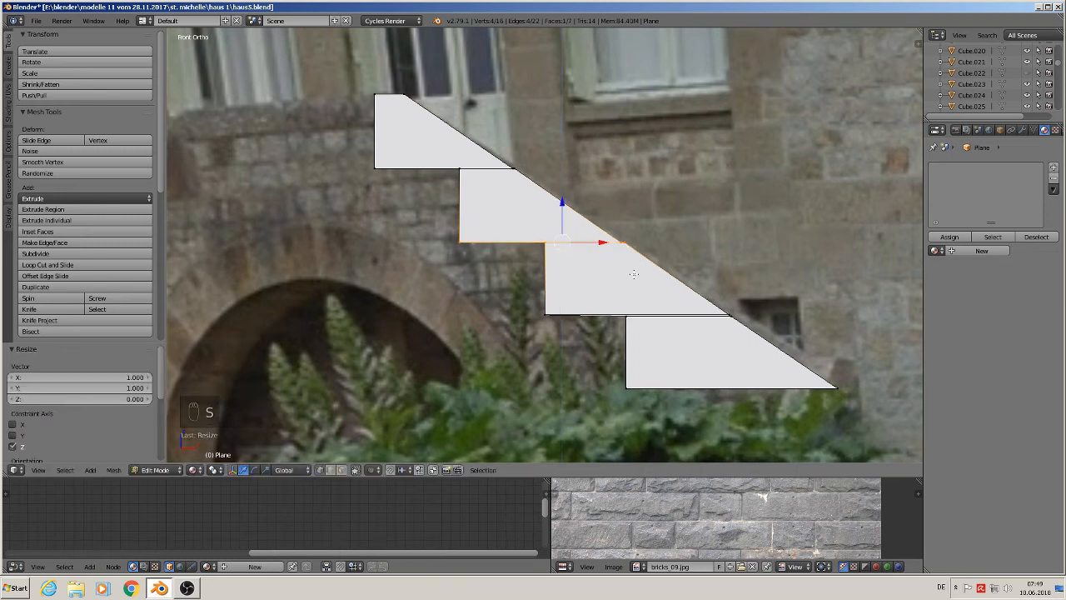
# - Flatten the third step's lower edge by scaling its vertices to 0 along Z
pyautogui.press('Tab')
pyautogui.press('Tab')
pyautogui.press('a')
pyautogui.press('a')
pyautogui.press('a')
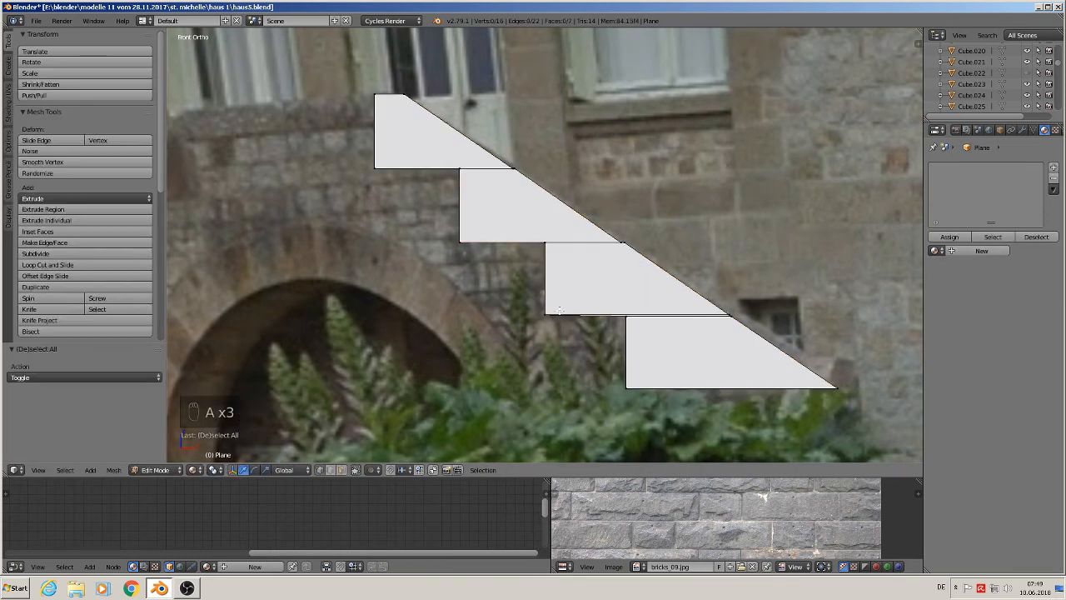
pyautogui.press('c')
pyautogui.moveTo(536, 317); pyautogui.dragTo(748, 313)
pyautogui.rightClick(749, 313)
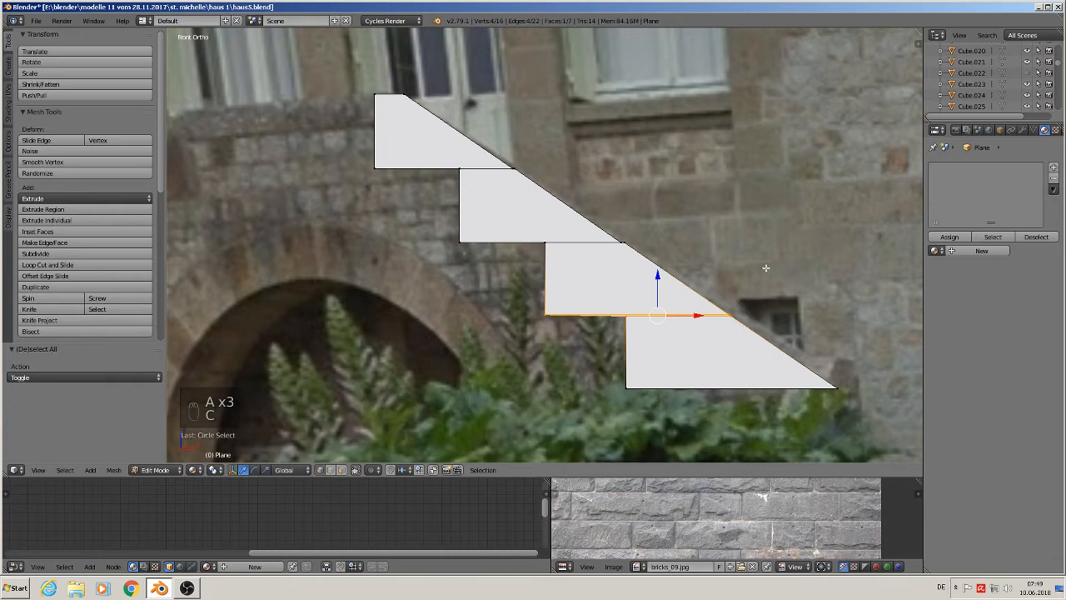
pyautogui.press('s')
pyautogui.press('z')
pyautogui.press('0')
pyautogui.click(764, 269)
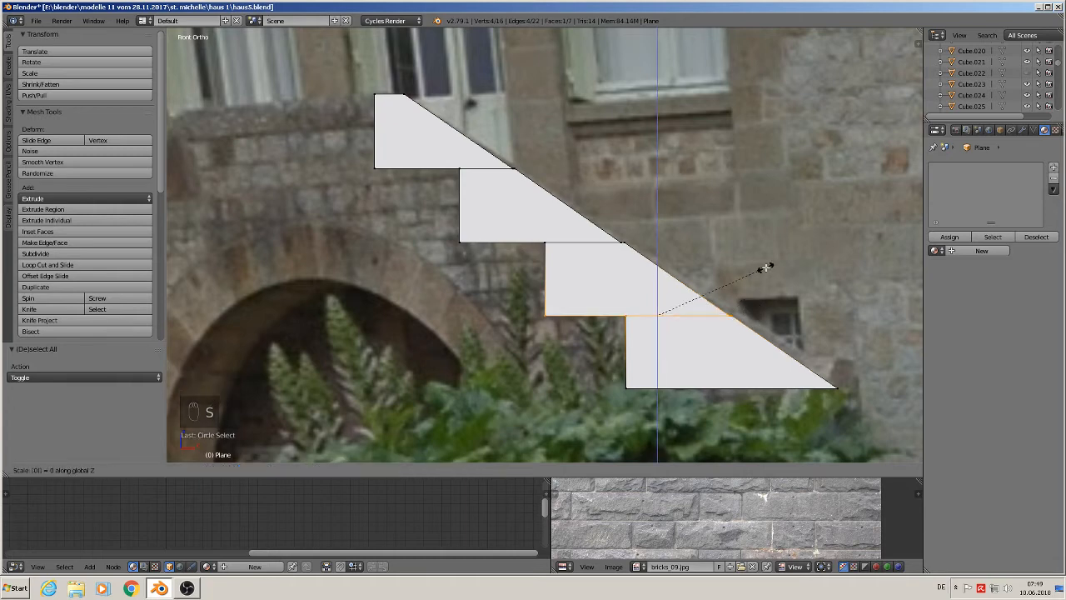
# - Inspect the step junctions of the stepped profile up close and from an oblique angle
pyautogui.press('a')
pyautogui.scroll(5, 634, 254)
pyautogui.scroll(1, 630, 261)
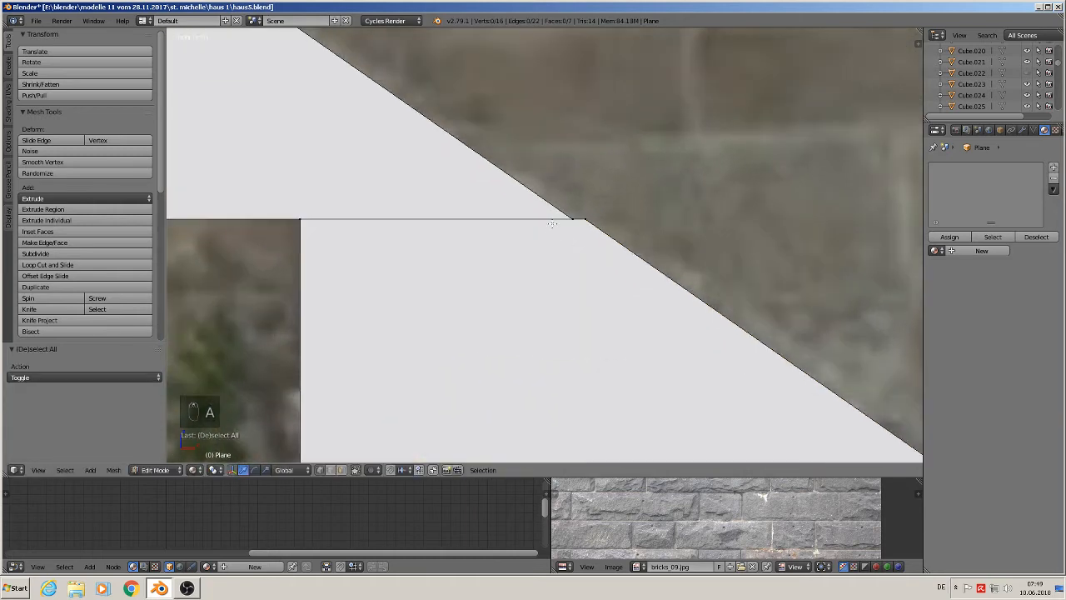
pyautogui.press('c')
pyautogui.click(559, 222)
pyautogui.rightClick(562, 222)
pyautogui.moveTo(599, 219); pyautogui.dragTo(612, 217)
pyautogui.scroll(-4, 620, 219)
pyautogui.press('Tab')
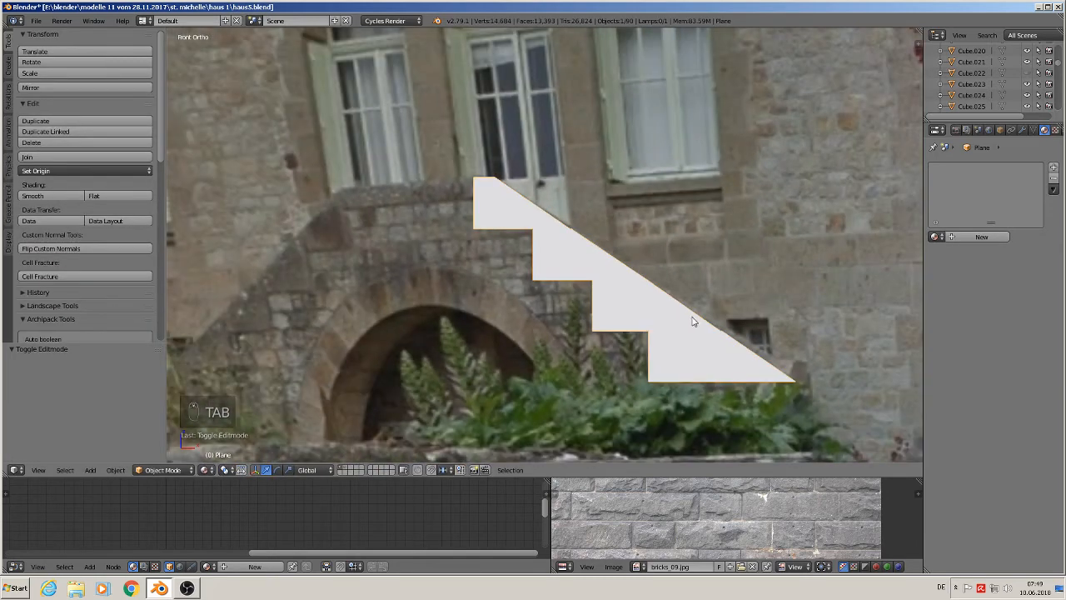
pyautogui.scroll(-2, 730, 345)
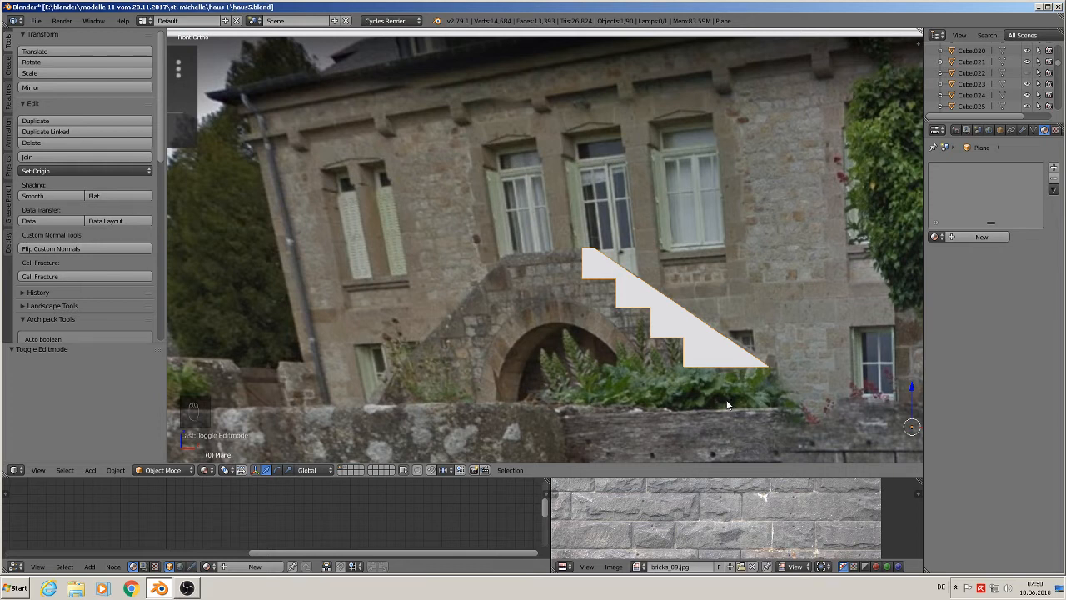
pyautogui.scroll(4, 704, 338)
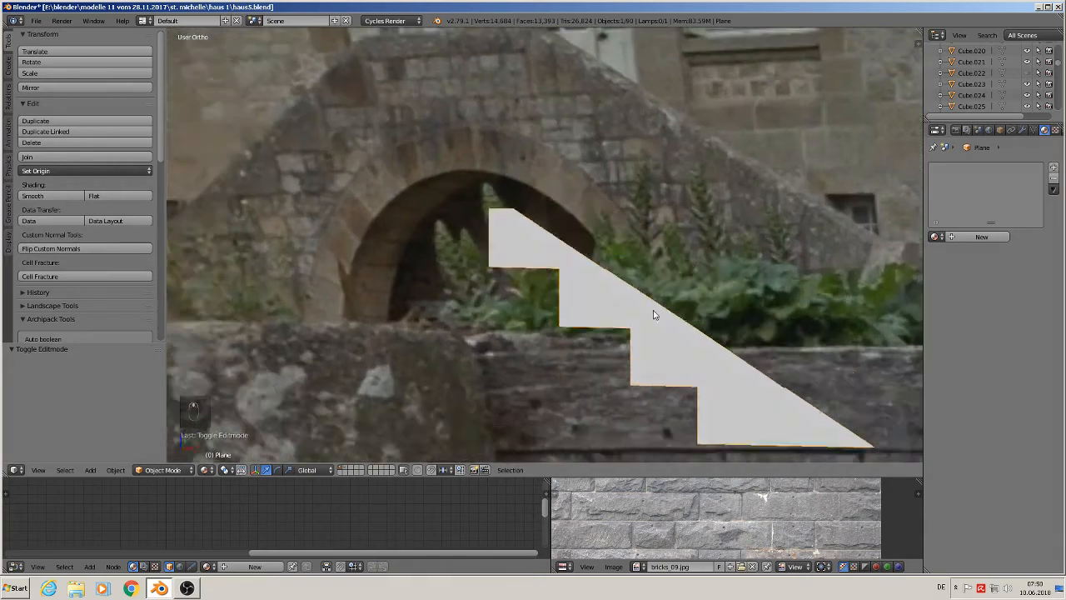
pyautogui.moveTo(654, 315); pyautogui.dragTo(618, 316, button='middle')
pyautogui.press('Tab')
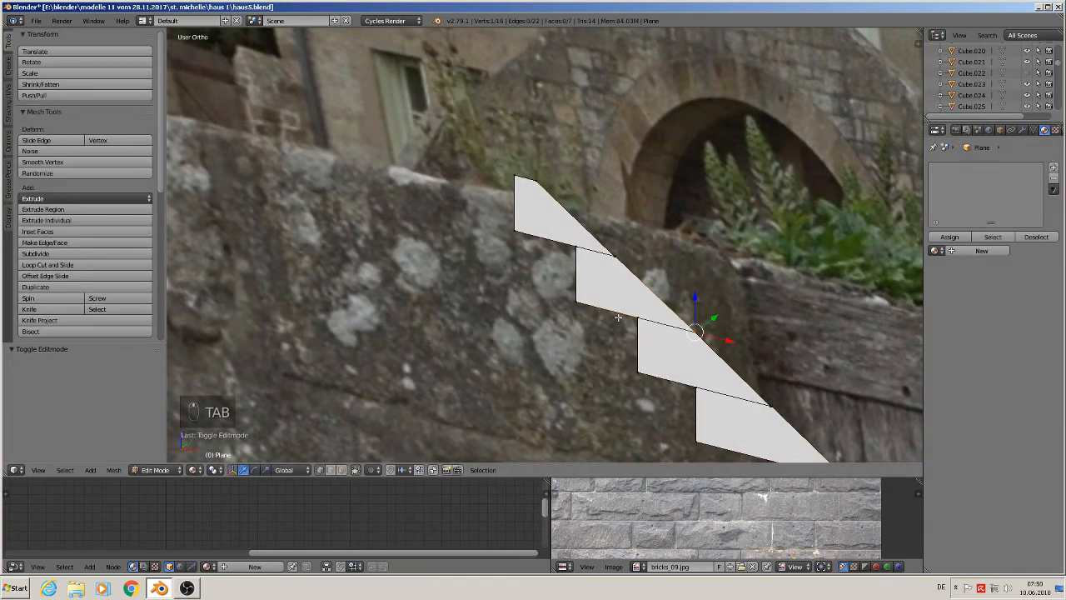
# - Select the whole stepped plane and mark all its edges as seams
pyautogui.scroll(-2, 618, 317)
pyautogui.press('a')
pyautogui.press('a')
pyautogui.press('a')
pyautogui.press('a')
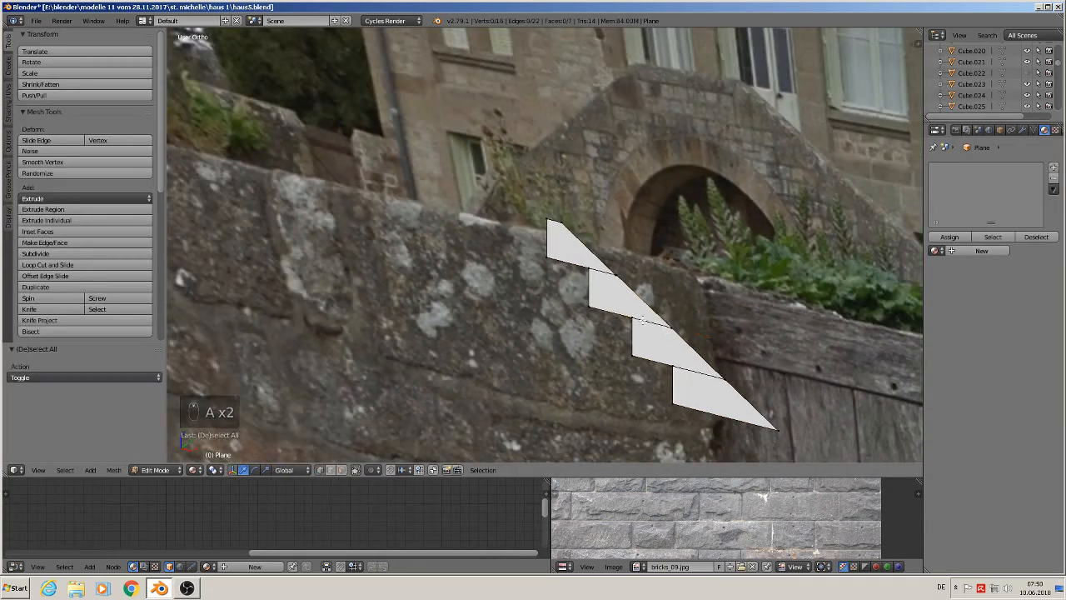
pyautogui.moveTo(643, 321); pyautogui.dragTo(633, 328, button='middle')
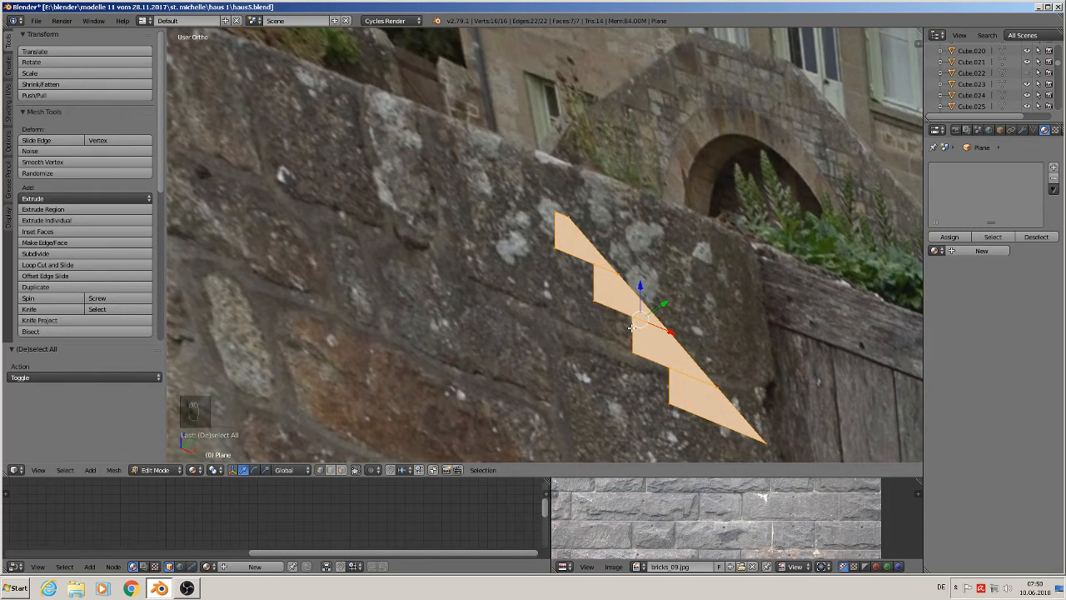
pyautogui.click(9, 112)
pyautogui.click(50, 210)
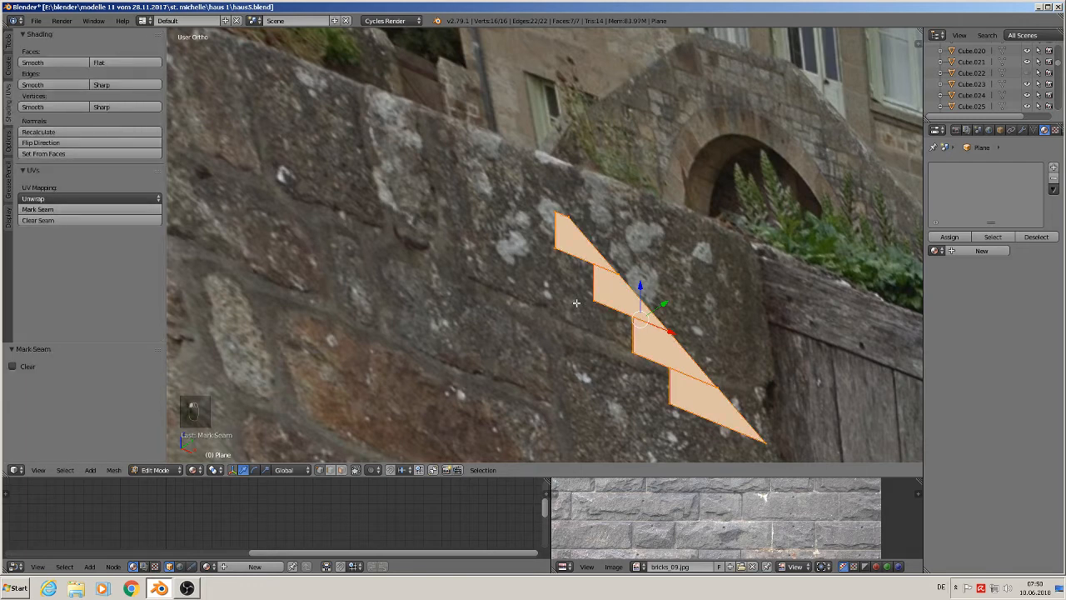
# - Extrude the stepped plane 0.012 along Y for thickness and mark the new edges as seams
pyautogui.scroll(-1, 576, 303)
pyautogui.press('e')
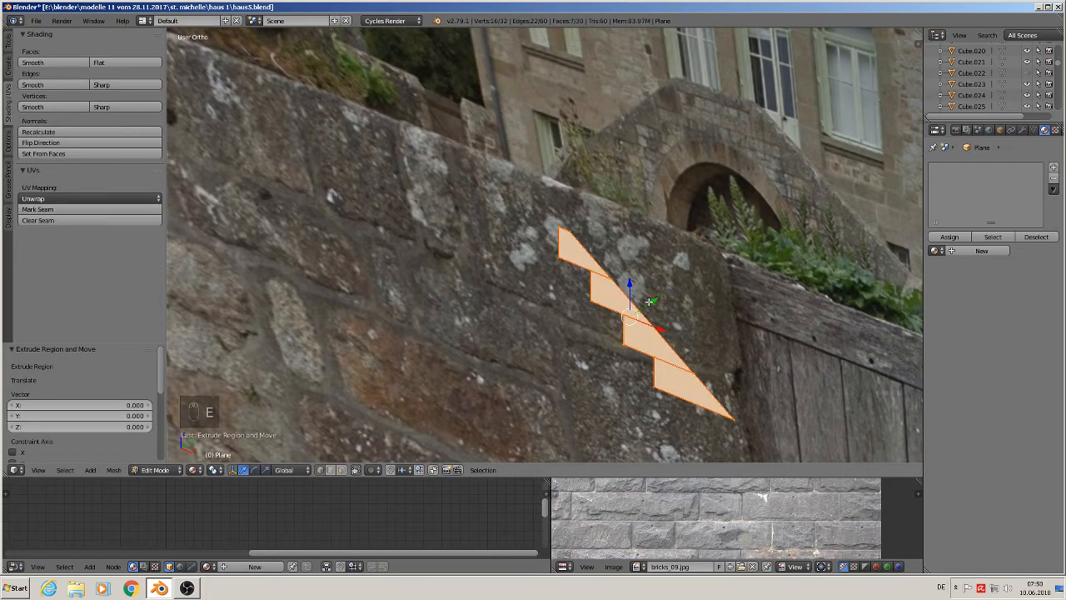
pyautogui.moveTo(650, 301); pyautogui.dragTo(664, 294)
pyautogui.scroll(1, 658, 298)
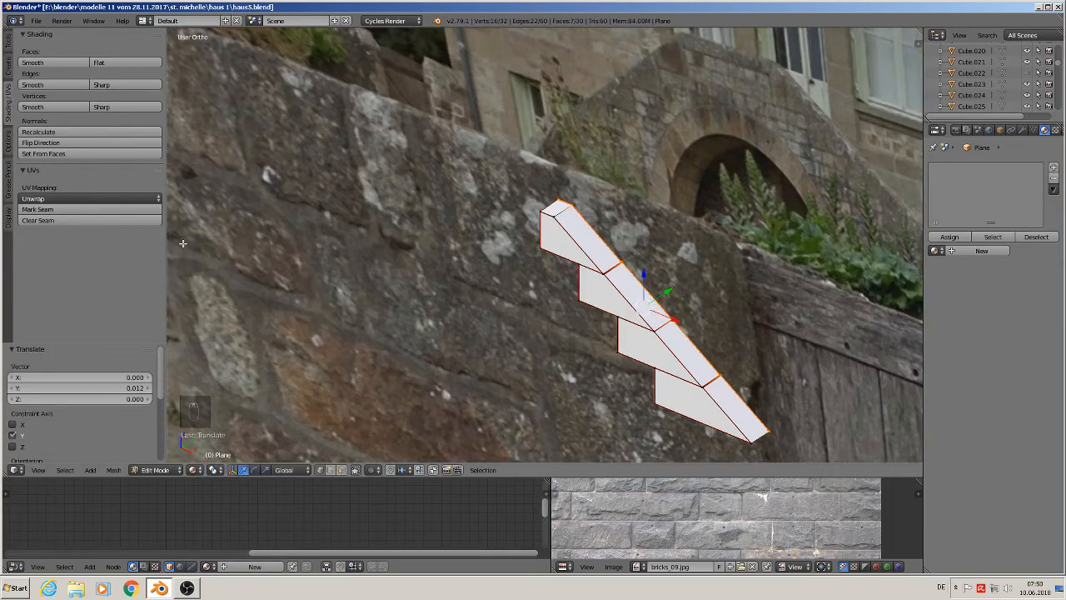
pyautogui.click(58, 209)
# - Mark seams on the edge loops around the stair wall's lower end and bottom riser
pyautogui.press('a')
pyautogui.moveTo(574, 271); pyautogui.dragTo(539, 240, button='middle')
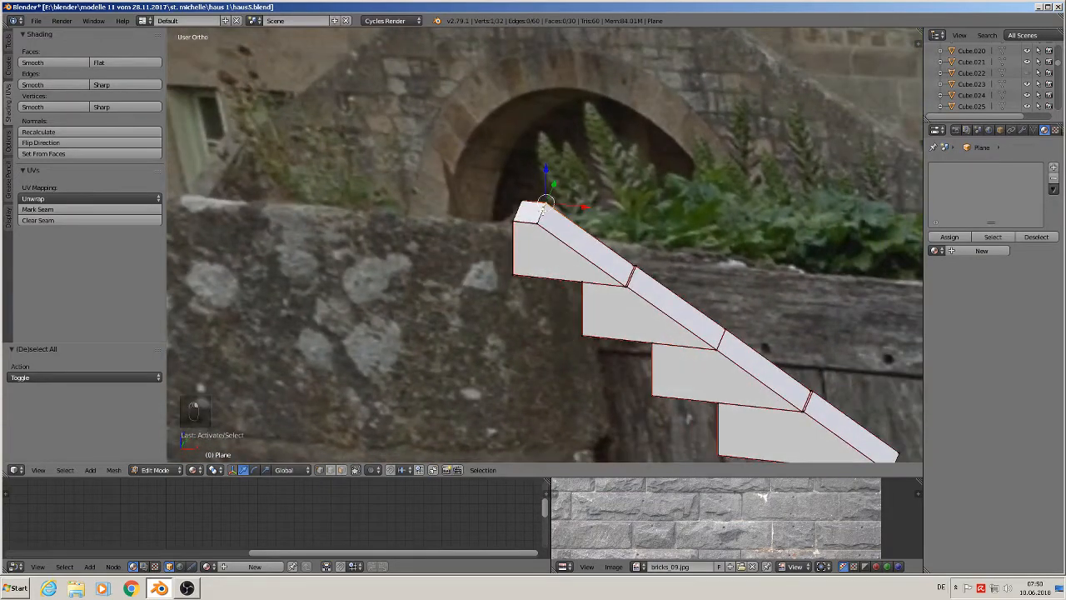
pyautogui.keyDown('alt'); pyautogui.rightClick(521, 212); pyautogui.keyUp('alt')
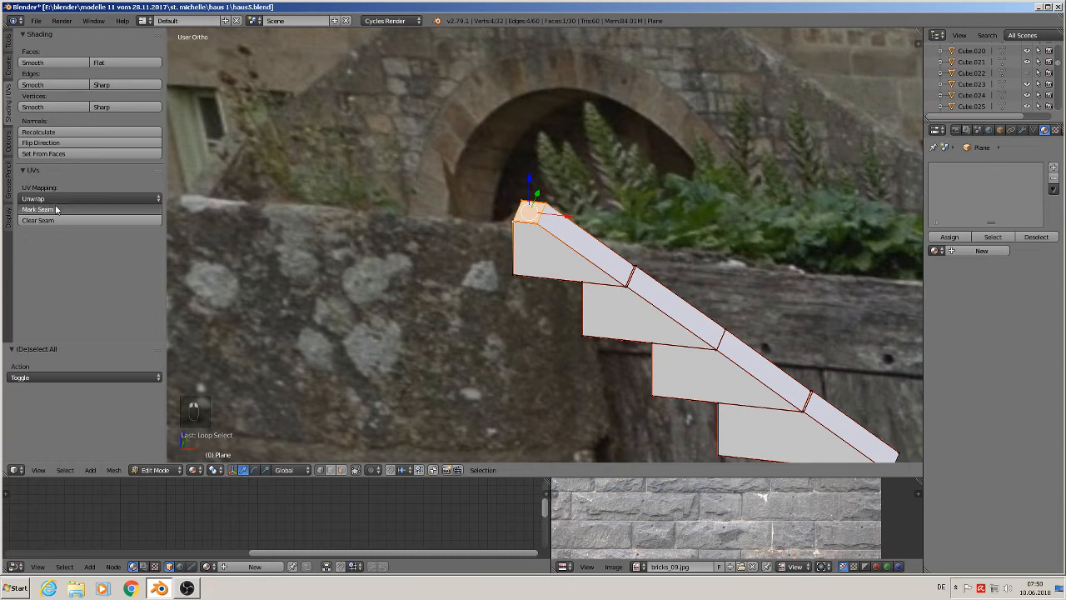
pyautogui.scroll(-3, 620, 323)
pyautogui.press('a')
pyautogui.scroll(3, 620, 323)
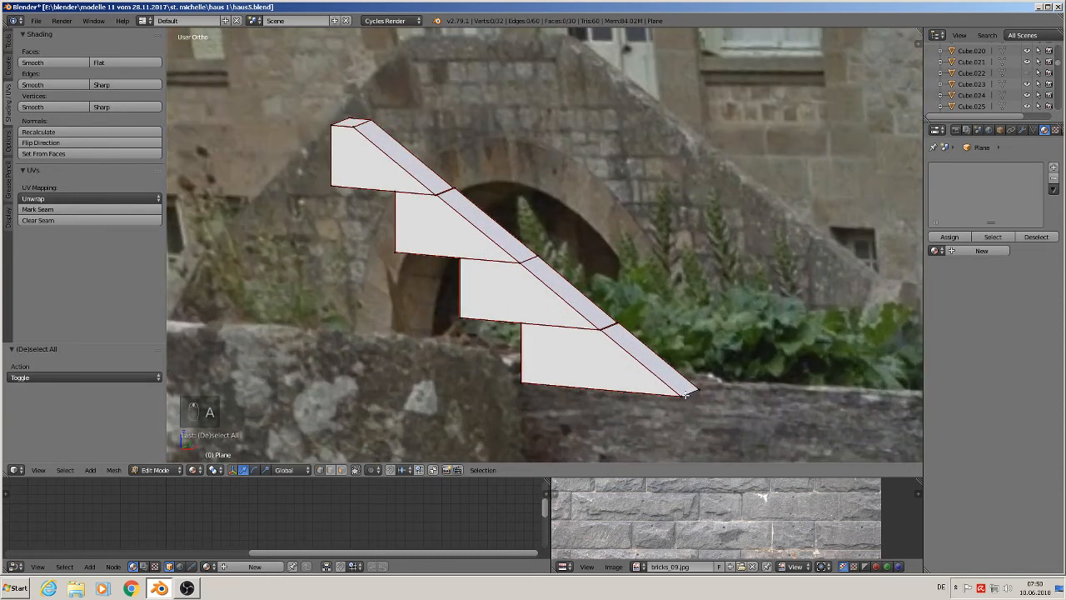
pyautogui.keyDown('alt'); pyautogui.rightClick(634, 391); pyautogui.keyUp('alt')
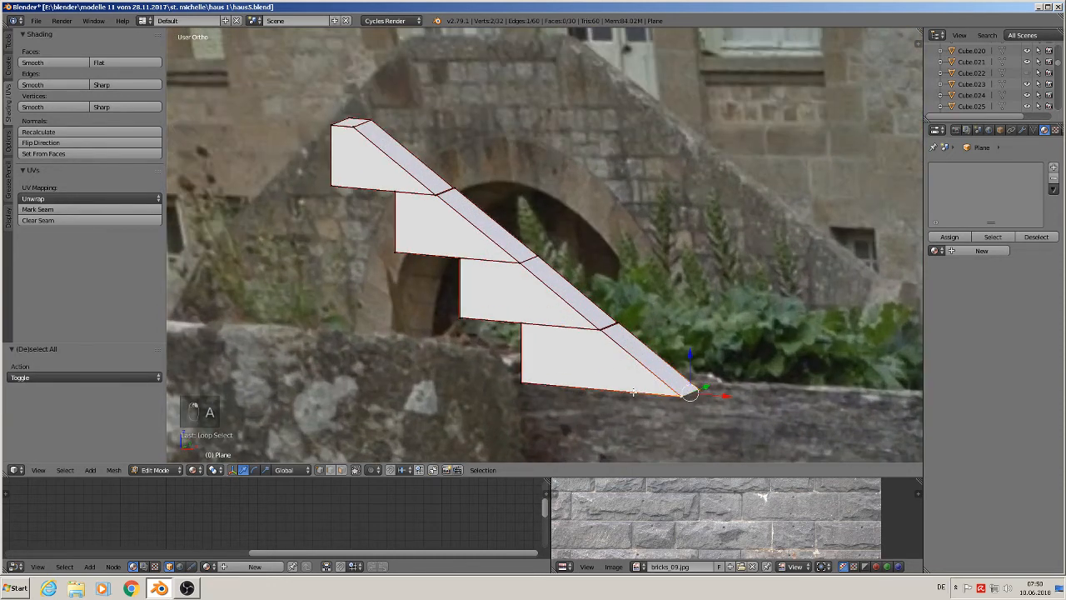
pyautogui.click(44, 211)
pyautogui.scroll(-1, 430, 340)
pyautogui.moveTo(433, 338); pyautogui.dragTo(539, 350, button='middle')
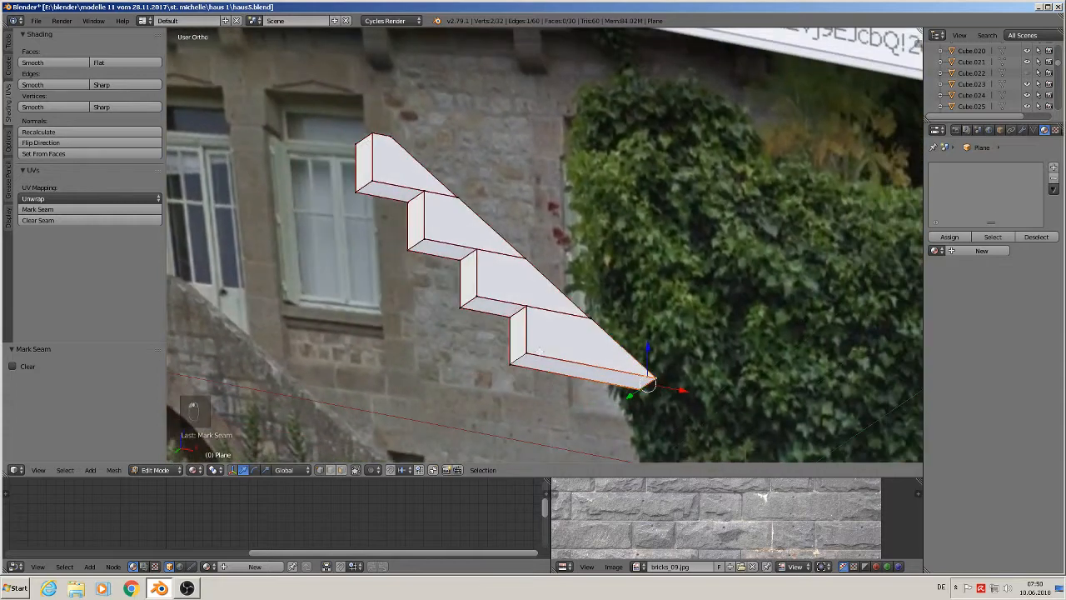
pyautogui.keyDown('alt'); pyautogui.rightClick(523, 365); pyautogui.keyUp('alt')
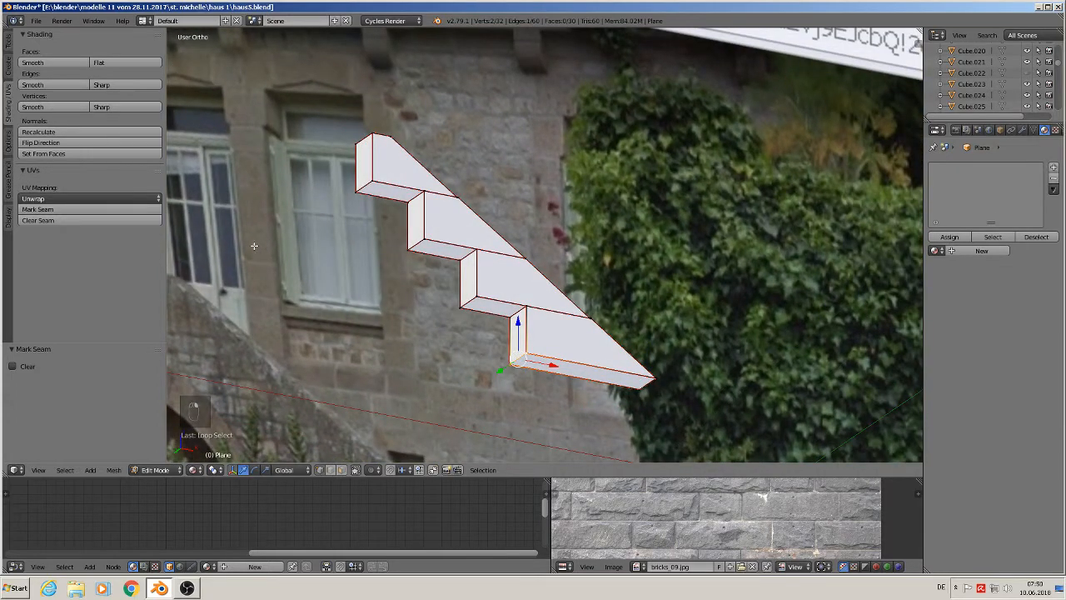
pyautogui.click(105, 211)
pyautogui.press('Tab')
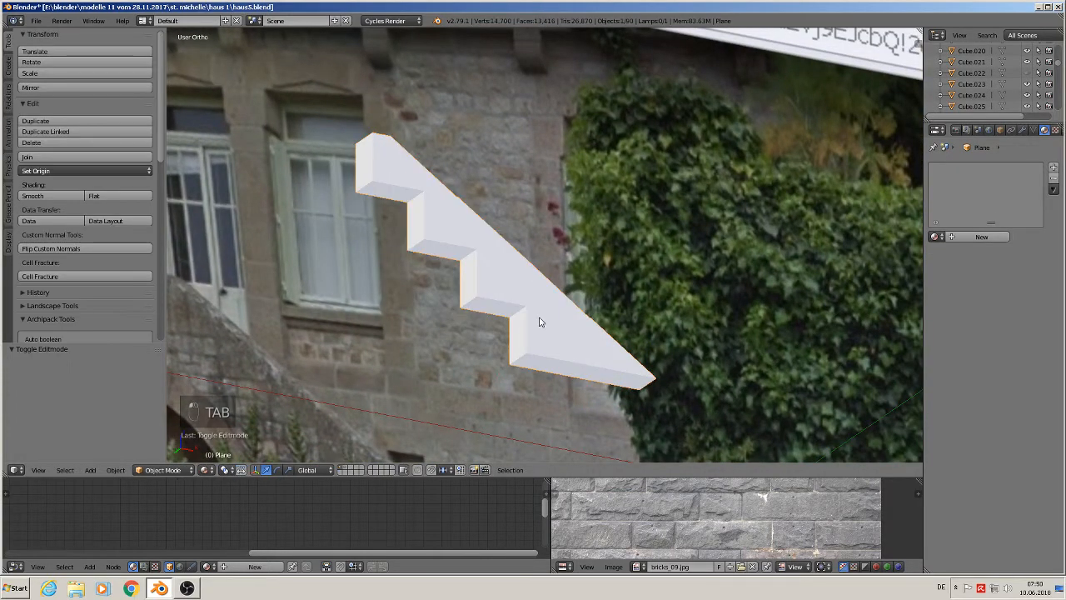
# - Apply the scale of the stair wall object
pyautogui.press('Tab')
pyautogui.moveTo(545, 328); pyautogui.dragTo(478, 383, button='middle')
pyautogui.press('a')
pyautogui.press('a')
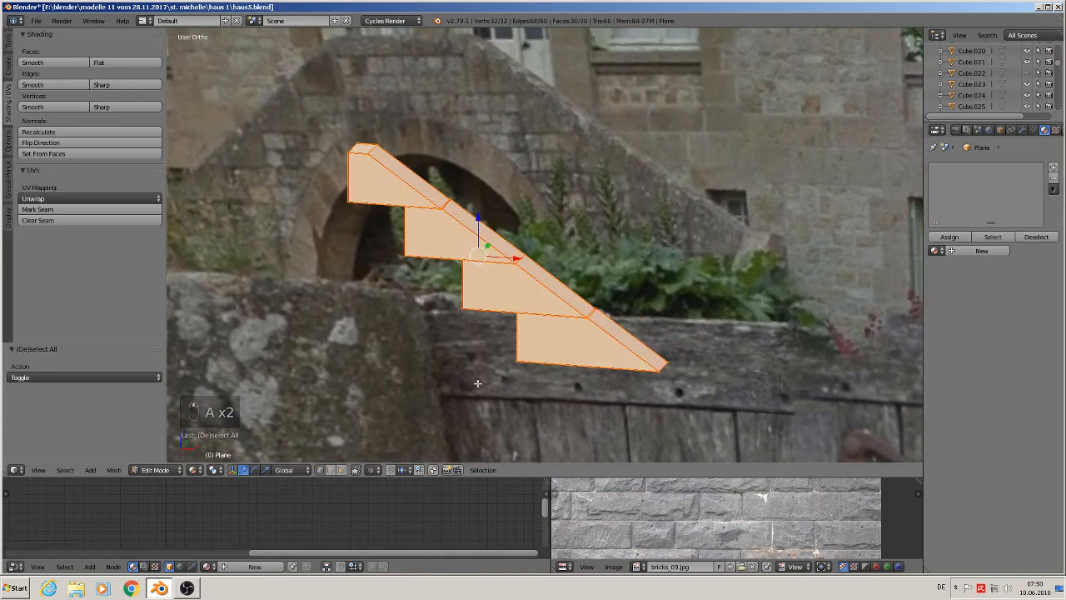
pyautogui.press('Tab')
pyautogui.press('Tab')
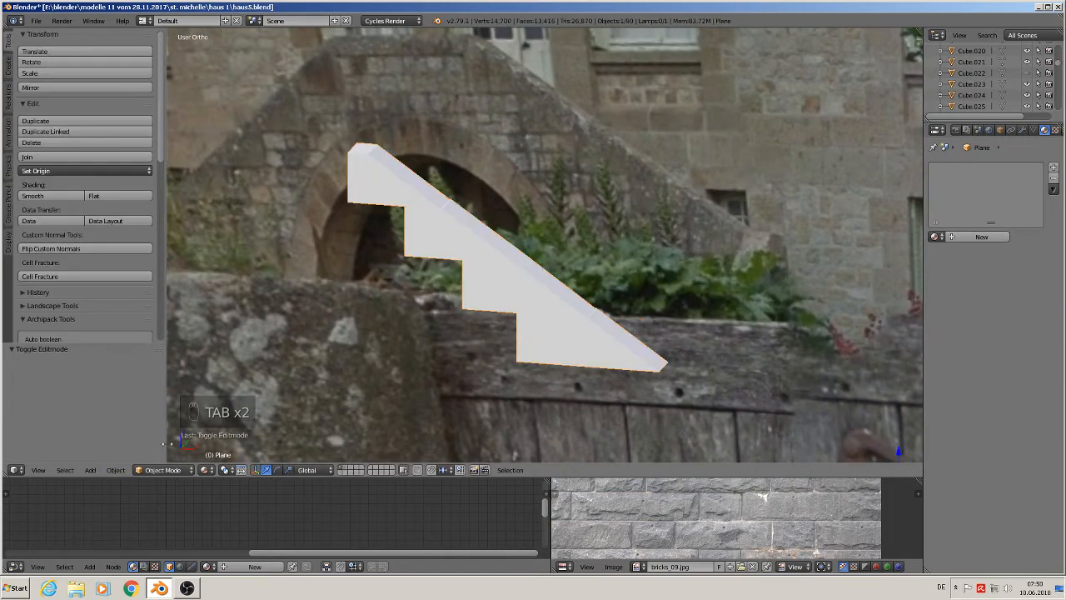
pyautogui.click(116, 470)
pyautogui.moveTo(153, 386)
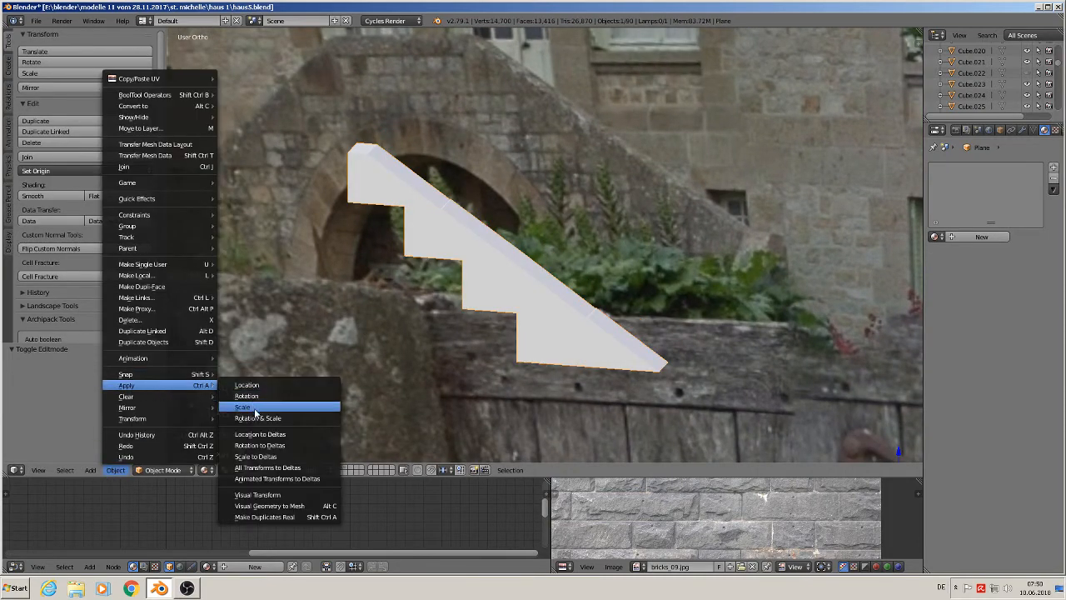
pyautogui.click(250, 418)
# - Set the stair wall's origin to its geometry
pyautogui.scroll(-3, 427, 374)
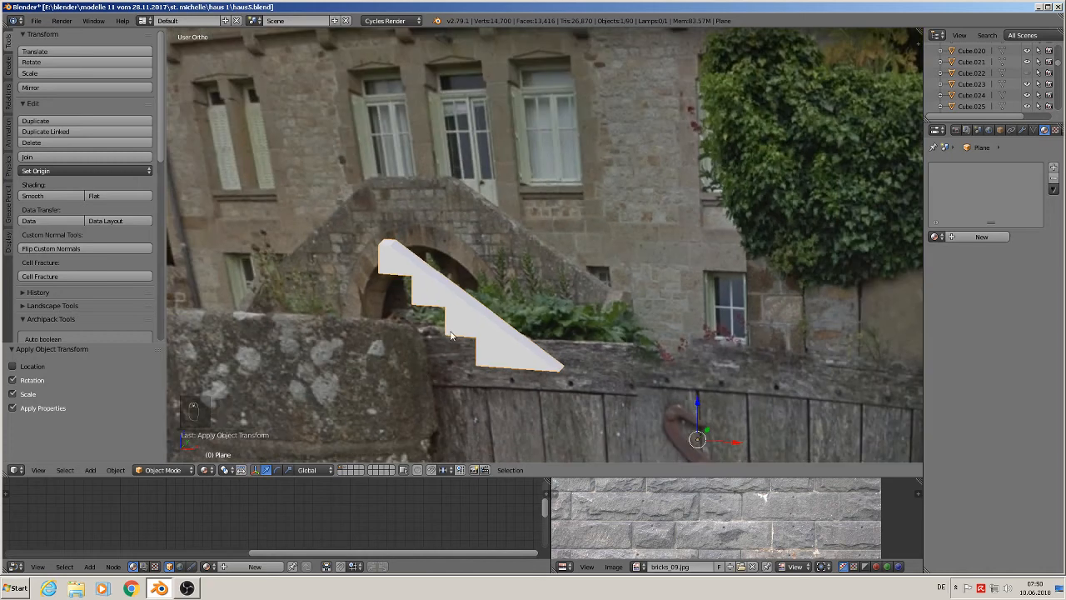
pyautogui.click(90, 169)
pyautogui.click(97, 198)
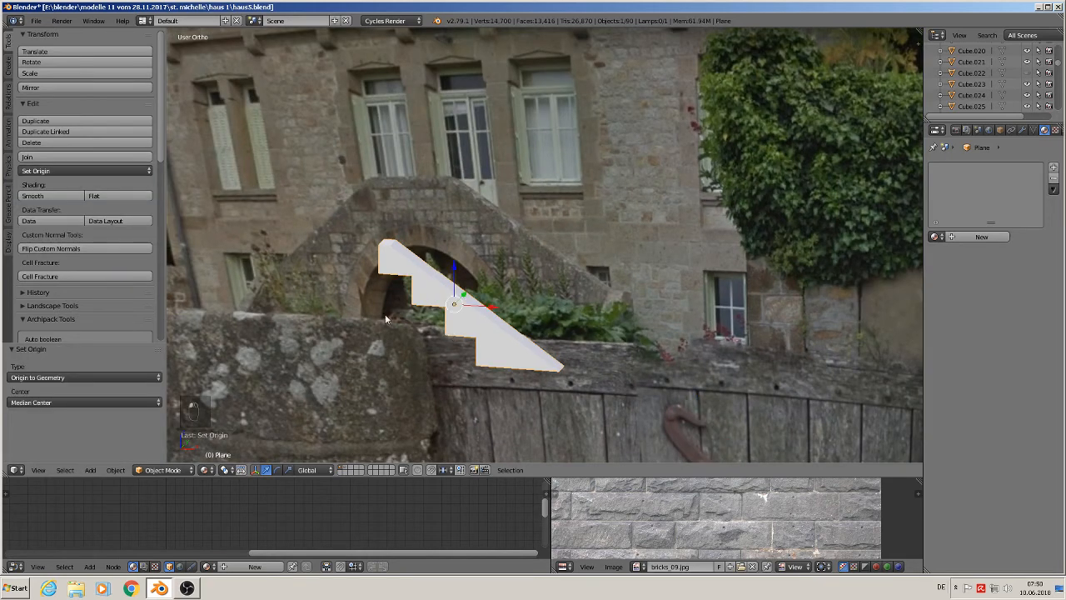
# - Duplicate the stair wall and move the copy 0.12 along X
pyautogui.scroll(2, 396, 318)
pyautogui.hotkey('shift', 'd')
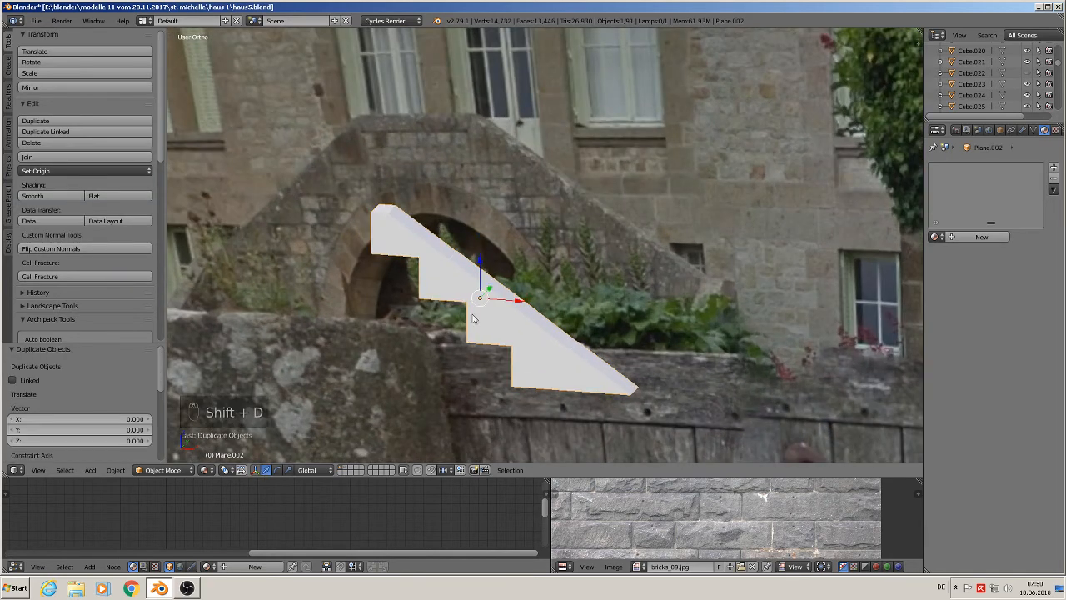
pyautogui.press('x')
pyautogui.click(796, 339)
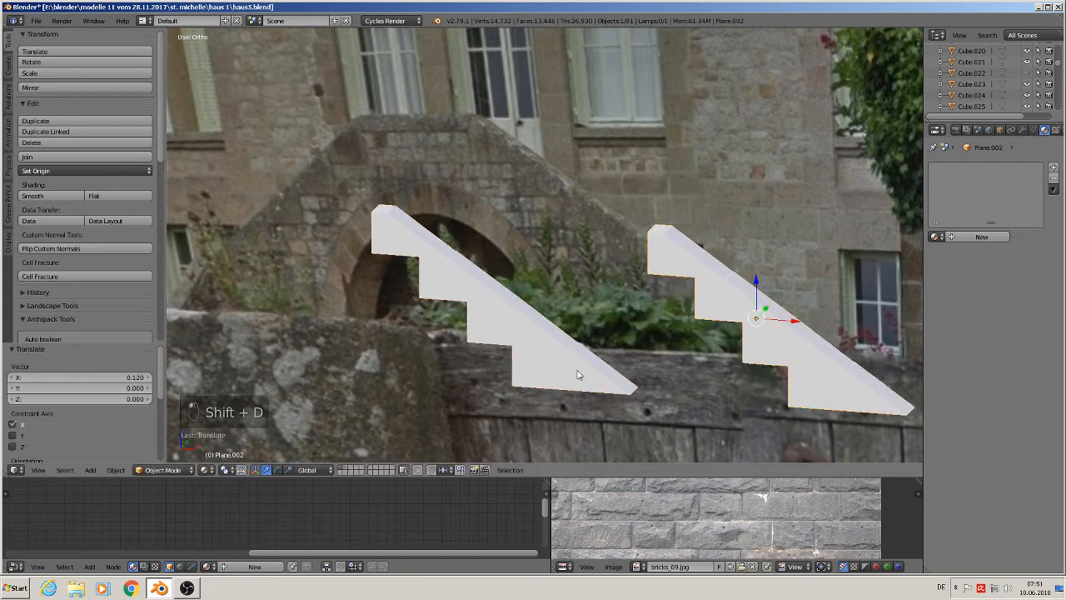
# - Bevel the selected edges of the left stair wall with two segments and a small offset of about 0.004
pyautogui.rightClick(510, 301)
pyautogui.press('Tab')
pyautogui.scroll(2, 534, 329)
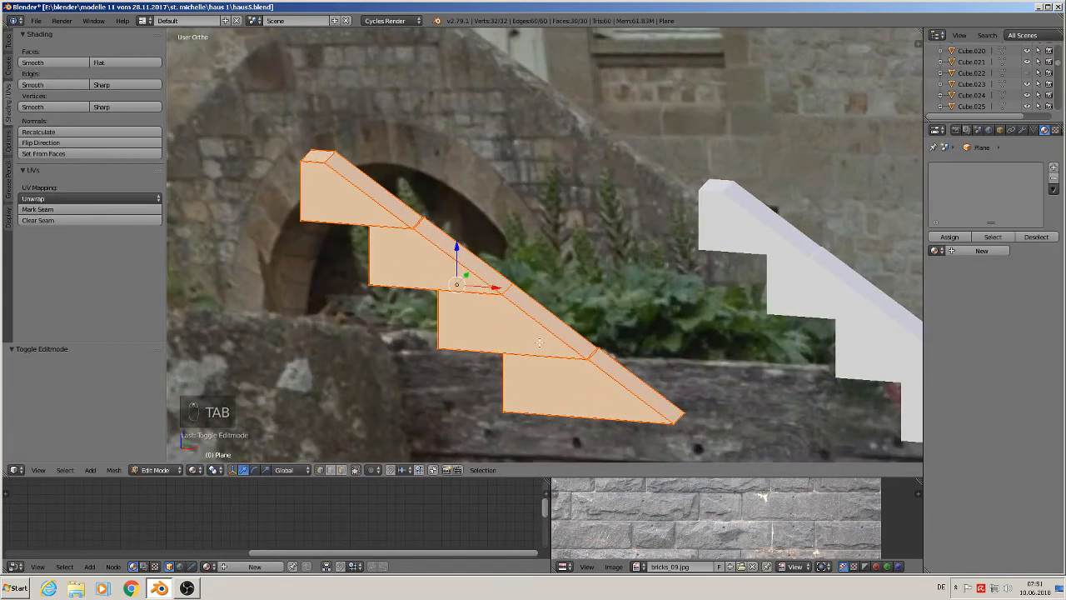
pyautogui.hotkey('ctrl', 'b')
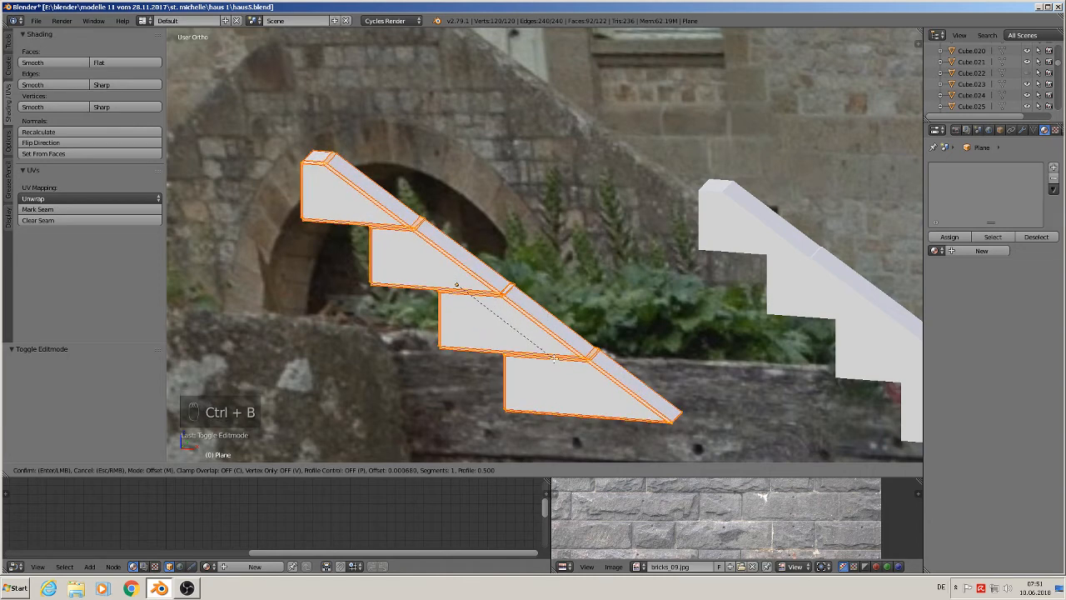
pyautogui.scroll(1, 554, 358)
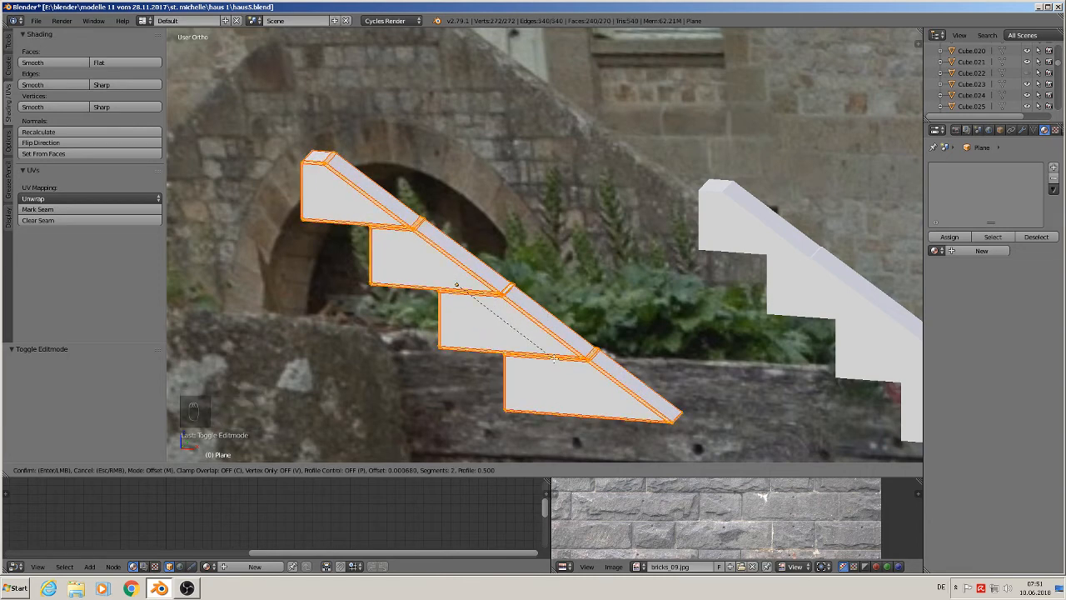
pyautogui.click(554, 359)
pyautogui.press('Tab')
pyautogui.press('Tab')
pyautogui.press('Tab')
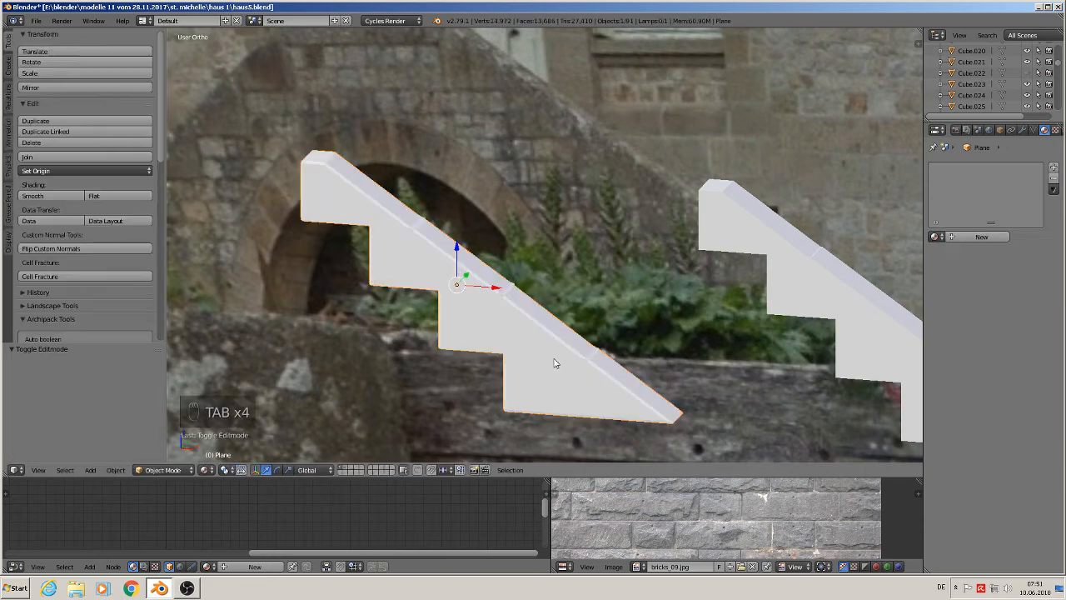
# - Shift the left stair wall 0.037 along X in front view and save the file
pyautogui.press('a')
pyautogui.press('a')
pyautogui.press('a')
pyautogui.press('a')
pyautogui.press('a')
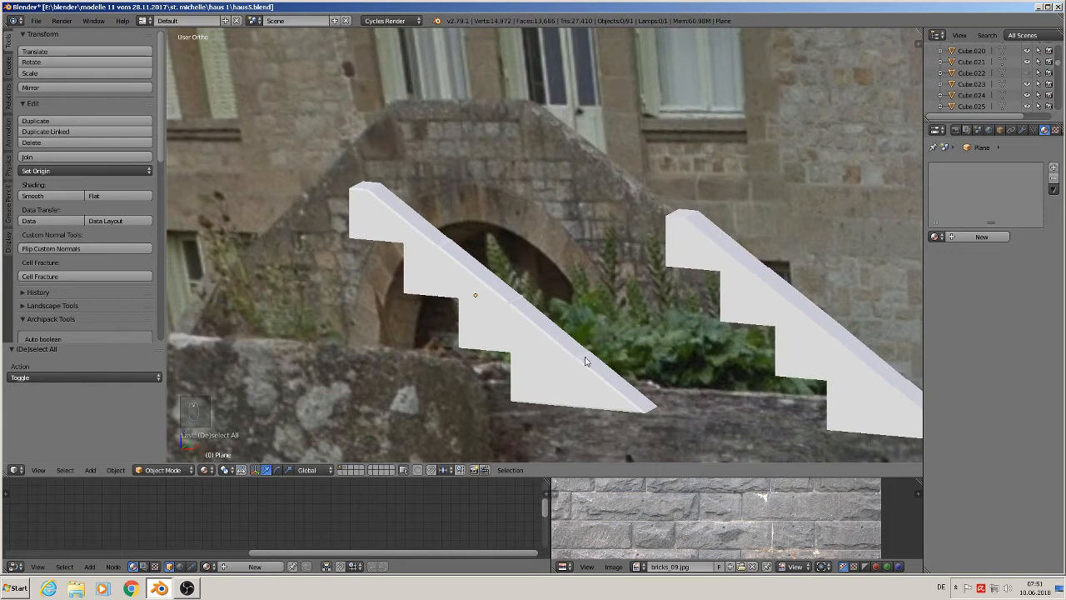
pyautogui.press('KP_1')
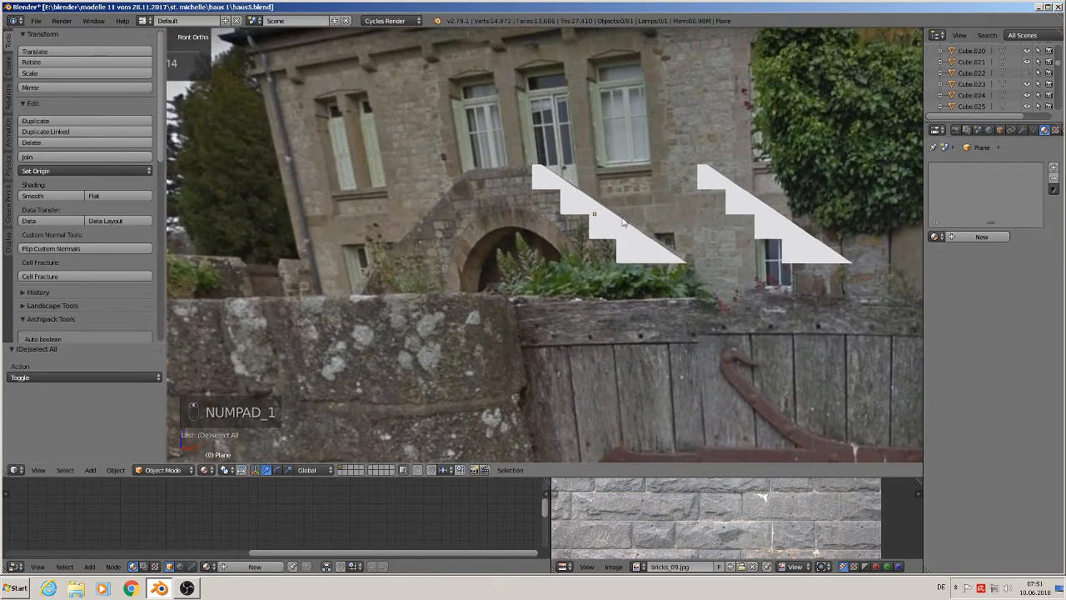
pyautogui.rightClick(604, 223)
pyautogui.moveTo(622, 216); pyautogui.dragTo(674, 219)
pyautogui.click(38, 20)
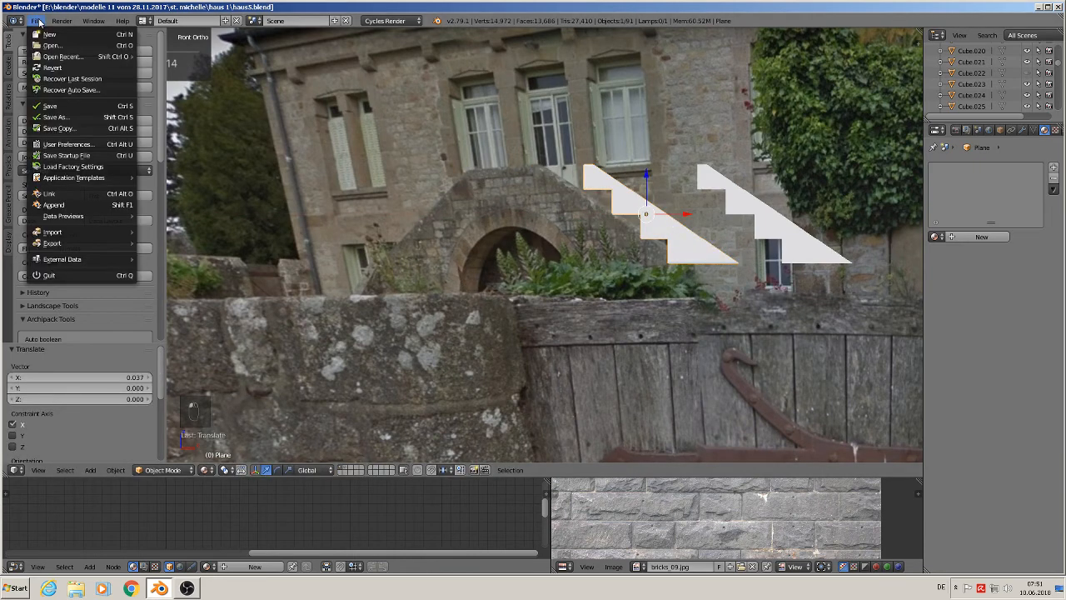
pyautogui.click(49, 105)
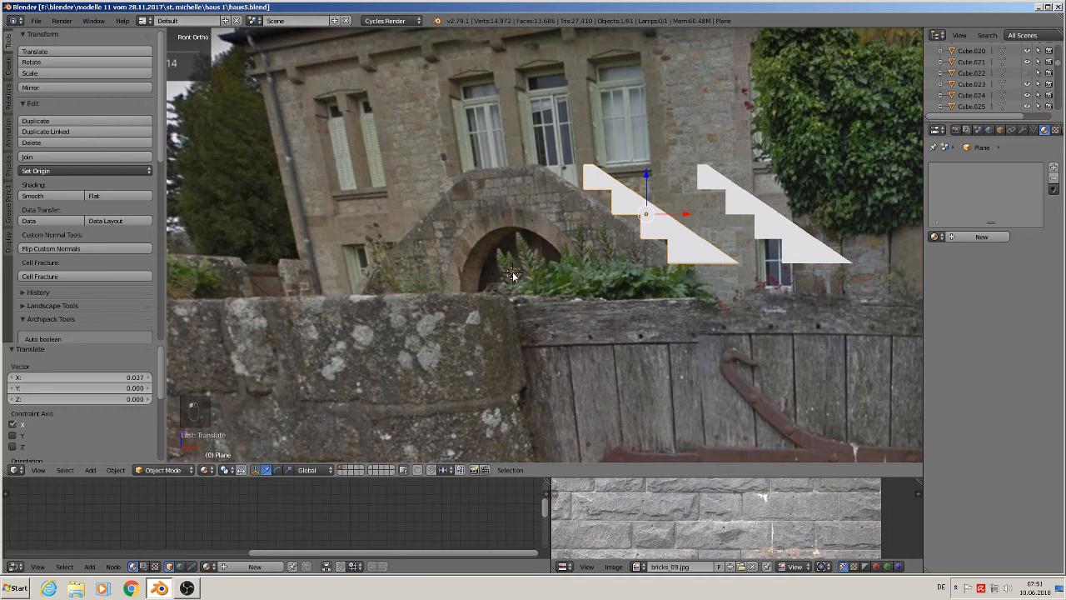
# - Add a circle at the garden arch, rotate it 90° about X and scale it to 0.049
pyautogui.press('a')
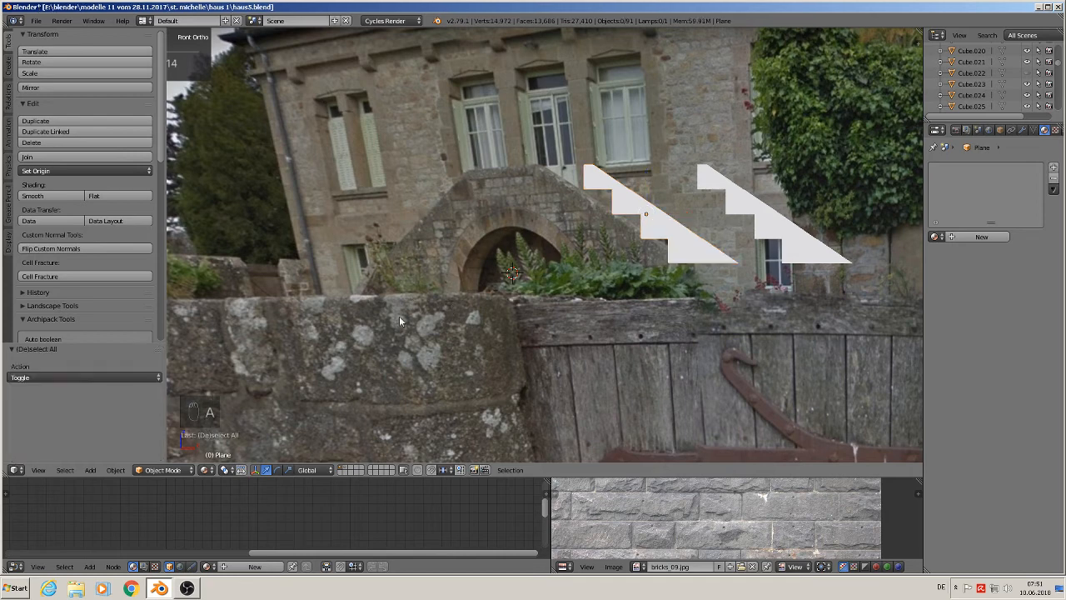
pyautogui.click(91, 469)
pyautogui.moveTo(125, 456)
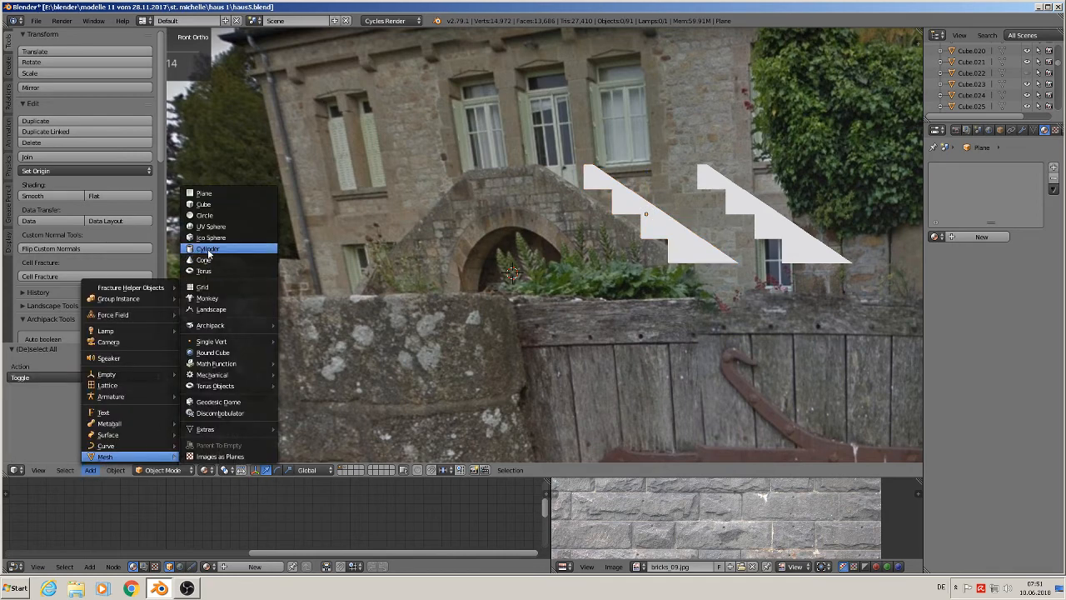
pyautogui.click(214, 216)
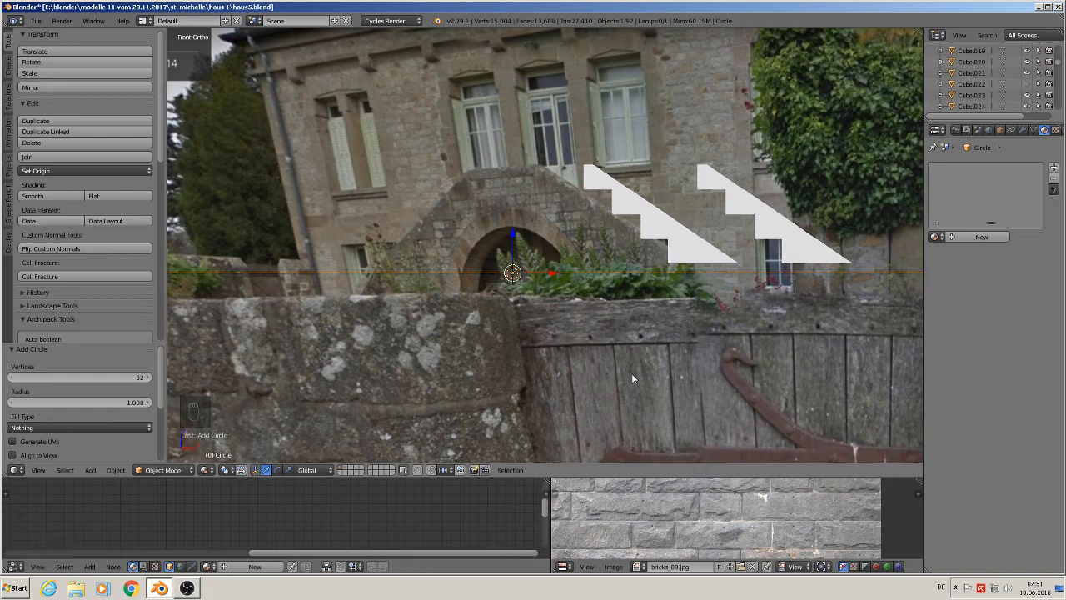
pyautogui.write('rx90')
pyautogui.press('Return')
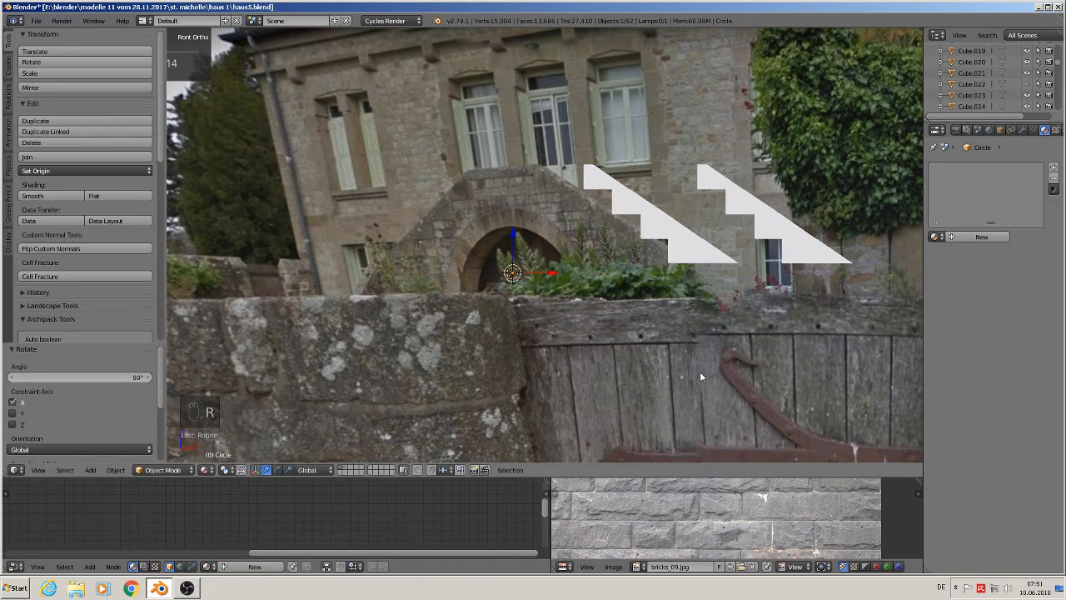
pyautogui.press('s')
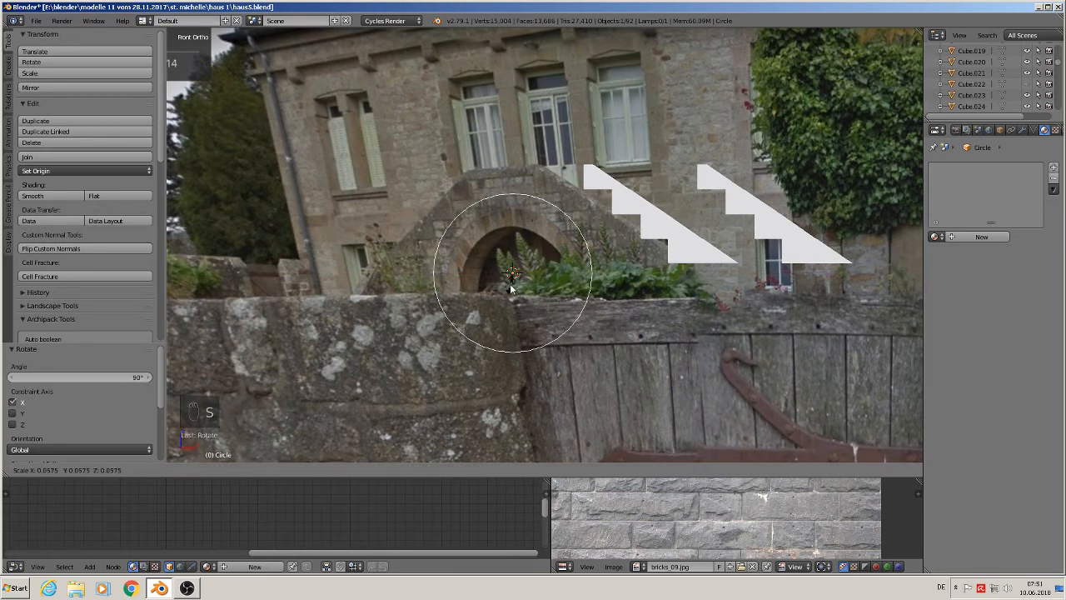
pyautogui.click(510, 285)
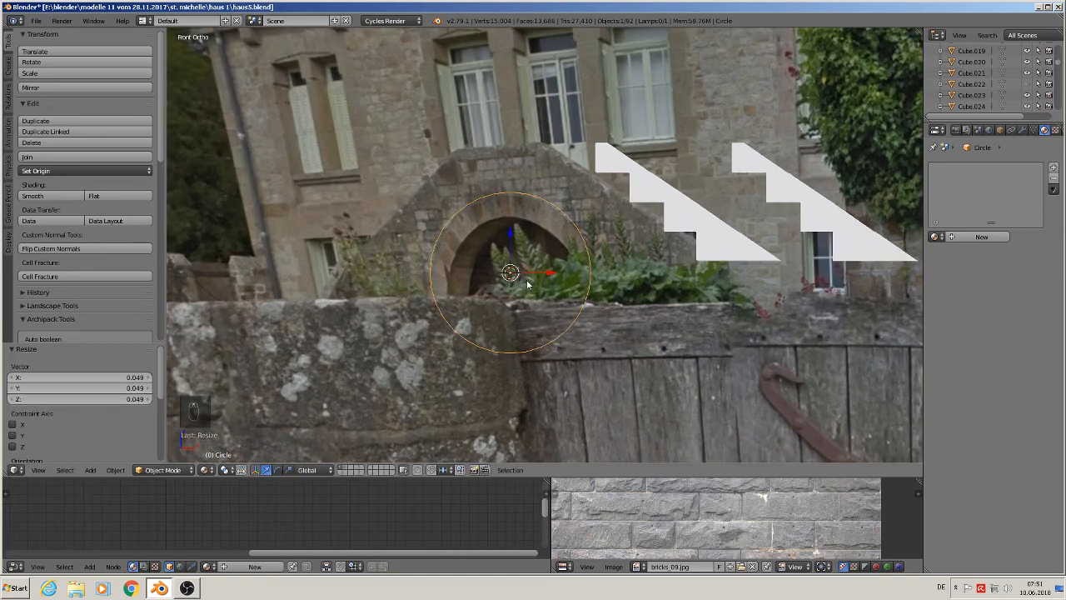
# - Delete the lower half of the circle's vertices to leave an arc
pyautogui.scroll(-1, 533, 317)
pyautogui.press('Tab')
pyautogui.press('a')
pyautogui.press('a')
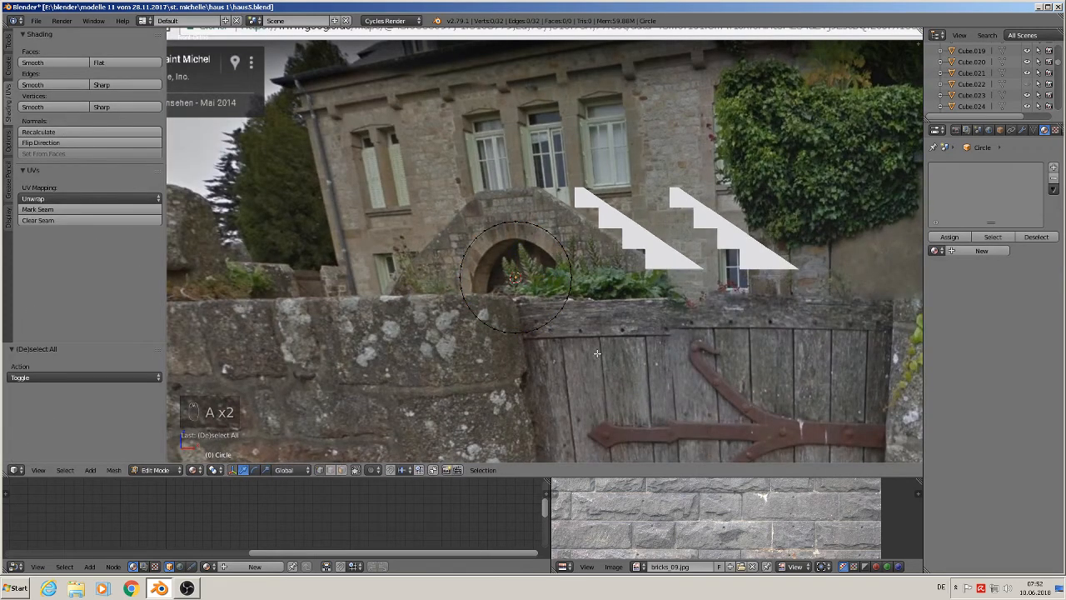
pyautogui.press('b')
pyautogui.moveTo(635, 353); pyautogui.dragTo(424, 281)
pyautogui.press('x')
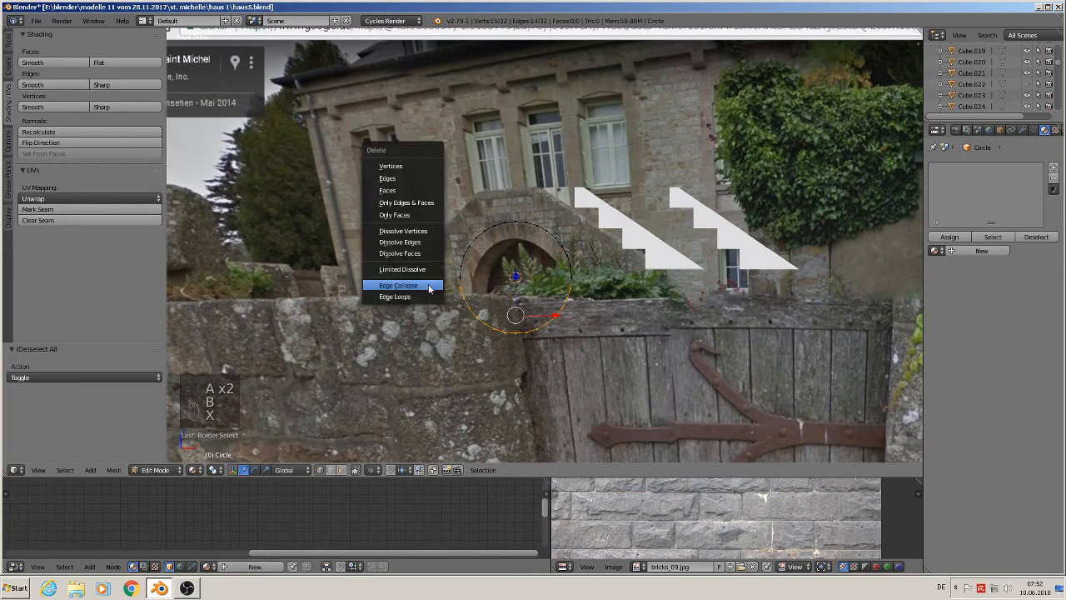
pyautogui.click(419, 167)
# - Extrude the arc and scale it inward to form the arch ring, nudging it 0.01 down along Z
pyautogui.press('a')
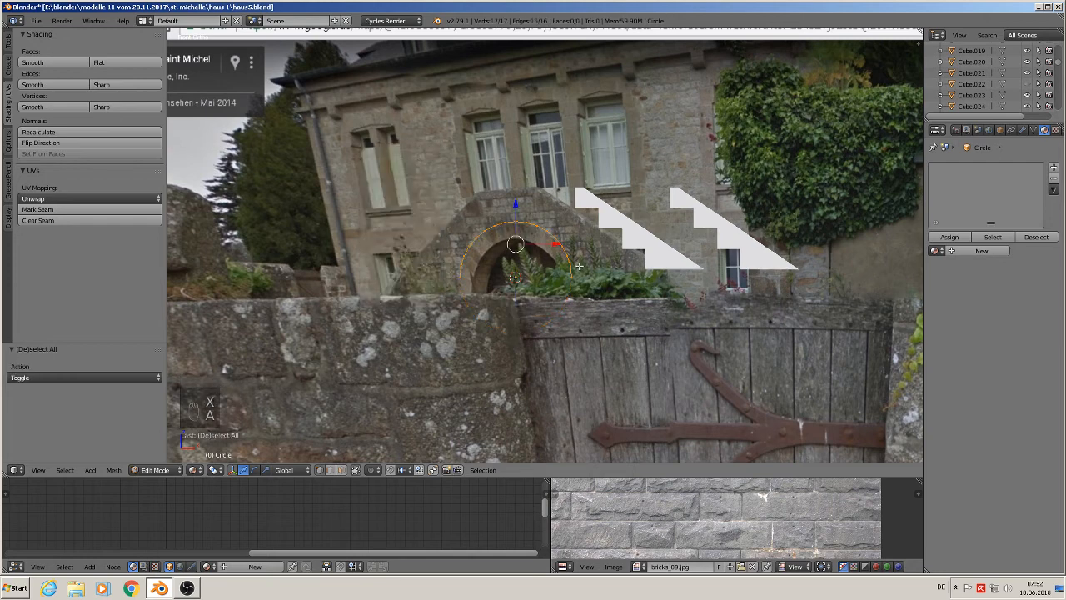
pyautogui.scroll(3, 579, 266)
pyautogui.press('e')
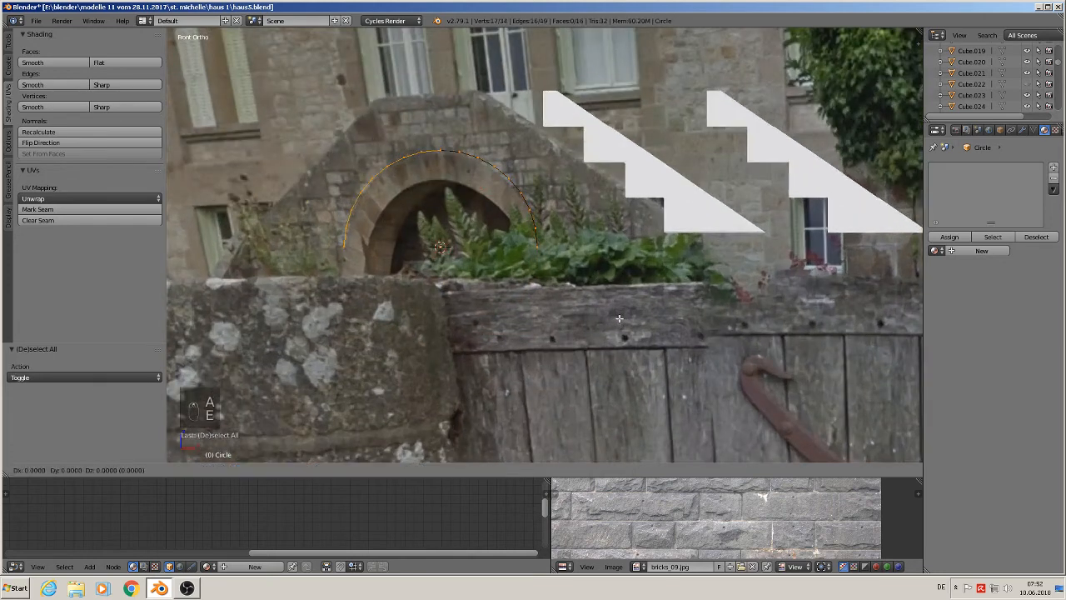
pyautogui.press('s')
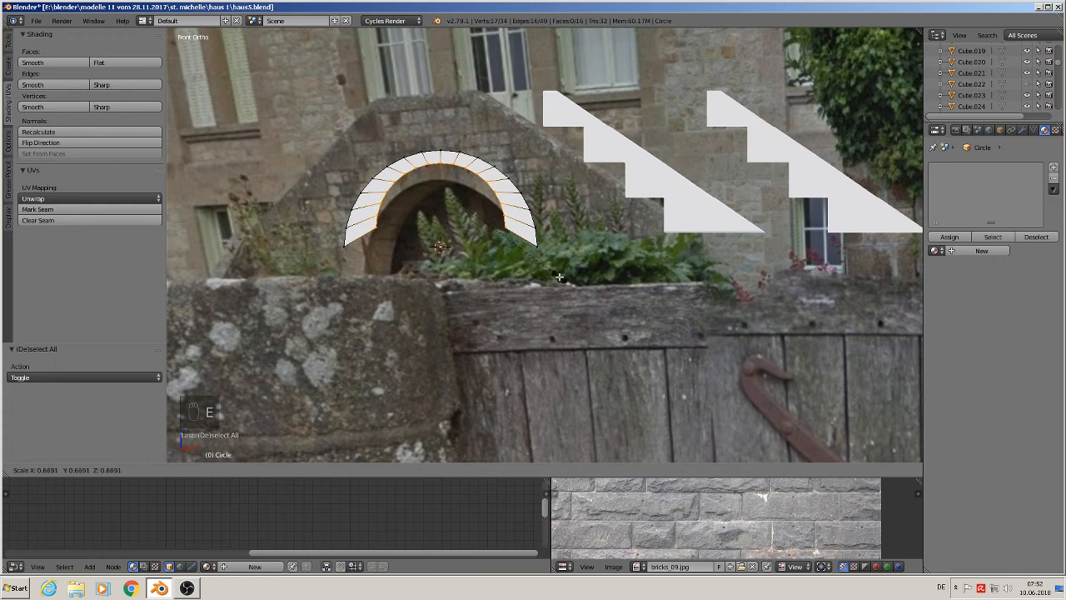
pyautogui.click(560, 276)
pyautogui.moveTo(440, 153); pyautogui.dragTo(441, 168)
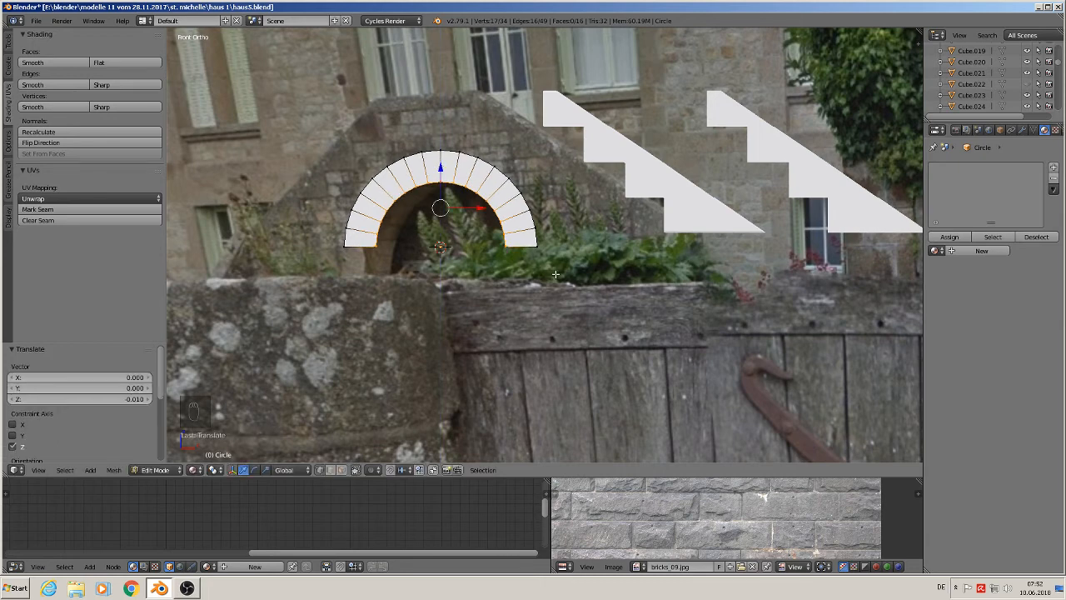
pyautogui.press('Tab')
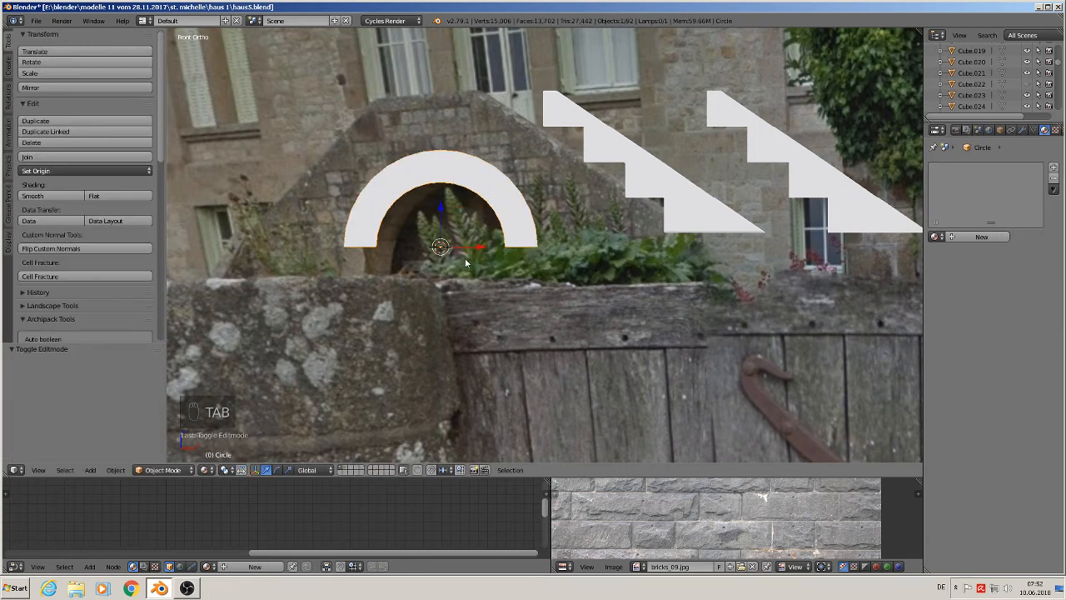
# - Flatten the arch ring's end vertices to a common height by scaling them to zero along Z
pyautogui.press('Tab')
pyautogui.scroll(-3, 479, 272)
pyautogui.rightClick(414, 255)
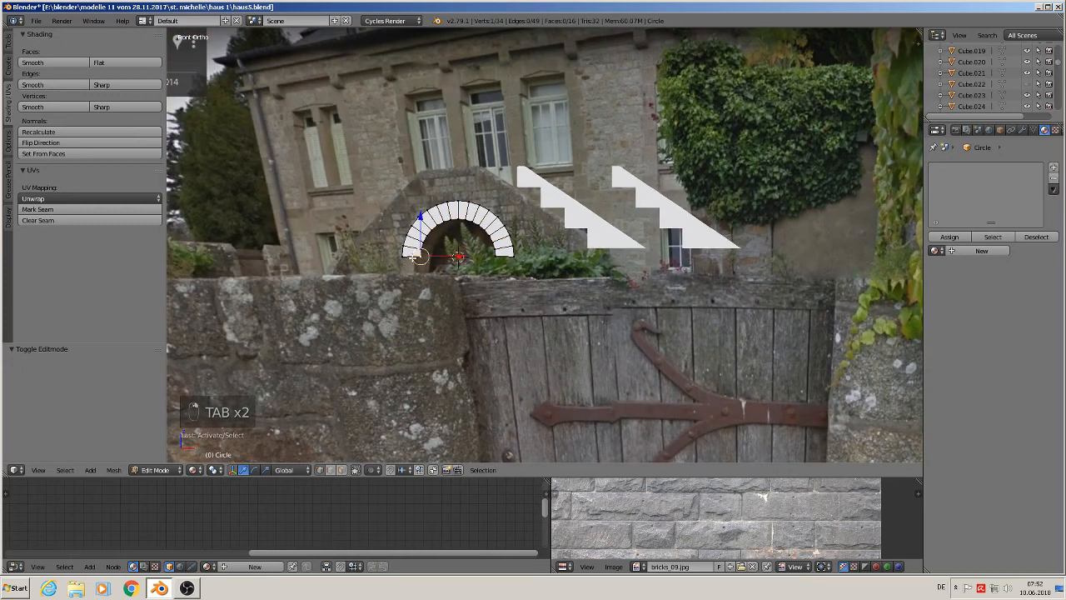
pyautogui.press('a')
pyautogui.press('a')
pyautogui.press('a')
pyautogui.press('b')
pyautogui.moveTo(540, 273); pyautogui.dragTo(380, 252)
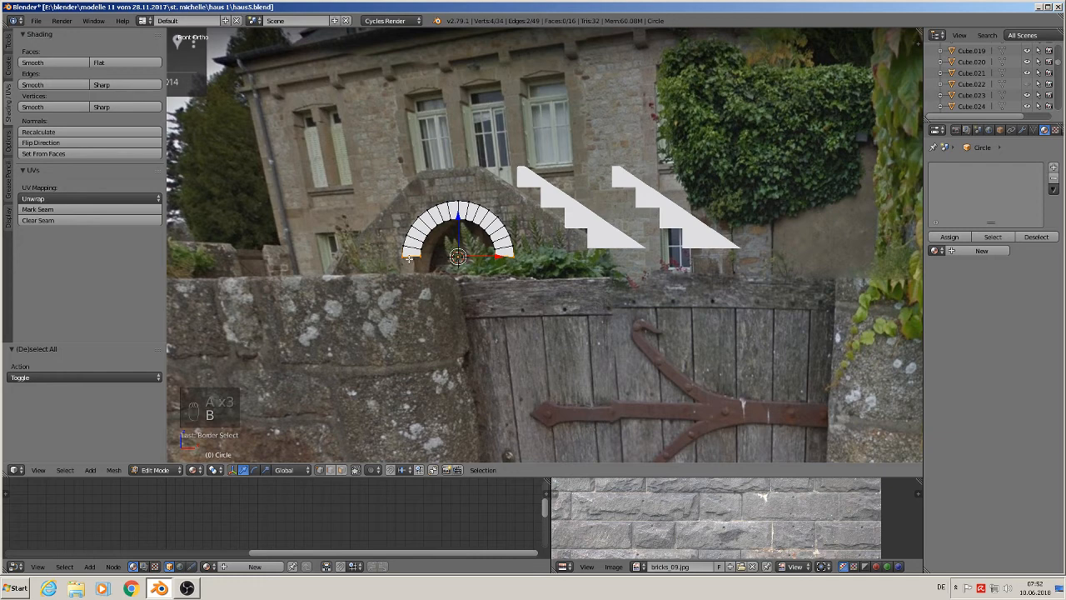
pyautogui.press('s')
pyautogui.press('z')
pyautogui.press('0')
pyautogui.press('Return')
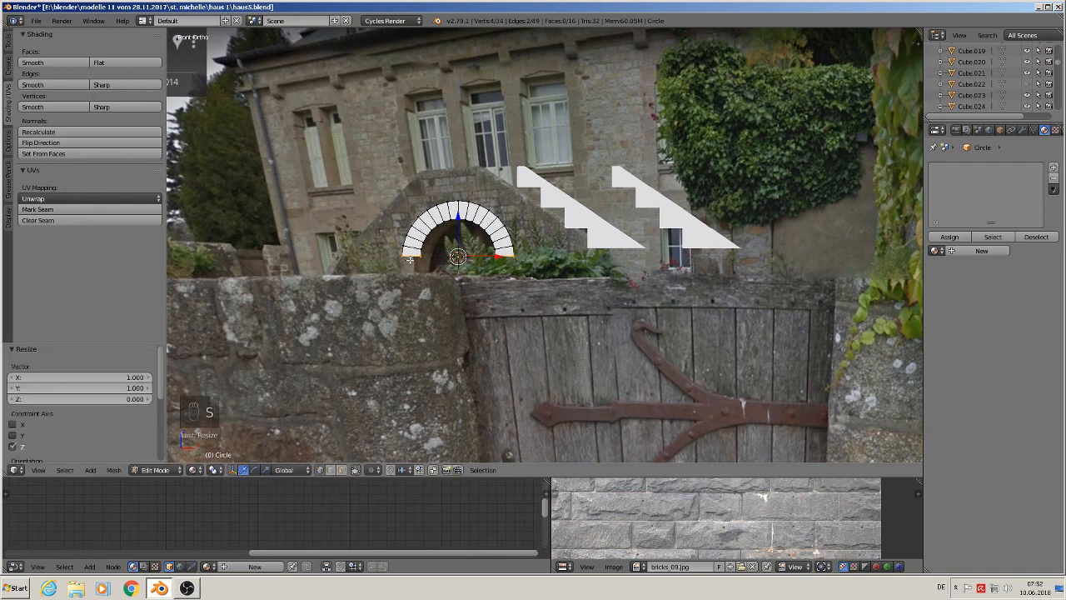
# - Extrude the arch ring's ends downward into vertical legs for the arch frame
pyautogui.press('e')
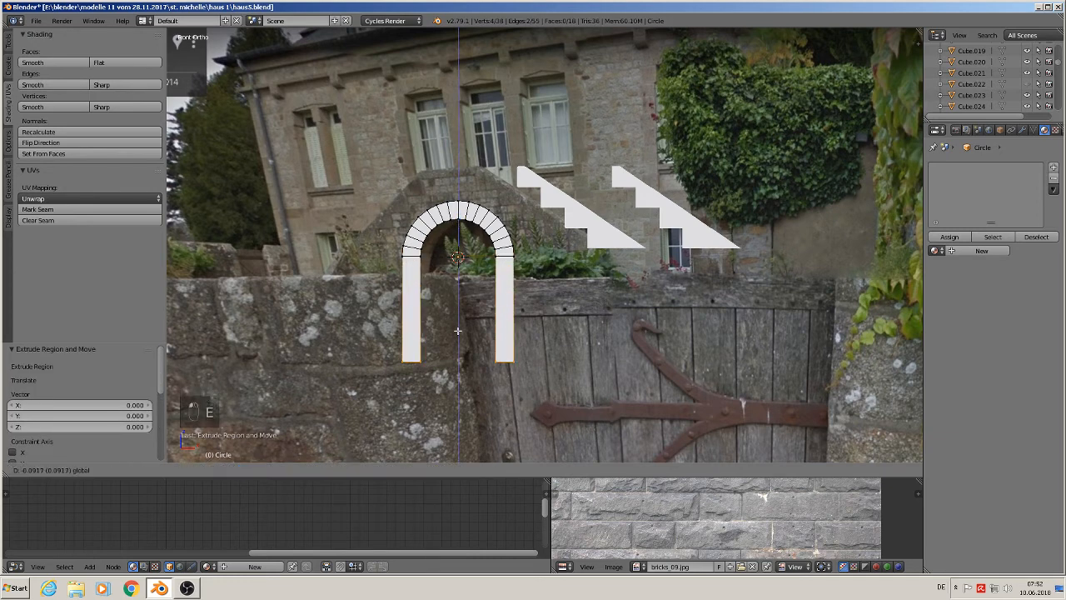
pyautogui.click(466, 289)
pyautogui.moveTo(469, 292); pyautogui.dragTo(468, 263, button='middle')
pyautogui.press('Tab')
# - Extrude the whole arch frame 0.014 along Y to give it depth
pyautogui.moveTo(477, 247); pyautogui.dragTo(336, 333)
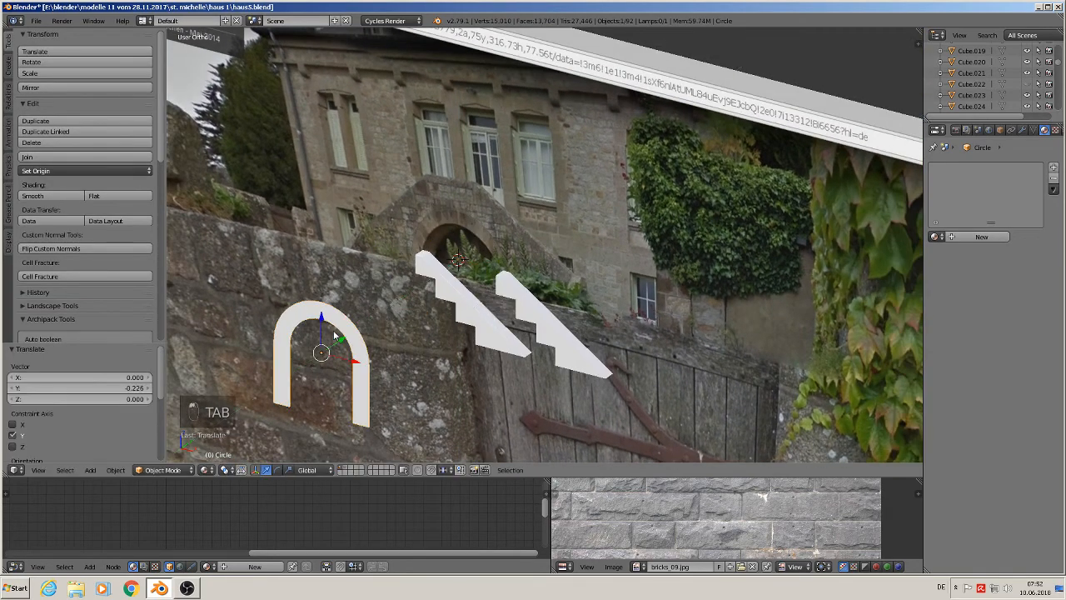
pyautogui.keyDown('shift'); pyautogui.moveTo(388, 289); pyautogui.dragTo(442, 231, button='middle'); pyautogui.keyUp('shift')
pyautogui.scroll(2, 441, 230)
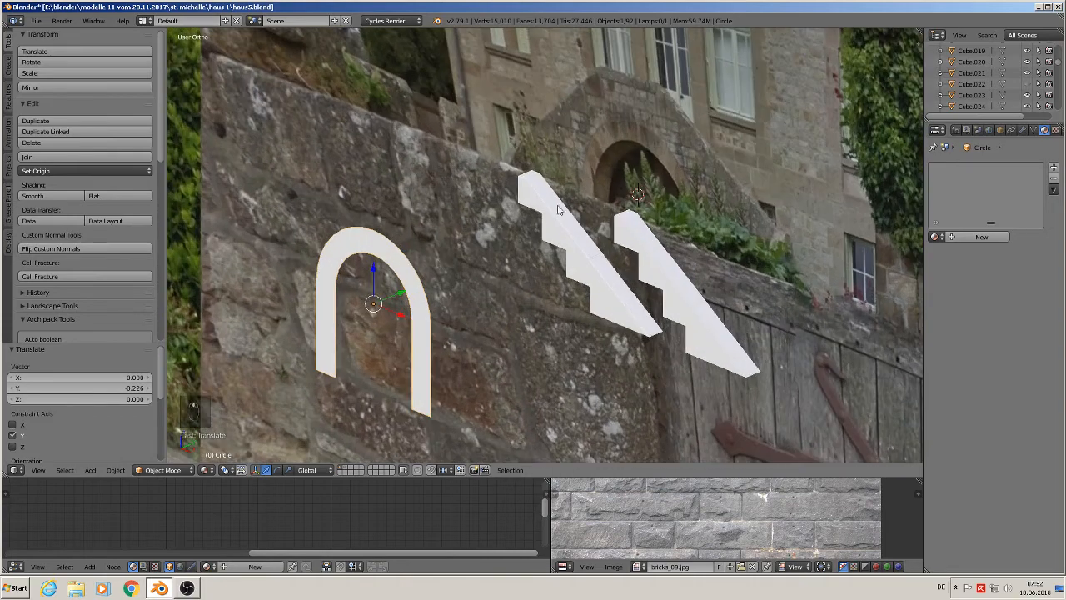
pyautogui.press('Tab')
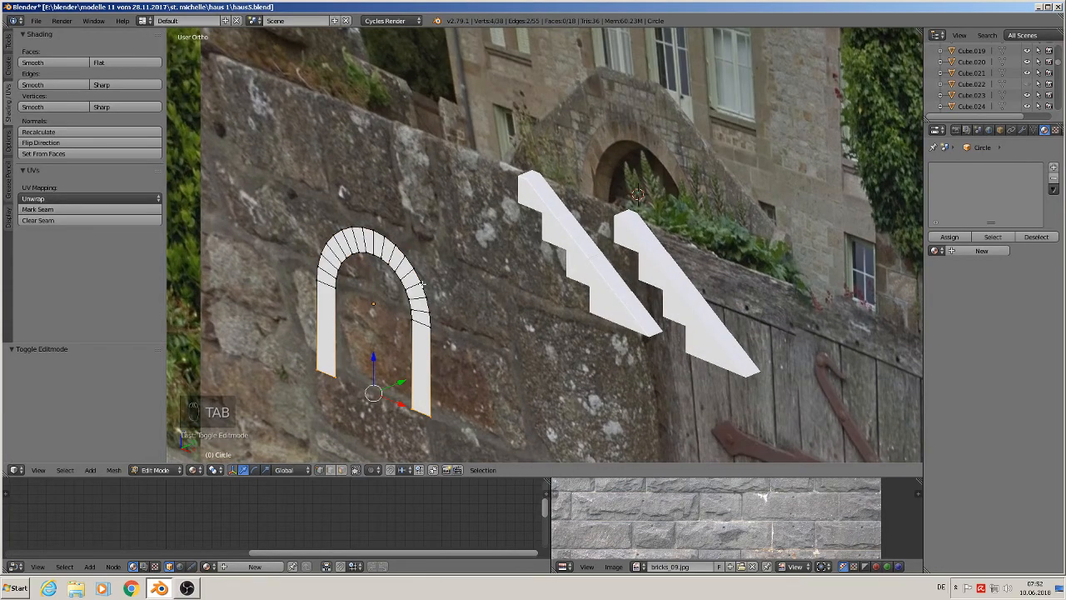
pyautogui.press('a')
pyautogui.press('a')
pyautogui.press('a')
pyautogui.press('a')
pyautogui.press('e')
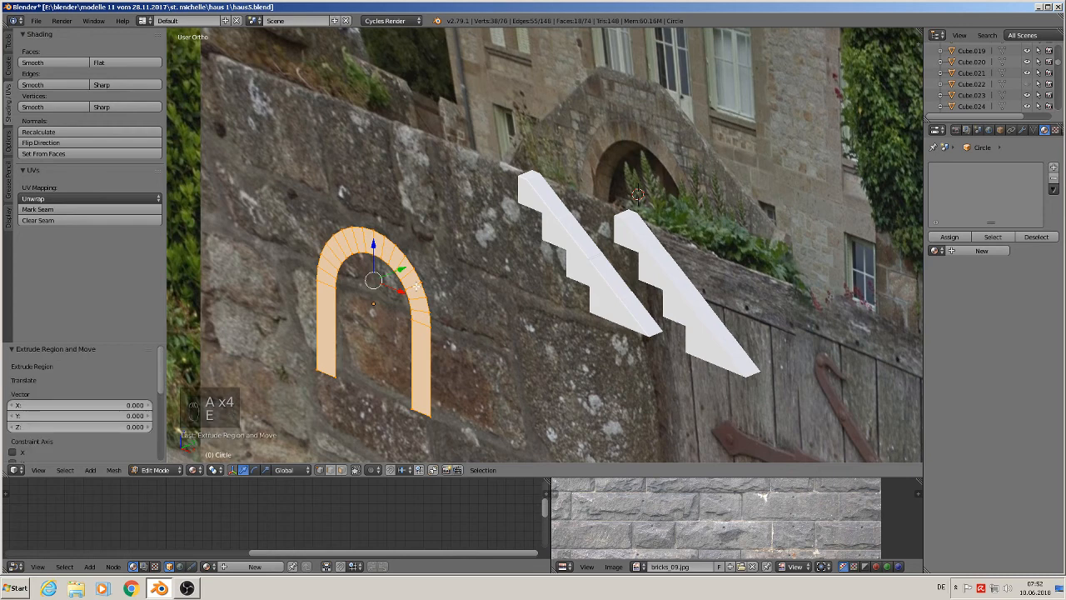
pyautogui.moveTo(401, 273); pyautogui.dragTo(417, 265)
pyautogui.click(417, 265)
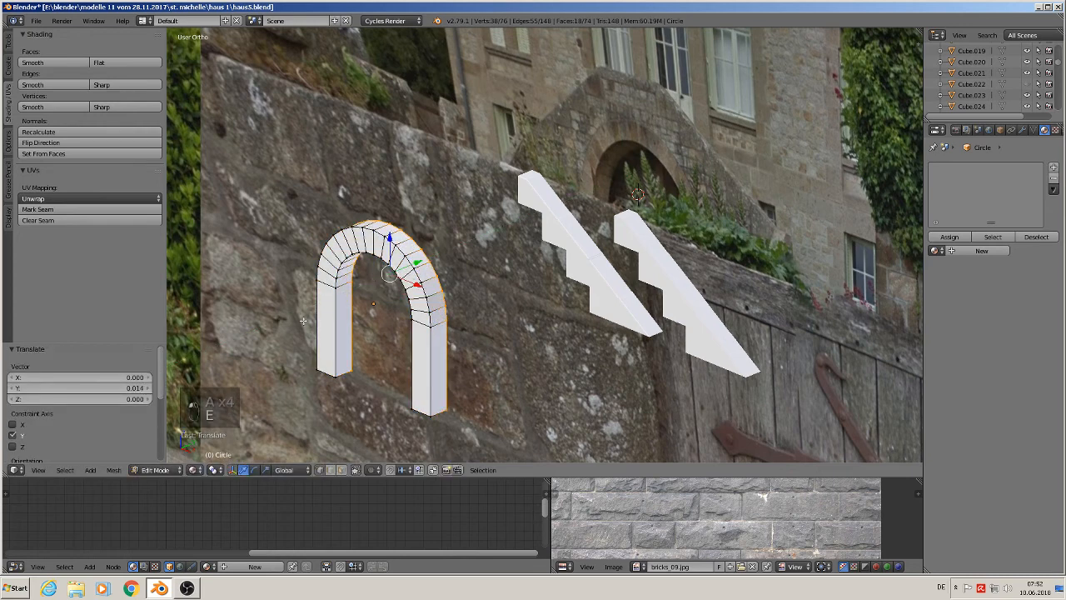
# - Mark seams on the arch frame's selected edges and its inner edge loop
pyautogui.click(38, 209)
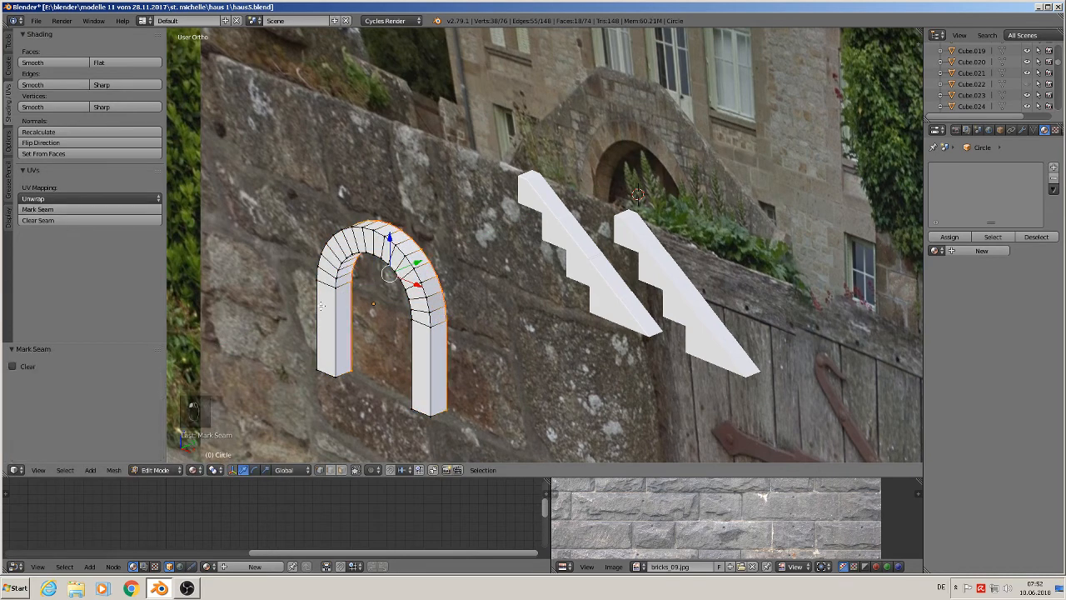
pyautogui.keyDown('alt'); pyautogui.rightClick(334, 310); pyautogui.keyUp('alt')
pyautogui.keyDown('alt'); pyautogui.keyDown('shift'); pyautogui.rightClick(315, 316); pyautogui.keyUp('shift'); pyautogui.keyUp('alt')
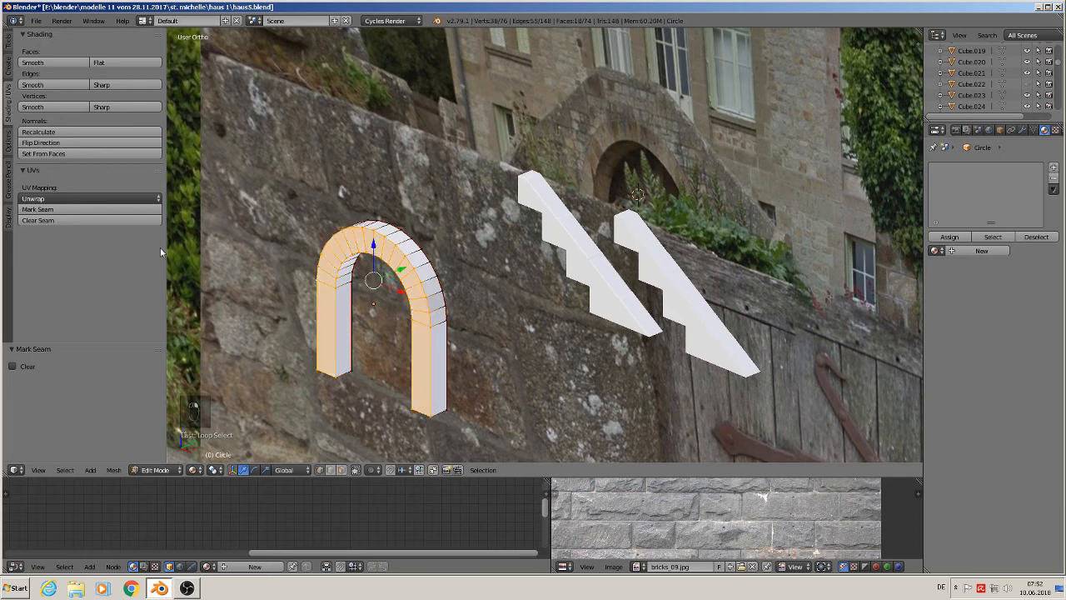
pyautogui.click(38, 209)
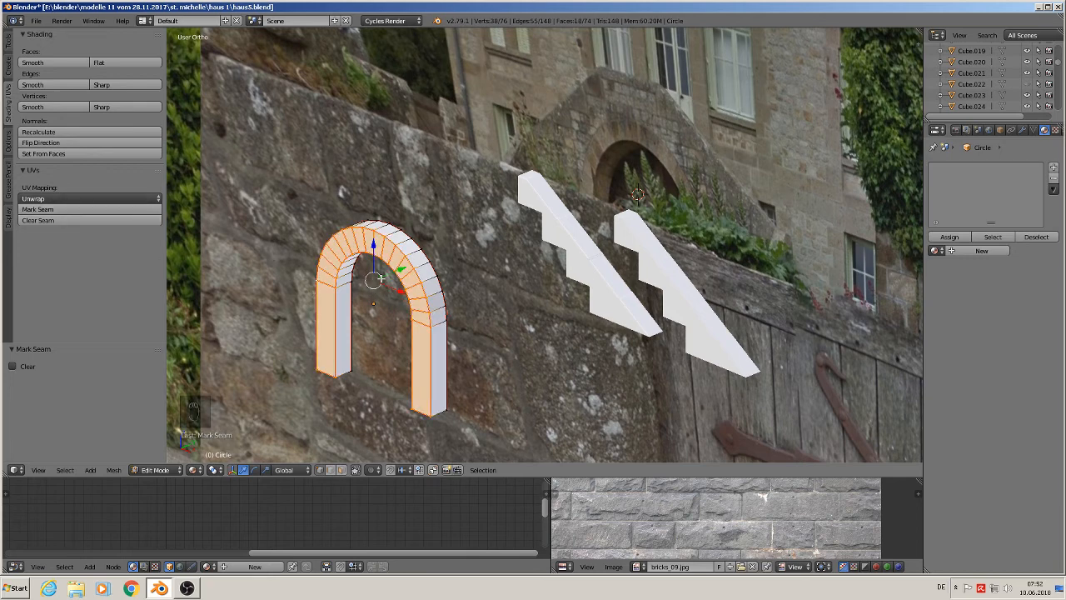
pyautogui.press('a')
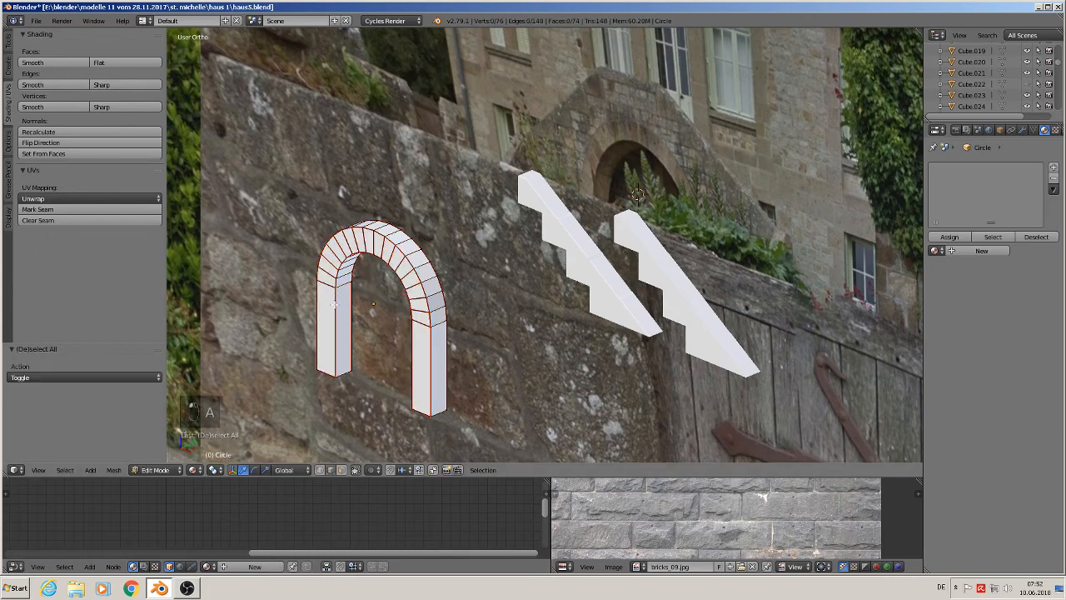
pyautogui.scroll(4, 332, 276)
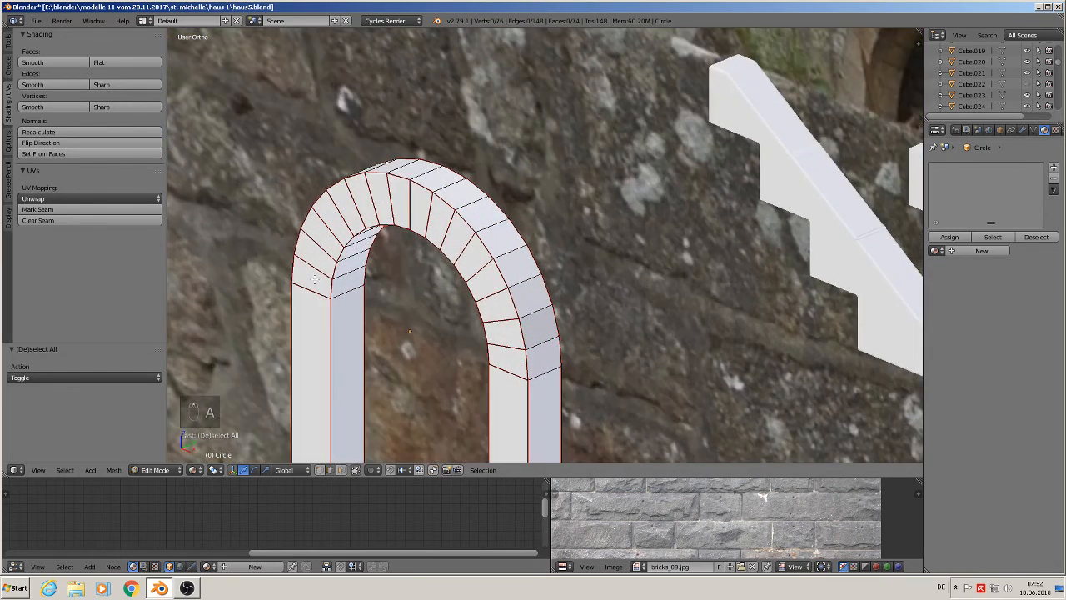
# - Clear the seams from the arch ring's radial edges using circle select
pyautogui.press('x')
pyautogui.press('c')
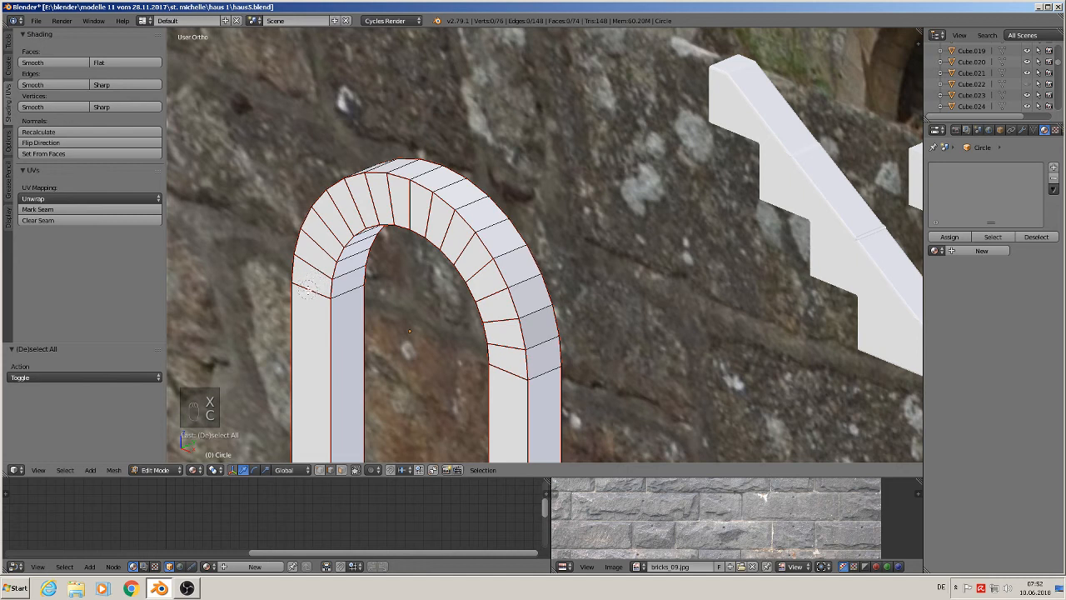
pyautogui.moveTo(307, 288)
pyautogui.mouseDown()
pyautogui.moveTo(337, 218)
pyautogui.moveTo(392, 200)
pyautogui.moveTo(462, 241)
pyautogui.moveTo(491, 293)
pyautogui.moveTo(507, 377)
pyautogui.mouseUp()
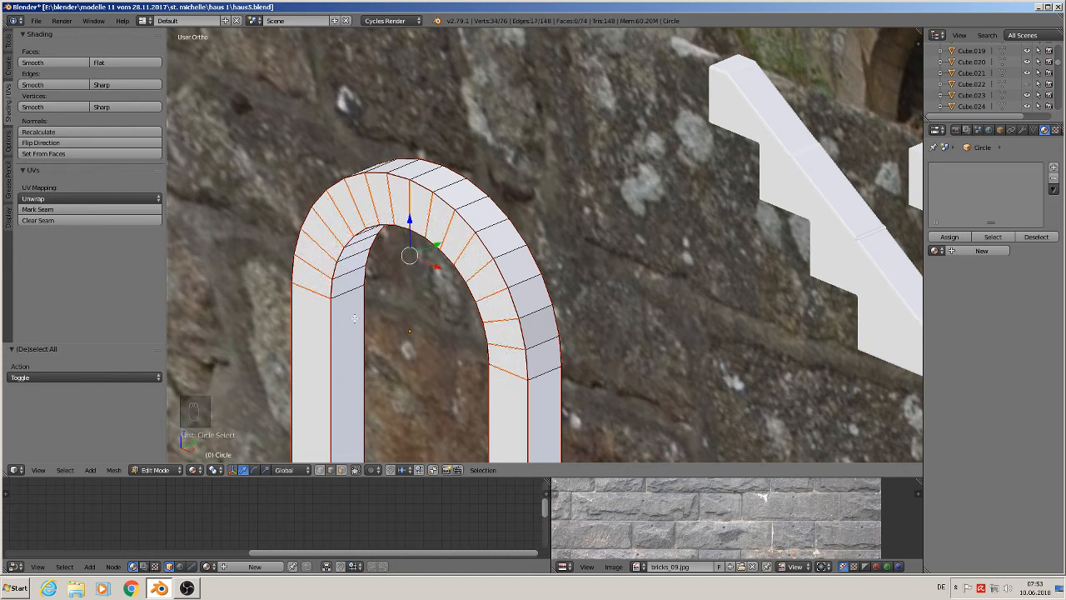
pyautogui.click(64, 220)
pyautogui.press('Tab')
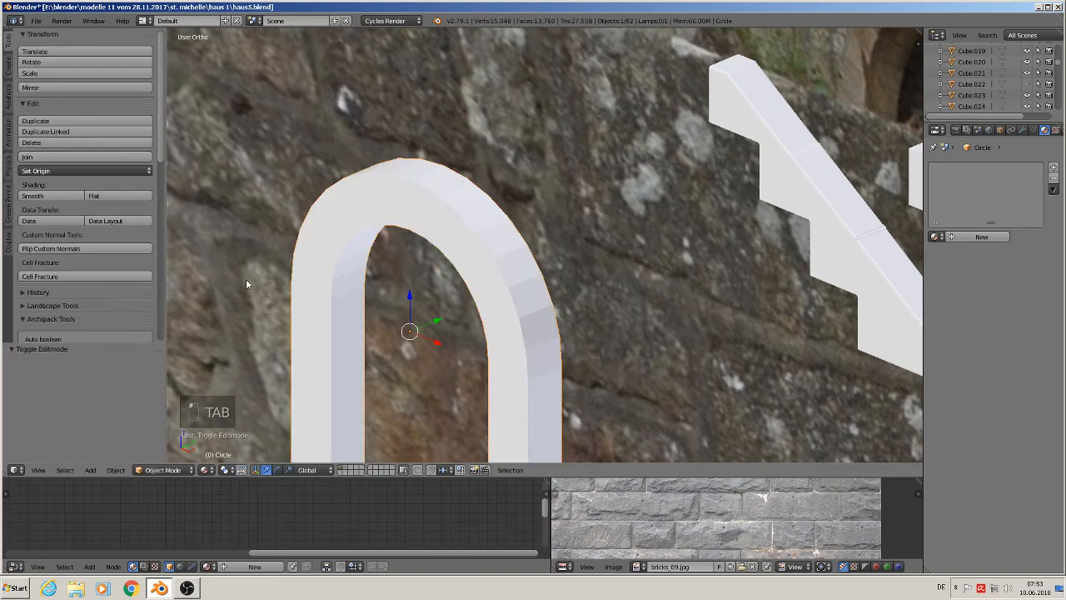
# - Mark seams on the bottom edges of both arch legs
pyautogui.press('Tab')
pyautogui.press('a')
pyautogui.press('a')
pyautogui.press('a')
pyautogui.moveTo(262, 292); pyautogui.dragTo(369, 291, button='middle')
pyautogui.scroll(-3, 370, 291)
pyautogui.keyDown('shift'); pyautogui.moveTo(383, 361); pyautogui.dragTo(357, 235, button='middle'); pyautogui.keyUp('shift')
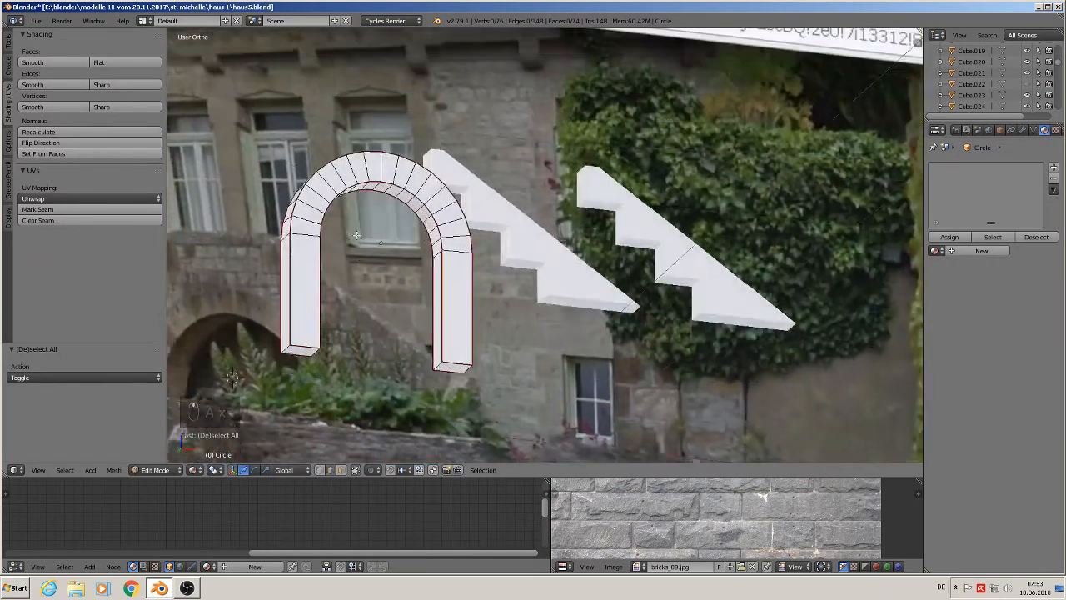
pyautogui.scroll(3, 342, 283)
pyautogui.rightClick(297, 393)
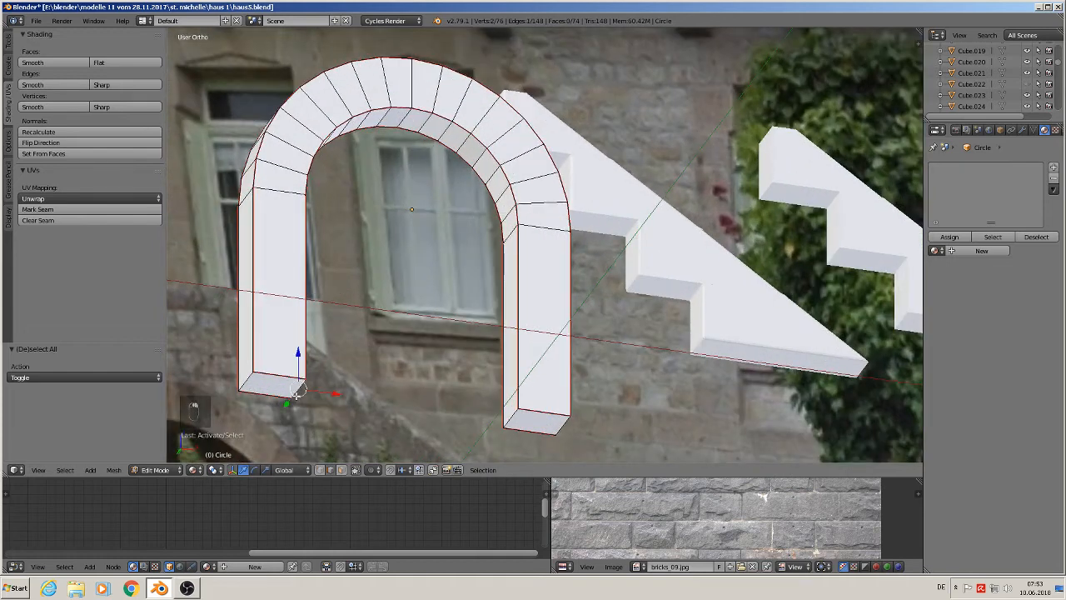
pyautogui.rightClick(246, 382)
pyautogui.keyDown('shift'); pyautogui.rightClick(308, 397); pyautogui.keyUp('shift')
pyautogui.keyDown('shift'); pyautogui.rightClick(518, 421); pyautogui.keyUp('shift')
pyautogui.keyDown('shift'); pyautogui.rightClick(567, 427); pyautogui.keyUp('shift')
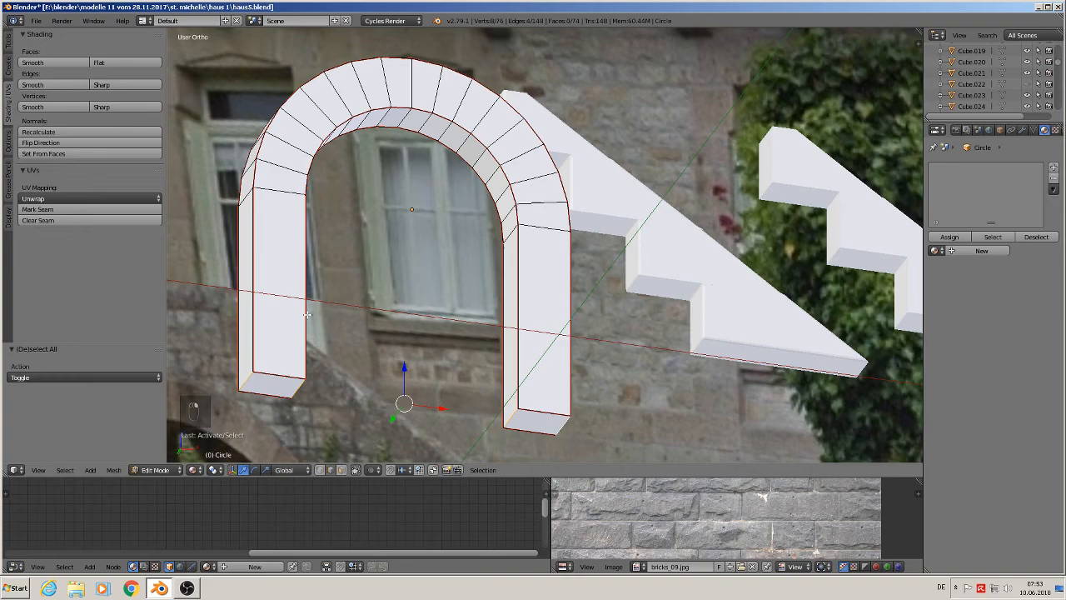
pyautogui.click(87, 209)
# - Shade the arch frame smooth
pyautogui.moveTo(432, 166); pyautogui.dragTo(374, 237, button='middle')
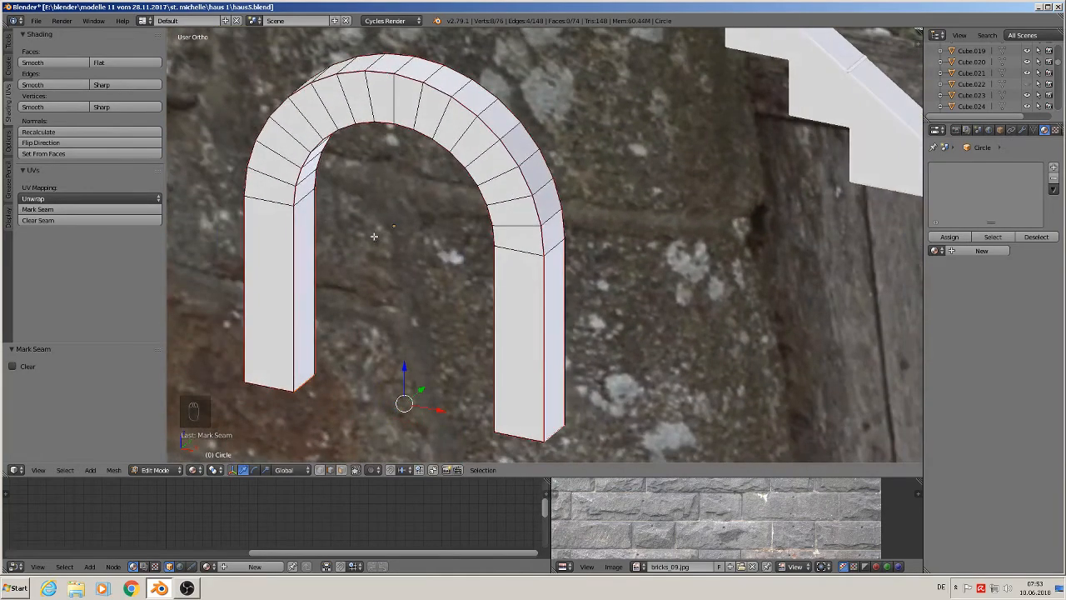
pyautogui.press('Tab')
pyautogui.scroll(-3, 227, 210)
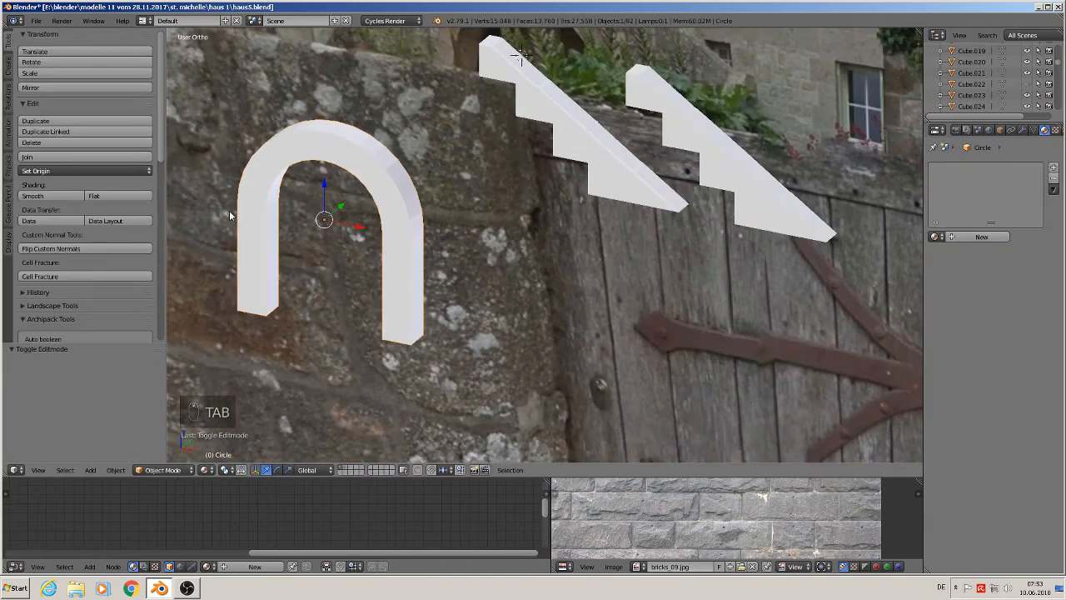
pyautogui.click(52, 196)
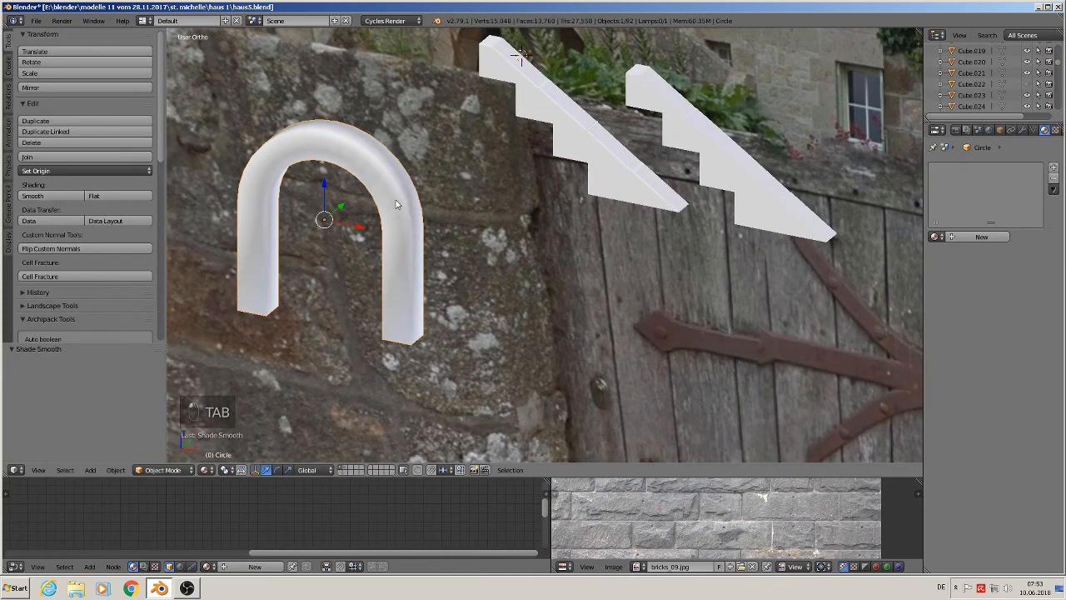
# - Bevel the arch frame's outer edge loops with 3 segments and an offset of about 0.03
pyautogui.press('Tab')
pyautogui.scroll(5, 344, 212)
pyautogui.scroll(-4, 440, 137)
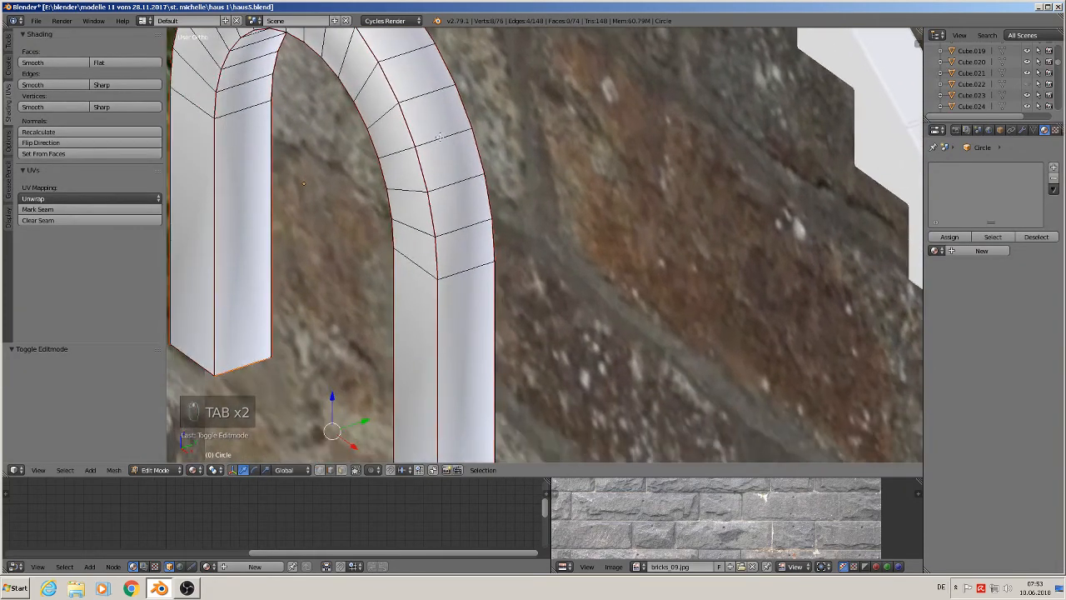
pyautogui.keyDown('alt'); pyautogui.rightClick(417, 134); pyautogui.keyUp('alt')
pyautogui.keyDown('alt'); pyautogui.keyDown('shift'); pyautogui.rightClick(388, 151); pyautogui.keyUp('shift'); pyautogui.keyUp('alt')
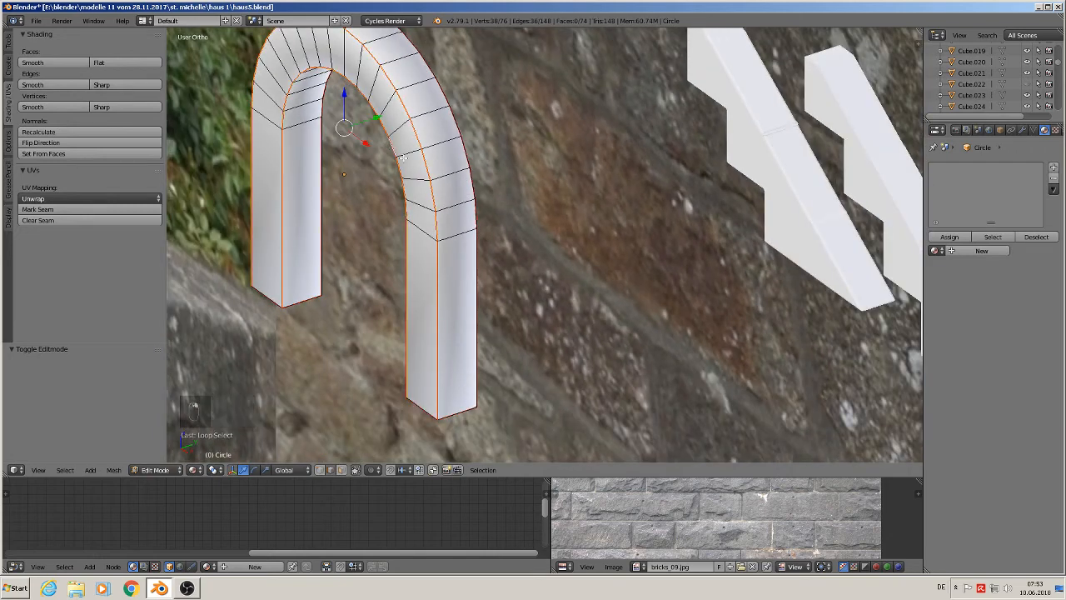
pyautogui.keyDown('alt'); pyautogui.keyDown('shift'); pyautogui.rightClick(457, 123); pyautogui.keyUp('shift'); pyautogui.keyUp('alt')
pyautogui.keyDown('alt'); pyautogui.keyDown('shift'); pyautogui.rightClick(324, 164); pyautogui.keyUp('shift'); pyautogui.keyUp('alt')
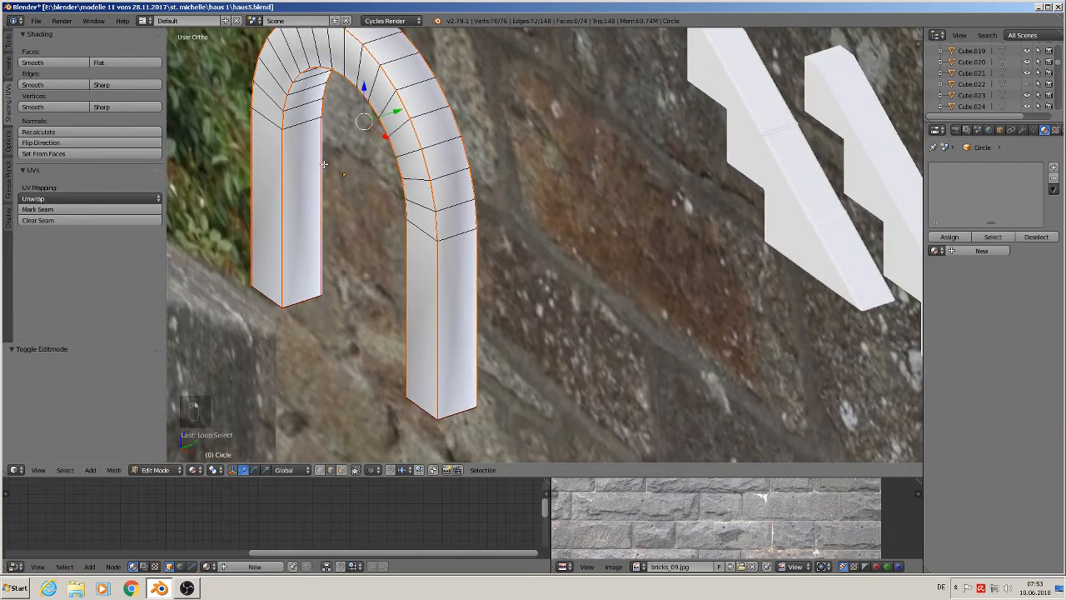
pyautogui.hotkey('ctrl', 'b')
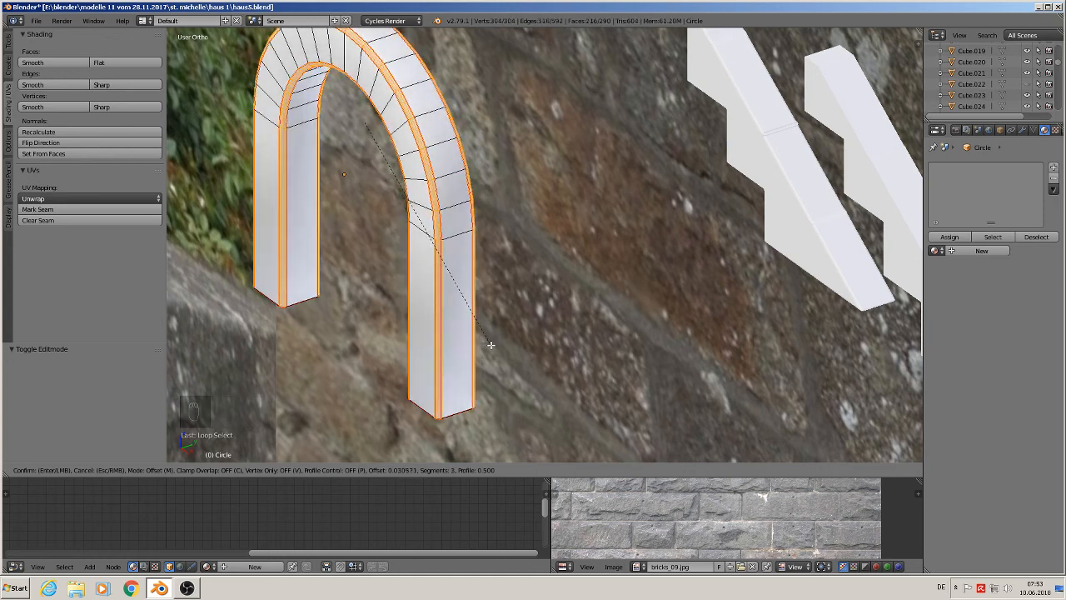
pyautogui.click(491, 345)
# - Select all of the arch frame's geometry and unwrap it
pyautogui.press('Tab')
pyautogui.moveTo(479, 334); pyautogui.dragTo(544, 306, button='middle')
pyautogui.scroll(-1, 543, 307)
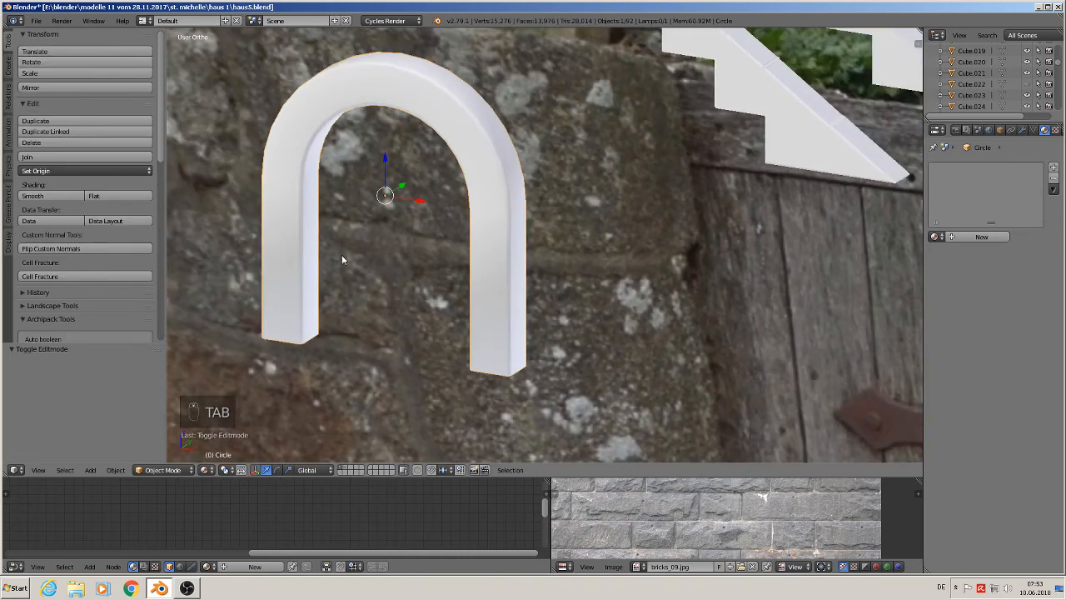
pyautogui.press('Tab')
pyautogui.press('a')
pyautogui.press('a')
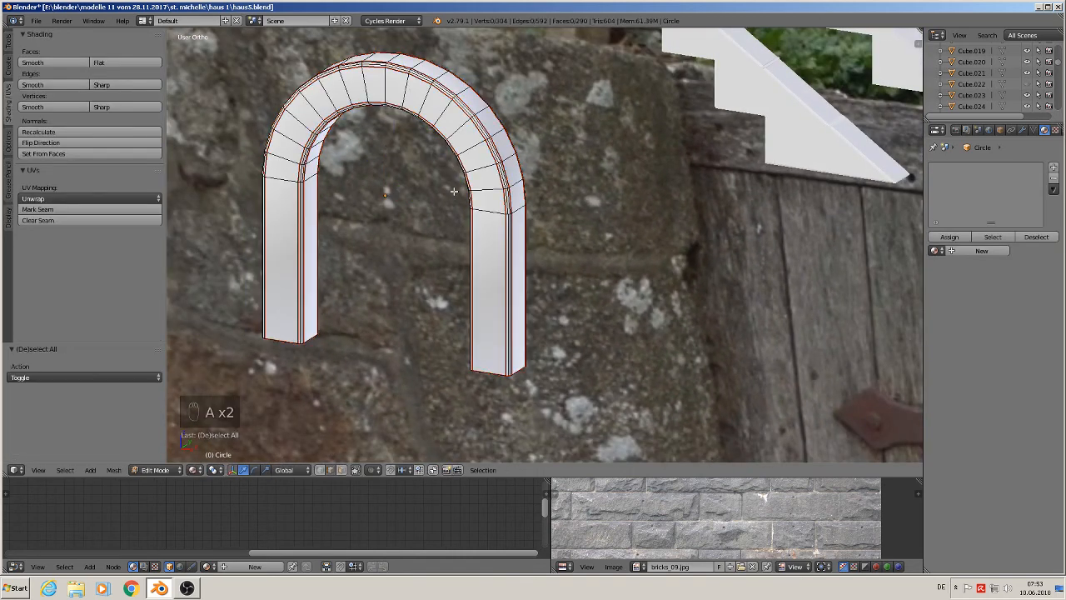
pyautogui.scroll(-3, 465, 220)
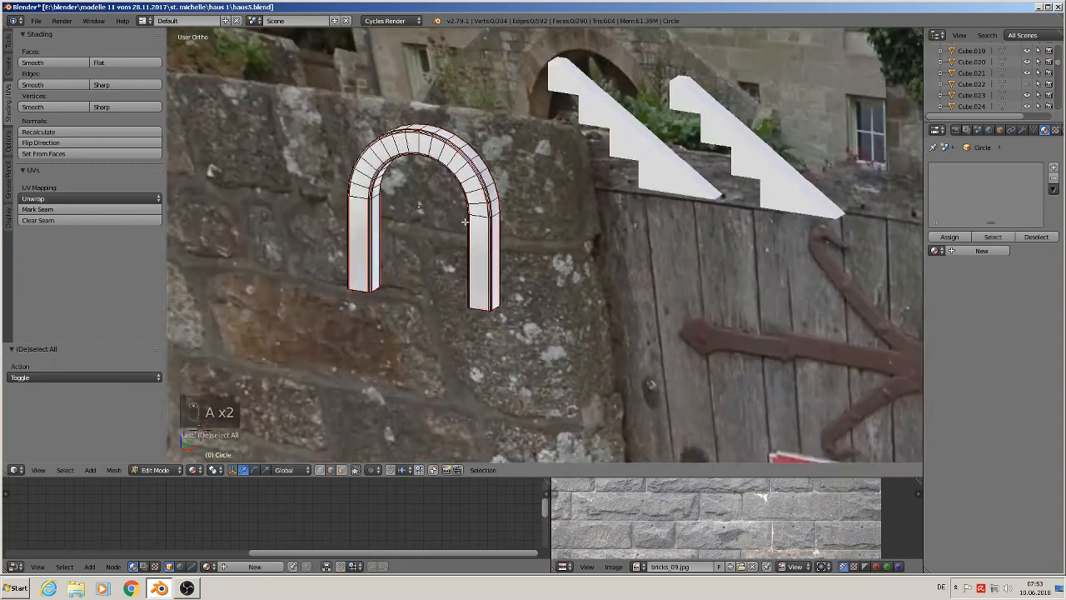
pyautogui.moveTo(468, 223); pyautogui.dragTo(509, 217, button='middle')
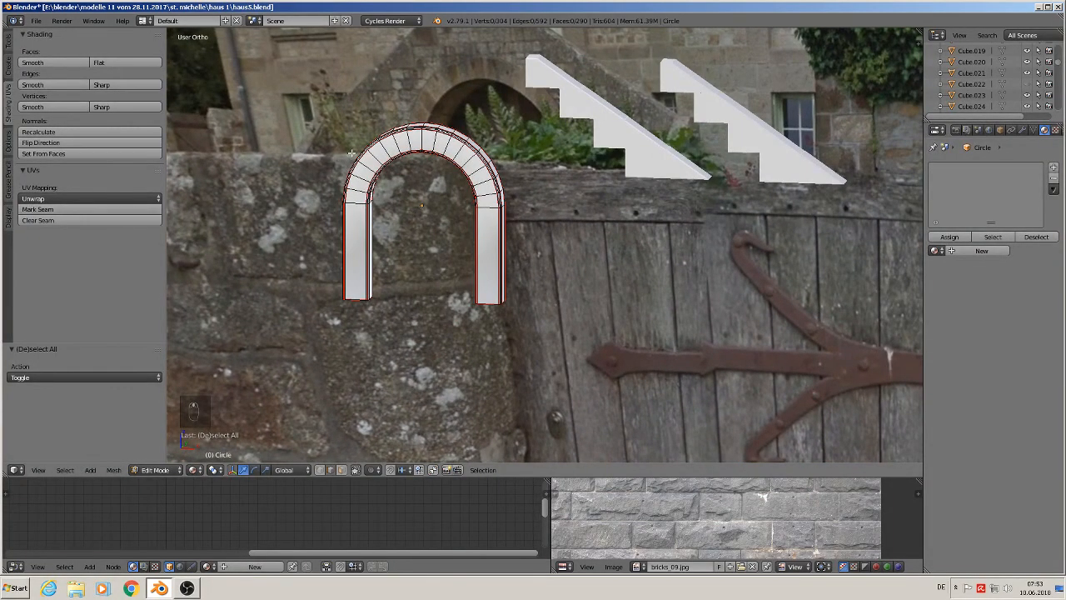
pyautogui.press('Tab')
pyautogui.press('Tab')
pyautogui.press('a')
pyautogui.press('a')
pyautogui.press('a')
pyautogui.press('a')
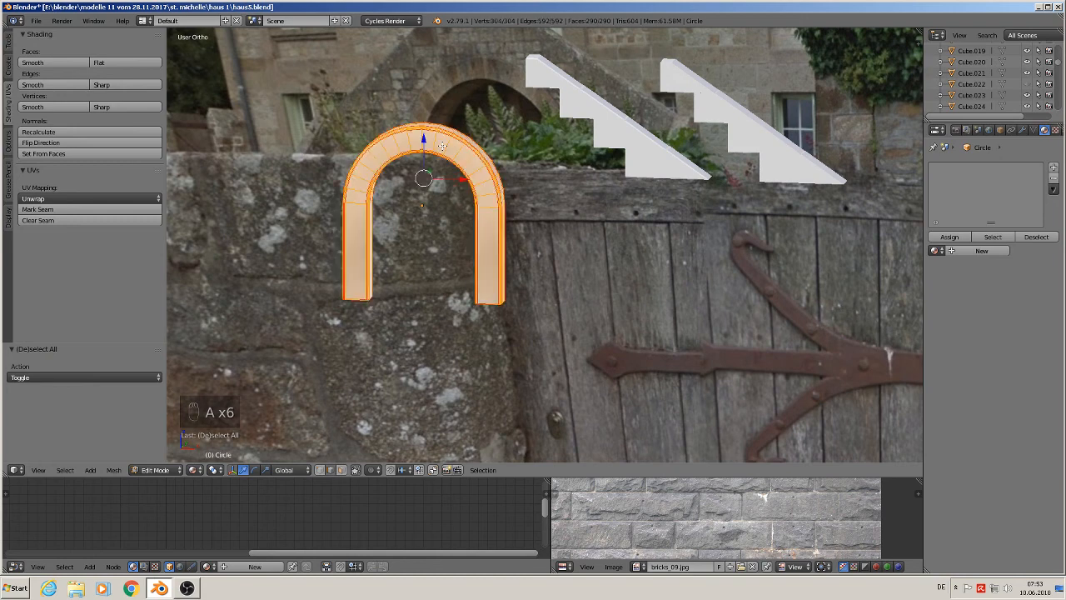
pyautogui.press('u')
pyautogui.click(428, 134)
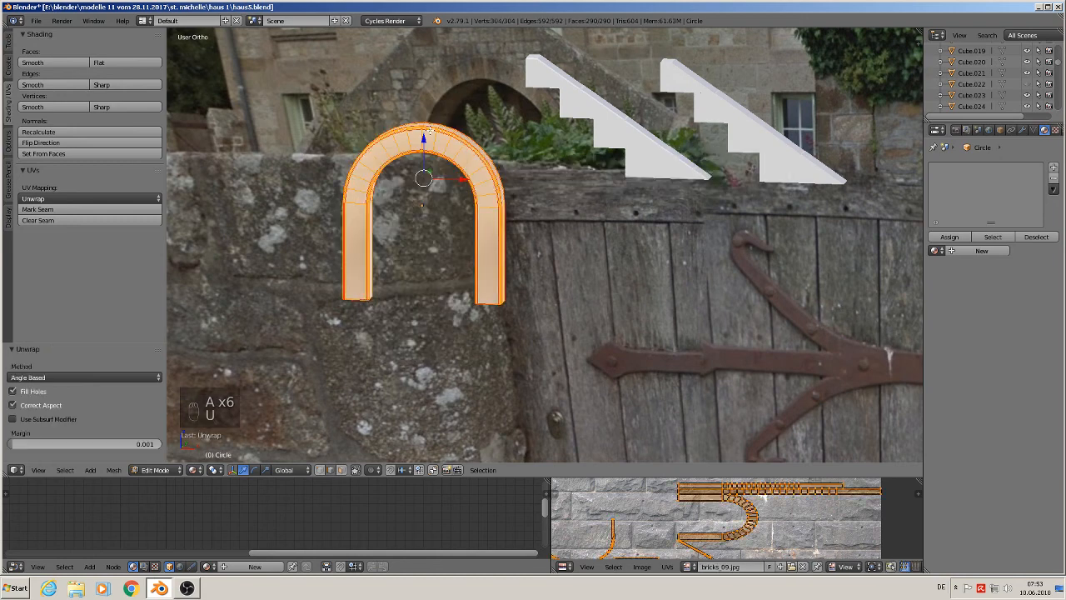
# - Save the blend file
pyautogui.press('Tab')
pyautogui.click(35, 20)
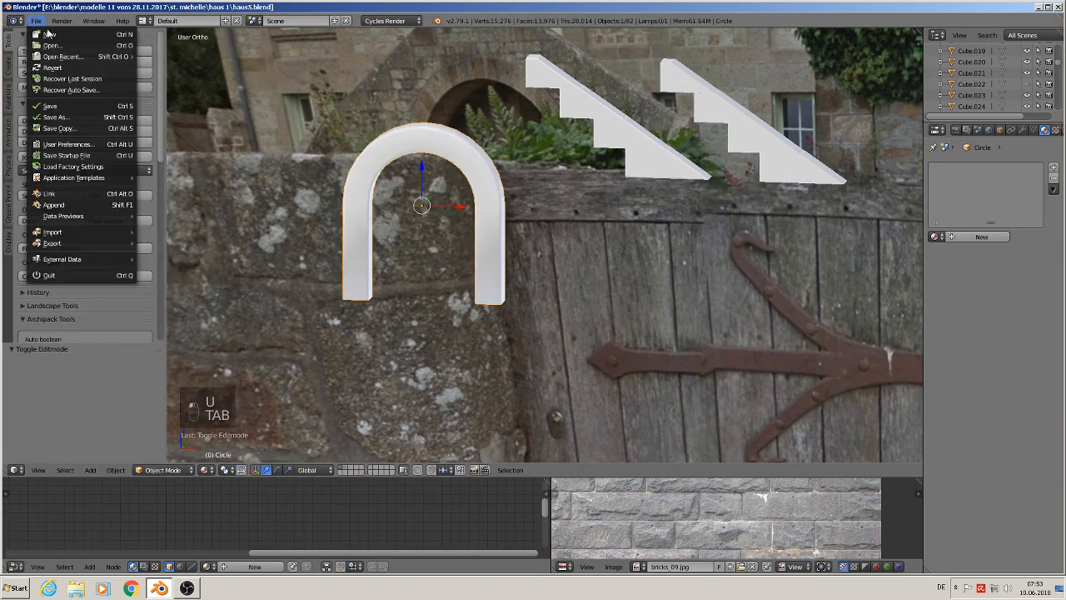
pyautogui.click(64, 108)
# - Fill the arch's inner opening with a face from its inner edge loop
pyautogui.scroll(-2, 524, 185)
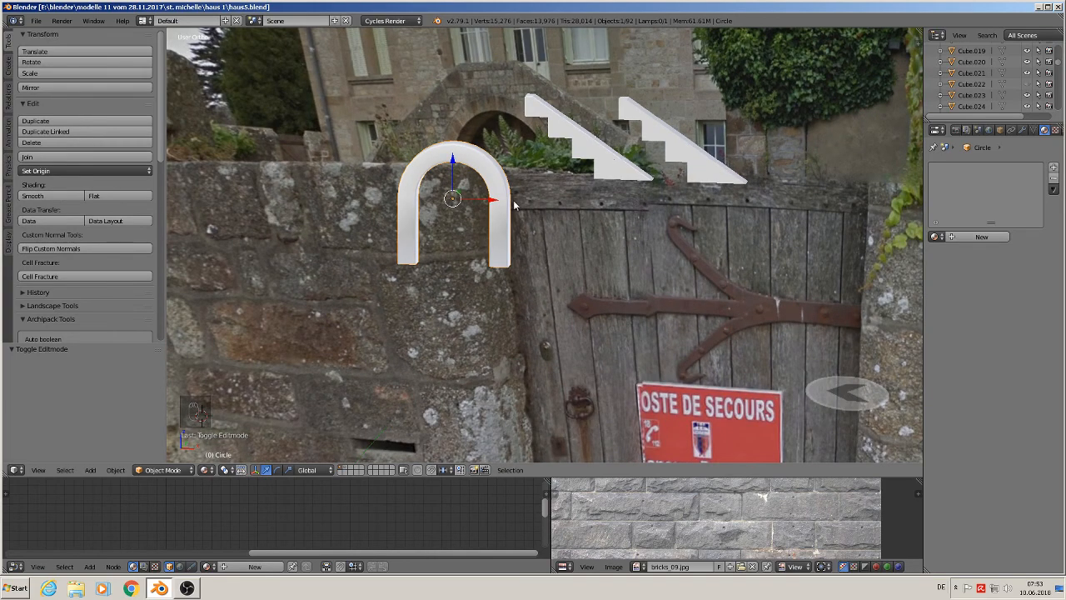
pyautogui.scroll(4, 527, 199)
pyautogui.press('Tab')
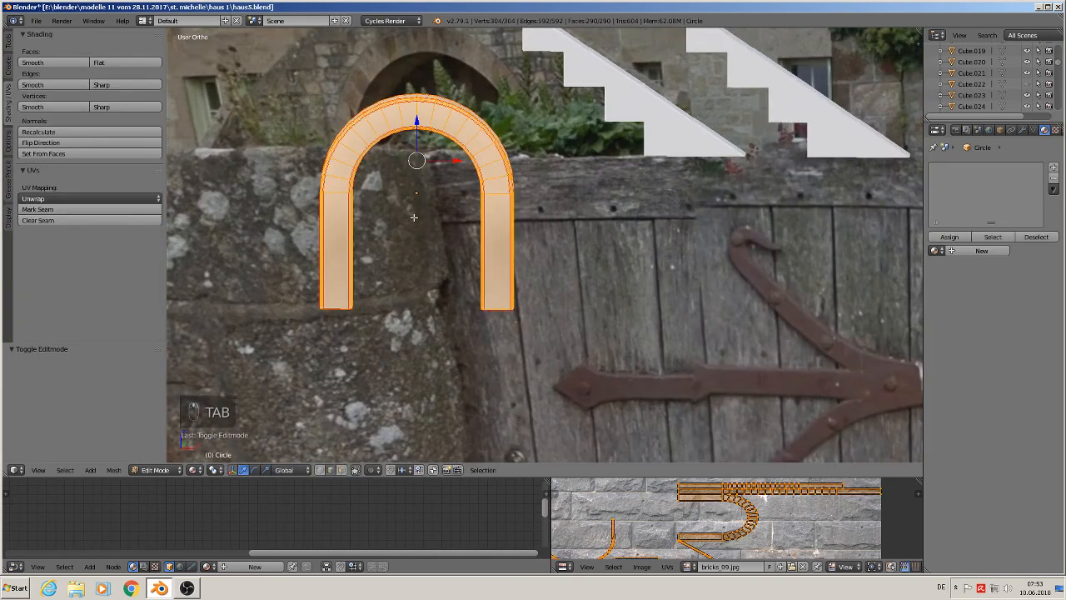
pyautogui.moveTo(467, 209); pyautogui.dragTo(358, 244, button='middle')
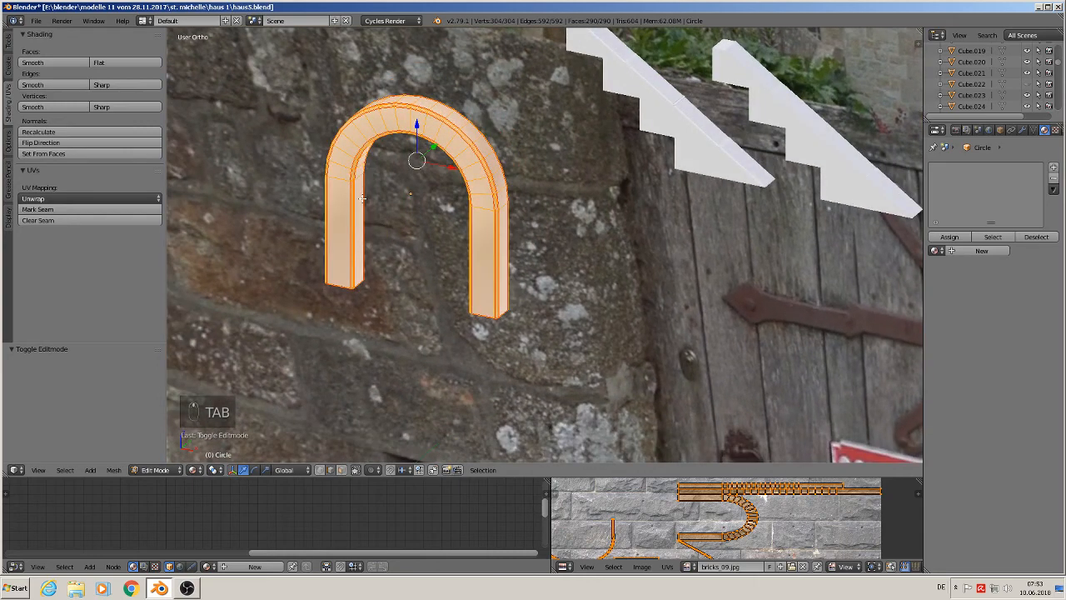
pyautogui.scroll(2, 362, 199)
pyautogui.keyDown('alt'); pyautogui.click(364, 219); pyautogui.keyUp('alt')
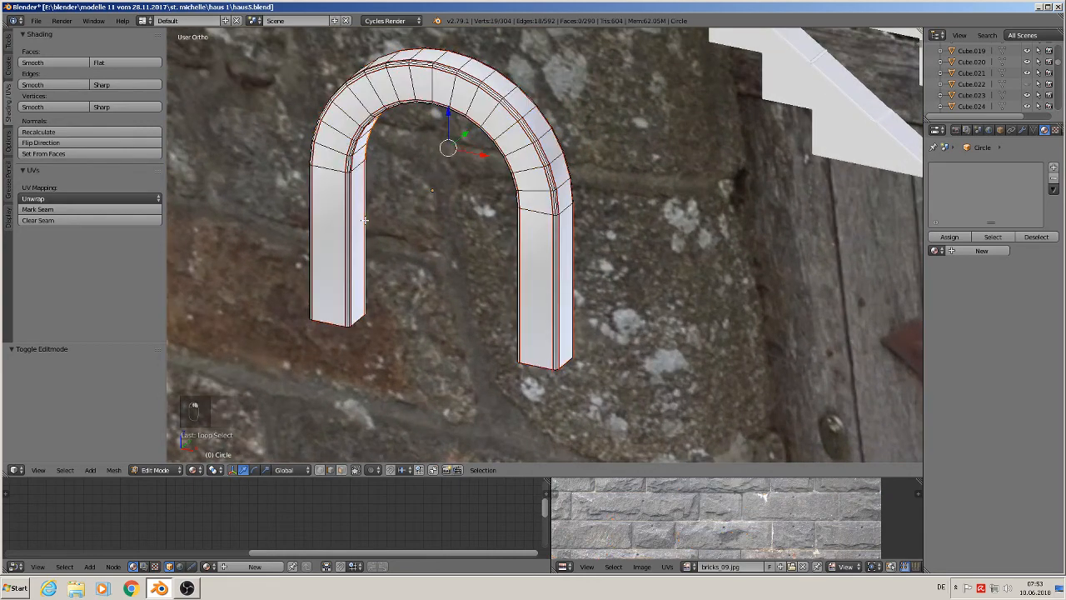
pyautogui.moveTo(364, 219); pyautogui.dragTo(402, 187, button='middle')
pyautogui.press('f')
pyautogui.scroll(-6, 402, 185)
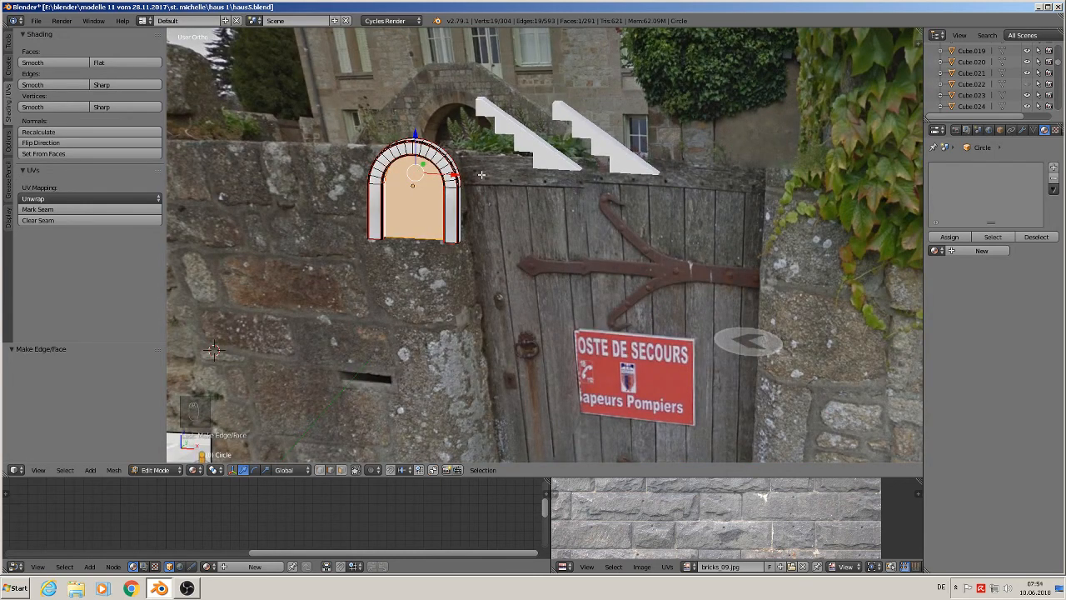
# - Check the filled arch in front view and save the blend file again
pyautogui.press('Tab')
pyautogui.moveTo(482, 174); pyautogui.dragTo(482, 200, button='middle')
pyautogui.press('a')
pyautogui.press('KP_1')
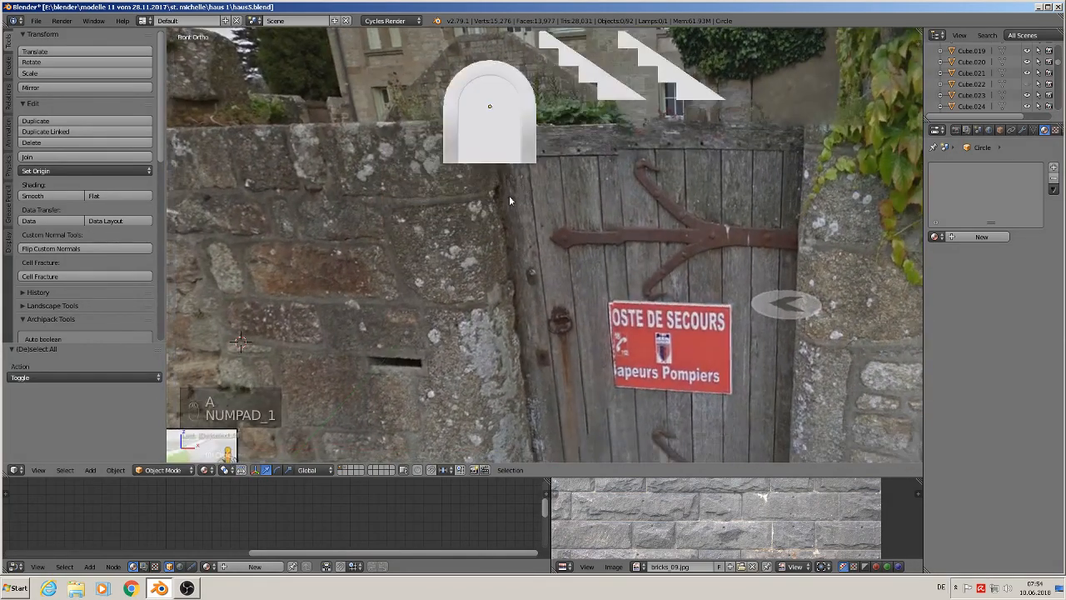
pyautogui.scroll(3, 513, 190)
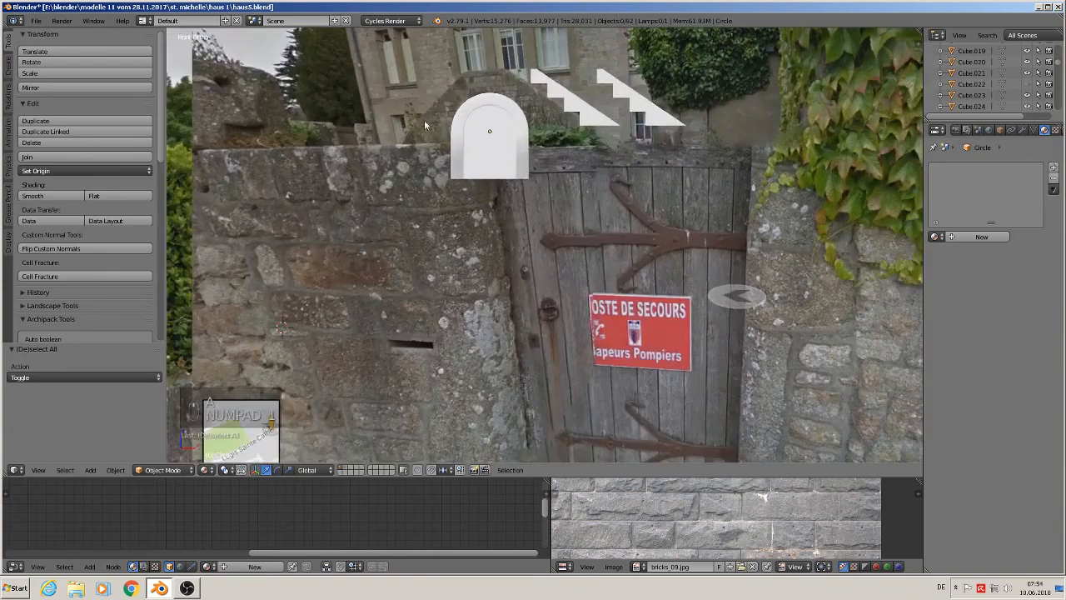
pyautogui.scroll(3, 496, 158)
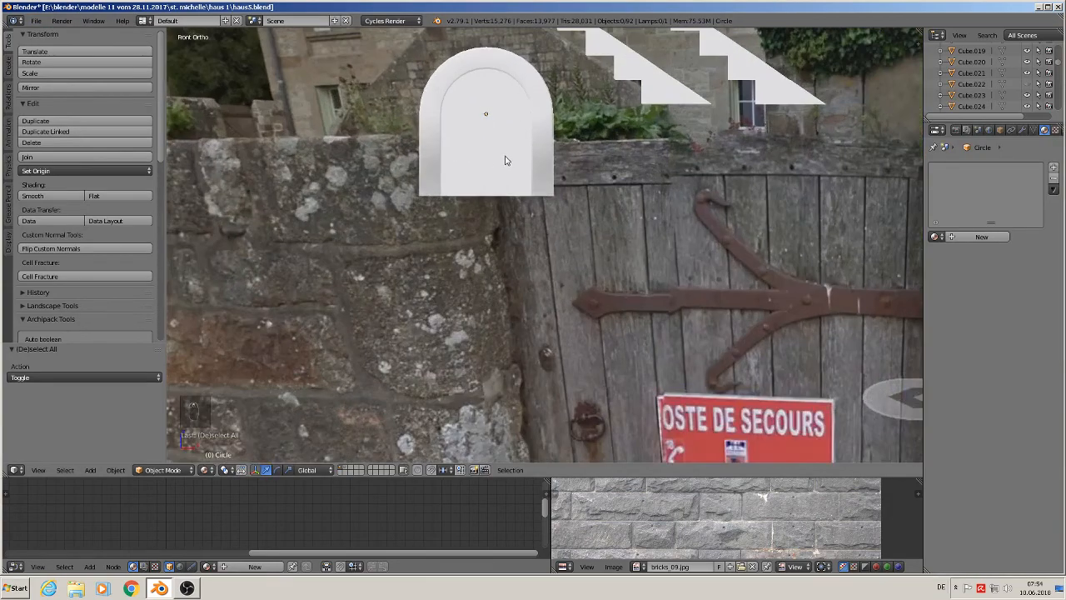
pyautogui.scroll(2, 565, 171)
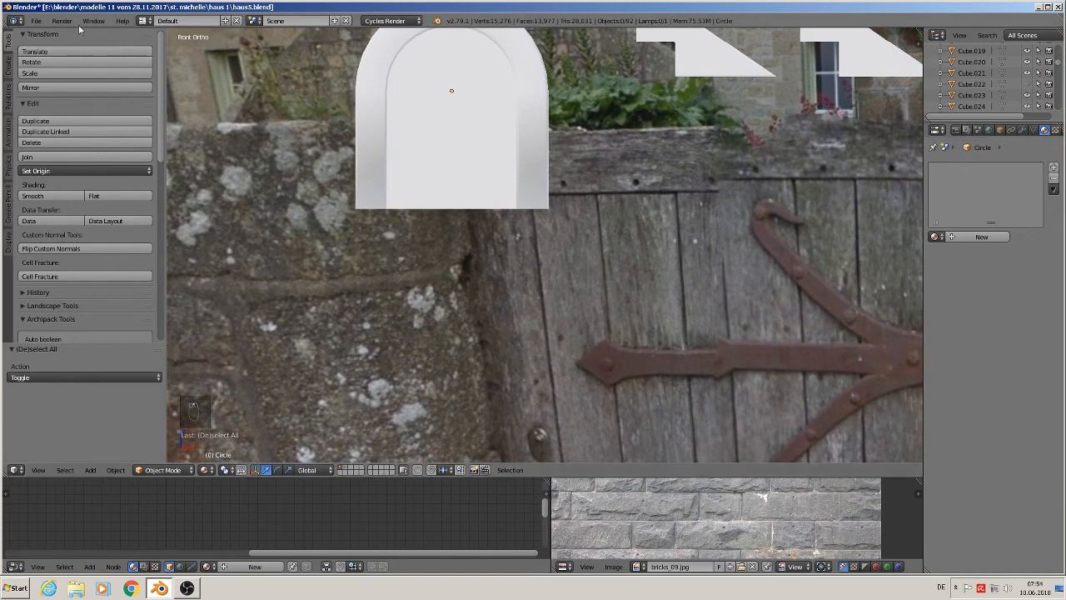
pyautogui.click(36, 21)
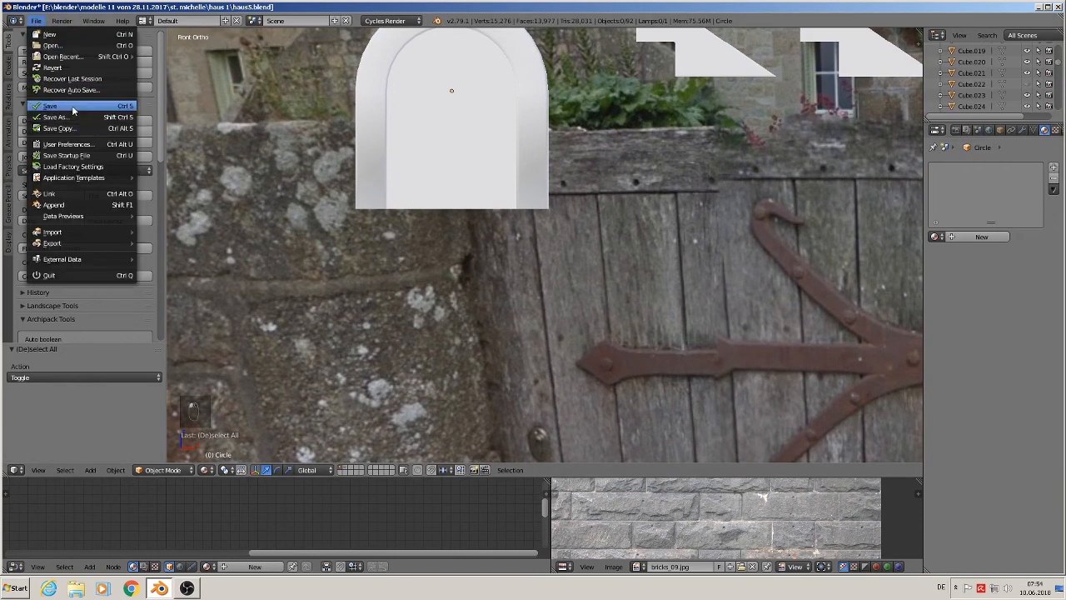
pyautogui.click(73, 106)
pyautogui.click(187, 588)
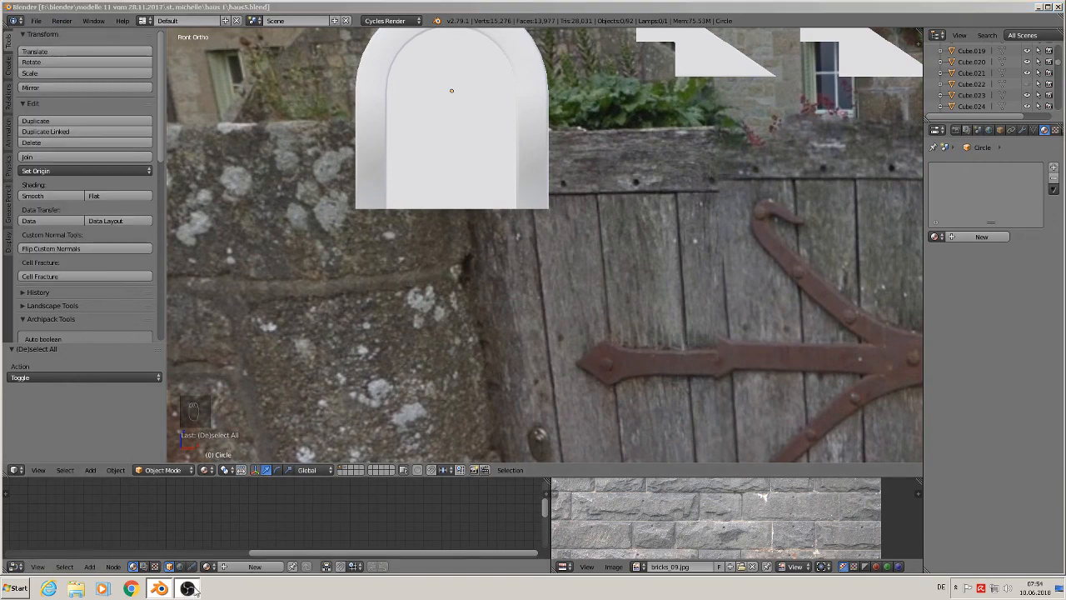